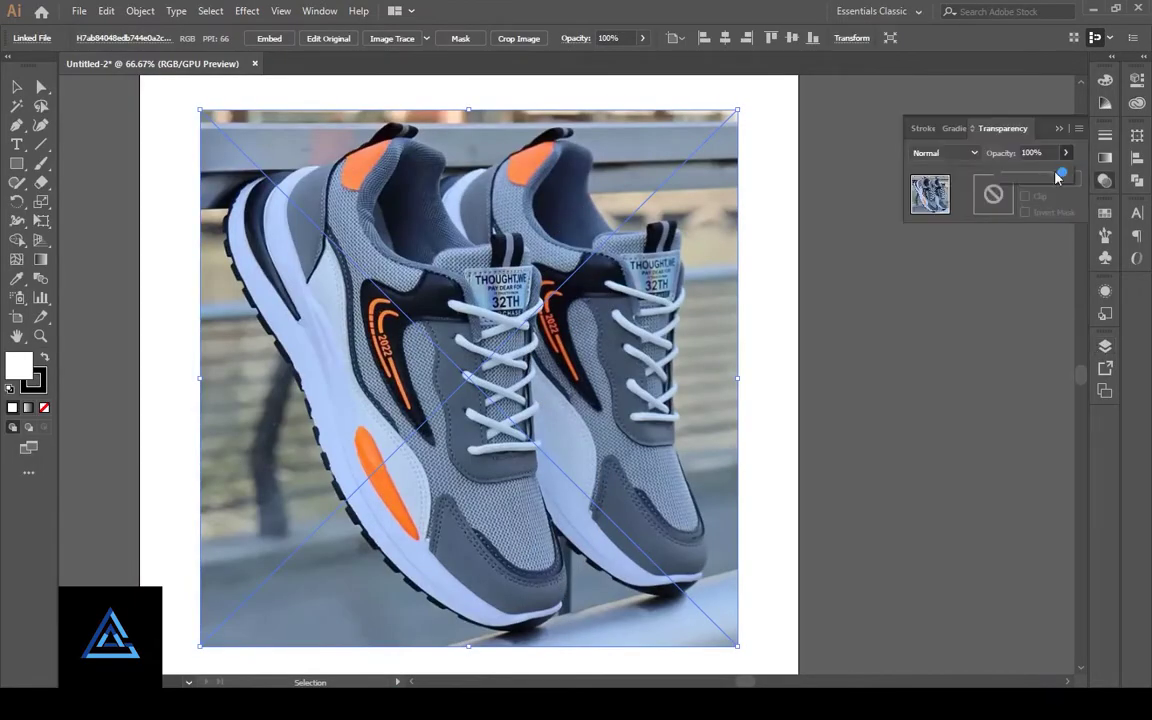
Step: Fade the sneaker photo to about 56% opacity and deselect it
{"action": "left_click_drag", "start_coordinate": [1058, 177], "coordinate": [1039, 179]}
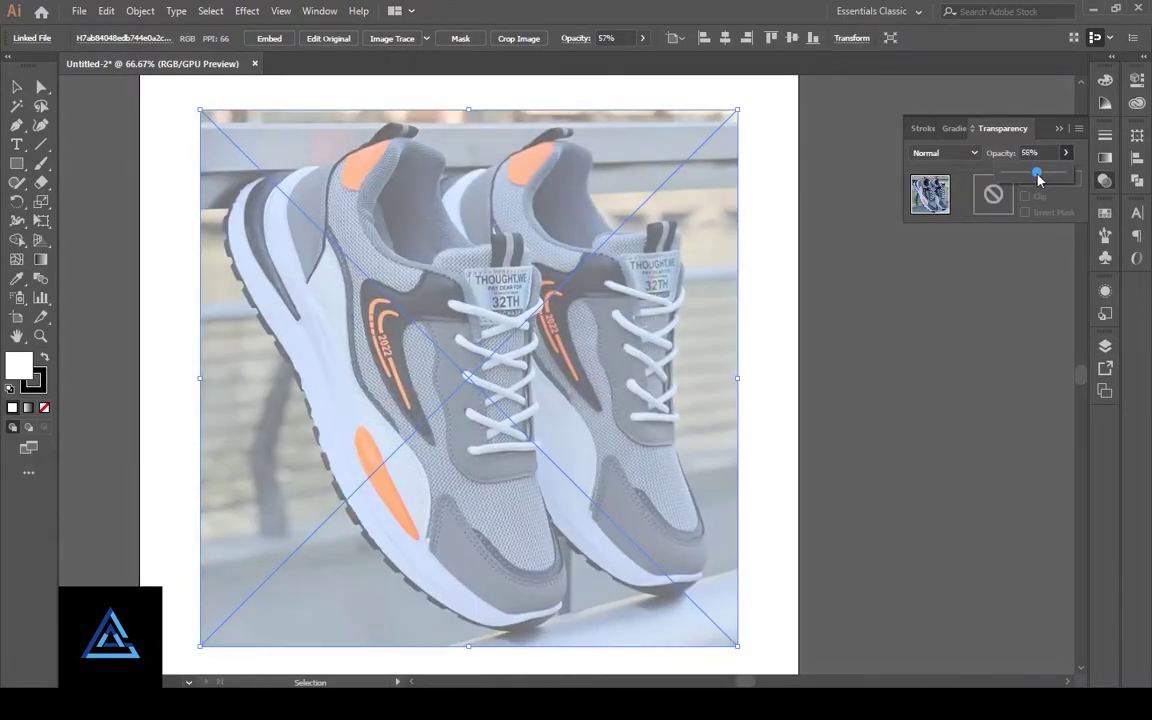
{"action": "left_click", "coordinate": [1105, 346]}
{"action": "left_click", "coordinate": [990, 367]}
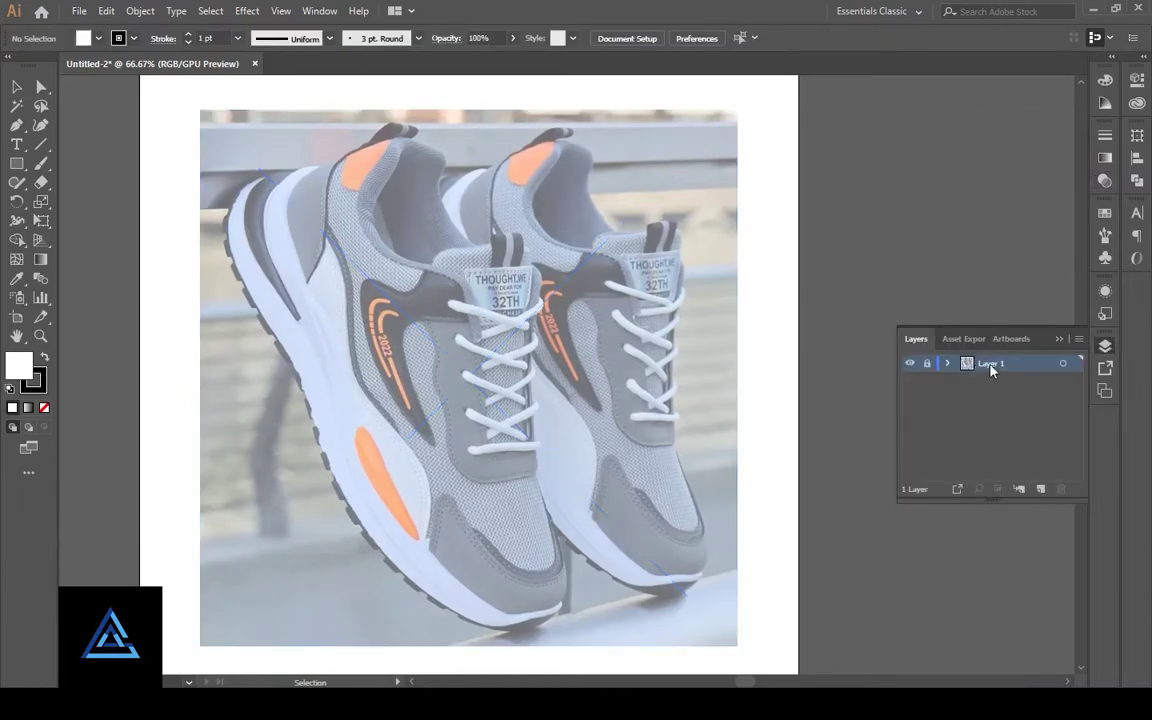
Step: Add a new layer named 'outline' above the photo layer, with the shoe tongues in view
{"action": "left_click", "coordinate": [1040, 489]}
{"action": "type", "text": "e"}
{"action": "key", "text": "Return"}
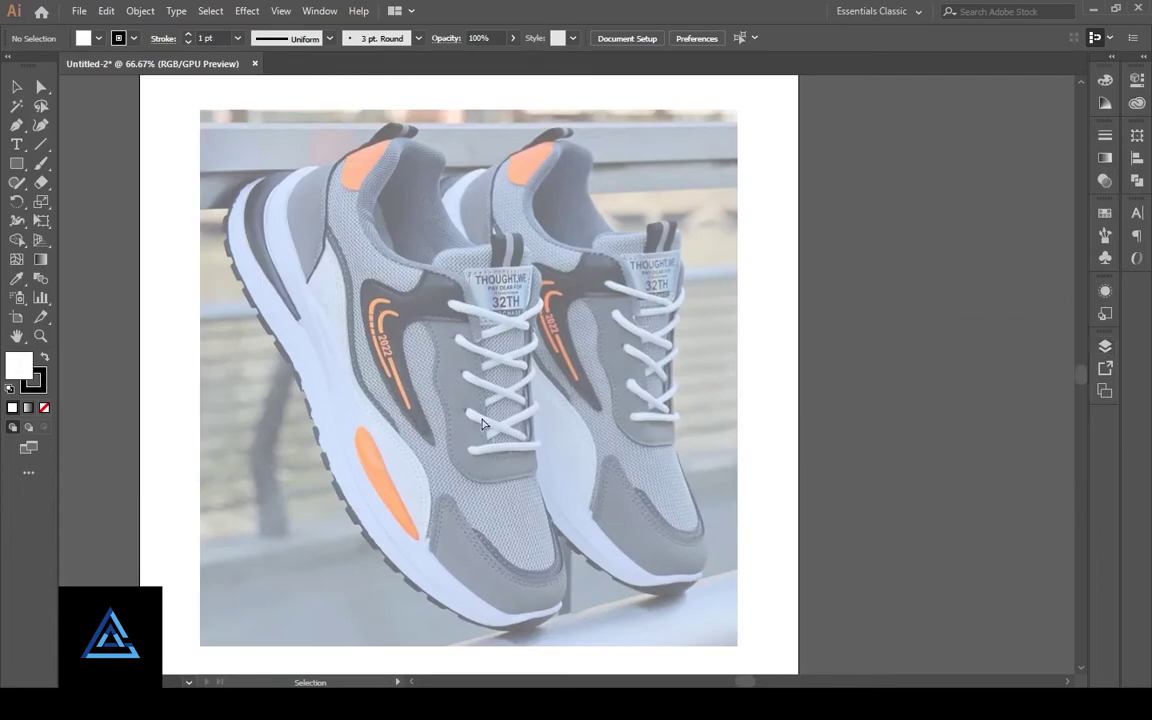
{"action": "scroll", "coordinate": [478, 424], "scroll_direction": "up", "scroll_amount": 3}
{"action": "left_click_drag", "start_coordinate": [470, 100], "coordinate": [529, 372]}
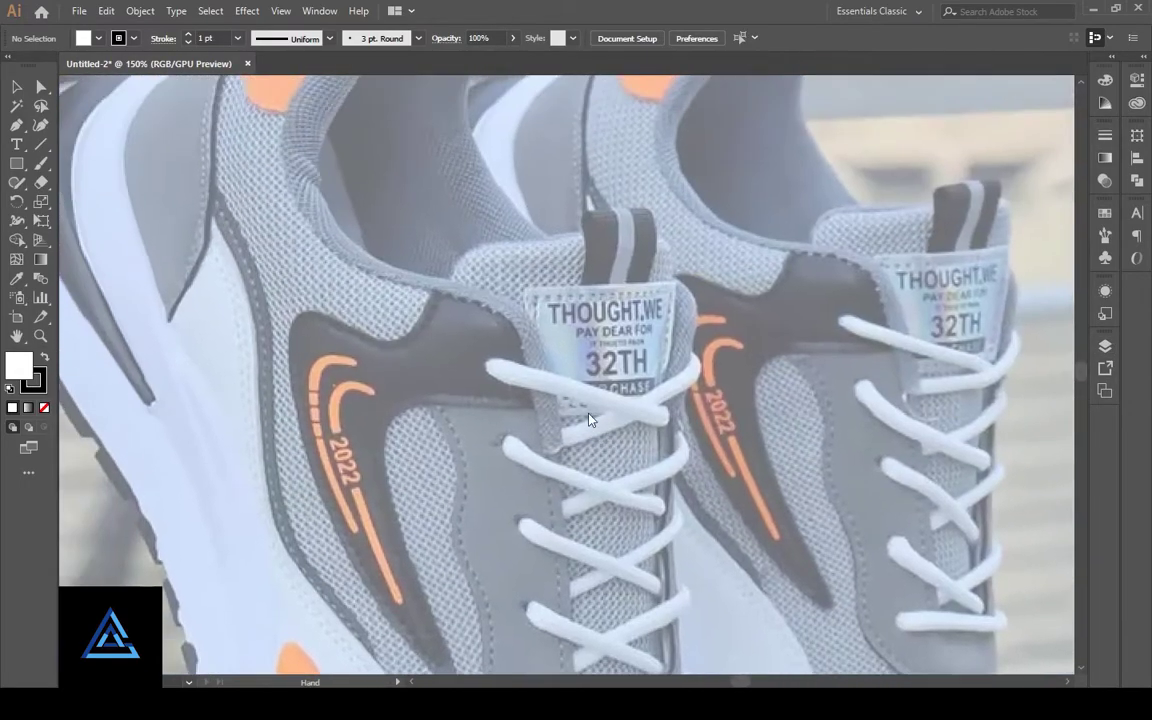
Step: Start a basic-stroke Pen outline at the tongue top, curving down the tongue edge
{"action": "key", "text": "p"}
{"action": "left_click", "coordinate": [418, 38]}
{"action": "left_click", "coordinate": [330, 92]}
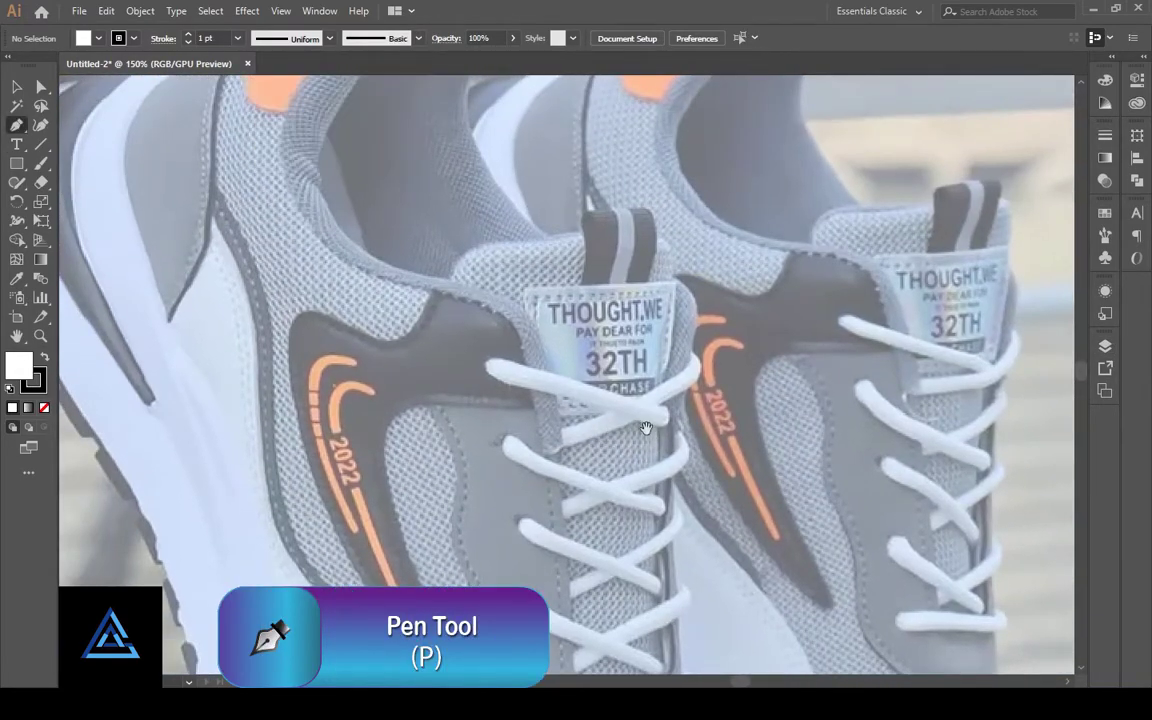
{"action": "left_click_drag", "start_coordinate": [581, 386], "coordinate": [449, 367]}
{"action": "left_click", "coordinate": [524, 218]}
{"action": "left_click_drag", "start_coordinate": [543, 308], "coordinate": [557, 370]}
Step: Continue the outline down the shoe edge and around the bottom of the toe
{"action": "scroll", "coordinate": [557, 370], "scroll_direction": "up", "scroll_amount": 1, "text": "alt"}
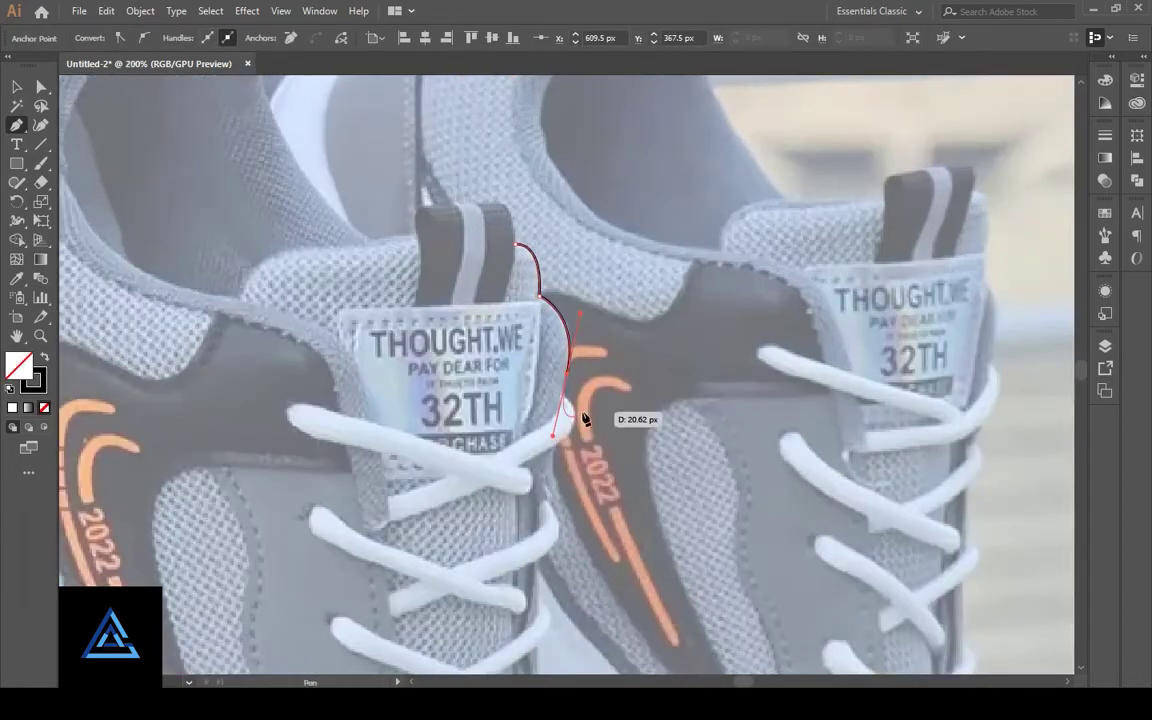
{"action": "scroll", "coordinate": [530, 355], "scroll_direction": "down", "scroll_amount": 3}
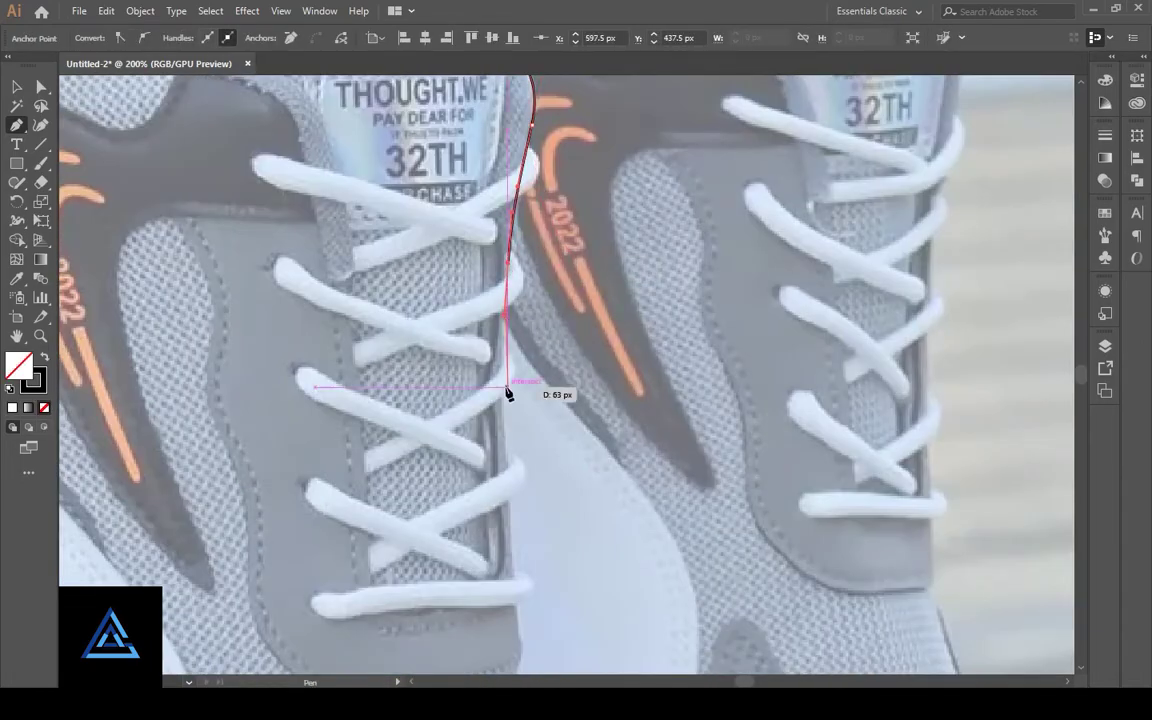
{"action": "left_click_drag", "start_coordinate": [524, 565], "coordinate": [460, 255]}
{"action": "scroll", "coordinate": [494, 555], "scroll_direction": "down", "scroll_amount": 4}
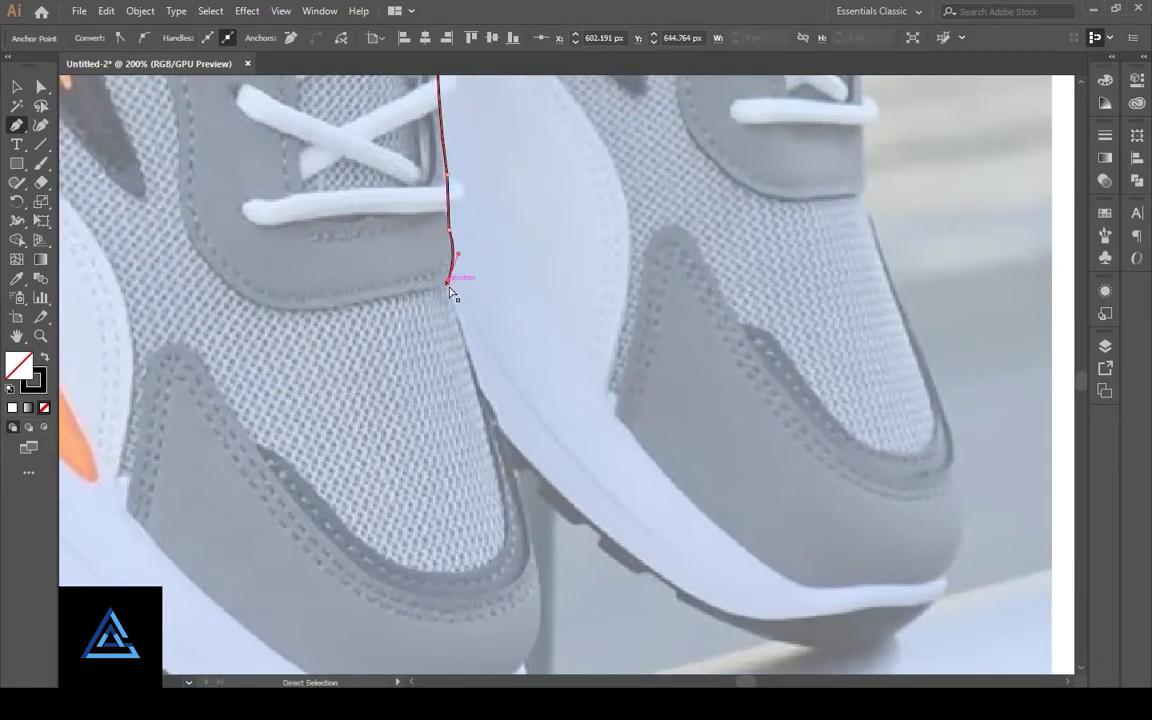
{"action": "scroll", "coordinate": [465, 280], "scroll_direction": "down", "scroll_amount": 2}
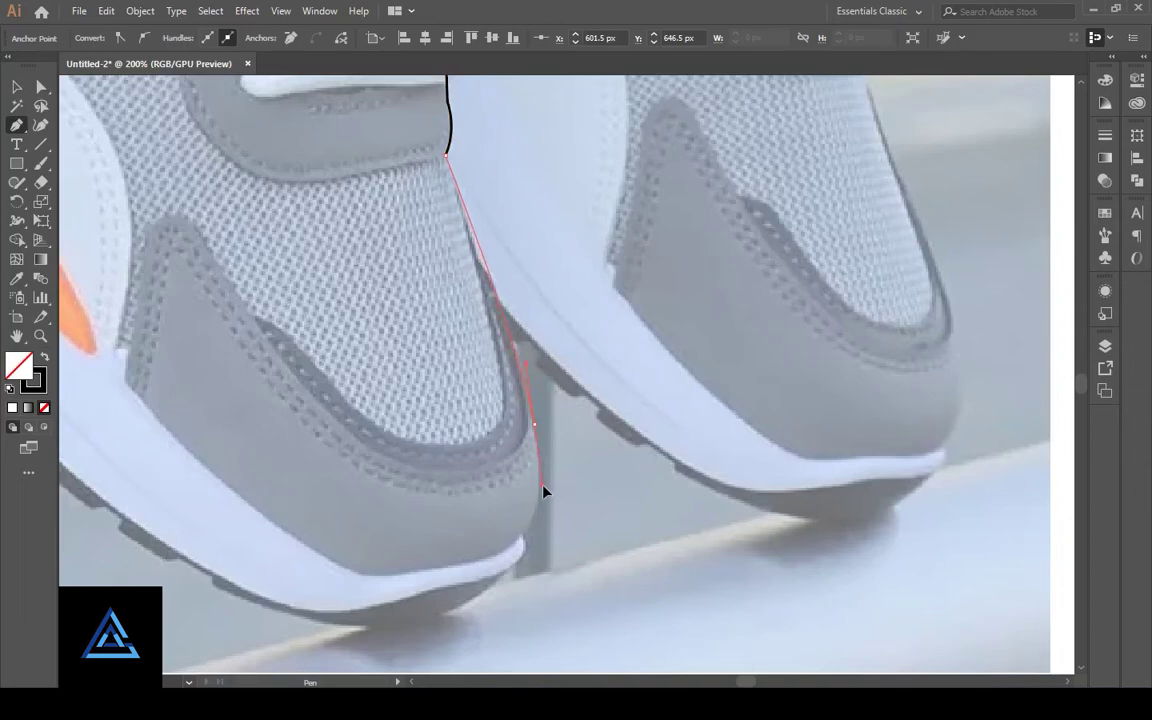
{"action": "left_click", "coordinate": [535, 420]}
{"action": "scroll", "coordinate": [555, 340], "scroll_direction": "down", "scroll_amount": 3}
{"action": "scroll", "coordinate": [587, 374], "scroll_direction": "down", "scroll_amount": 1}
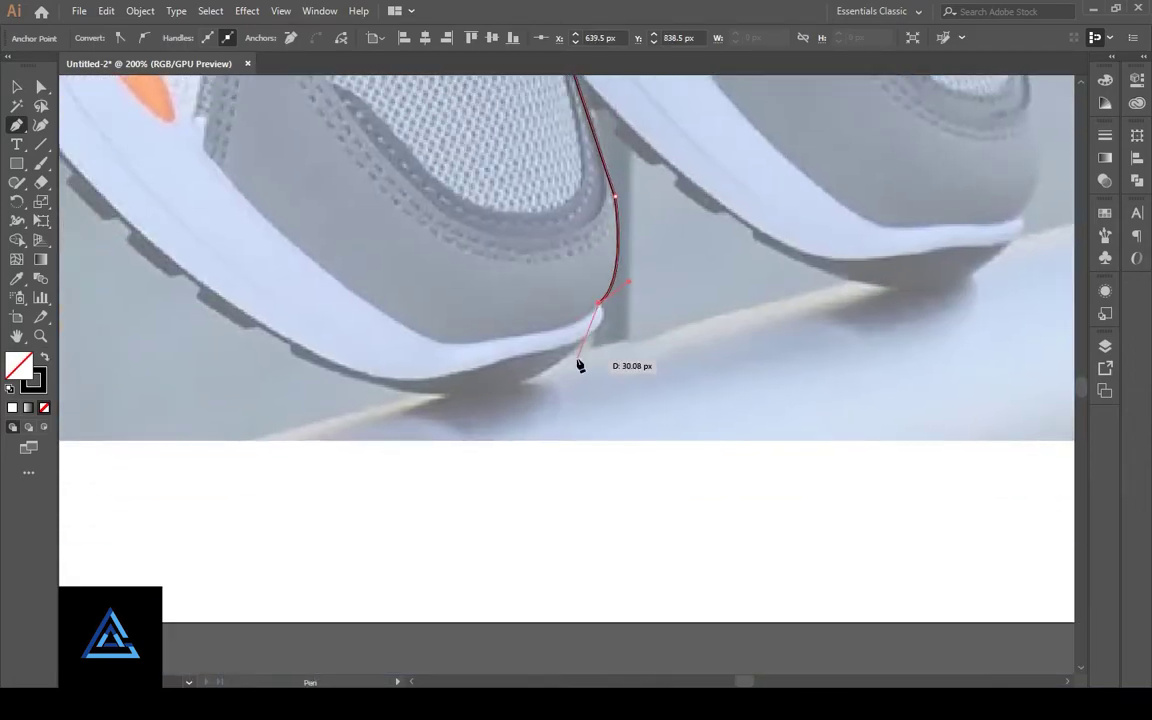
{"action": "scroll", "coordinate": [500, 350], "scroll_direction": "left", "scroll_amount": 3}
{"action": "scroll", "coordinate": [500, 350], "scroll_direction": "down", "scroll_amount": 1}
{"action": "left_click_drag", "start_coordinate": [455, 317], "coordinate": [400, 262]}
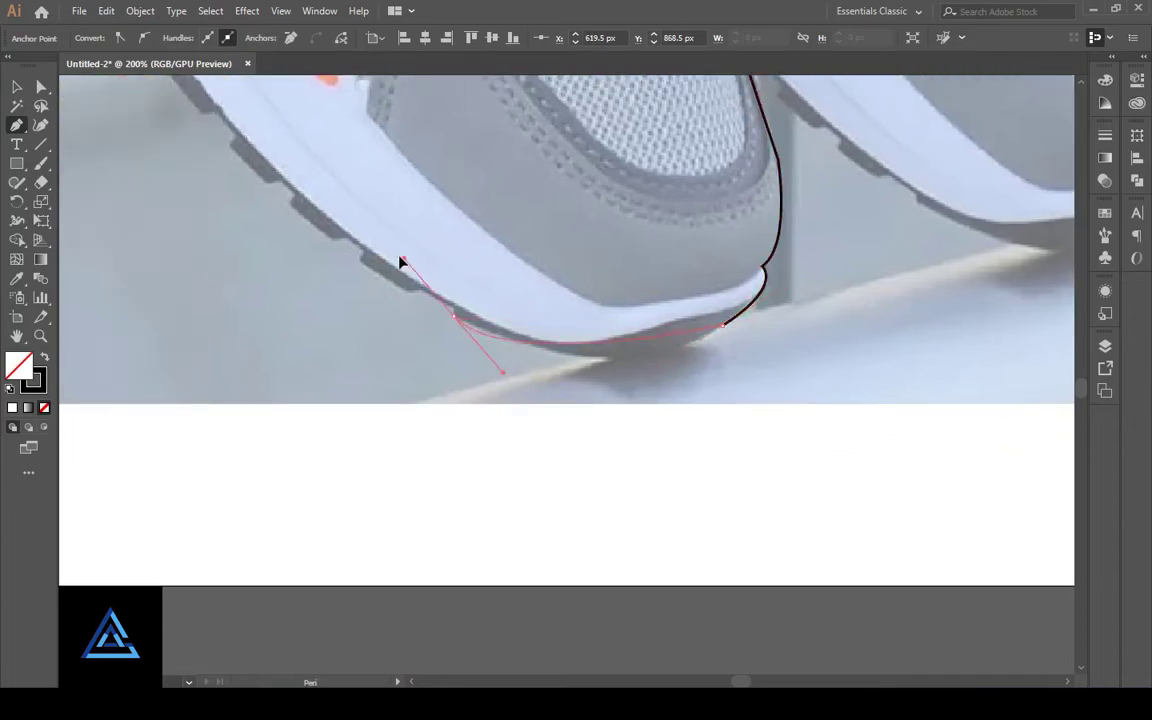
Step: Trace the jagged sole edge with a run of corner anchors
{"action": "scroll", "coordinate": [290, 241], "scroll_direction": "up", "scroll_amount": 5}
{"action": "scroll", "coordinate": [290, 241], "scroll_direction": "left", "scroll_amount": 5}
{"action": "scroll", "coordinate": [690, 545], "scroll_direction": "right", "scroll_amount": 2}
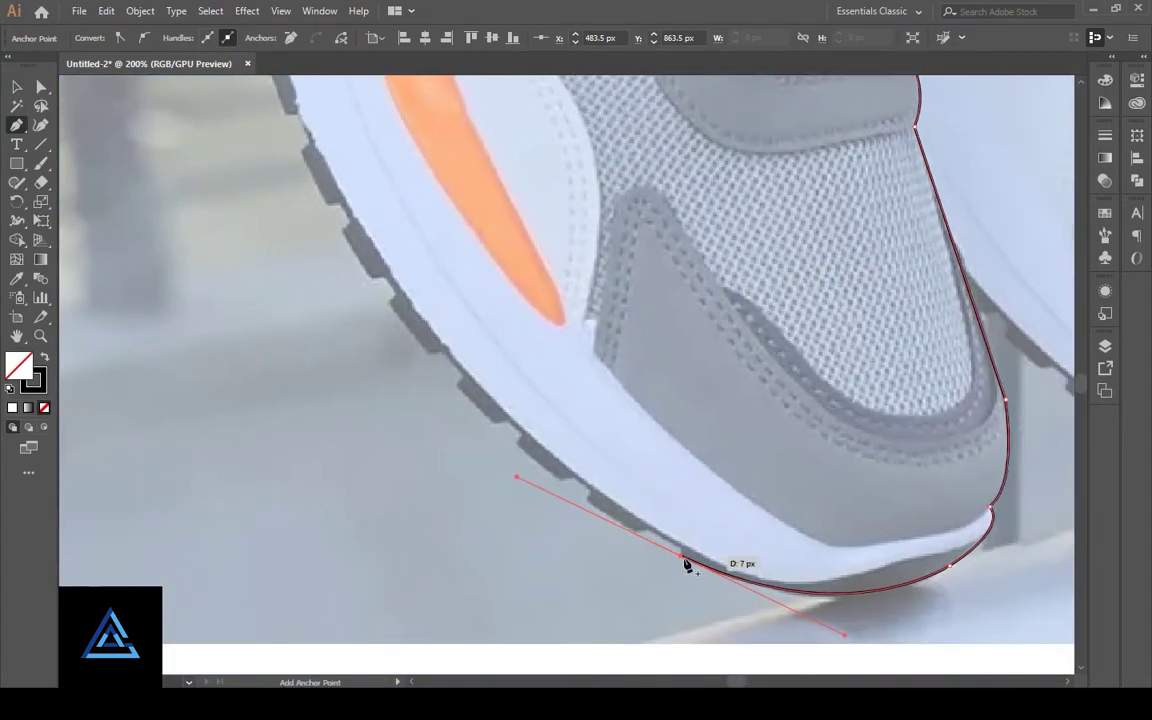
{"action": "left_click", "coordinate": [683, 556]}
{"action": "left_click", "coordinate": [646, 528]}
{"action": "left_click", "coordinate": [633, 530]}
{"action": "left_click", "coordinate": [588, 497]}
{"action": "left_click", "coordinate": [576, 475]}
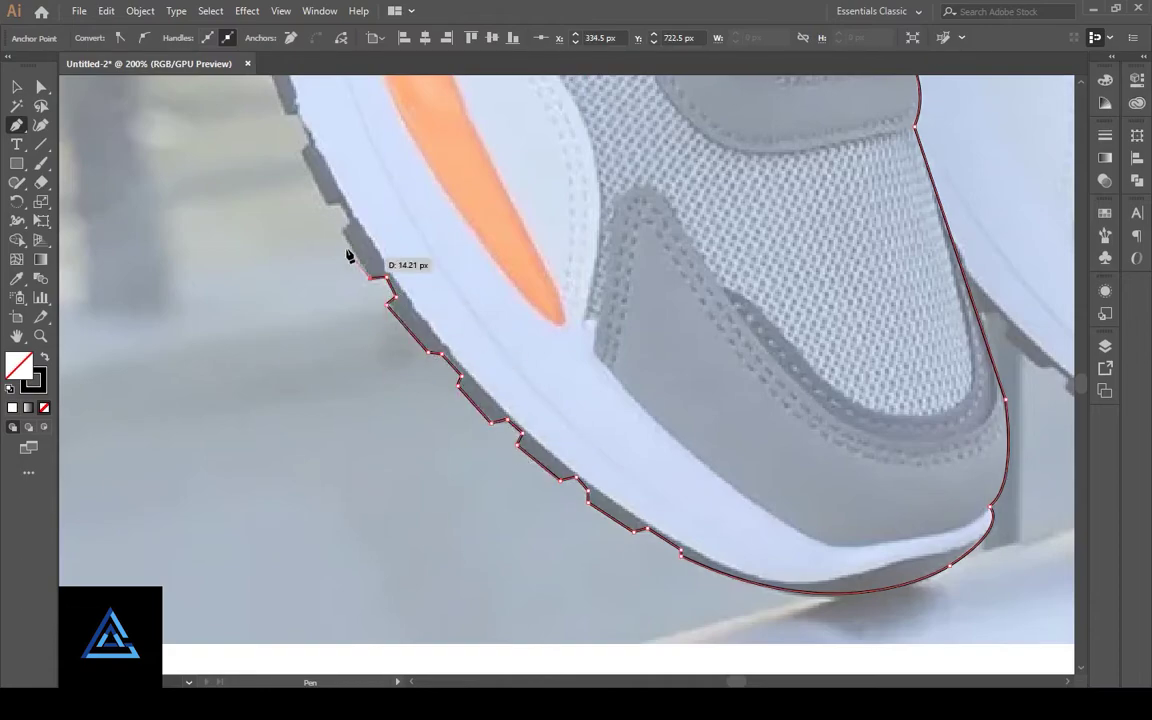
Step: Extend the sole outline up and to the left
{"action": "left_click", "coordinate": [329, 202]}
{"action": "left_click", "coordinate": [304, 146]}
{"action": "left_click_drag", "start_coordinate": [304, 146], "coordinate": [381, 313]}
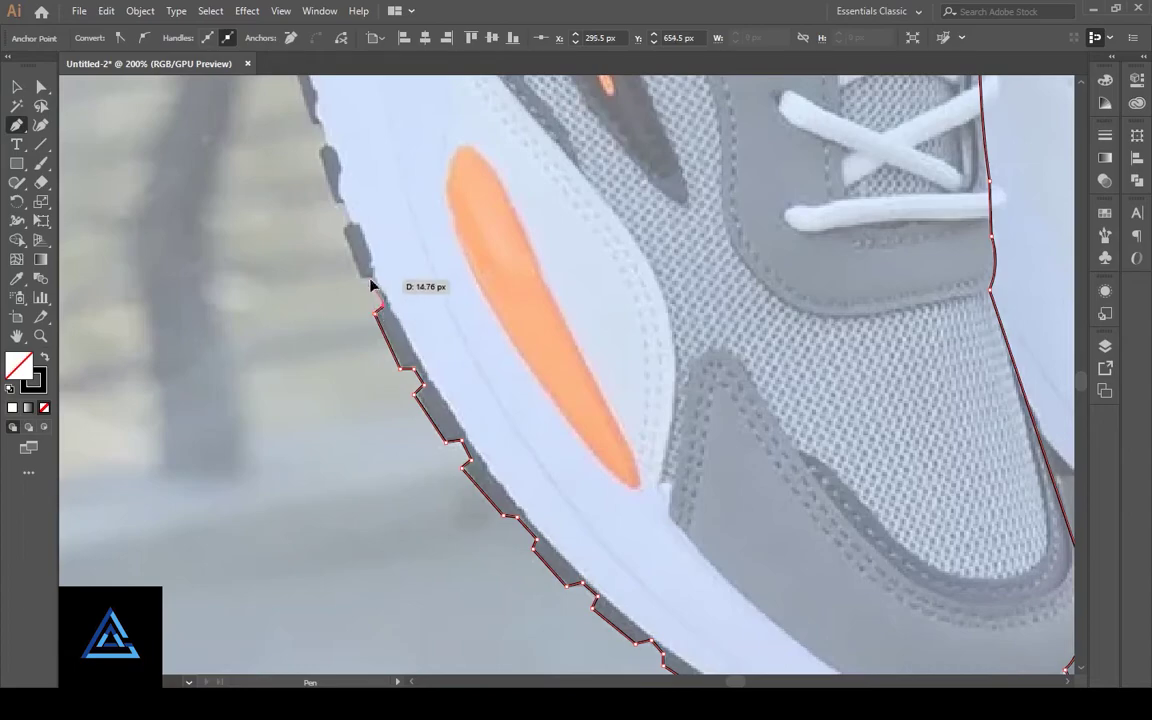
{"action": "left_click_drag", "start_coordinate": [341, 235], "coordinate": [421, 382]}
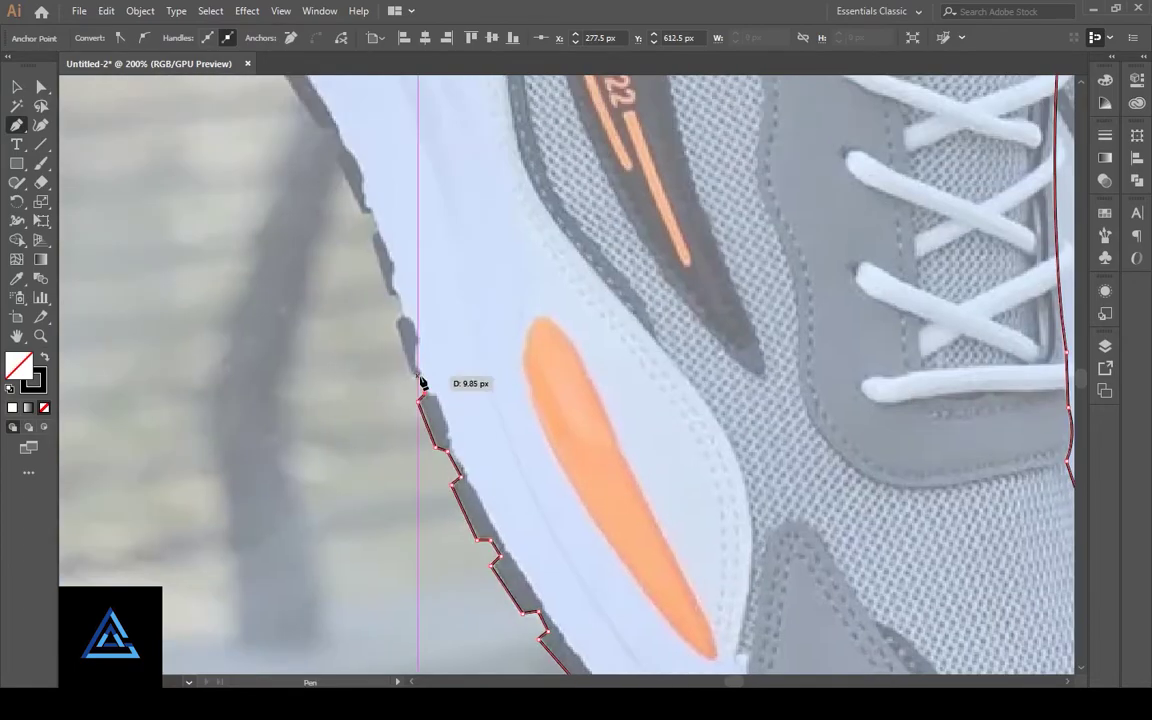
{"action": "left_click", "coordinate": [388, 293]}
{"action": "left_click_drag", "start_coordinate": [375, 243], "coordinate": [418, 405]}
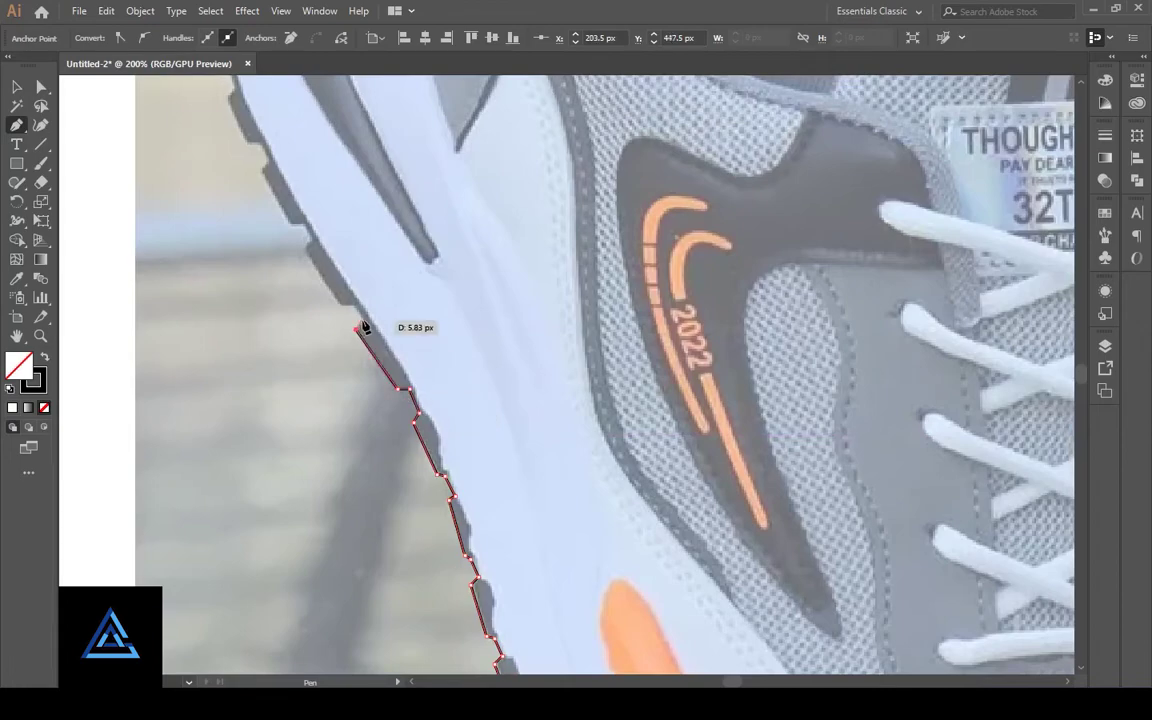
Step: Trace the upper sole edge to where the sole meets the heel
{"action": "left_click", "coordinate": [342, 300]}
{"action": "left_click_drag", "start_coordinate": [340, 300], "coordinate": [365, 374]}
{"action": "left_click", "coordinate": [324, 308]}
{"action": "left_click_drag", "start_coordinate": [324, 308], "coordinate": [351, 398]}
{"action": "left_click", "coordinate": [324, 316]}
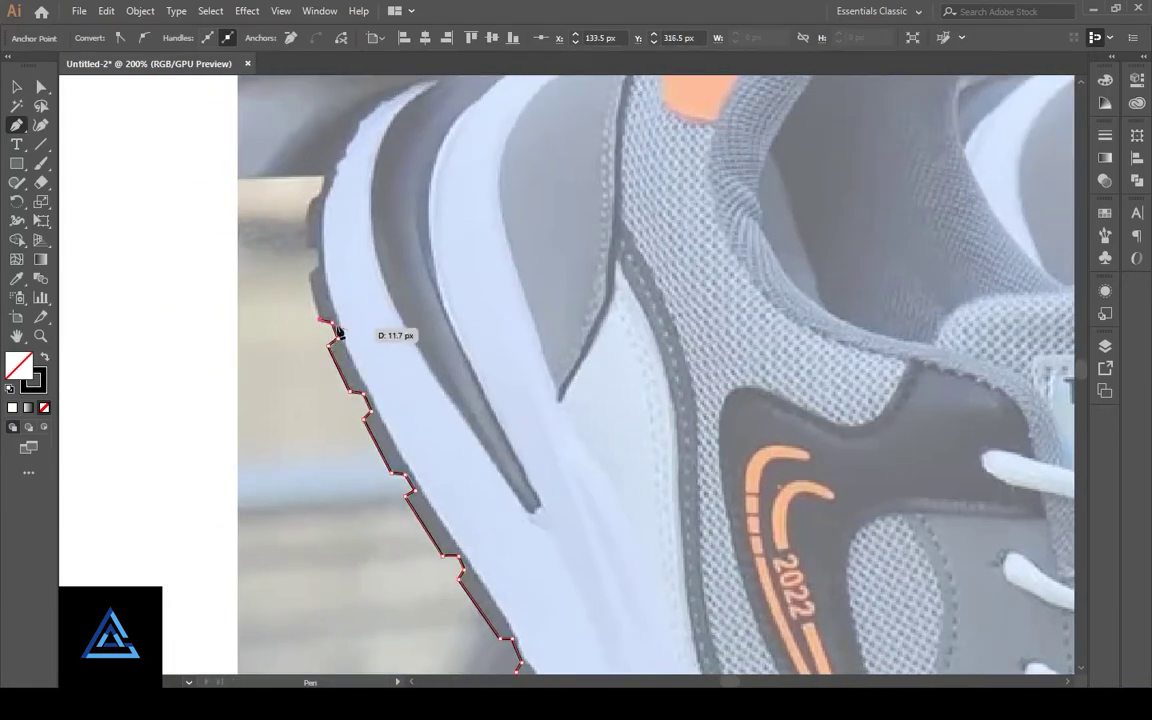
{"action": "left_click_drag", "start_coordinate": [334, 329], "coordinate": [349, 374]}
{"action": "left_click", "coordinate": [329, 305]}
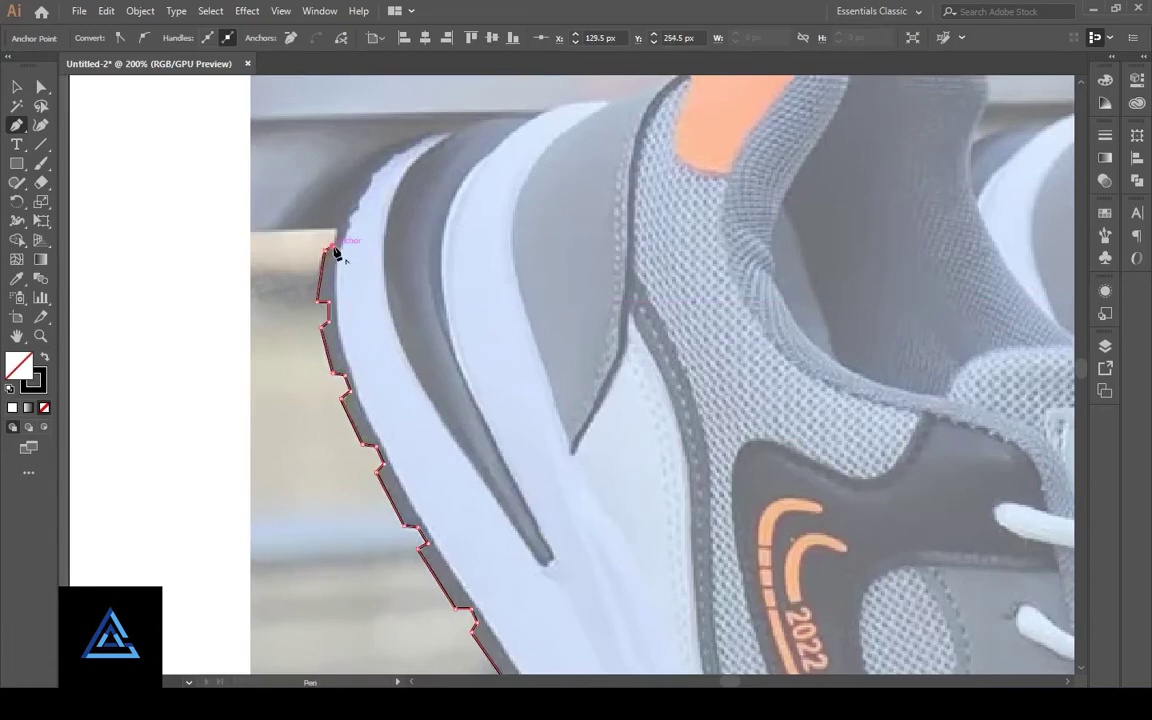
{"action": "left_click_drag", "start_coordinate": [337, 255], "coordinate": [344, 353]}
Step: Curve the outline around the heel back, over the pull tab and down the collar
{"action": "mouse_move", "coordinate": [585, 229]}
{"action": "left_mouse_down"}
{"action": "mouse_move", "coordinate": [507, 249]}
{"action": "mouse_move", "coordinate": [463, 296]}
{"action": "mouse_move", "coordinate": [490, 260]}
{"action": "left_mouse_up"}
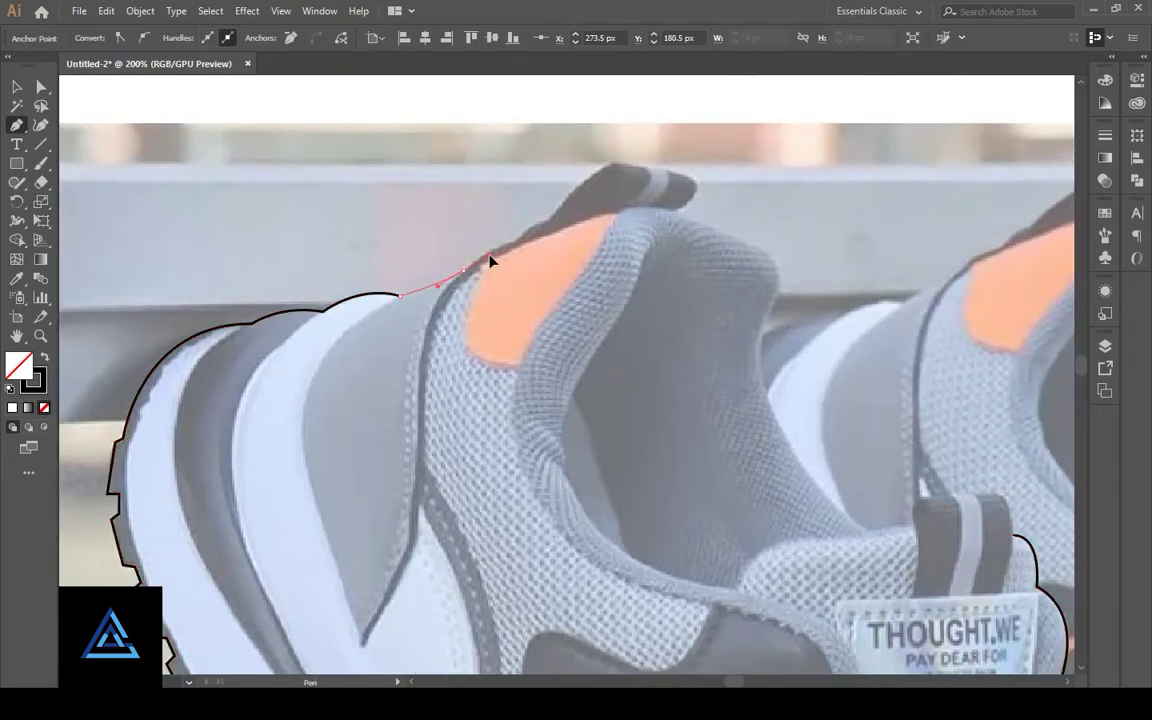
{"action": "mouse_move", "coordinate": [548, 214]}
{"action": "left_mouse_down"}
{"action": "mouse_move", "coordinate": [565, 218]}
{"action": "mouse_move", "coordinate": [507, 250]}
{"action": "left_mouse_up"}
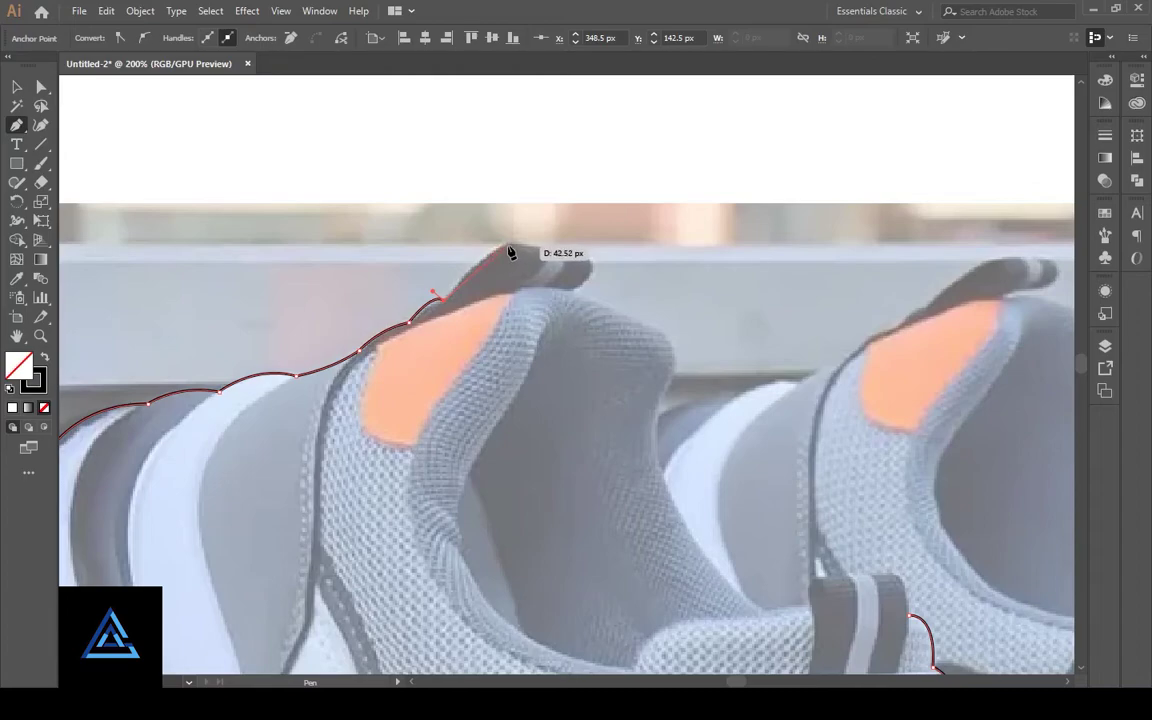
{"action": "mouse_move", "coordinate": [587, 258]}
{"action": "left_mouse_down"}
{"action": "mouse_move", "coordinate": [533, 321]}
{"action": "mouse_move", "coordinate": [409, 284]}
{"action": "left_mouse_up"}
{"action": "left_click", "coordinate": [535, 291]}
{"action": "left_click_drag", "start_coordinate": [543, 354], "coordinate": [522, 399]}
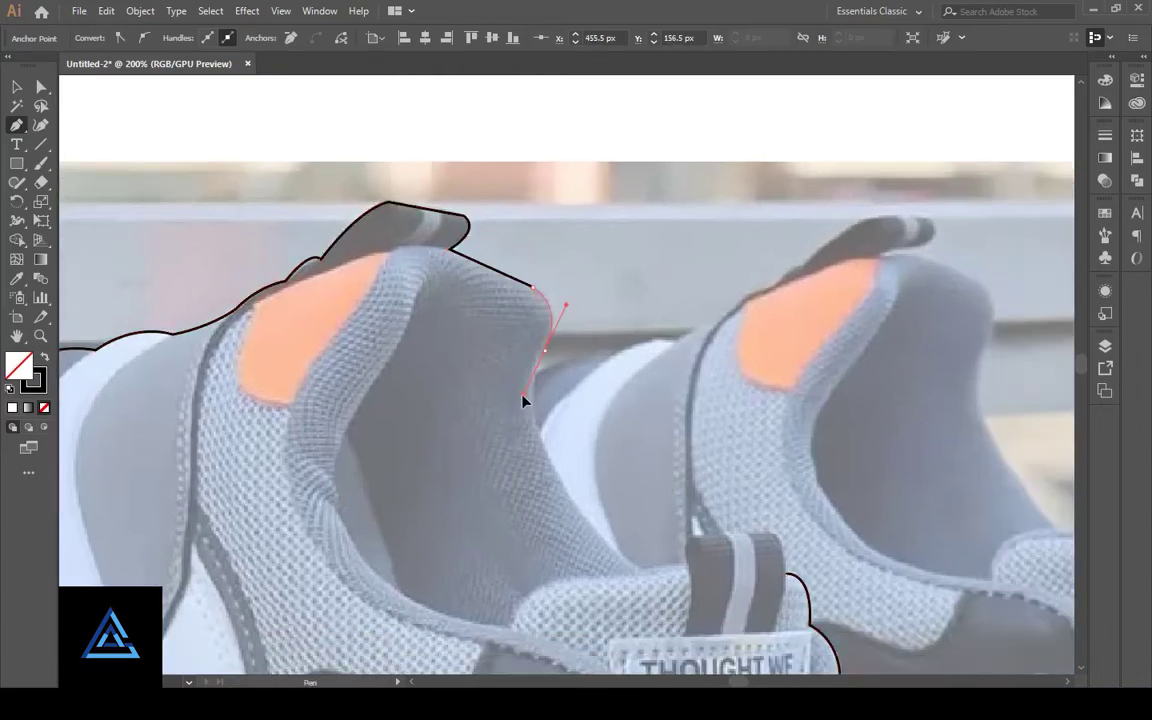
Step: Trace the inner collar edge toward the tongue tab and close the path at its start
{"action": "left_click_drag", "start_coordinate": [542, 441], "coordinate": [446, 350]}
{"action": "left_click_drag", "start_coordinate": [468, 402], "coordinate": [476, 419]}
{"action": "left_click_drag", "start_coordinate": [510, 466], "coordinate": [580, 507]}
{"action": "left_click", "coordinate": [585, 476]}
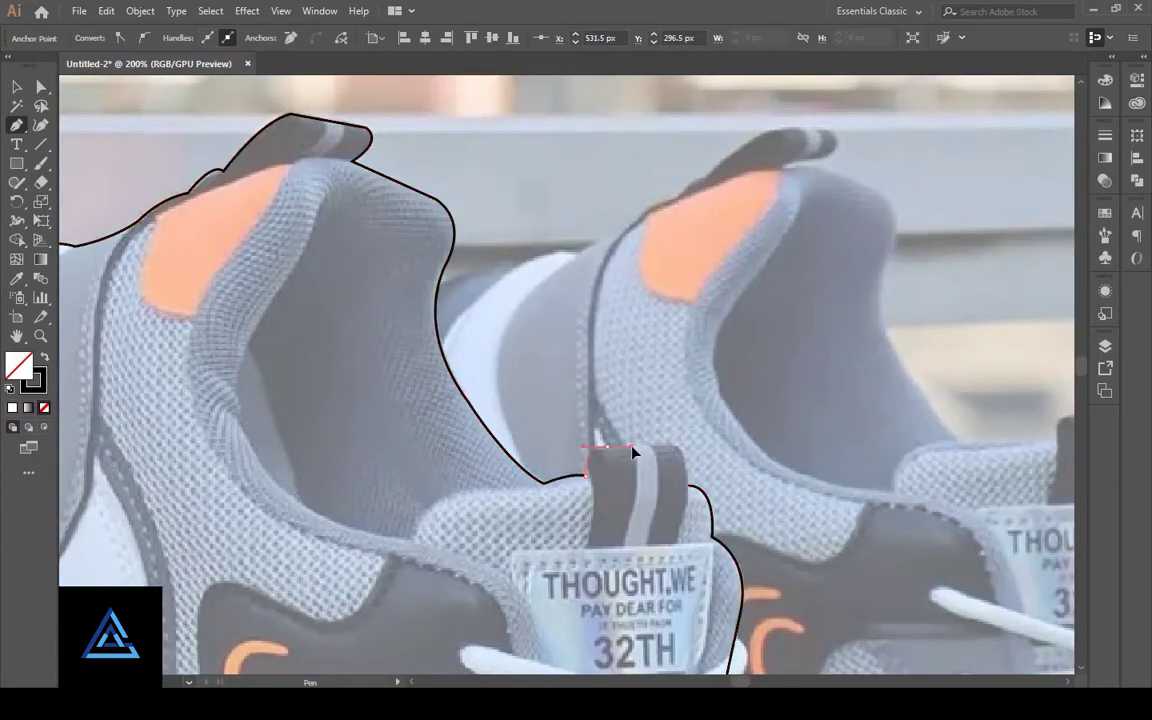
{"action": "left_click_drag", "start_coordinate": [604, 443], "coordinate": [629, 441]}
Step: Adjust the outline anchors near the tongue tab and on the collar
{"action": "key", "text": "v"}
{"action": "mouse_move", "coordinate": [538, 486]}
{"action": "left_mouse_down"}
{"action": "mouse_move", "coordinate": [574, 393]}
{"action": "mouse_move", "coordinate": [678, 224]}
{"action": "left_mouse_up"}
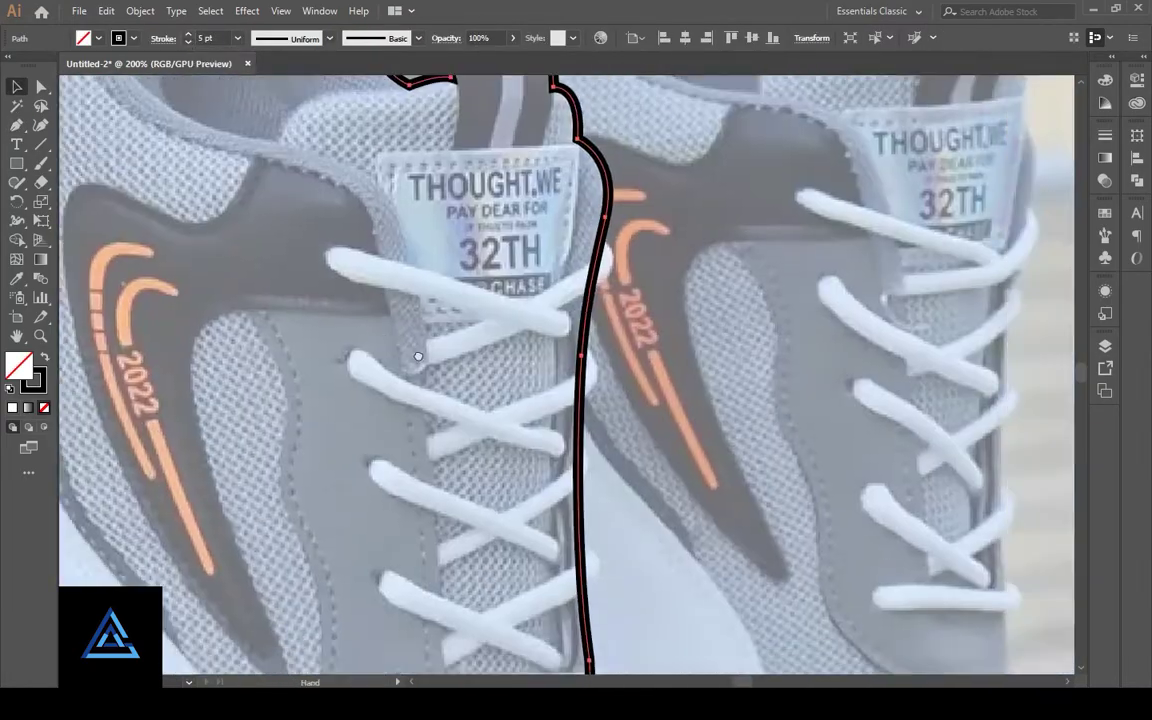
{"action": "left_click_drag", "start_coordinate": [418, 356], "coordinate": [598, 508]}
{"action": "key", "text": "a"}
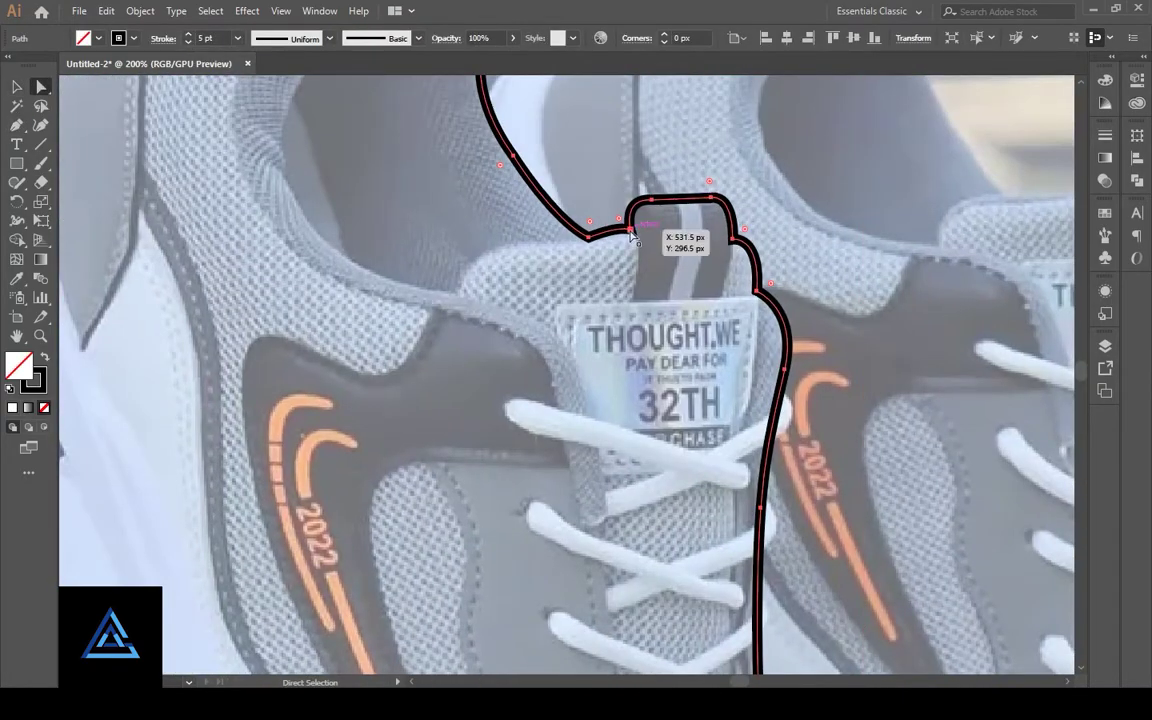
{"action": "left_click", "coordinate": [630, 232]}
{"action": "mouse_move", "coordinate": [587, 240]}
{"action": "left_mouse_down"}
{"action": "mouse_move", "coordinate": [680, 400]}
{"action": "mouse_move", "coordinate": [681, 384]}
{"action": "mouse_move", "coordinate": [800, 552]}
{"action": "left_mouse_up"}
{"action": "left_click_drag", "start_coordinate": [625, 242], "coordinate": [637, 249]}
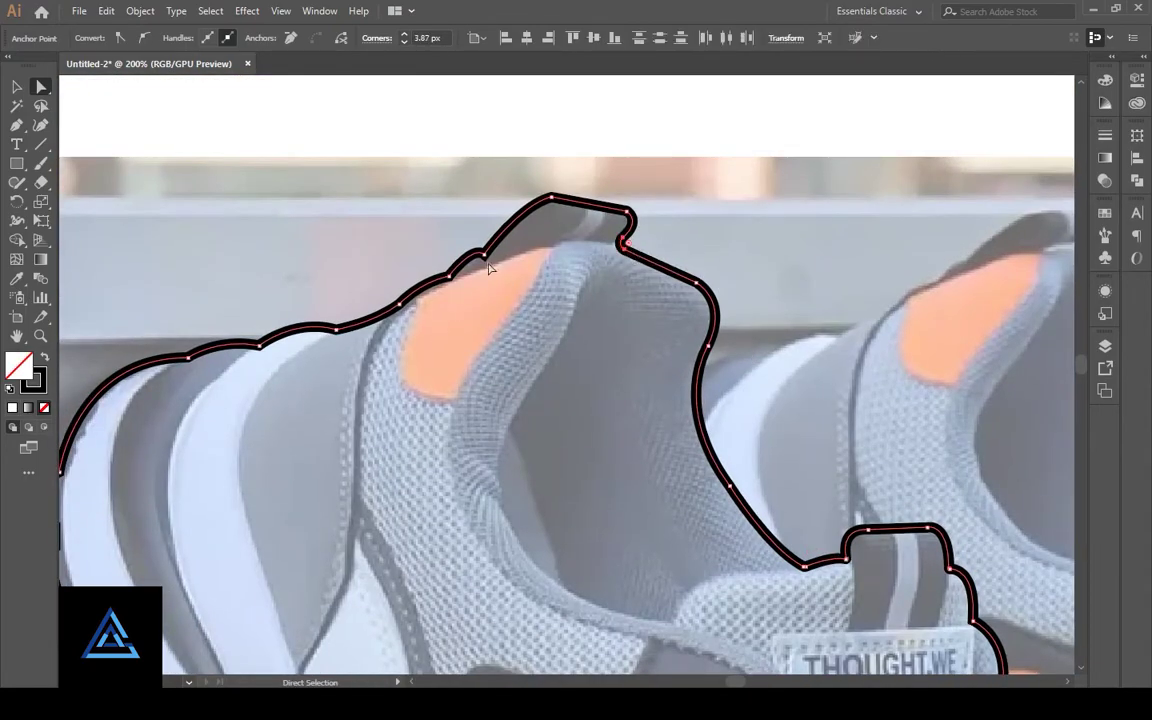
Step: Smooth the bumps on the collar outline and remove the corner rounding
{"action": "left_click_drag", "start_coordinate": [489, 267], "coordinate": [452, 272]}
{"action": "left_click_drag", "start_coordinate": [339, 336], "coordinate": [427, 343]}
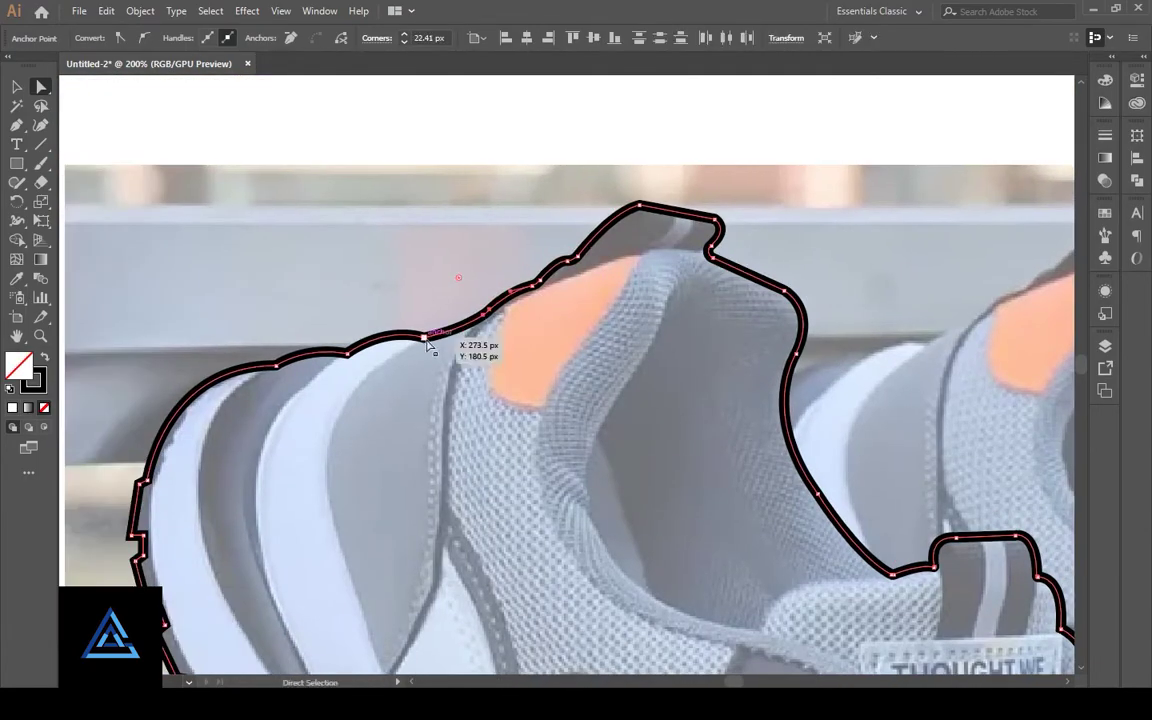
{"action": "mouse_move", "coordinate": [355, 363]}
{"action": "left_mouse_down"}
{"action": "mouse_move", "coordinate": [535, 265]}
{"action": "mouse_move", "coordinate": [694, 599]}
{"action": "mouse_move", "coordinate": [383, 400]}
{"action": "left_mouse_up"}
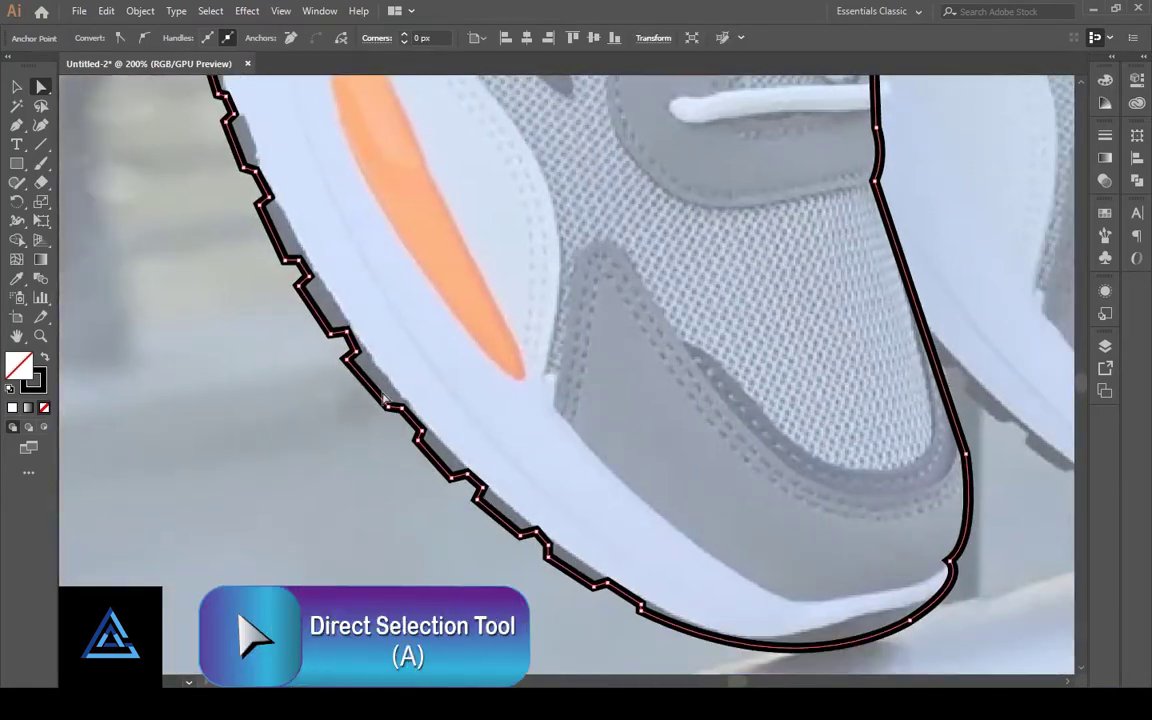
{"action": "left_click", "coordinate": [494, 386]}
{"action": "left_click", "coordinate": [640, 640]}
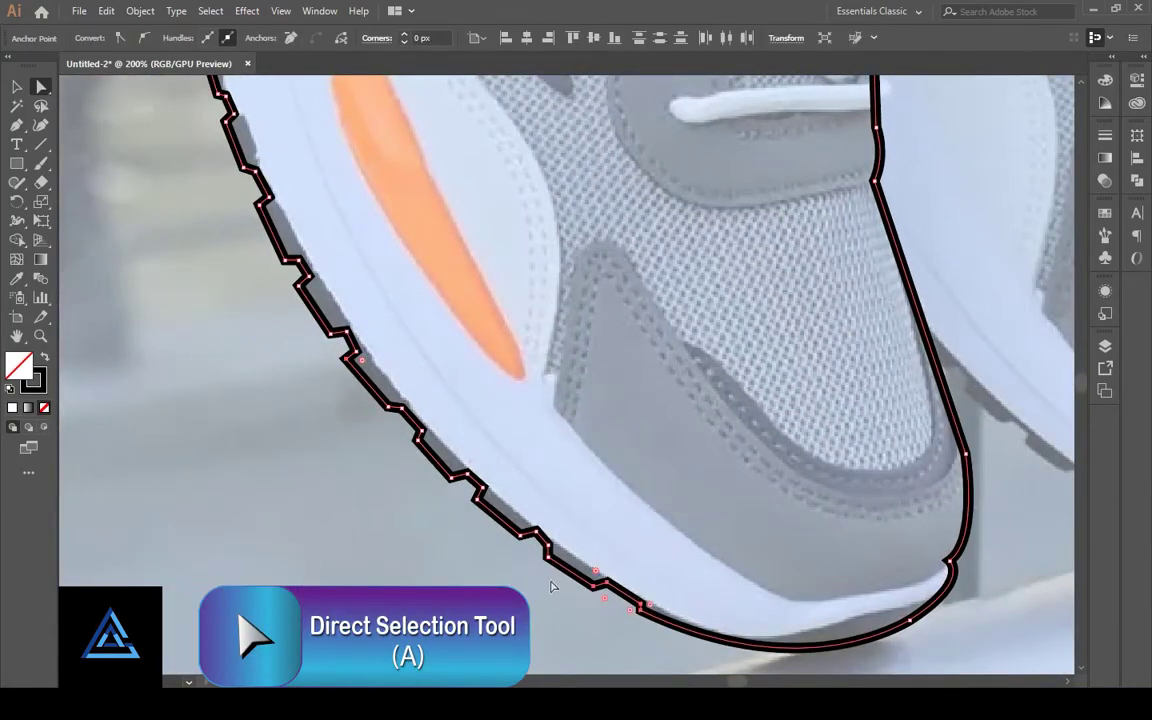
Step: Slightly round the jagged sole and toe corners, then select the whole outline
{"action": "scroll", "coordinate": [430, 463], "scroll_direction": "up", "scroll_amount": 2}
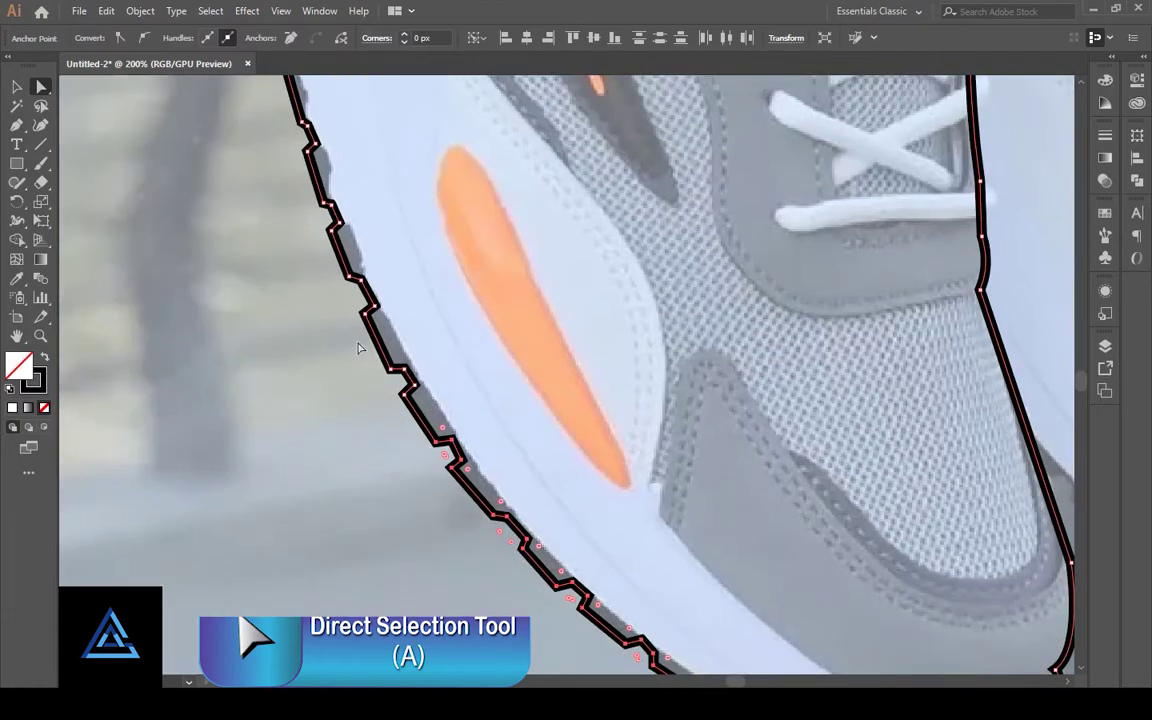
{"action": "scroll", "coordinate": [457, 303], "scroll_direction": "up", "scroll_amount": 2}
{"action": "scroll", "coordinate": [553, 418], "scroll_direction": "up", "scroll_amount": 2}
{"action": "scroll", "coordinate": [676, 437], "scroll_direction": "up", "scroll_amount": 2}
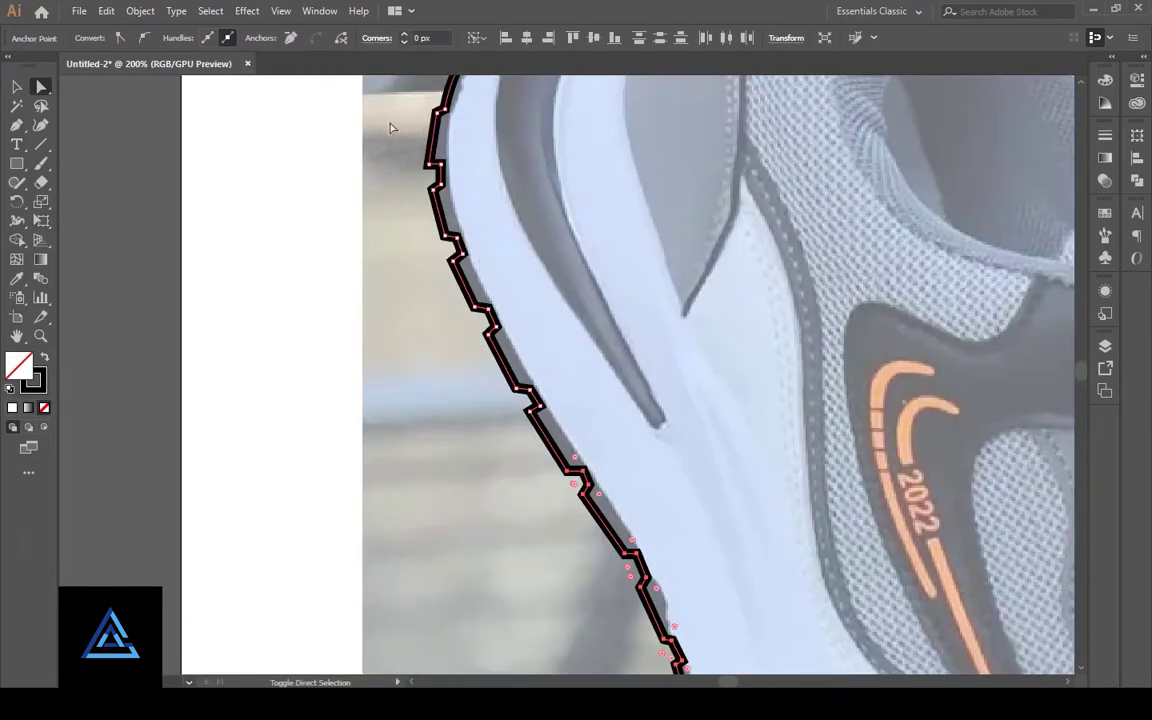
{"action": "left_click_drag", "start_coordinate": [440, 115], "coordinate": [452, 131]}
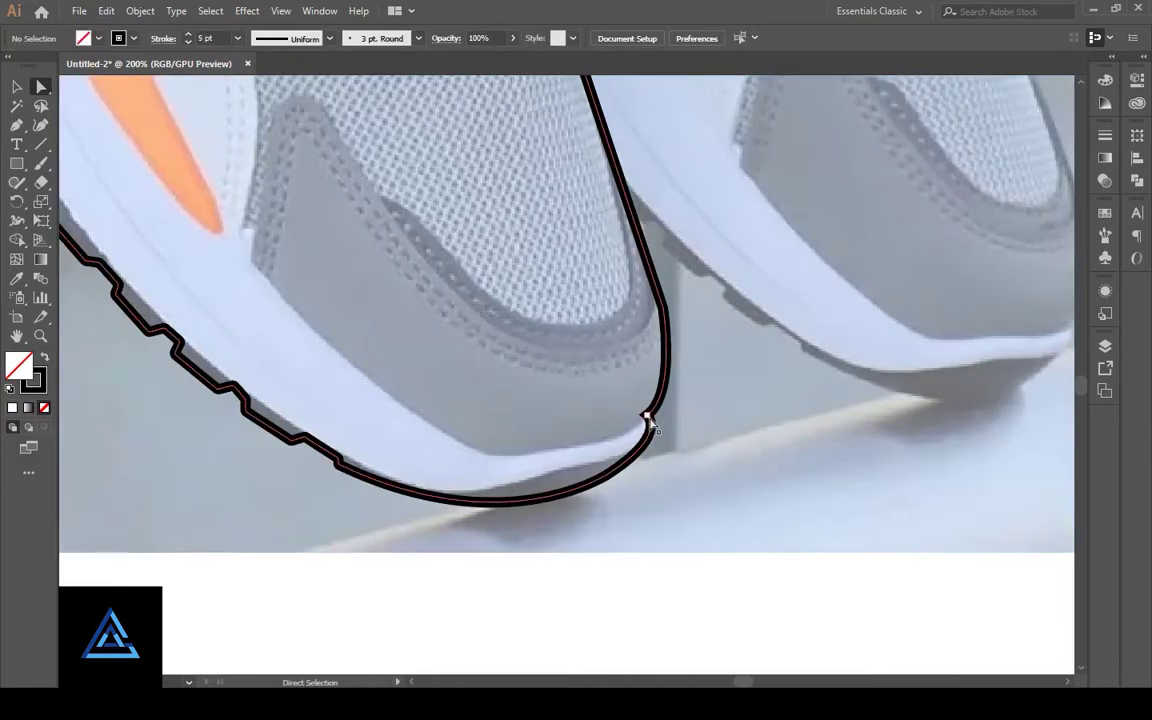
{"action": "left_click_drag", "start_coordinate": [1060, 440], "coordinate": [684, 442]}
{"action": "key", "text": "ctrl+a"}
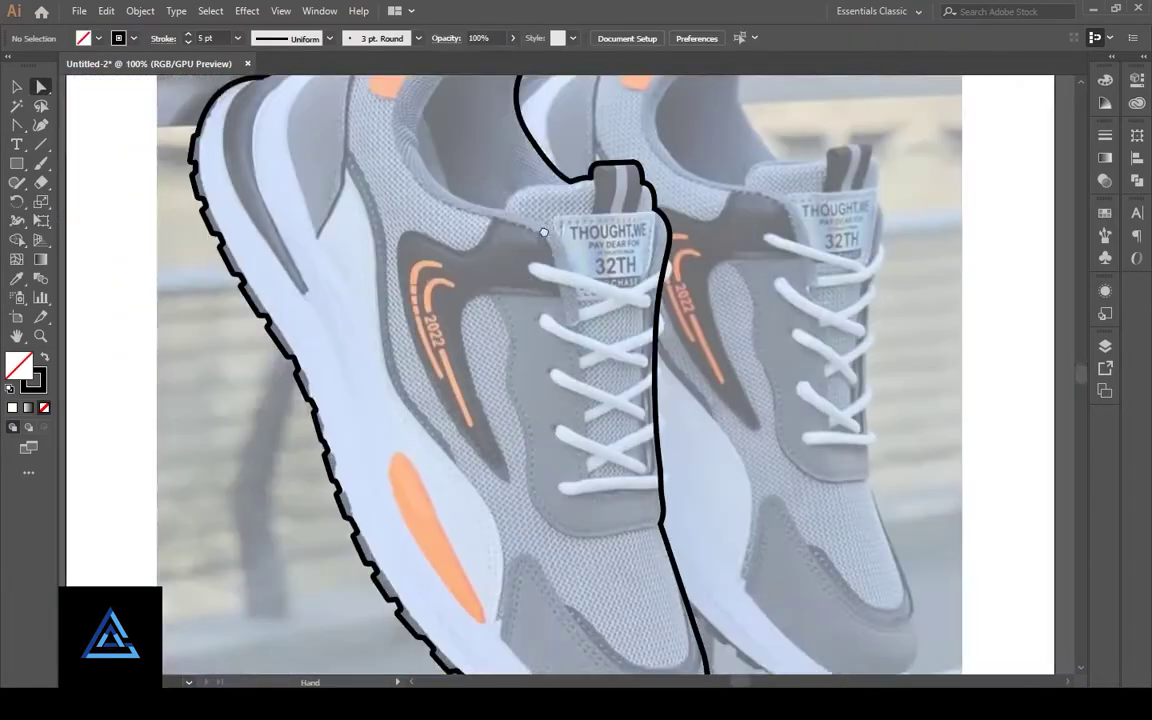
Step: Begin the midsole line along the toe's bottom edge and the sole's lower edge
{"action": "key", "text": "p"}
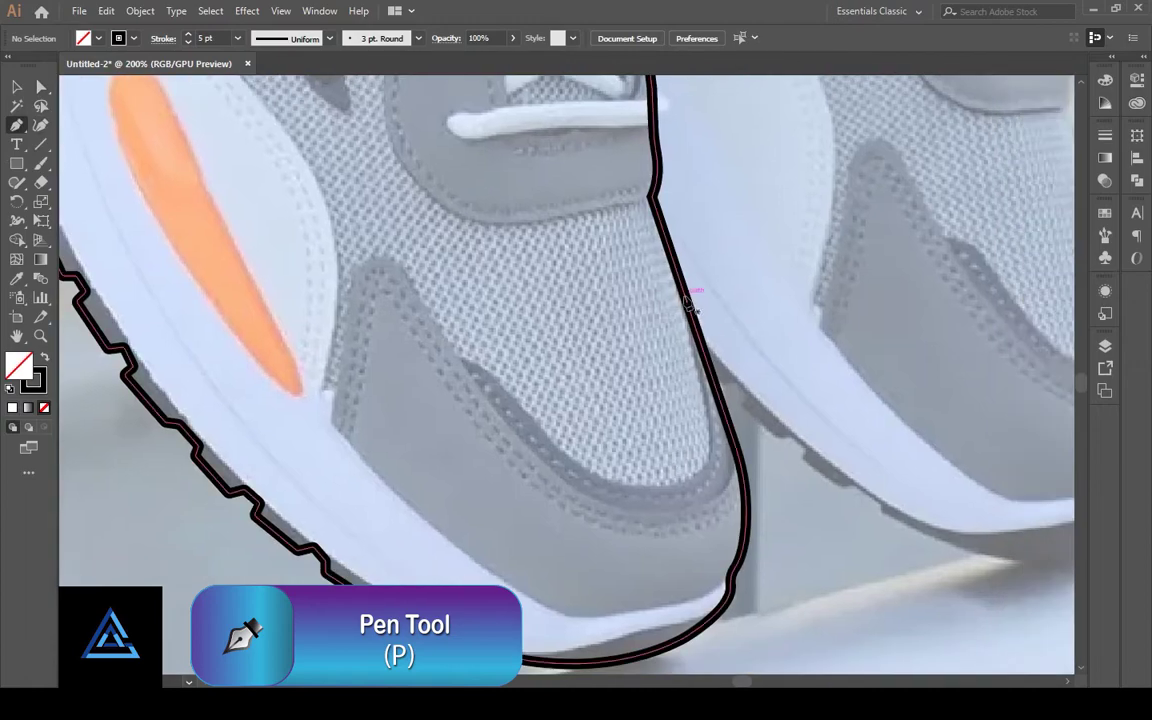
{"action": "left_click", "coordinate": [683, 296]}
{"action": "key", "text": "ctrl+z"}
{"action": "key", "text": "ctrl+z"}
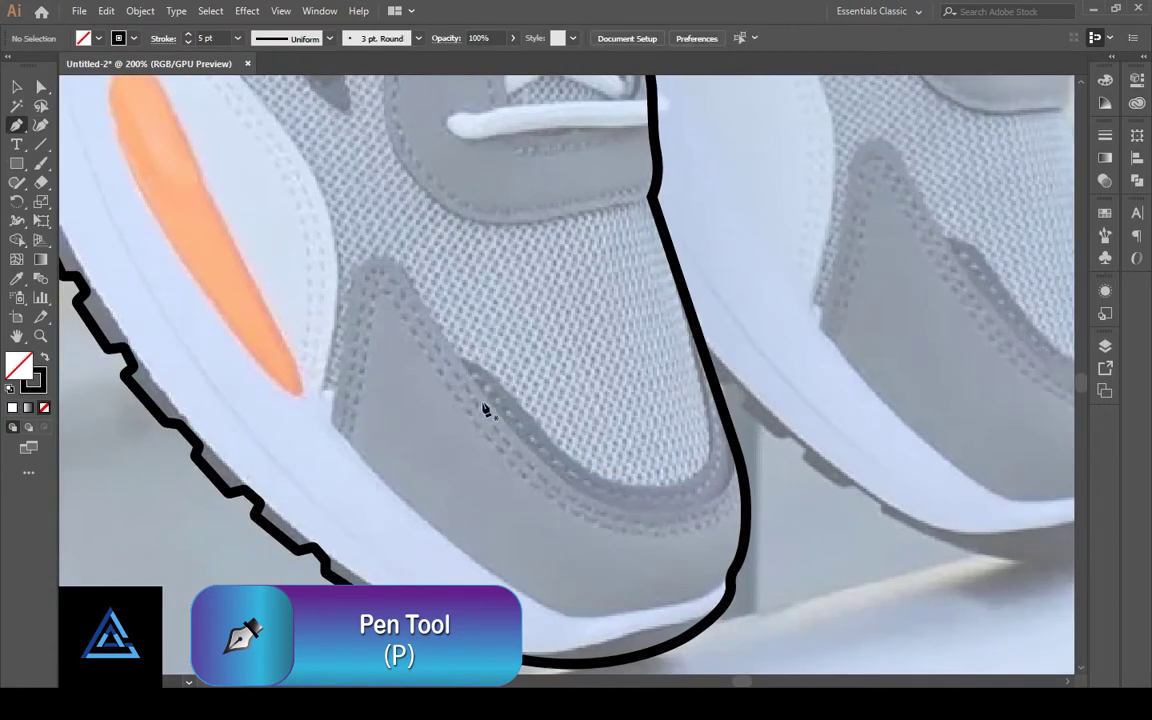
{"action": "mouse_move", "coordinate": [729, 592]}
{"action": "left_mouse_down"}
{"action": "mouse_move", "coordinate": [728, 567]}
{"action": "mouse_move", "coordinate": [622, 531]}
{"action": "left_mouse_up"}
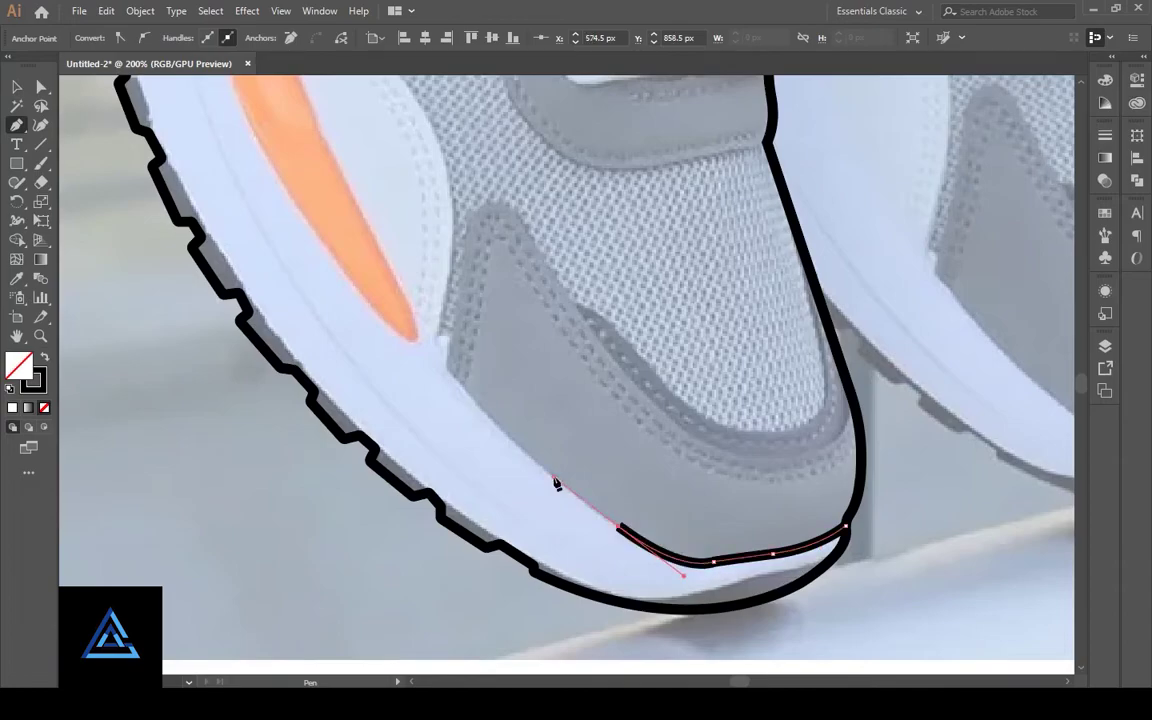
{"action": "mouse_move", "coordinate": [557, 484]}
{"action": "left_mouse_down"}
{"action": "mouse_move", "coordinate": [577, 487]}
{"action": "mouse_move", "coordinate": [566, 457]}
{"action": "mouse_move", "coordinate": [587, 456]}
{"action": "left_mouse_up"}
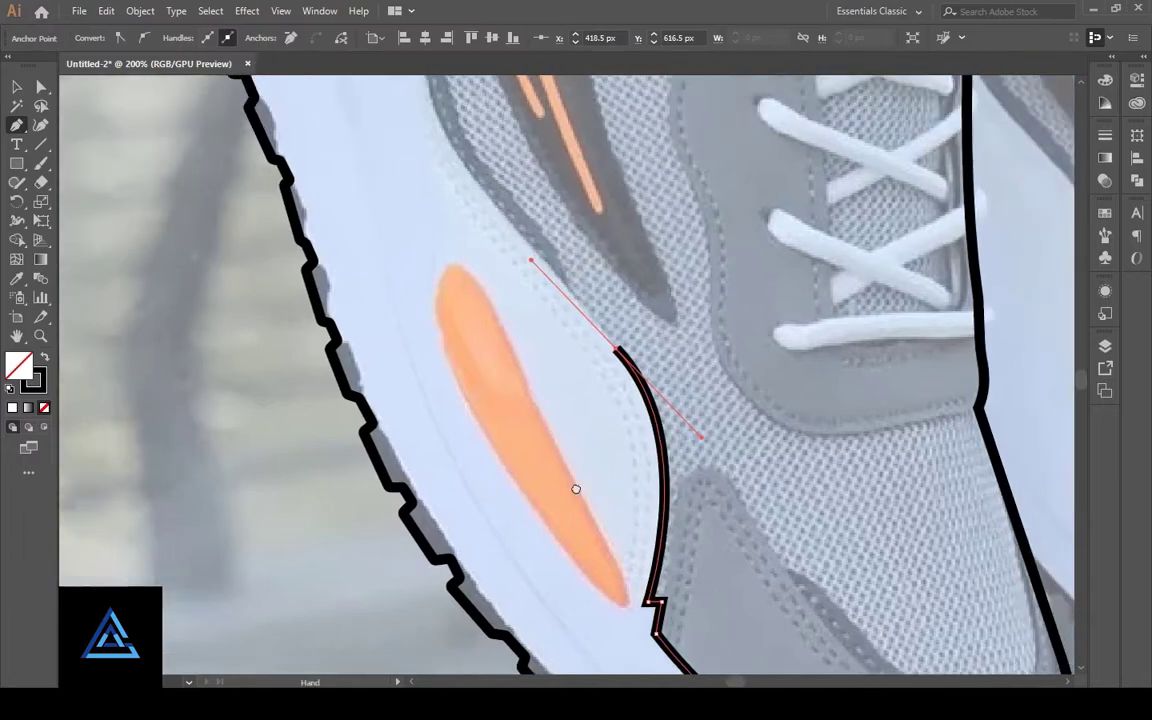
{"action": "left_click_drag", "start_coordinate": [702, 459], "coordinate": [693, 441]}
Step: Carry the midsole line up the side panel toward the 2022 logo and heel
{"action": "left_click_drag", "start_coordinate": [578, 316], "coordinate": [595, 253]}
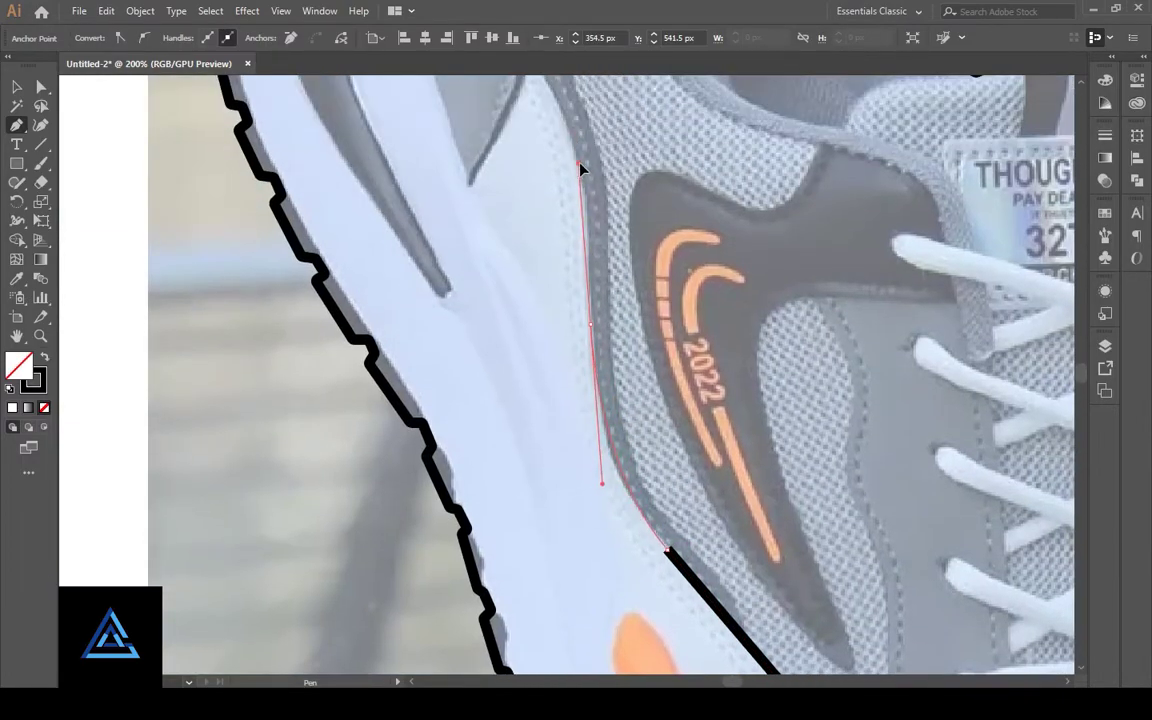
{"action": "left_click_drag", "start_coordinate": [578, 118], "coordinate": [583, 160]}
{"action": "left_click_drag", "start_coordinate": [537, 337], "coordinate": [672, 517]}
{"action": "left_click_drag", "start_coordinate": [668, 219], "coordinate": [622, 167]}
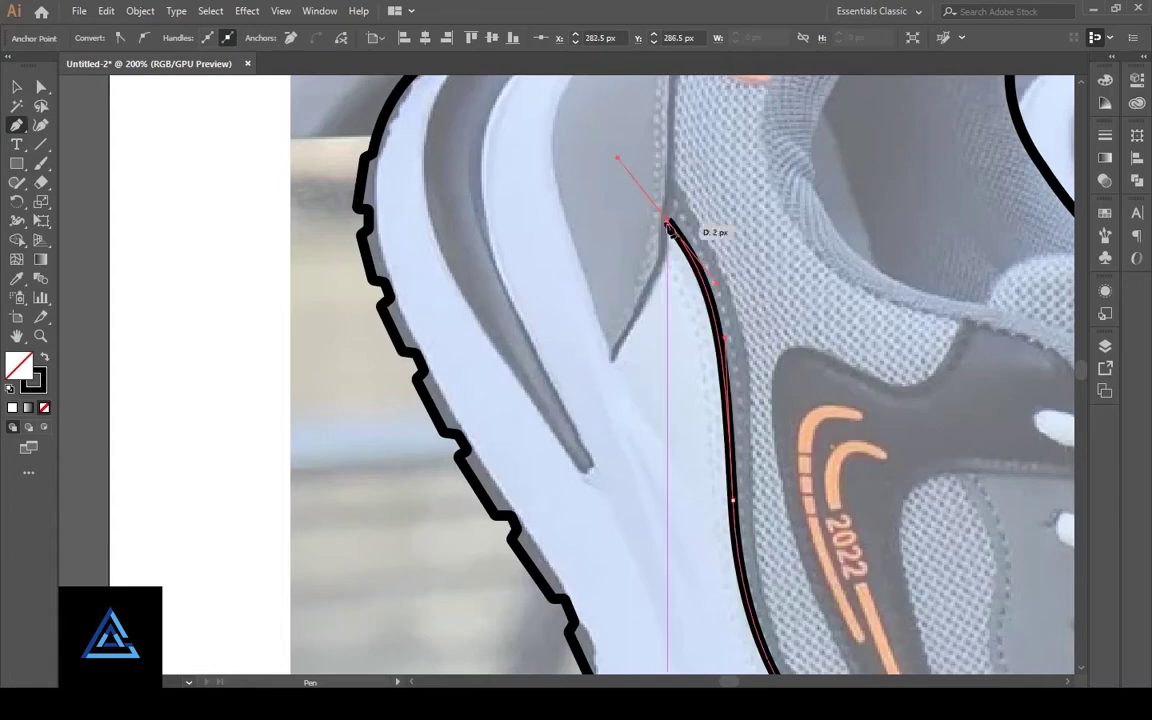
{"action": "mouse_move", "coordinate": [672, 224]}
{"action": "left_mouse_down"}
{"action": "mouse_move", "coordinate": [718, 472]}
{"action": "mouse_move", "coordinate": [772, 379]}
{"action": "left_mouse_up"}
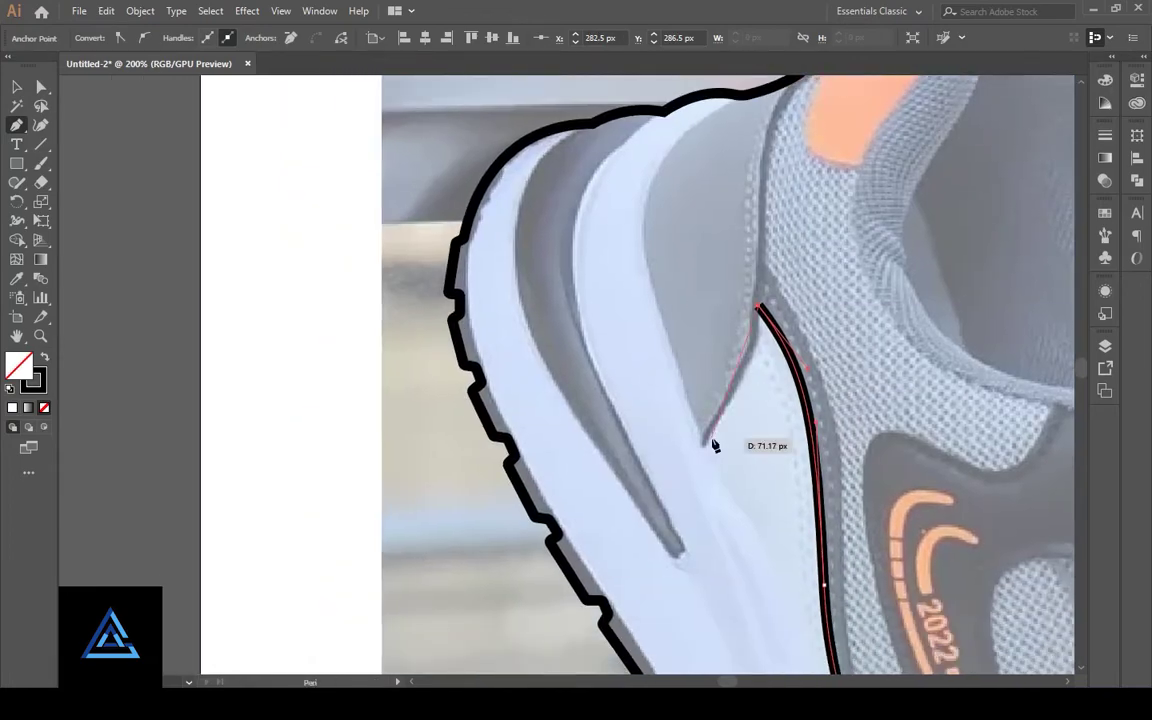
Step: Draw the V-shaped heel notch and curve the line up to the heel collar
{"action": "left_click", "coordinate": [703, 446]}
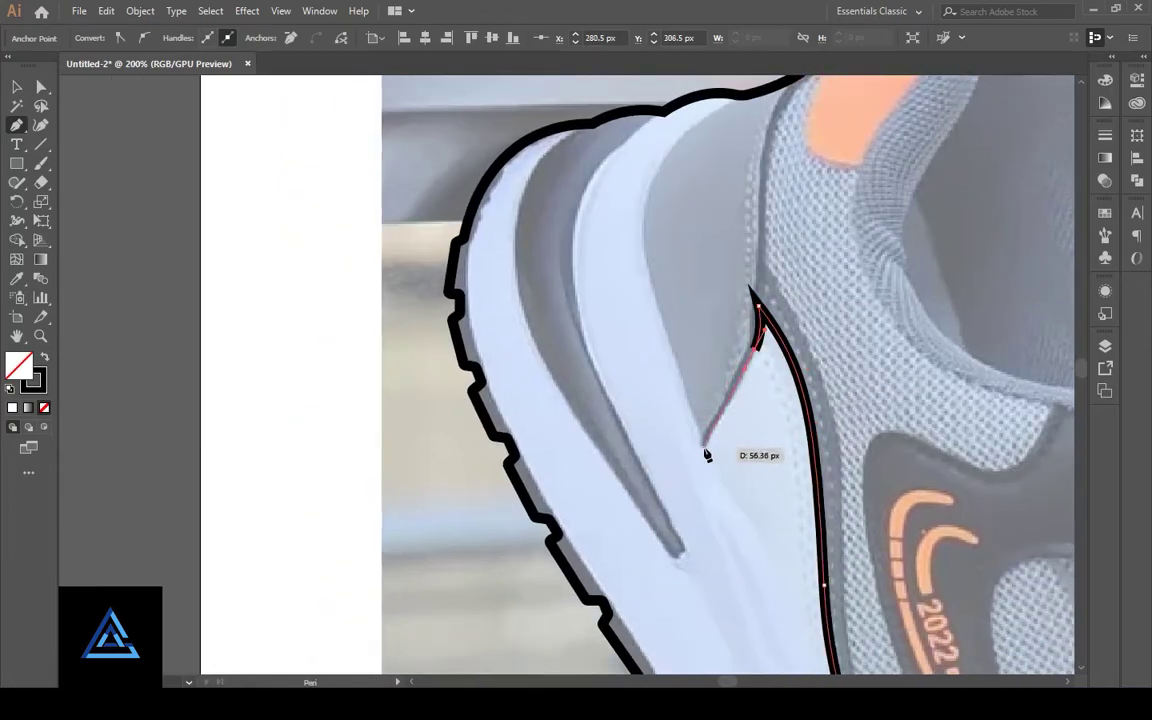
{"action": "left_click_drag", "start_coordinate": [655, 290], "coordinate": [609, 419]}
{"action": "left_click_drag", "start_coordinate": [598, 215], "coordinate": [680, 212]}
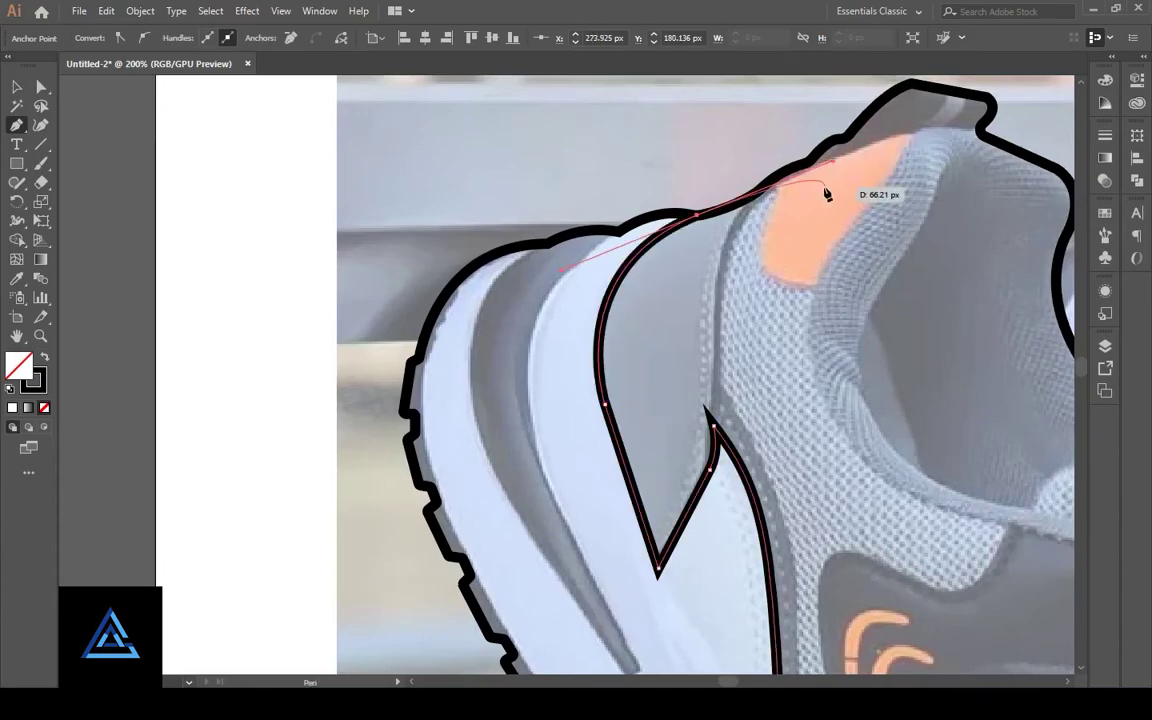
{"action": "key", "text": "v"}
{"action": "left_click", "coordinate": [665, 417]}
{"action": "mouse_move", "coordinate": [900, 660]}
{"action": "left_mouse_down"}
{"action": "mouse_move", "coordinate": [657, 516]}
{"action": "mouse_move", "coordinate": [740, 476]}
{"action": "mouse_move", "coordinate": [596, 501]}
{"action": "mouse_move", "coordinate": [559, 354]}
{"action": "mouse_move", "coordinate": [619, 486]}
{"action": "mouse_move", "coordinate": [545, 334]}
{"action": "mouse_move", "coordinate": [605, 488]}
{"action": "left_mouse_up"}
{"action": "key", "text": "a"}
Step: Draw a curved line inside the heel's tread edge down toward the midfoot
{"action": "key", "text": "p"}
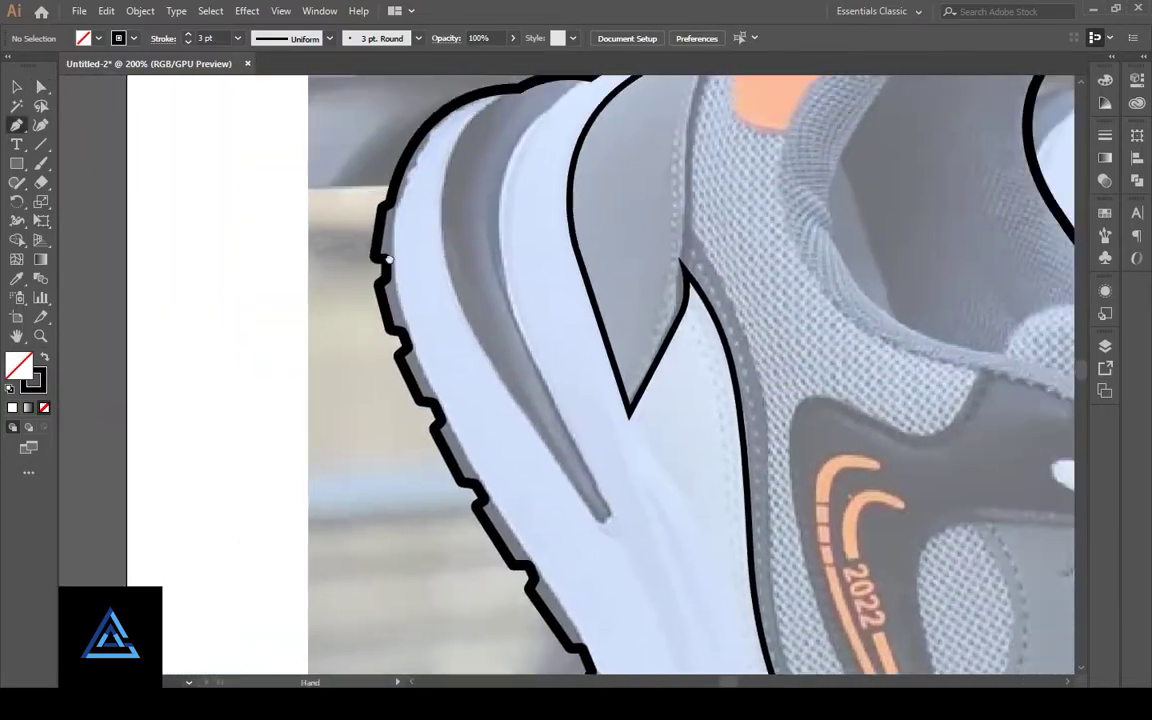
{"action": "left_click", "coordinate": [386, 257]}
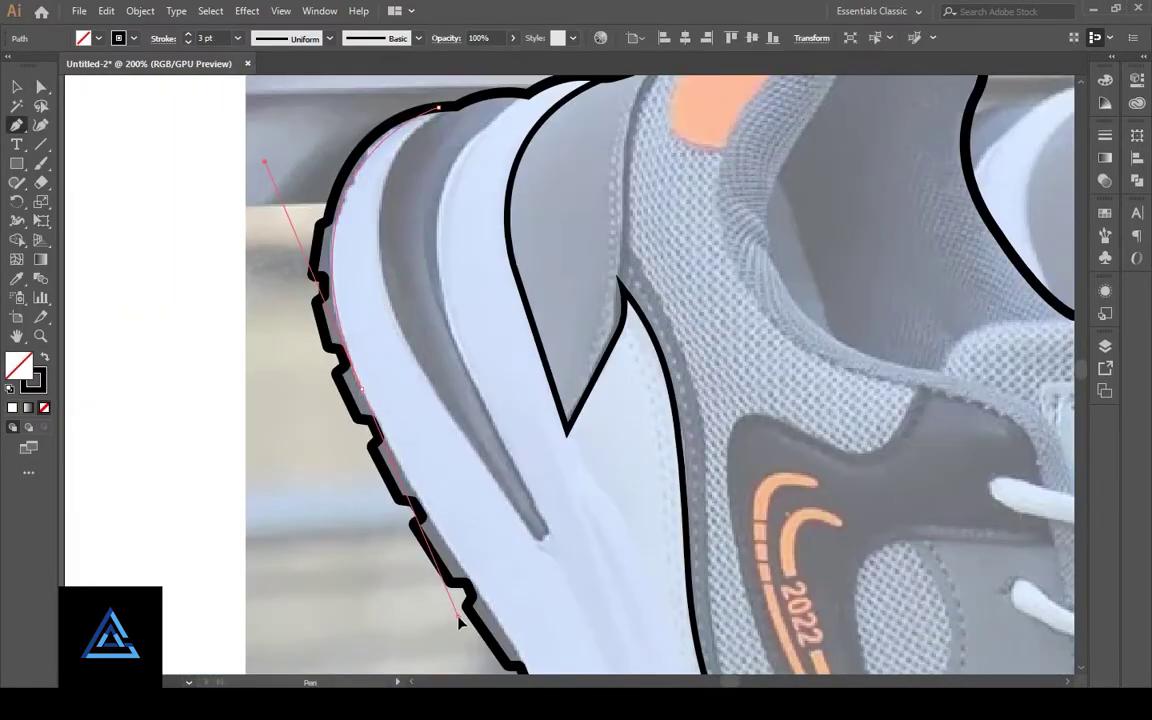
{"action": "mouse_move", "coordinate": [458, 617]}
{"action": "left_mouse_down"}
{"action": "mouse_move", "coordinate": [237, 260]}
{"action": "mouse_move", "coordinate": [363, 362]}
{"action": "left_mouse_up"}
{"action": "left_click", "coordinate": [350, 360]}
{"action": "mouse_move", "coordinate": [450, 440]}
{"action": "left_mouse_down"}
{"action": "mouse_move", "coordinate": [432, 180]}
{"action": "mouse_move", "coordinate": [575, 357]}
{"action": "left_mouse_up"}
{"action": "left_click_drag", "start_coordinate": [572, 424], "coordinate": [478, 283]}
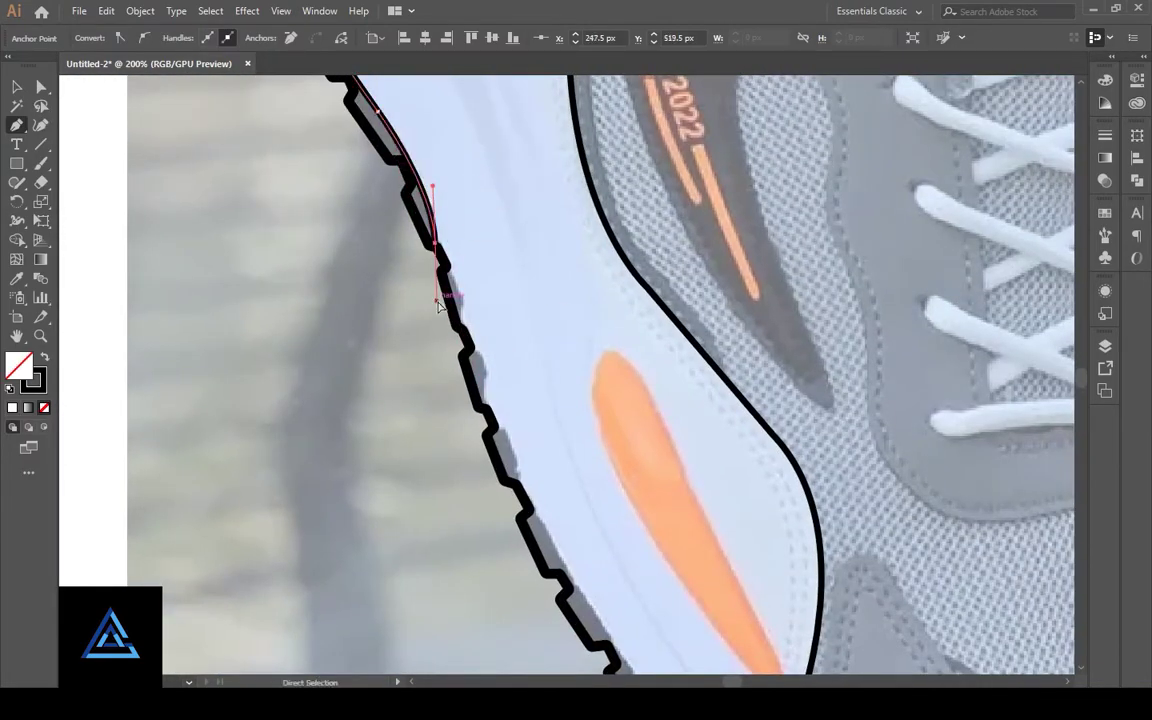
{"action": "left_click", "coordinate": [499, 213], "text": "ctrl"}
{"action": "left_click_drag", "start_coordinate": [704, 545], "coordinate": [443, 207]}
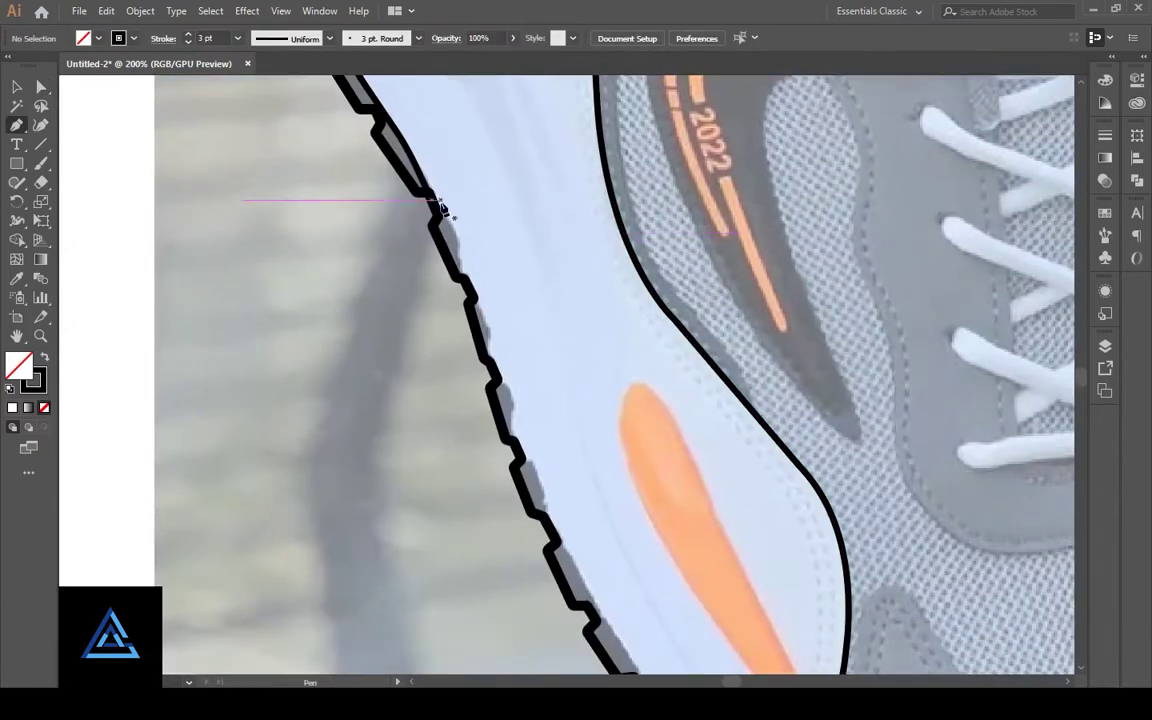
Step: Add a short straight segment along the tread outline
{"action": "left_click", "coordinate": [443, 207]}
{"action": "left_click", "coordinate": [463, 283]}
{"action": "key", "text": "v"}
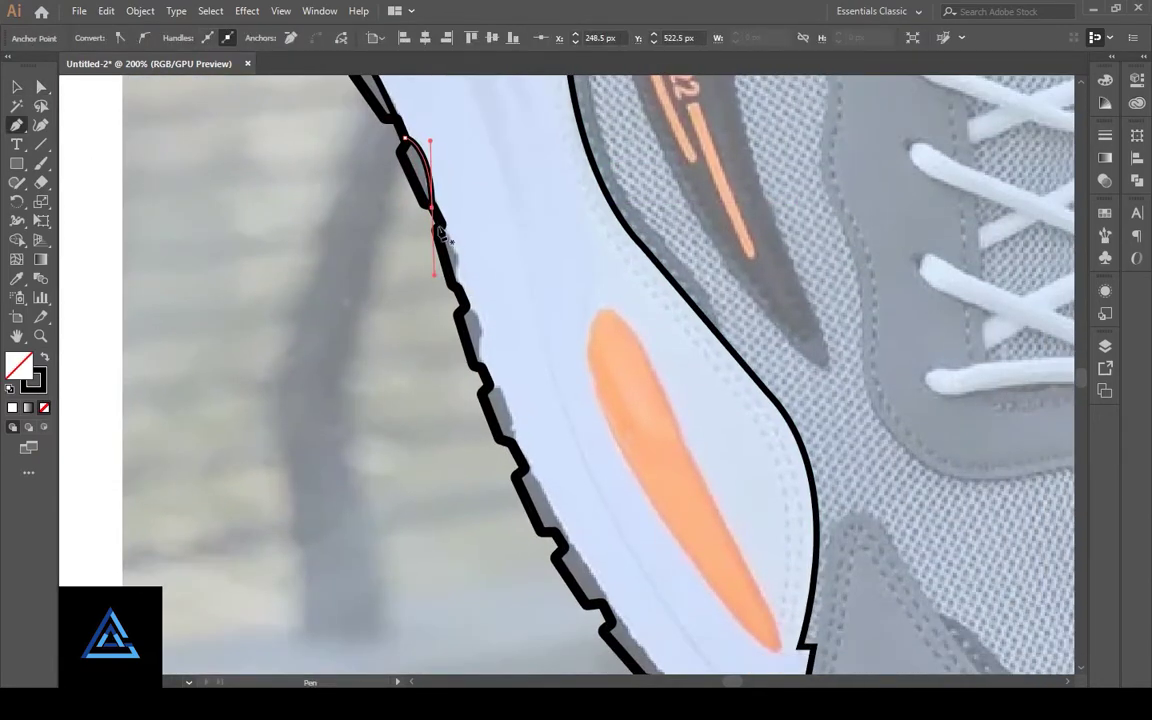
{"action": "left_click", "coordinate": [460, 232], "text": "ctrl"}
Step: Curve a line along the sole bottom toward the toe, then hide the grey-filled path
{"action": "scroll", "coordinate": [532, 275], "scroll_direction": "down", "scroll_amount": 2}
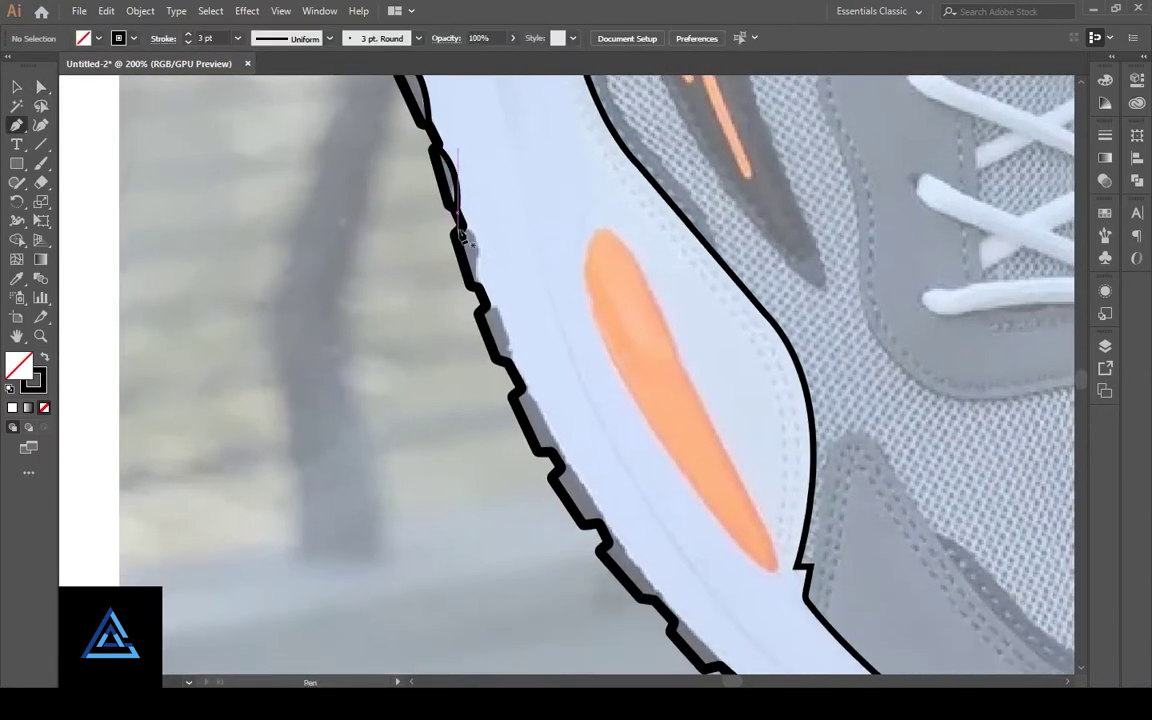
{"action": "left_click_drag", "start_coordinate": [468, 272], "coordinate": [464, 345]}
{"action": "scroll", "coordinate": [504, 250], "scroll_direction": "down", "scroll_amount": 3}
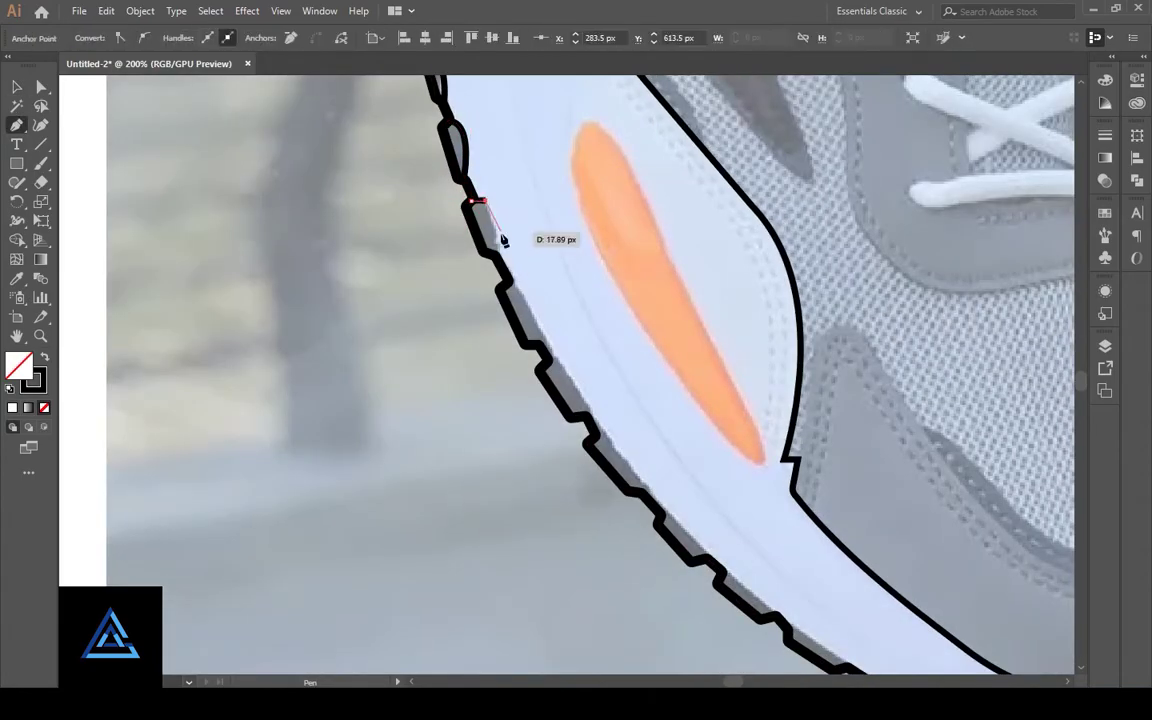
{"action": "scroll", "coordinate": [519, 291], "scroll_direction": "down", "scroll_amount": 3}
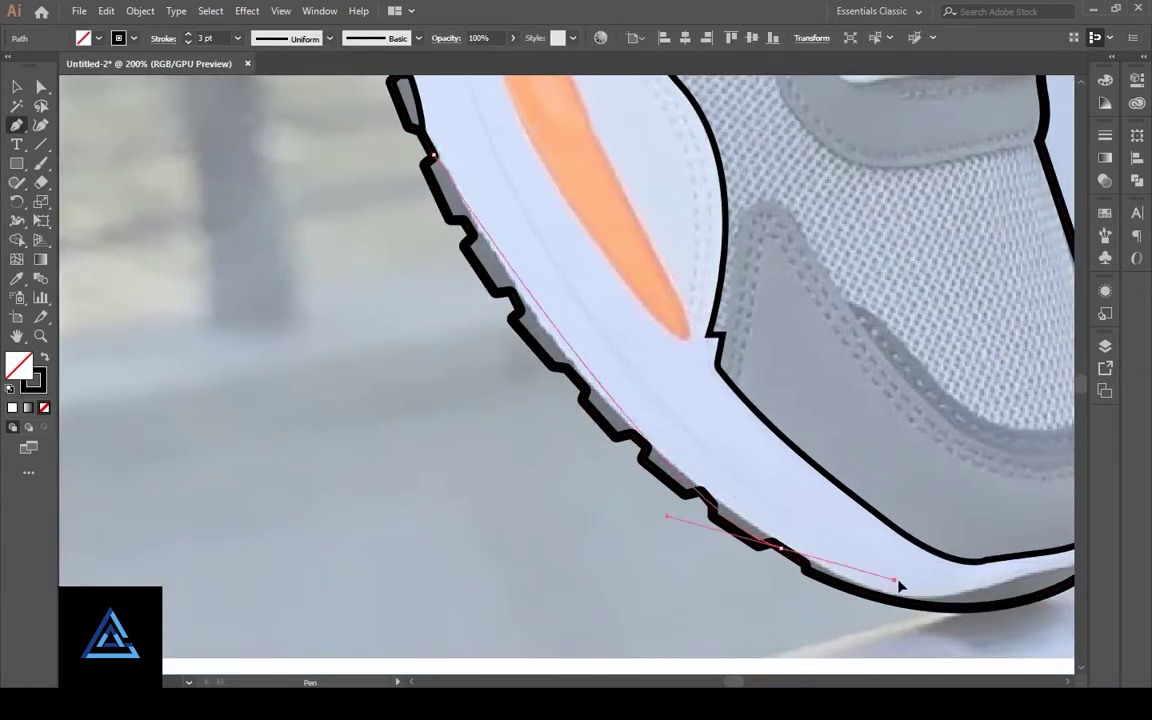
{"action": "scroll", "coordinate": [957, 424], "scroll_direction": "up", "scroll_amount": 3}
{"action": "scroll", "coordinate": [957, 424], "scroll_direction": "up", "scroll_amount": 2}
{"action": "left_click", "coordinate": [970, 580]}
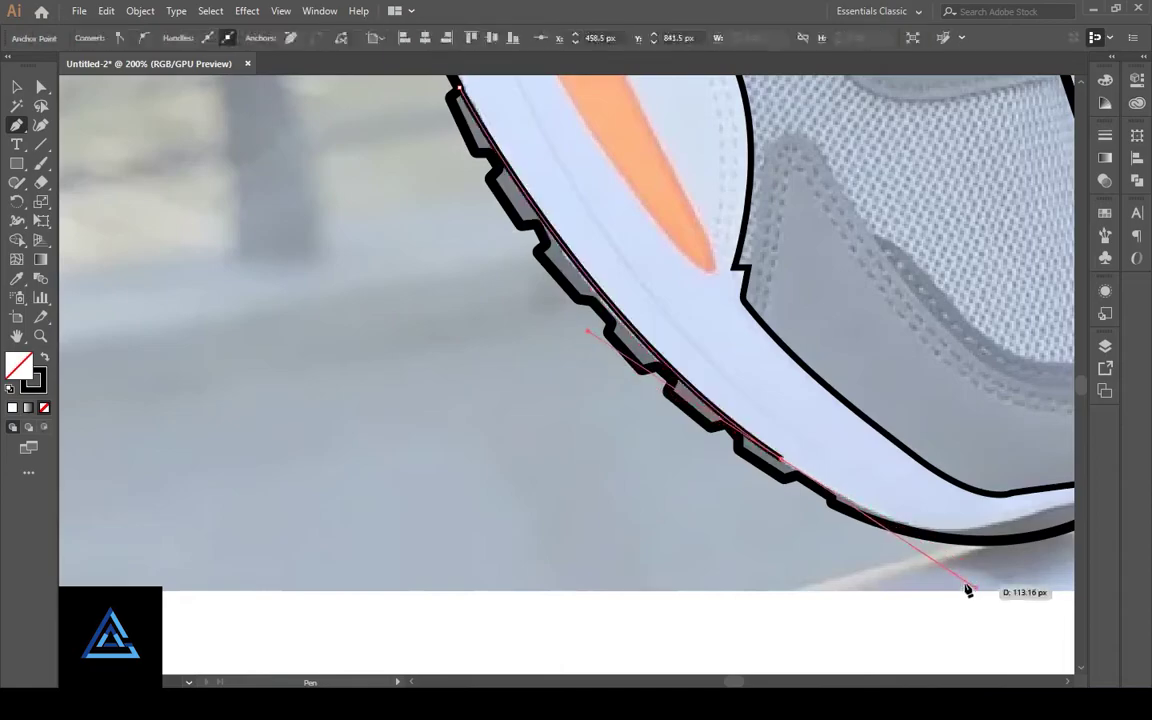
{"action": "scroll", "coordinate": [967, 586], "scroll_direction": "down", "scroll_amount": 2}
{"action": "mouse_move", "coordinate": [594, 413]}
{"action": "left_mouse_down"}
{"action": "mouse_move", "coordinate": [672, 405]}
{"action": "mouse_move", "coordinate": [663, 508]}
{"action": "left_mouse_up"}
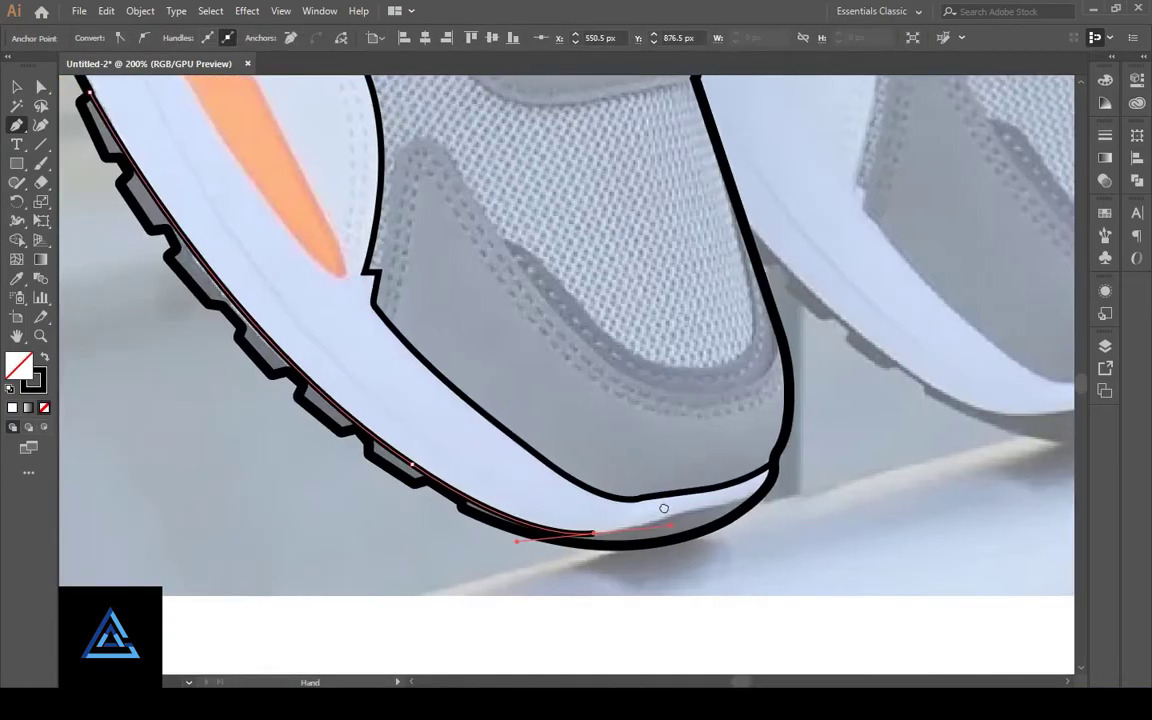
{"action": "scroll", "coordinate": [716, 521], "scroll_direction": "down", "scroll_amount": 2}
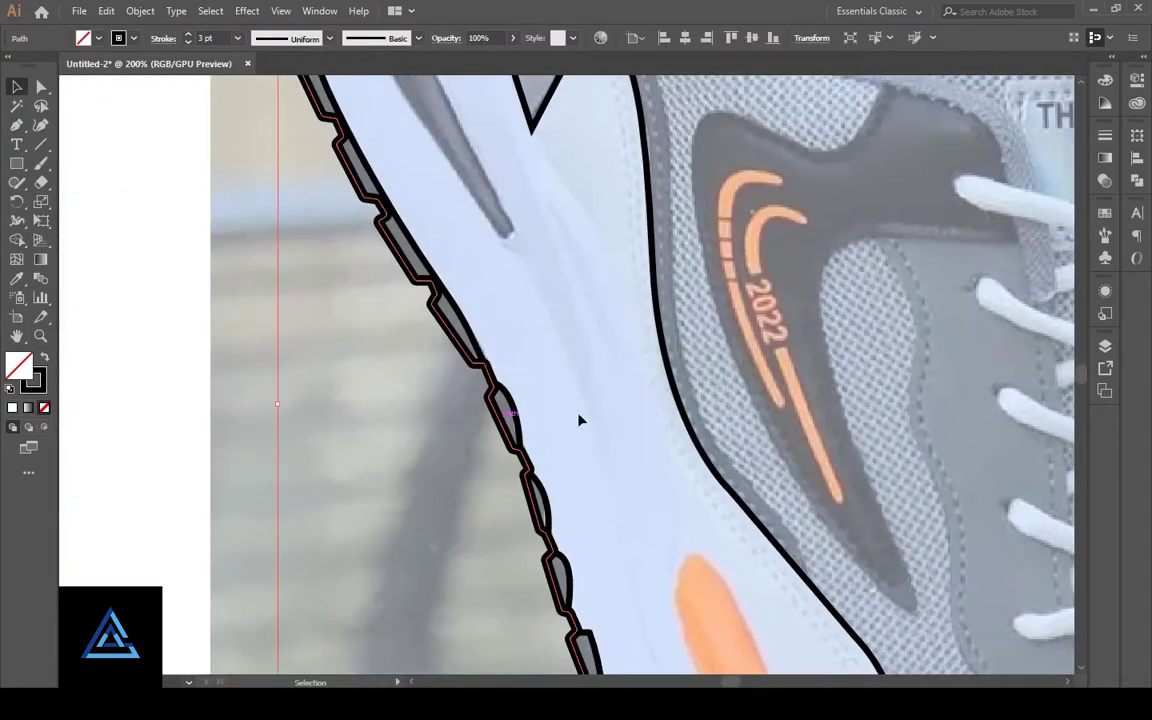
{"action": "left_click", "coordinate": [1105, 346]}
{"action": "left_click", "coordinate": [910, 456]}
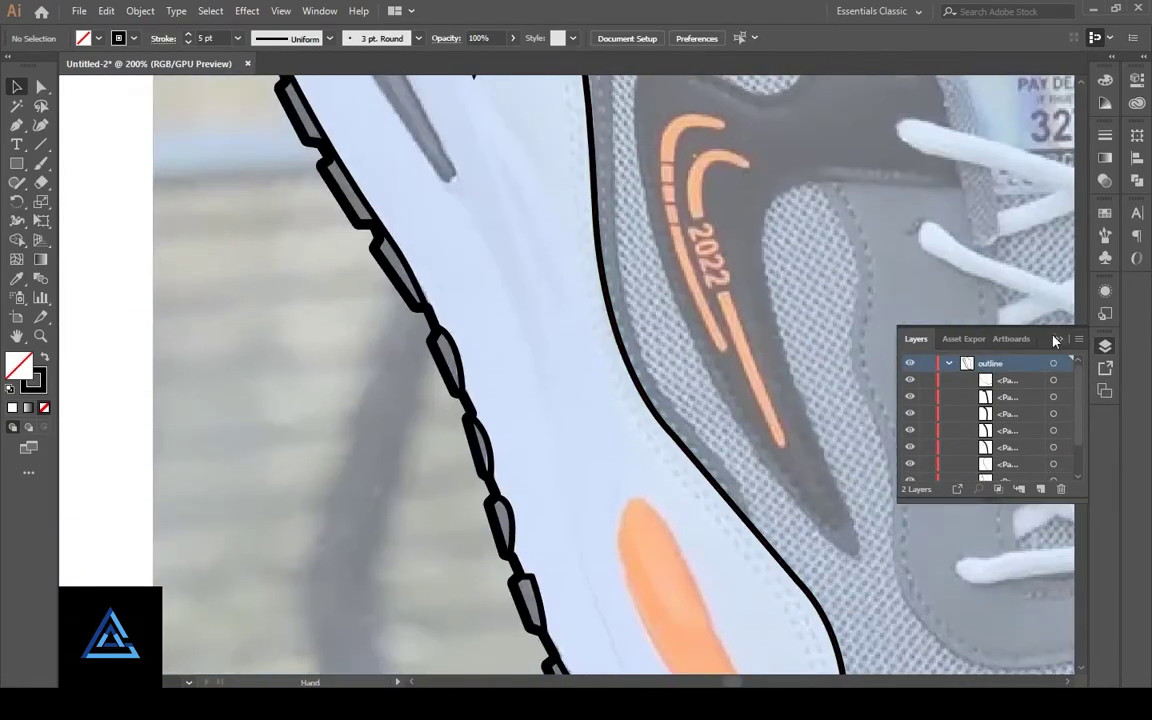
Step: Outline the curved grey heel stripe down to its tip and back
{"action": "key", "text": "p"}
{"action": "left_click", "coordinate": [665, 130]}
{"action": "left_click_drag", "start_coordinate": [578, 302], "coordinate": [597, 433]}
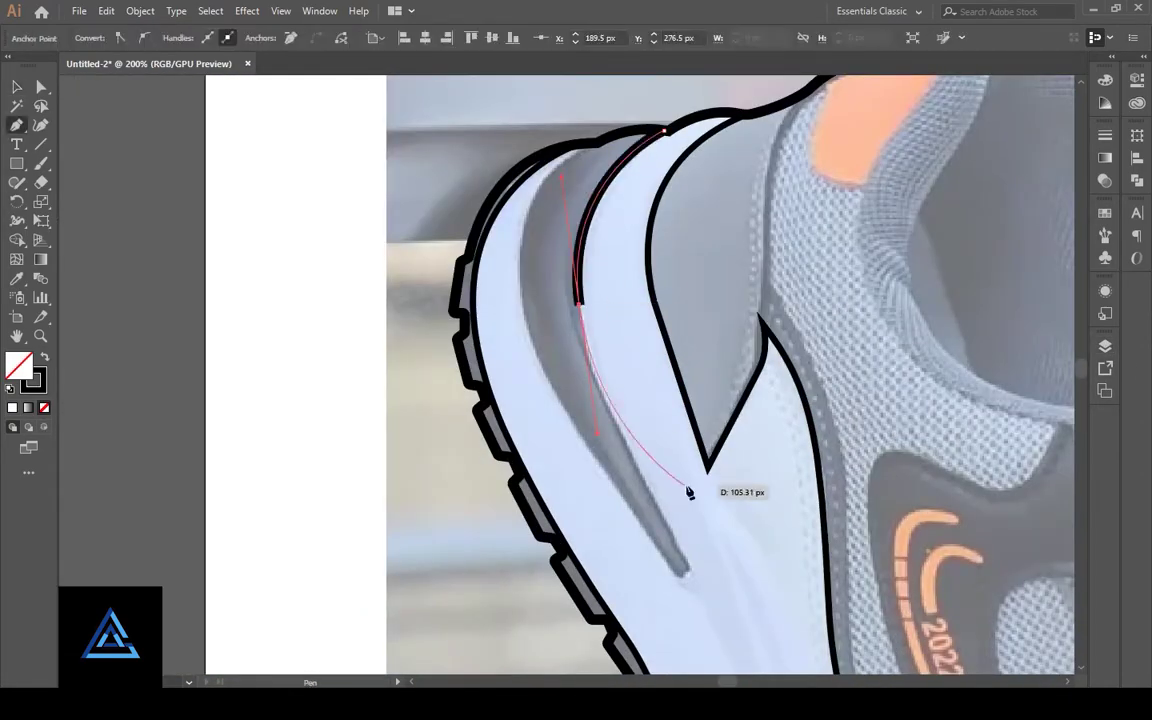
{"action": "left_click", "coordinate": [690, 570]}
{"action": "left_click", "coordinate": [560, 400]}
{"action": "scroll", "coordinate": [580, 330], "scroll_direction": "up", "scroll_amount": 2}
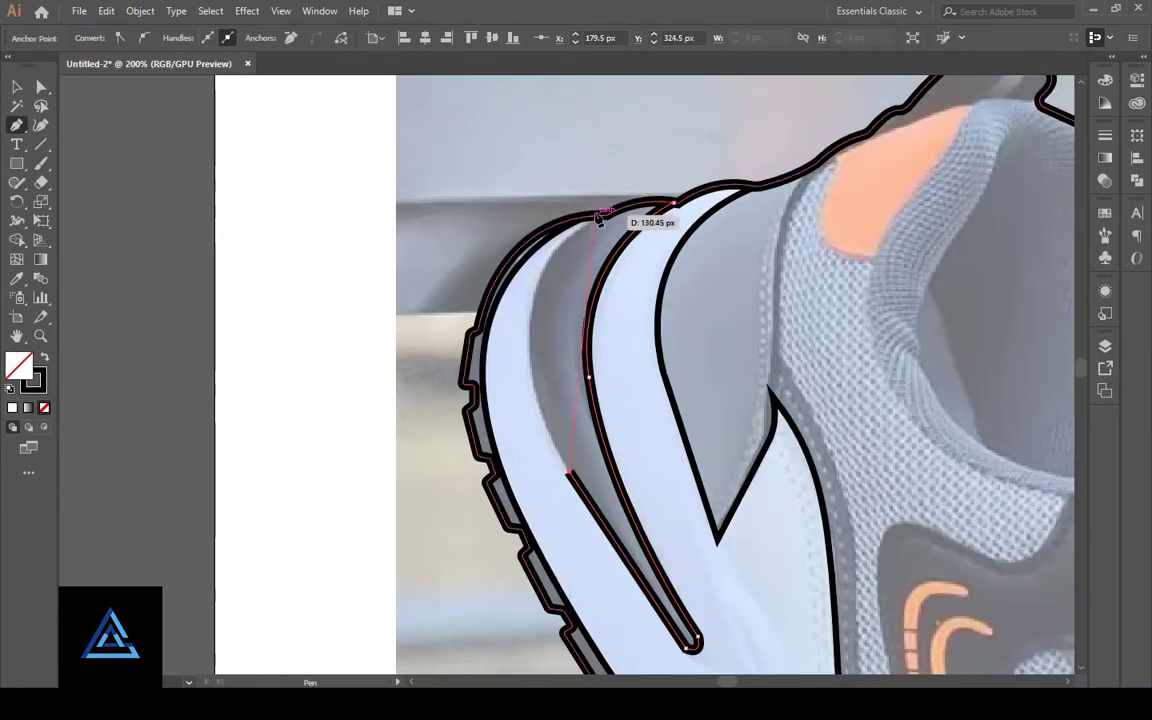
{"action": "left_click_drag", "start_coordinate": [592, 215], "coordinate": [723, 142]}
{"action": "key", "text": "v"}
{"action": "mouse_move", "coordinate": [600, 520]}
{"action": "left_mouse_down"}
{"action": "mouse_move", "coordinate": [445, 258]}
{"action": "mouse_move", "coordinate": [85, 185]}
{"action": "left_mouse_up"}
Step: Draw a line from the collar edge down to the V notch's tip and bring up the Stroke settings
{"action": "key", "text": "p"}
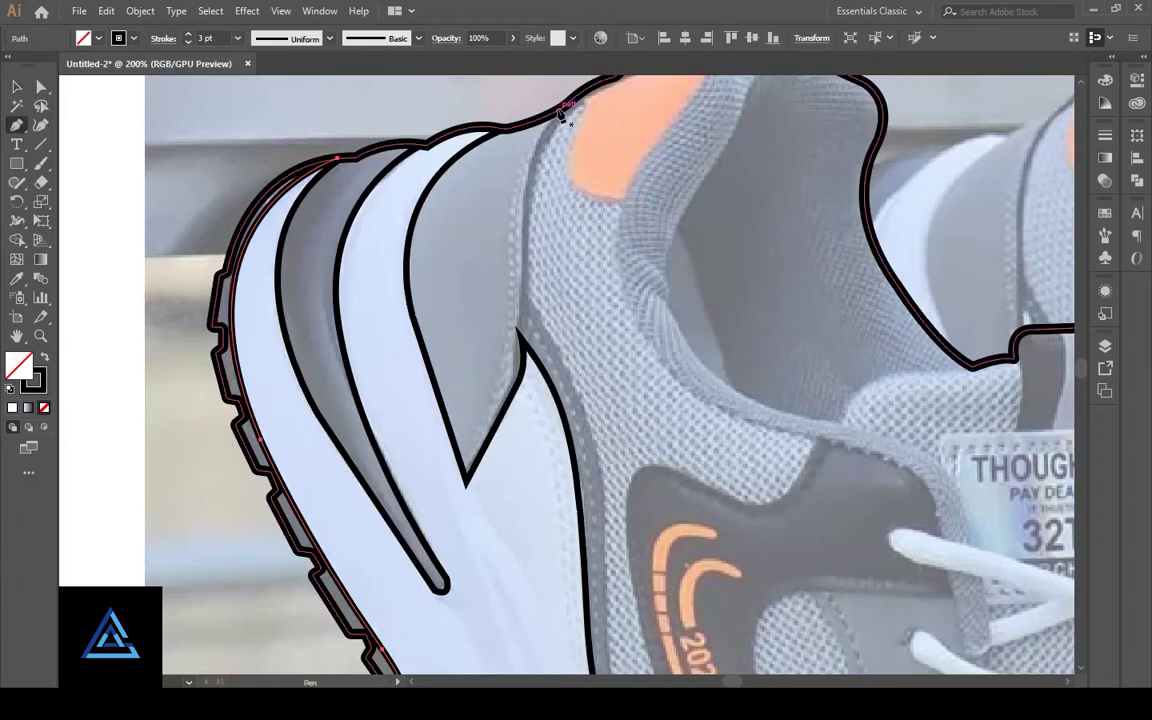
{"action": "left_click", "coordinate": [558, 107]}
{"action": "left_click", "coordinate": [522, 148]}
{"action": "left_click", "coordinate": [521, 230]}
{"action": "left_click_drag", "start_coordinate": [513, 346], "coordinate": [512, 378]}
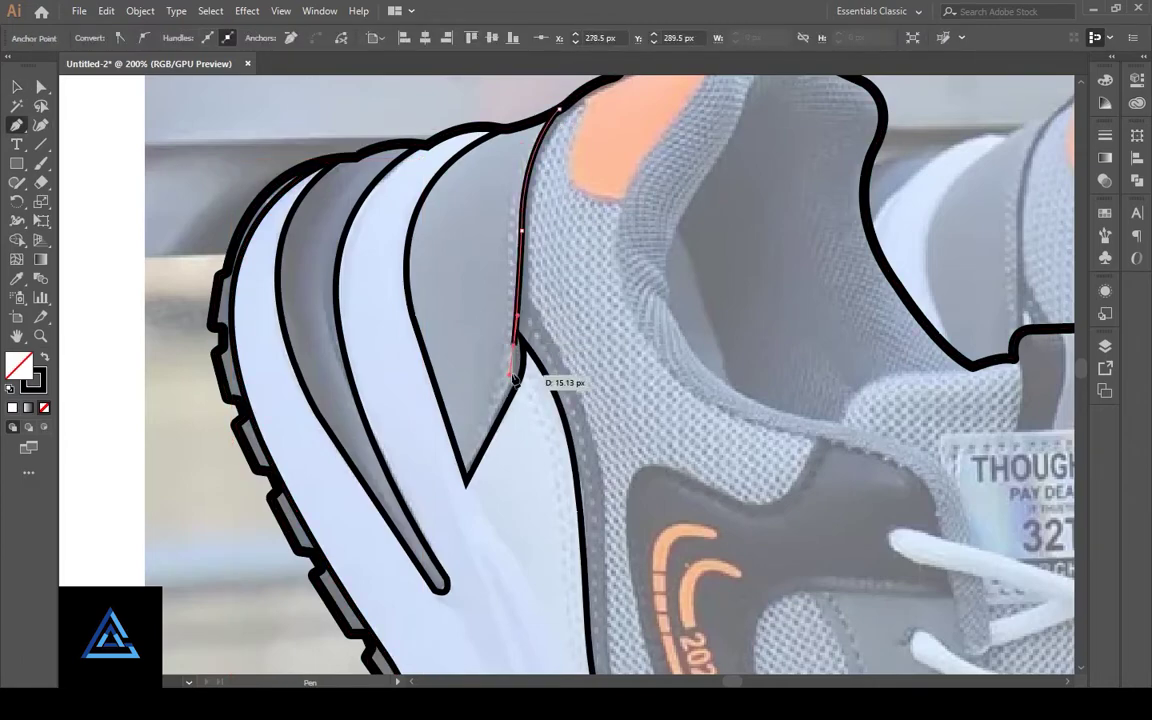
{"action": "left_click", "coordinate": [466, 478]}
{"action": "key", "text": "v"}
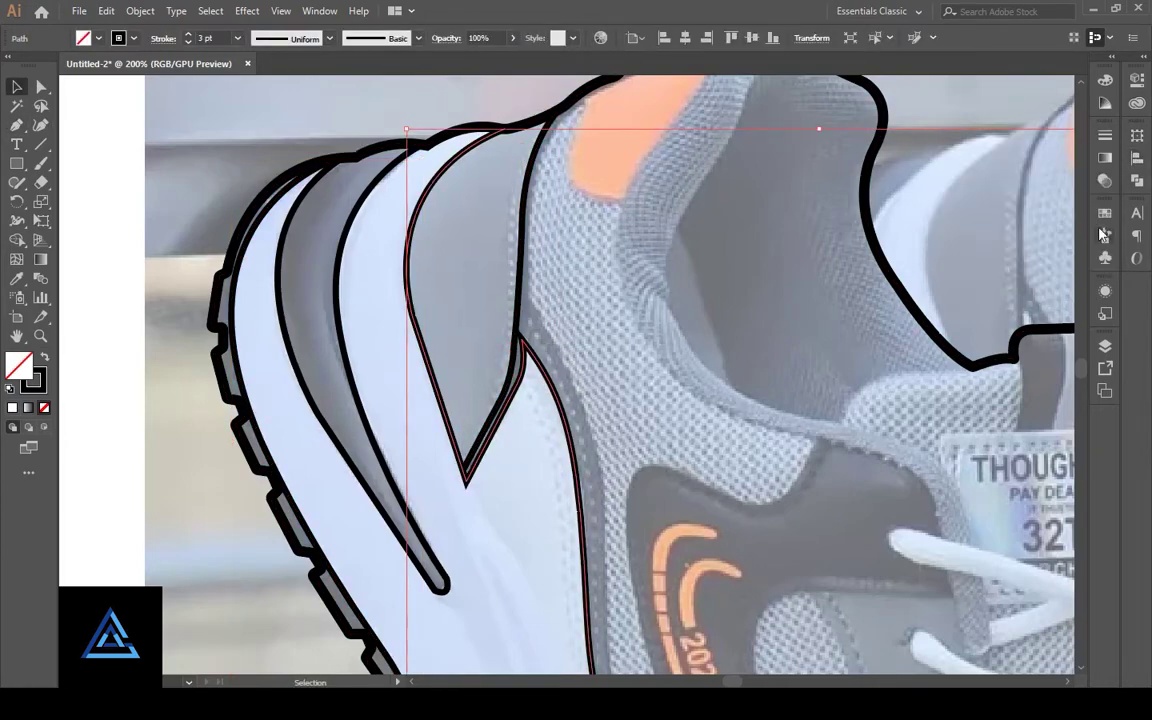
{"action": "left_click", "coordinate": [1105, 180]}
Step: Deselect the shoe outline, fit the artboard, then zoom back in on the heel
{"action": "left_click", "coordinate": [576, 445]}
{"action": "key", "text": "a"}
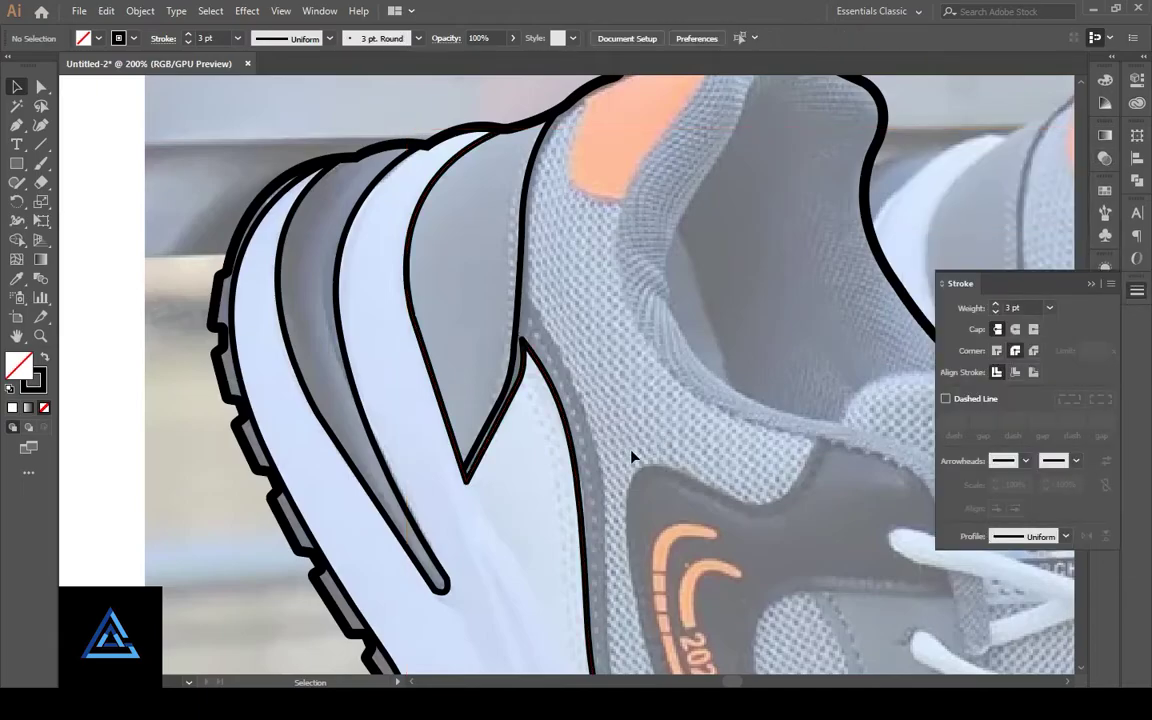
{"action": "scroll", "coordinate": [418, 322], "scroll_direction": "down", "scroll_amount": 5}
{"action": "left_click", "coordinate": [418, 322]}
{"action": "key", "text": "ctrl+0"}
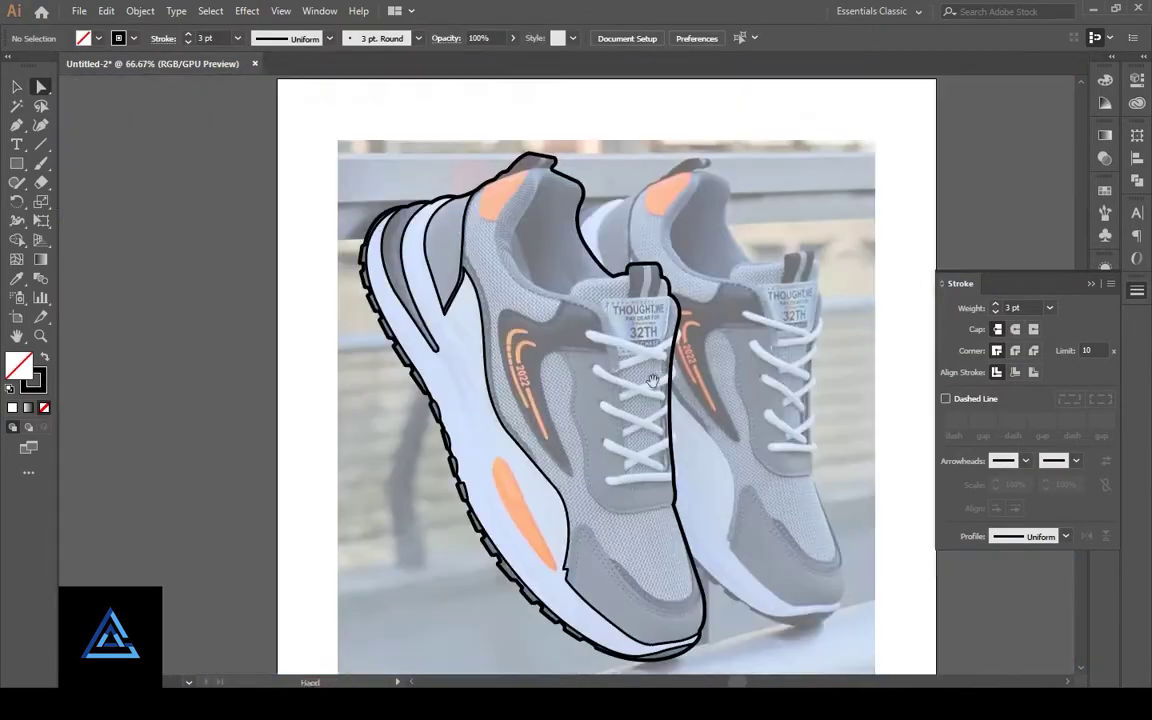
{"action": "key", "text": "v"}
{"action": "key", "text": "ctrl+shift+a"}
{"action": "scroll", "coordinate": [604, 411], "scroll_direction": "up", "scroll_amount": 3}
{"action": "scroll", "coordinate": [566, 414], "scroll_direction": "up", "scroll_amount": 5}
{"action": "key", "text": "p"}
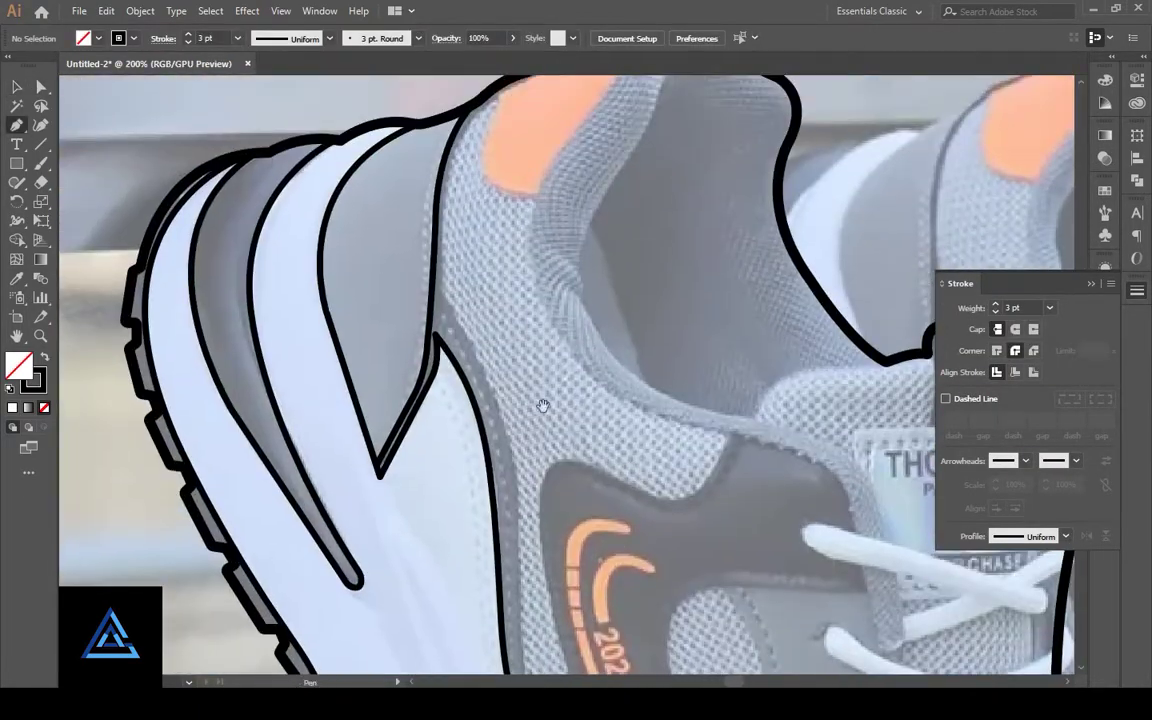
{"action": "scroll", "coordinate": [540, 404], "scroll_direction": "up", "scroll_amount": 1}
Step: Draw a seam line along the mesh side panel's edge from the heel past the 2022 logo
{"action": "left_click", "coordinate": [440, 362]}
{"action": "scroll", "coordinate": [440, 362], "scroll_direction": "down", "scroll_amount": 3}
{"action": "left_click_drag", "start_coordinate": [400, 268], "coordinate": [432, 265]}
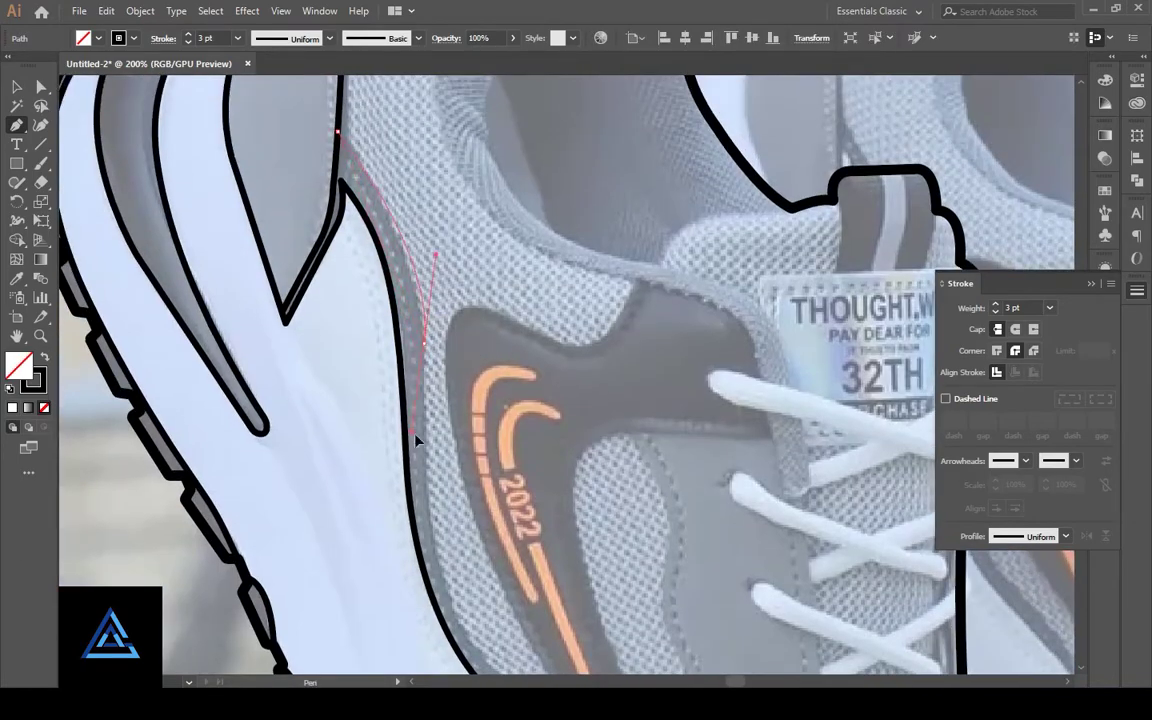
{"action": "scroll", "coordinate": [416, 400], "scroll_direction": "down", "scroll_amount": 2}
{"action": "left_click_drag", "start_coordinate": [386, 351], "coordinate": [399, 409]}
{"action": "left_click_drag", "start_coordinate": [532, 581], "coordinate": [545, 594]}
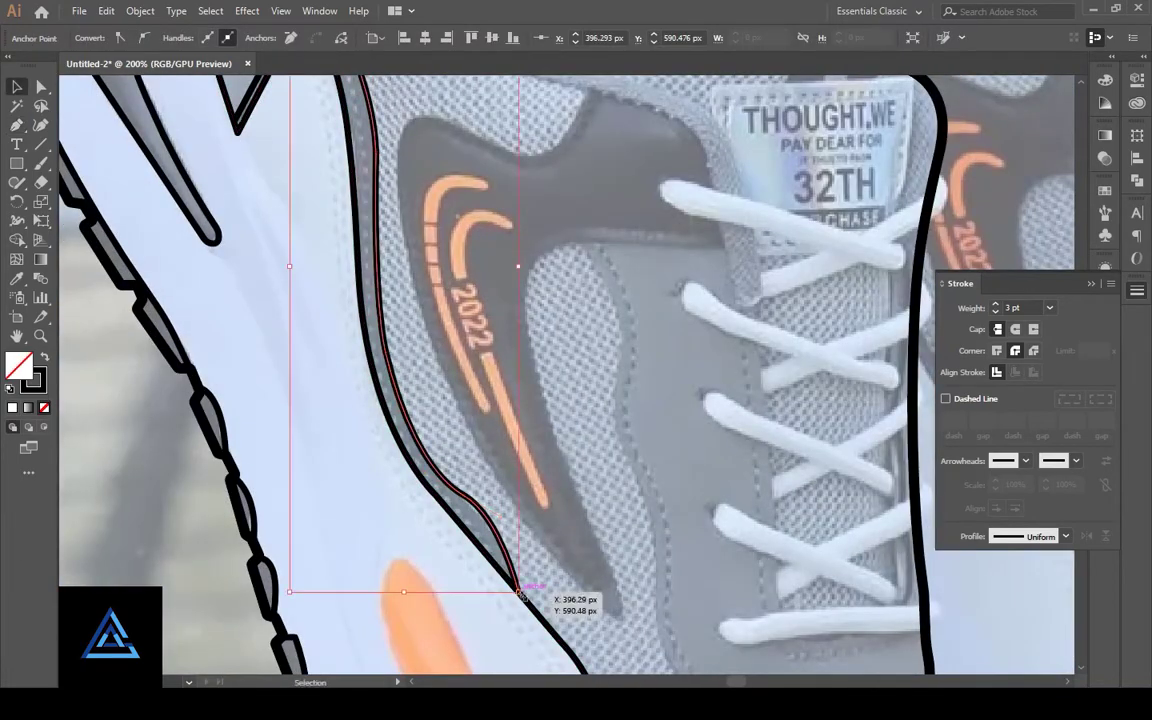
{"action": "scroll", "coordinate": [545, 594], "scroll_direction": "down", "scroll_amount": 5}
Step: Outline the grey panel from its upper corner along its top and down around the toe
{"action": "left_click", "coordinate": [371, 329]}
{"action": "left_click_drag", "start_coordinate": [434, 333], "coordinate": [465, 384]}
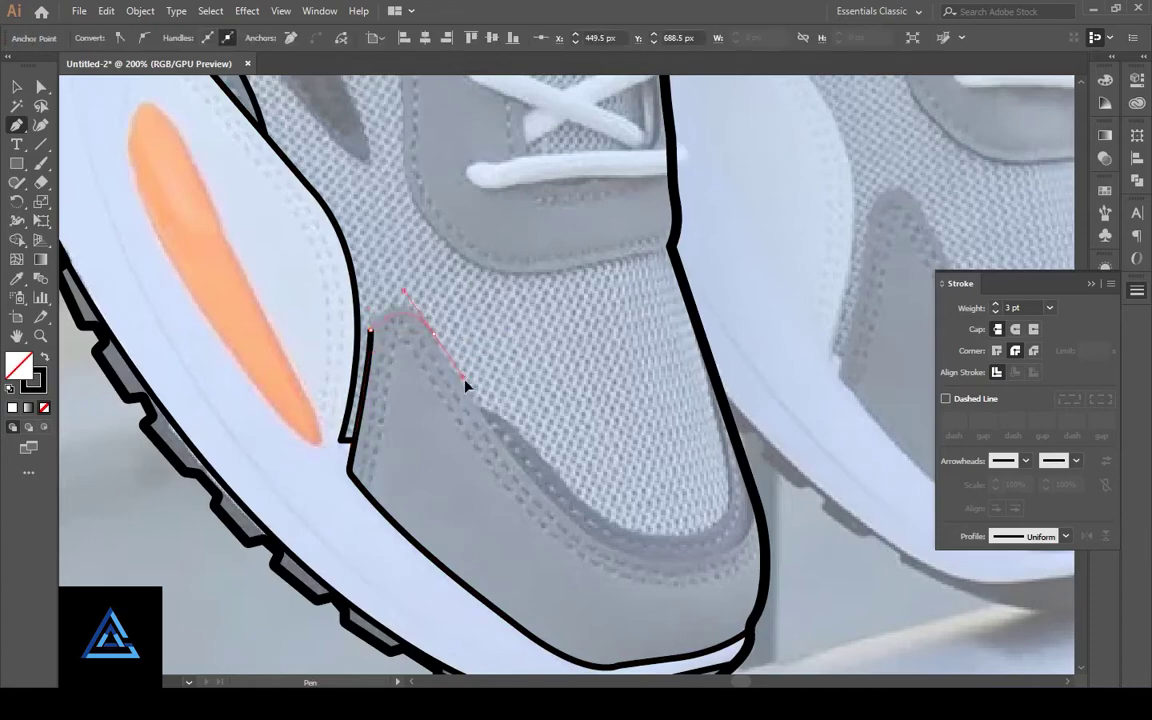
{"action": "left_click_drag", "start_coordinate": [634, 558], "coordinate": [680, 560]}
{"action": "left_click", "coordinate": [758, 507]}
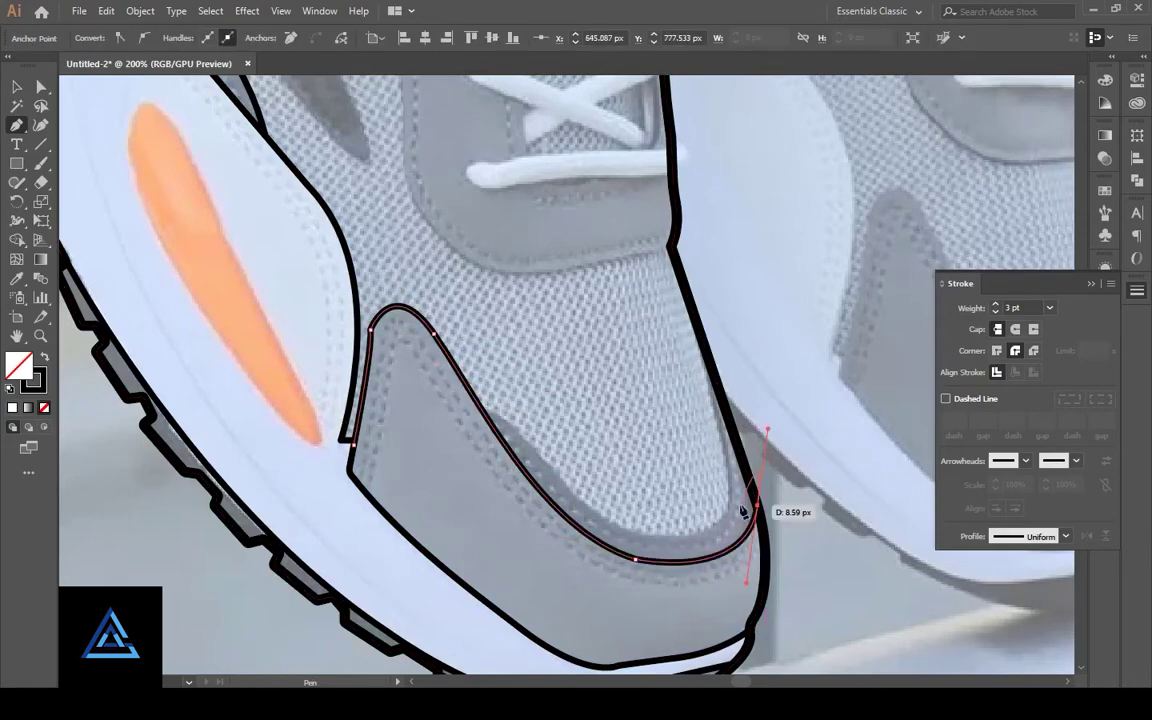
{"action": "key", "text": "a"}
{"action": "key", "text": "ctrl+shift+a"}
{"action": "key", "text": "p"}
Step: Draw the curved seam line just inside the grey panel, ending near the toe outline
{"action": "left_click", "coordinate": [485, 410]}
{"action": "left_click_drag", "start_coordinate": [654, 535], "coordinate": [700, 540]}
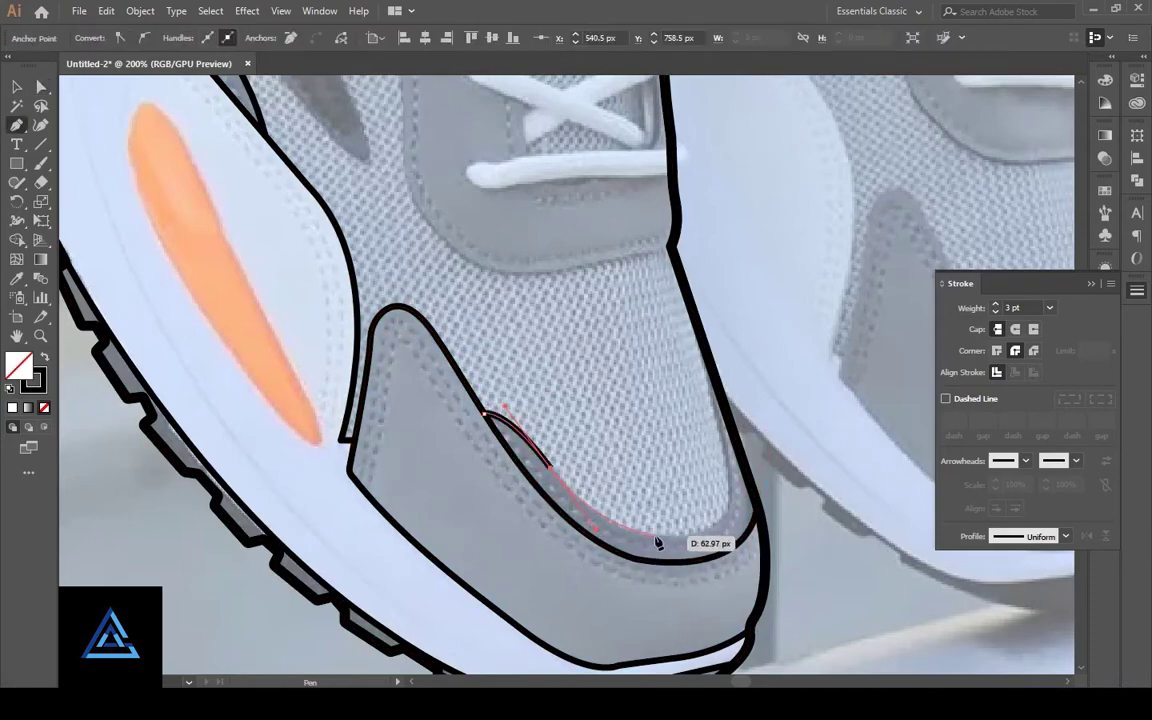
{"action": "left_click_drag", "start_coordinate": [710, 332], "coordinate": [724, 442]}
{"action": "left_click_drag", "start_coordinate": [692, 337], "coordinate": [700, 330]}
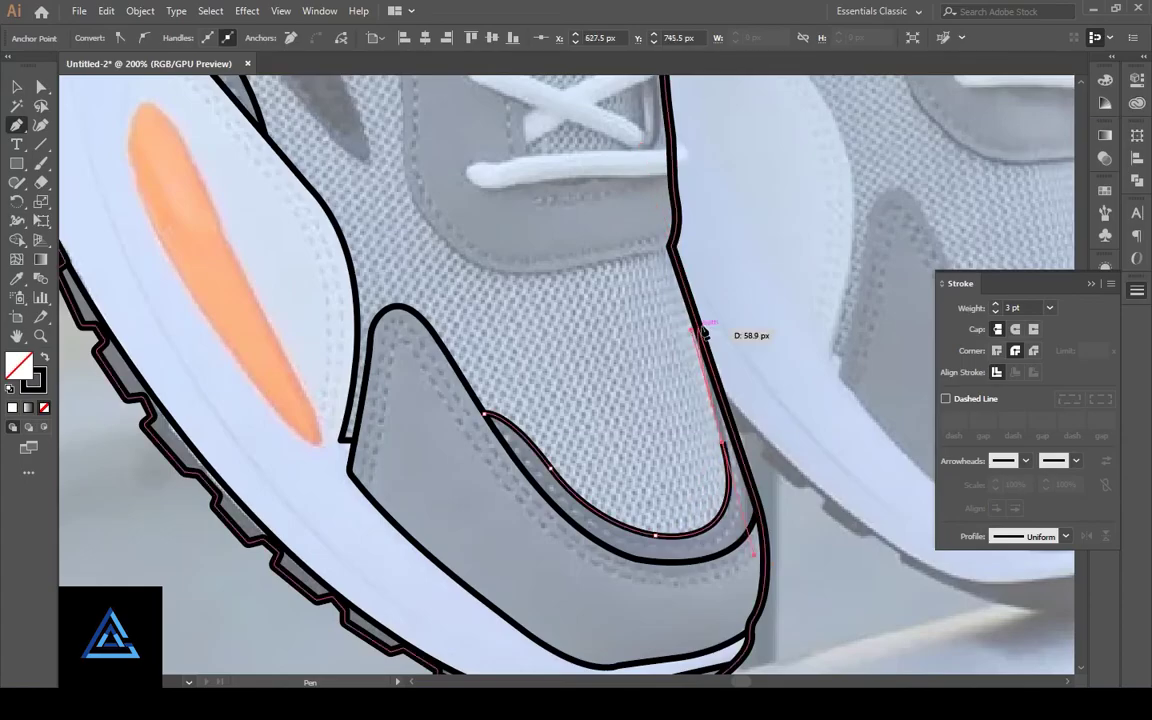
{"action": "key", "text": "ctrl+shift+a"}
{"action": "key", "text": "v"}
{"action": "left_click_drag", "start_coordinate": [385, 255], "coordinate": [520, 290]}
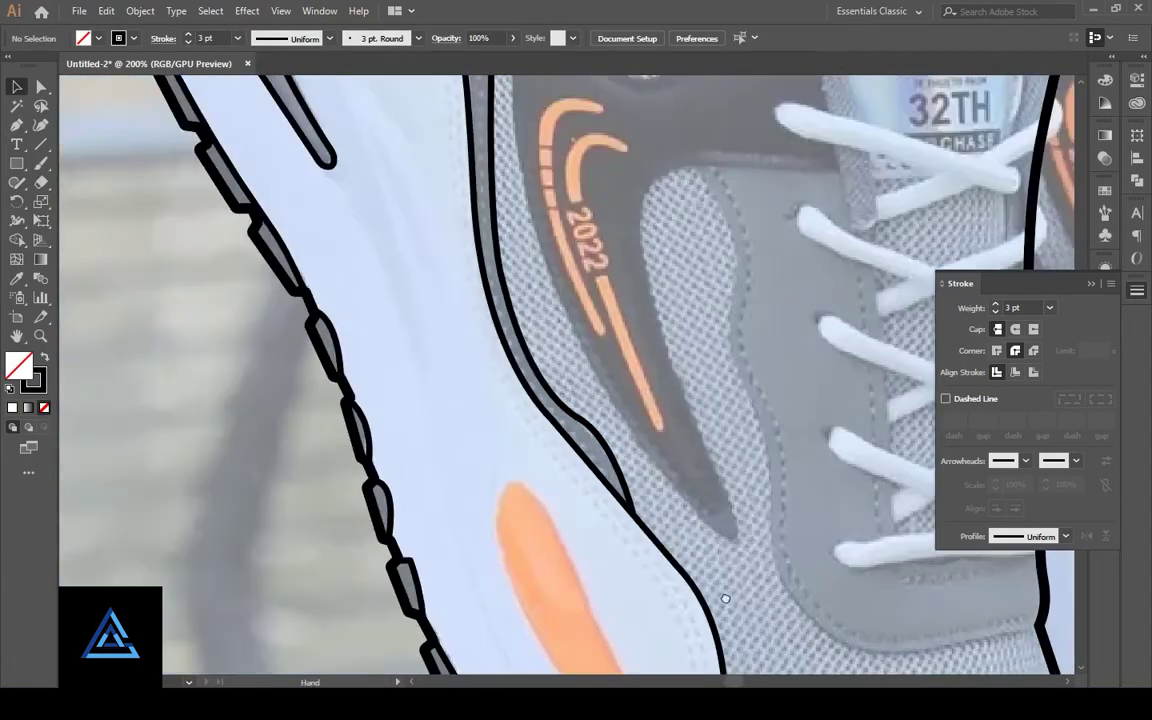
Step: Trace a line along the collar's top edge over the orange heel patch and down its edge
{"action": "key", "text": "p"}
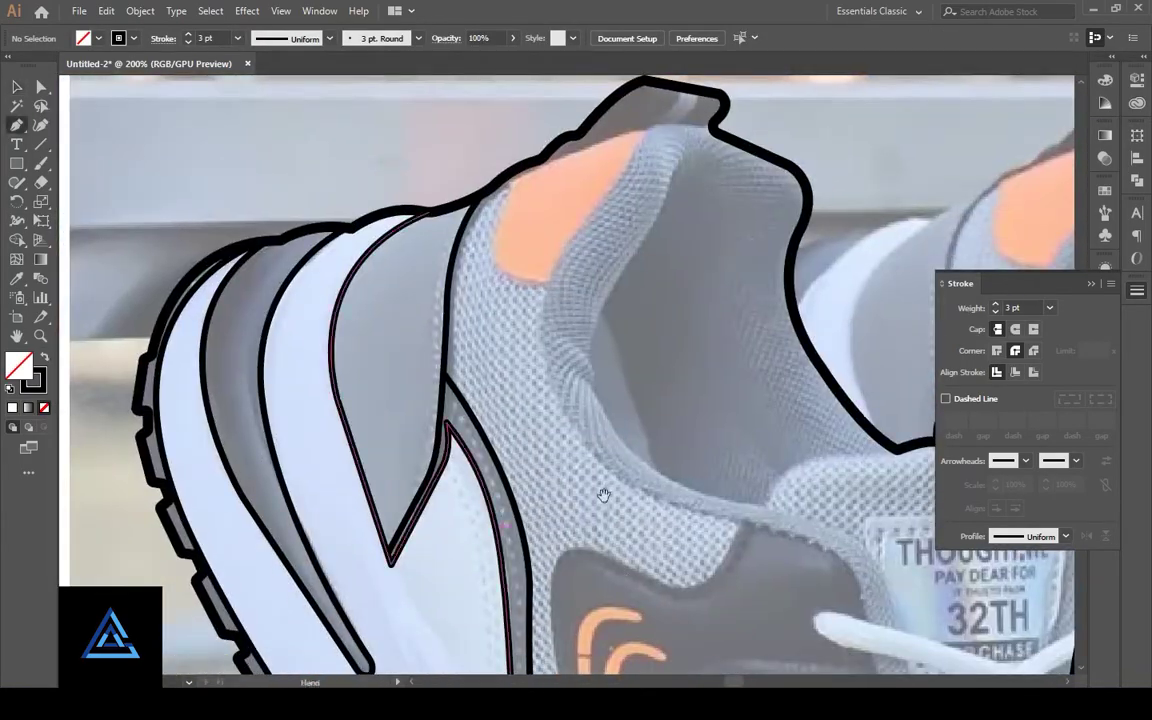
{"action": "mouse_move", "coordinate": [587, 555]}
{"action": "left_mouse_down"}
{"action": "mouse_move", "coordinate": [481, 489]}
{"action": "mouse_move", "coordinate": [520, 633]}
{"action": "left_mouse_up"}
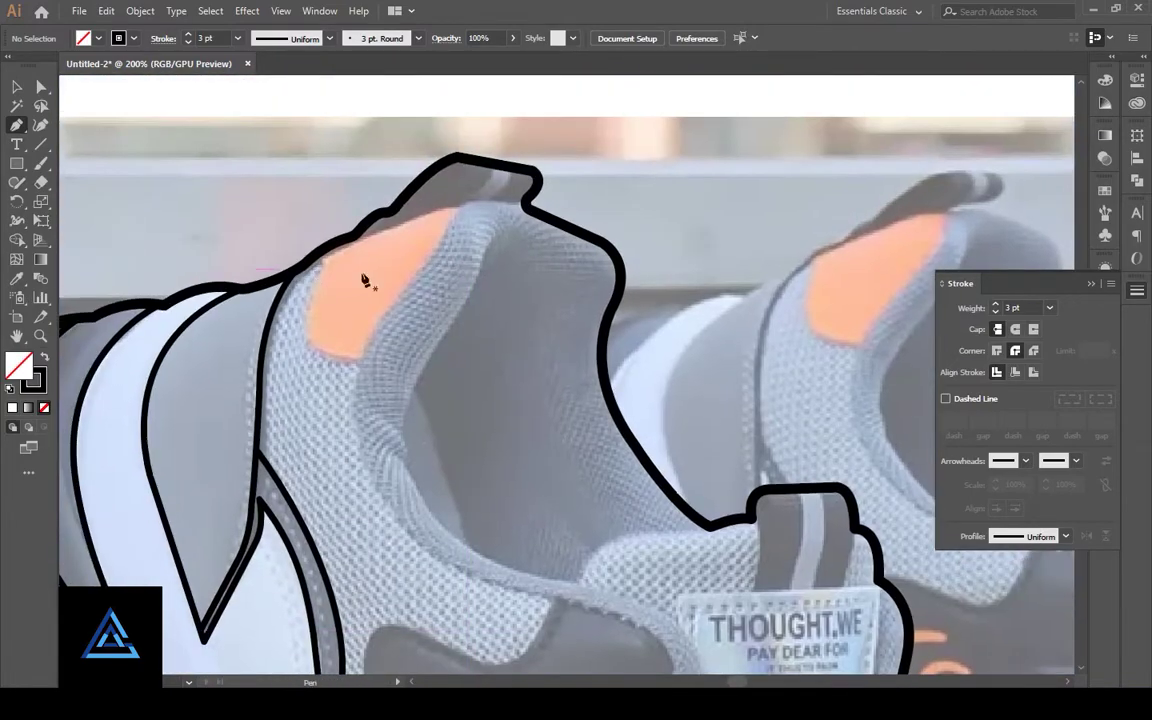
{"action": "left_click", "coordinate": [525, 205]}
{"action": "left_click", "coordinate": [460, 207]}
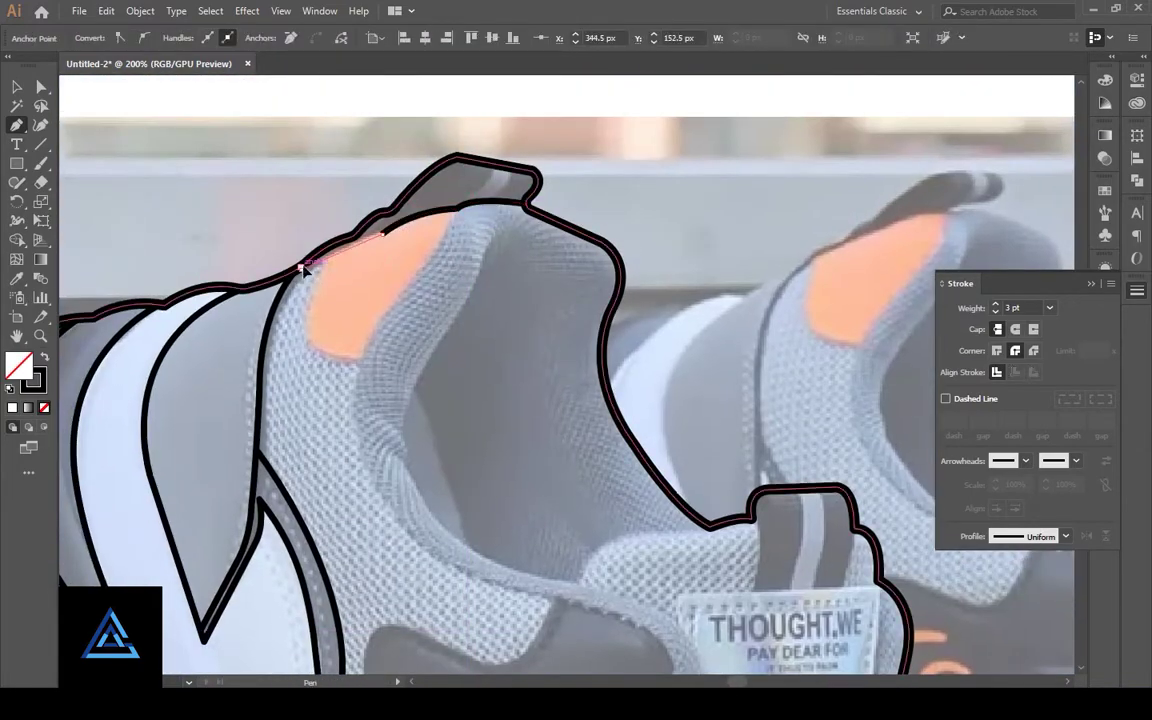
{"action": "left_click_drag", "start_coordinate": [296, 270], "coordinate": [398, 244]}
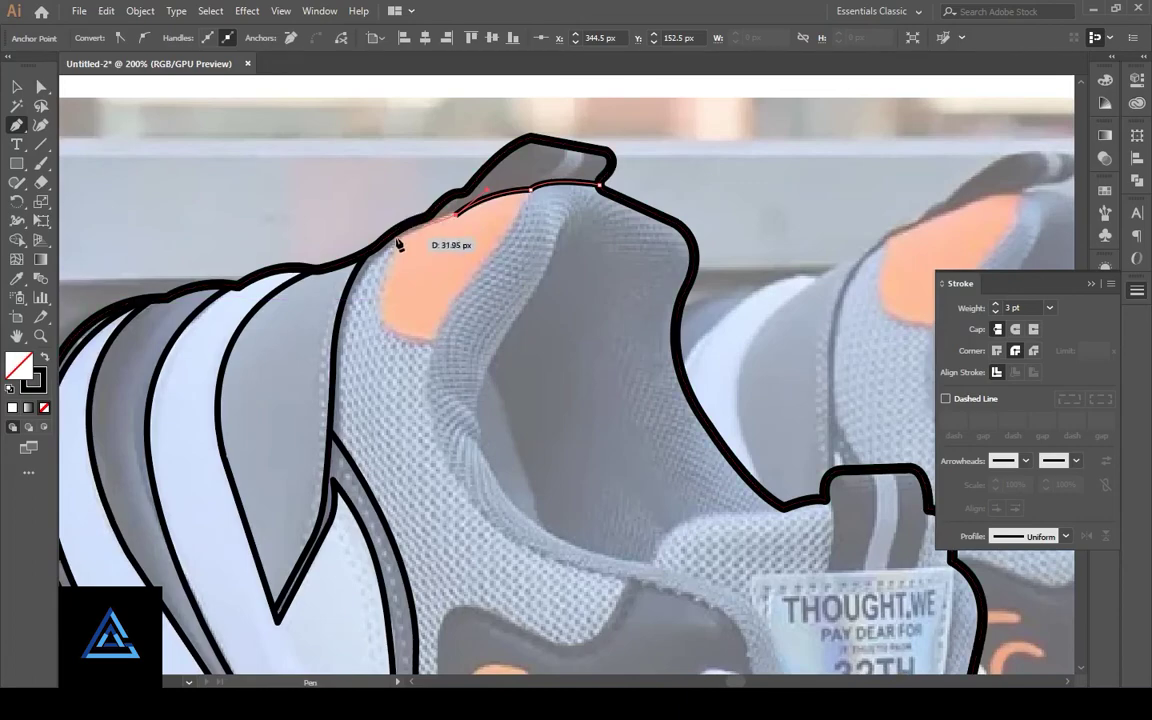
{"action": "left_click", "coordinate": [352, 606]}
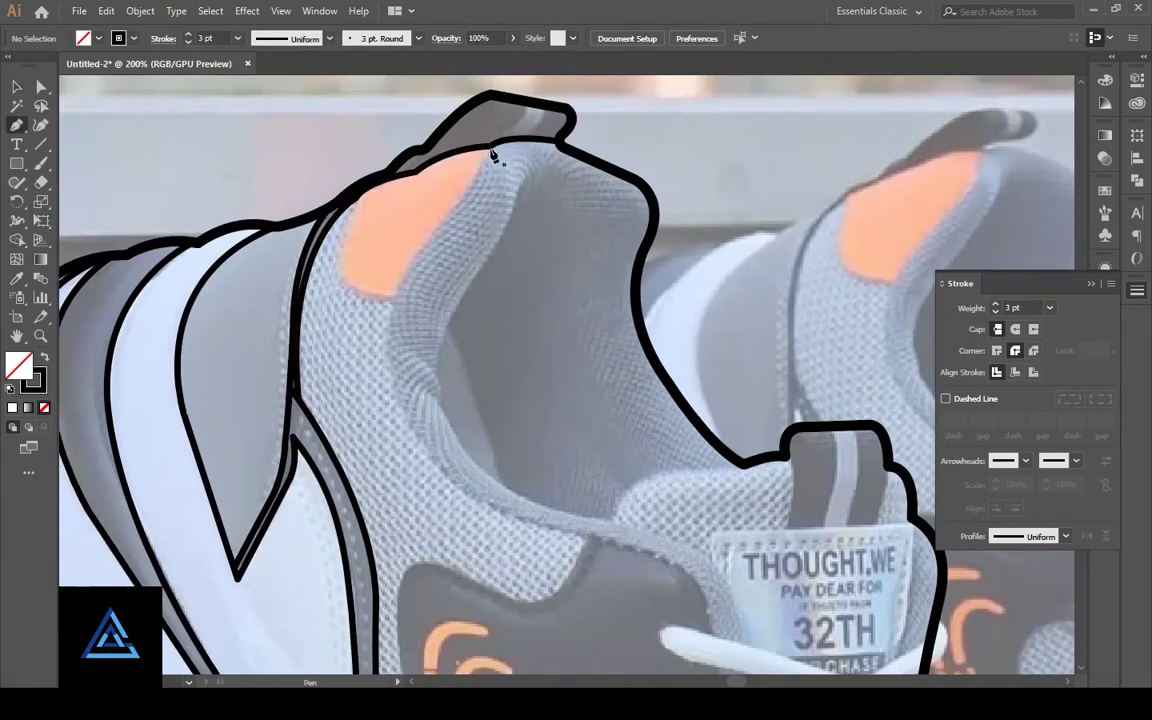
Step: Outline from the tongue label along the dark eyestay and up over the collar lining's top
{"action": "left_click_drag", "start_coordinate": [489, 148], "coordinate": [471, 190]}
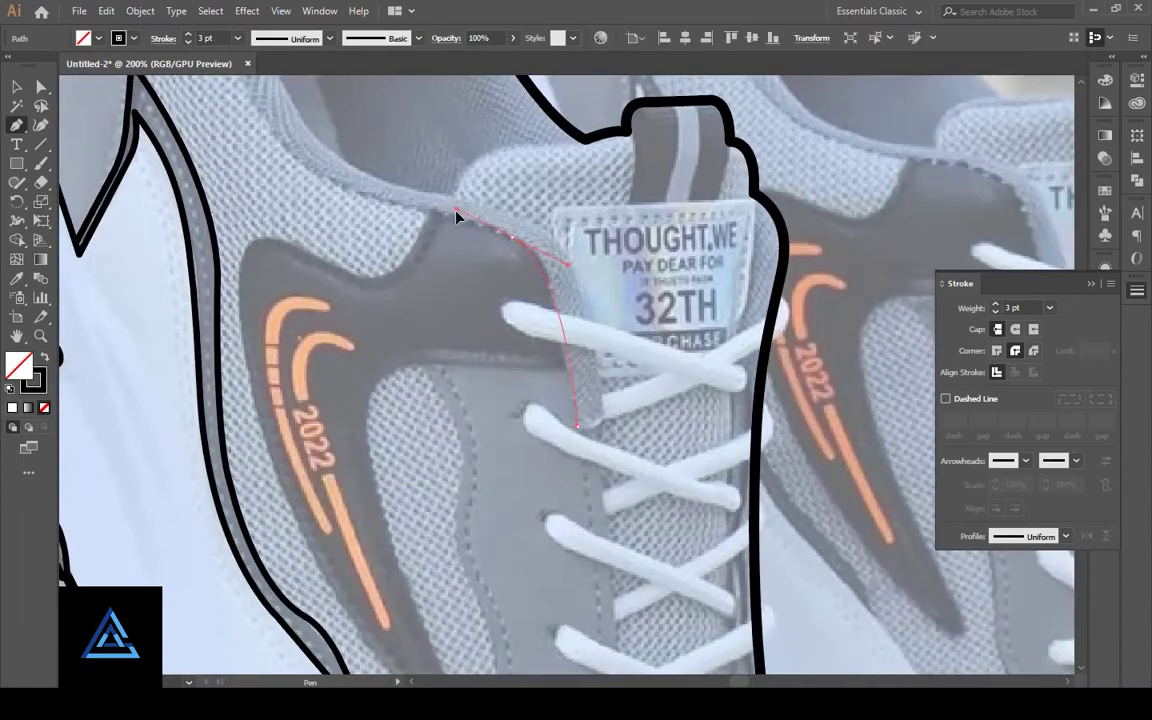
{"action": "left_click", "coordinate": [408, 268]}
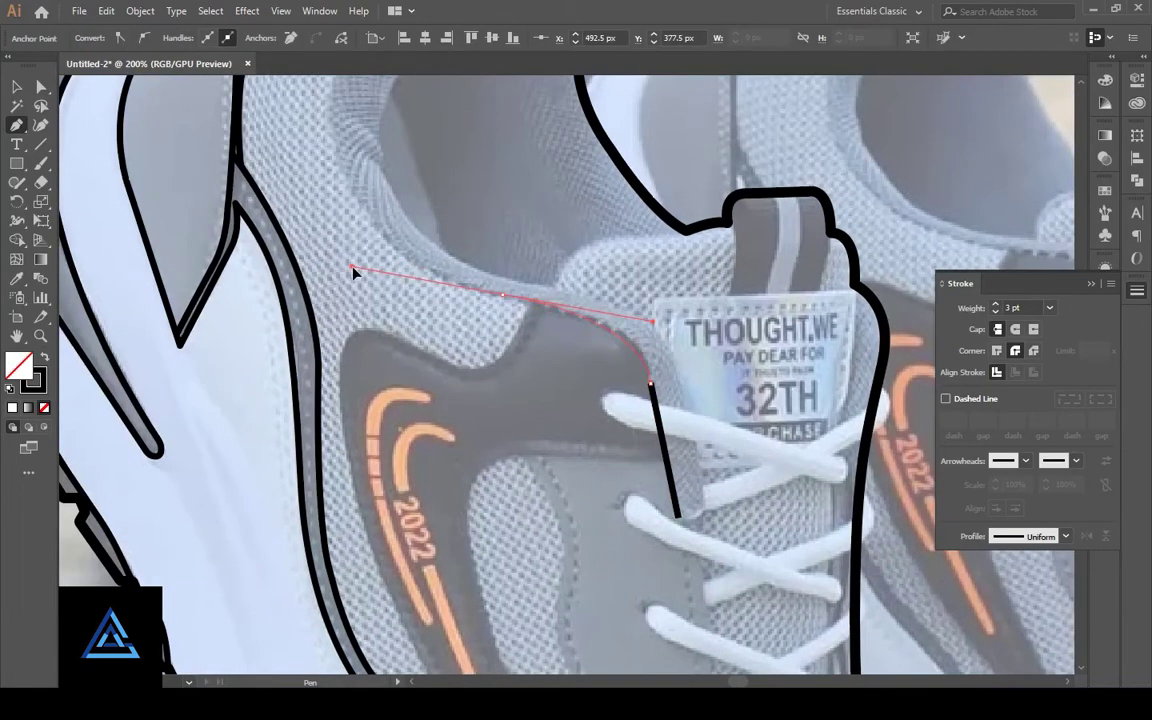
{"action": "left_click_drag", "start_coordinate": [353, 272], "coordinate": [352, 268]}
{"action": "left_click", "coordinate": [340, 157]}
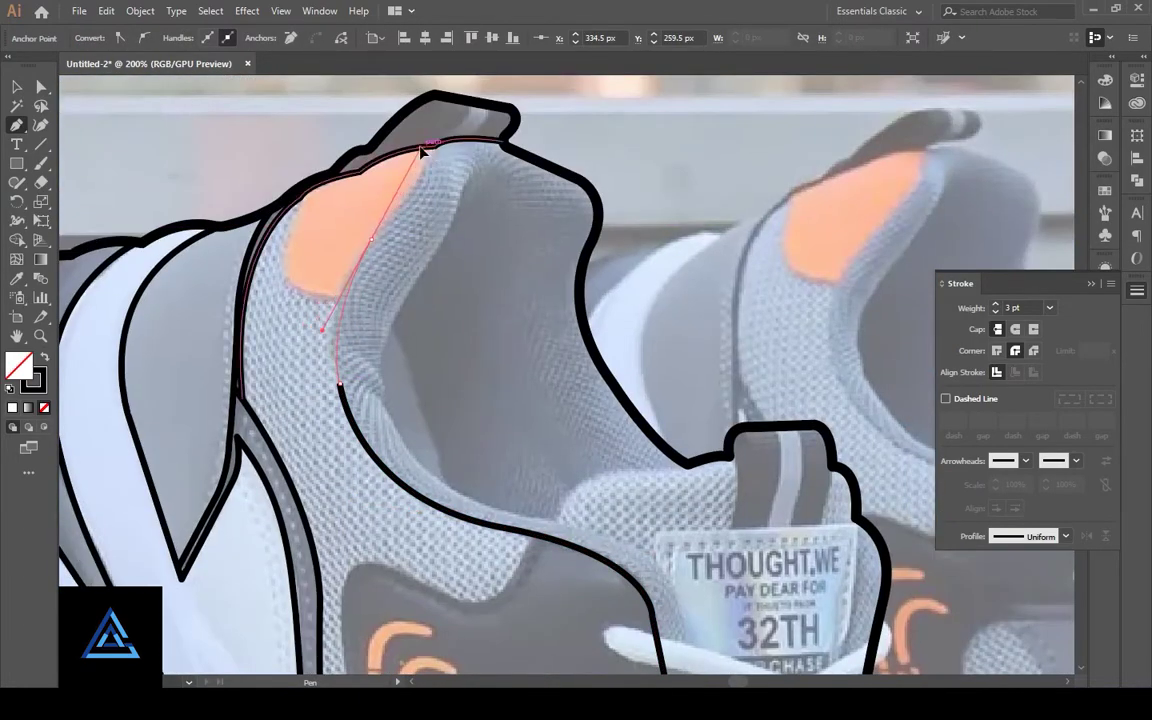
{"action": "left_click_drag", "start_coordinate": [310, 354], "coordinate": [310, 352]}
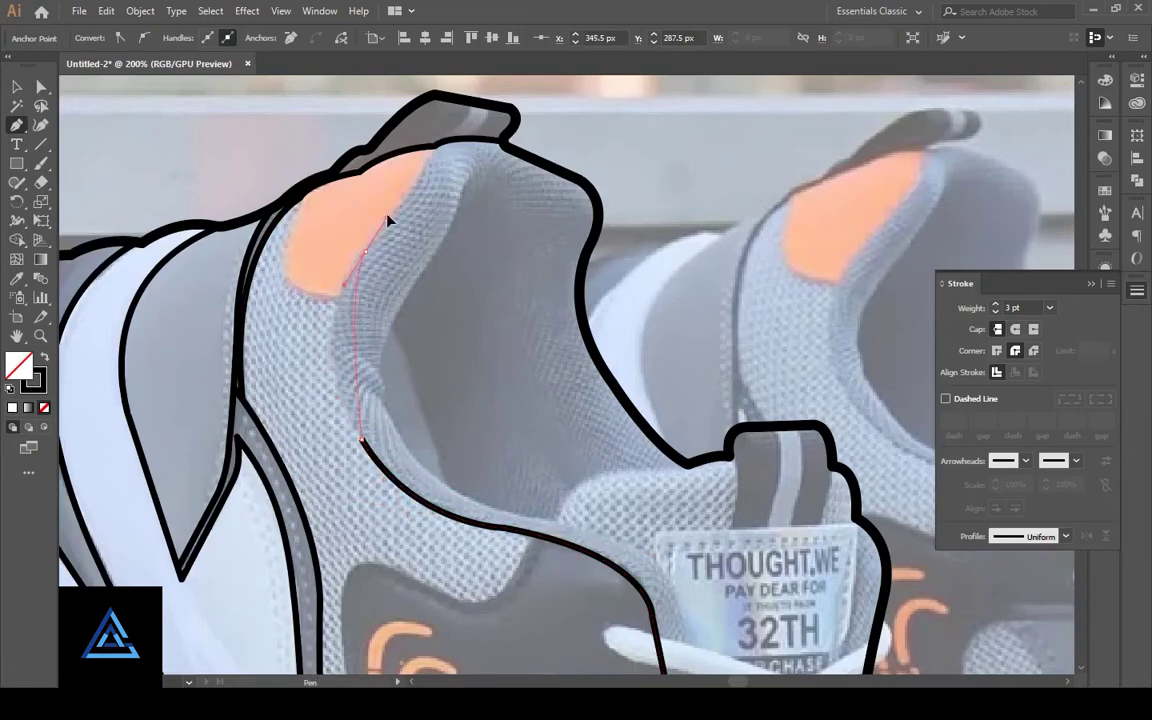
{"action": "left_click_drag", "start_coordinate": [425, 163], "coordinate": [455, 145]}
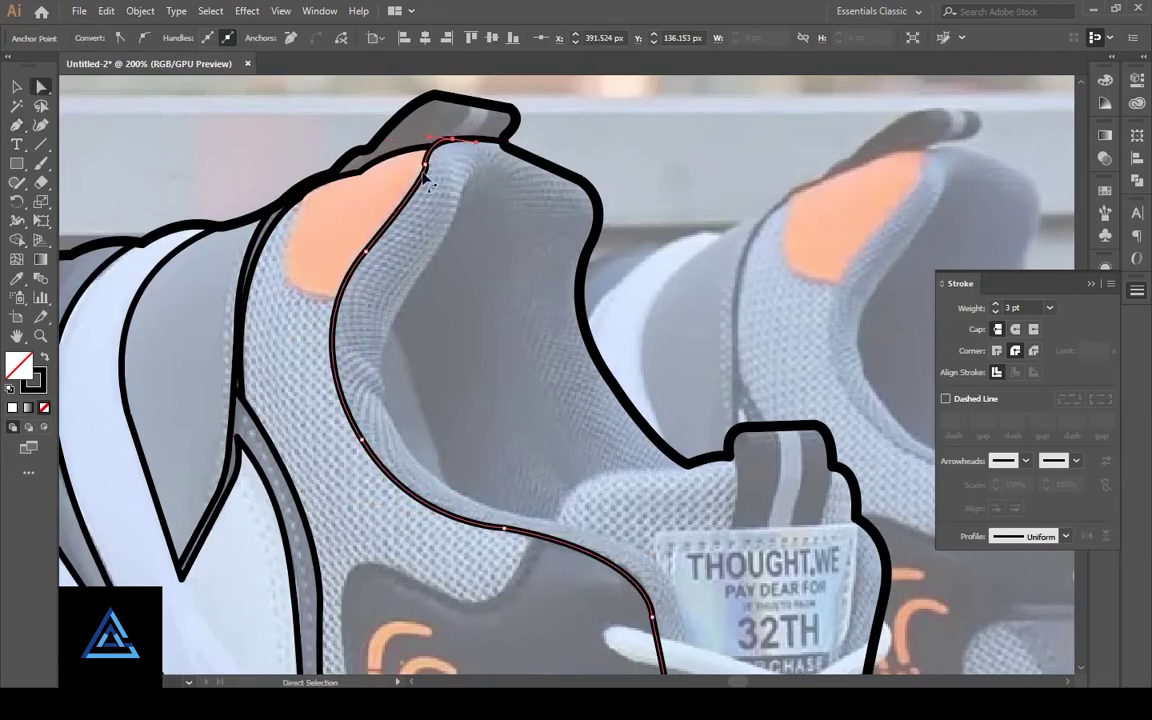
Step: Adjust an anchor on the collar curve to refine its shape
{"action": "left_click", "coordinate": [360, 258], "text": "ctrl"}
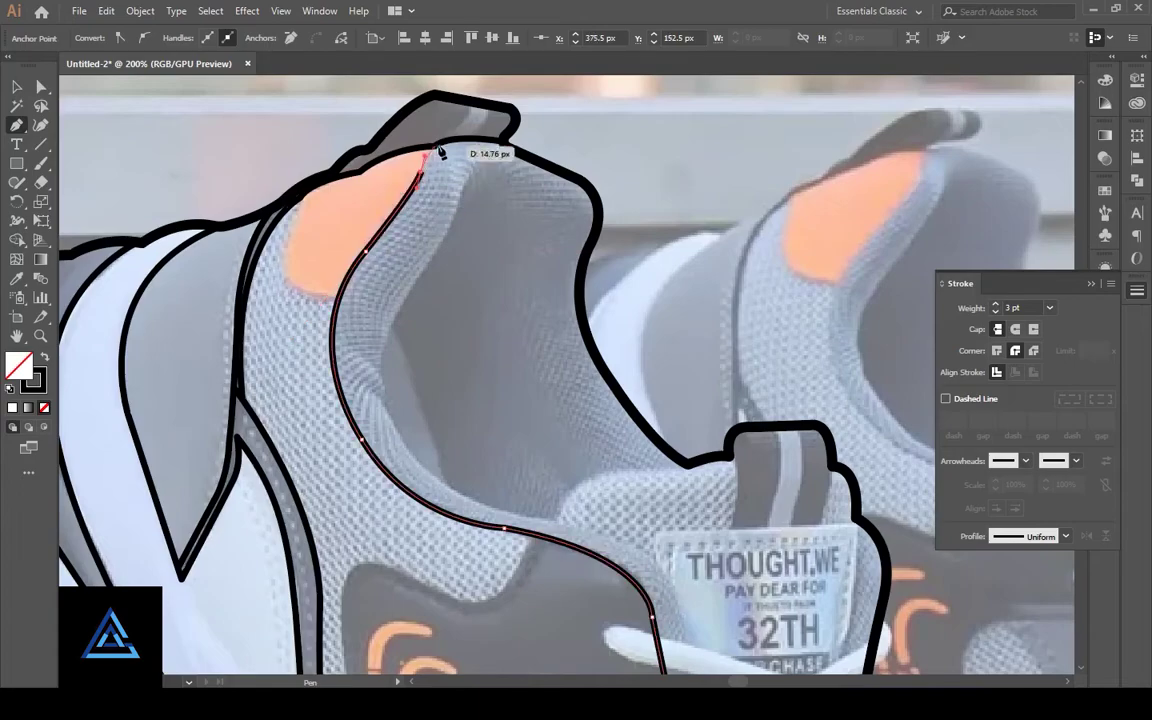
{"action": "left_click_drag", "start_coordinate": [410, 205], "coordinate": [450, 148]}
{"action": "left_click", "coordinate": [432, 386], "text": "ctrl"}
{"action": "scroll", "coordinate": [432, 386], "scroll_direction": "down", "scroll_amount": 5}
{"action": "scroll", "coordinate": [607, 420], "scroll_direction": "right", "scroll_amount": 2}
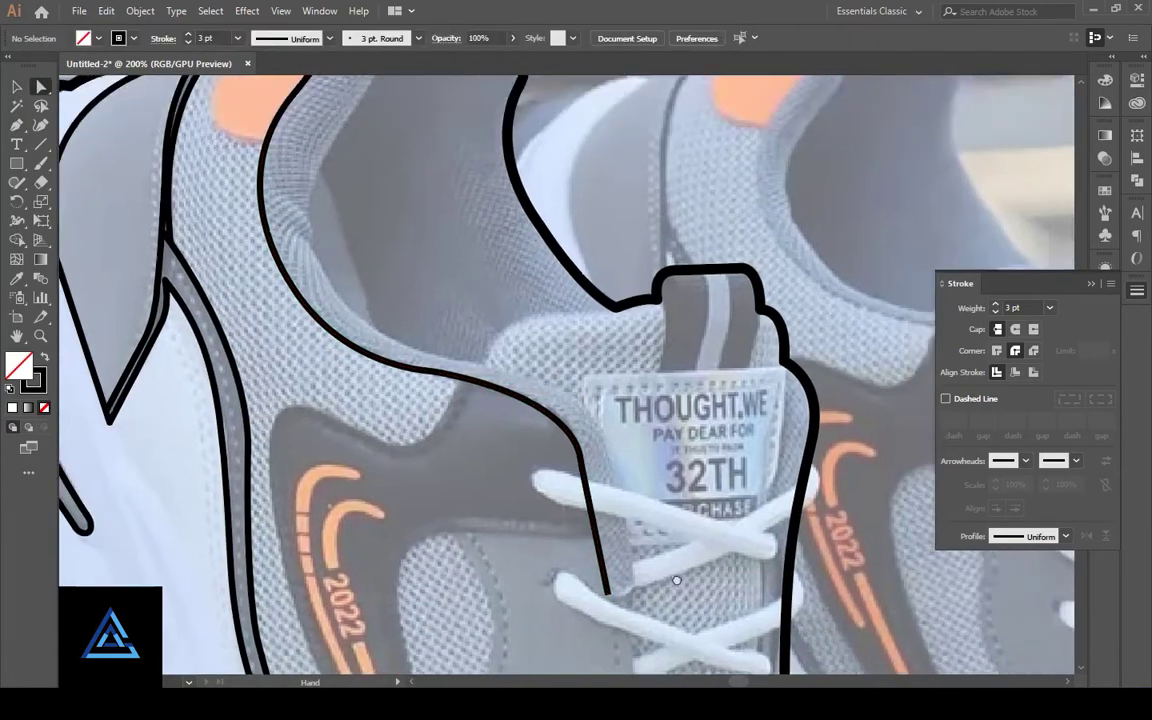
{"action": "scroll", "coordinate": [617, 518], "scroll_direction": "down", "scroll_amount": 2}
{"action": "scroll", "coordinate": [476, 386], "scroll_direction": "up", "scroll_amount": 3}
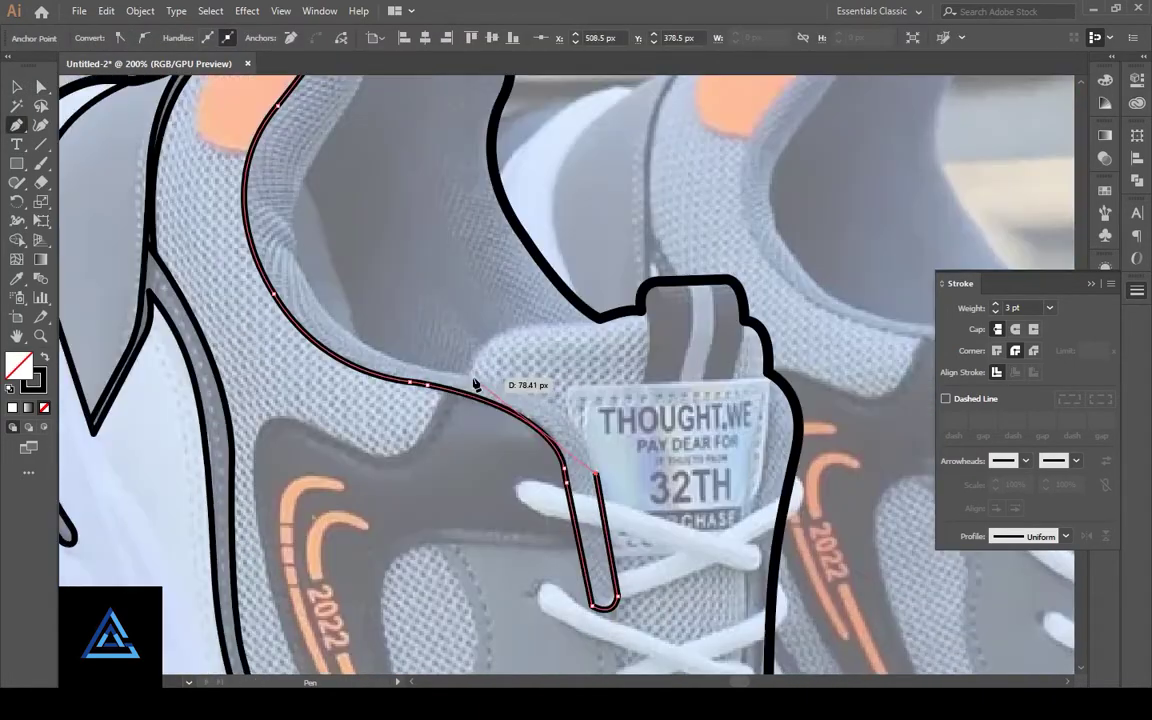
Step: Trace the inner collar lining from near the laces up over the collar top, then deselect
{"action": "left_click", "coordinate": [360, 360]}
{"action": "scroll", "coordinate": [409, 425], "scroll_direction": "up", "scroll_amount": 3}
{"action": "scroll", "coordinate": [409, 425], "scroll_direction": "up", "scroll_amount": 3}
{"action": "left_click", "coordinate": [393, 365]}
{"action": "left_click", "coordinate": [388, 310]}
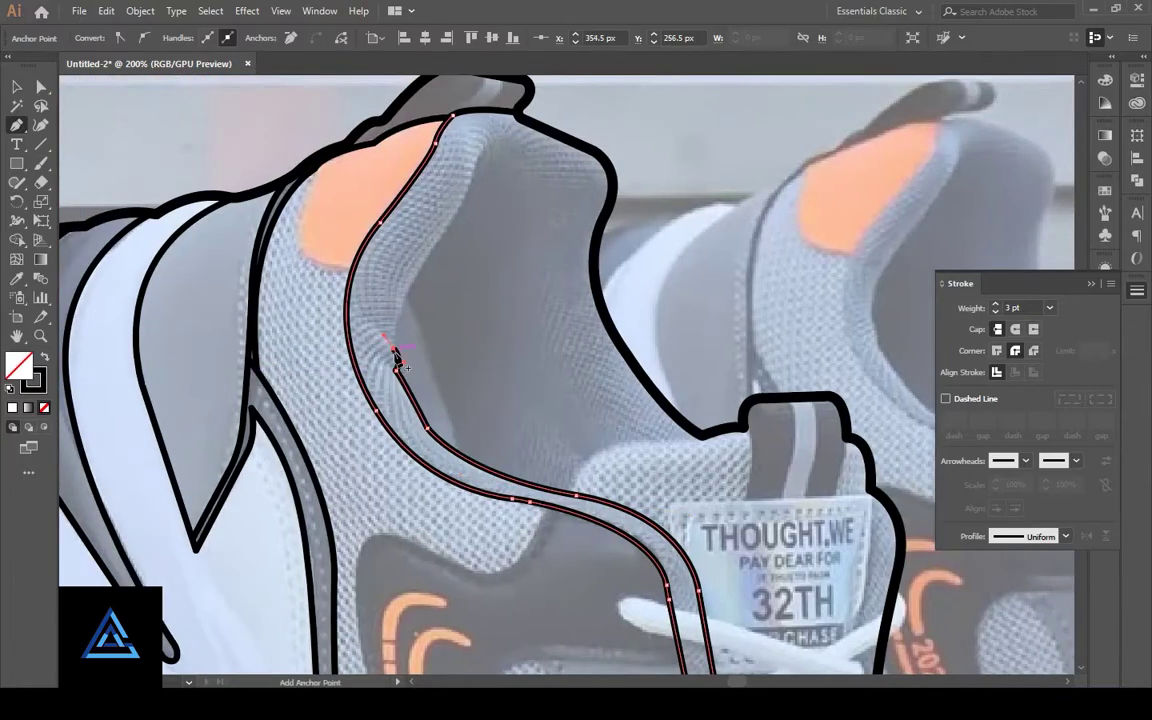
{"action": "scroll", "coordinate": [410, 300], "scroll_direction": "up", "scroll_amount": 3}
{"action": "left_click", "coordinate": [430, 310]}
{"action": "scroll", "coordinate": [494, 322], "scroll_direction": "up", "scroll_amount": 3}
{"action": "left_click", "coordinate": [527, 298]}
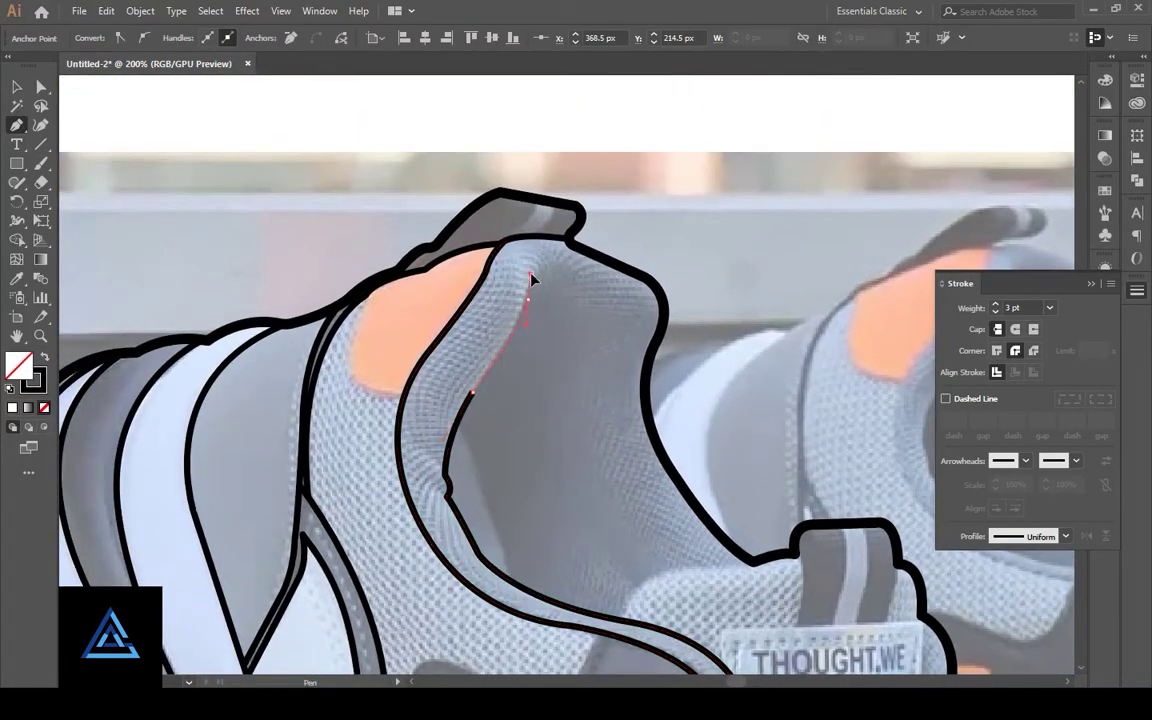
{"action": "left_click", "coordinate": [540, 265]}
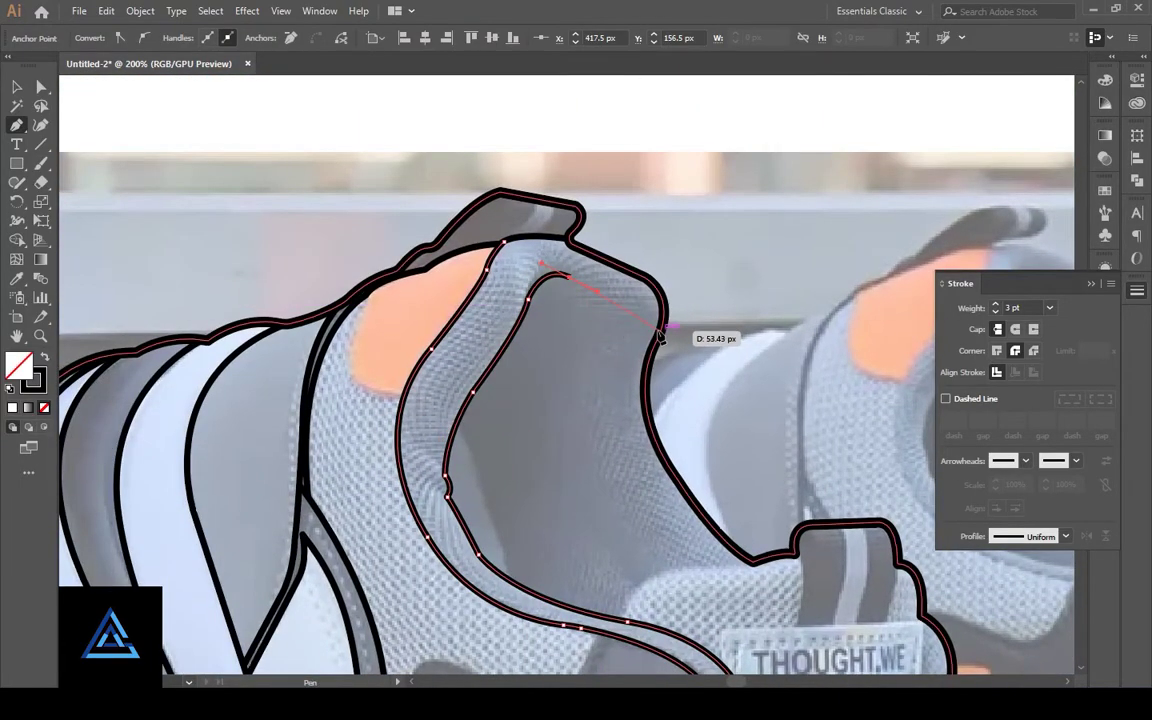
{"action": "left_click", "coordinate": [560, 240]}
{"action": "key", "text": "v"}
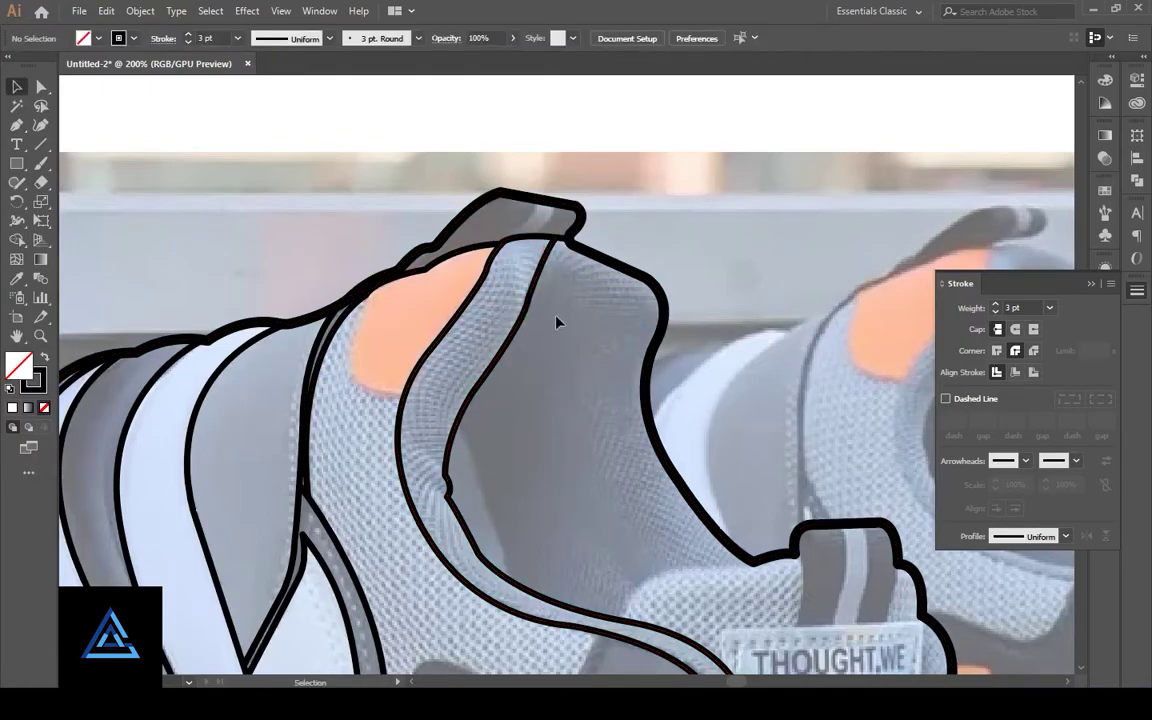
{"action": "scroll", "coordinate": [529, 313], "scroll_direction": "down", "scroll_amount": 3}
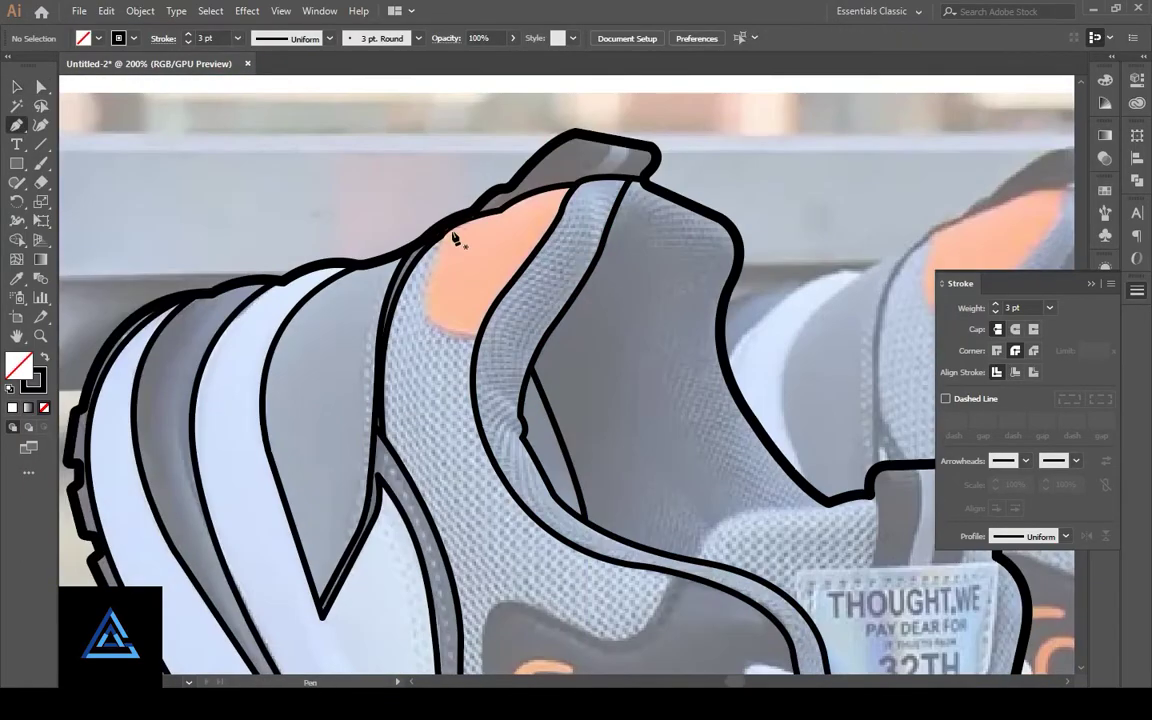
Step: Outline the dark side panel's inner edge along the swoosh up to the tongue's edge
{"action": "left_click", "coordinate": [441, 233]}
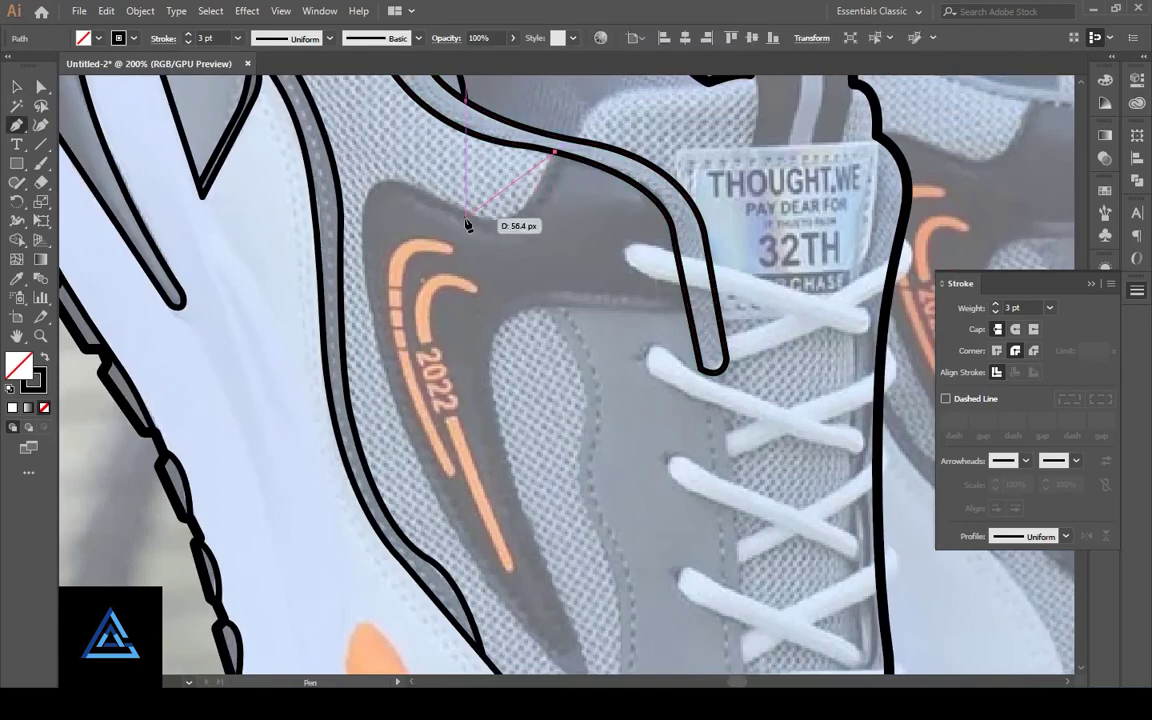
{"action": "left_click", "coordinate": [419, 191]}
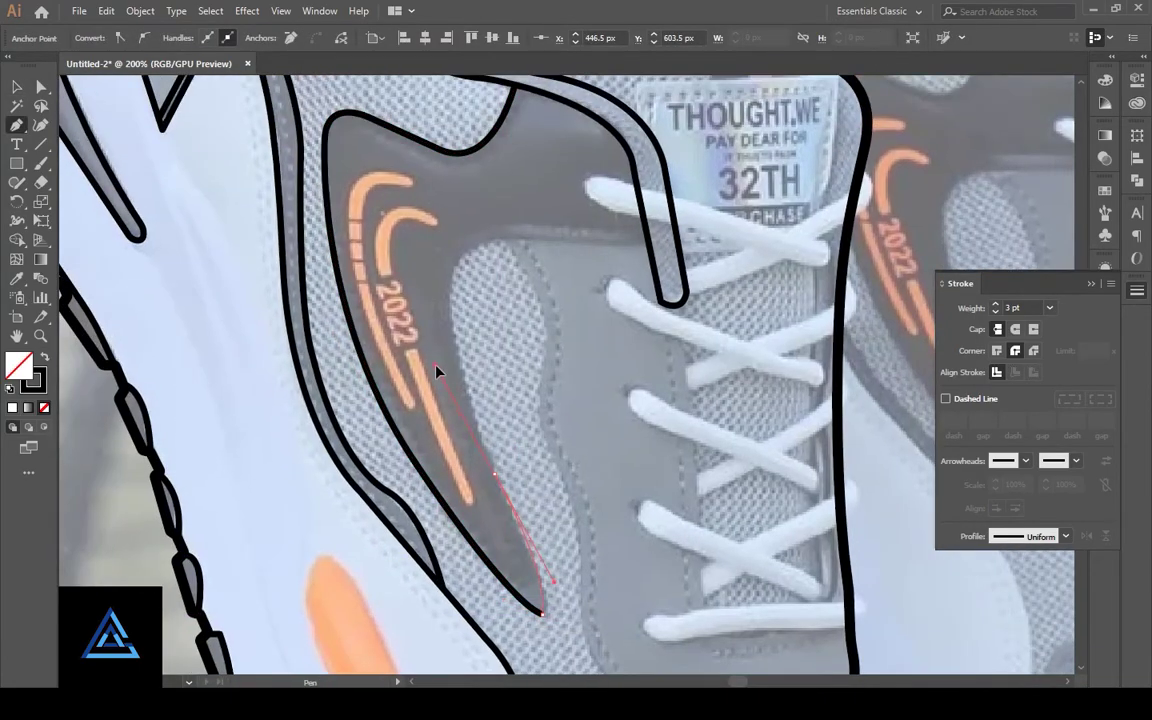
{"action": "left_click_drag", "start_coordinate": [451, 311], "coordinate": [452, 275]}
{"action": "left_click_drag", "start_coordinate": [506, 240], "coordinate": [553, 241]}
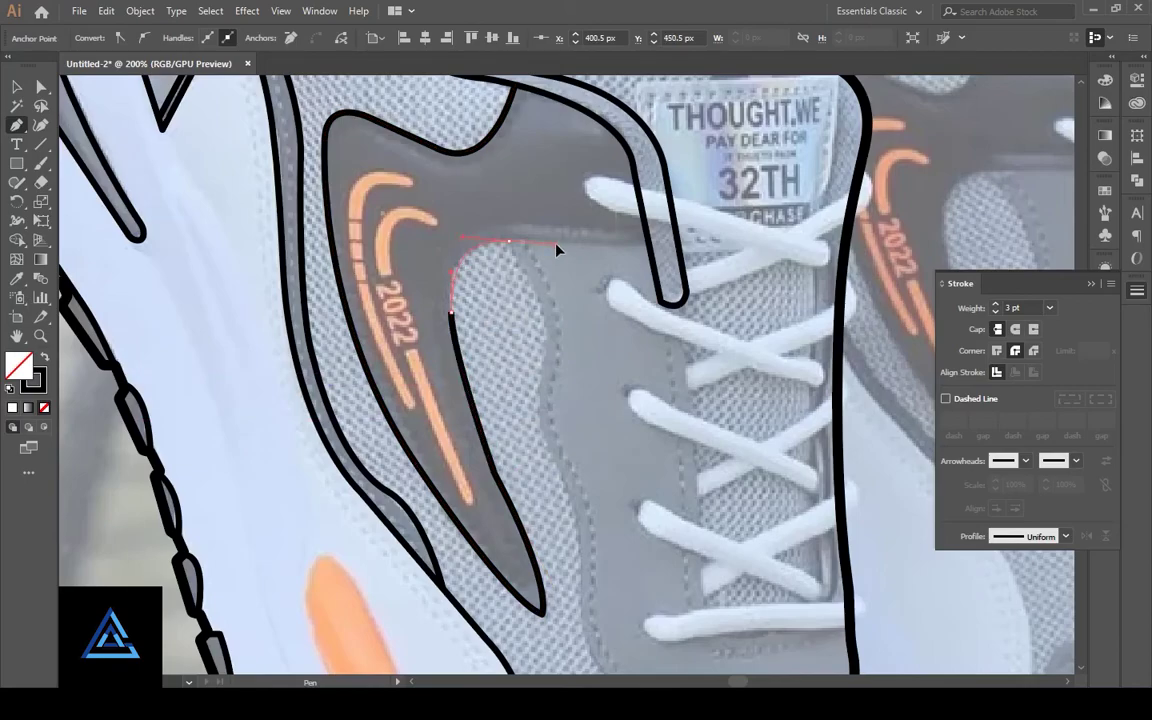
{"action": "left_click", "coordinate": [652, 250]}
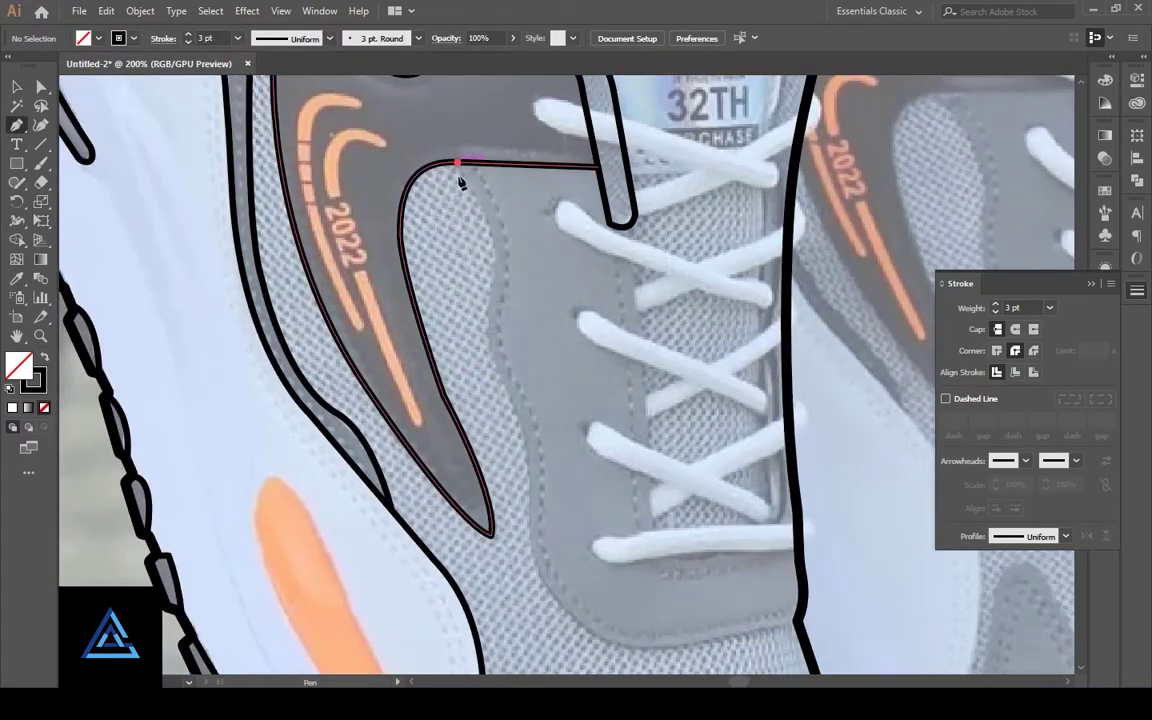
Step: Draw a seam line curving down the mesh panel to the shoe's bottom
{"action": "left_click", "coordinate": [457, 164]}
{"action": "left_click_drag", "start_coordinate": [493, 265], "coordinate": [478, 350]}
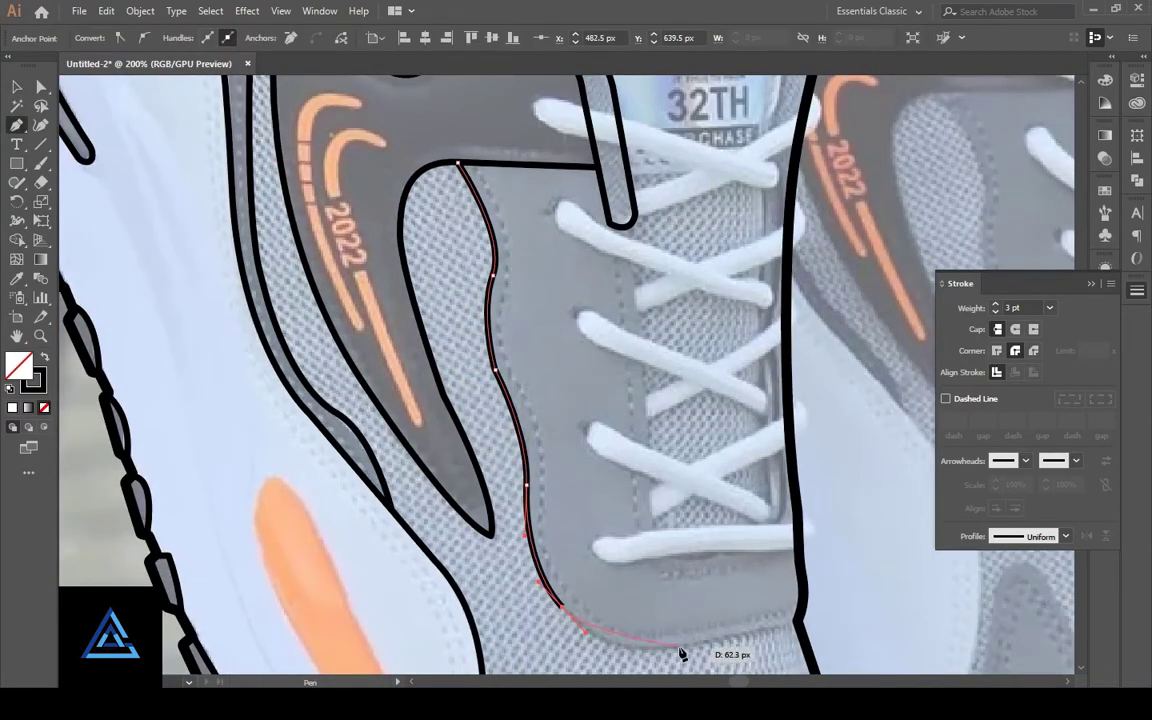
{"action": "left_click", "coordinate": [808, 624]}
{"action": "scroll", "coordinate": [746, 527], "scroll_direction": "up", "scroll_amount": 1}
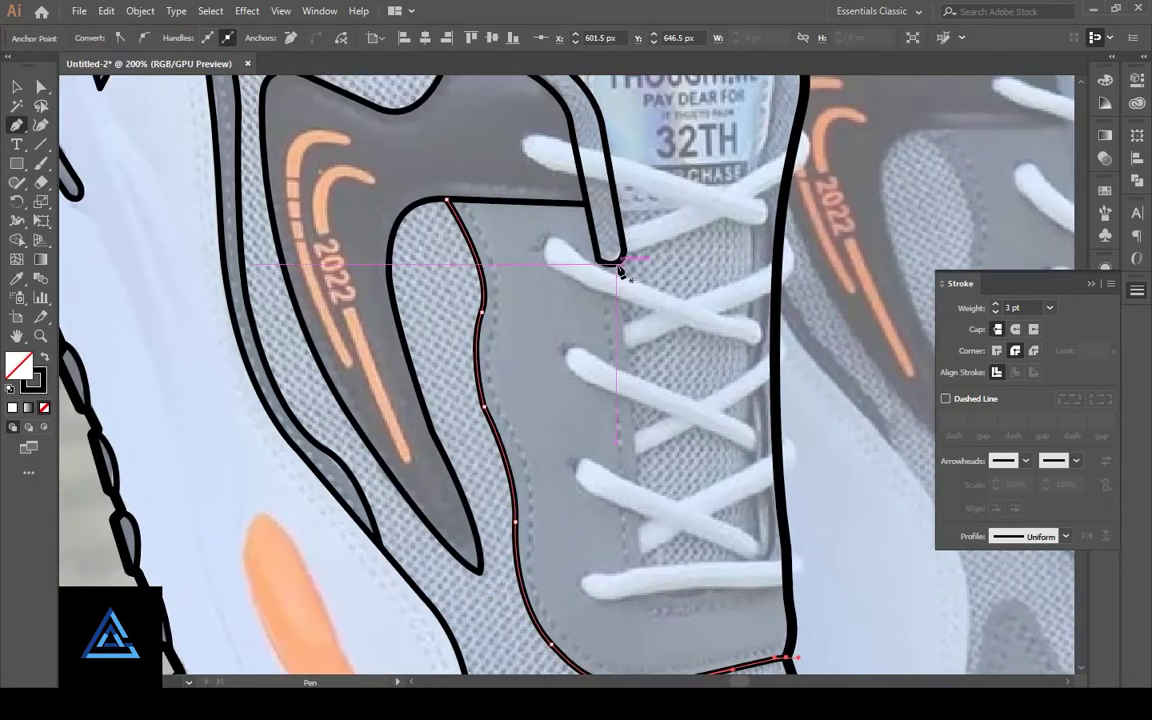
Step: Outline the tongue strip beside the laces from its tip around its bottom corner
{"action": "left_click_drag", "start_coordinate": [616, 263], "coordinate": [628, 360]}
{"action": "left_click_drag", "start_coordinate": [634, 445], "coordinate": [641, 498]}
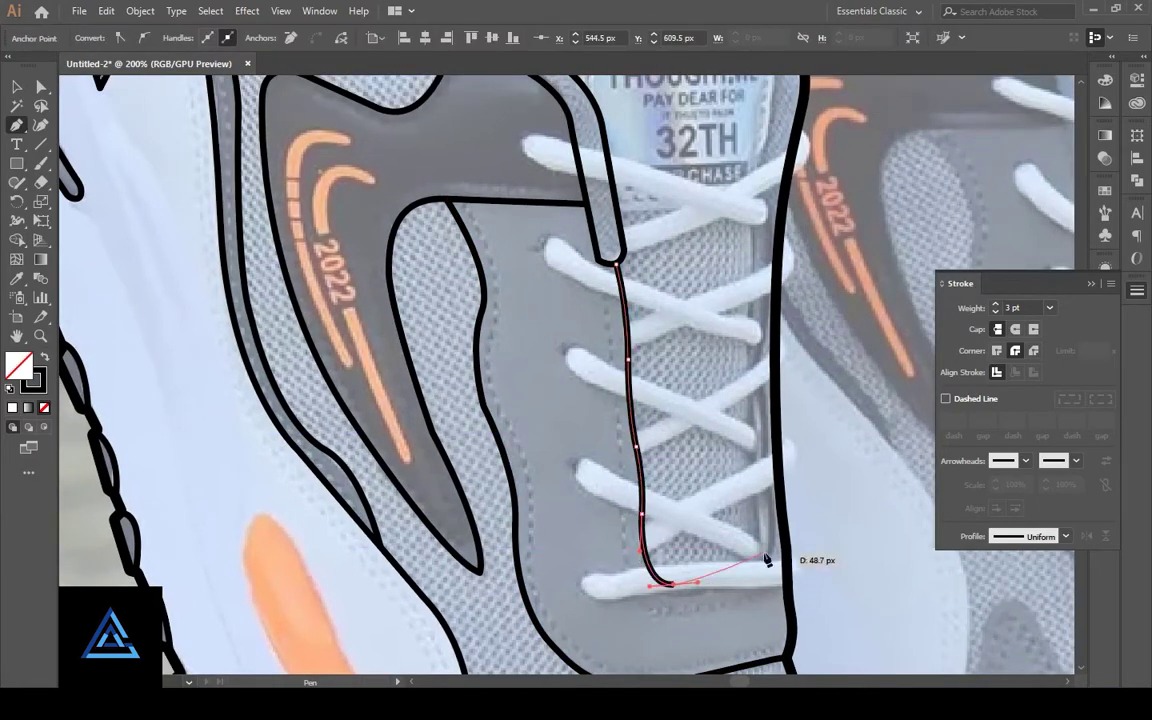
{"action": "left_click_drag", "start_coordinate": [767, 561], "coordinate": [583, 502]}
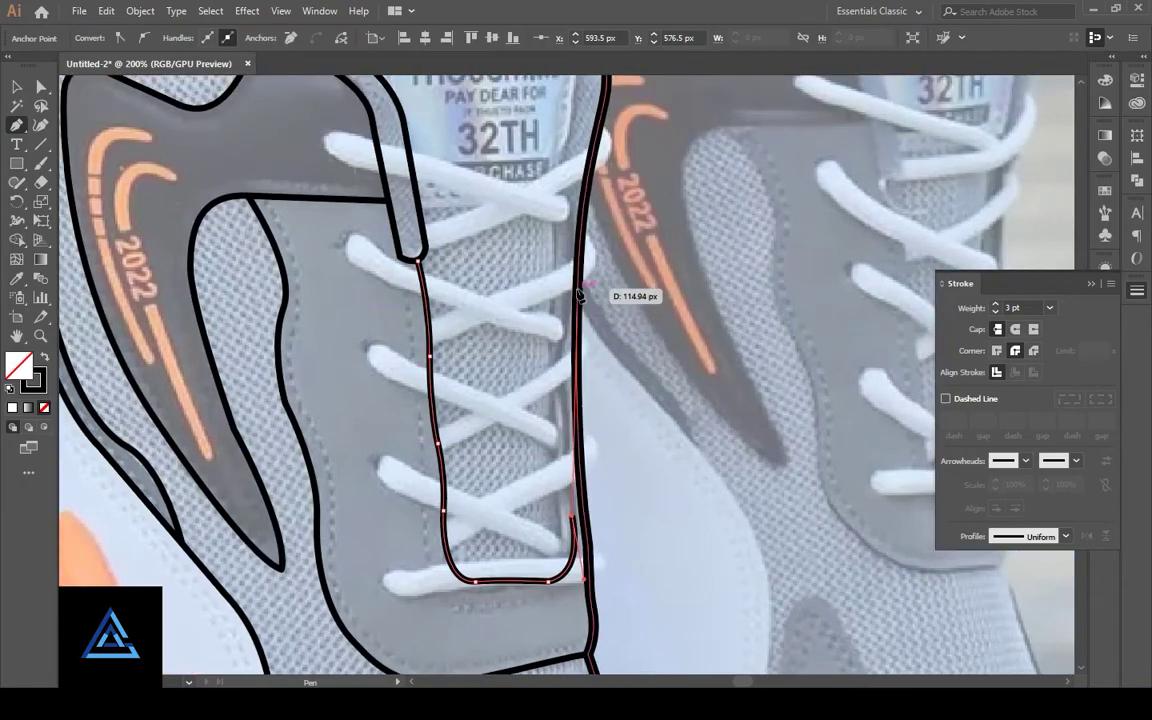
{"action": "left_click", "coordinate": [536, 177]}
{"action": "key", "text": "ctrl+shift+a"}
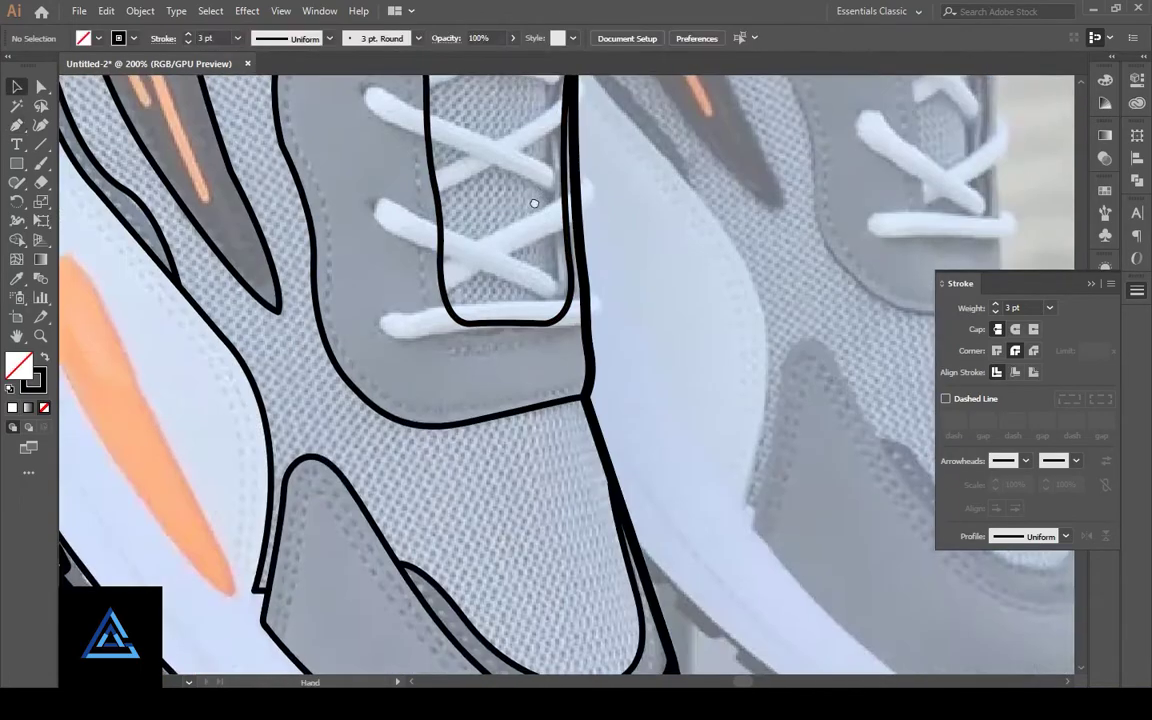
{"action": "left_click_drag", "start_coordinate": [516, 493], "coordinate": [295, 448]}
{"action": "key", "text": "ctrl+0"}
Step: Toggle the reference photo off and back on to check the outlines, then zoom in
{"action": "left_click", "coordinate": [1105, 323]}
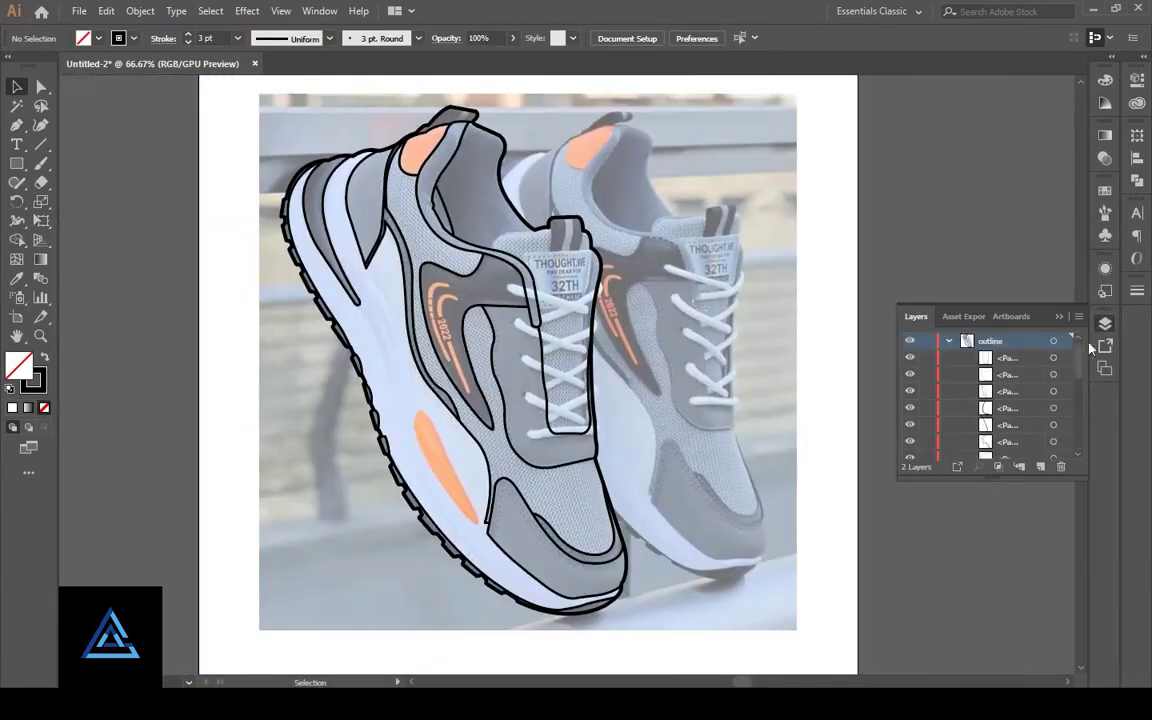
{"action": "left_click", "coordinate": [910, 450]}
{"action": "left_click", "coordinate": [910, 450]}
{"action": "scroll", "coordinate": [698, 437], "scroll_direction": "up", "scroll_amount": 5}
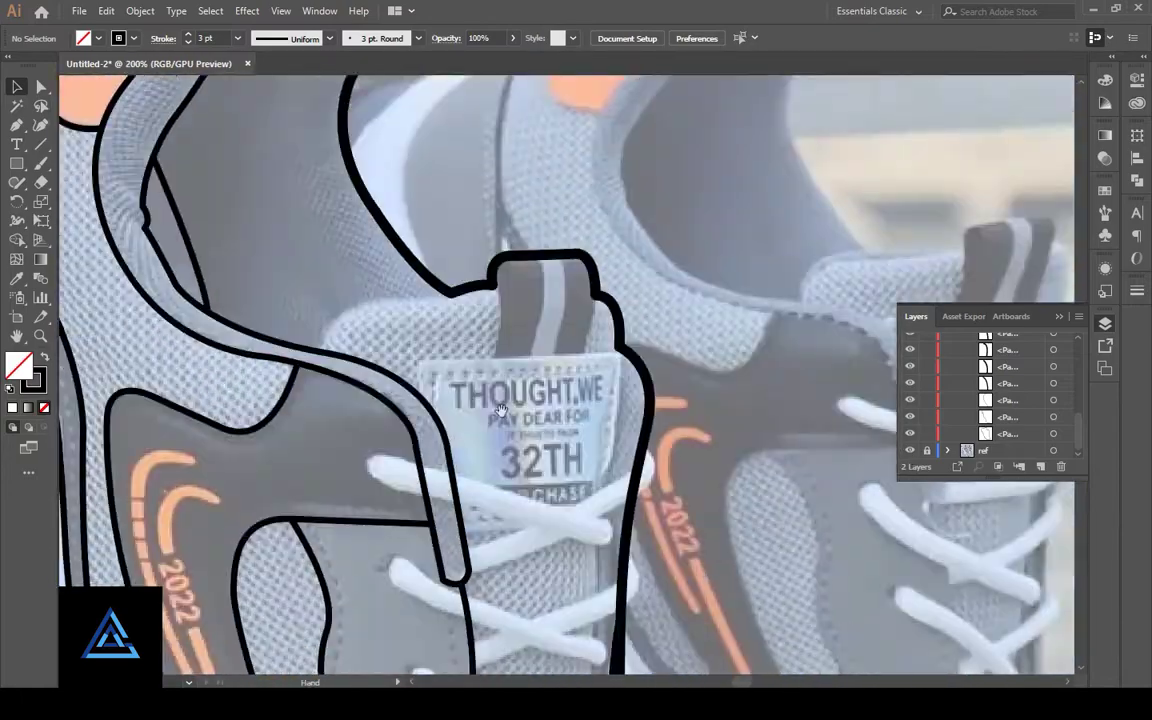
{"action": "key", "text": "p"}
Step: Trace the tongue's top edge into its outline and start the pull tab's shape
{"action": "left_click", "coordinate": [300, 316]}
{"action": "left_click", "coordinate": [445, 255]}
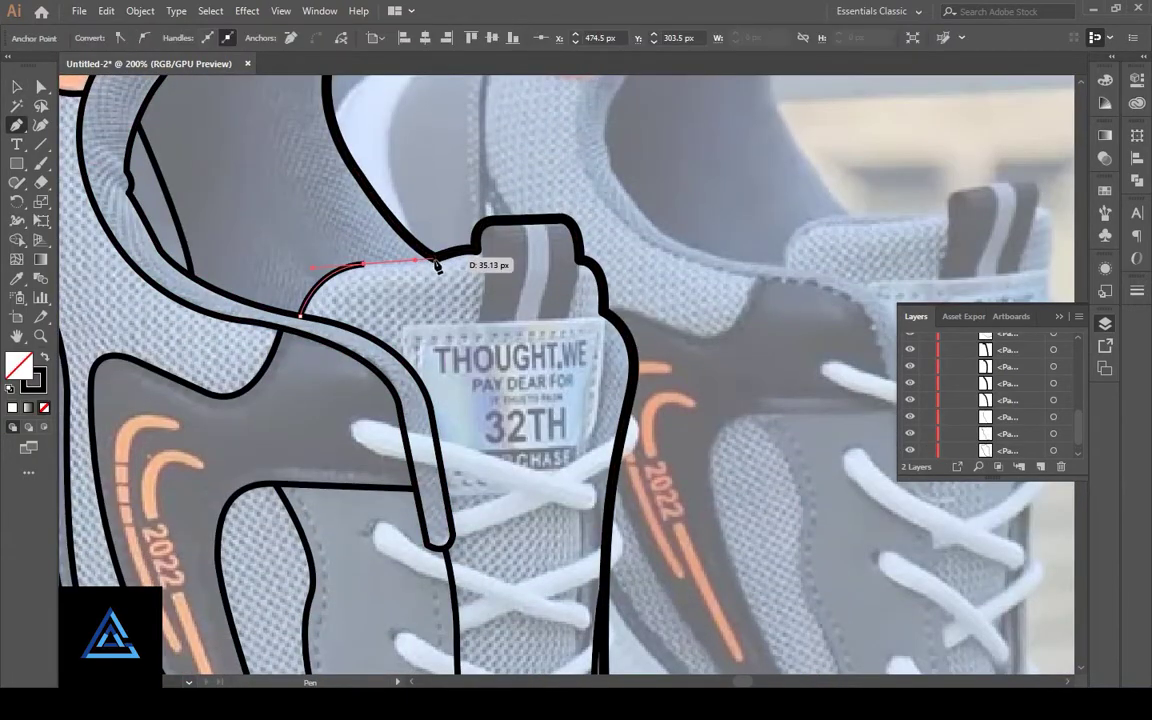
{"action": "key", "text": "ctrl+shift+a"}
{"action": "mouse_move", "coordinate": [527, 399]}
{"action": "left_mouse_down"}
{"action": "mouse_move", "coordinate": [649, 350]}
{"action": "mouse_move", "coordinate": [549, 319]}
{"action": "left_mouse_up"}
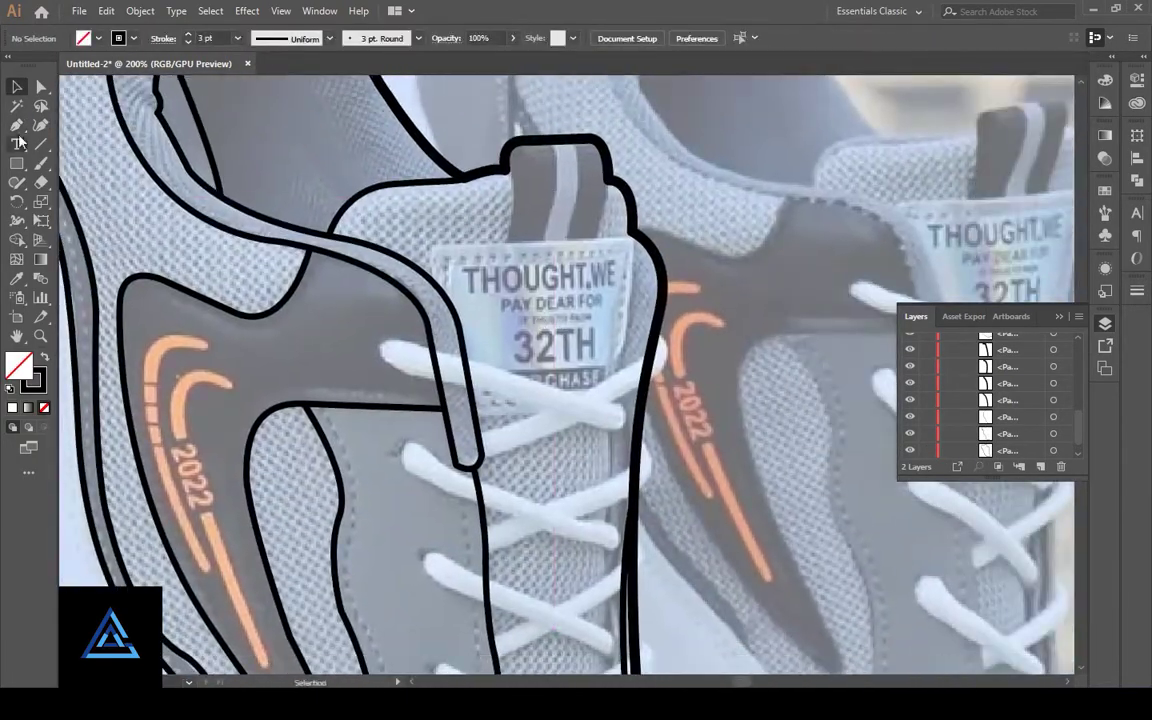
{"action": "left_click", "coordinate": [506, 171]}
{"action": "left_click", "coordinate": [510, 241]}
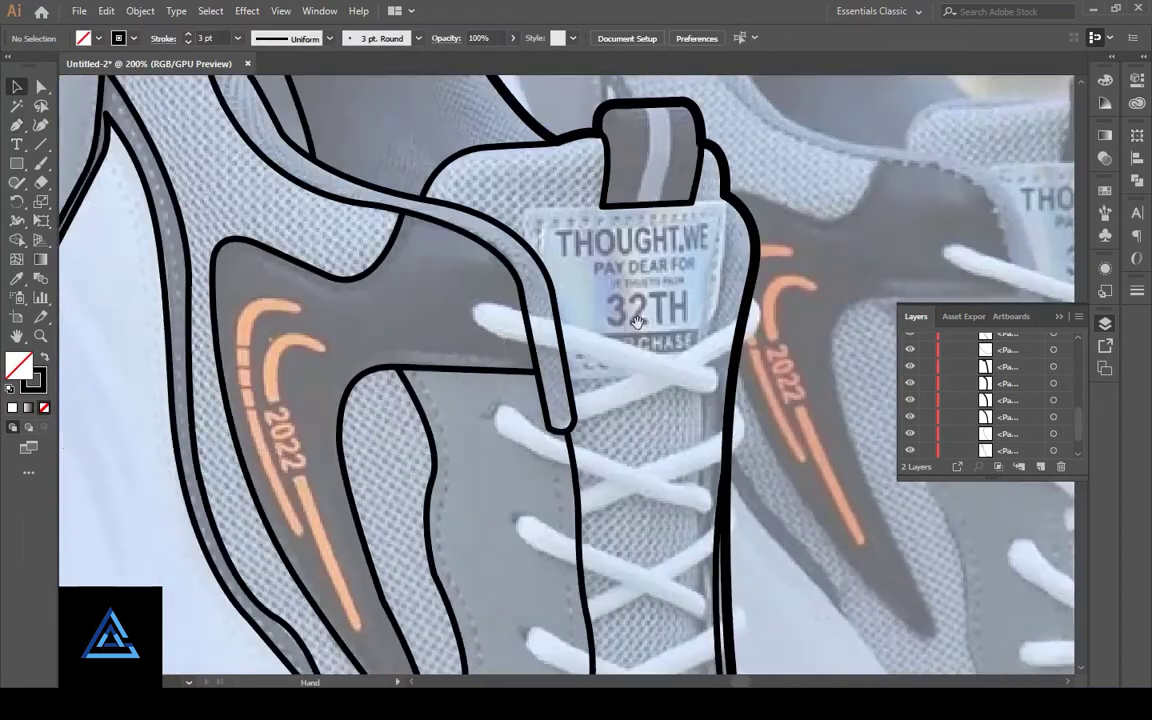
{"action": "scroll", "coordinate": [575, 278], "scroll_direction": "down", "scroll_amount": 10}
Step: Draw a closed, stroke-only outline around the orange midsole accent and tweak its top anchor
{"action": "left_click", "coordinate": [311, 156]}
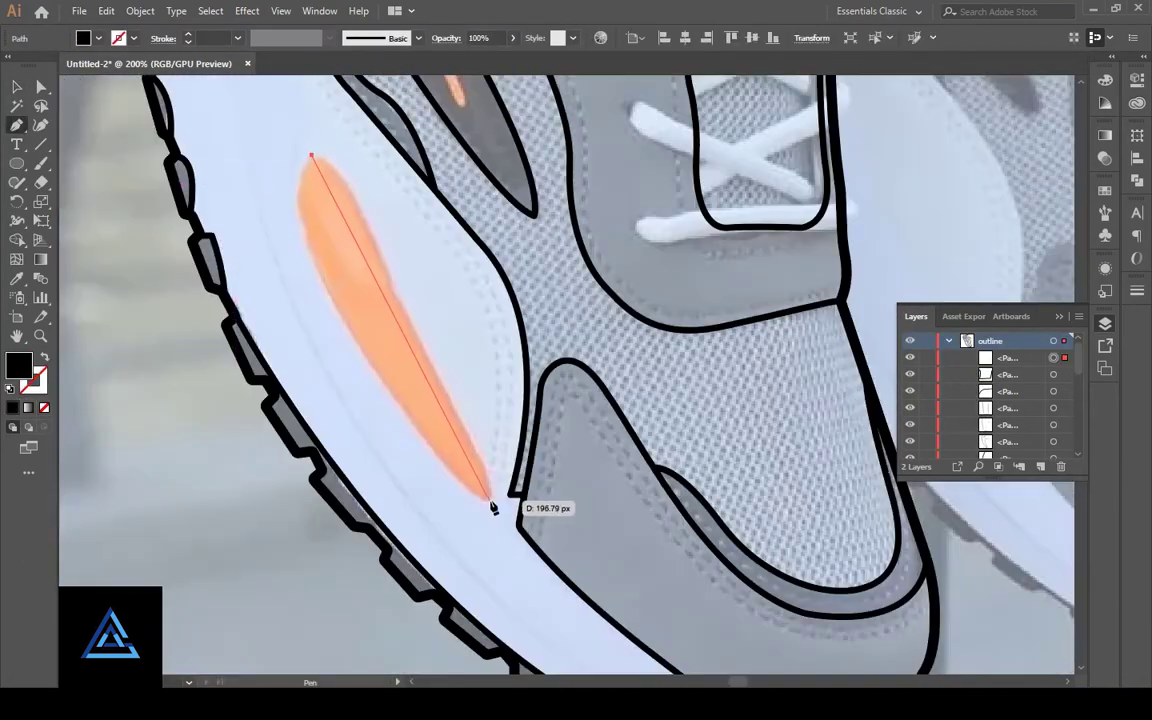
{"action": "scroll", "coordinate": [493, 508], "scroll_direction": "down", "scroll_amount": 5}
{"action": "left_click_drag", "start_coordinate": [355, 337], "coordinate": [441, 461]}
{"action": "scroll", "coordinate": [548, 404], "scroll_direction": "up", "scroll_amount": 4}
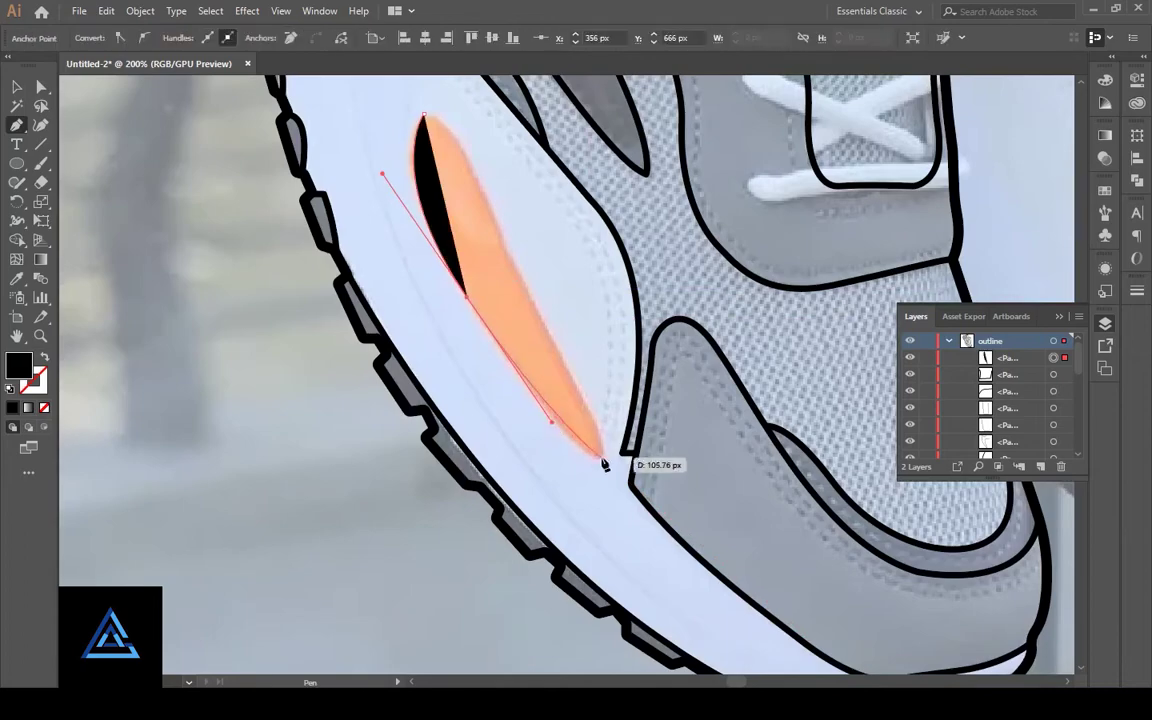
{"action": "left_click_drag", "start_coordinate": [604, 463], "coordinate": [606, 463]}
{"action": "key", "text": "shift+x"}
{"action": "left_click", "coordinate": [562, 365], "text": "ctrl"}
{"action": "key", "text": "a"}
{"action": "left_click", "coordinate": [423, 117]}
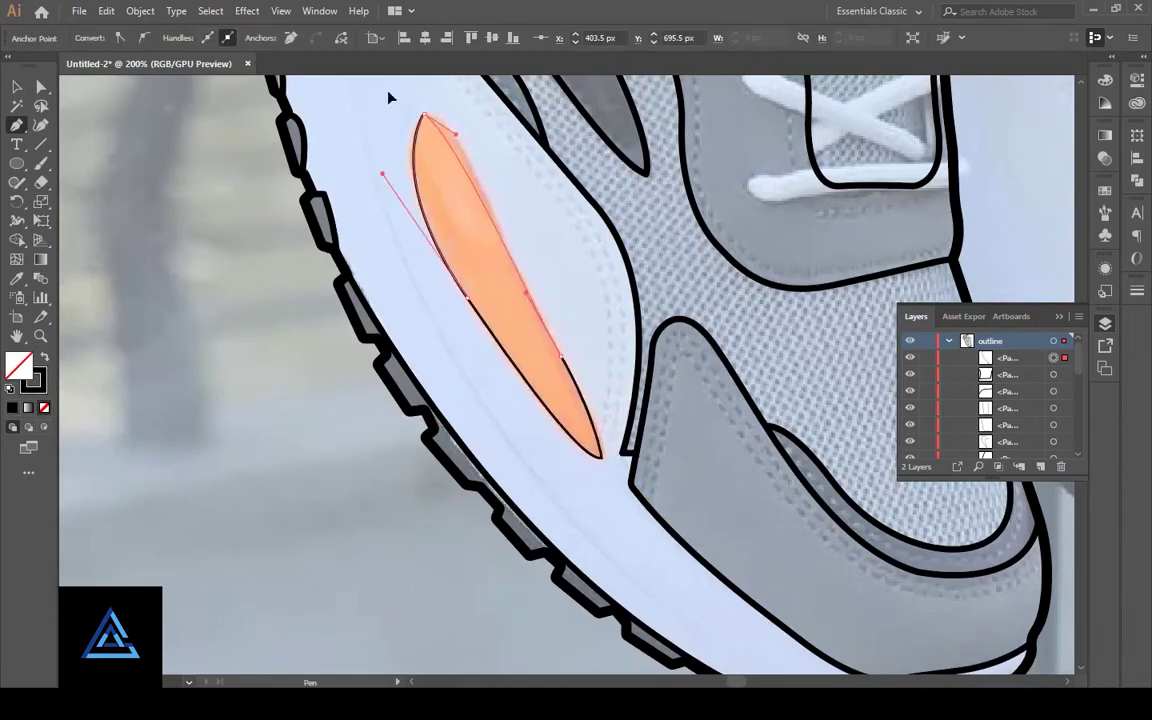
{"action": "scroll", "coordinate": [450, 250], "scroll_direction": "up", "scroll_amount": 3}
{"action": "left_click", "coordinate": [566, 419]}
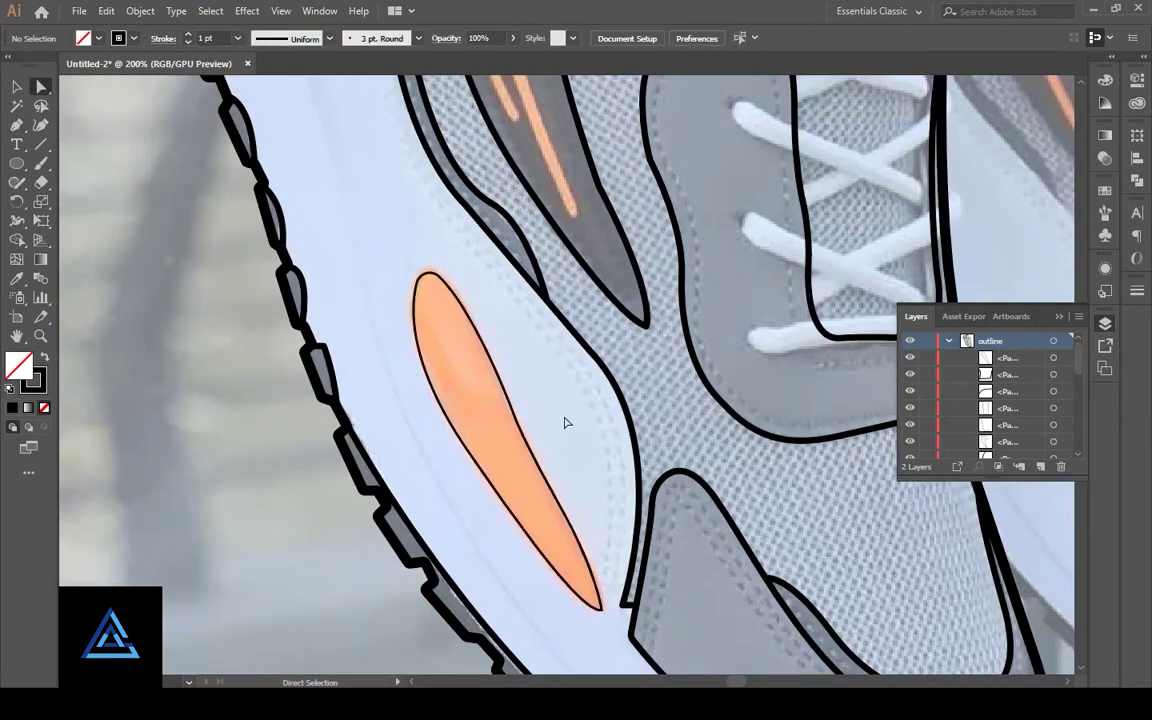
Step: Draw a thin seam line down inside the tongue strip's edge
{"action": "key", "text": "v"}
{"action": "mouse_move", "coordinate": [700, 250]}
{"action": "left_mouse_down"}
{"action": "mouse_move", "coordinate": [253, 556]}
{"action": "mouse_move", "coordinate": [633, 631]}
{"action": "mouse_move", "coordinate": [504, 508]}
{"action": "left_mouse_up"}
{"action": "left_click", "coordinate": [549, 275]}
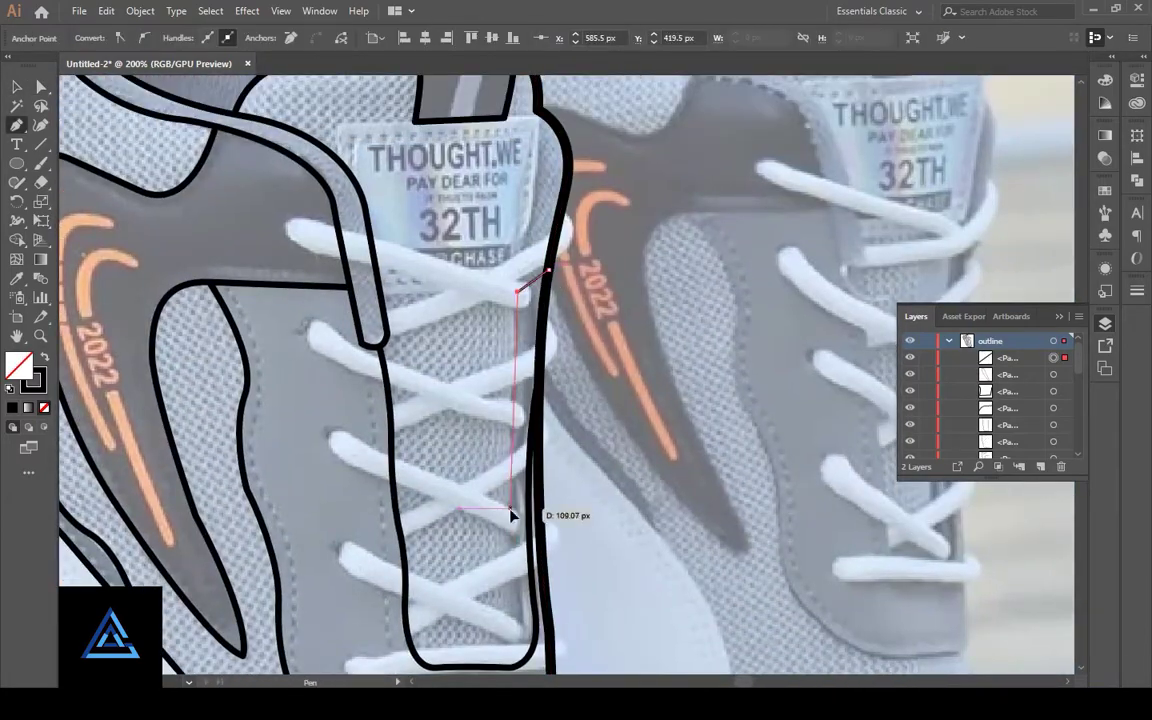
{"action": "scroll", "coordinate": [507, 530], "scroll_direction": "down", "scroll_amount": 5}
{"action": "left_click", "coordinate": [516, 438]}
{"action": "key", "text": "ctrl+shift+a"}
Step: Trace the top lace from its left end across the tongue to the right edge
{"action": "scroll", "coordinate": [516, 438], "scroll_direction": "up", "scroll_amount": 4}
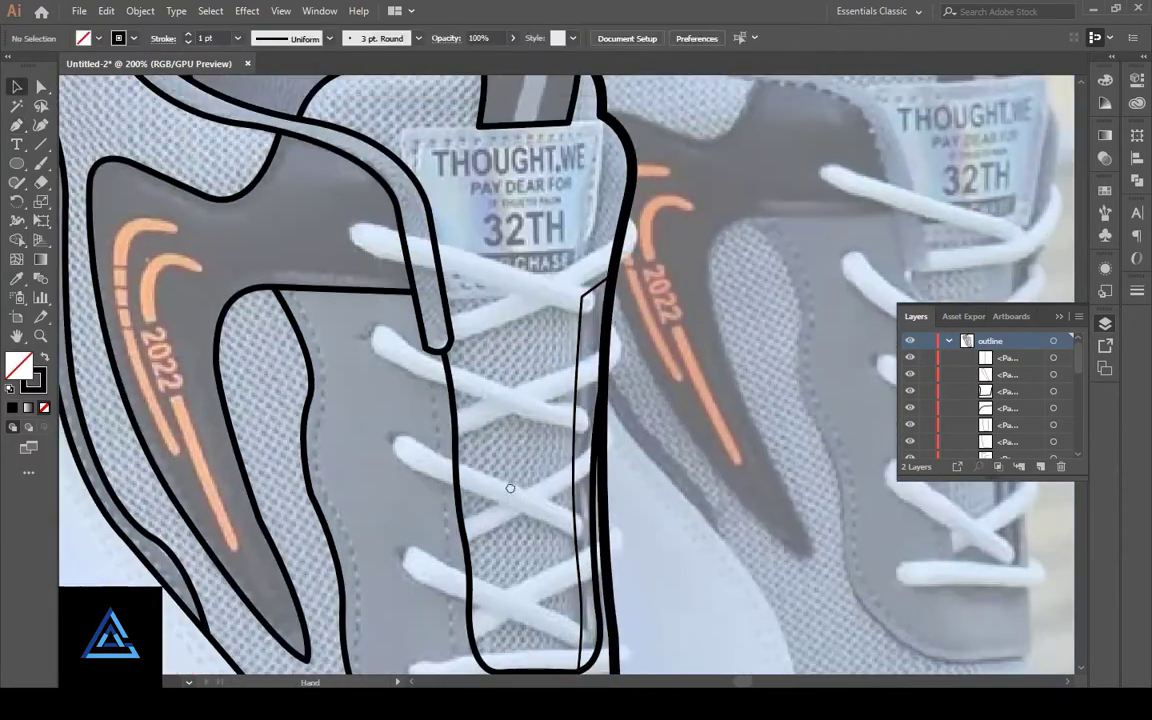
{"action": "scroll", "coordinate": [500, 400], "scroll_direction": "down", "scroll_amount": 3}
{"action": "scroll", "coordinate": [500, 400], "scroll_direction": "up", "scroll_amount": 3}
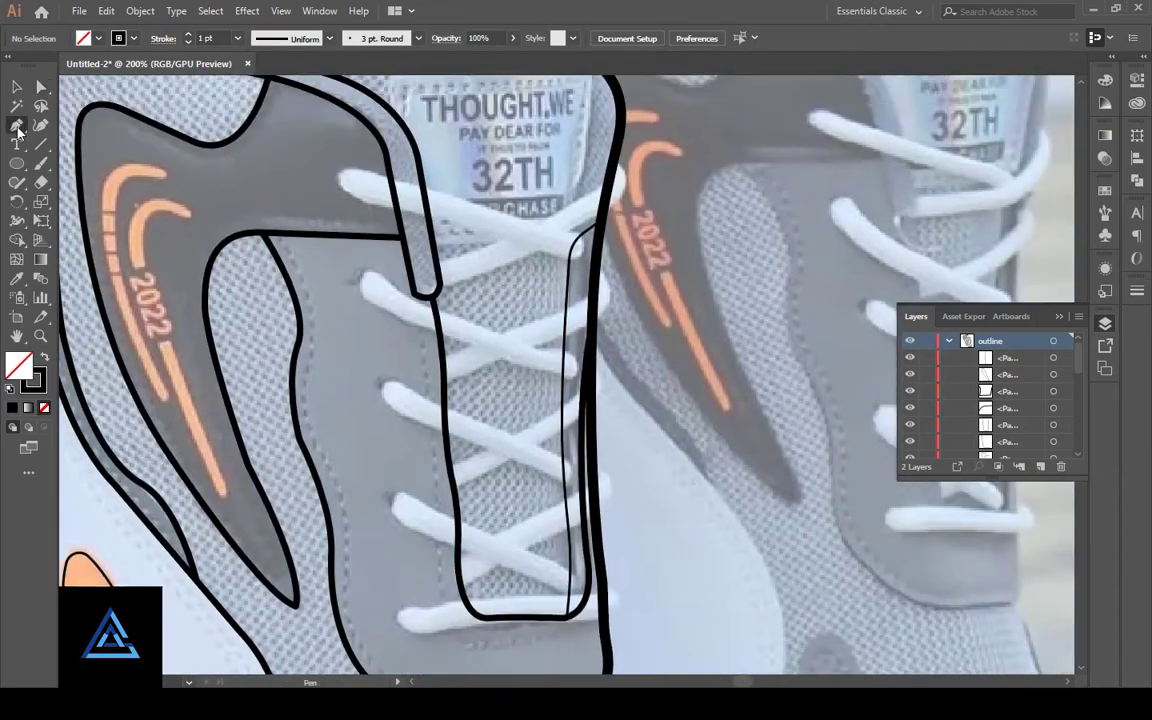
{"action": "left_click", "coordinate": [341, 176]}
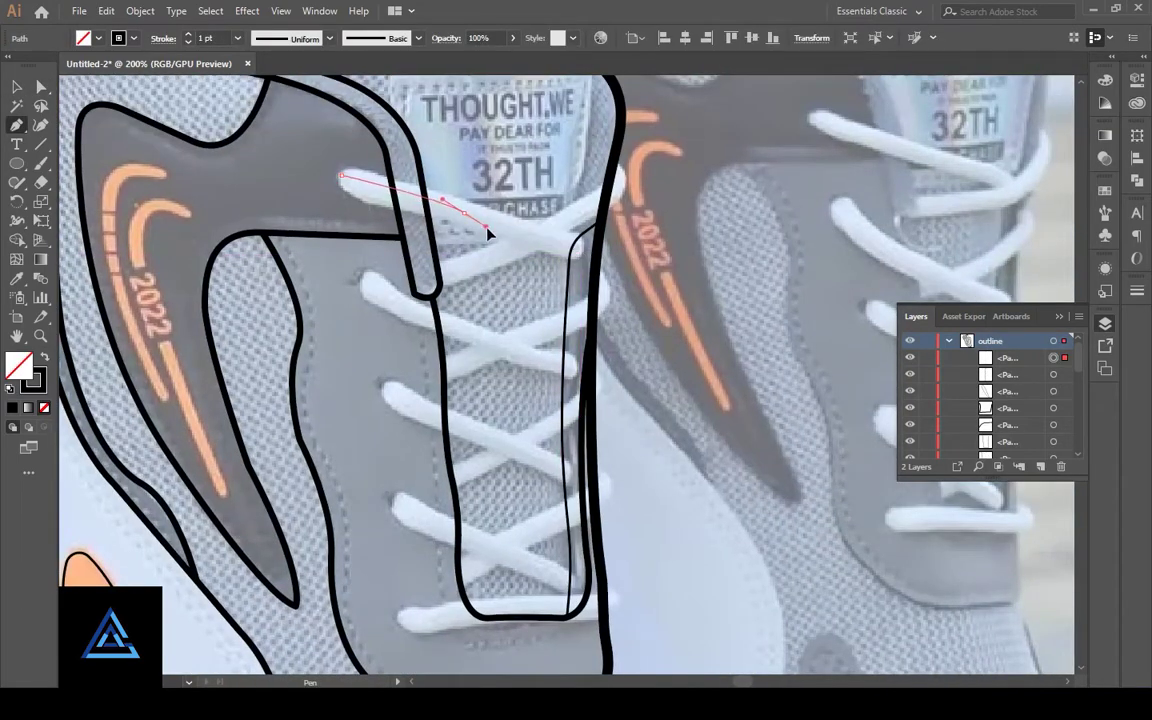
{"action": "left_click_drag", "start_coordinate": [463, 213], "coordinate": [558, 250]}
{"action": "left_click", "coordinate": [583, 252]}
Step: Give the thick 11 pt top lace stroke a Round Cap and move it aside
{"action": "key", "text": "v"}
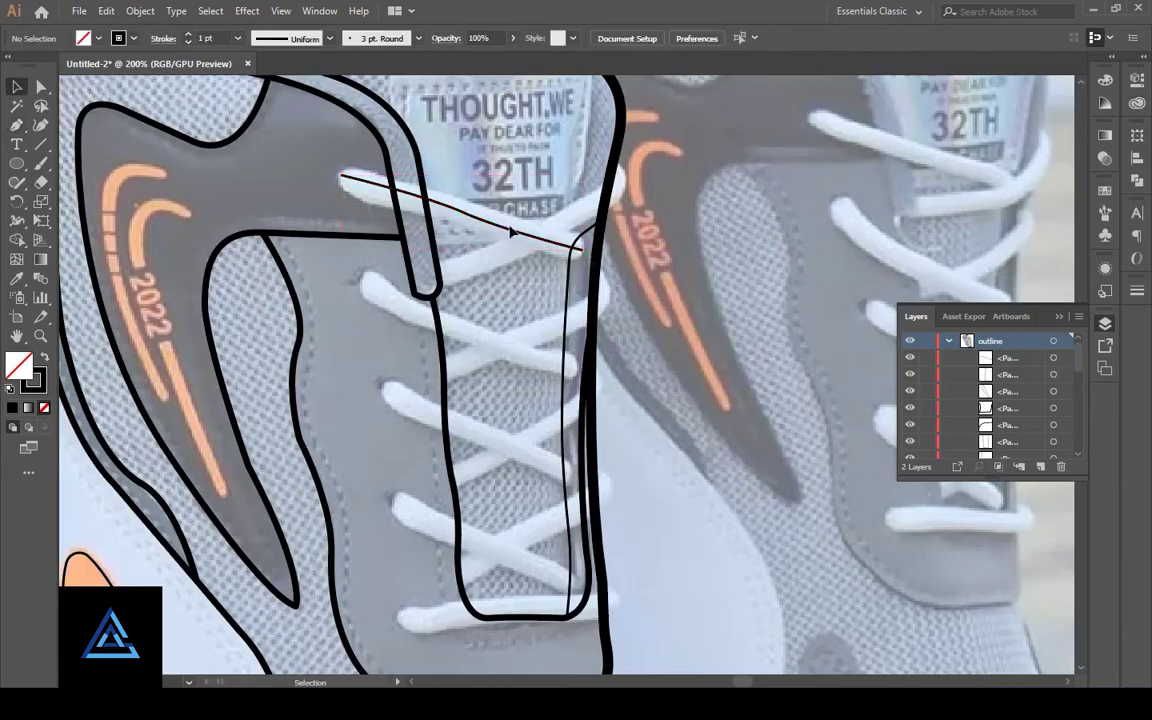
{"action": "left_click", "coordinate": [186, 35]}
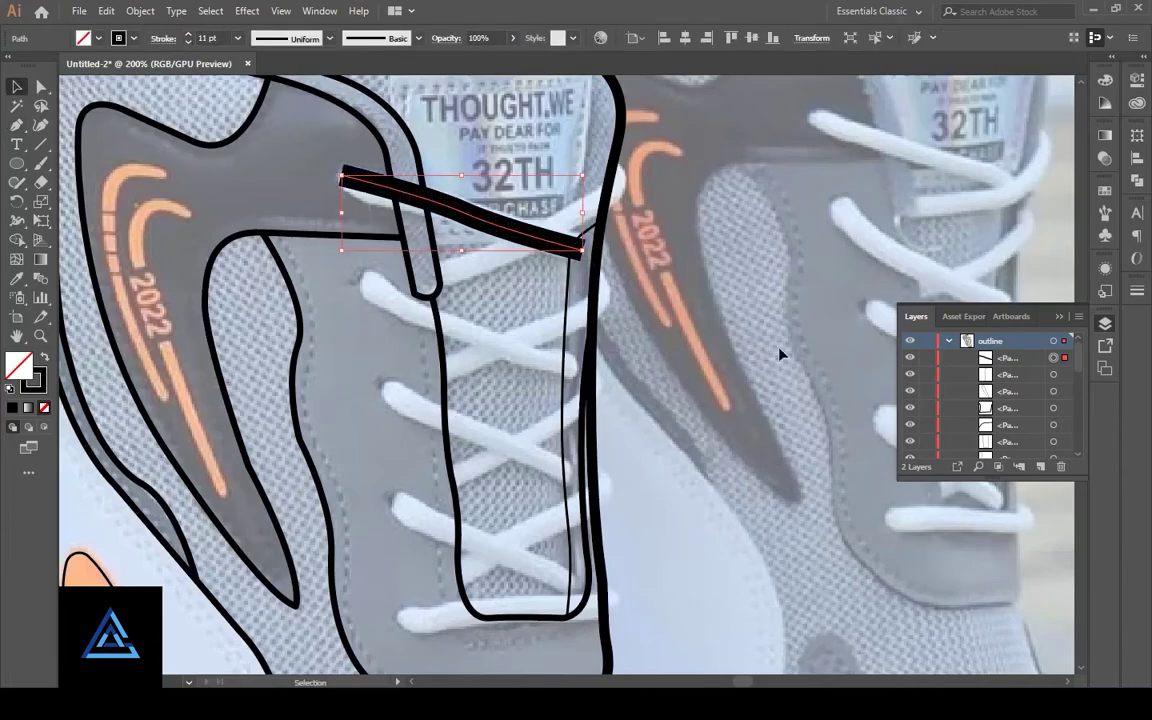
{"action": "left_click", "coordinate": [1137, 290]}
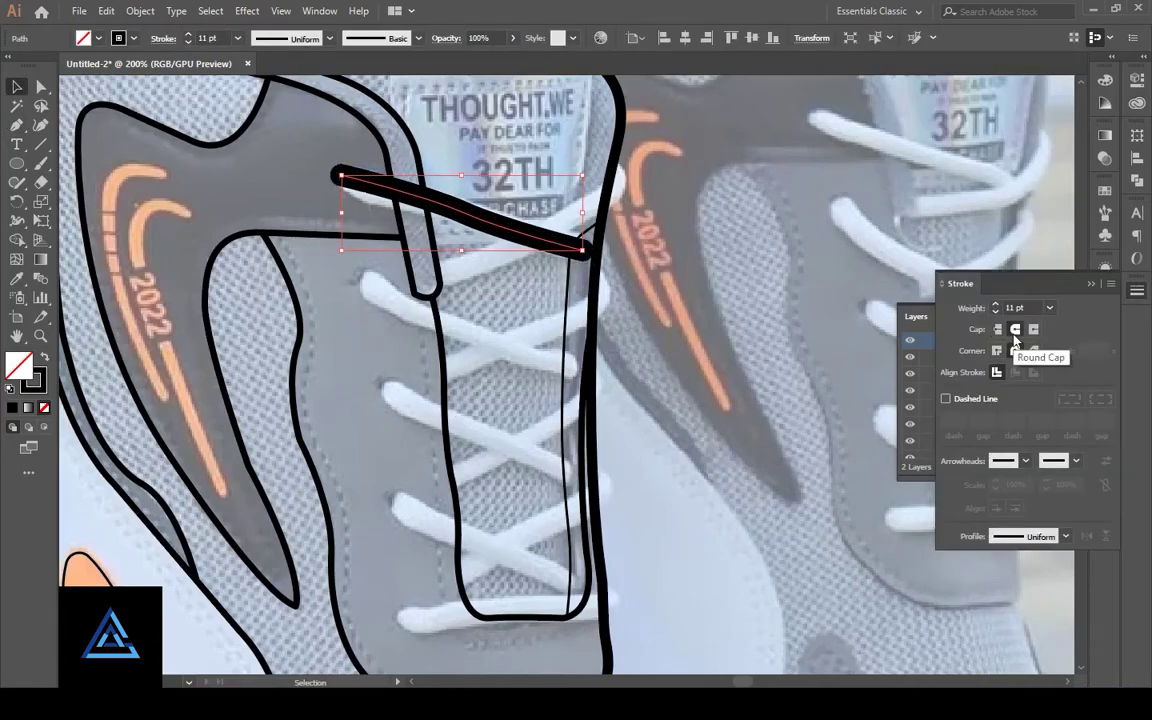
{"action": "left_click", "coordinate": [491, 258]}
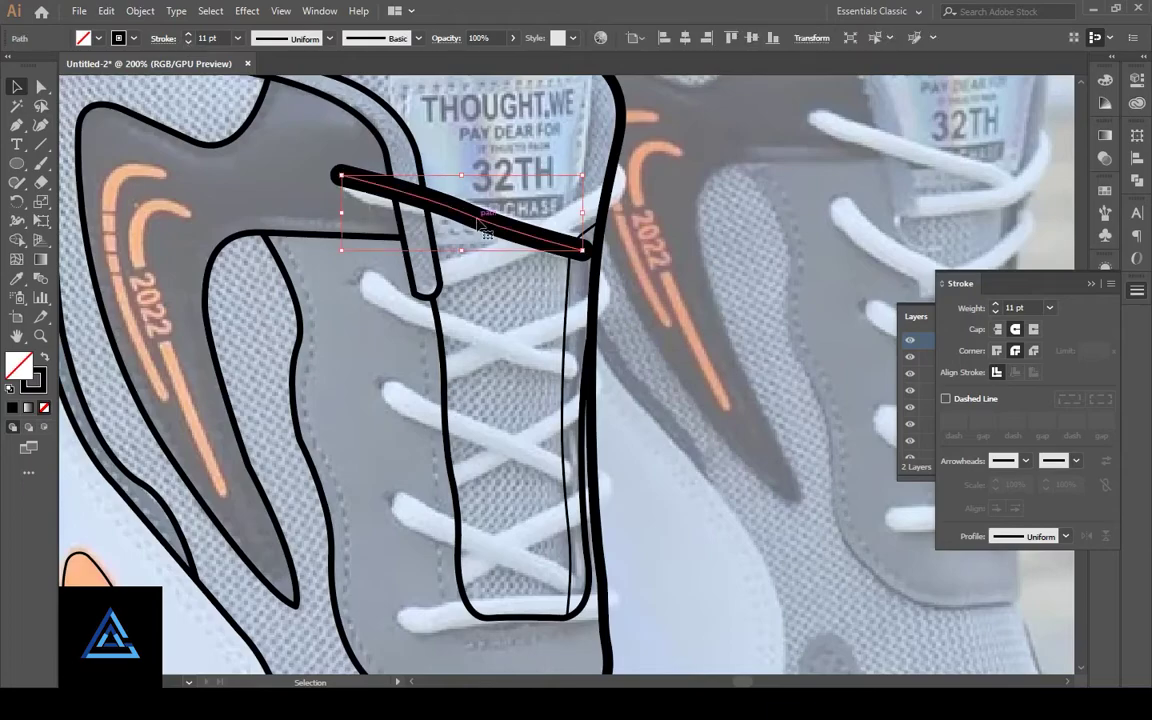
{"action": "mouse_move", "coordinate": [480, 223]}
{"action": "left_mouse_down"}
{"action": "mouse_move", "coordinate": [490, 235]}
{"action": "mouse_move", "coordinate": [807, 241]}
{"action": "left_mouse_up"}
Step: End the top lace at the tongue edge and draw a curved crossing lace right to left
{"action": "key", "text": "p"}
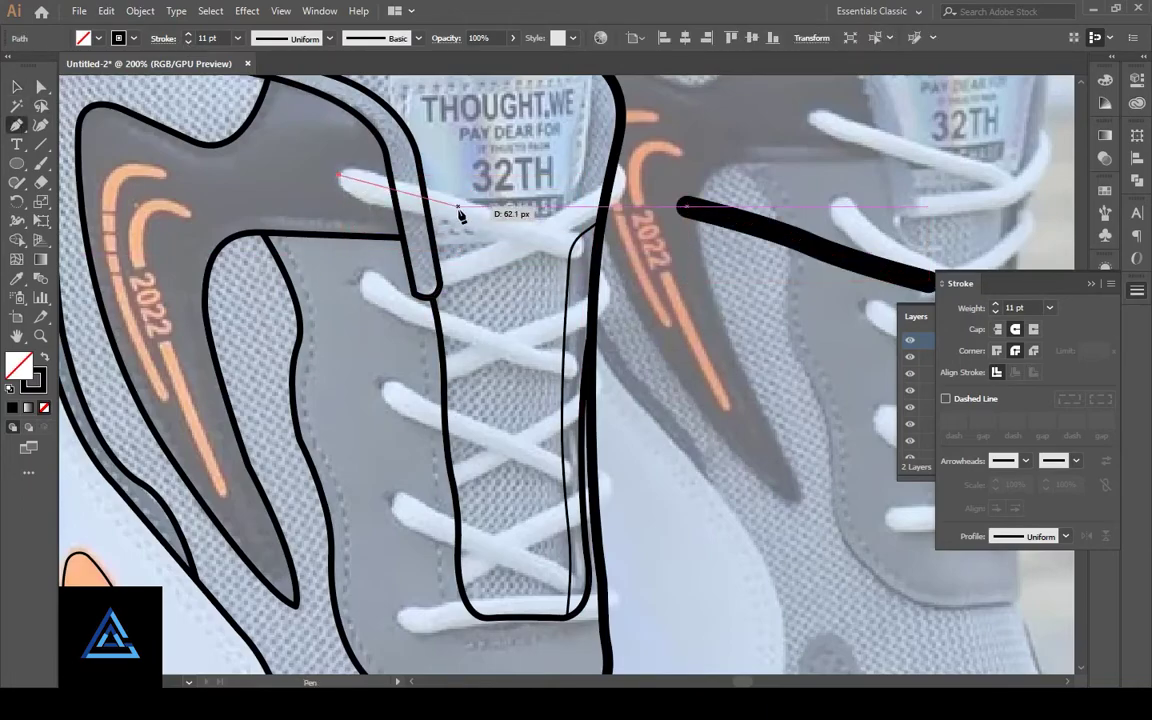
{"action": "left_click", "coordinate": [582, 250]}
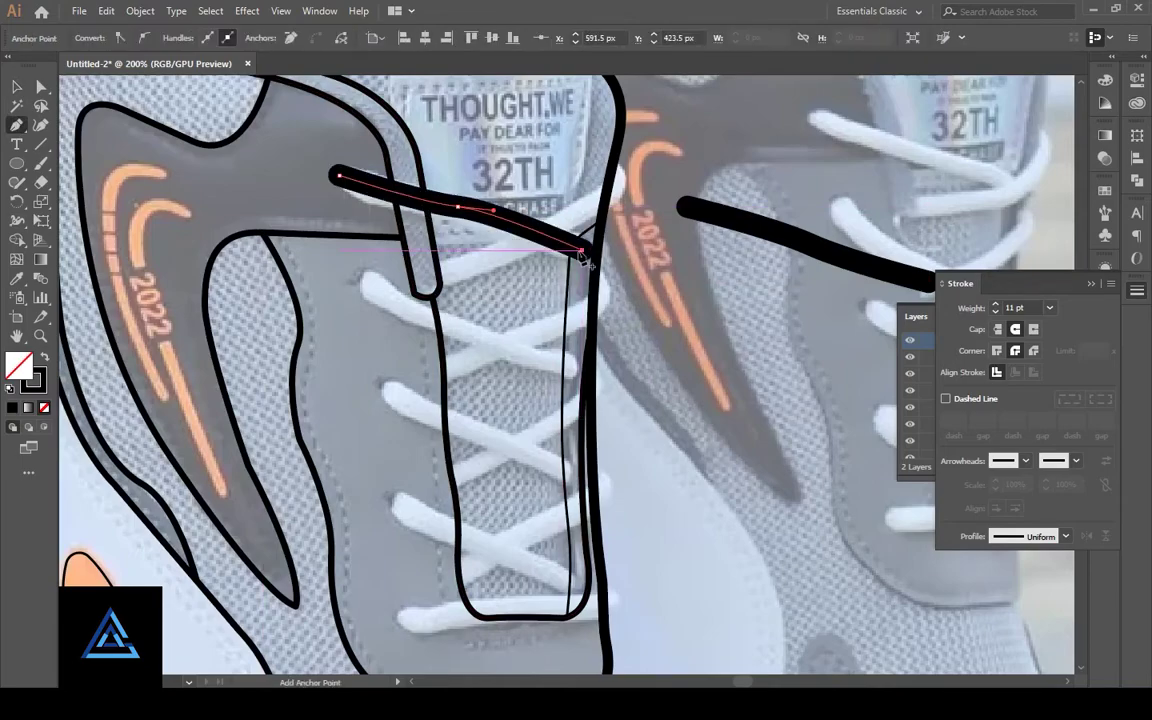
{"action": "key", "text": "Escape"}
{"action": "left_click", "coordinate": [610, 166]}
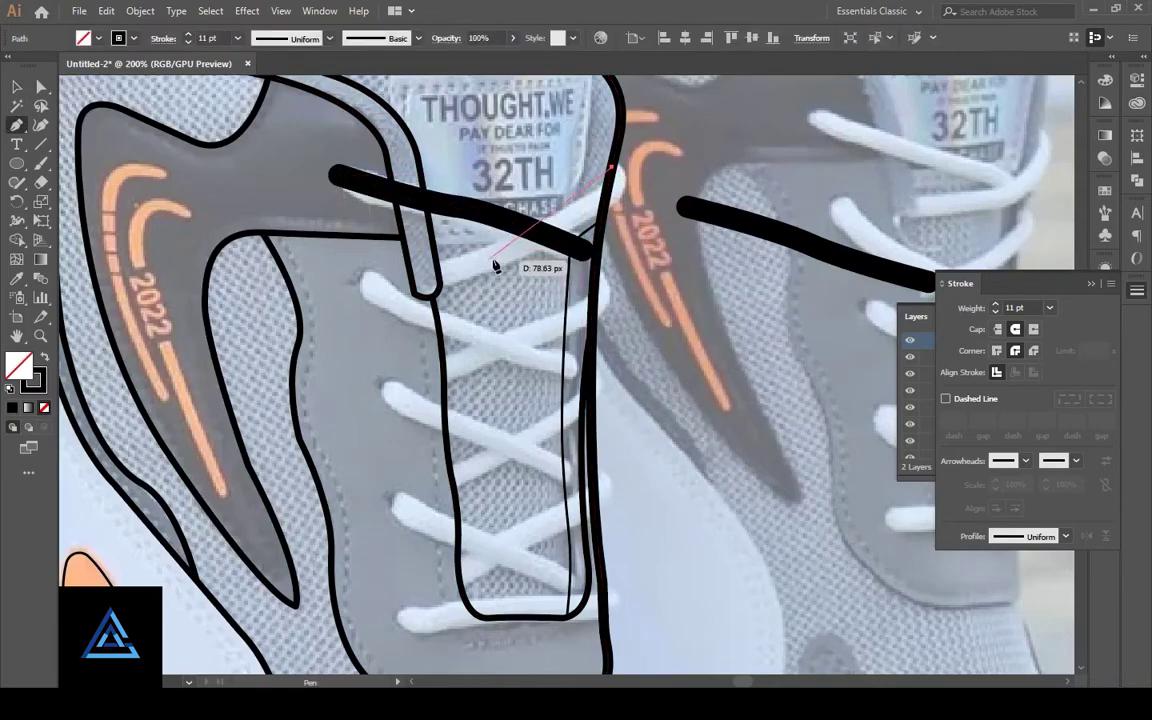
{"action": "left_click_drag", "start_coordinate": [555, 224], "coordinate": [485, 243]}
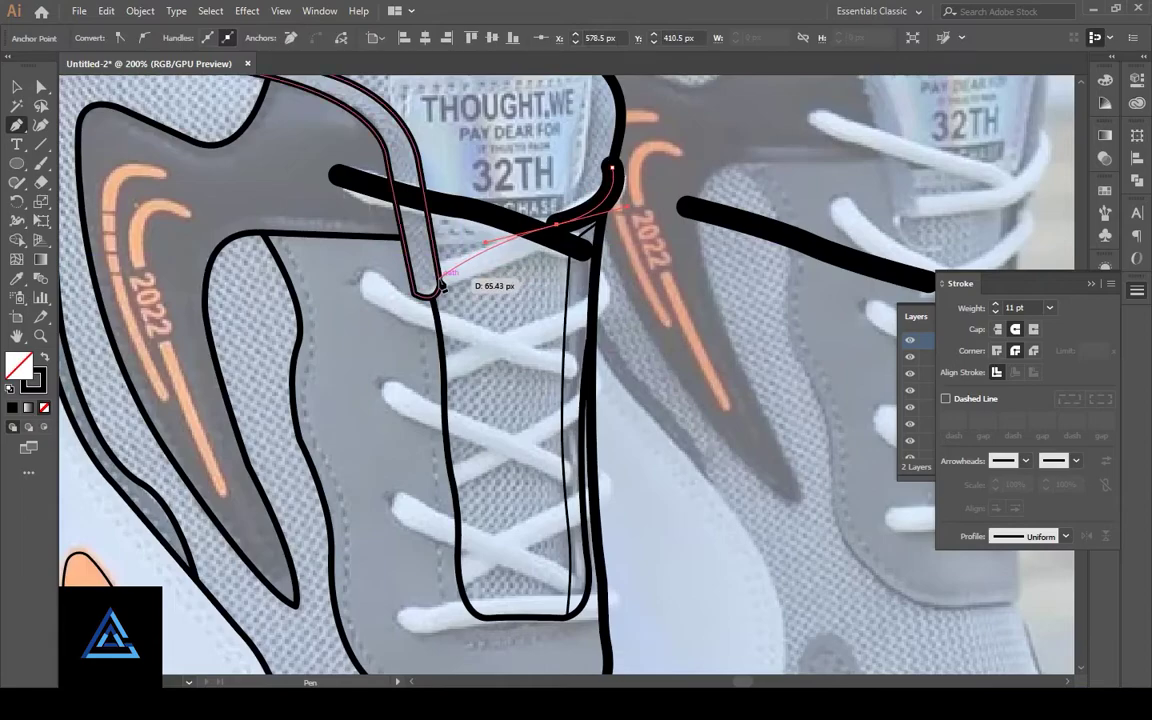
{"action": "left_click", "coordinate": [438, 273]}
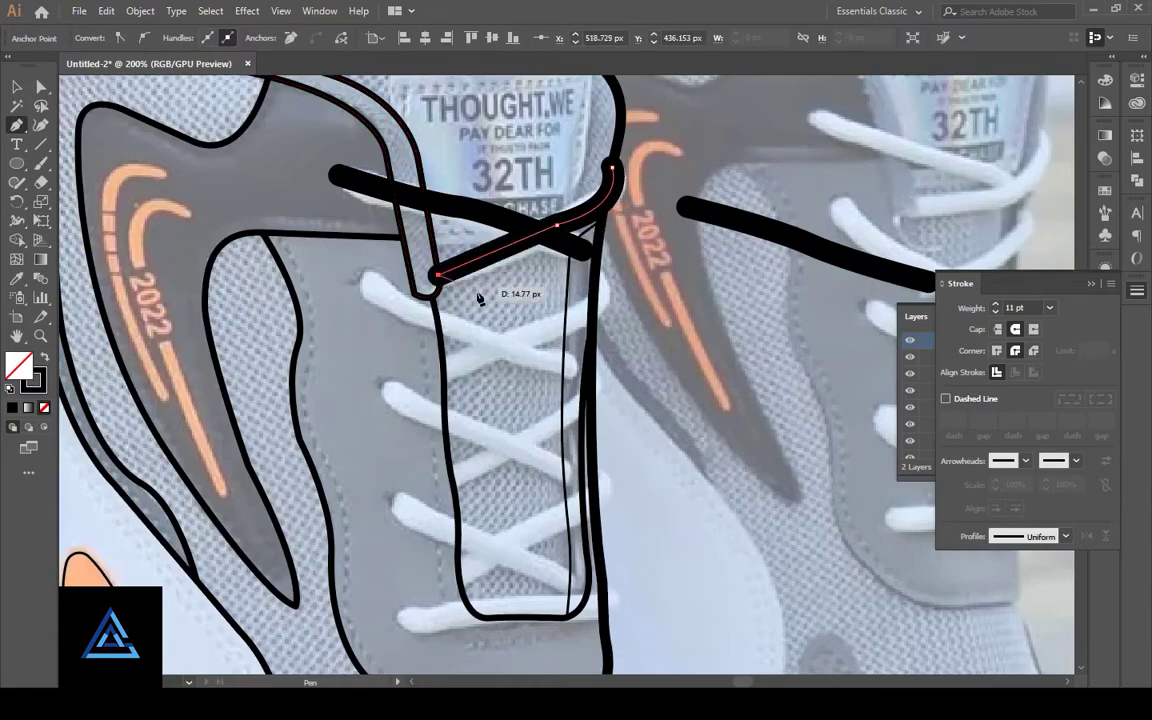
{"action": "key", "text": "Escape"}
Step: Undo a misplaced second lace and duplicate the crossing lace lower down the tongue
{"action": "left_click", "coordinate": [362, 276]}
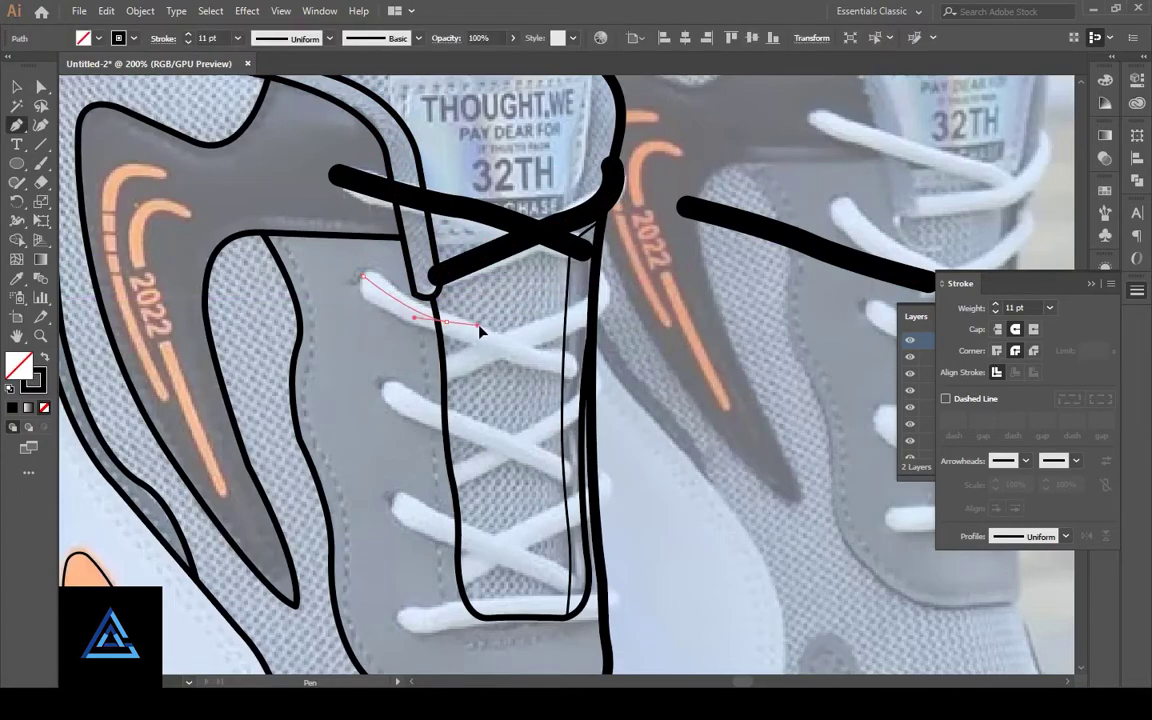
{"action": "mouse_move", "coordinate": [480, 331]}
{"action": "left_mouse_down"}
{"action": "mouse_move", "coordinate": [510, 360]}
{"action": "mouse_move", "coordinate": [612, 391]}
{"action": "left_mouse_up"}
{"action": "key", "text": "ctrl+z"}
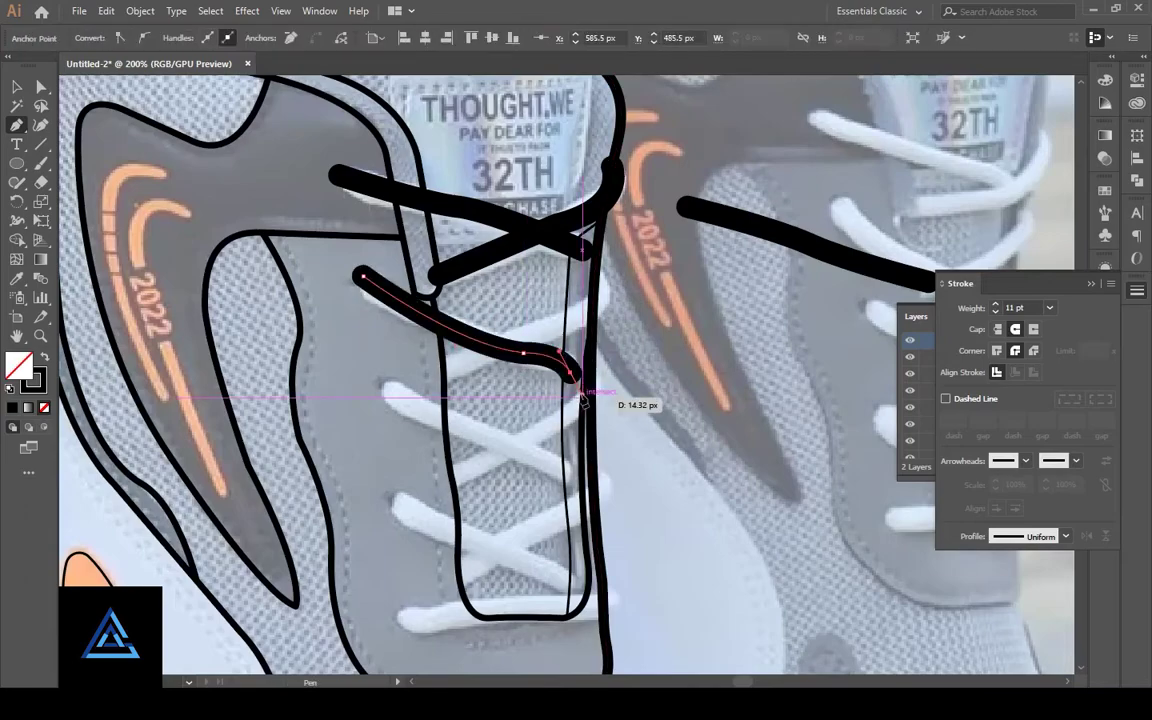
{"action": "key", "text": "Escape"}
{"action": "key", "text": "v"}
{"action": "left_click_drag", "start_coordinate": [518, 248], "coordinate": [524, 346]}
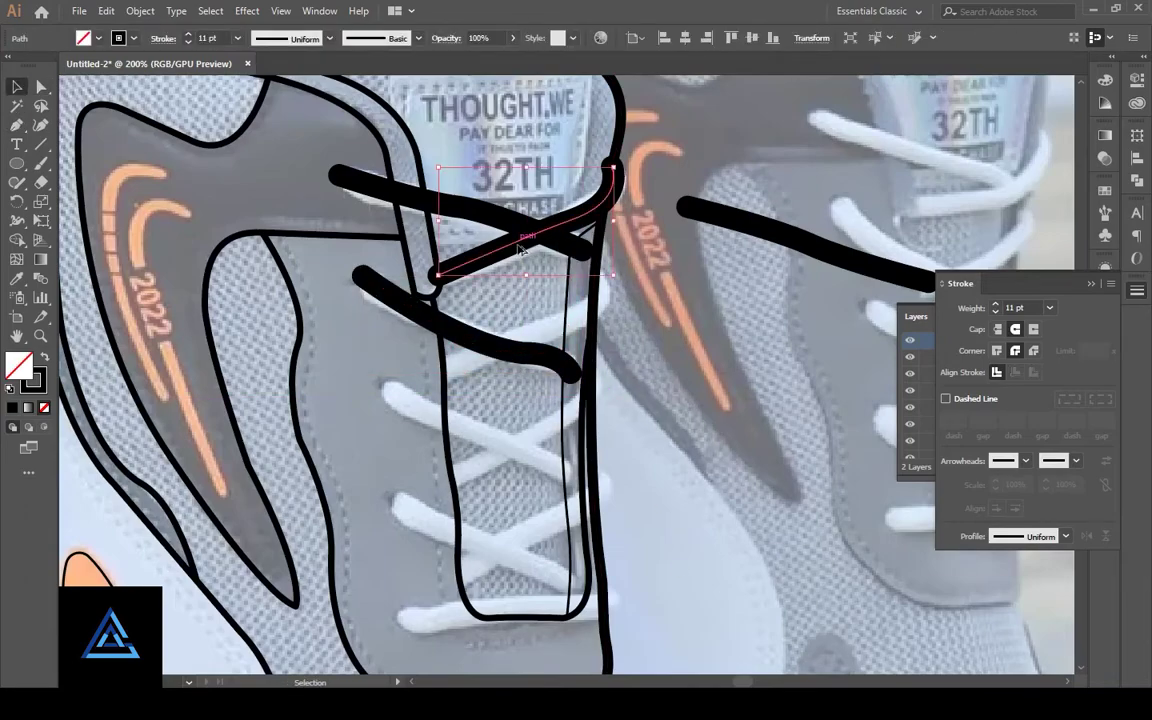
{"action": "left_click", "coordinate": [600, 305]}
{"action": "scroll", "coordinate": [590, 298], "scroll_direction": "down", "scroll_amount": 3}
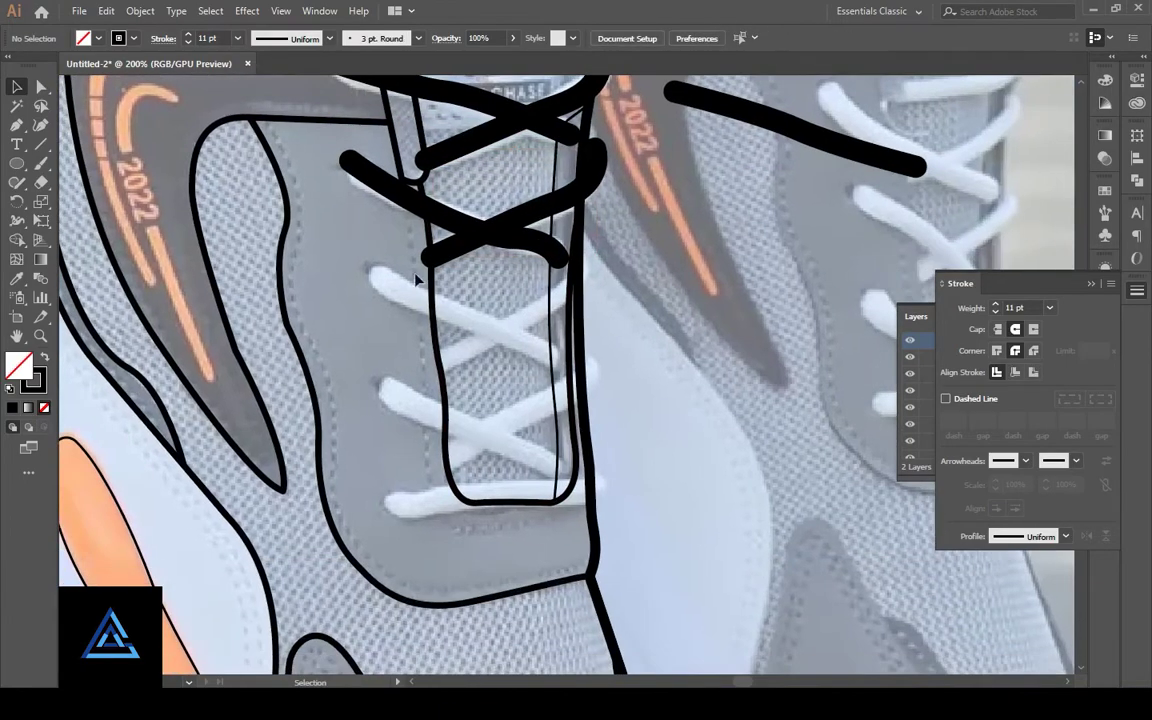
Step: Draw two more curved laces crisscrossing the tongue from left and from right
{"action": "key", "text": "p"}
{"action": "left_click", "coordinate": [370, 273]}
{"action": "left_click_drag", "start_coordinate": [483, 325], "coordinate": [518, 337]}
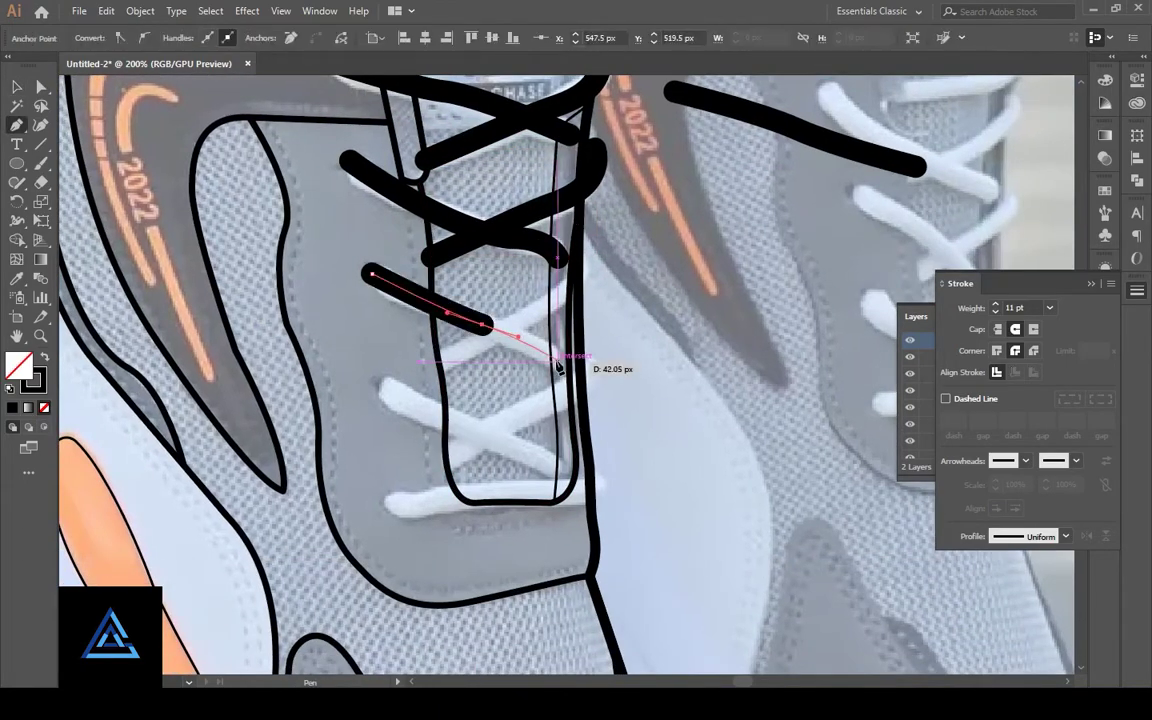
{"action": "key", "text": "Escape"}
{"action": "scroll", "coordinate": [489, 380], "scroll_direction": "down", "scroll_amount": 1}
{"action": "left_click", "coordinate": [552, 250]}
{"action": "left_click_drag", "start_coordinate": [420, 323], "coordinate": [355, 355]}
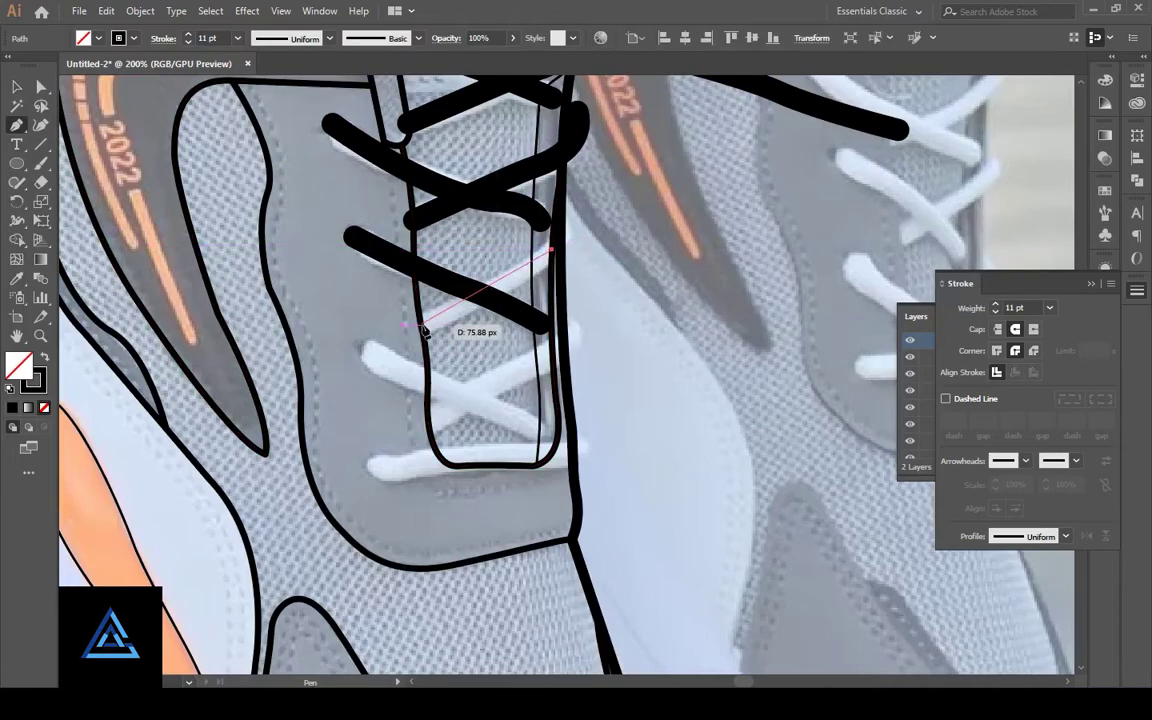
{"action": "key", "text": "Escape"}
Step: Add the last crossing laces and a horizontal bottom lace across the tongue
{"action": "left_click", "coordinate": [358, 345]}
{"action": "mouse_move", "coordinate": [467, 402]}
{"action": "left_mouse_down"}
{"action": "mouse_move", "coordinate": [540, 434]}
{"action": "mouse_move", "coordinate": [560, 410]}
{"action": "left_mouse_up"}
{"action": "key", "text": "Escape"}
{"action": "left_click", "coordinate": [420, 470]}
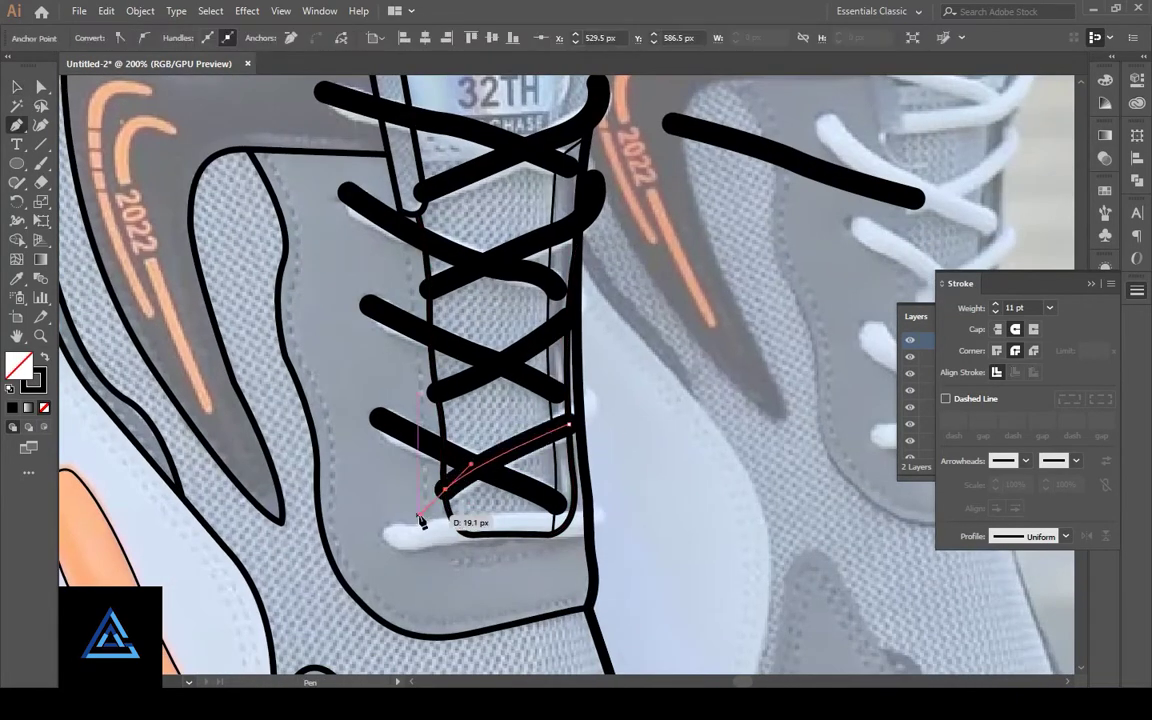
{"action": "key", "text": "p"}
{"action": "left_click", "coordinate": [360, 486]}
{"action": "left_click_drag", "start_coordinate": [432, 480], "coordinate": [459, 470]}
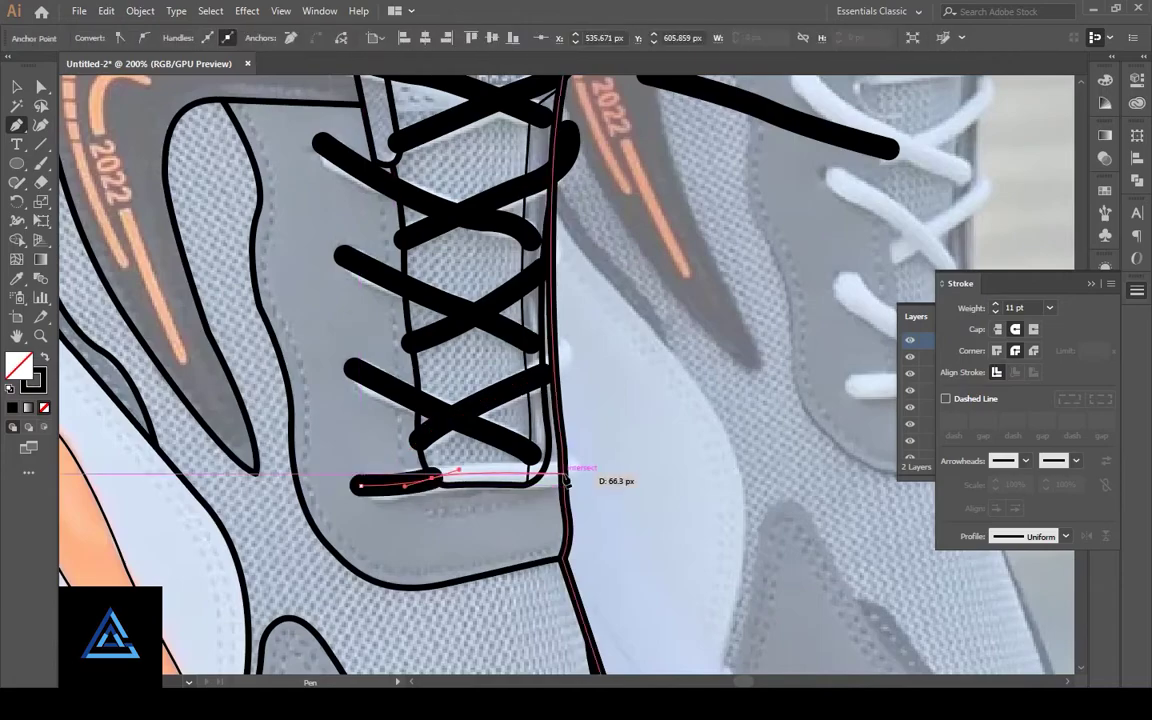
{"action": "left_click_drag", "start_coordinate": [565, 472], "coordinate": [578, 482]}
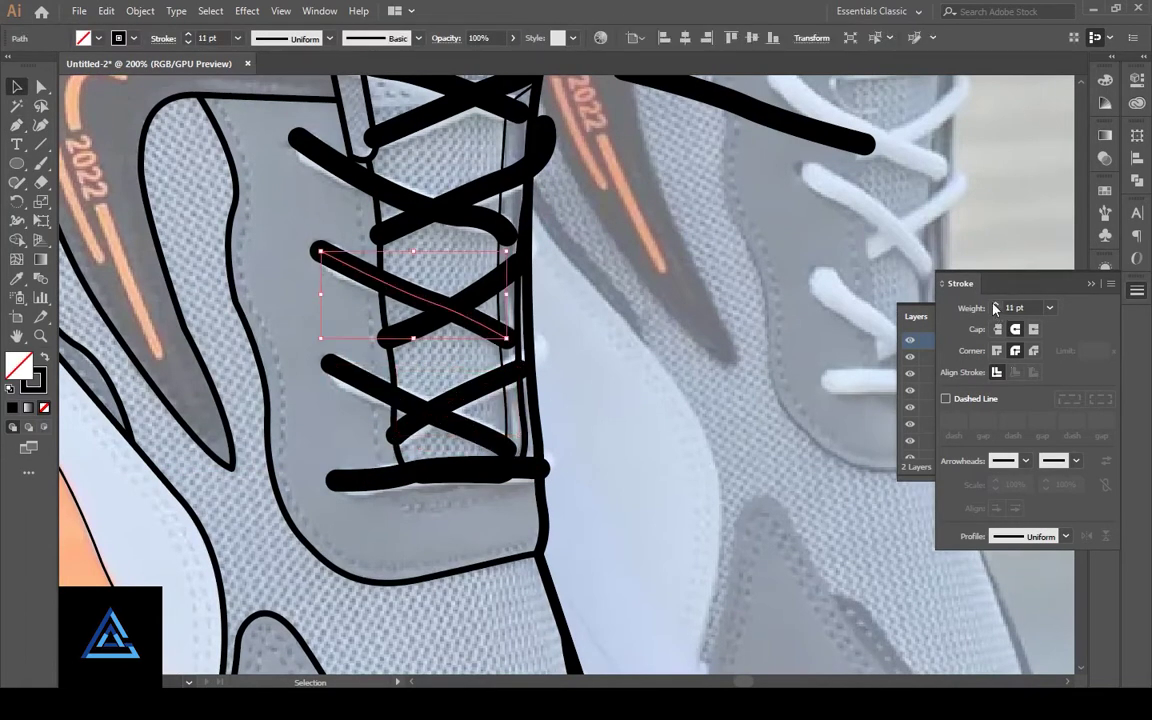
Step: Taper lace ends with the Width Tool, undoing the first attempt on the middle lace
{"action": "key", "text": "shift+w"}
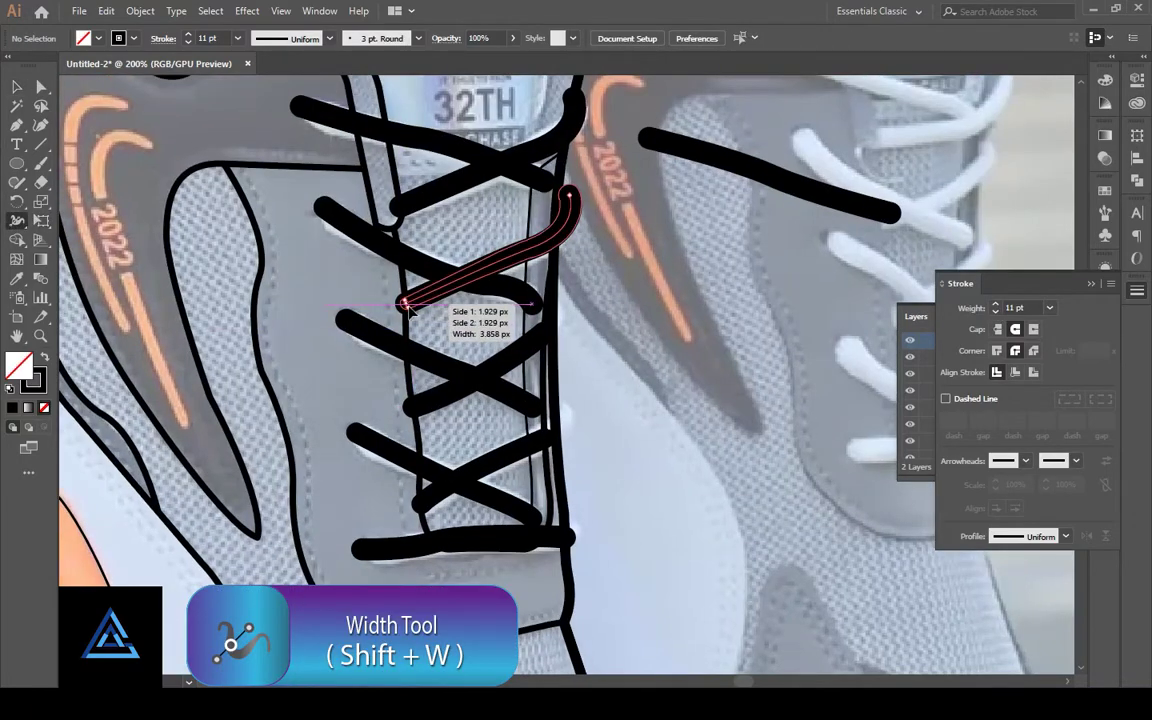
{"action": "left_click_drag", "start_coordinate": [532, 306], "coordinate": [540, 325]}
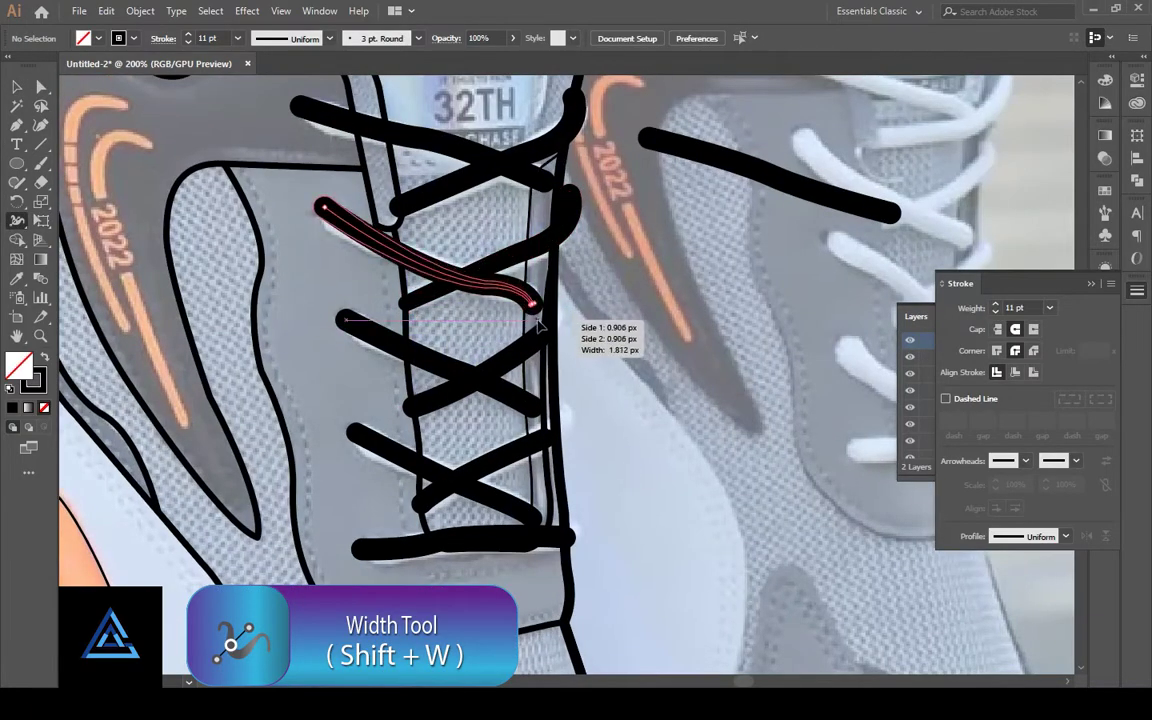
{"action": "key", "text": "ctrl+z"}
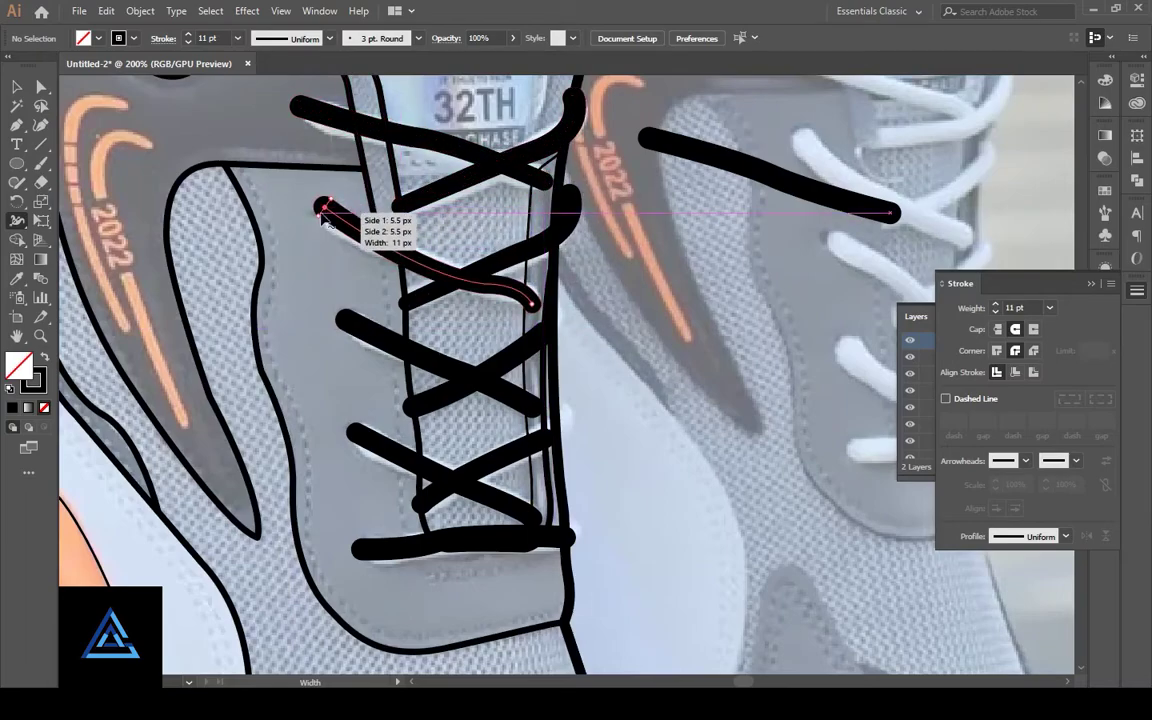
{"action": "left_click_drag", "start_coordinate": [322, 213], "coordinate": [324, 224]}
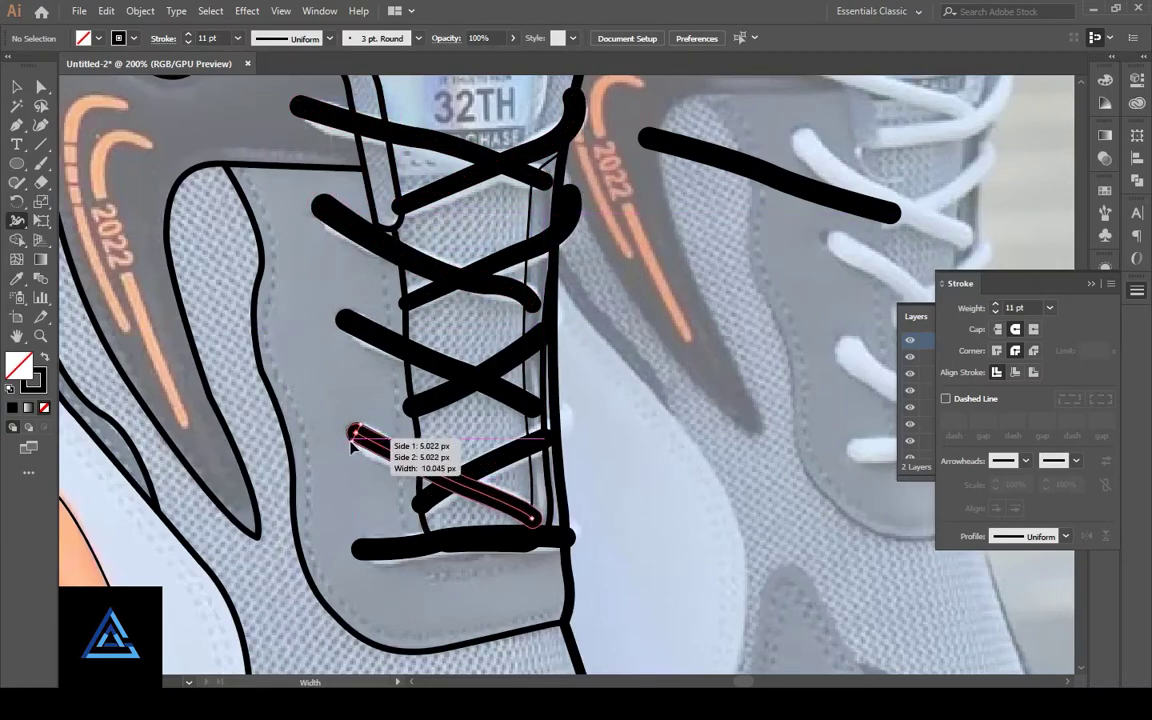
{"action": "left_click_drag", "start_coordinate": [352, 447], "coordinate": [353, 452]}
Step: Taper the top lace's left end to a 16.472 pt width profile below the label
{"action": "scroll", "coordinate": [514, 571], "scroll_direction": "down", "scroll_amount": 2}
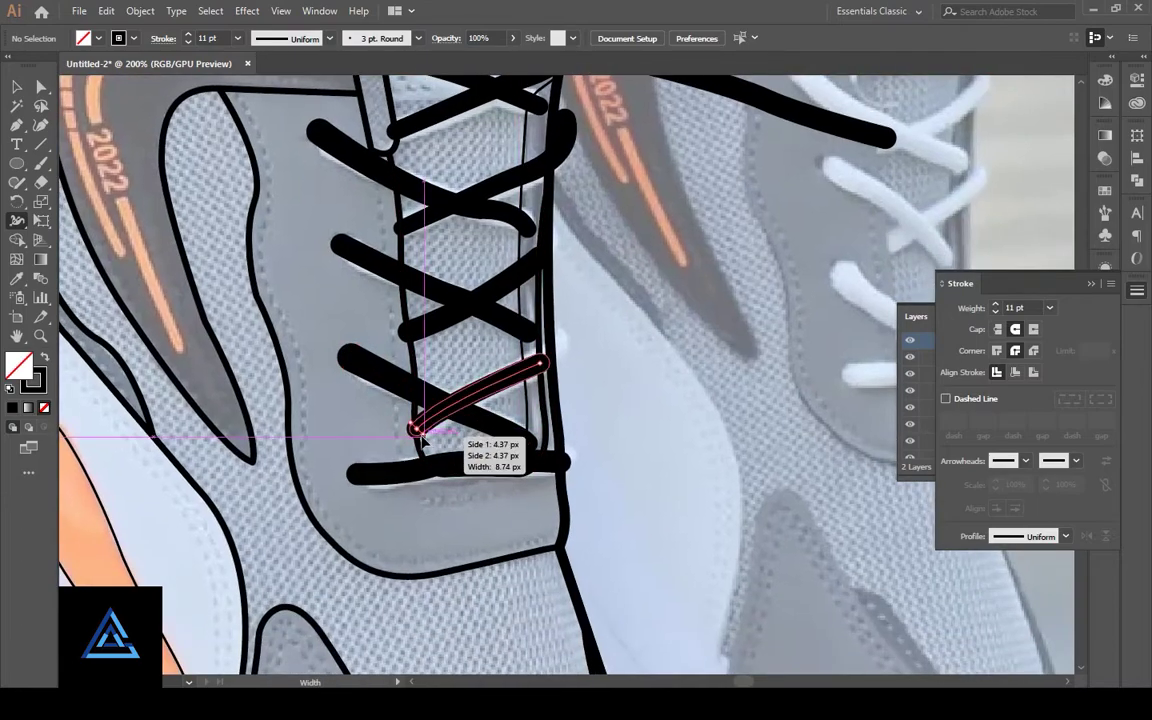
{"action": "scroll", "coordinate": [420, 440], "scroll_direction": "up", "scroll_amount": 1}
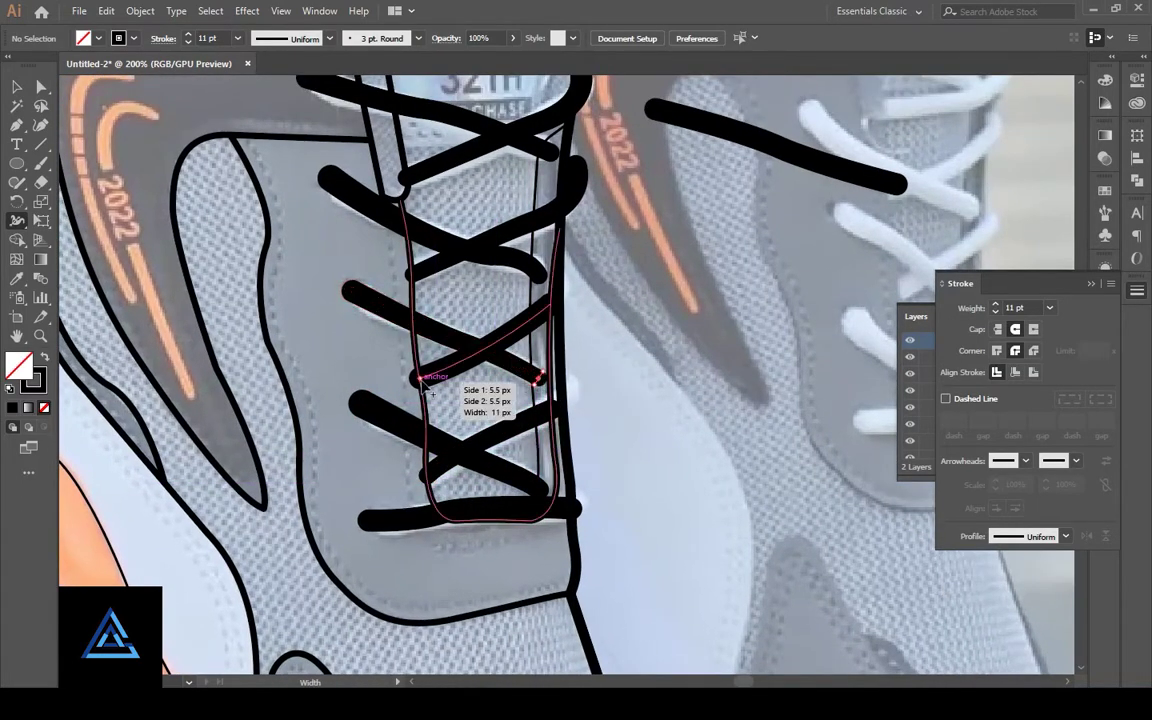
{"action": "left_click_drag", "start_coordinate": [448, 300], "coordinate": [485, 493]}
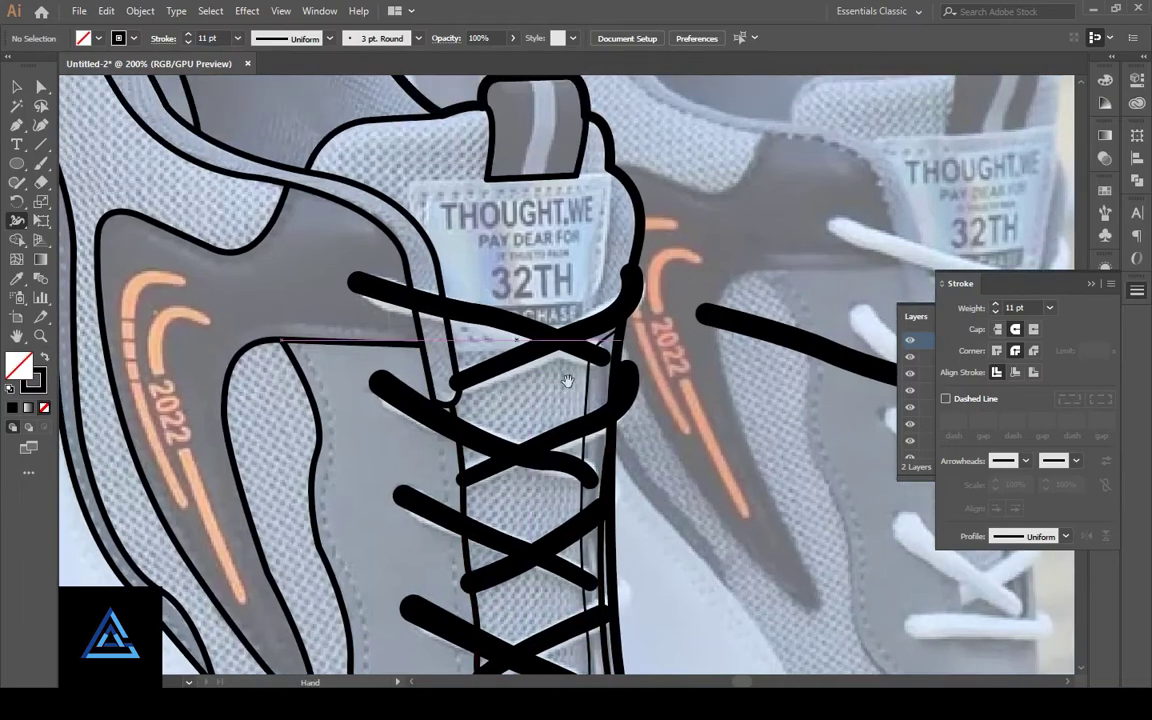
{"action": "left_click_drag", "start_coordinate": [600, 355], "coordinate": [601, 368]}
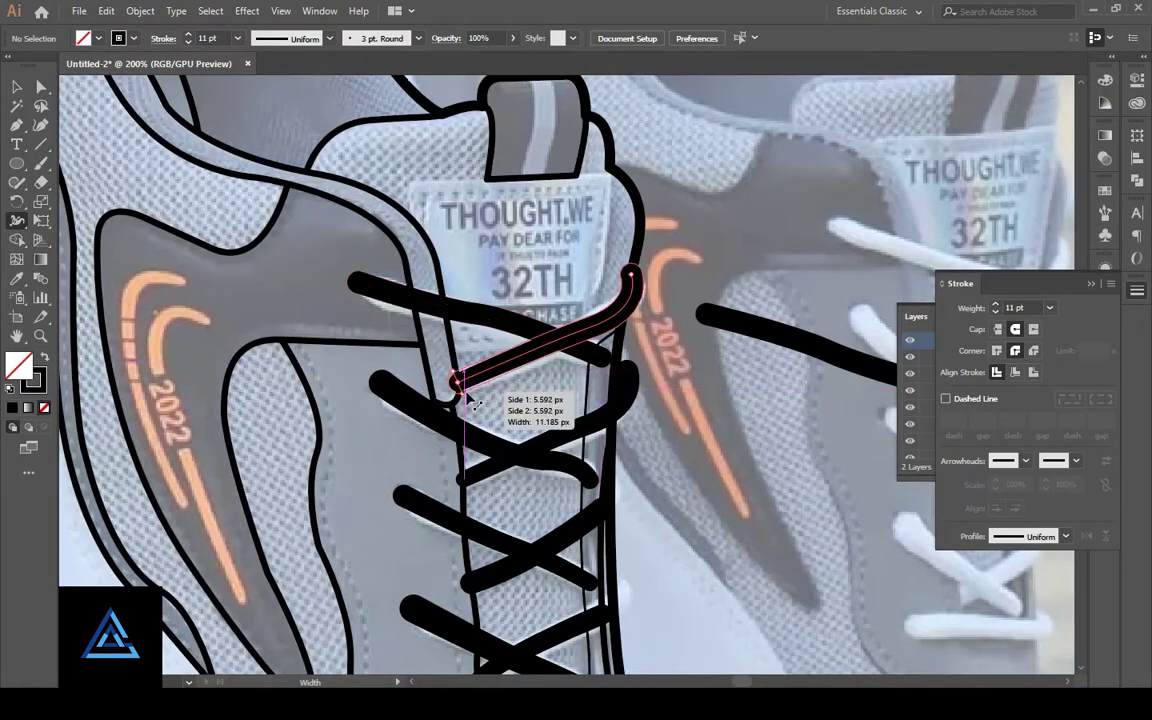
{"action": "left_click_drag", "start_coordinate": [462, 395], "coordinate": [457, 386]}
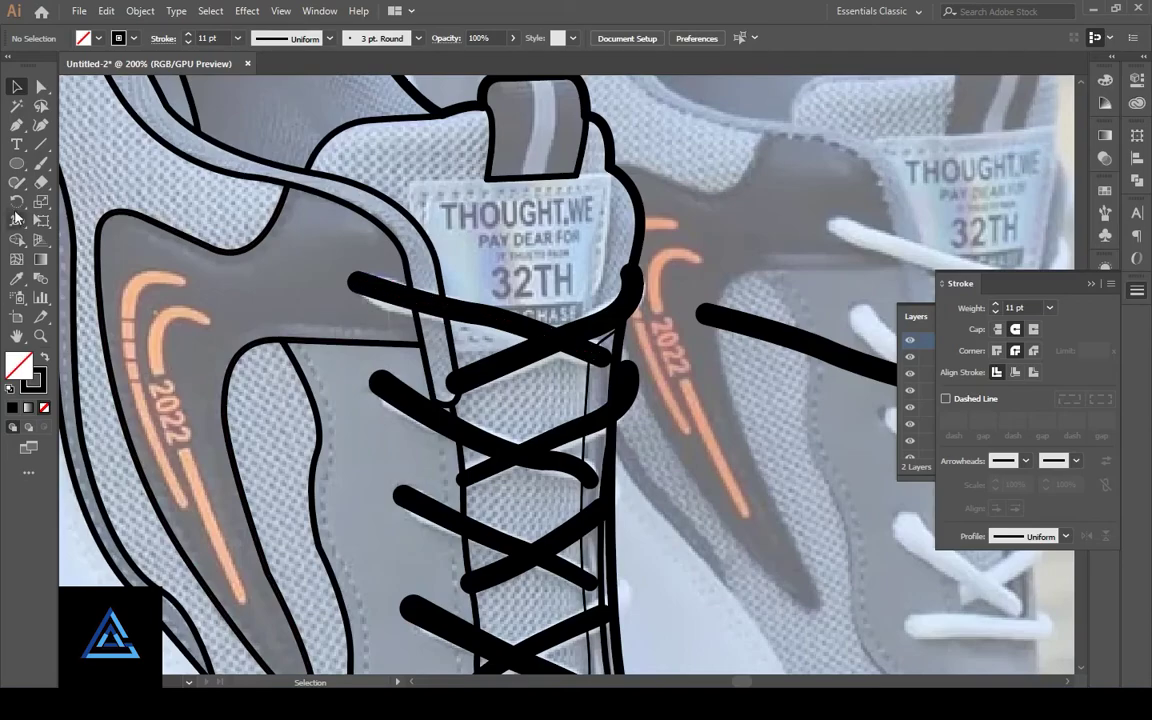
{"action": "left_click_drag", "start_coordinate": [352, 300], "coordinate": [350, 298]}
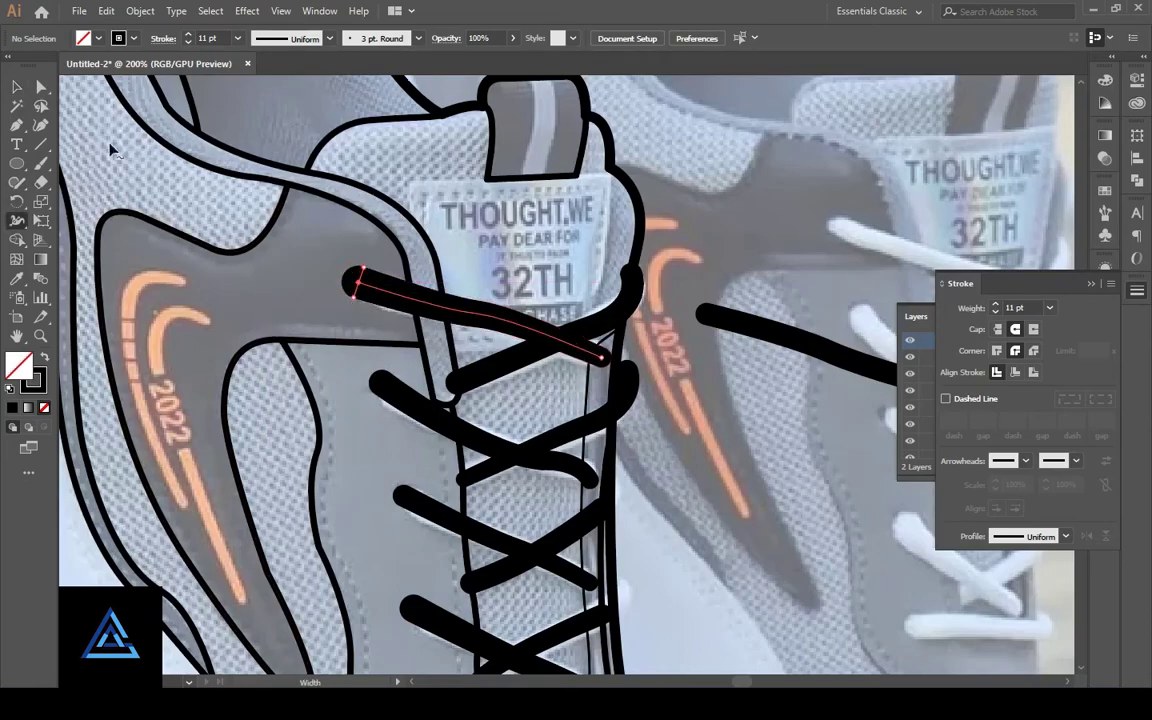
{"action": "left_click", "coordinate": [370, 289]}
{"action": "key", "text": "a"}
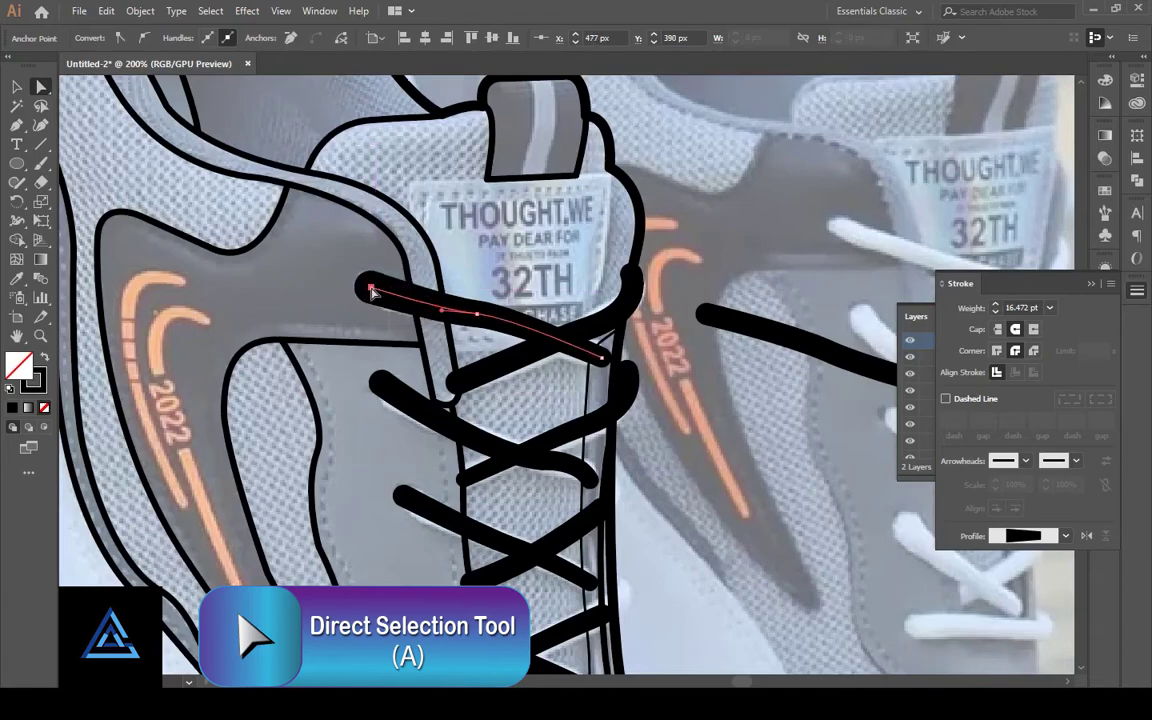
Step: Drag the endpoint anchors of the lower and diagonal laces onto the tongue edges
{"action": "left_click_drag", "start_coordinate": [380, 388], "coordinate": [400, 410]}
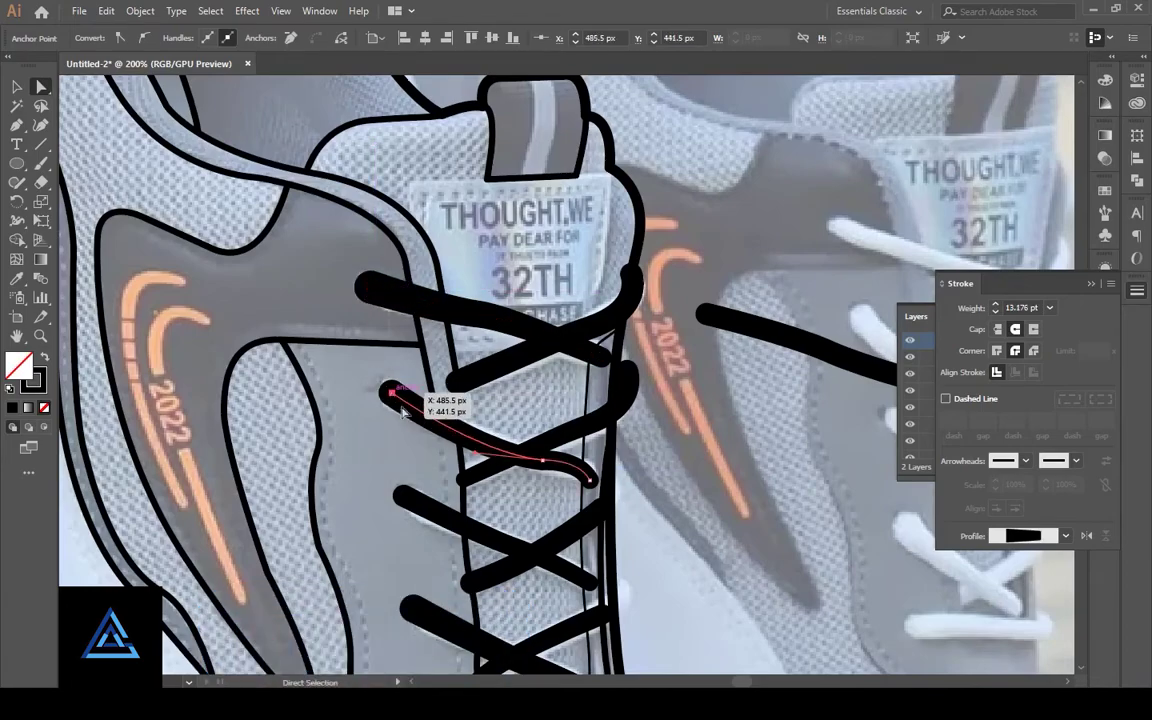
{"action": "scroll", "coordinate": [420, 380], "scroll_direction": "down", "scroll_amount": 3}
{"action": "left_click", "coordinate": [455, 376]}
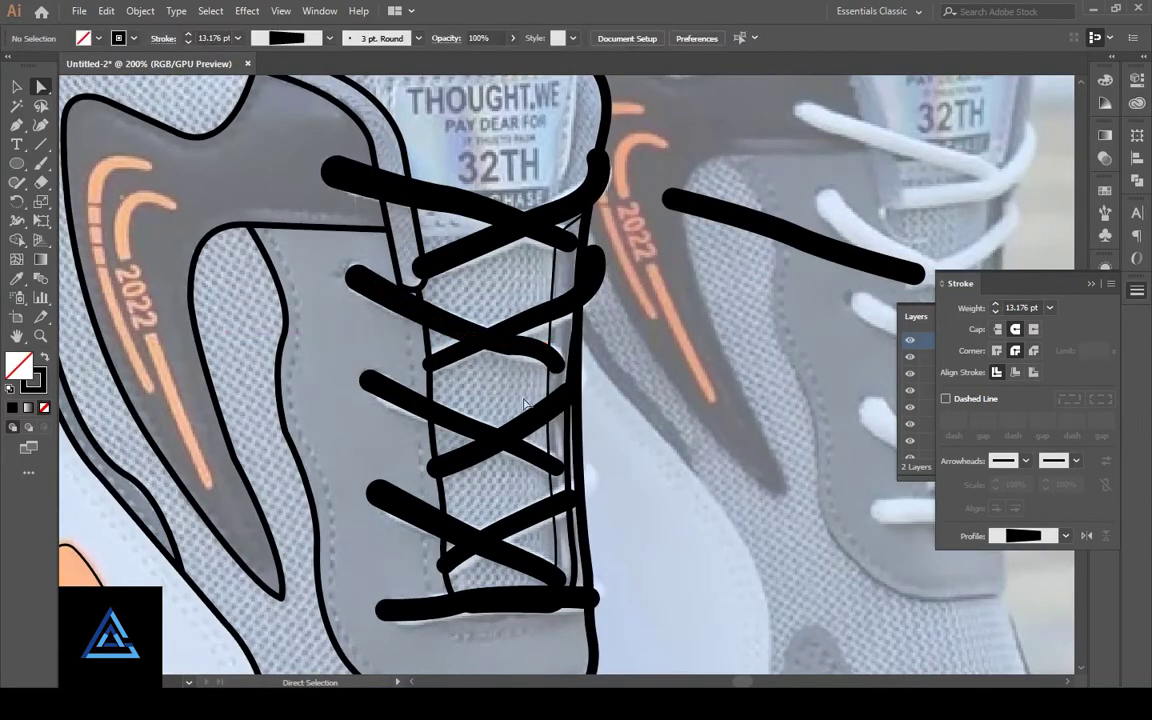
{"action": "left_click_drag", "start_coordinate": [455, 378], "coordinate": [471, 341]}
{"action": "left_click", "coordinate": [553, 284]}
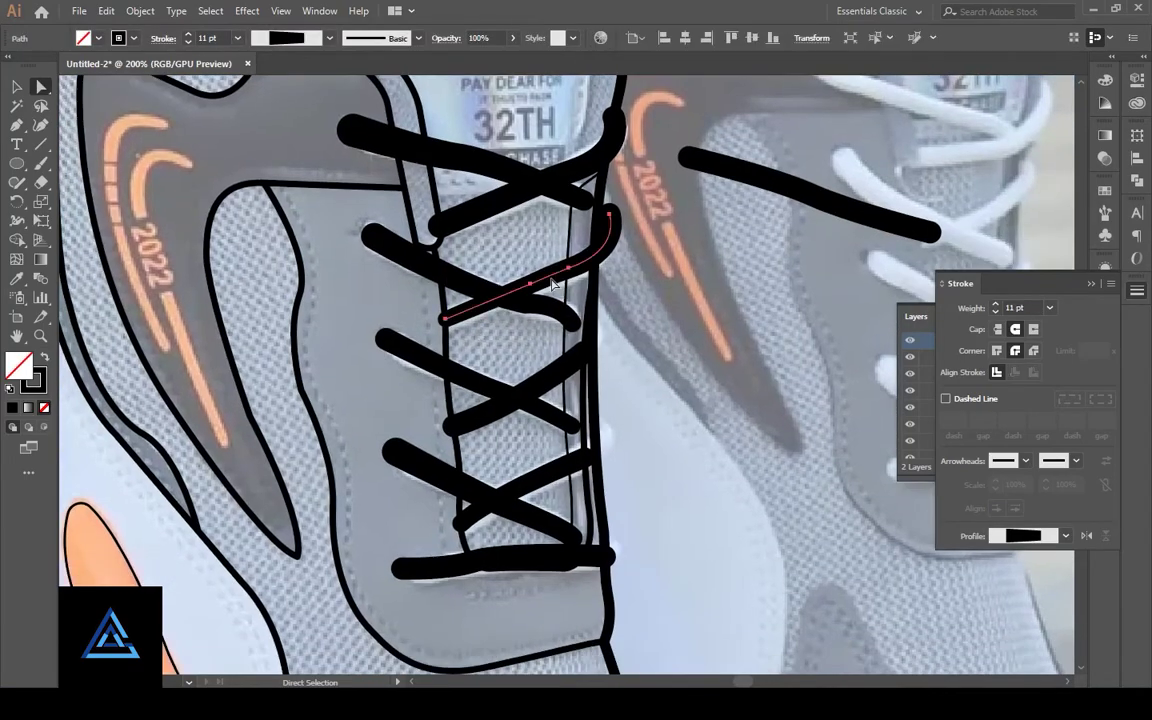
{"action": "scroll", "coordinate": [400, 330], "scroll_direction": "down", "scroll_amount": 1}
{"action": "left_click_drag", "start_coordinate": [393, 318], "coordinate": [392, 321]}
{"action": "scroll", "coordinate": [410, 370], "scroll_direction": "down", "scroll_amount": 2}
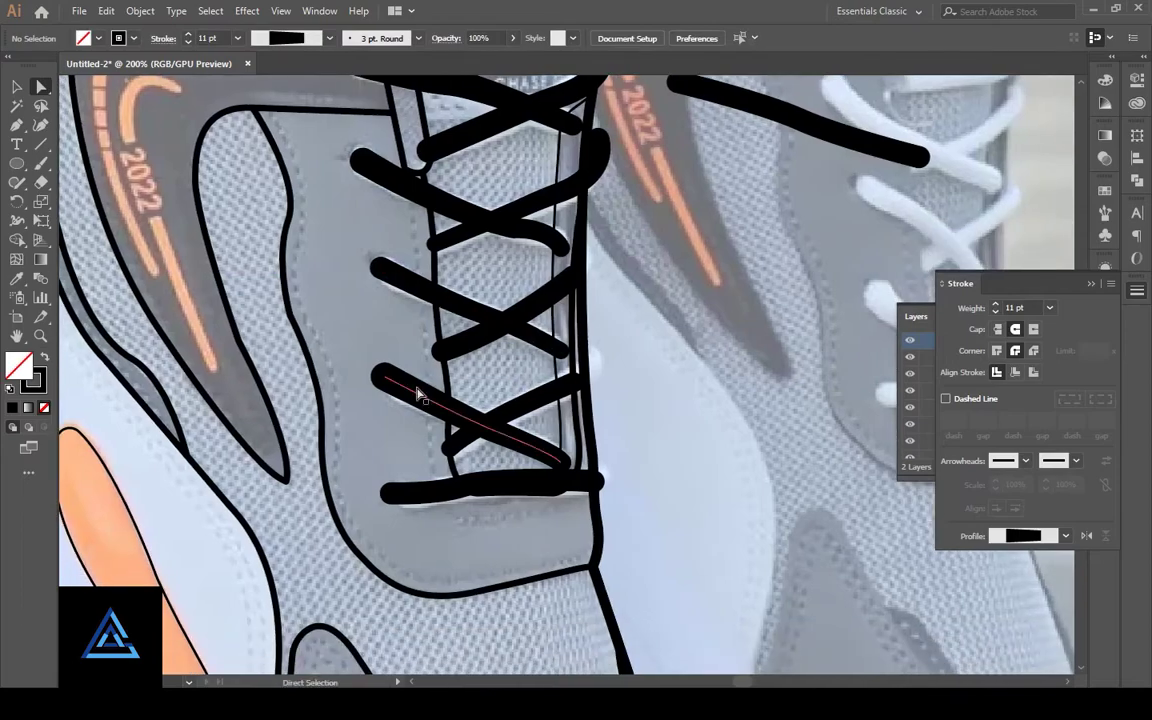
{"action": "left_click_drag", "start_coordinate": [392, 497], "coordinate": [390, 494]}
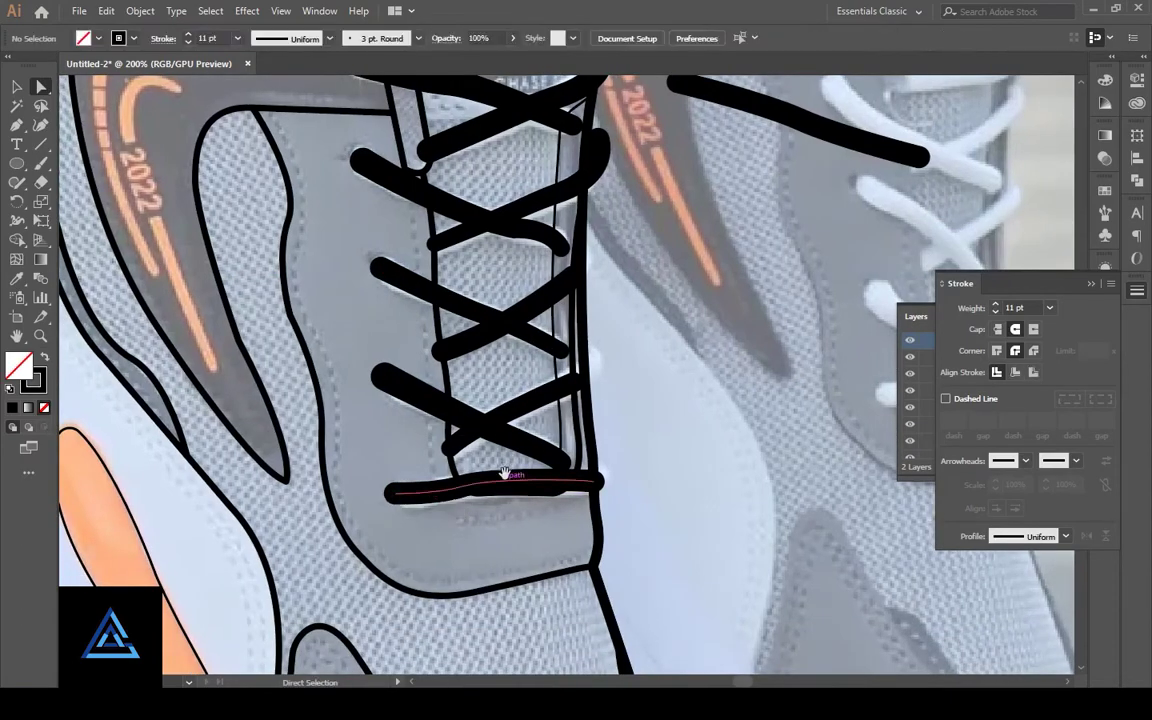
{"action": "mouse_move", "coordinate": [505, 473]}
{"action": "left_mouse_down"}
{"action": "mouse_move", "coordinate": [467, 525]}
{"action": "mouse_move", "coordinate": [517, 558]}
{"action": "left_mouse_up"}
Step: Offset the side panel outline by 8 px to create an inner seam line
{"action": "left_click", "coordinate": [262, 428]}
{"action": "scroll", "coordinate": [265, 430], "scroll_direction": "down", "scroll_amount": 1}
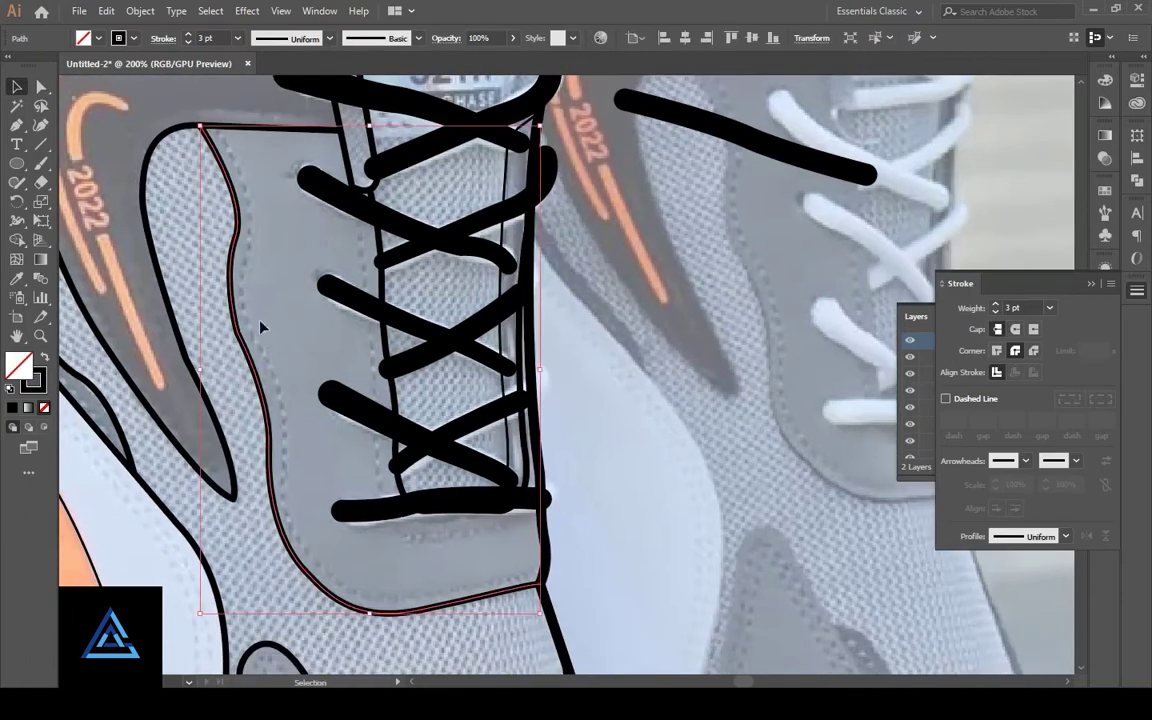
{"action": "key", "text": "a"}
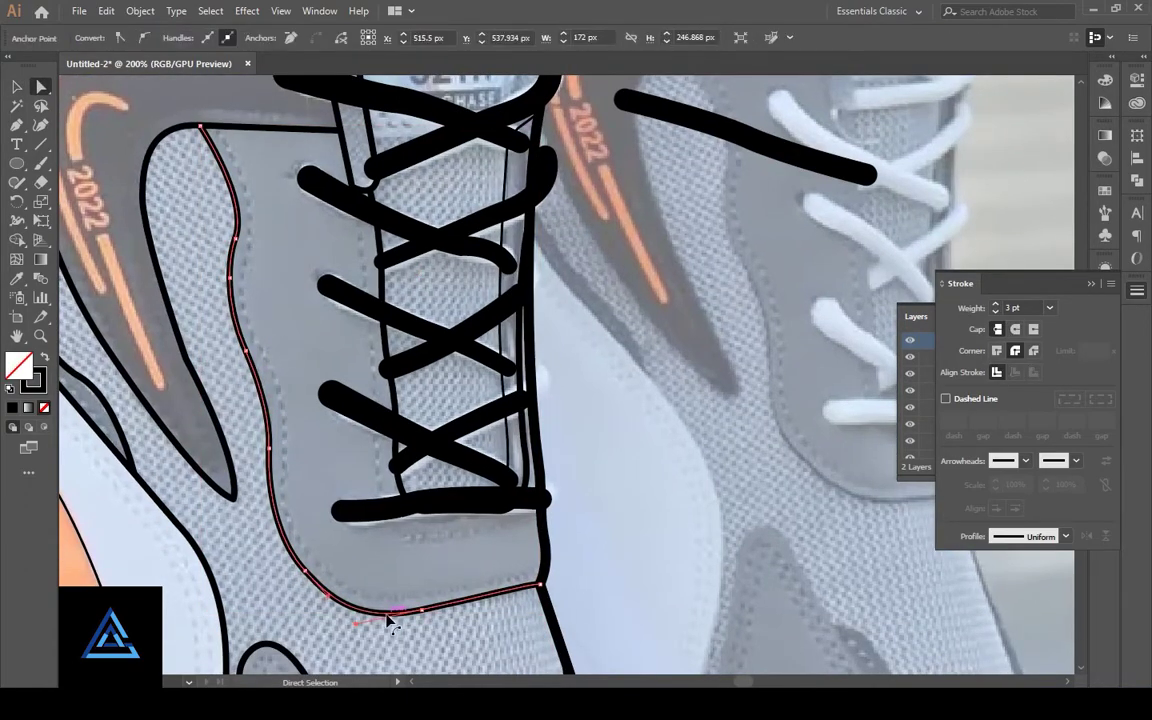
{"action": "key", "text": "v"}
{"action": "left_click", "coordinate": [62, 95]}
{"action": "left_click", "coordinate": [236, 240]}
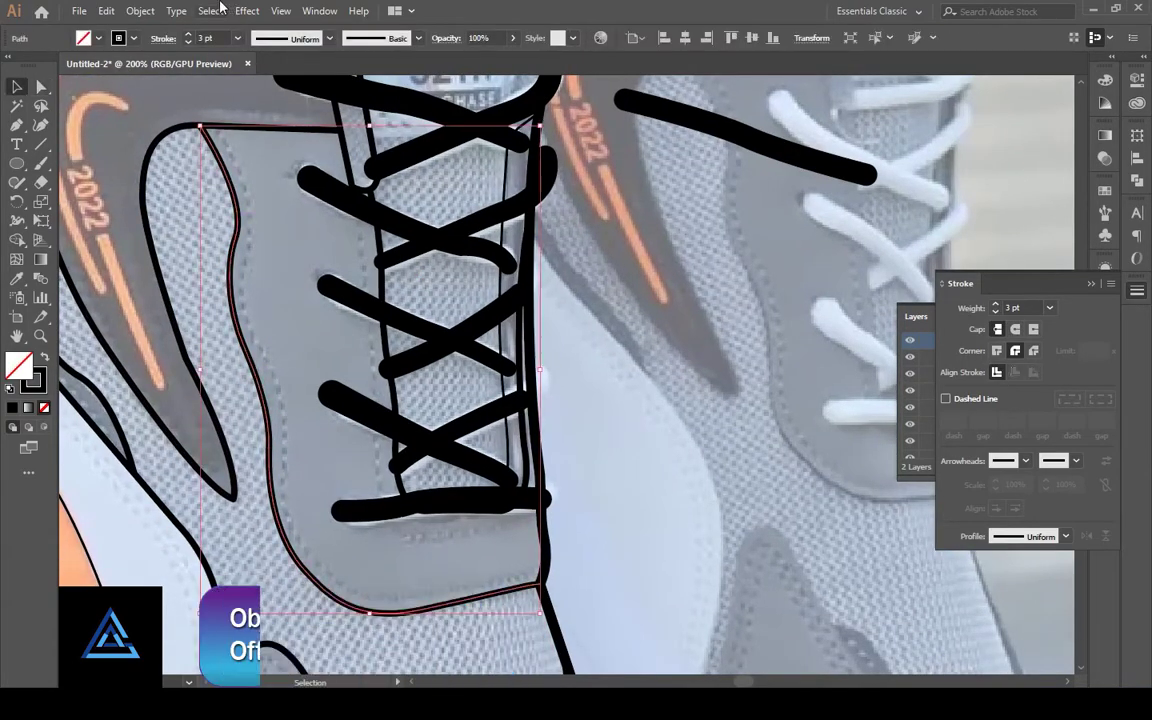
{"action": "left_click", "coordinate": [140, 10]}
{"action": "left_click", "coordinate": [395, 432]}
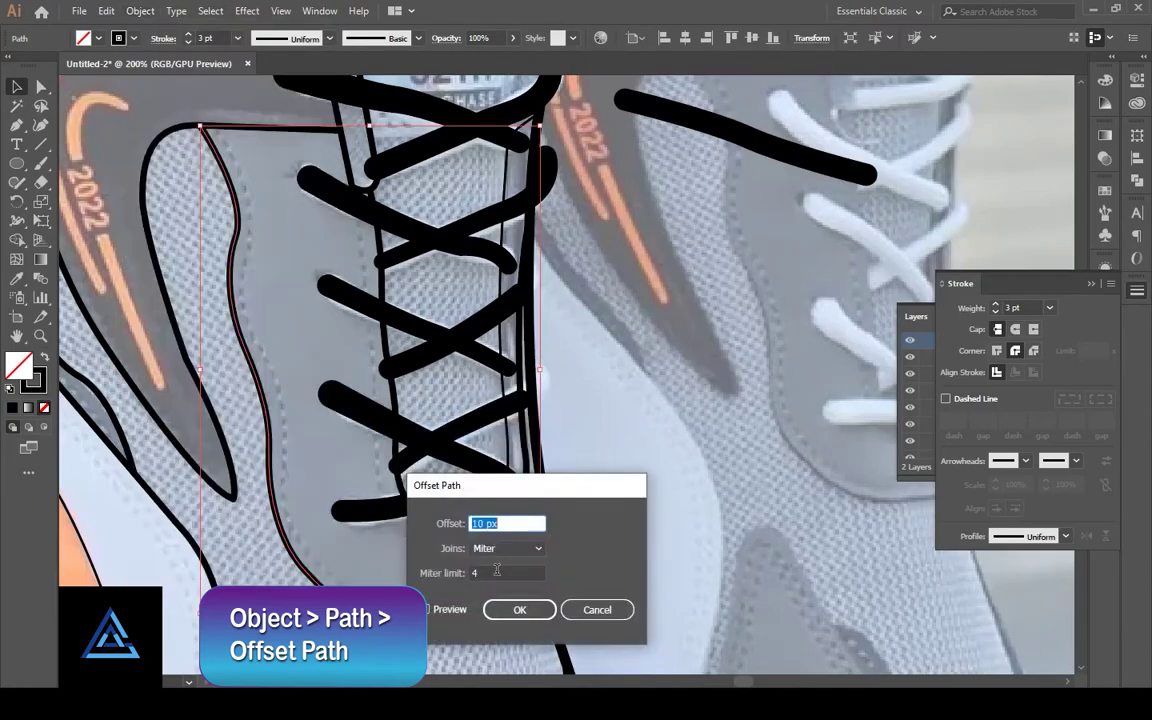
{"action": "left_click", "coordinate": [450, 610]}
{"action": "double_click", "coordinate": [485, 523]}
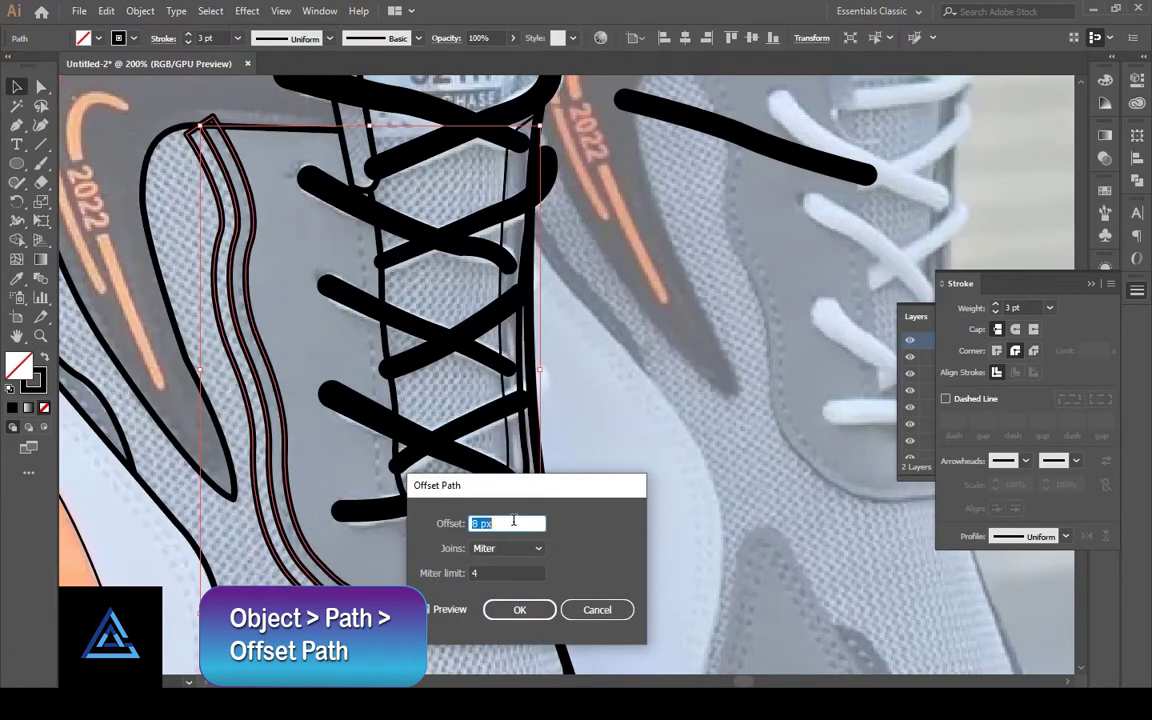
{"action": "left_click", "coordinate": [520, 610]}
Step: Delete the unwanted corner and inner segments of the 8 px offset line
{"action": "key", "text": "a"}
{"action": "scroll", "coordinate": [521, 614], "scroll_direction": "down", "scroll_amount": 2}
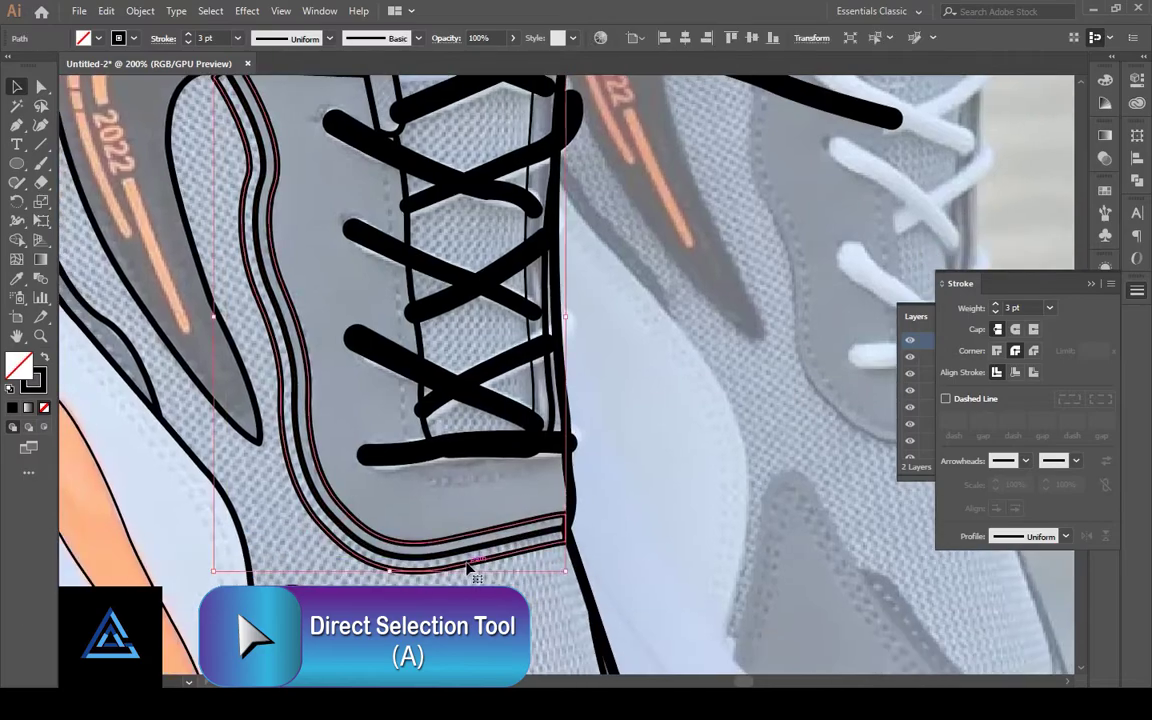
{"action": "left_click", "coordinate": [565, 522]}
{"action": "key", "text": "Delete"}
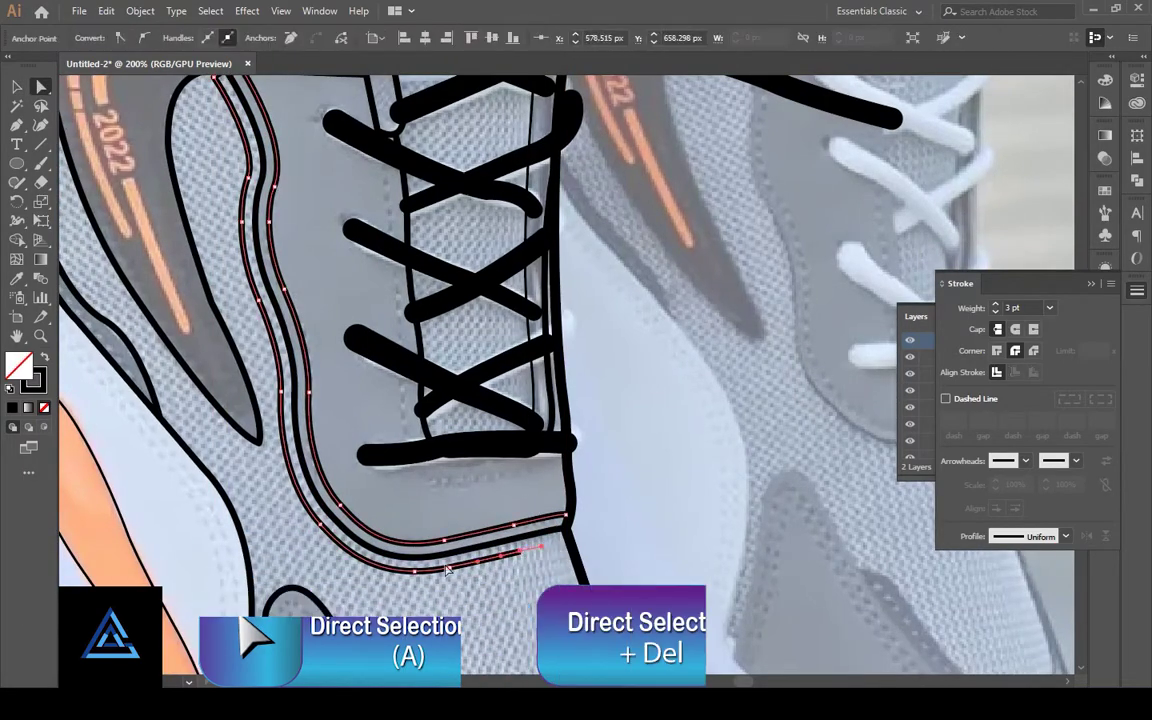
{"action": "key", "text": "Delete"}
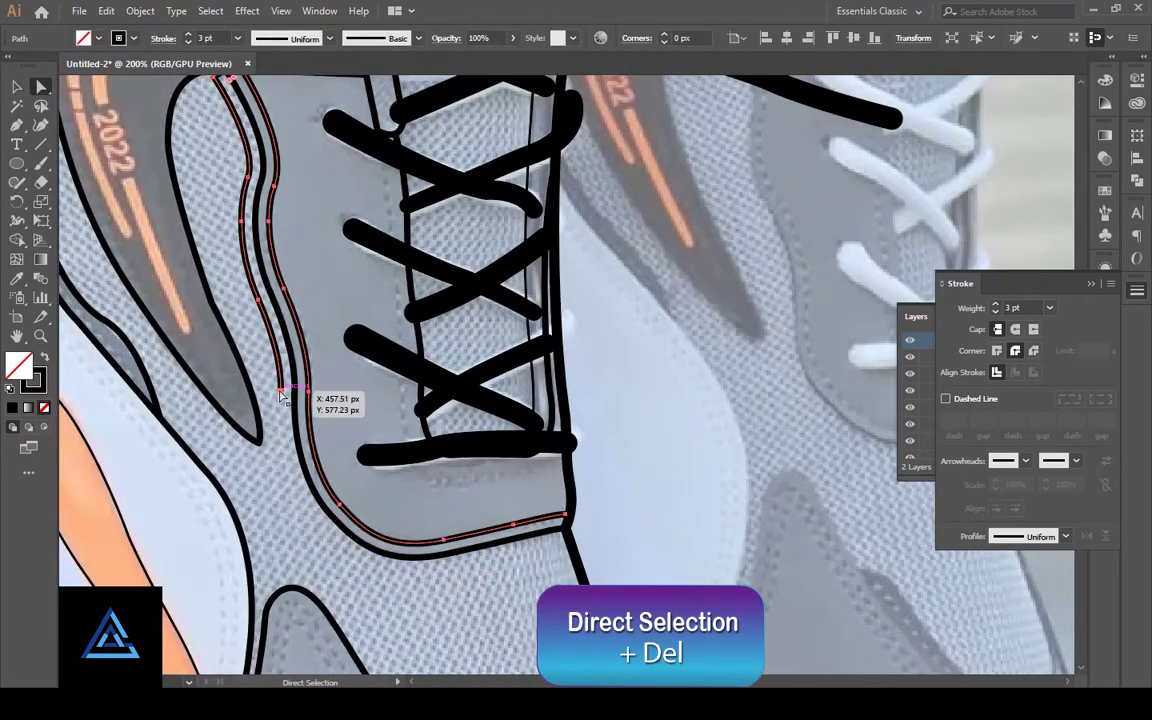
{"action": "left_click", "coordinate": [282, 399]}
{"action": "key", "text": "Delete"}
{"action": "left_click", "coordinate": [257, 270]}
{"action": "key", "text": "Delete"}
{"action": "left_click", "coordinate": [250, 178]}
{"action": "key", "text": "Delete"}
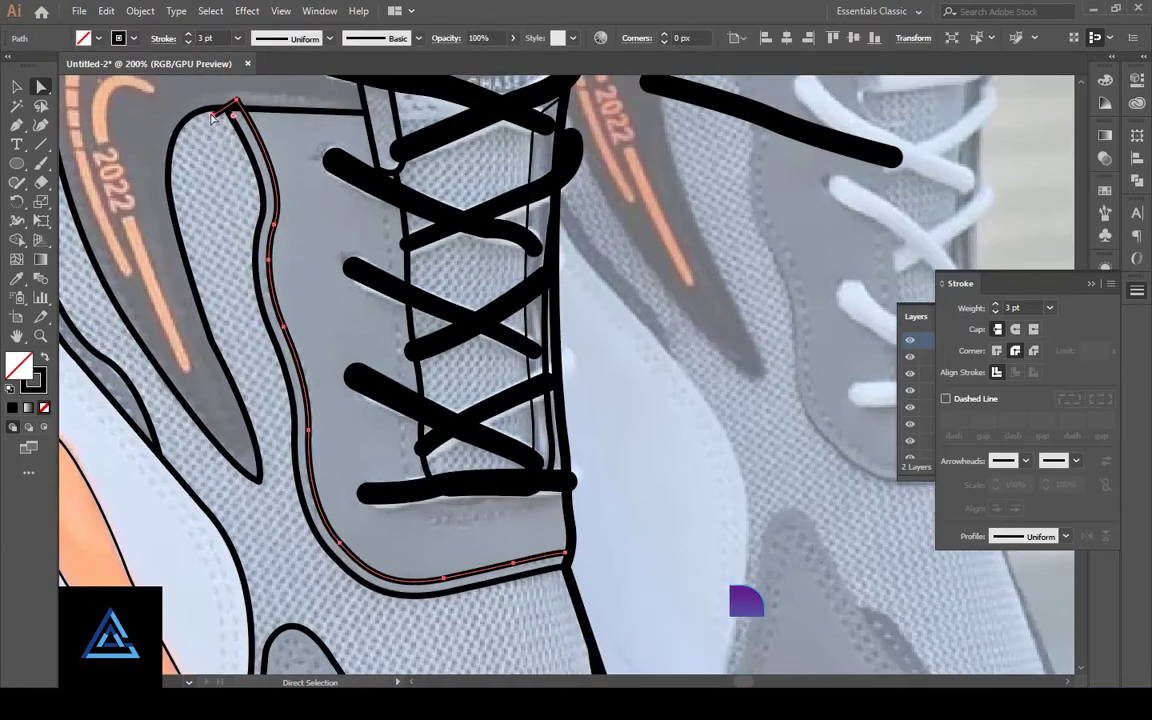
{"action": "scroll", "coordinate": [312, 248], "scroll_direction": "up", "scroll_amount": 1}
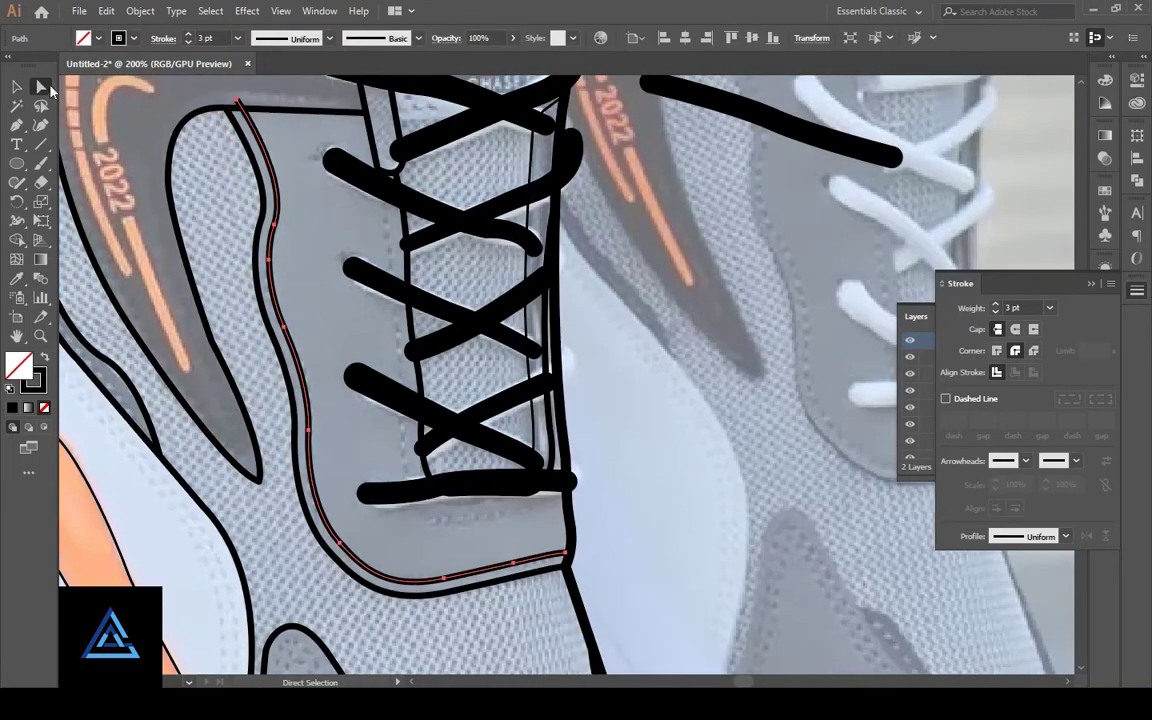
Step: Offset the lace-area outline by 7 px
{"action": "left_click", "coordinate": [17, 87]}
{"action": "left_click", "coordinate": [398, 250]}
{"action": "left_click", "coordinate": [140, 10]}
{"action": "left_click", "coordinate": [432, 447]}
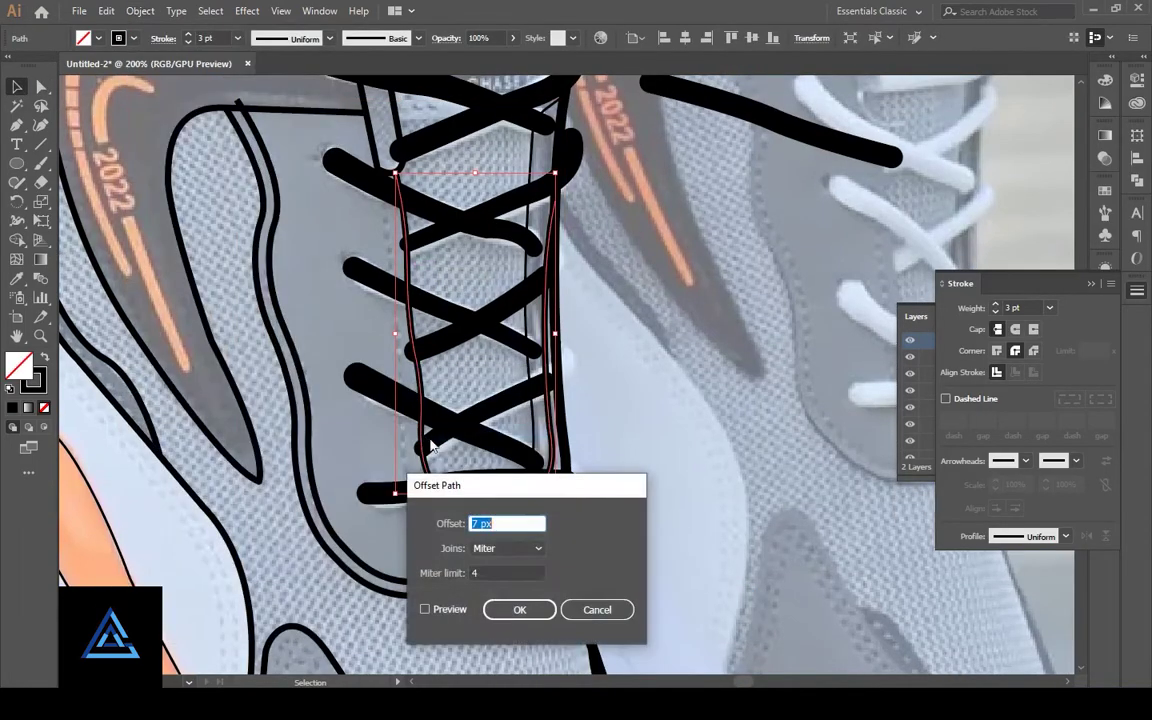
{"action": "left_click", "coordinate": [425, 609]}
{"action": "left_click", "coordinate": [519, 609]}
{"action": "left_click", "coordinate": [478, 516]}
Step: Delete the upper part of the 7 px offset lace outline
{"action": "left_click", "coordinate": [480, 508]}
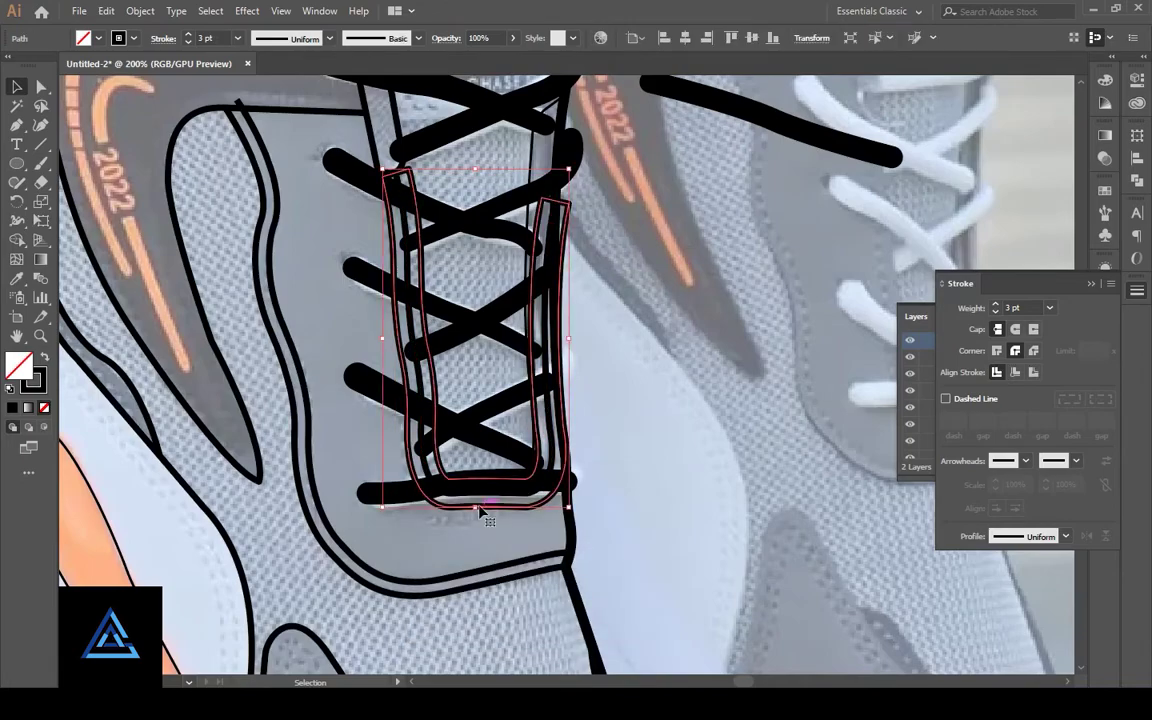
{"action": "key", "text": "a"}
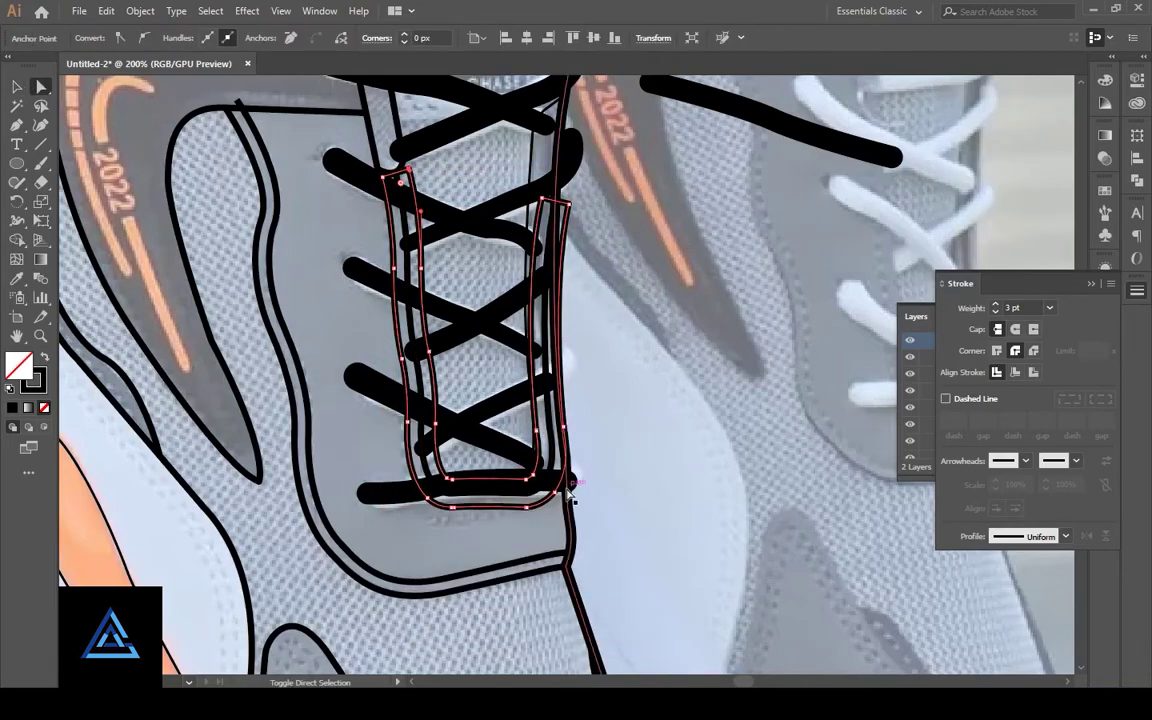
{"action": "left_click", "coordinate": [567, 206]}
{"action": "key", "text": "Delete"}
{"action": "left_click", "coordinate": [614, 506]}
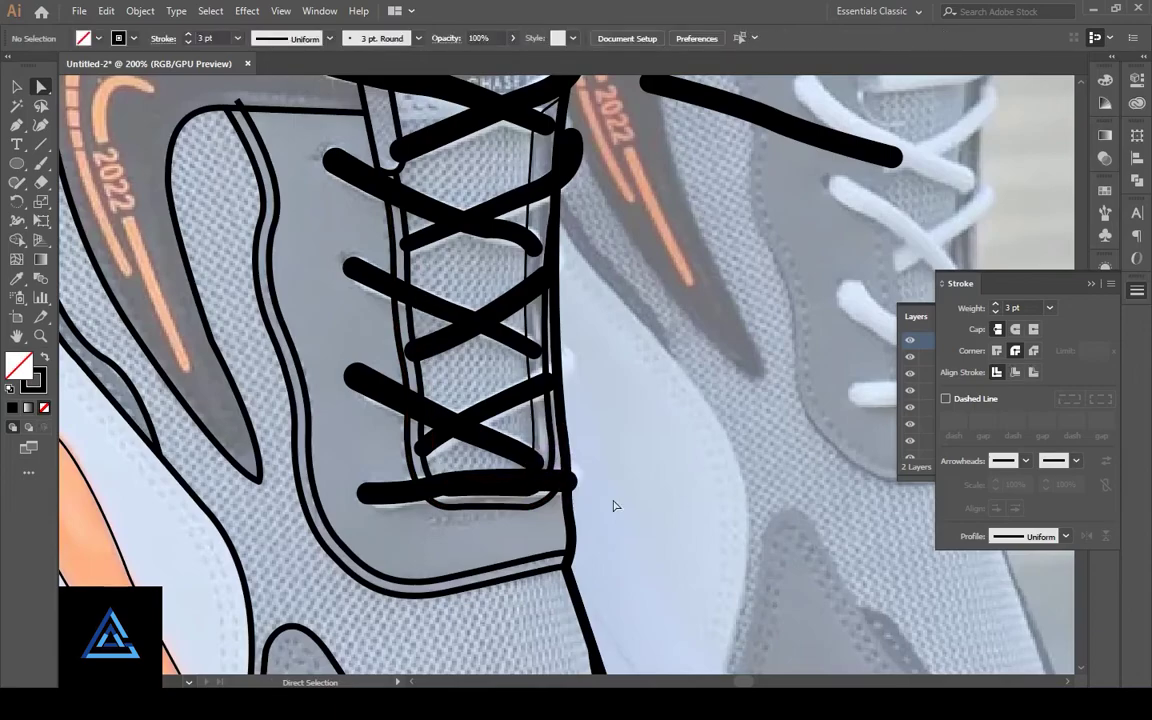
Step: Offset the toe panel outline by 7 px and reposition the offset line's lower-left end
{"action": "left_click_drag", "start_coordinate": [521, 352], "coordinate": [636, 10]}
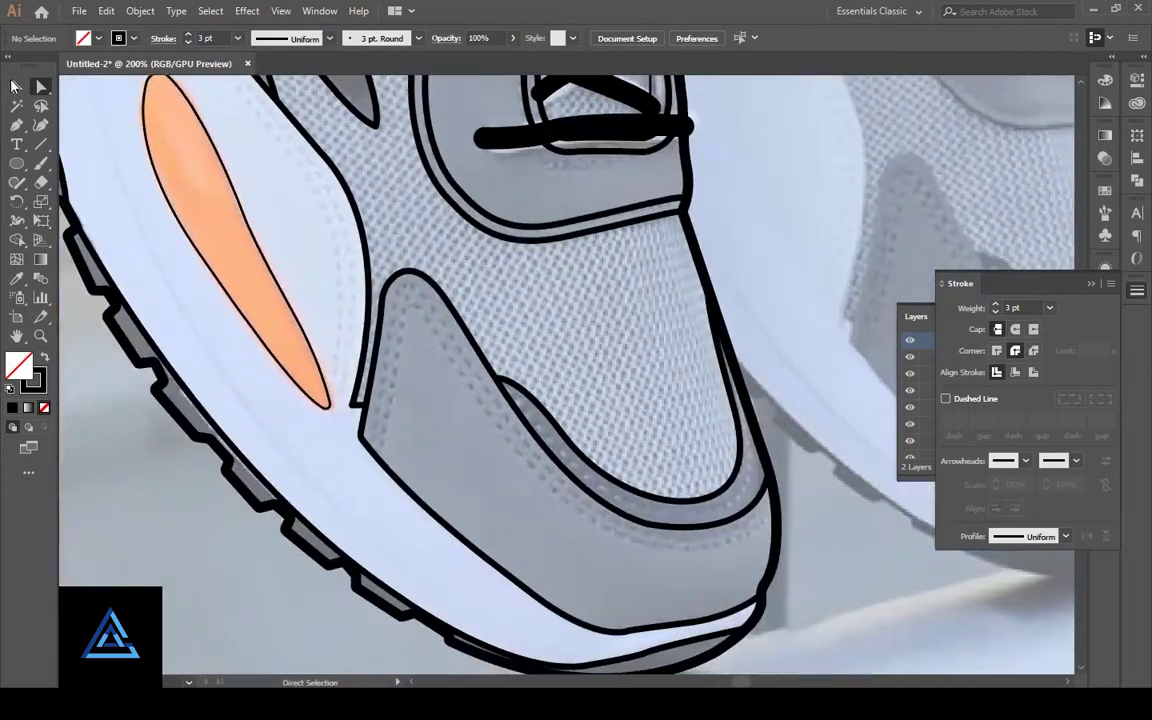
{"action": "key", "text": "v"}
{"action": "left_click", "coordinate": [700, 515]}
{"action": "left_click", "coordinate": [140, 10]}
{"action": "left_click", "coordinate": [440, 432]}
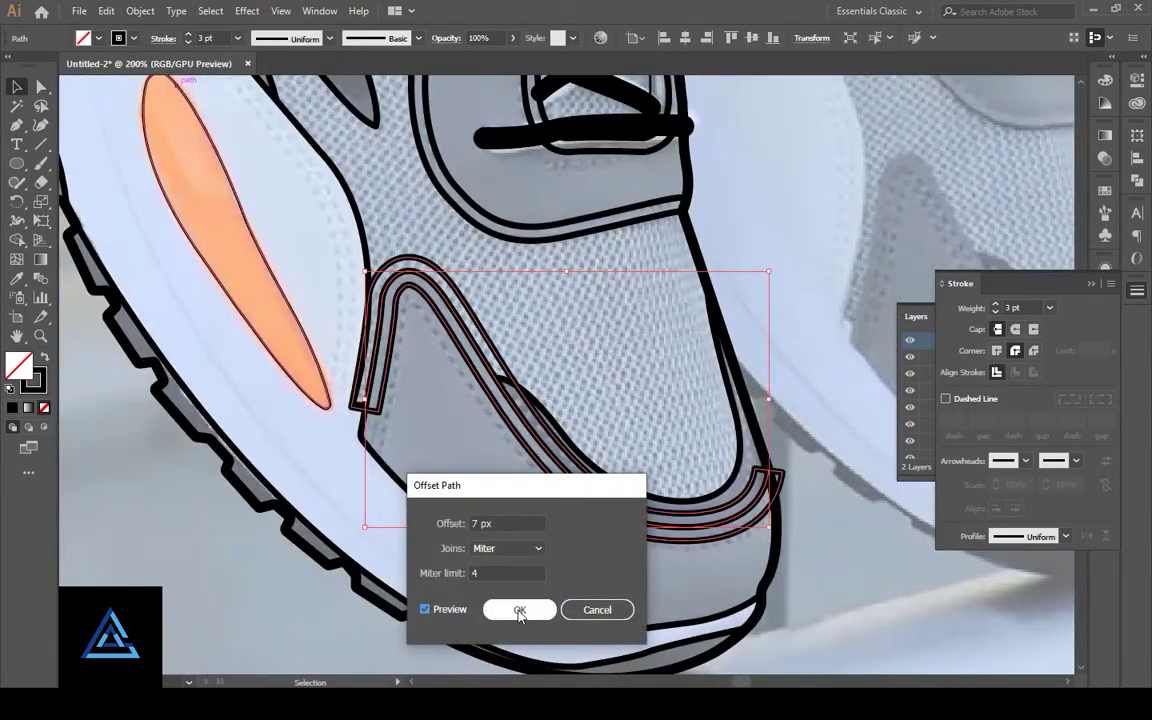
{"action": "left_click", "coordinate": [519, 610]}
{"action": "key", "text": "a"}
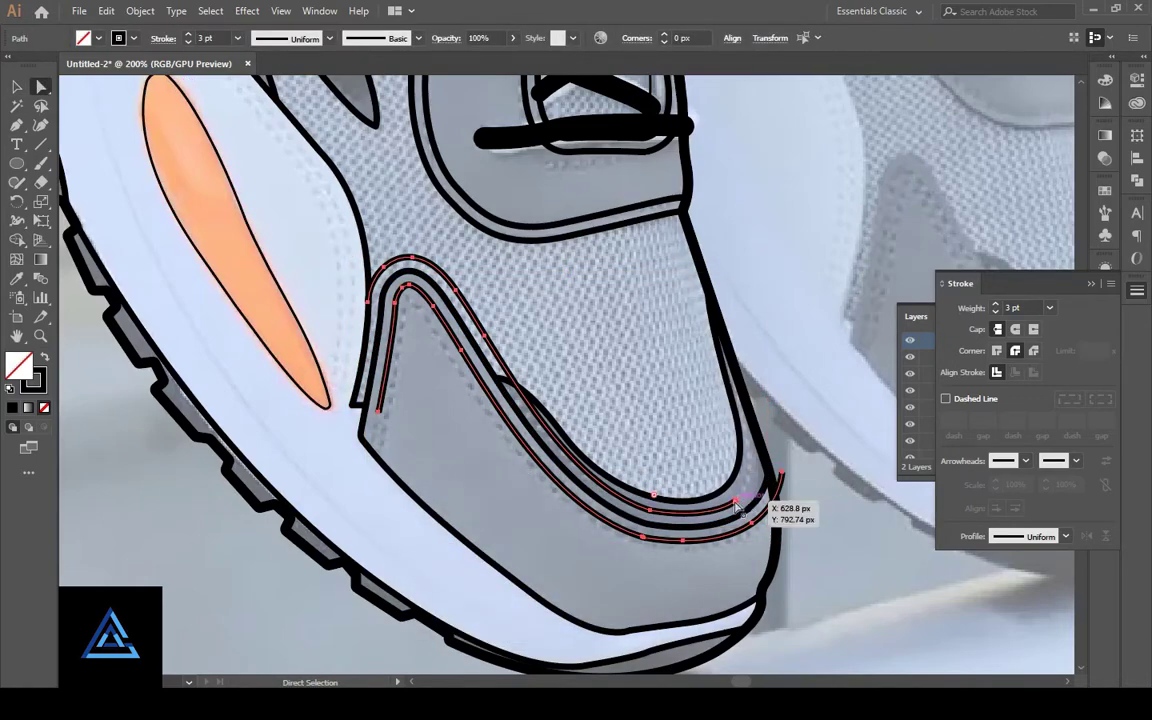
{"action": "left_click_drag", "start_coordinate": [379, 414], "coordinate": [370, 446]}
Step: Offset the toe seam path 7 px and delete its end segment to leave an open line
{"action": "left_click", "coordinate": [802, 510]}
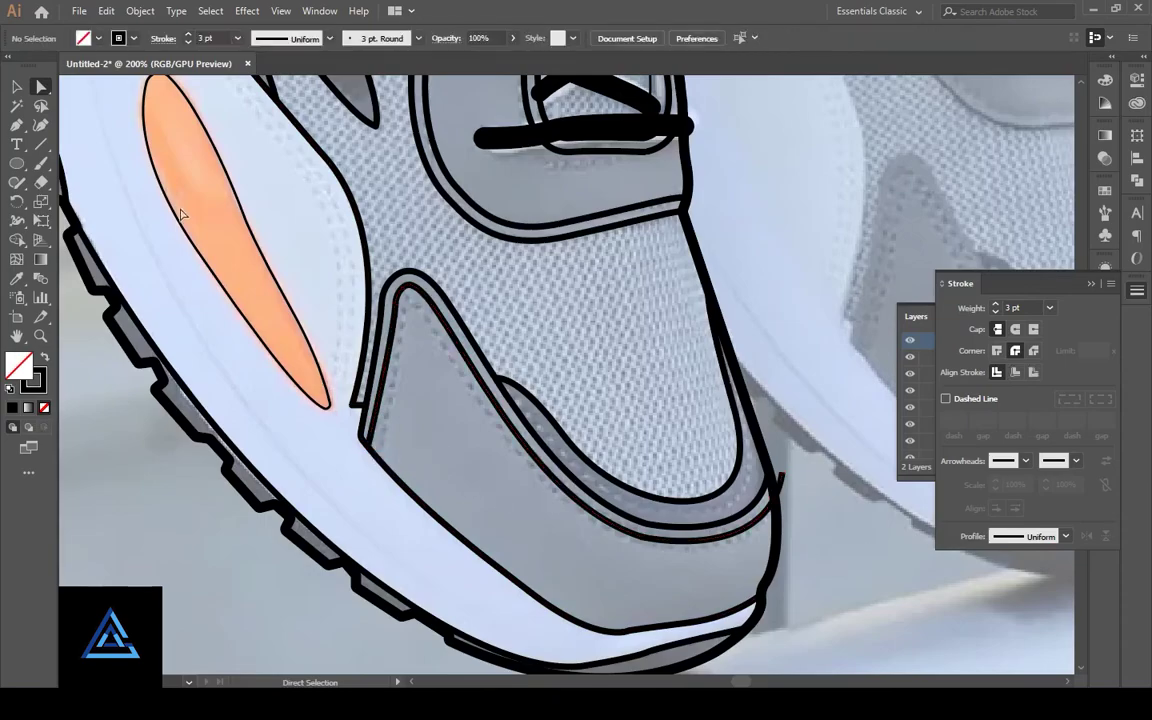
{"action": "left_click", "coordinate": [512, 434]}
{"action": "left_click", "coordinate": [140, 10]}
{"action": "left_click", "coordinate": [360, 430]}
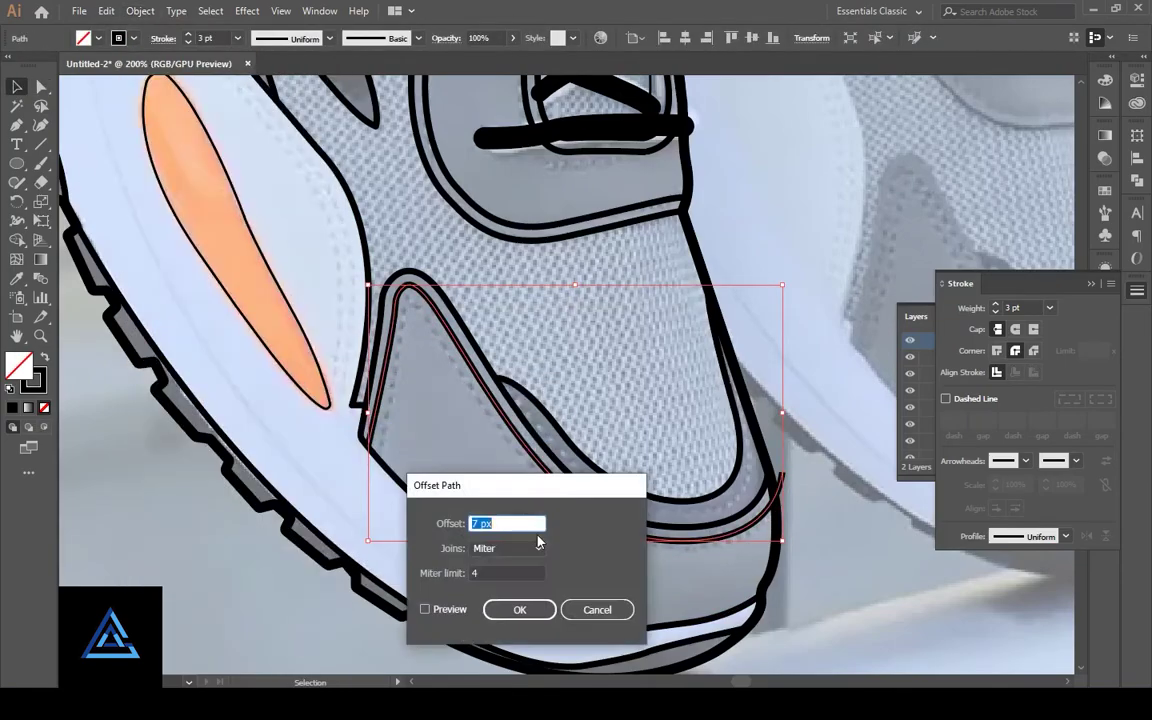
{"action": "left_click", "coordinate": [519, 610]}
{"action": "key", "text": "a"}
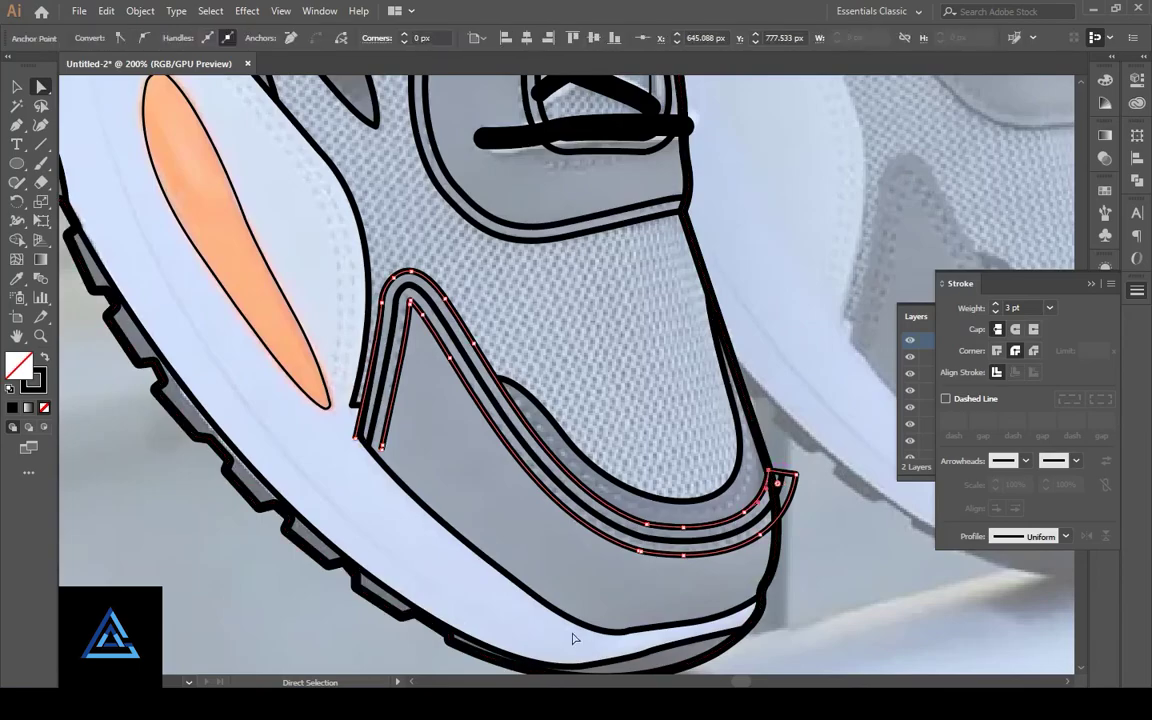
{"action": "key", "text": "Delete"}
{"action": "left_click", "coordinate": [600, 470]}
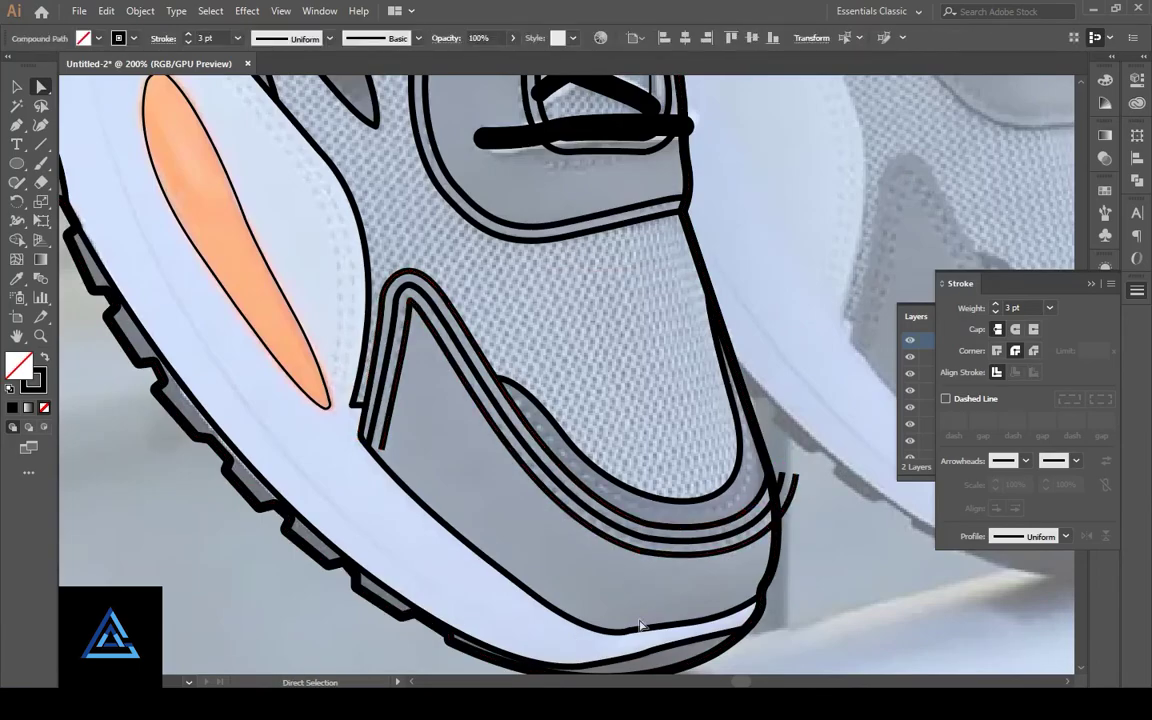
{"action": "left_click", "coordinate": [380, 450]}
Step: Offset the side panel seam 7 px and curve the new seam line along the panel edge
{"action": "scroll", "coordinate": [422, 479], "scroll_direction": "up", "scroll_amount": 3}
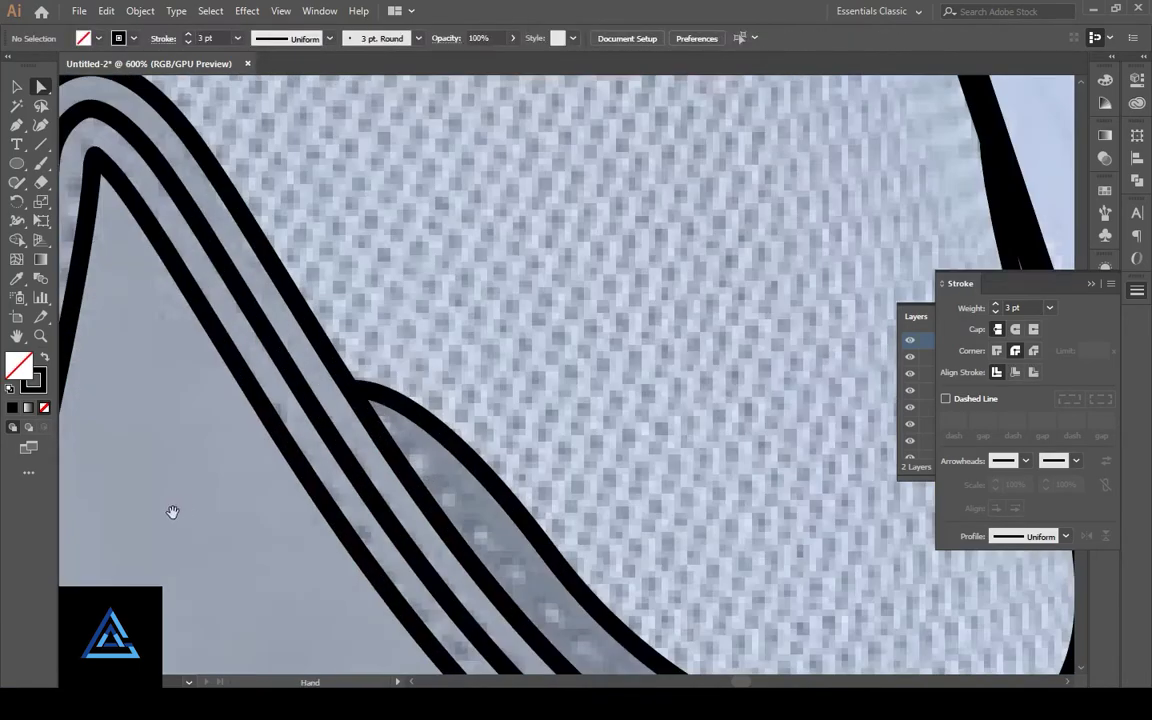
{"action": "scroll", "coordinate": [470, 325], "scroll_direction": "down", "scroll_amount": 3}
{"action": "left_click_drag", "start_coordinate": [470, 325], "coordinate": [470, 330]}
{"action": "scroll", "coordinate": [560, 355], "scroll_direction": "down", "scroll_amount": 2}
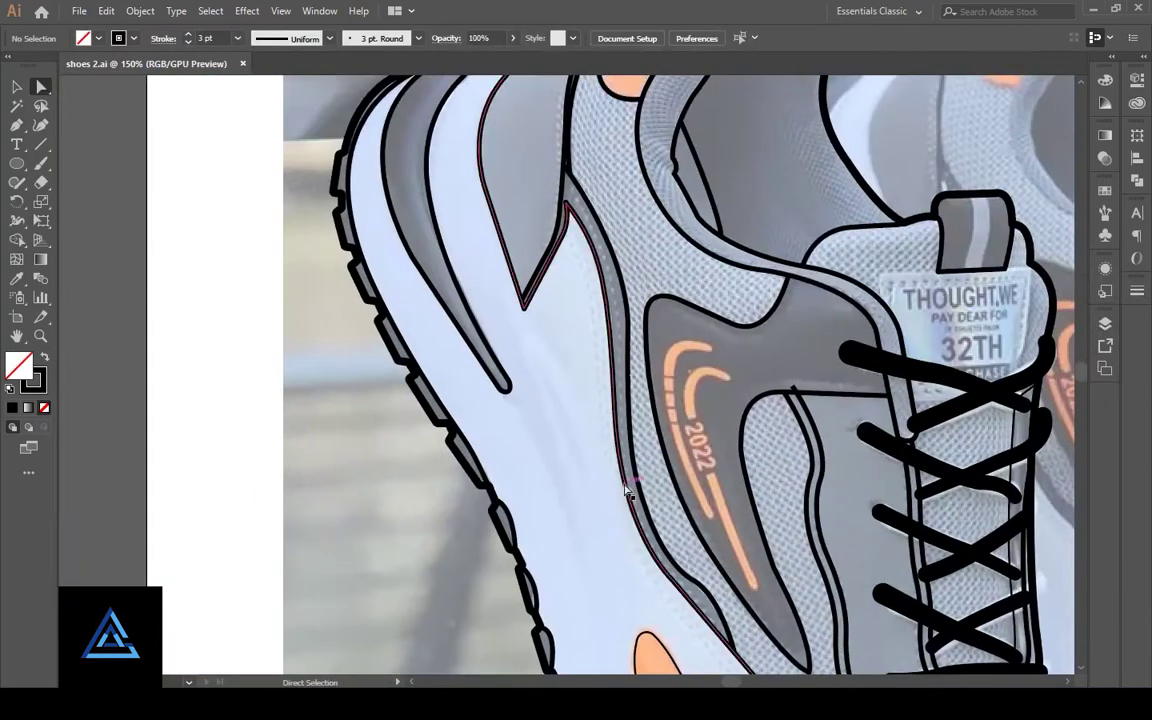
{"action": "left_click", "coordinate": [634, 339]}
{"action": "left_click", "coordinate": [140, 10]}
{"action": "left_click", "coordinate": [393, 432]}
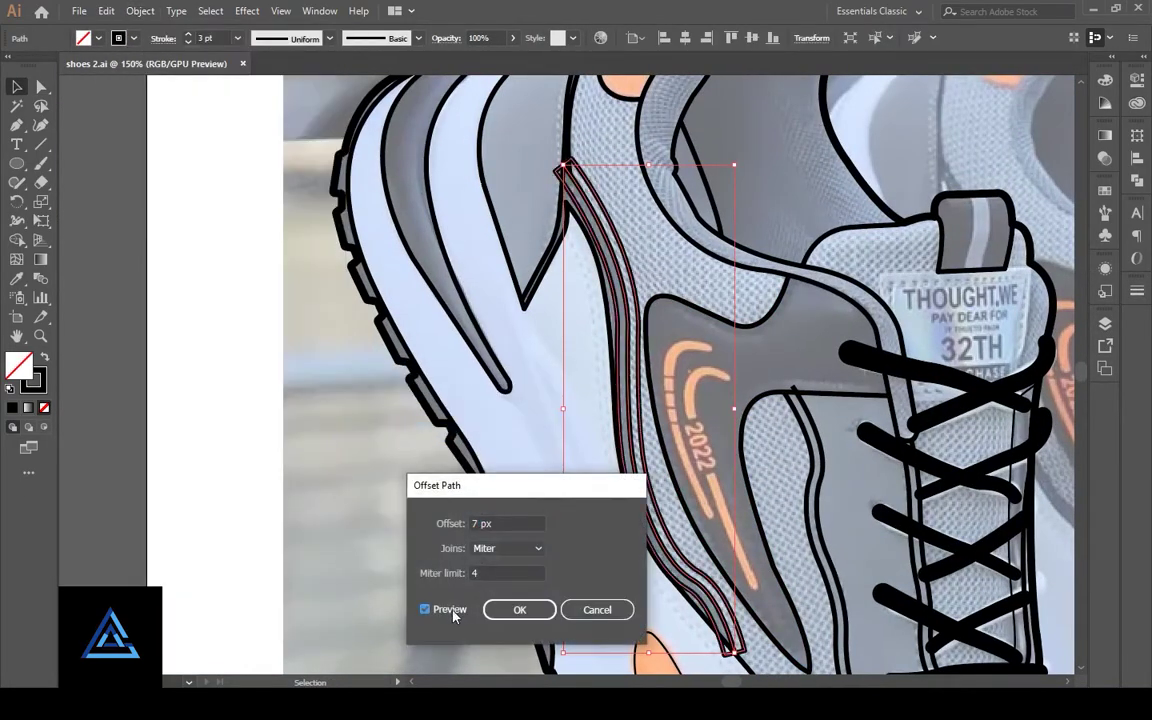
{"action": "left_click", "coordinate": [517, 609]}
{"action": "left_click_drag", "start_coordinate": [675, 474], "coordinate": [580, 462]}
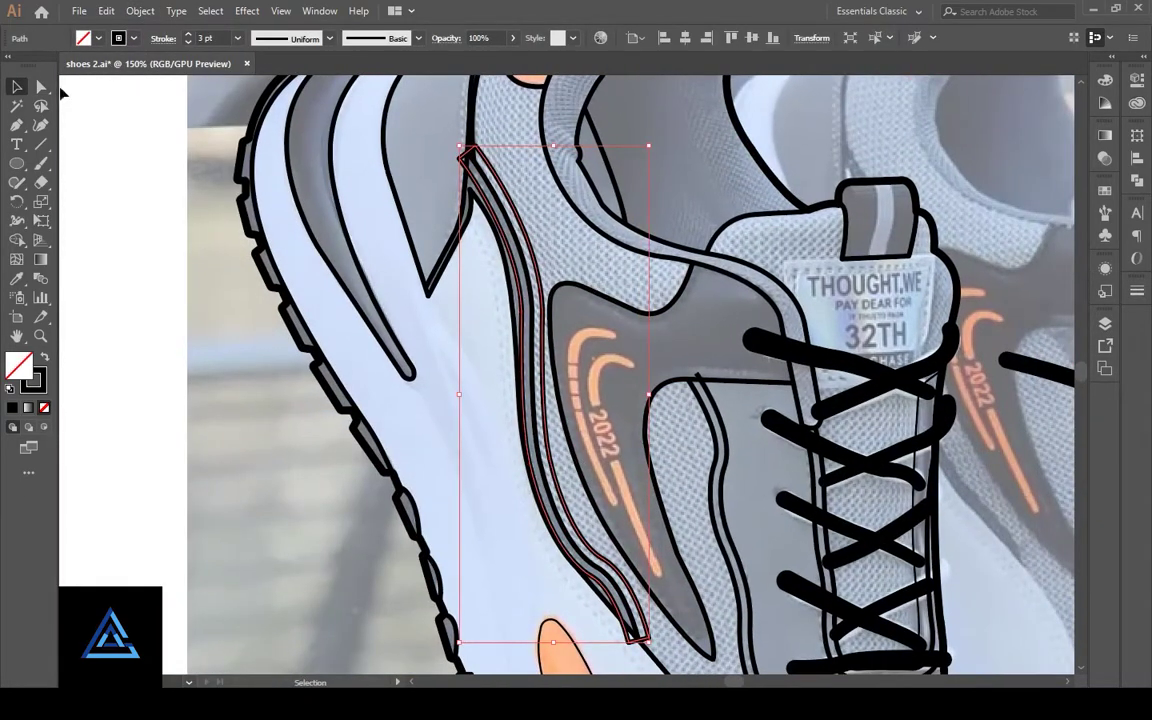
{"action": "left_click", "coordinate": [62, 92]}
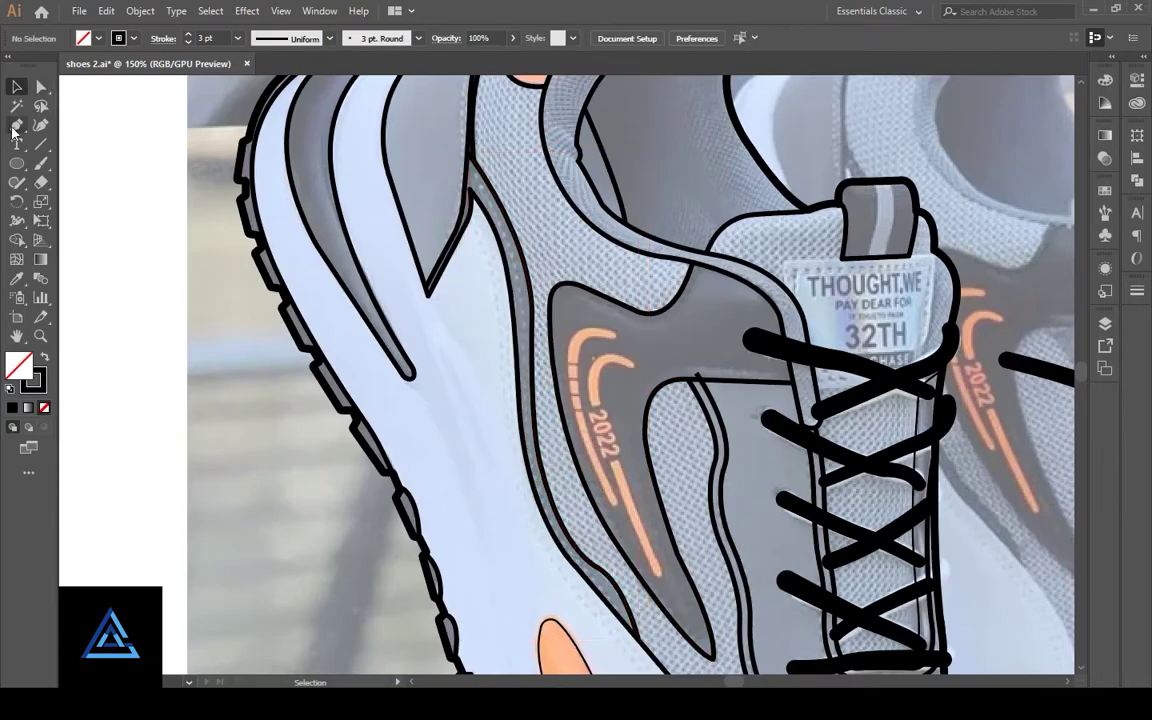
{"action": "left_click", "coordinate": [519, 557]}
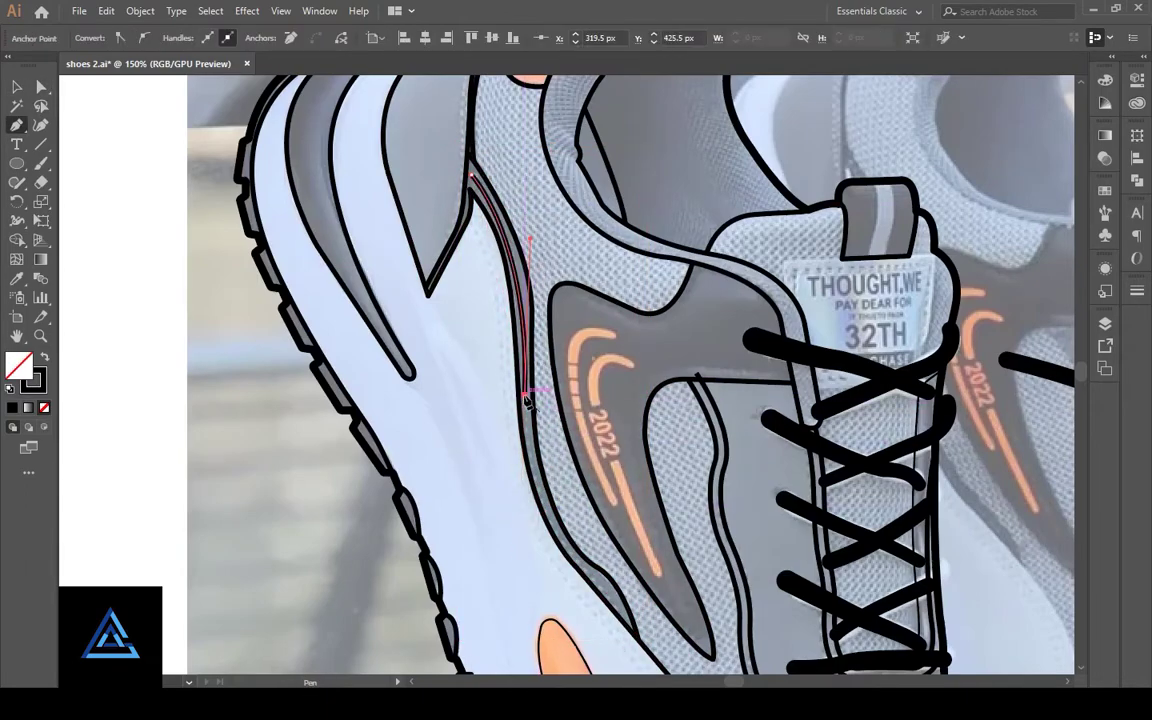
{"action": "mouse_move", "coordinate": [622, 600]}
{"action": "left_mouse_down"}
{"action": "mouse_move", "coordinate": [522, 430]}
{"action": "mouse_move", "coordinate": [522, 455]}
{"action": "left_mouse_up"}
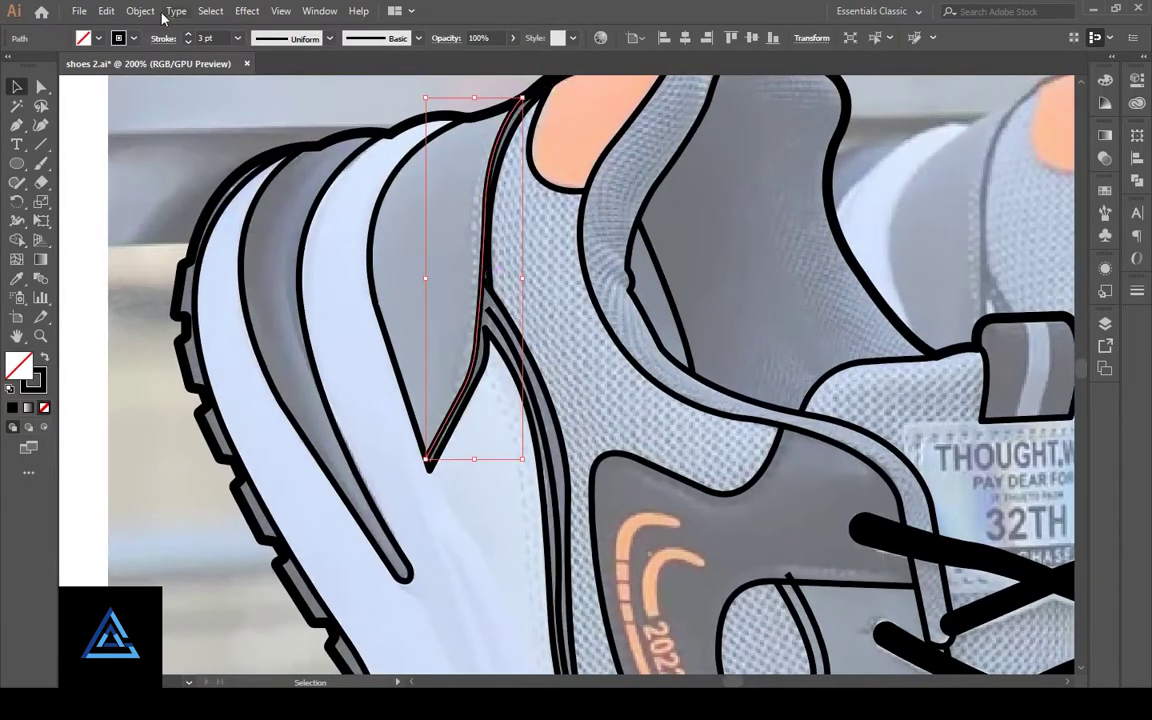
Step: Offset the heel strap seam 7 px and delete the unwanted part around the strap
{"action": "left_click", "coordinate": [140, 11]}
{"action": "left_click", "coordinate": [399, 411]}
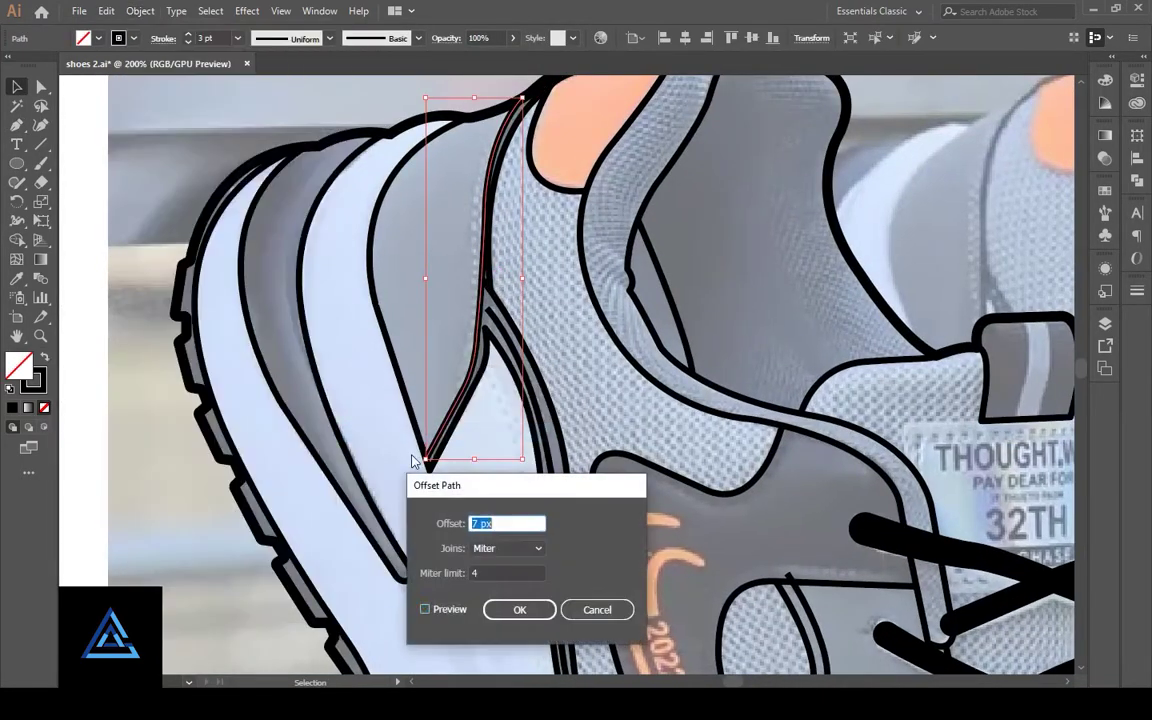
{"action": "type", "text": "7"}
{"action": "left_click", "coordinate": [422, 609]}
{"action": "left_click", "coordinate": [514, 609]}
{"action": "key", "text": "a"}
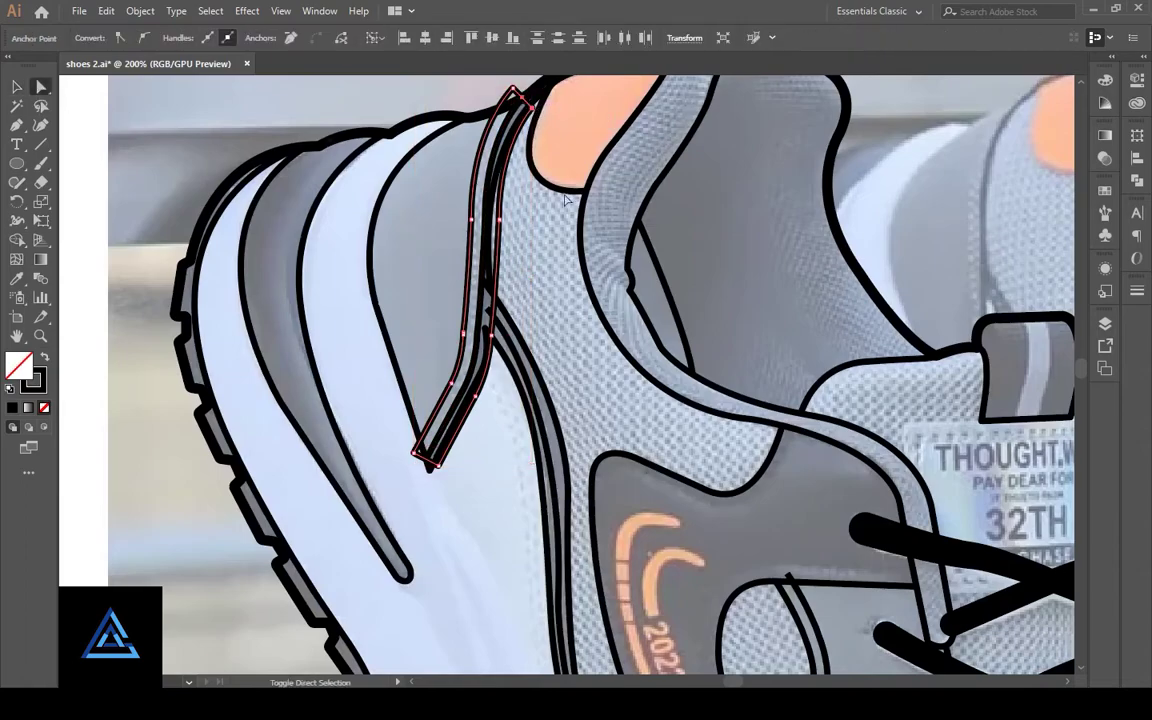
{"action": "left_click", "coordinate": [492, 336]}
{"action": "key", "text": "Delete"}
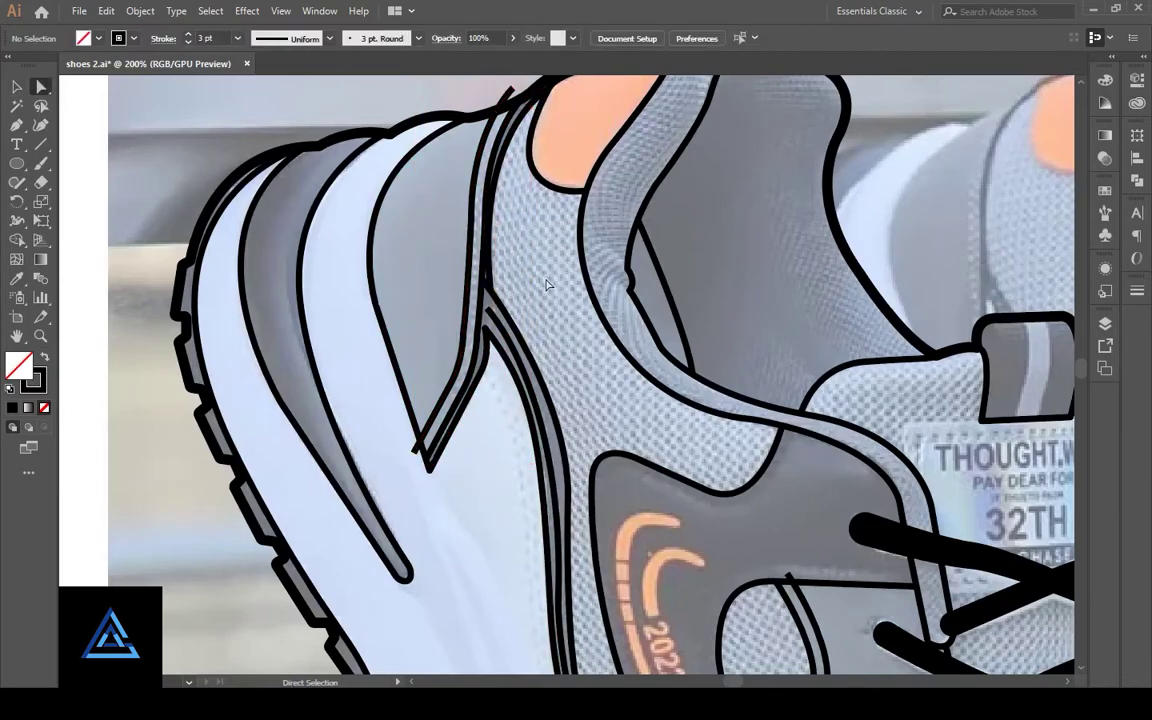
Step: Offset the toe cap seam path 7 px and select the offset outline's top anchor
{"action": "scroll", "coordinate": [548, 286], "scroll_direction": "down", "scroll_amount": 3}
{"action": "scroll", "coordinate": [411, 301], "scroll_direction": "down", "scroll_amount": 5}
{"action": "scroll", "coordinate": [303, 265], "scroll_direction": "down", "scroll_amount": 3}
{"action": "scroll", "coordinate": [270, 136], "scroll_direction": "down", "scroll_amount": 3}
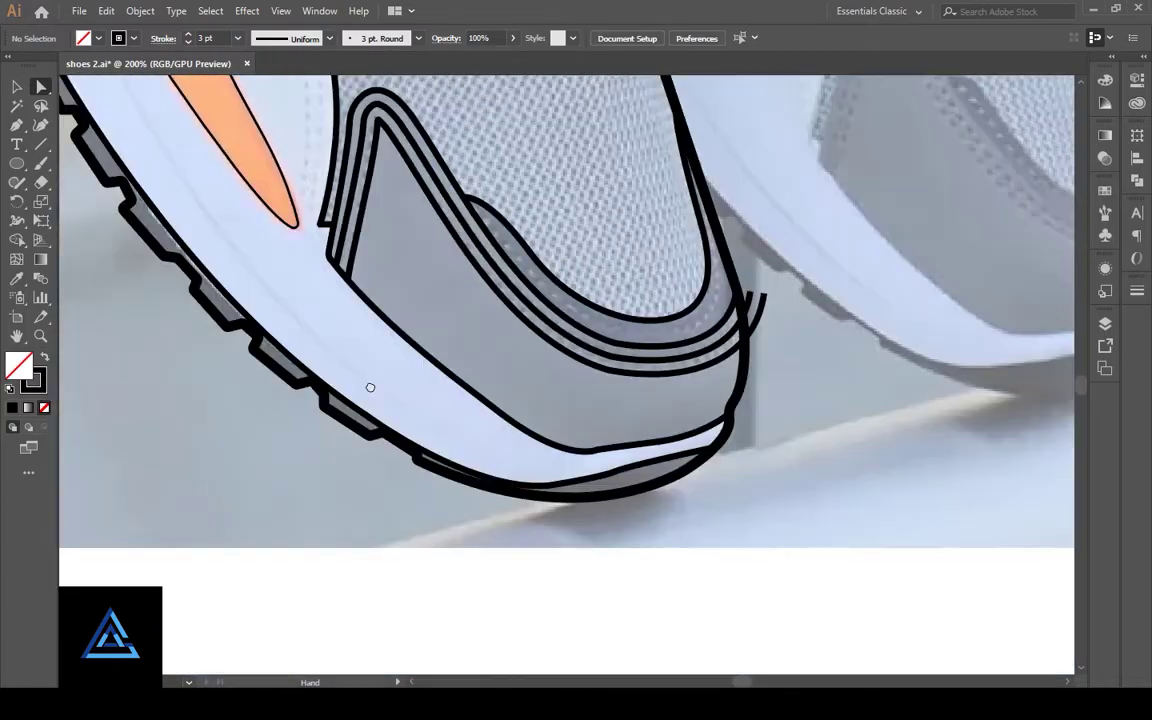
{"action": "scroll", "coordinate": [370, 387], "scroll_direction": "up", "scroll_amount": 3}
{"action": "scroll", "coordinate": [450, 370], "scroll_direction": "up", "scroll_amount": 3}
{"action": "scroll", "coordinate": [500, 360], "scroll_direction": "up", "scroll_amount": 2}
{"action": "scroll", "coordinate": [532, 346], "scroll_direction": "right", "scroll_amount": 3}
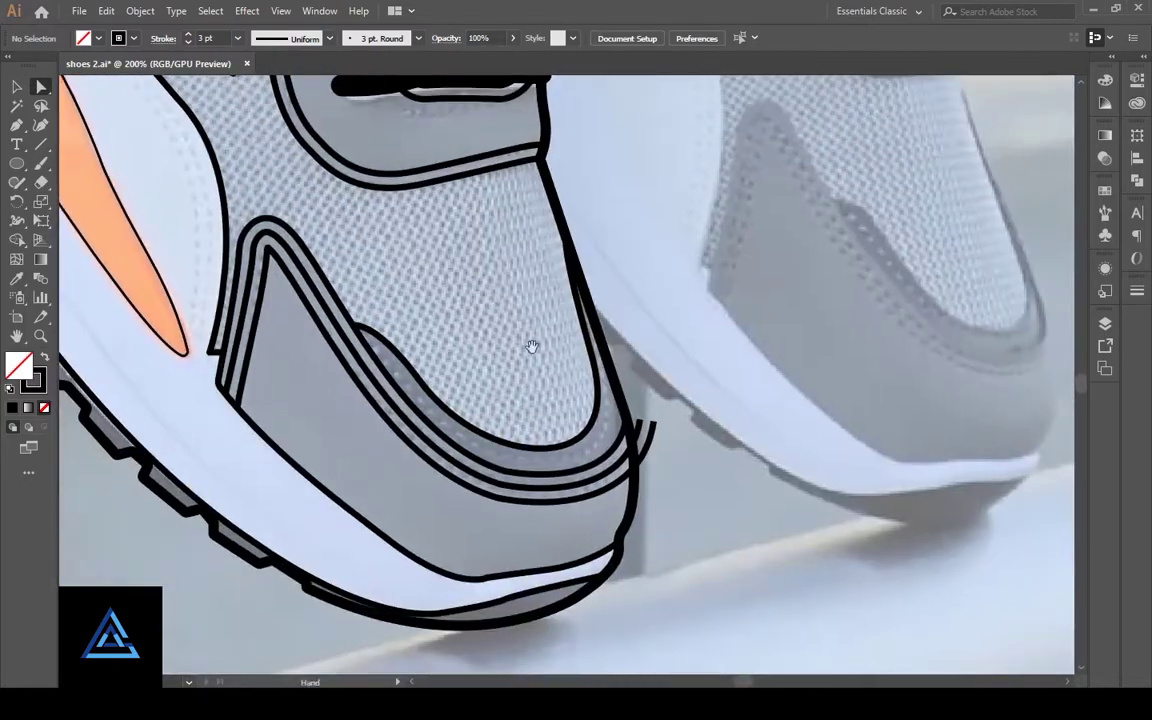
{"action": "left_click", "coordinate": [517, 450]}
{"action": "left_click", "coordinate": [140, 10]}
{"action": "left_click", "coordinate": [380, 418]}
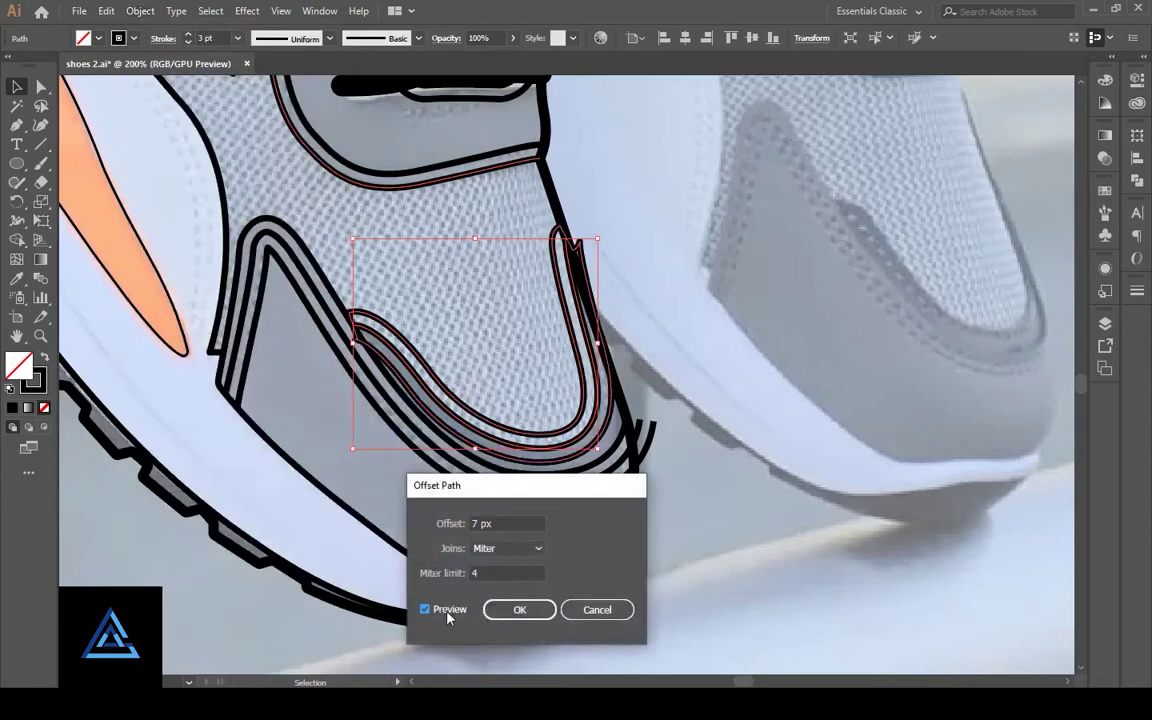
{"action": "left_click", "coordinate": [530, 612]}
{"action": "key", "text": "a"}
{"action": "left_click", "coordinate": [578, 244]}
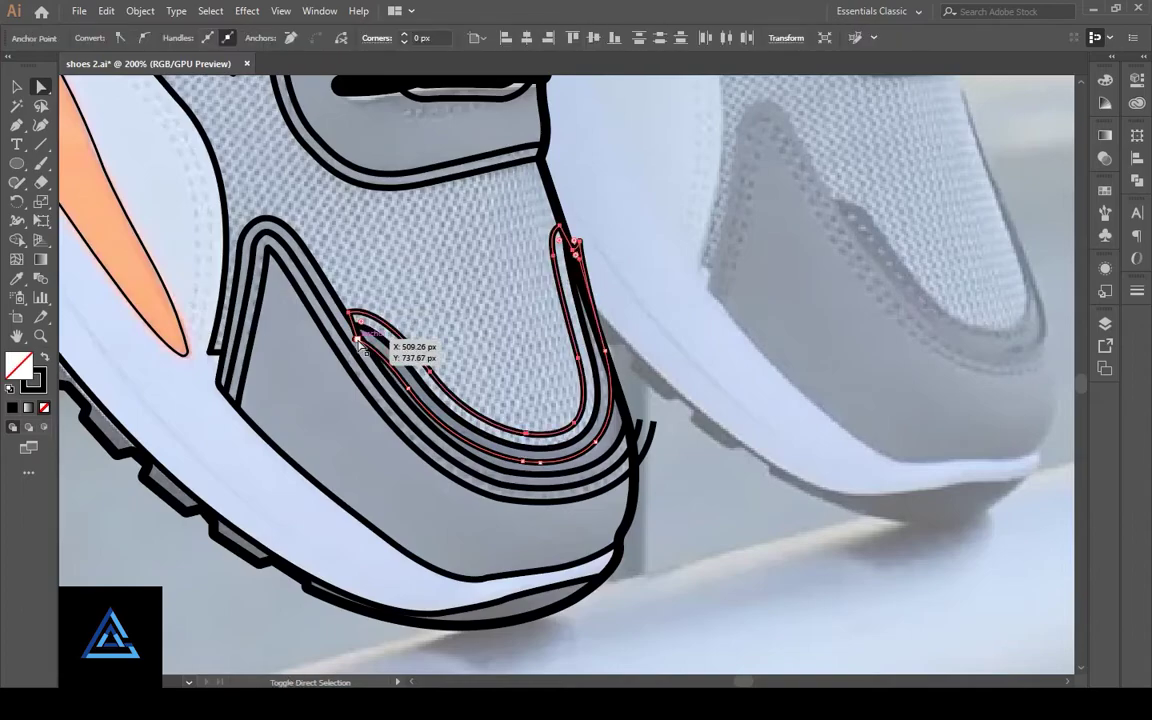
Step: Unlock the ref layer and lower the reference photo's opacity to 84%
{"action": "key", "text": "ctrl+shift+a"}
{"action": "left_click_drag", "start_coordinate": [359, 340], "coordinate": [740, 660]}
{"action": "left_click", "coordinate": [1105, 323]}
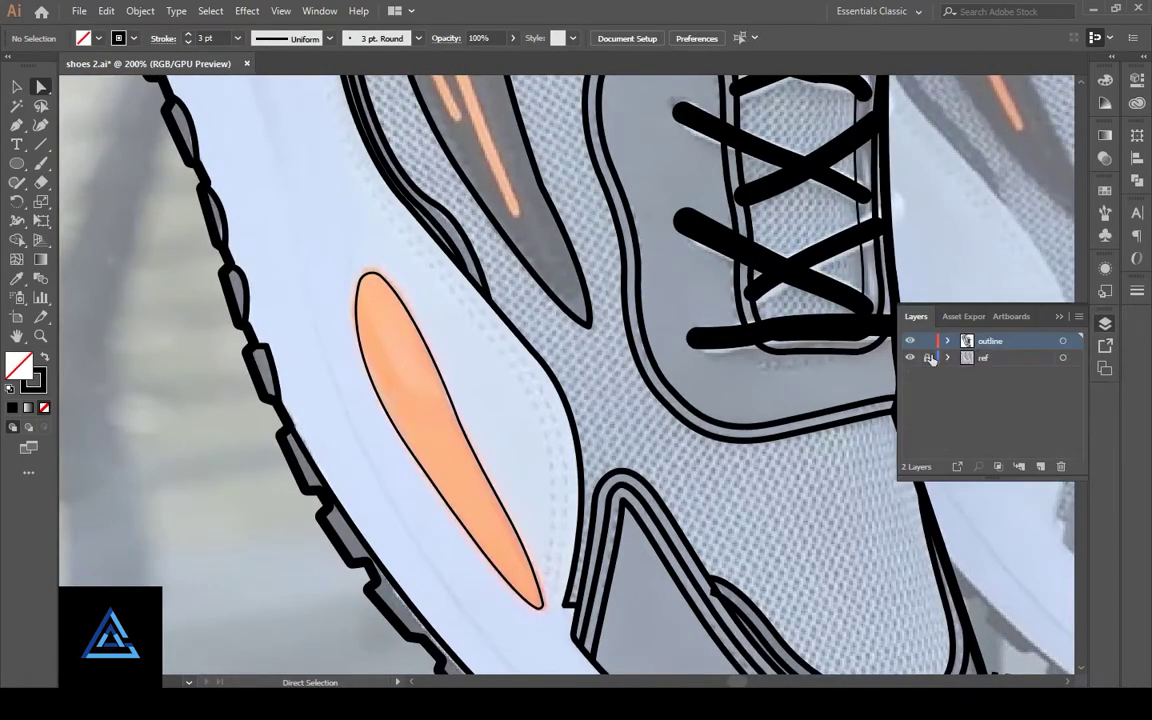
{"action": "left_click", "coordinate": [1062, 374]}
{"action": "left_click", "coordinate": [1105, 268]}
{"action": "left_click", "coordinate": [955, 327]}
{"action": "left_click_drag", "start_coordinate": [947, 358], "coordinate": [936, 378]}
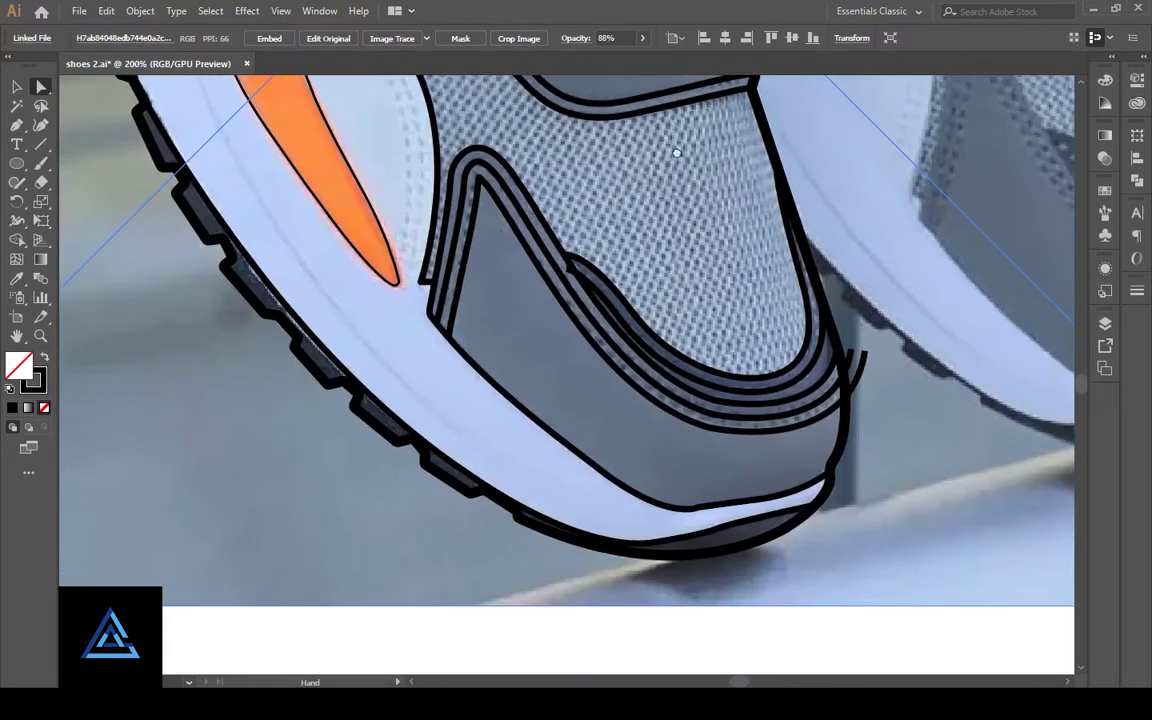
{"action": "mouse_move", "coordinate": [600, 300]}
{"action": "left_mouse_down"}
{"action": "mouse_move", "coordinate": [965, 520]}
{"action": "mouse_move", "coordinate": [1010, 690]}
{"action": "mouse_move", "coordinate": [843, 457]}
{"action": "left_mouse_up"}
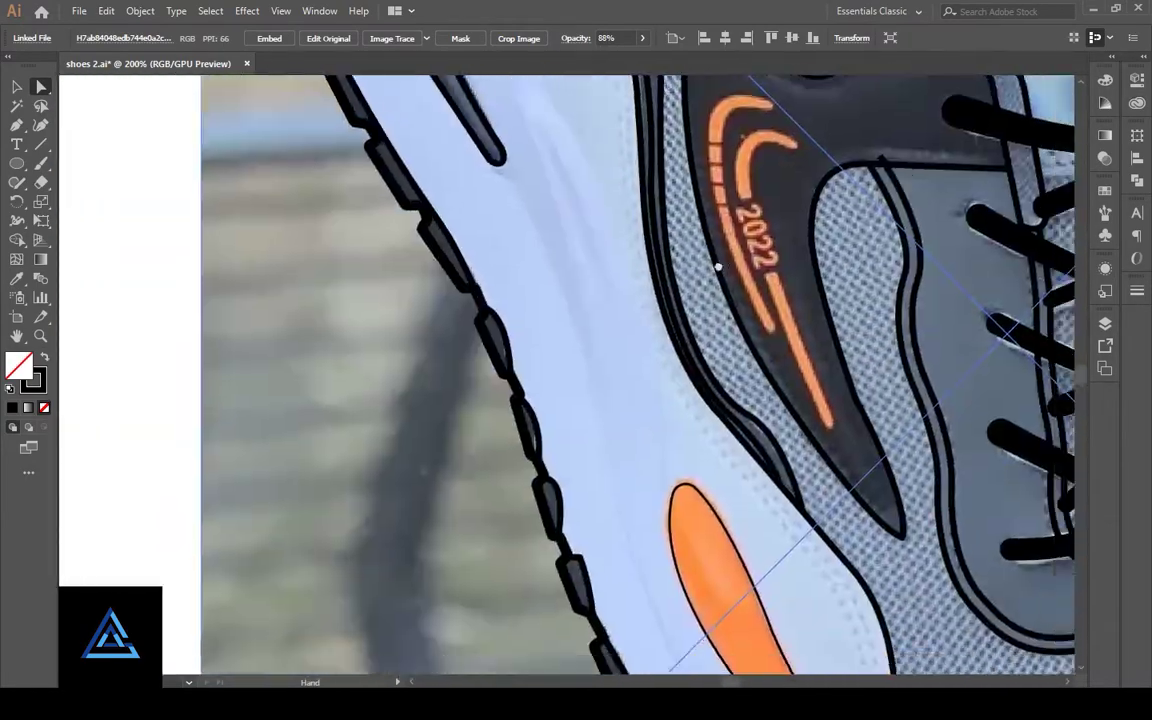
{"action": "key", "text": "ctrl+0"}
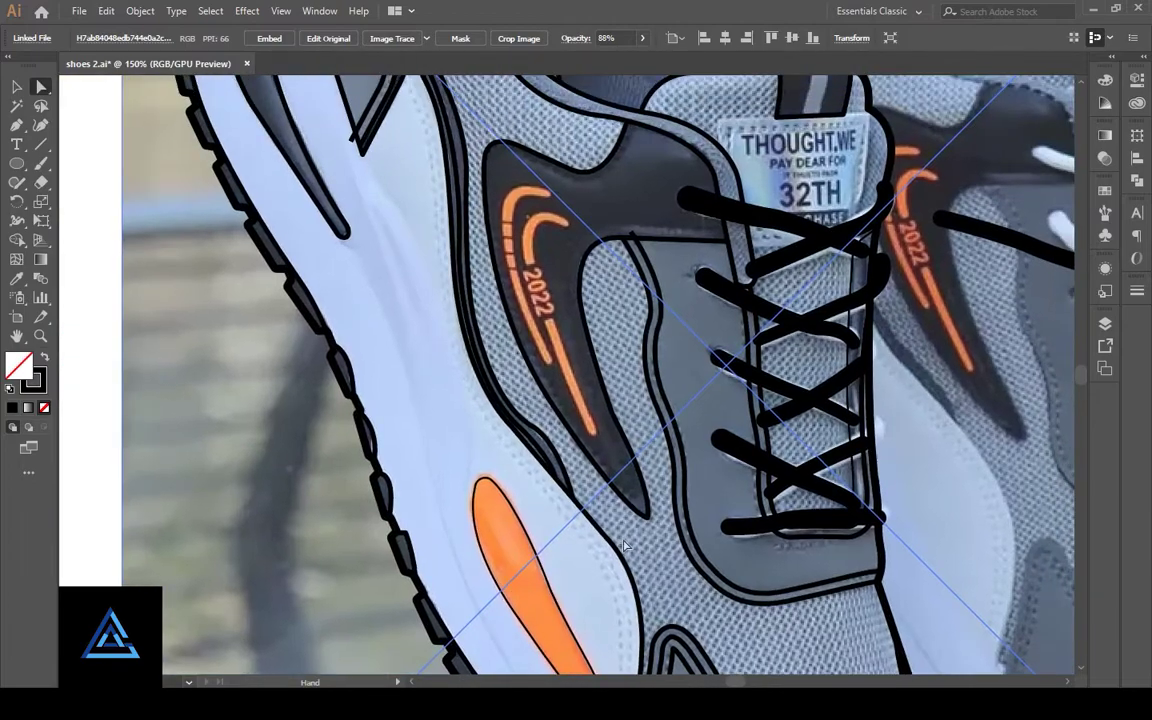
{"action": "left_click", "coordinate": [947, 357]}
{"action": "left_click_drag", "start_coordinate": [918, 378], "coordinate": [937, 385]}
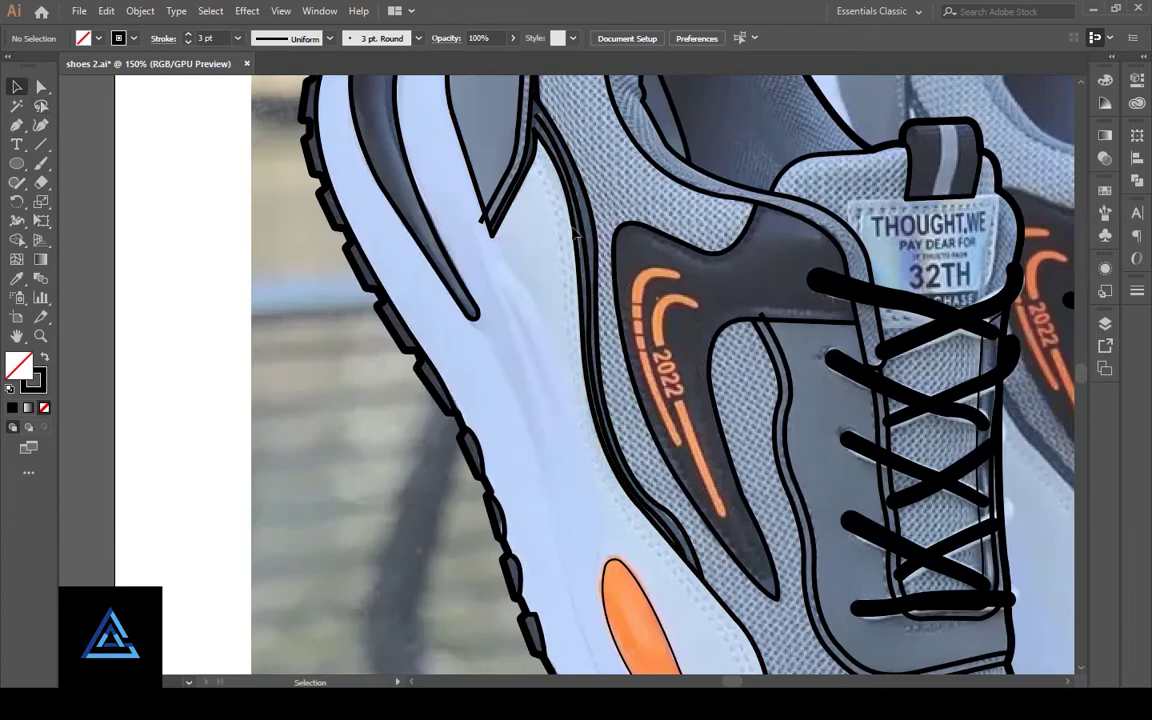
Step: Offset the side seam path 7 px and delete the upper portion of the offset
{"action": "left_click", "coordinate": [576, 233]}
{"action": "left_click", "coordinate": [140, 10]}
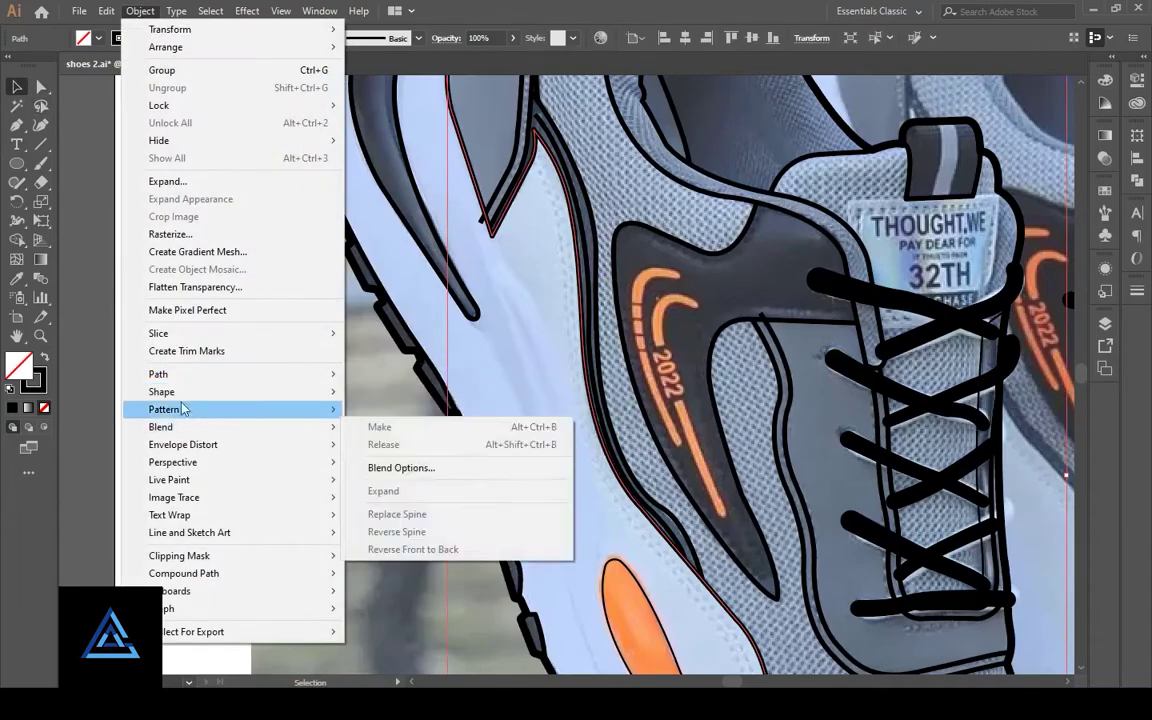
{"action": "left_click", "coordinate": [400, 428]}
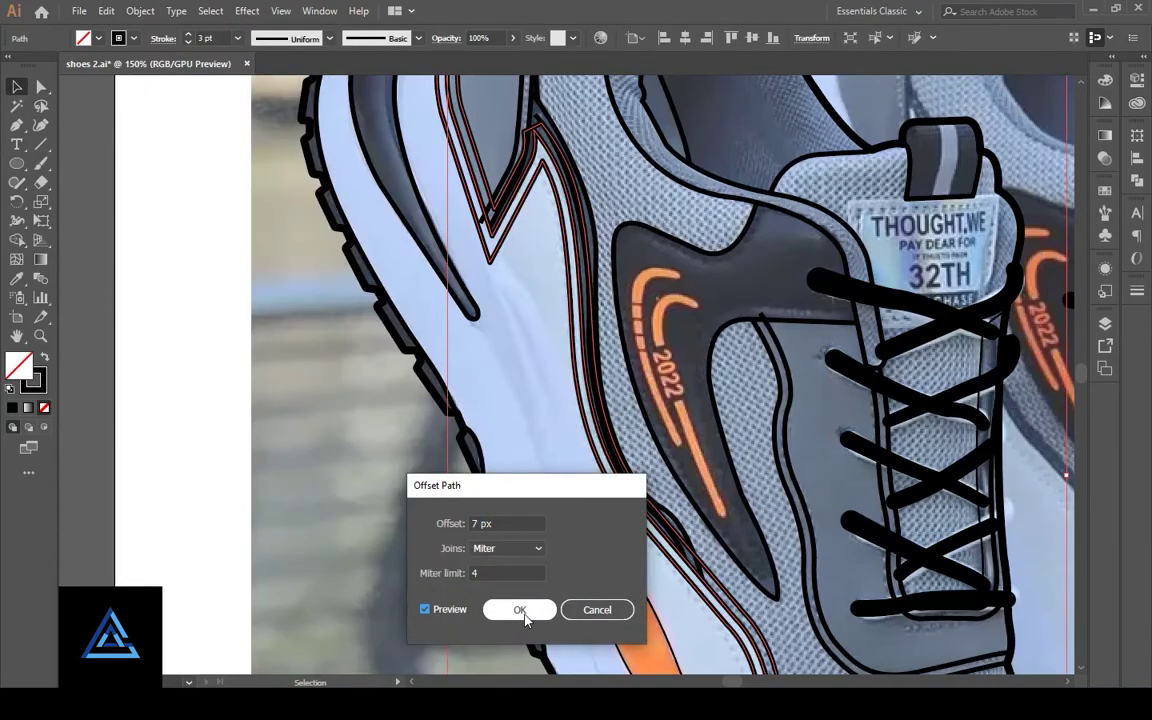
{"action": "left_click", "coordinate": [520, 609]}
{"action": "key", "text": "ctrl+plus"}
{"action": "key", "text": "ctrl+plus"}
{"action": "left_click_drag", "start_coordinate": [205, 515], "coordinate": [205, 165]}
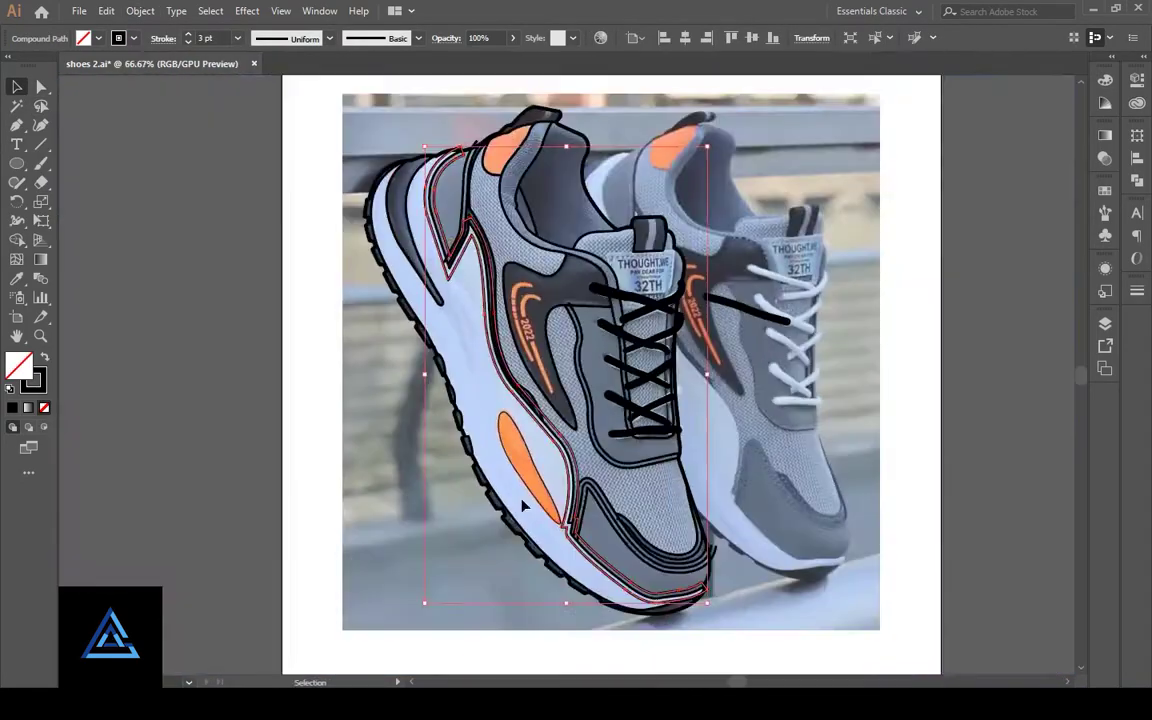
{"action": "key", "text": "a"}
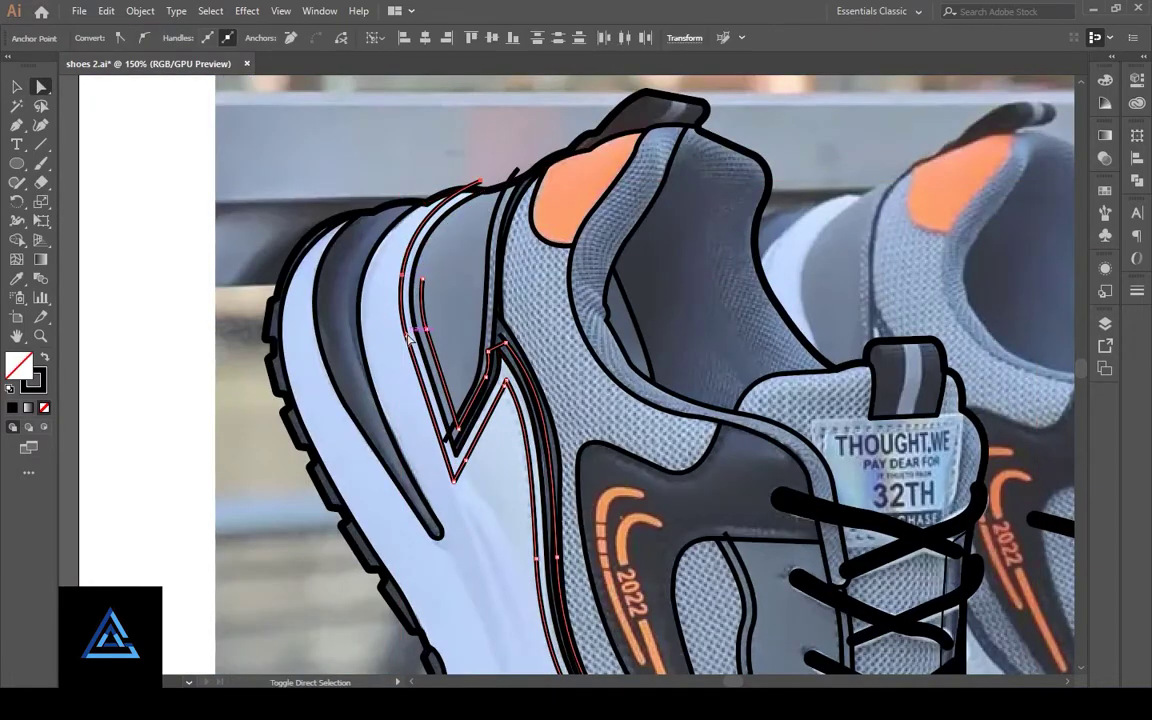
{"action": "key", "text": "Delete"}
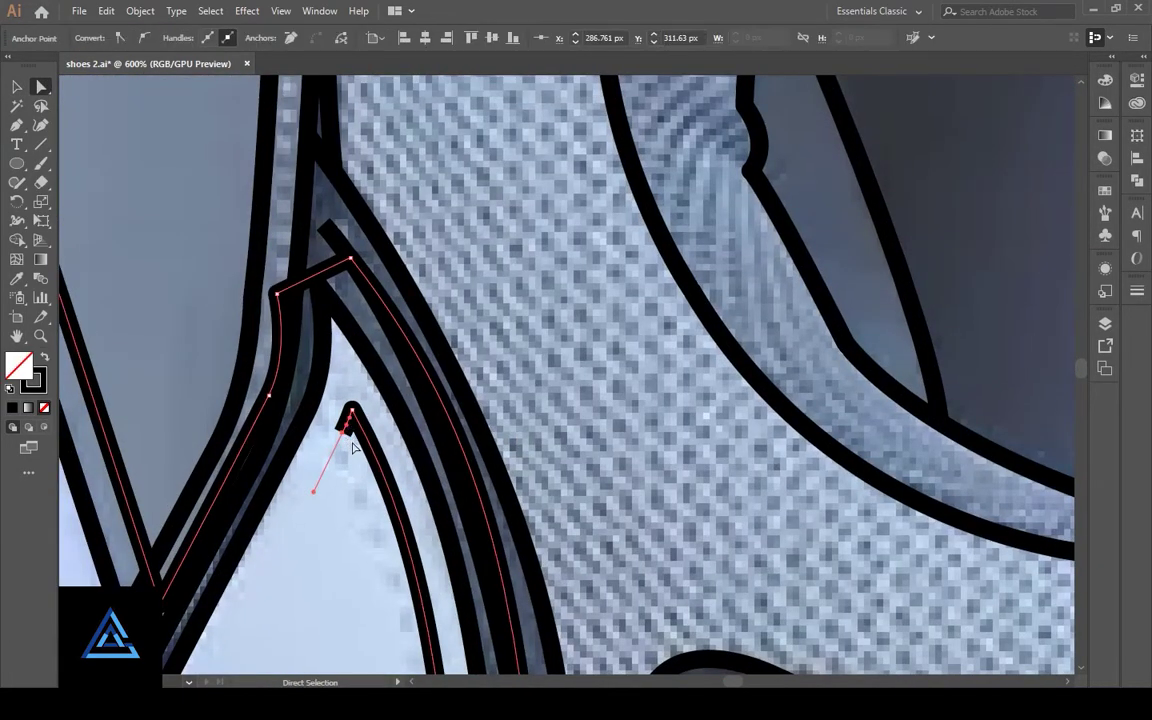
Step: Pull the inner toe seam line's end anchor into place
{"action": "mouse_move", "coordinate": [503, 407]}
{"action": "left_mouse_down"}
{"action": "mouse_move", "coordinate": [316, 396]}
{"action": "mouse_move", "coordinate": [346, 436]}
{"action": "left_mouse_up"}
{"action": "key", "text": "ctrl+minus"}
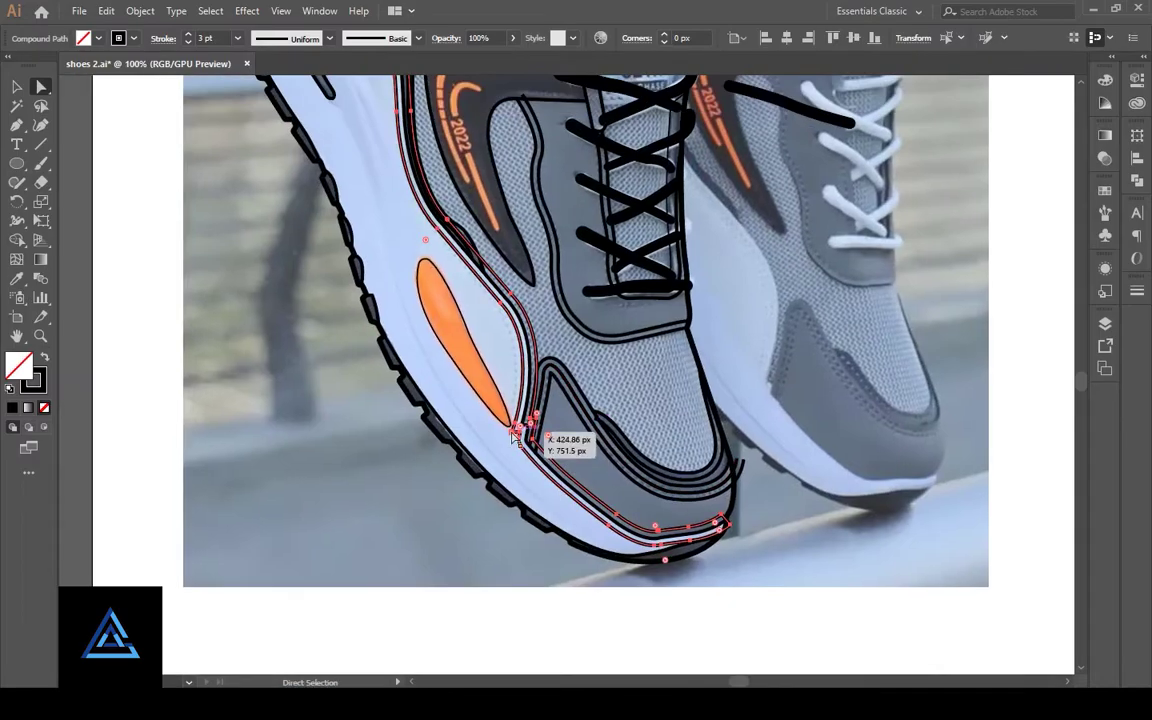
{"action": "key", "text": "ctrl+h"}
{"action": "key", "text": "ctrl+plus"}
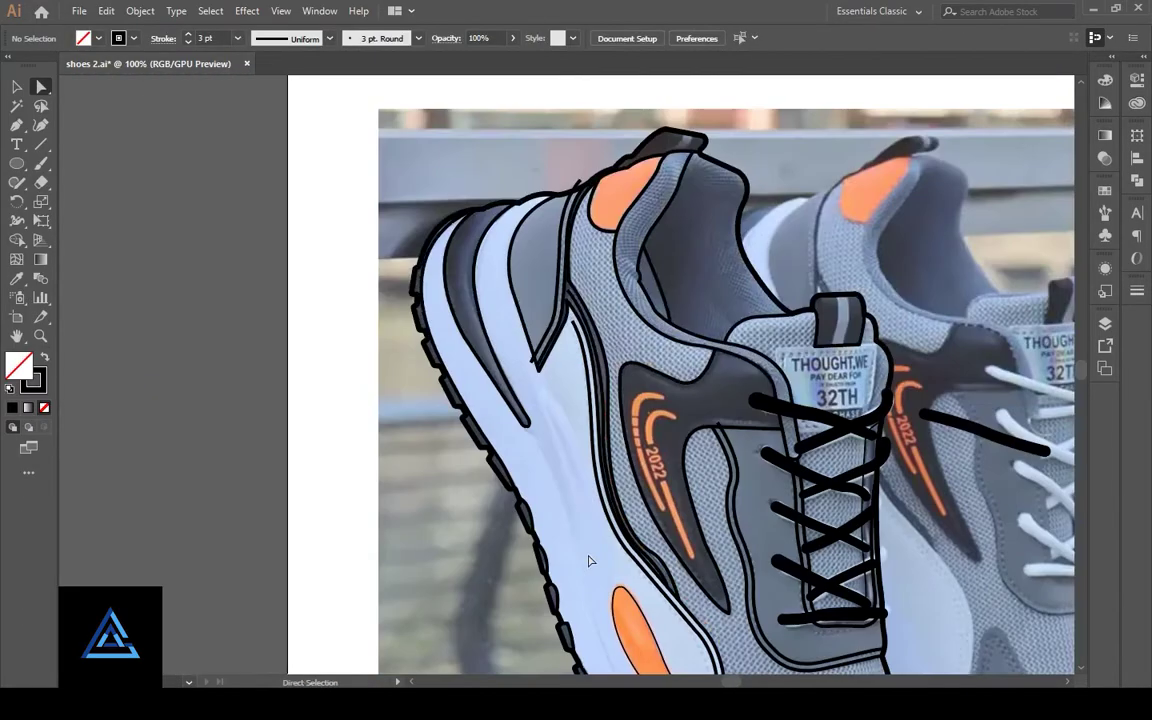
{"action": "key", "text": "ctrl+plus"}
{"action": "key", "text": "ctrl+plus"}
{"action": "left_click", "coordinate": [624, 336]}
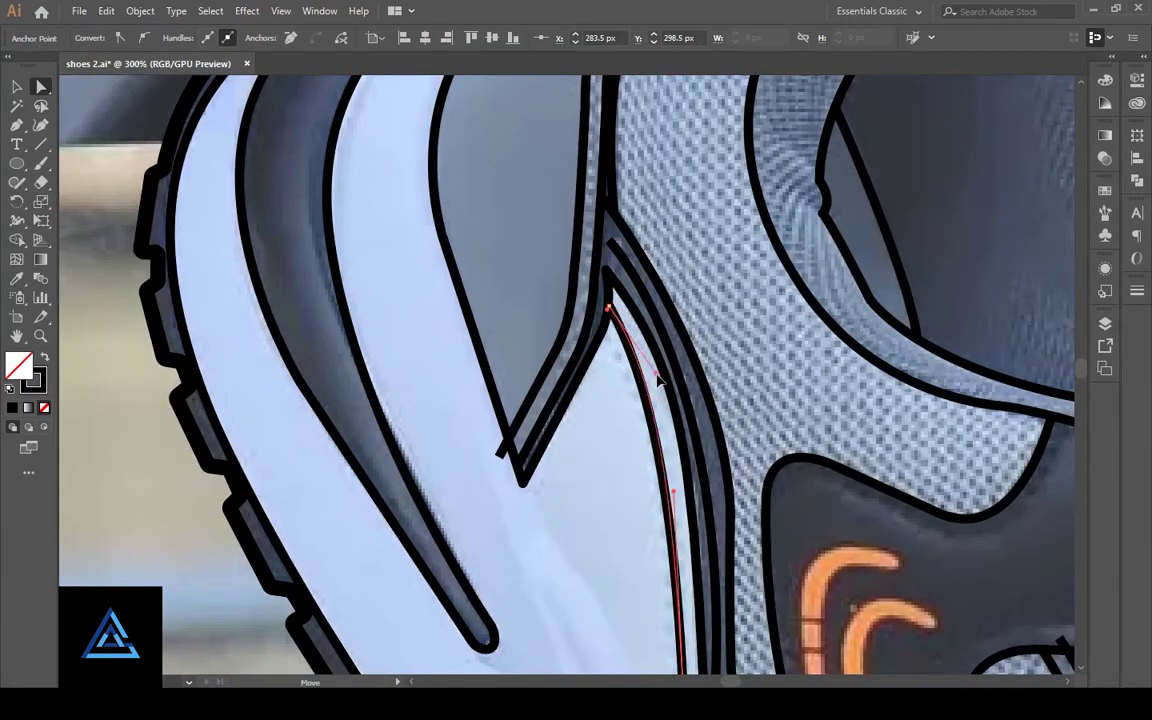
{"action": "left_click_drag", "start_coordinate": [608, 310], "coordinate": [606, 306]}
Step: Reshape the orange stripe outline by moving the anchor at its tip
{"action": "scroll", "coordinate": [550, 362], "scroll_direction": "down", "scroll_amount": 5}
{"action": "scroll", "coordinate": [265, 219], "scroll_direction": "down", "scroll_amount": 5}
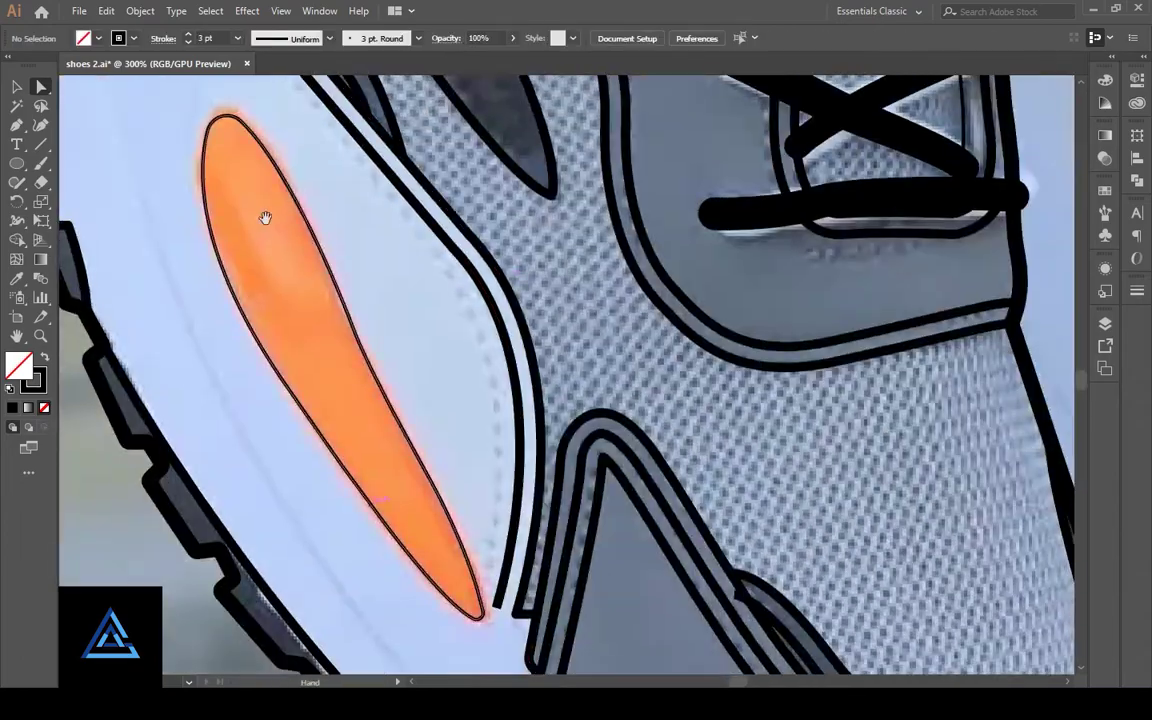
{"action": "key", "text": "ctrl+0"}
{"action": "scroll", "coordinate": [344, 275], "scroll_direction": "up", "scroll_amount": 5}
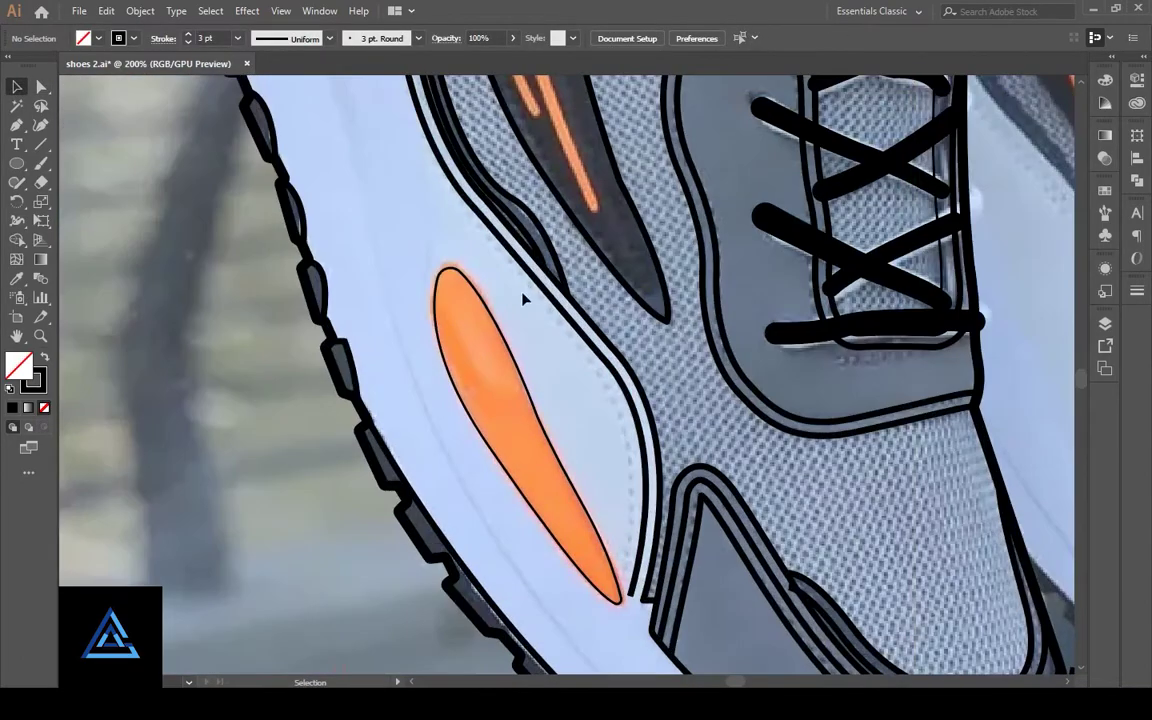
{"action": "left_click", "coordinate": [530, 292]}
{"action": "scroll", "coordinate": [686, 572], "scroll_direction": "down", "scroll_amount": 3}
{"action": "left_click_drag", "start_coordinate": [686, 572], "coordinate": [430, 205]}
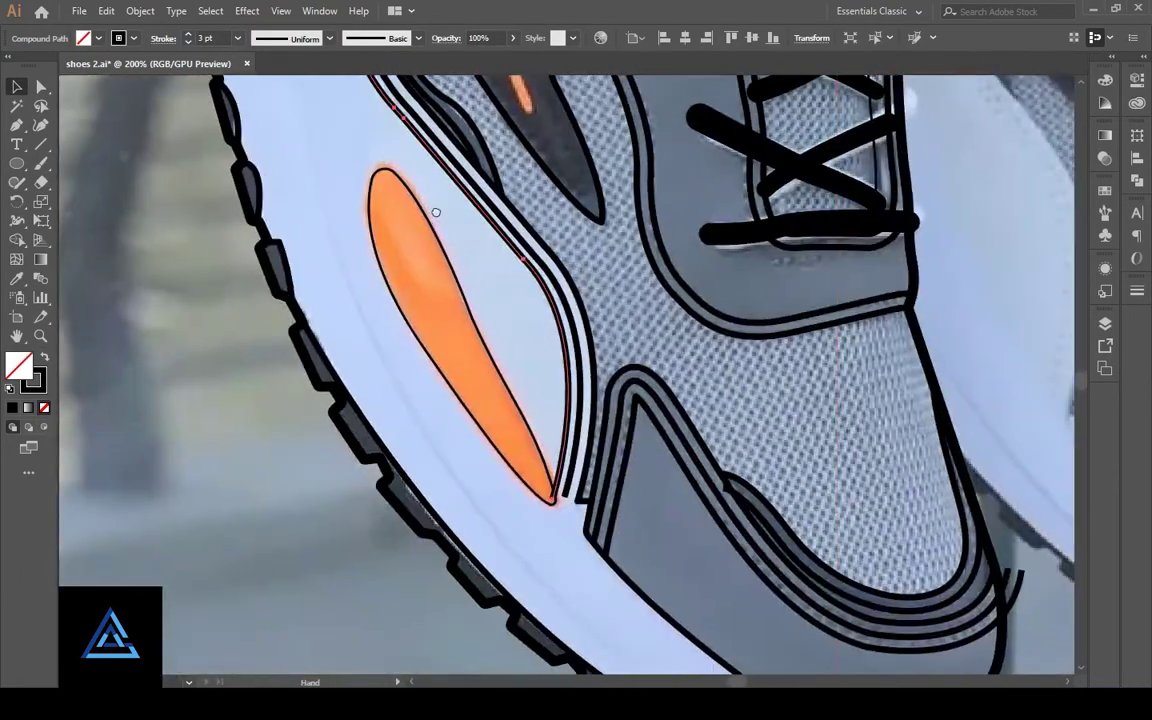
{"action": "key", "text": "a"}
{"action": "left_click_drag", "start_coordinate": [555, 495], "coordinate": [563, 490]}
{"action": "left_click", "coordinate": [533, 336]}
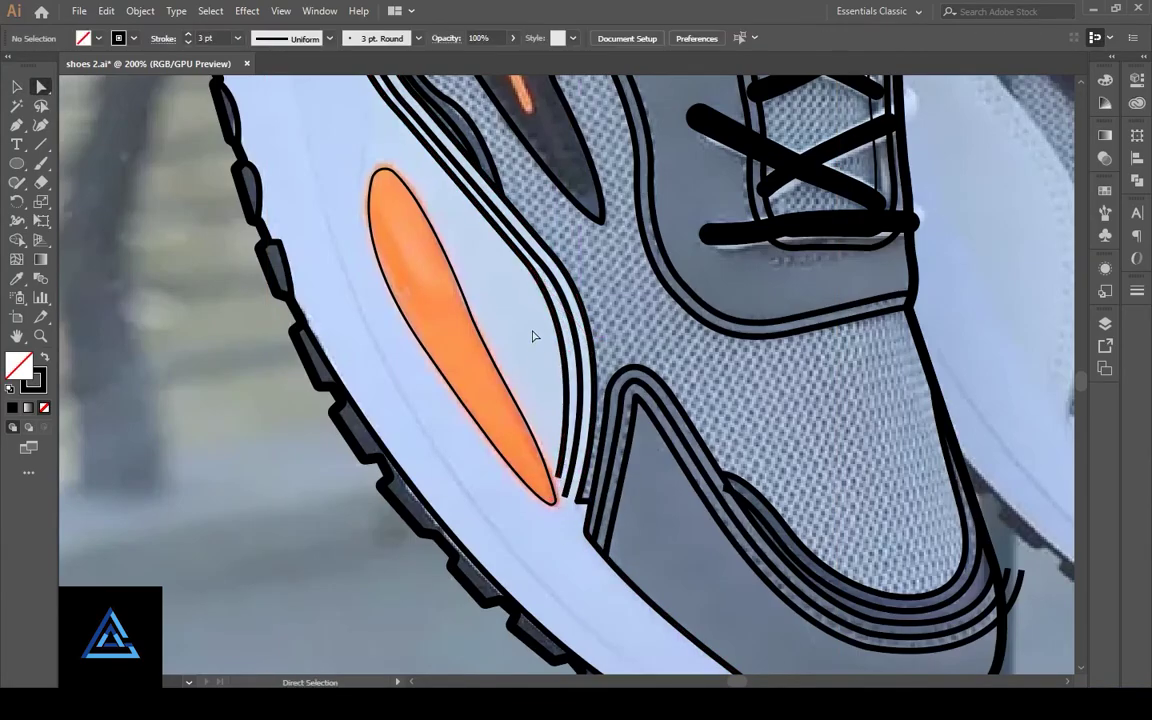
{"action": "key", "text": "ctrl+1"}
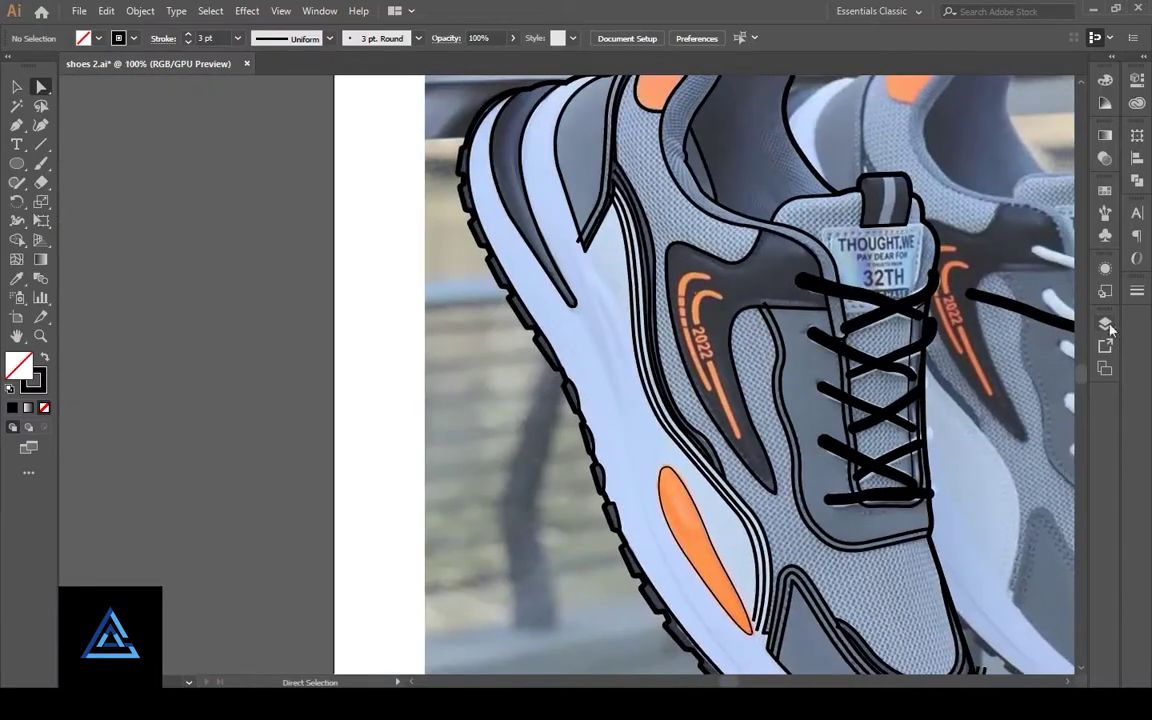
Step: Set the reference photo's opacity back to 100%
{"action": "left_click", "coordinate": [1105, 323]}
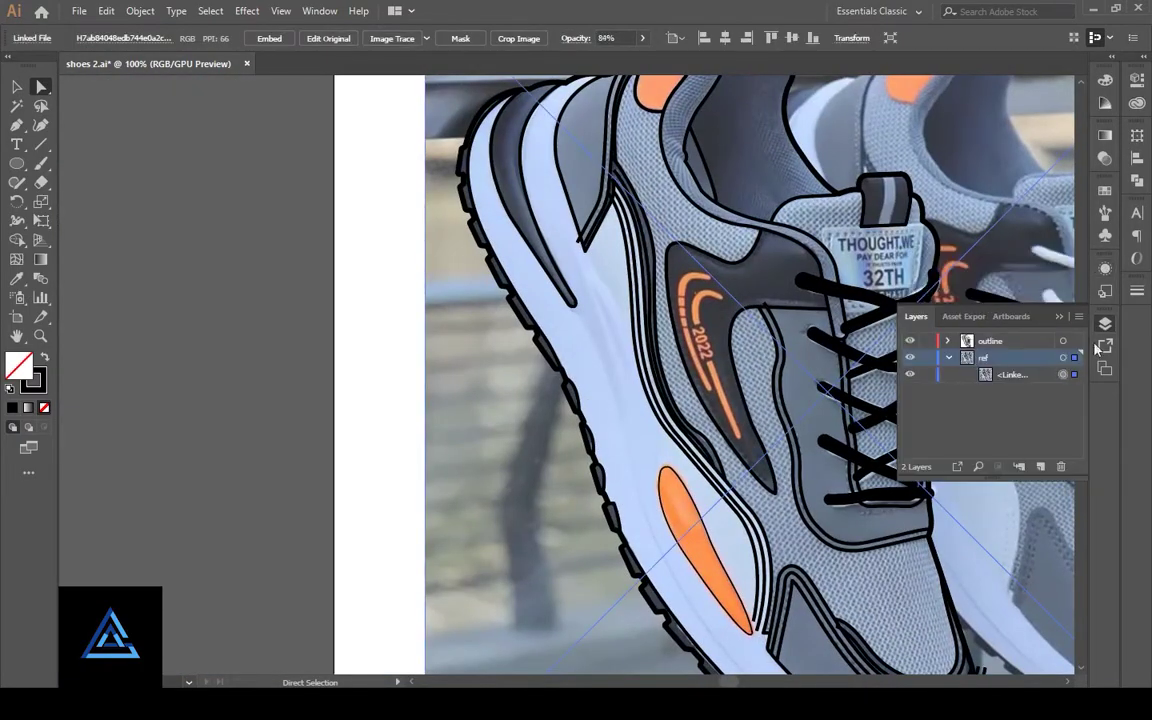
{"action": "left_click", "coordinate": [965, 328]}
{"action": "type", "text": "100"}
{"action": "key", "text": "Return"}
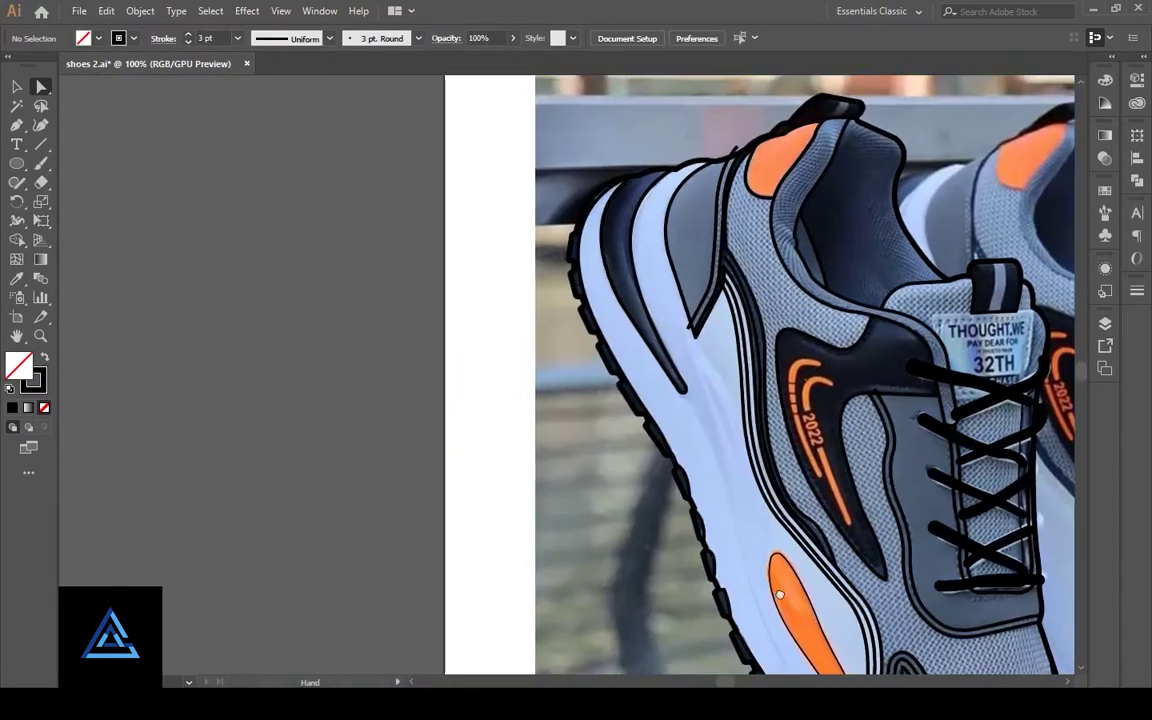
{"action": "mouse_move", "coordinate": [671, 531]}
{"action": "left_mouse_down"}
{"action": "mouse_move", "coordinate": [716, 466]}
{"action": "mouse_move", "coordinate": [748, 480]}
{"action": "left_mouse_up"}
{"action": "key", "text": "p"}
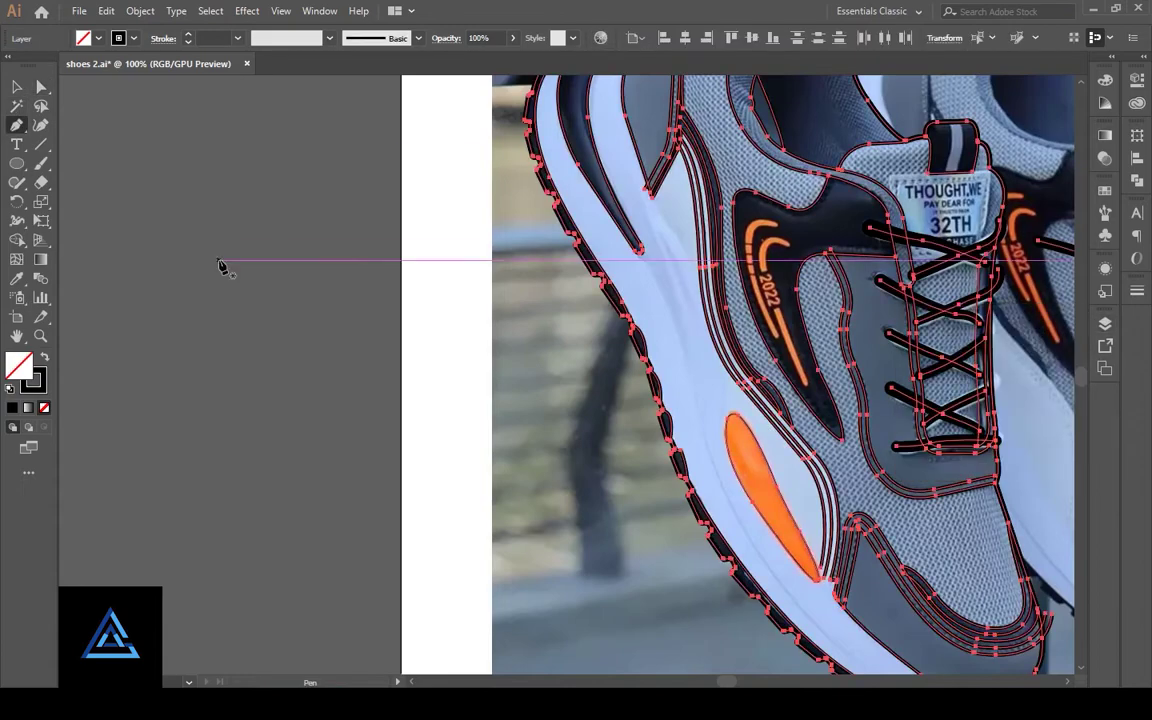
Step: Draw a curved path from the shoe's edge along the sole
{"action": "left_click", "coordinate": [637, 251]}
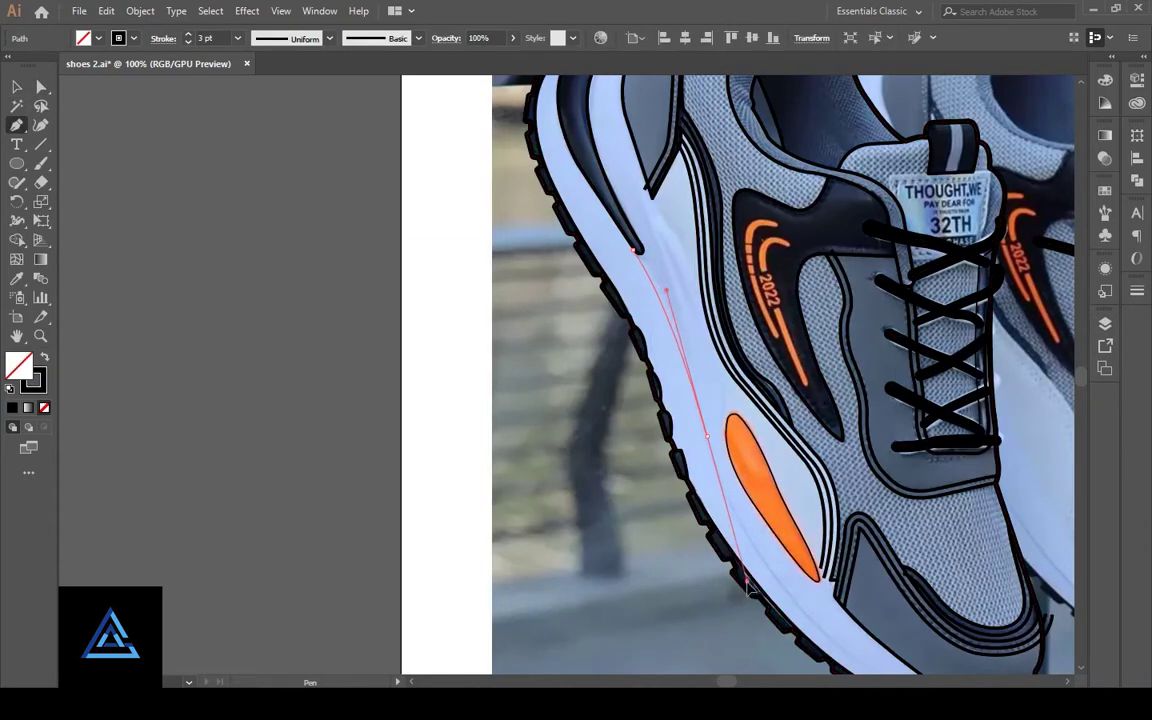
{"action": "left_click_drag", "start_coordinate": [742, 592], "coordinate": [766, 612]}
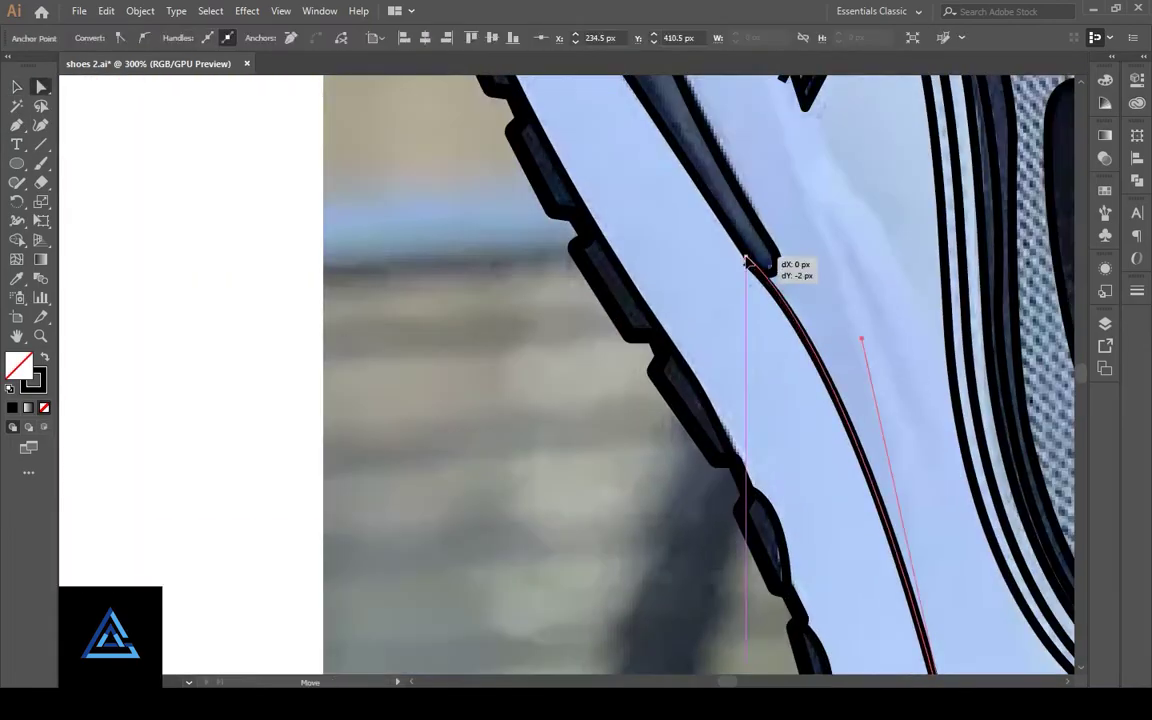
{"action": "key", "text": "ctrl+1"}
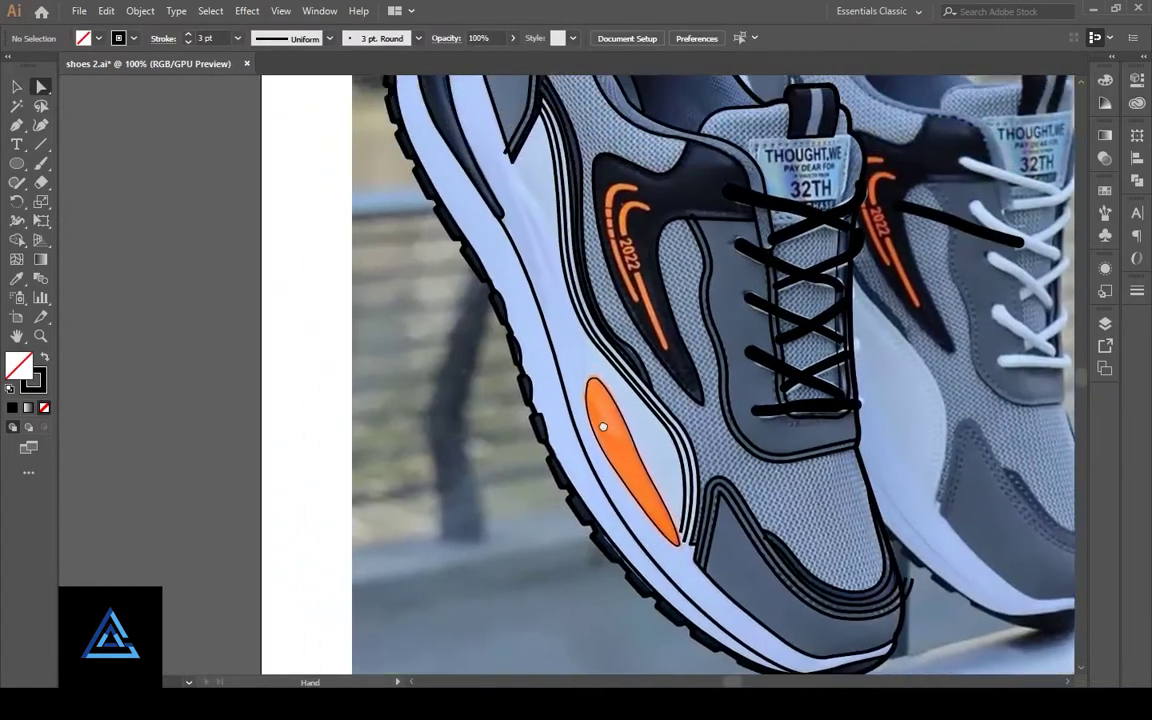
{"action": "mouse_move", "coordinate": [374, 328]}
{"action": "left_mouse_down"}
{"action": "mouse_move", "coordinate": [504, 418]}
{"action": "mouse_move", "coordinate": [528, 503]}
{"action": "left_mouse_up"}
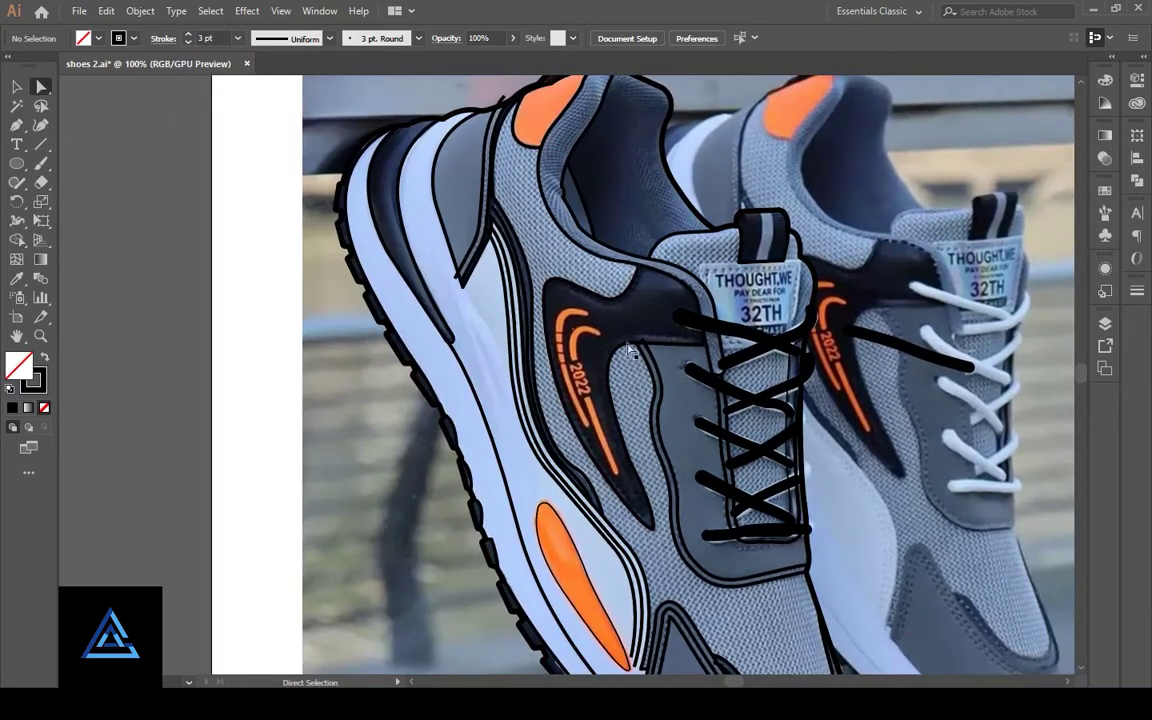
Step: Lower the reference photo's opacity to 50%
{"action": "left_click", "coordinate": [1105, 323]}
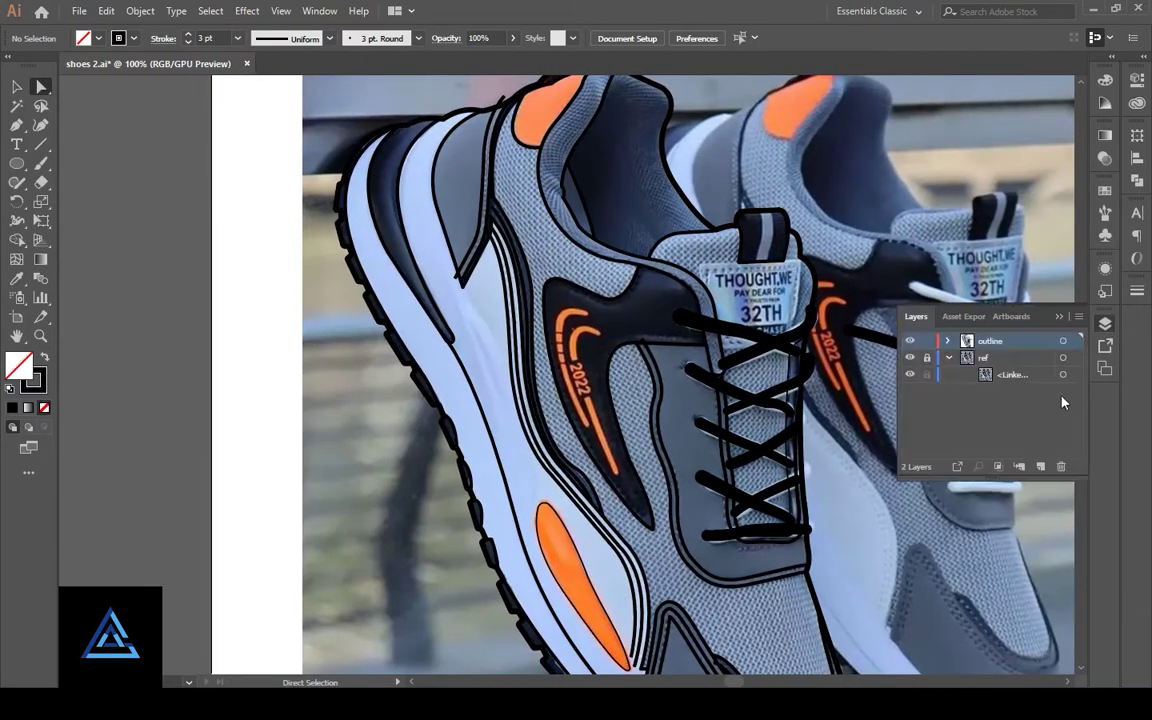
{"action": "left_click", "coordinate": [1020, 372]}
{"action": "left_click", "coordinate": [1105, 267]}
{"action": "left_click", "coordinate": [958, 327]}
{"action": "type", "text": "50"}
{"action": "key", "text": "Return"}
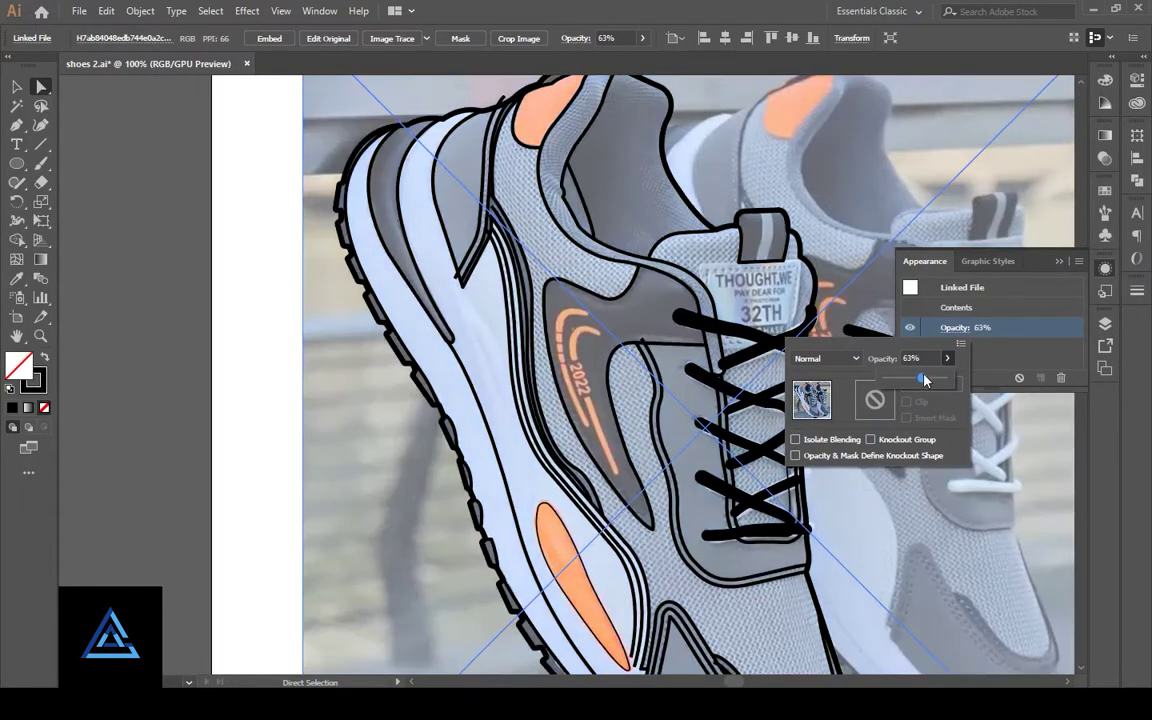
{"action": "left_click", "coordinate": [1050, 320]}
{"action": "left_click", "coordinate": [1105, 323]}
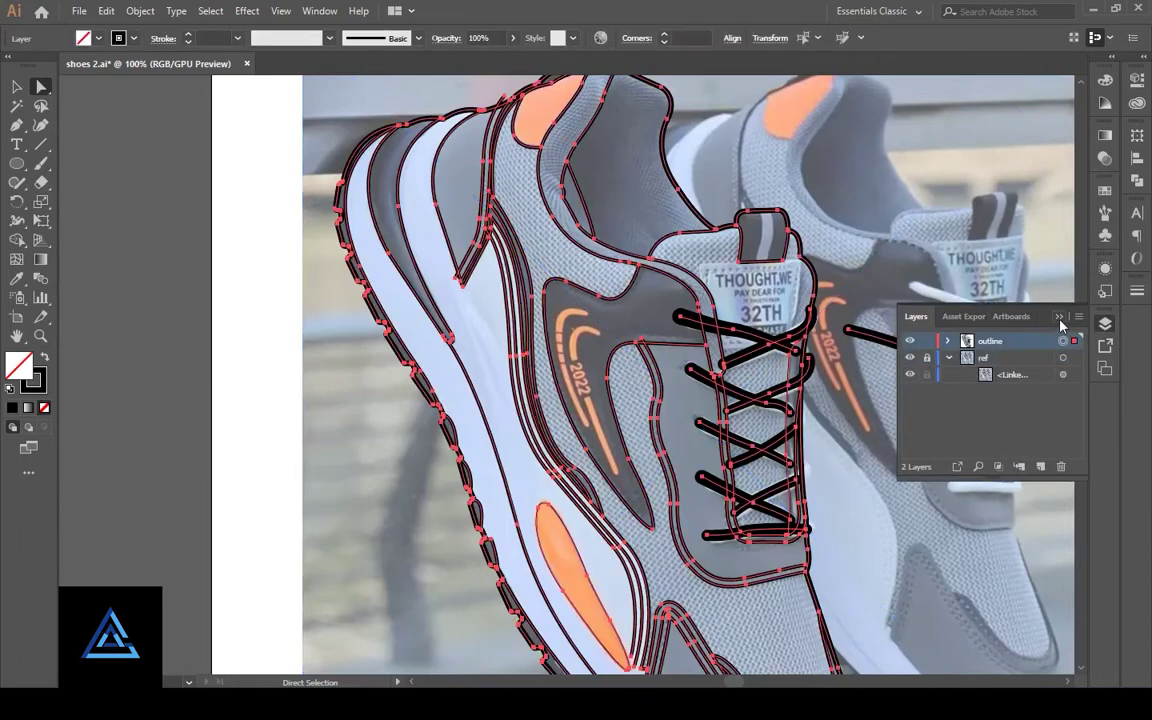
{"action": "left_click", "coordinate": [1105, 323]}
Step: Add a 7 px offset outline inside the dark panel around the 2022 logo
{"action": "left_click_drag", "start_coordinate": [618, 412], "coordinate": [707, 385]}
{"action": "scroll", "coordinate": [627, 362], "scroll_direction": "up", "scroll_amount": 2}
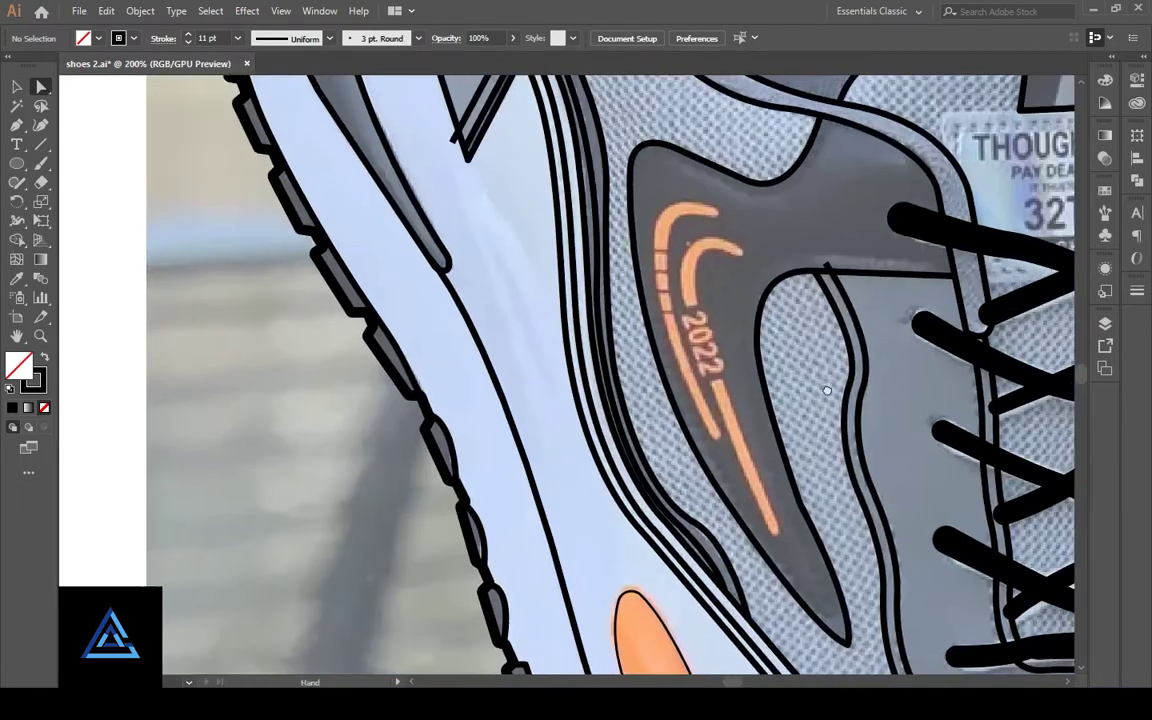
{"action": "key", "text": "v"}
{"action": "left_click", "coordinate": [740, 300]}
{"action": "left_click", "coordinate": [140, 10]}
{"action": "left_click", "coordinate": [437, 433]}
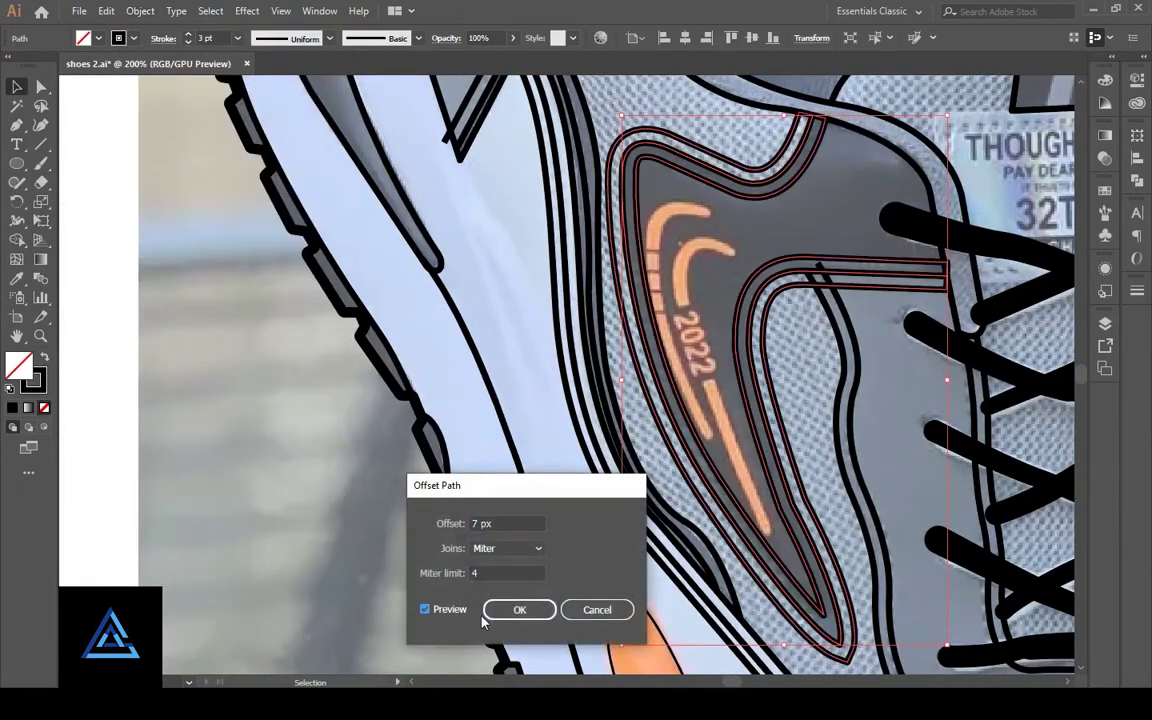
{"action": "left_click", "coordinate": [519, 609]}
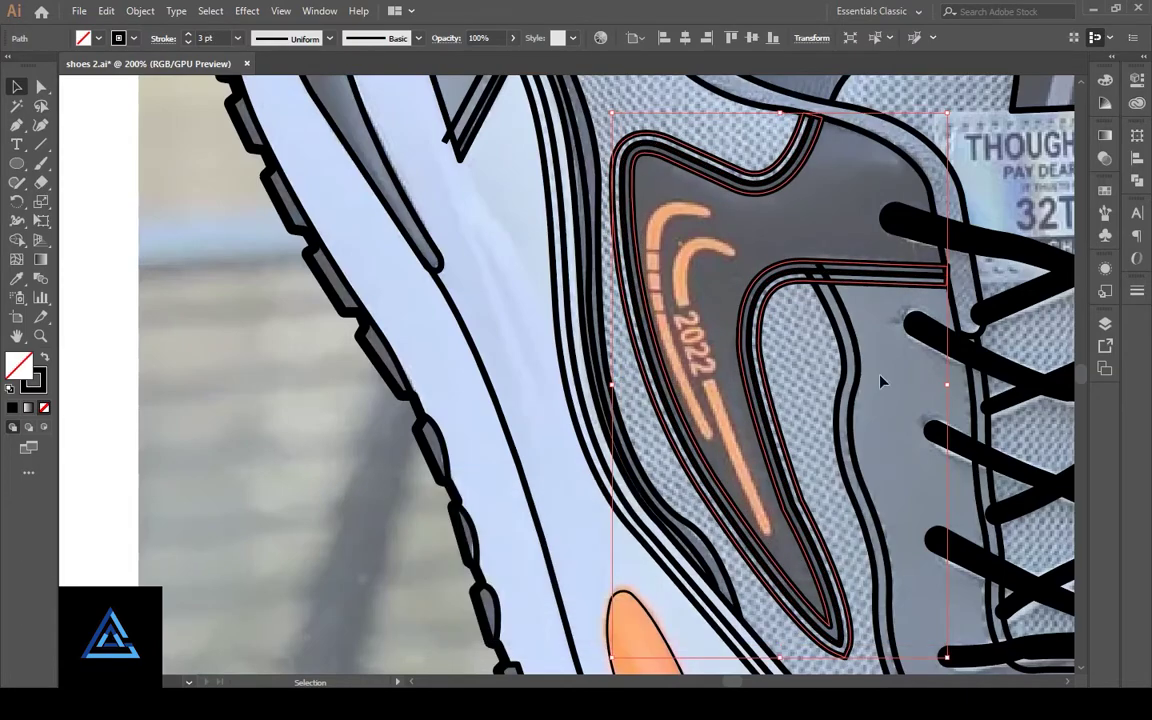
Step: Start a Pen curve tracing down the logo's inner swoosh
{"action": "key", "text": "a"}
{"action": "key", "text": "ctrl+shift+a"}
{"action": "key", "text": "p"}
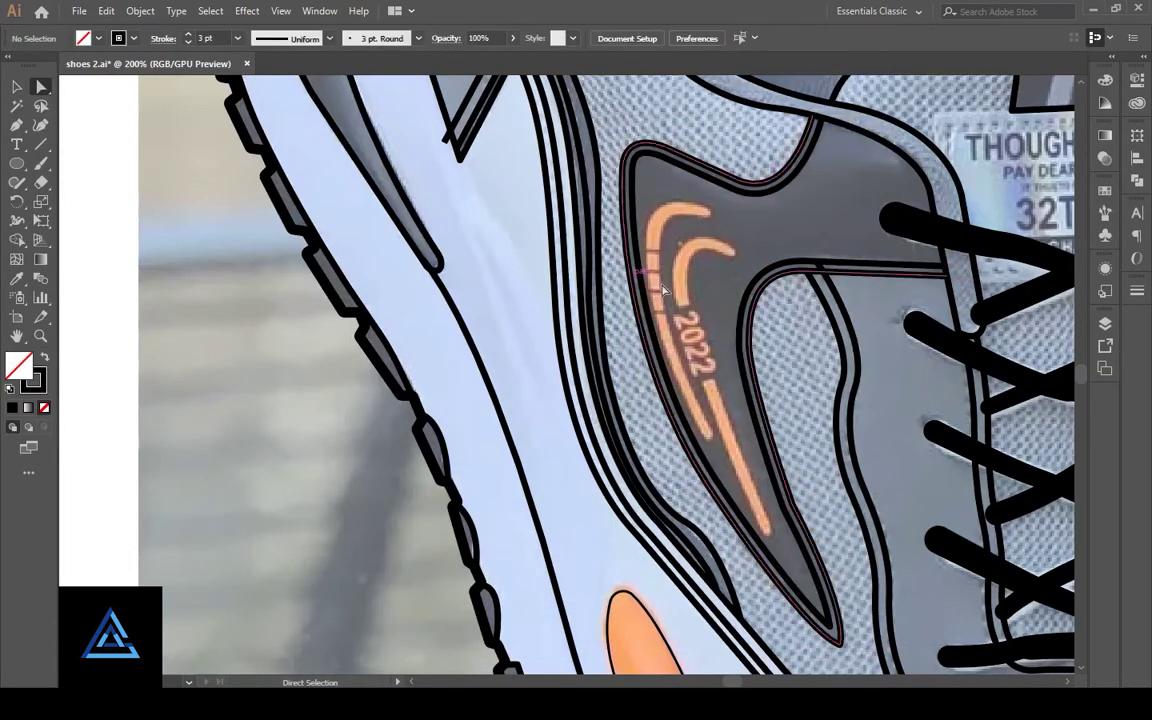
{"action": "left_click", "coordinate": [732, 255]}
{"action": "left_click_drag", "start_coordinate": [700, 398], "coordinate": [712, 343]}
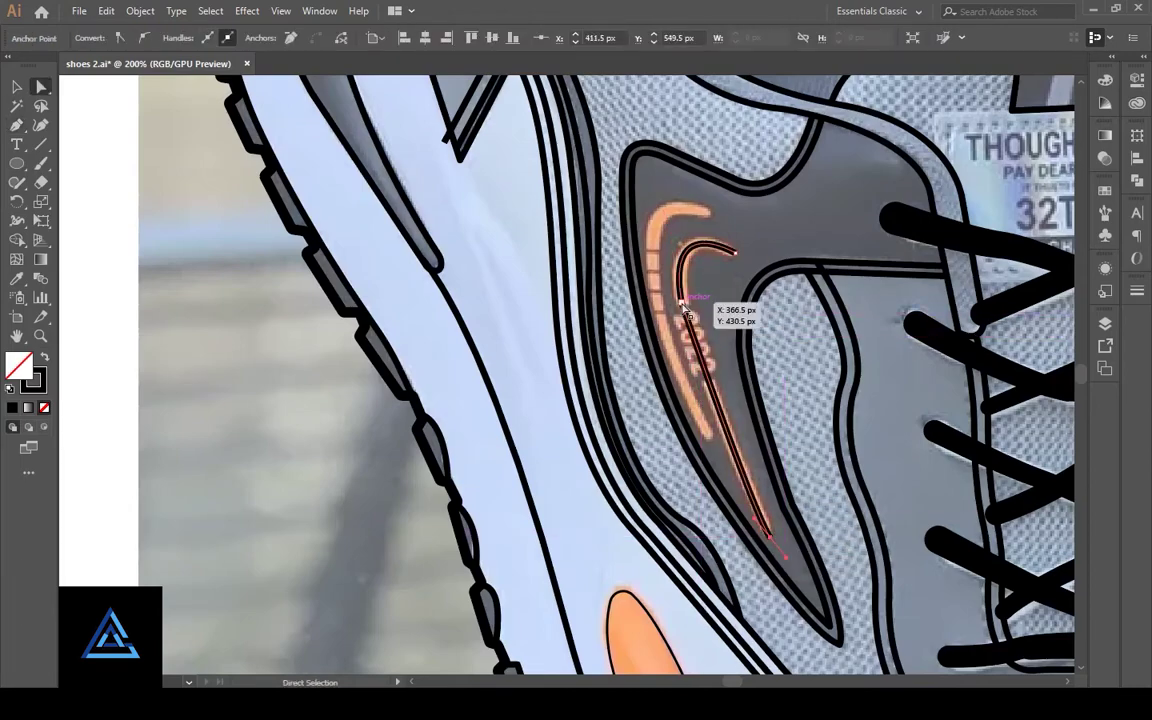
Step: Widen the inner swoosh path into a tapered variable-width stroke
{"action": "key", "text": "v"}
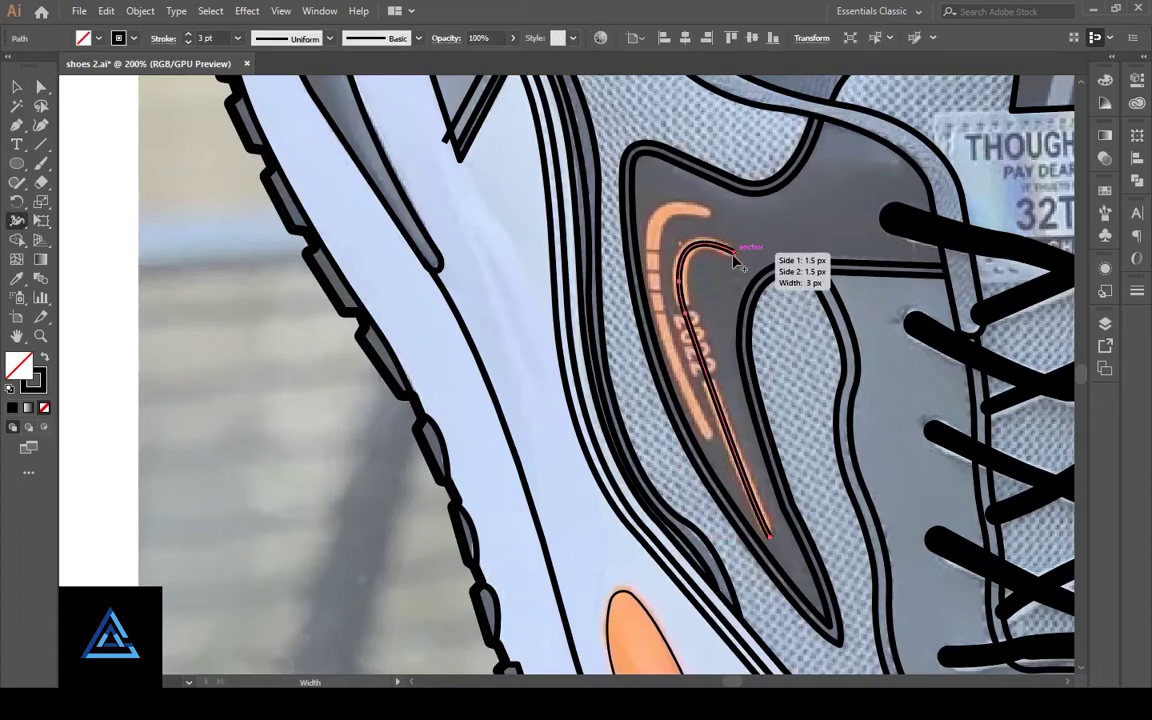
{"action": "left_click_drag", "start_coordinate": [735, 260], "coordinate": [741, 256]}
{"action": "left_click_drag", "start_coordinate": [690, 305], "coordinate": [690, 305]}
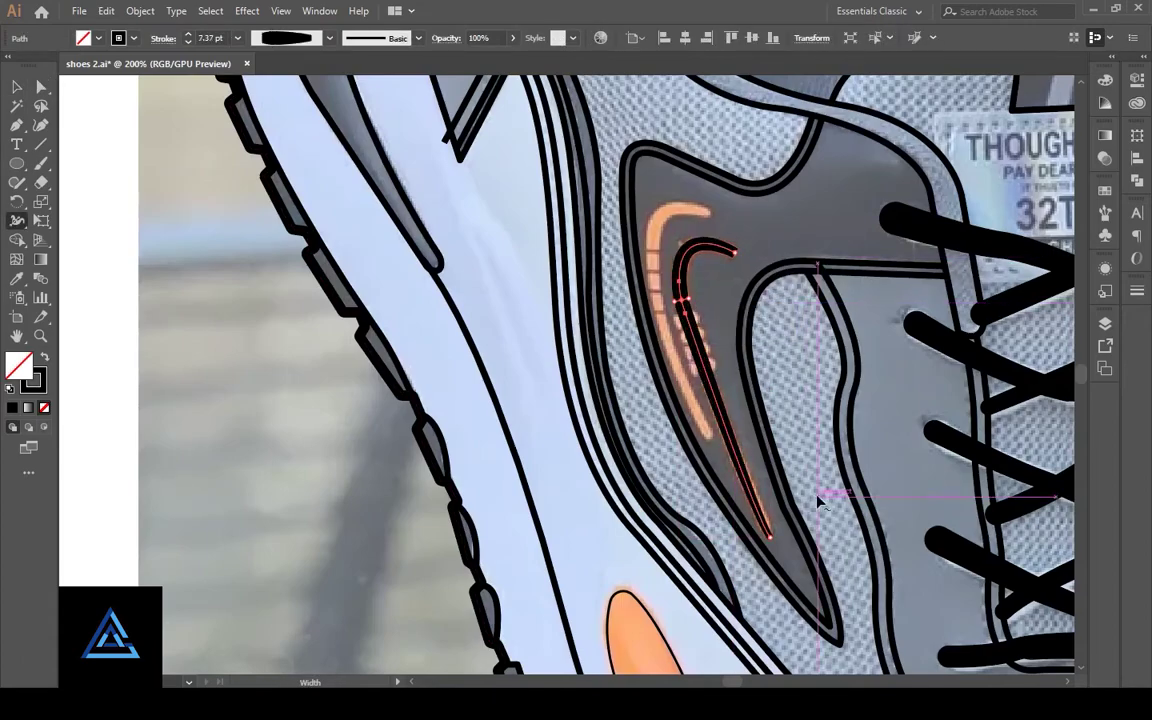
{"action": "left_click", "coordinate": [1137, 290]}
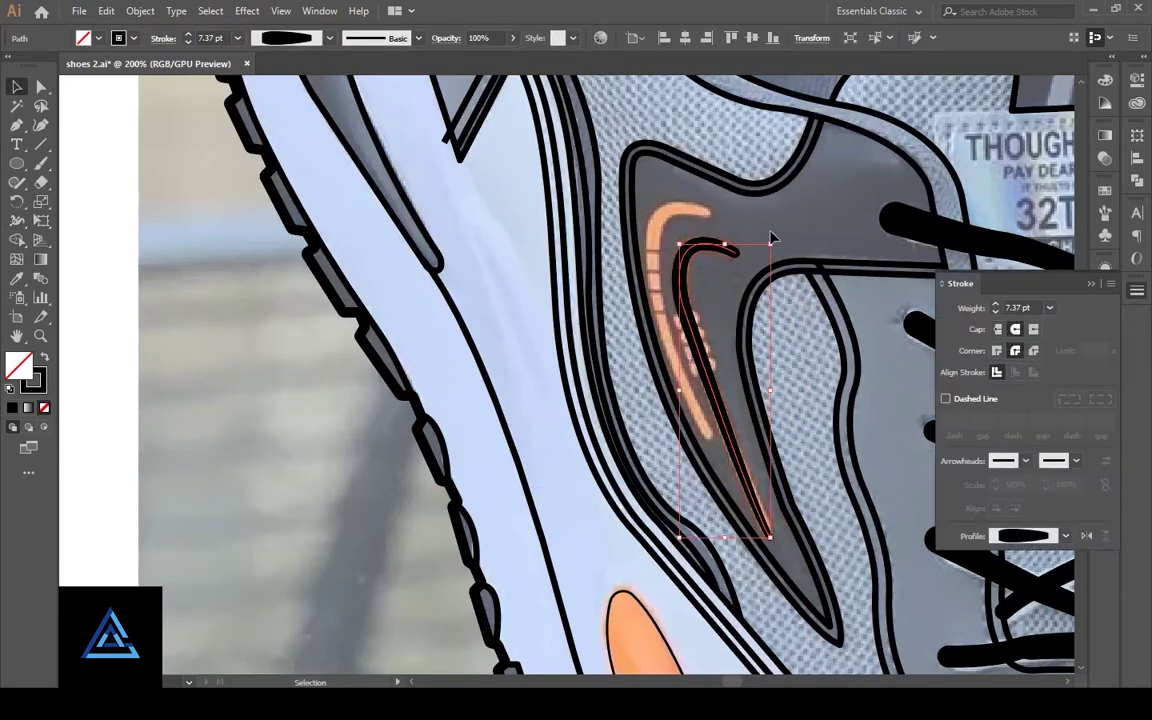
{"action": "key", "text": "shift+w"}
{"action": "scroll", "coordinate": [783, 610], "scroll_direction": "up", "scroll_amount": 3}
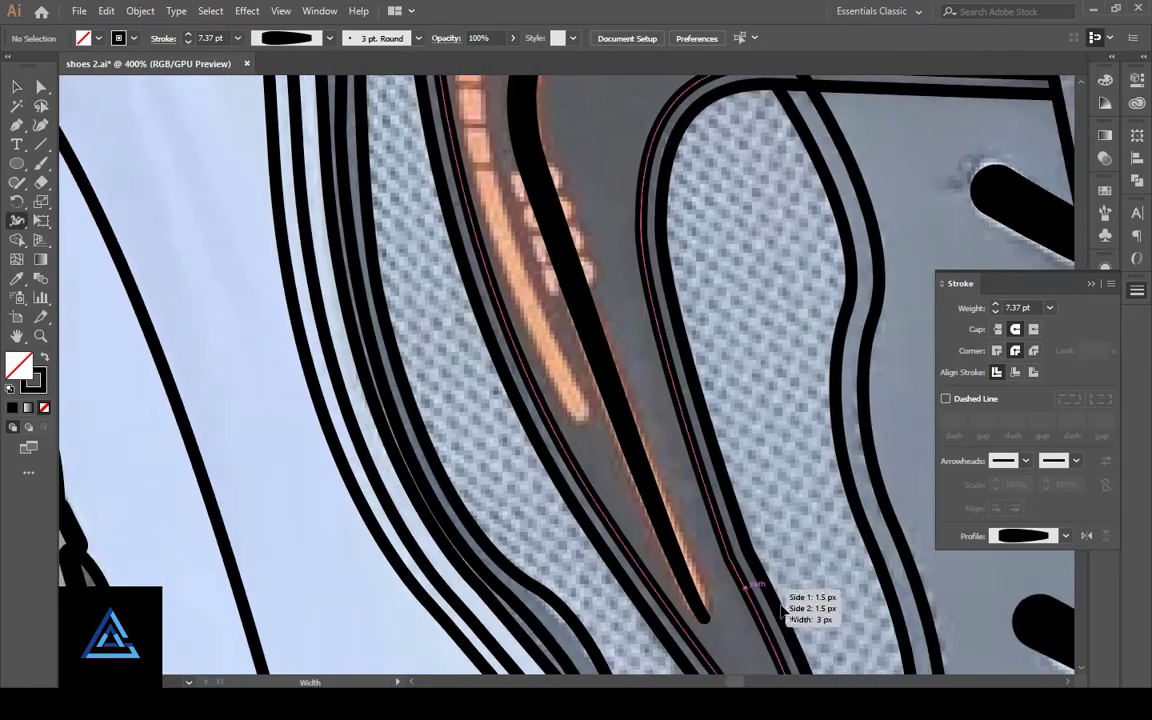
{"action": "left_click_drag", "start_coordinate": [783, 612], "coordinate": [702, 617]}
{"action": "scroll", "coordinate": [305, 160], "scroll_direction": "up", "scroll_amount": 2}
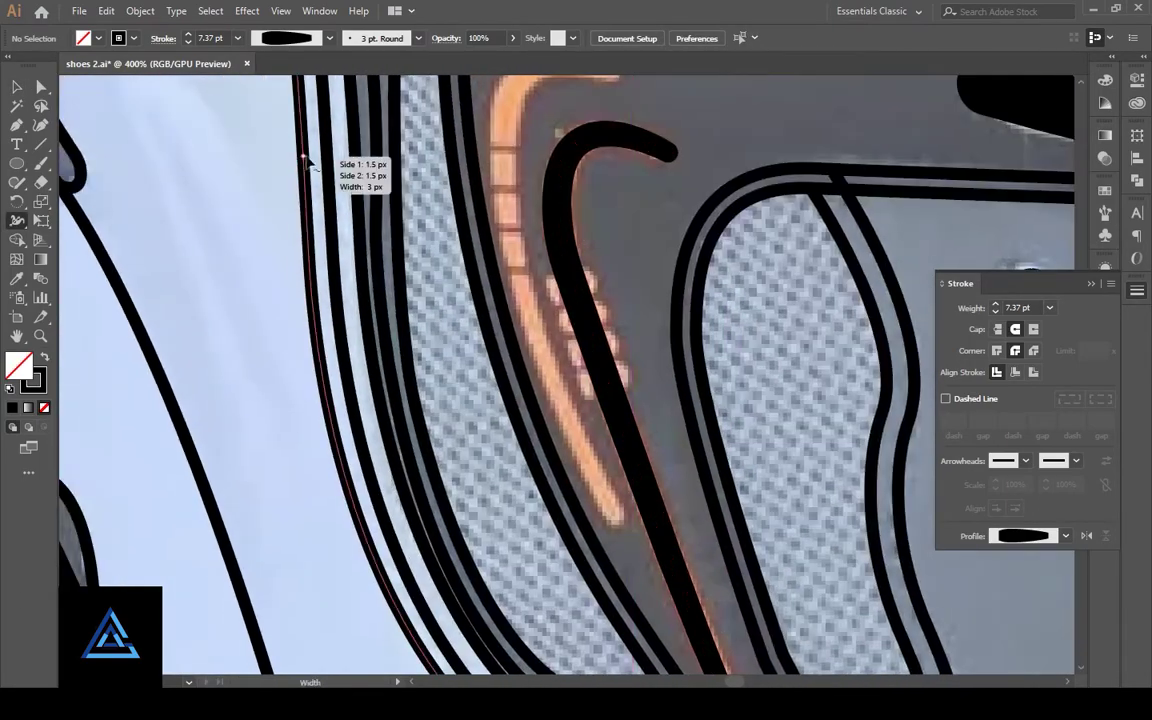
Step: Trace the outer orange swoosh with a curve and thicken it into a tapered stroke
{"action": "key", "text": "v"}
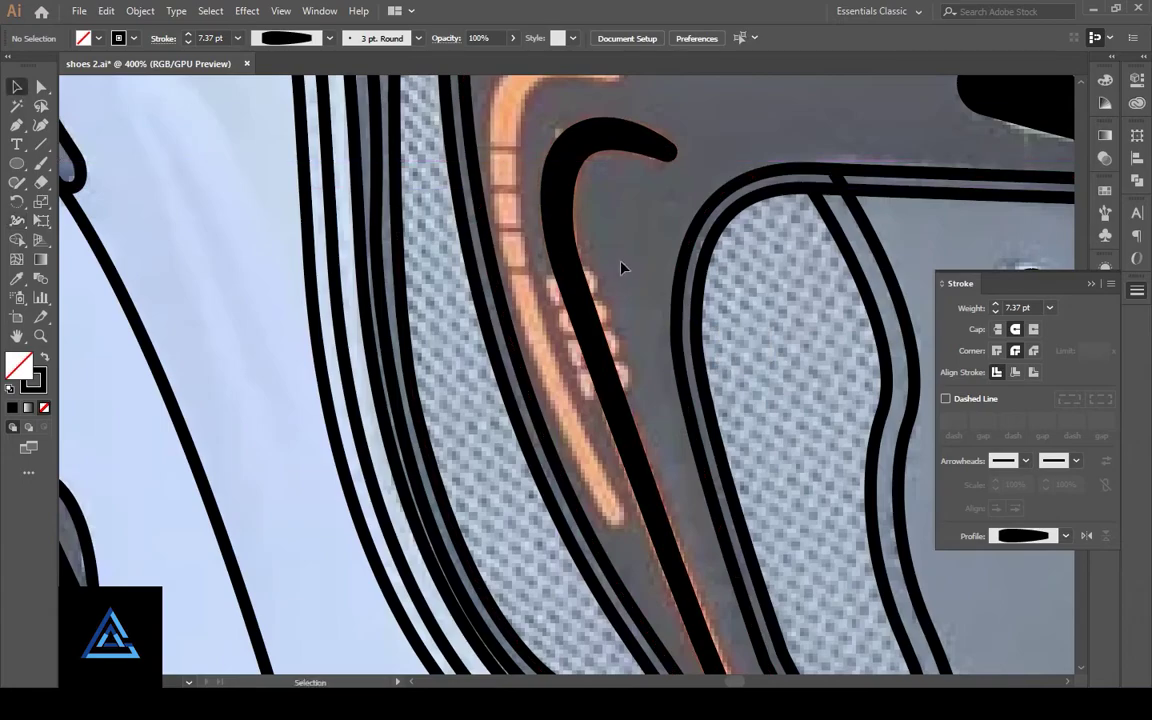
{"action": "scroll", "coordinate": [621, 267], "scroll_direction": "up", "scroll_amount": 2}
{"action": "left_click_drag", "start_coordinate": [536, 230], "coordinate": [477, 152]}
{"action": "left_click", "coordinate": [592, 123]}
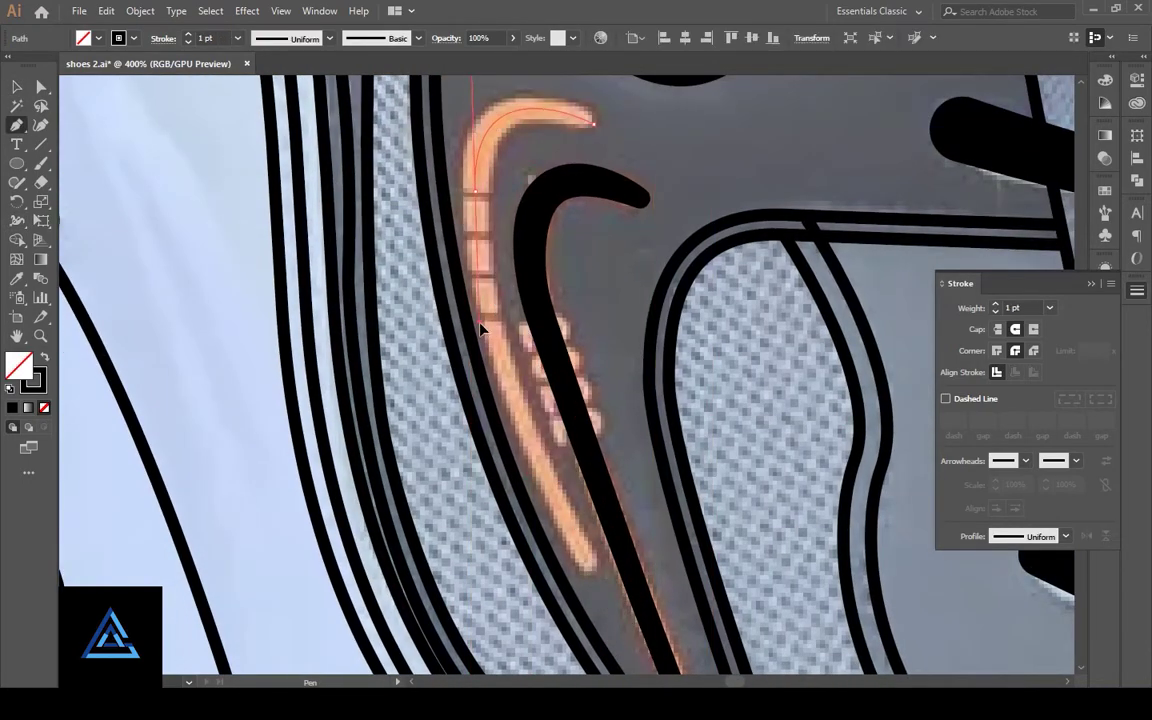
{"action": "left_click_drag", "start_coordinate": [592, 572], "coordinate": [607, 577]}
{"action": "left_click_drag", "start_coordinate": [636, 632], "coordinate": [597, 580]}
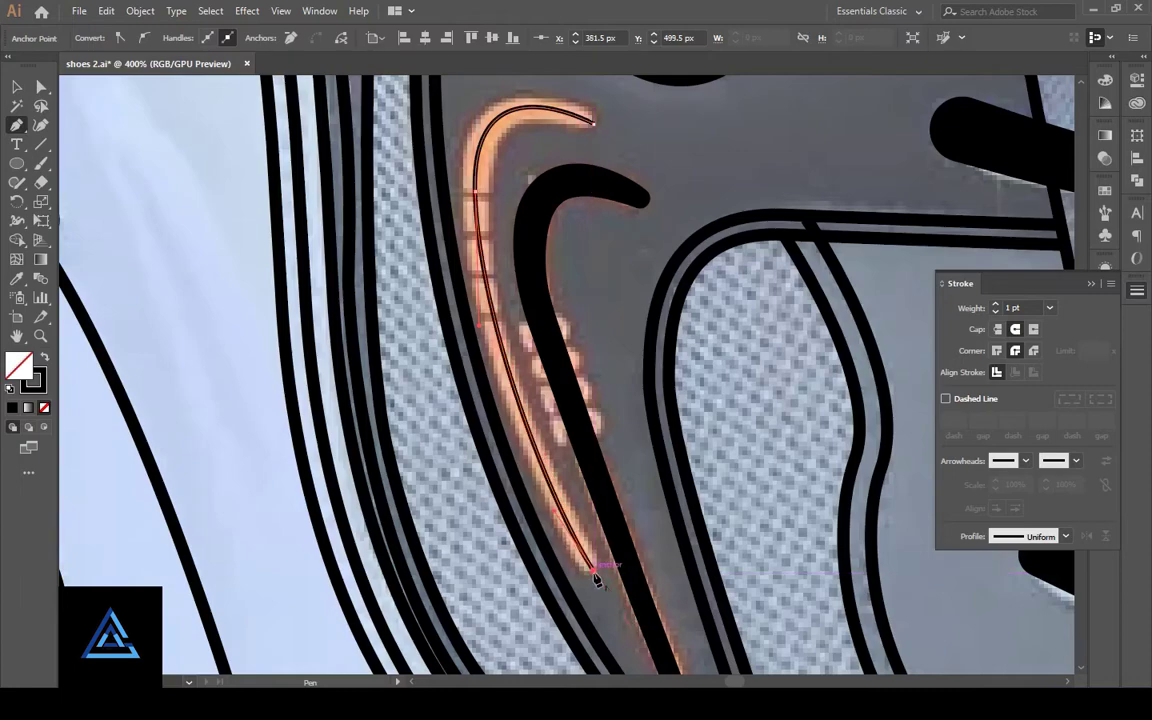
{"action": "key", "text": "v"}
{"action": "left_click_drag", "start_coordinate": [518, 118], "coordinate": [514, 124]}
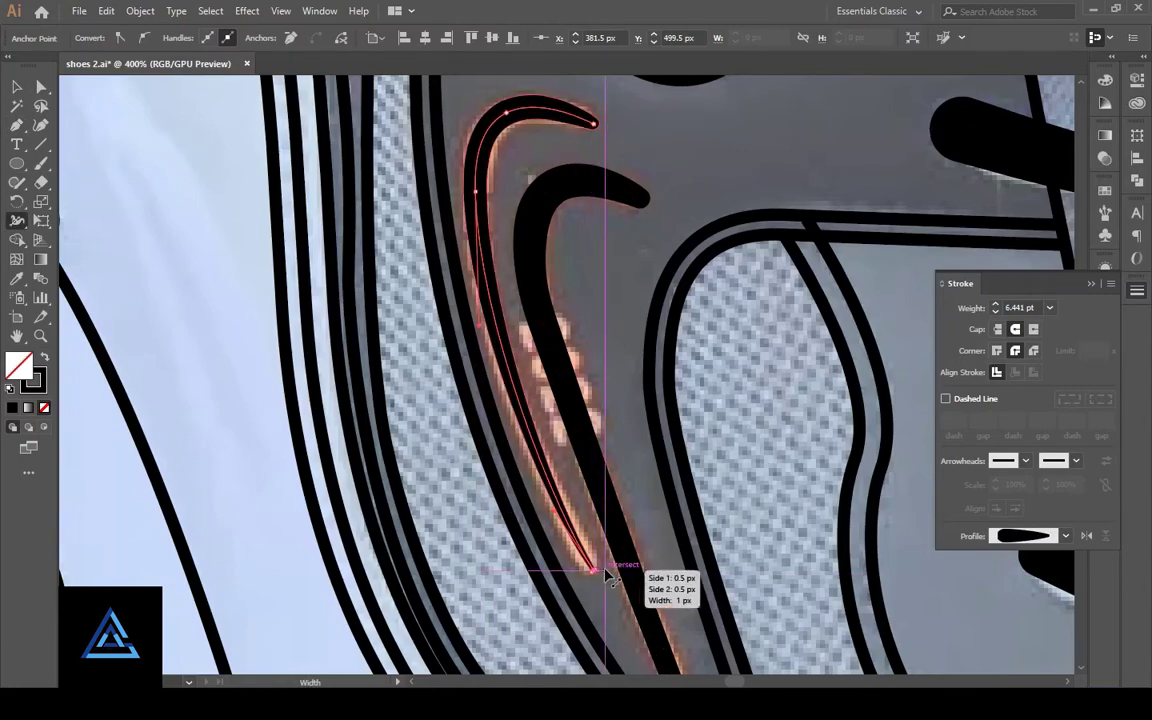
{"action": "key", "text": "ctrl+shift+a"}
{"action": "key", "text": "v"}
{"action": "key", "text": "ctrl+minus"}
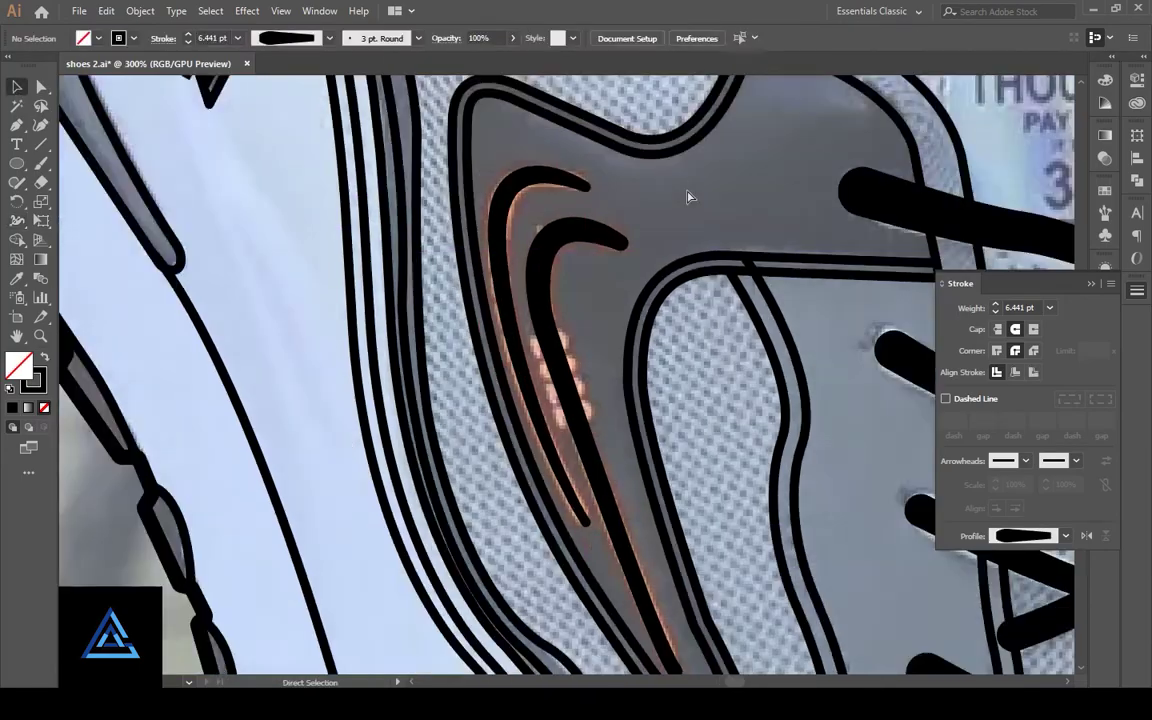
{"action": "key", "text": "ctrl+minus"}
Step: Draw a curved stripe down the heel pull tab with the Pen tool
{"action": "key", "text": "ctrl+minus"}
{"action": "left_click", "coordinate": [1091, 285]}
{"action": "key", "text": "ctrl+minus"}
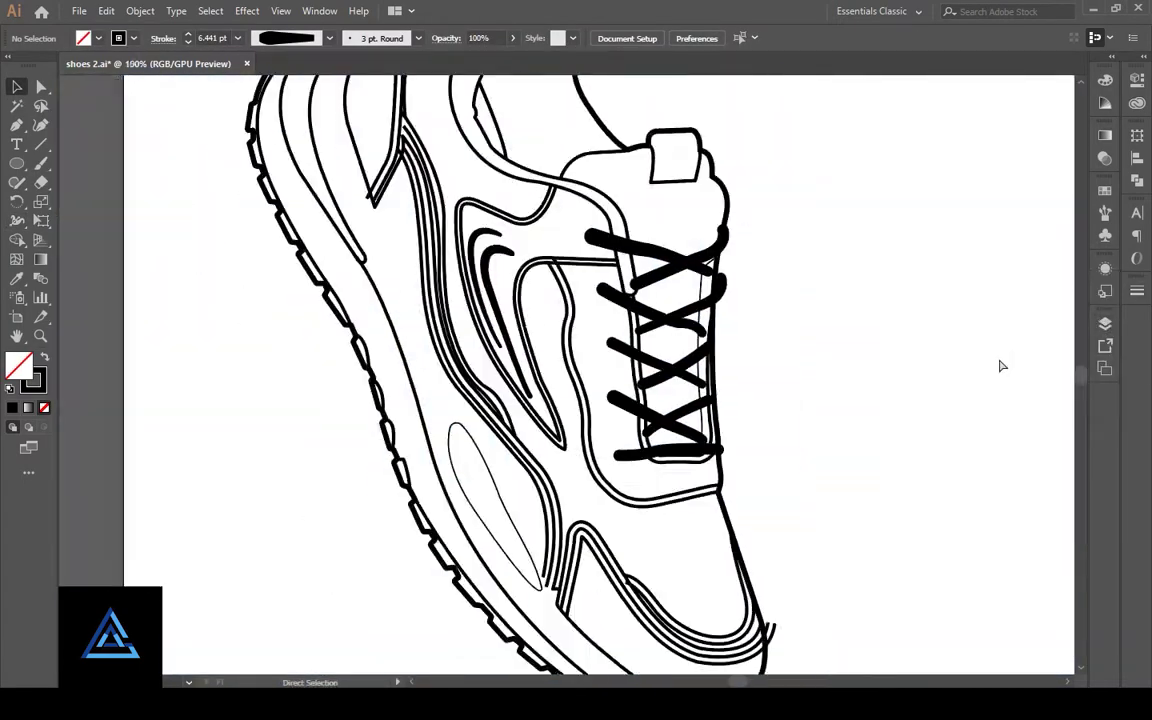
{"action": "key", "text": "ctrl+minus"}
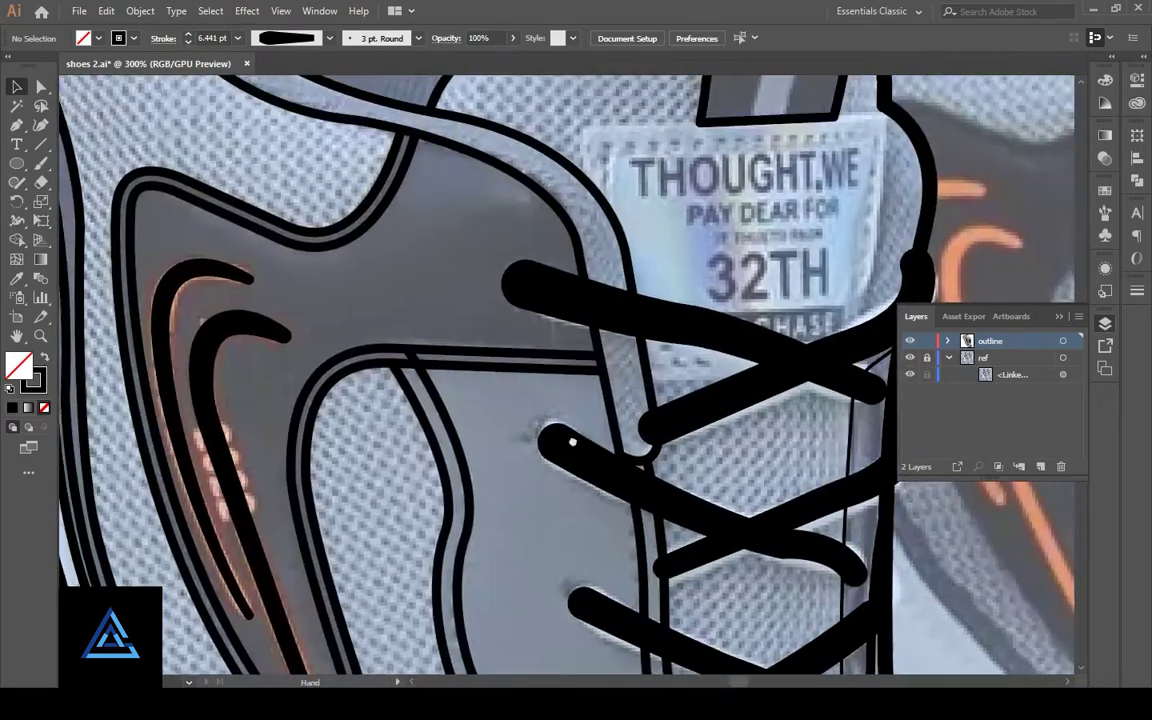
{"action": "left_click_drag", "start_coordinate": [572, 441], "coordinate": [492, 581]}
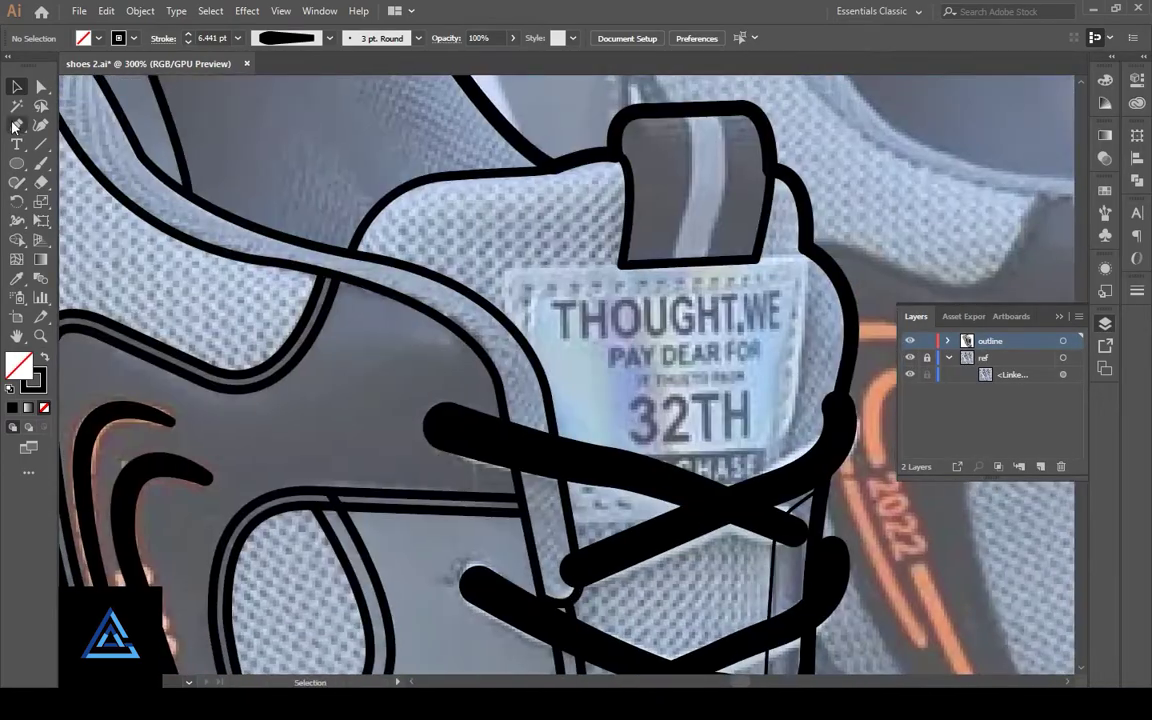
{"action": "left_click", "coordinate": [700, 110]}
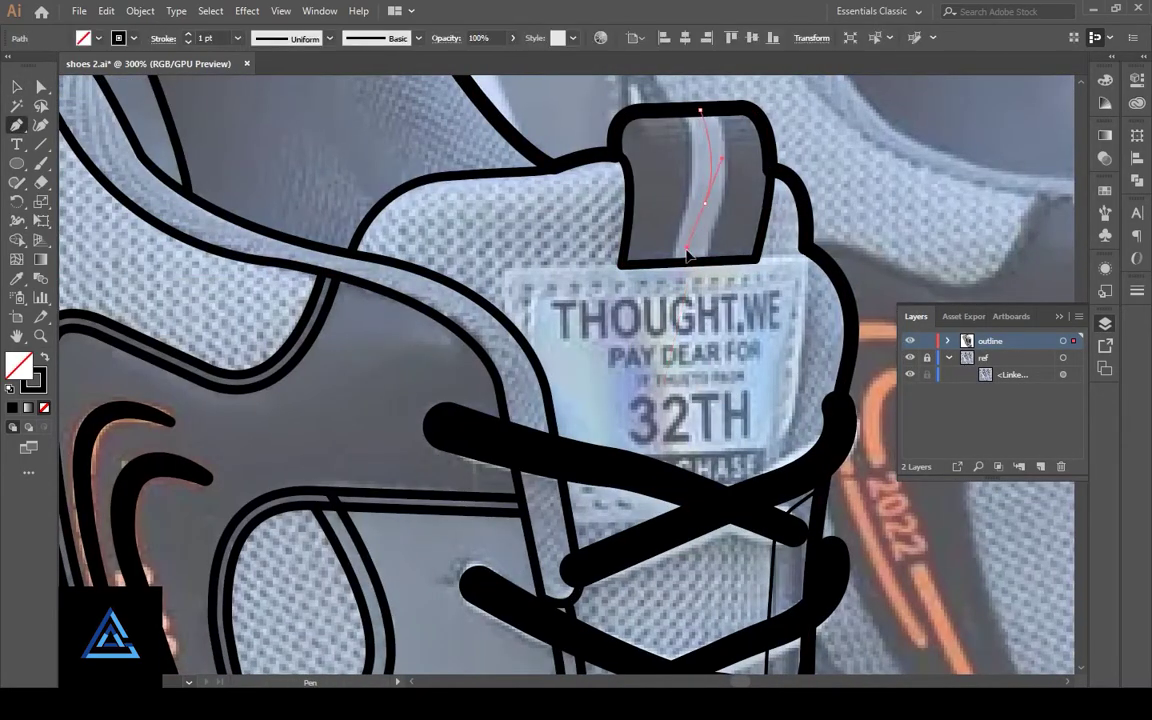
{"action": "left_click_drag", "start_coordinate": [686, 255], "coordinate": [698, 270]}
Step: Give the new stripe a 9 pt stroke with Round Cap
{"action": "key", "text": "ctrl+F10"}
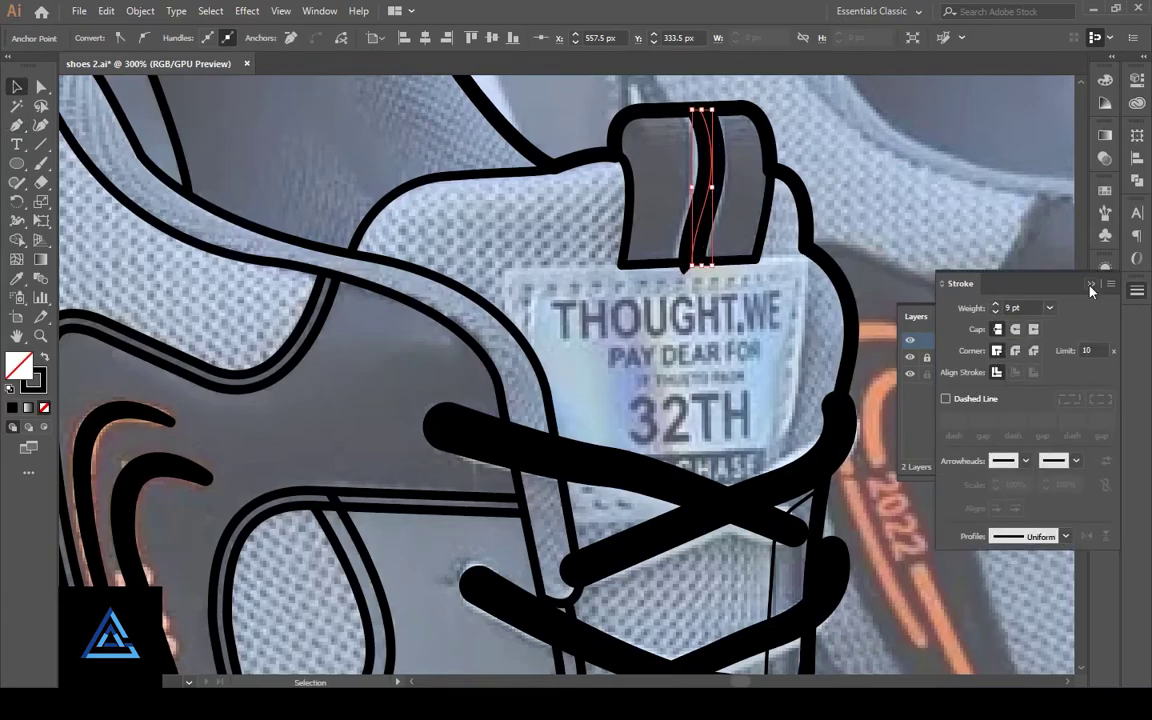
{"action": "left_click", "coordinate": [1091, 285]}
{"action": "key", "text": "a"}
{"action": "key", "text": "p"}
{"action": "scroll", "coordinate": [735, 162], "scroll_direction": "up", "scroll_amount": 5}
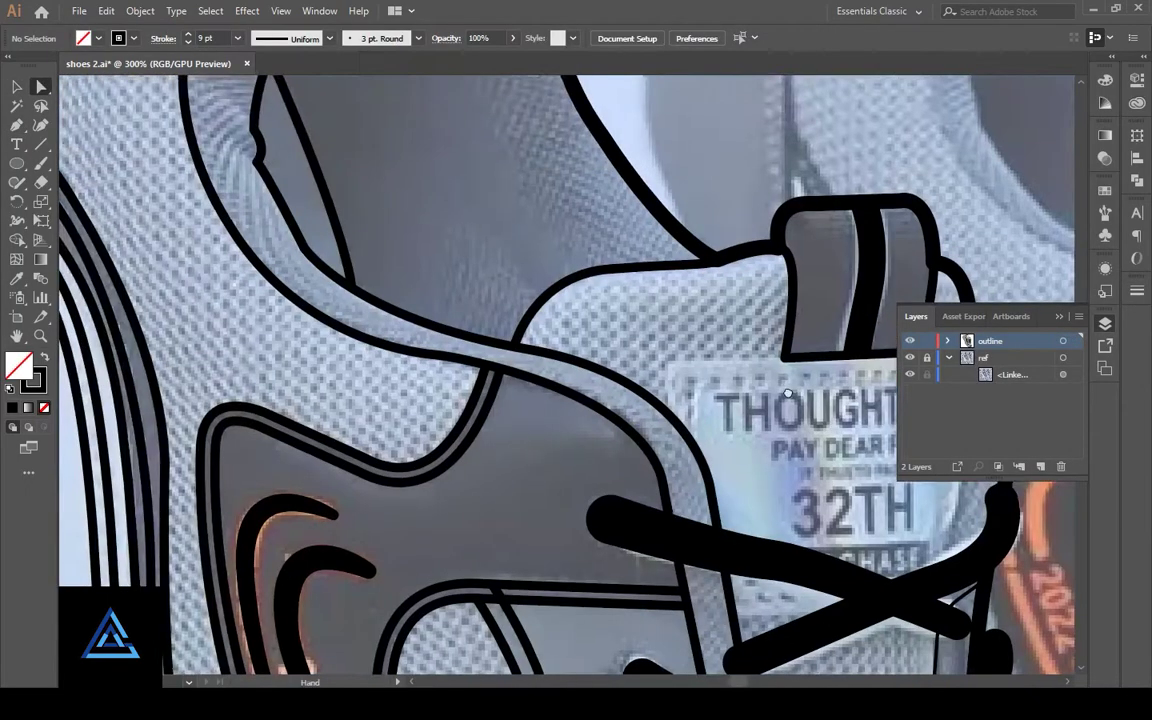
Step: Draw a second curved stripe across the top heel tab, then zoom out to the whole shoe
{"action": "left_click_drag", "start_coordinate": [688, 162], "coordinate": [642, 225]}
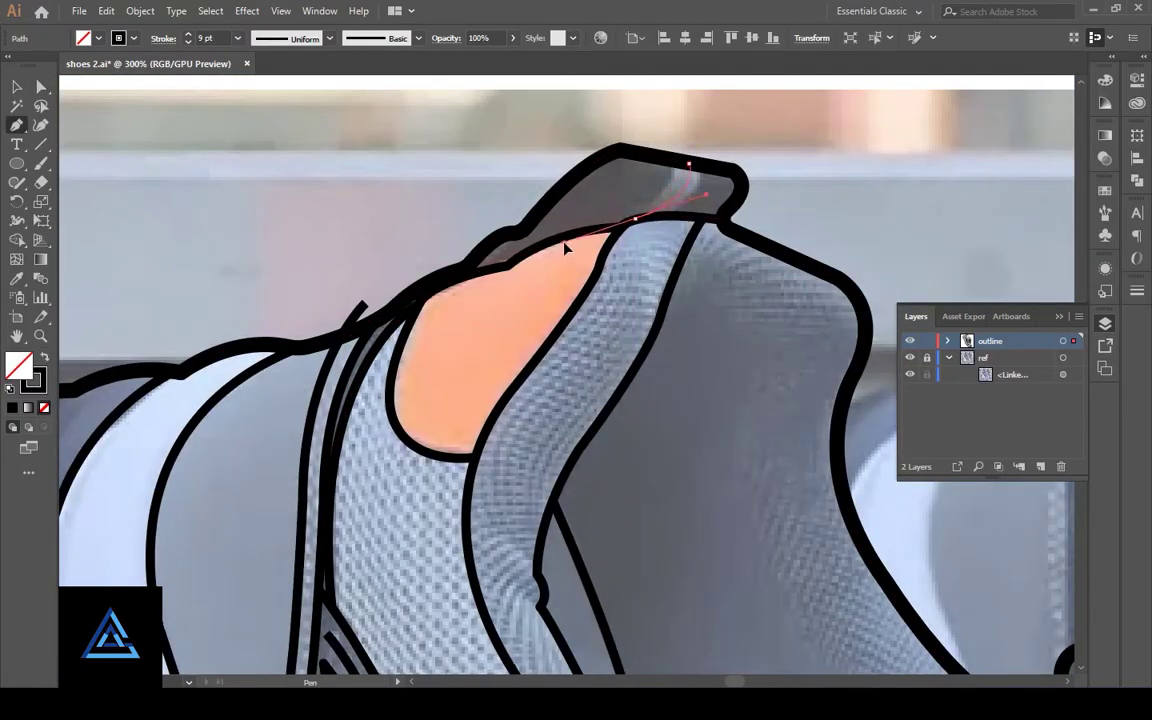
{"action": "left_click_drag", "start_coordinate": [565, 248], "coordinate": [567, 250]}
{"action": "left_click", "coordinate": [1137, 290]}
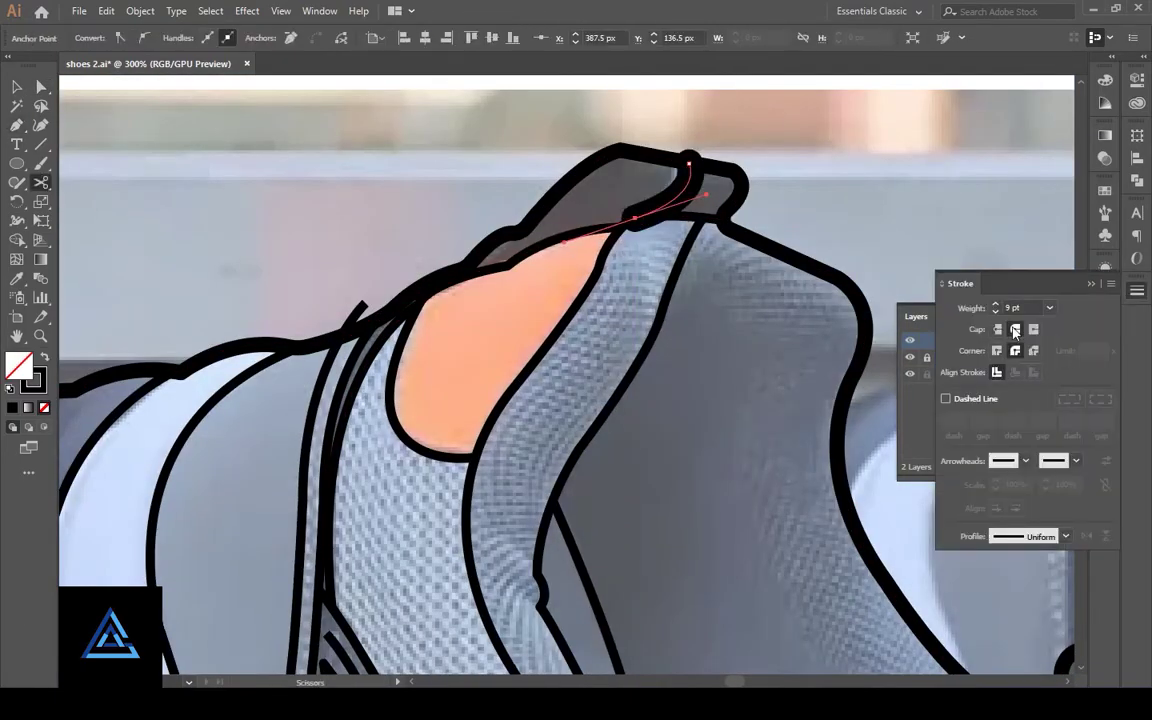
{"action": "key", "text": "v"}
{"action": "key", "text": "ctrl+shift+a"}
{"action": "scroll", "coordinate": [674, 378], "scroll_direction": "down", "scroll_amount": 5}
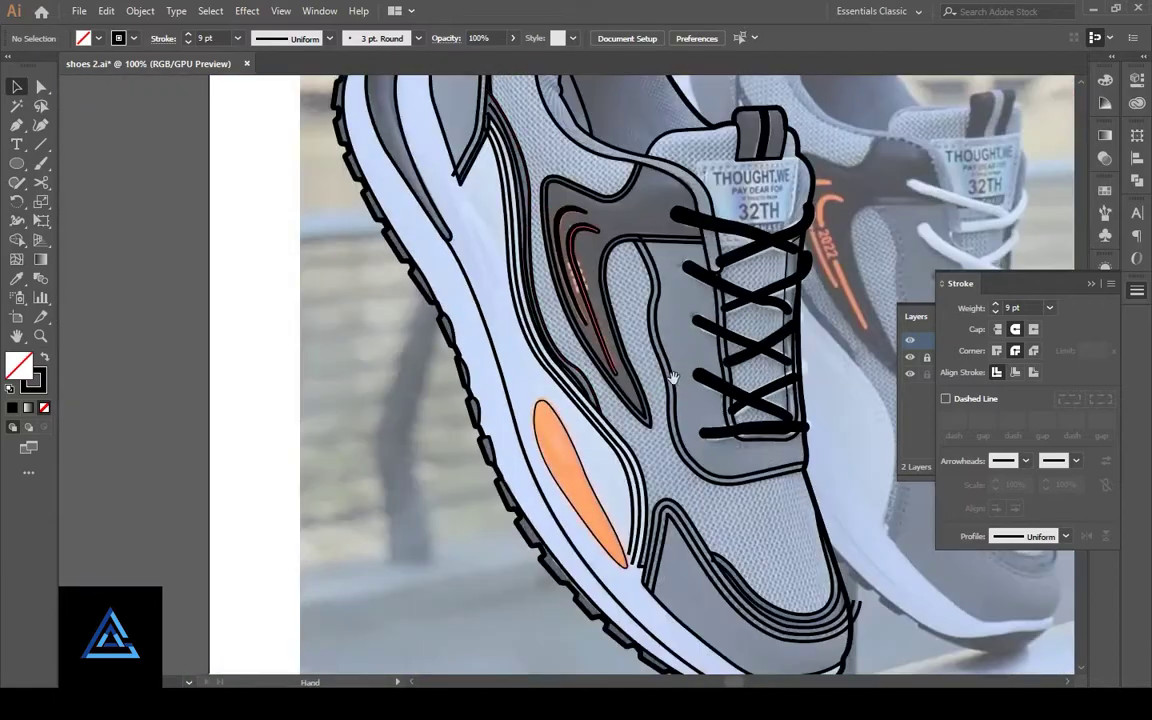
{"action": "scroll", "coordinate": [674, 378], "scroll_direction": "up", "scroll_amount": 2}
Step: Make the seam line around the swoosh panel a dashed line
{"action": "left_click", "coordinate": [676, 290]}
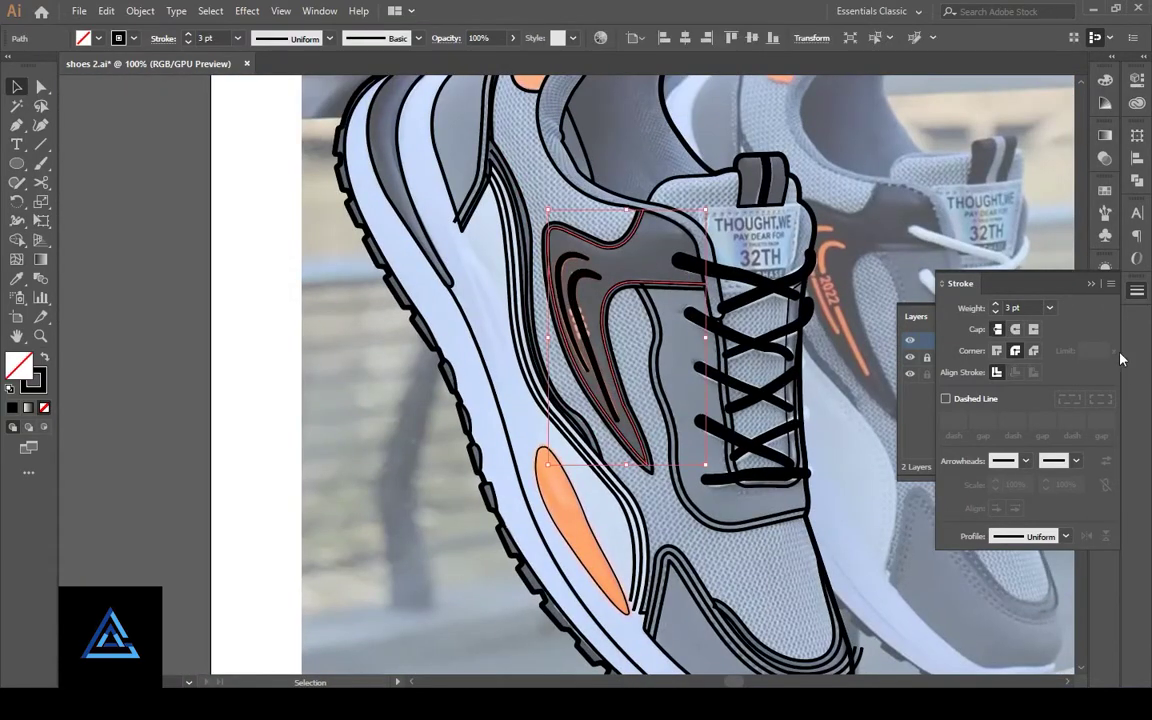
{"action": "left_click", "coordinate": [945, 398]}
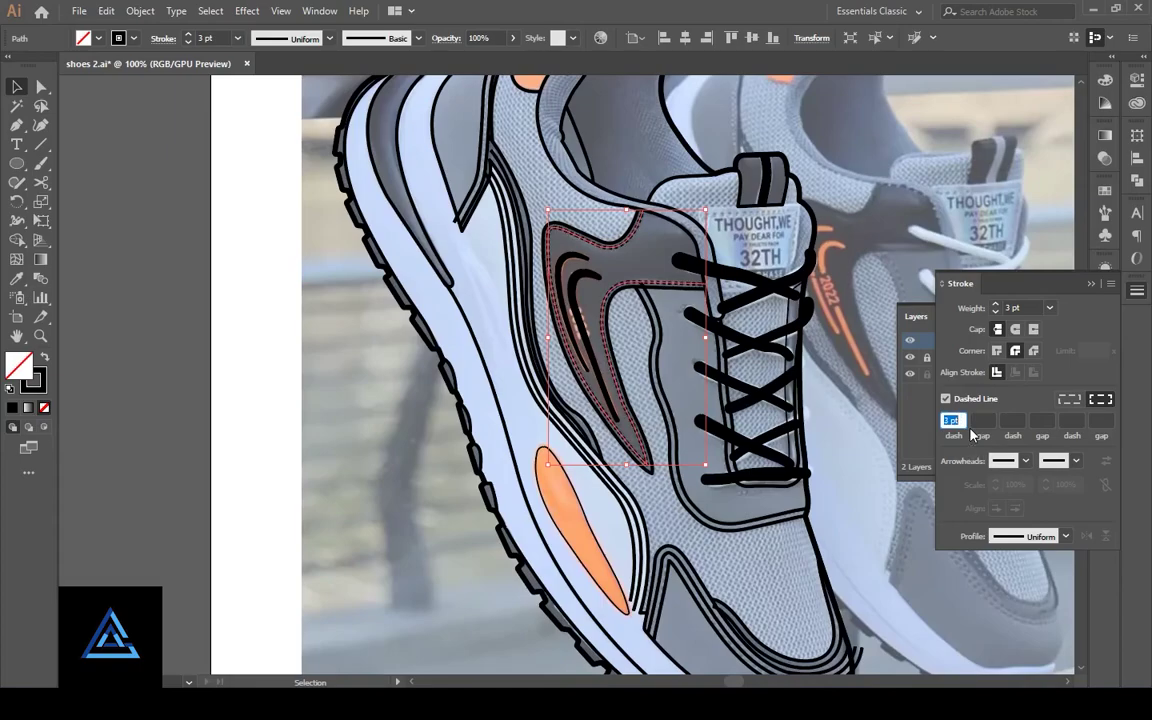
{"action": "left_click", "coordinate": [758, 265]}
{"action": "scroll", "coordinate": [700, 250], "scroll_direction": "up", "scroll_amount": 2}
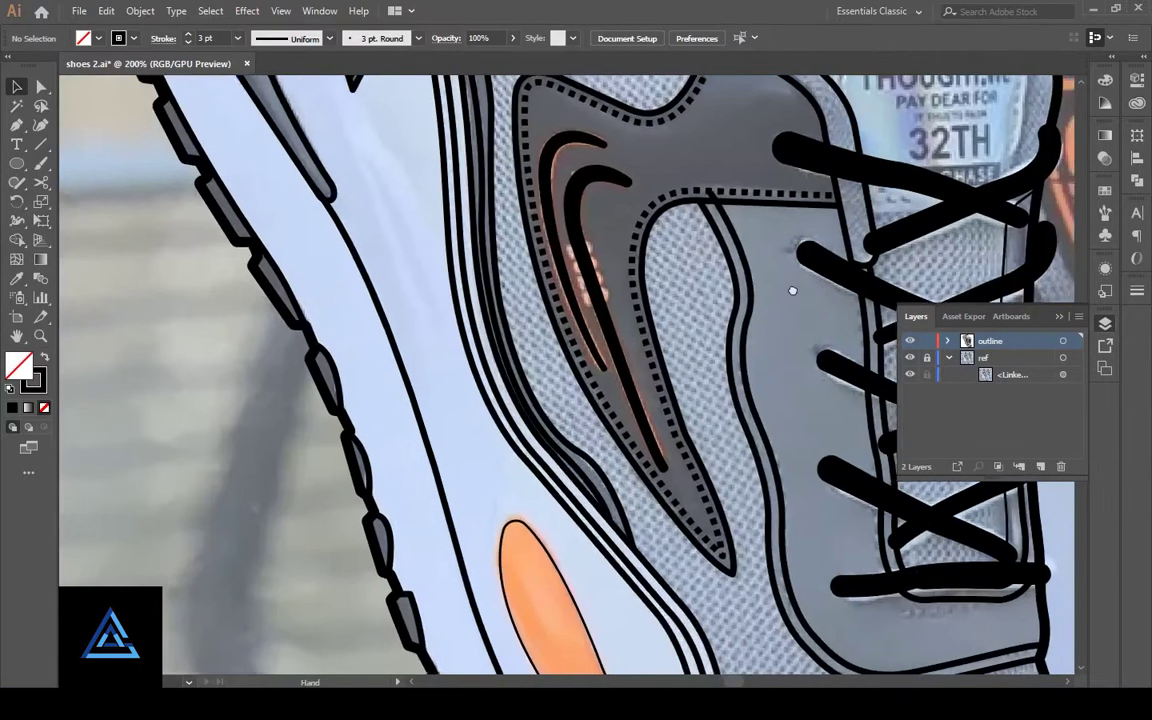
Step: Set the swoosh seam's dash length to 3 pt
{"action": "left_click", "coordinate": [640, 232]}
{"action": "left_click", "coordinate": [1137, 290]}
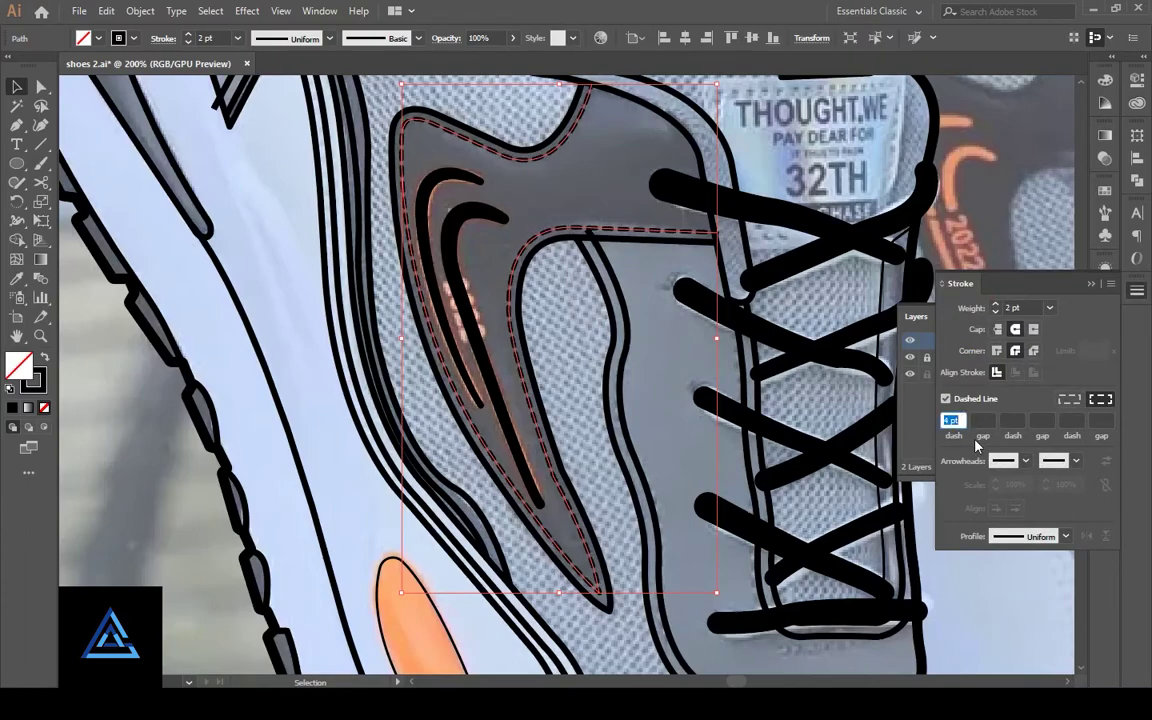
{"action": "type", "text": "3"}
{"action": "key", "text": "Tab"}
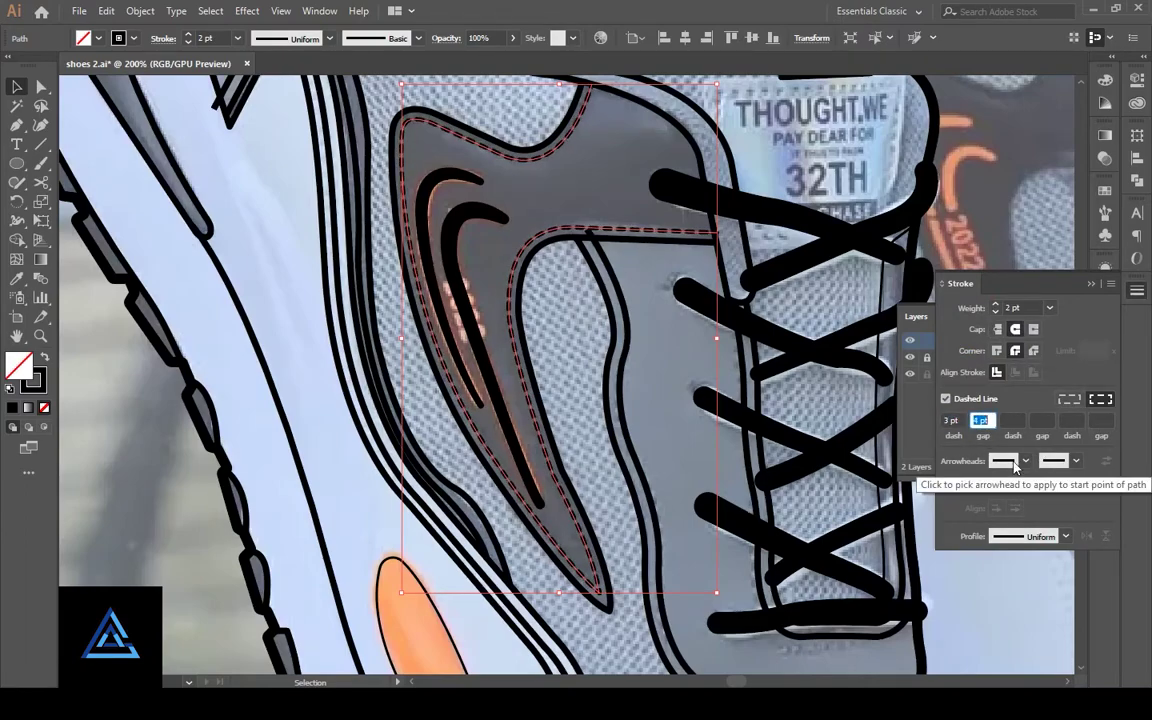
{"action": "left_click", "coordinate": [1091, 285]}
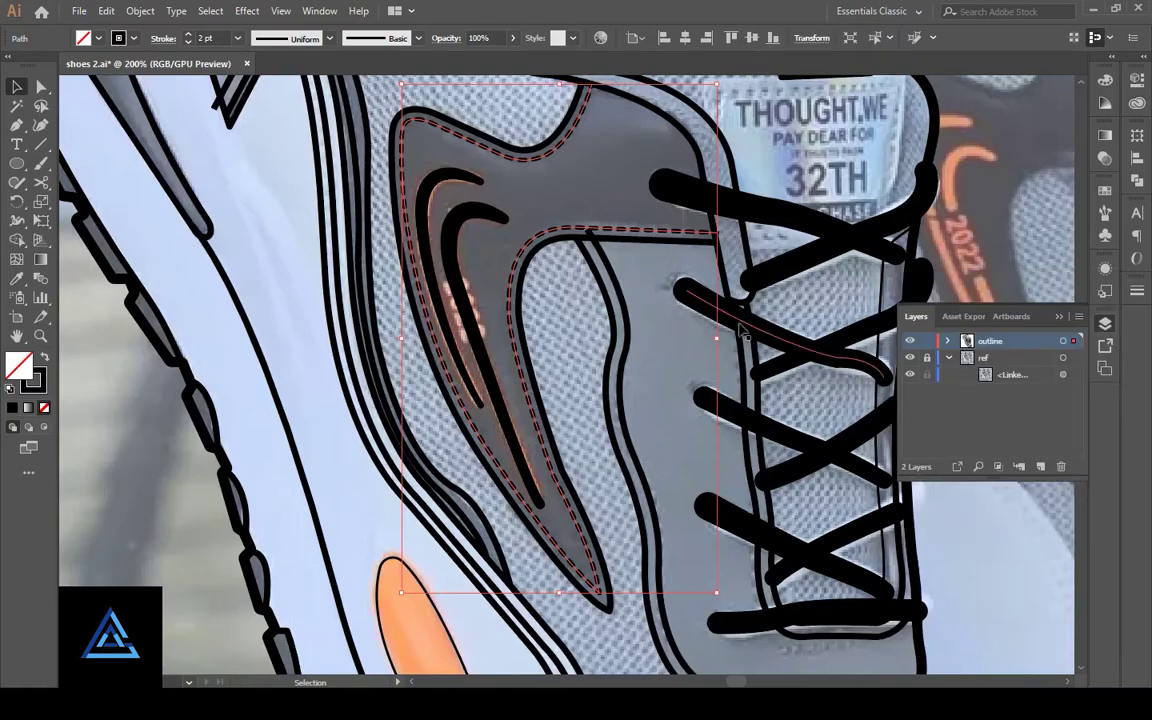
{"action": "left_click", "coordinate": [585, 329]}
Step: Eyedropper the dashed stitch style onto the lower heel panel seams
{"action": "scroll", "coordinate": [585, 329], "scroll_direction": "down", "scroll_amount": 5}
{"action": "left_click_drag", "start_coordinate": [655, 450], "coordinate": [570, 610]}
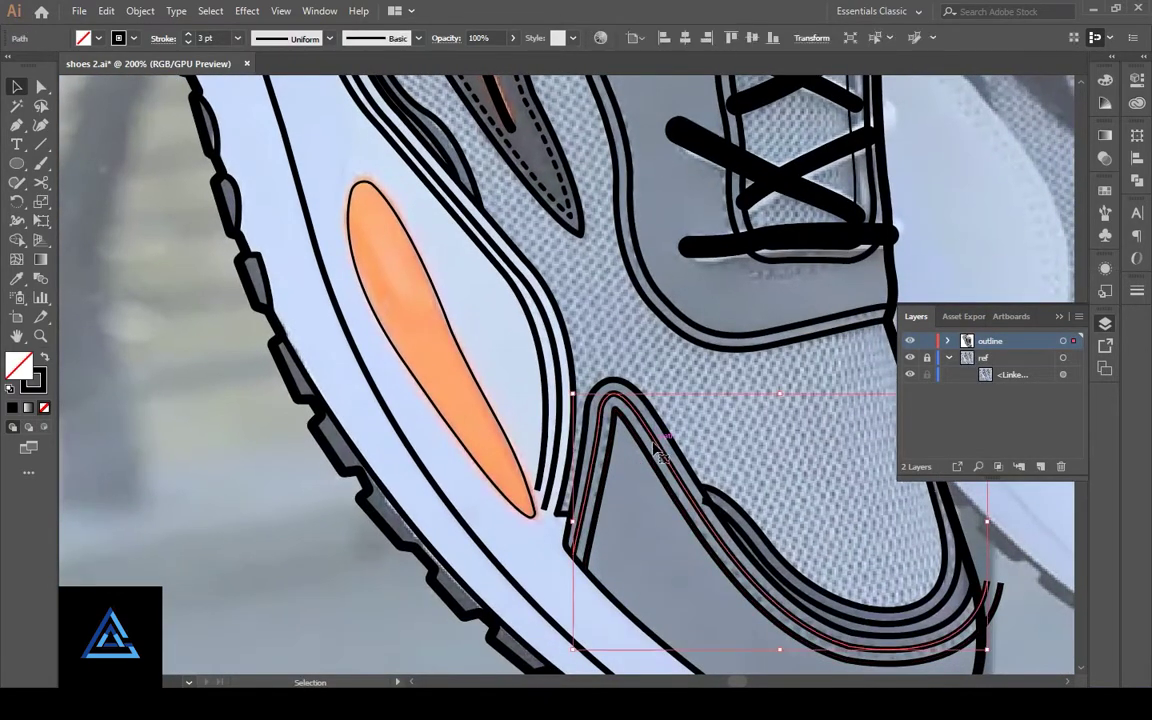
{"action": "key", "text": "i"}
{"action": "left_click", "coordinate": [568, 205]}
{"action": "left_click", "coordinate": [18, 85]}
{"action": "left_click", "coordinate": [548, 292]}
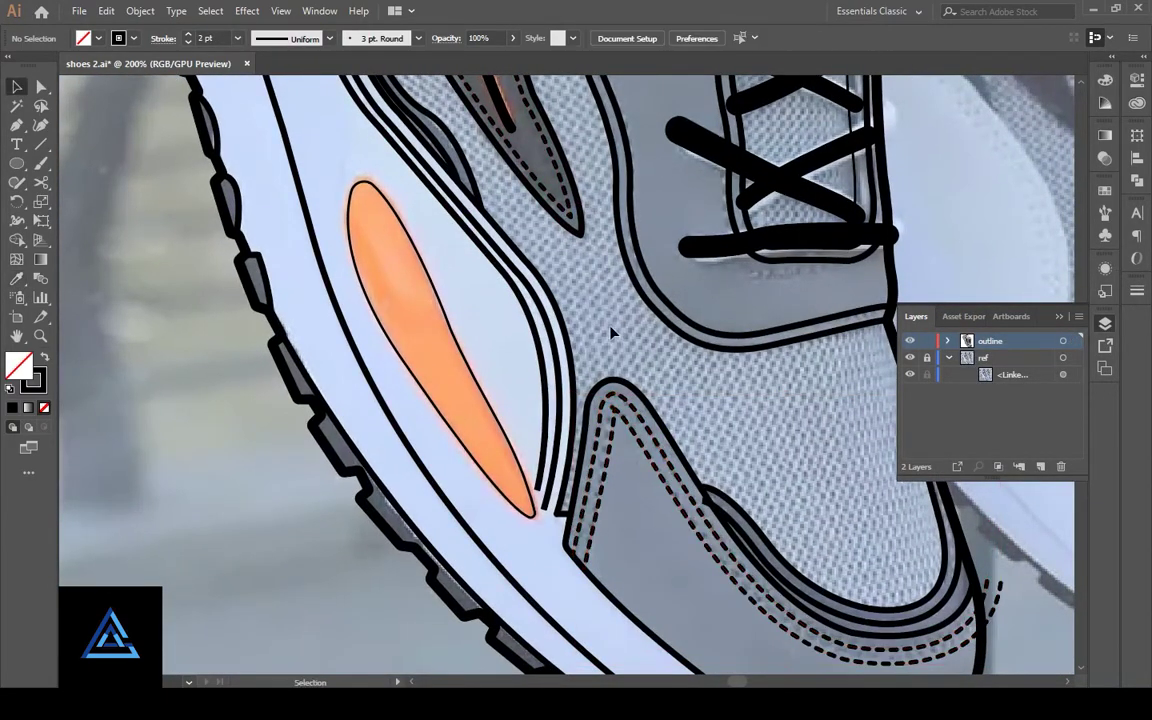
{"action": "scroll", "coordinate": [548, 292], "scroll_direction": "up", "scroll_amount": 2}
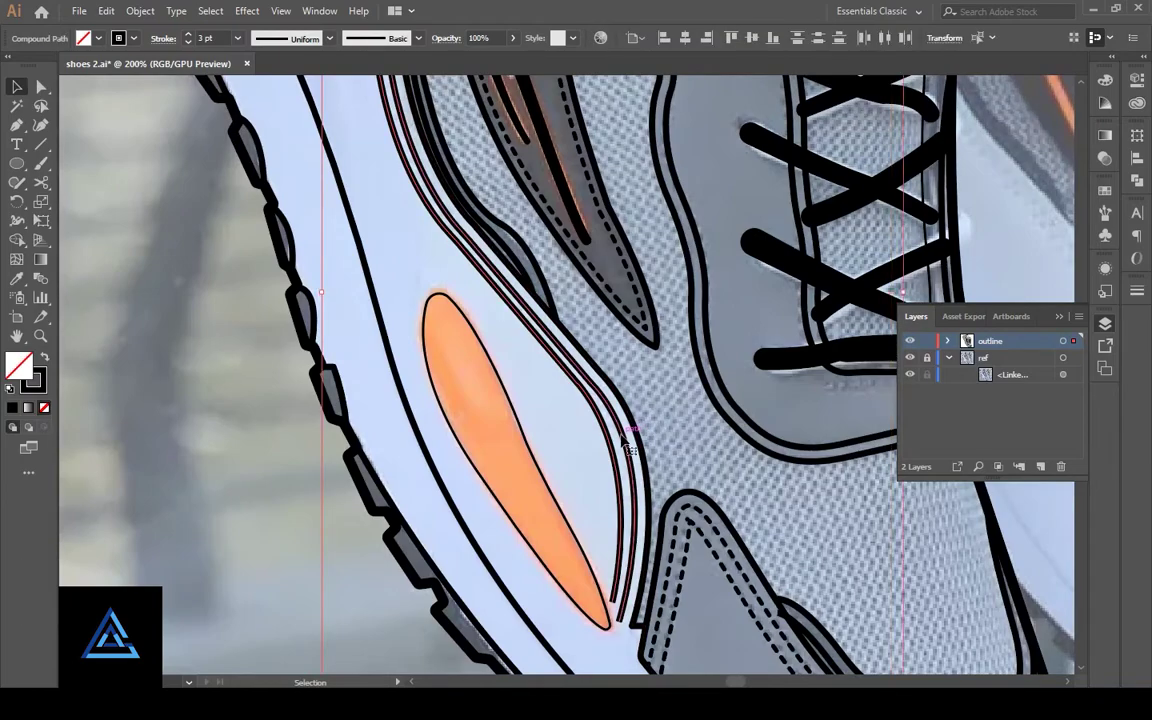
Step: Copy the dashed stitch style onto the double line and the heel seam
{"action": "left_click", "coordinate": [637, 305]}
{"action": "left_click_drag", "start_coordinate": [431, 302], "coordinate": [500, 420]}
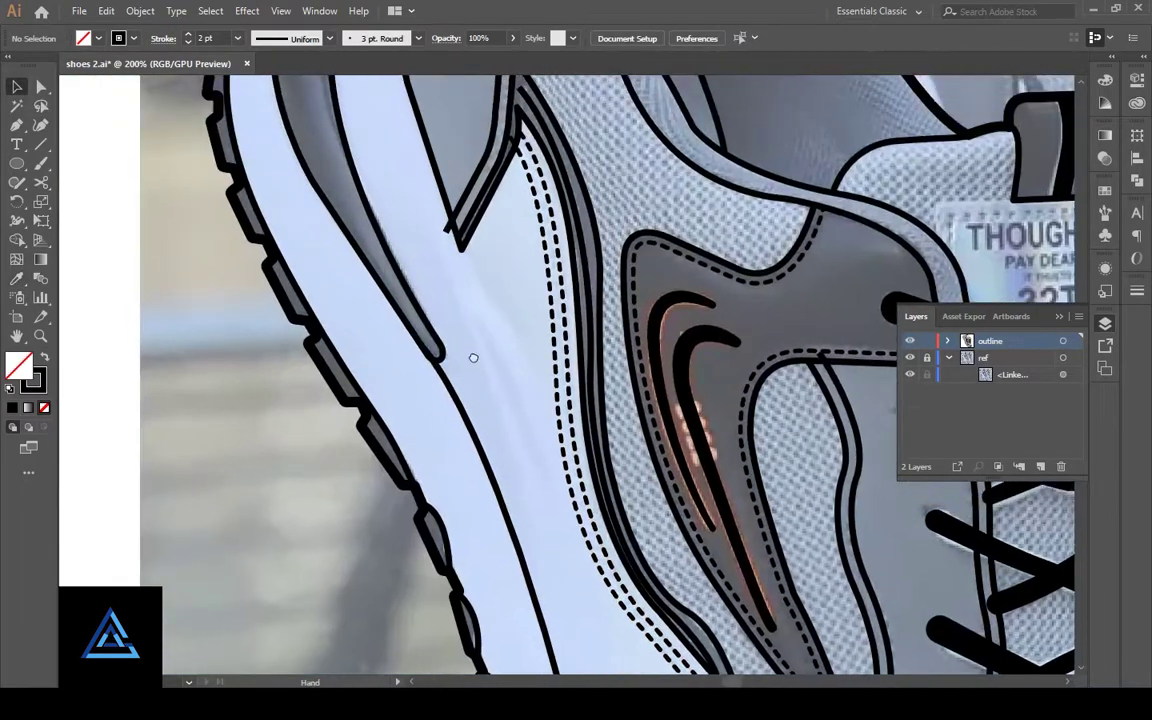
{"action": "left_click", "coordinate": [582, 308]}
{"action": "key", "text": "i"}
{"action": "left_click", "coordinate": [582, 362]}
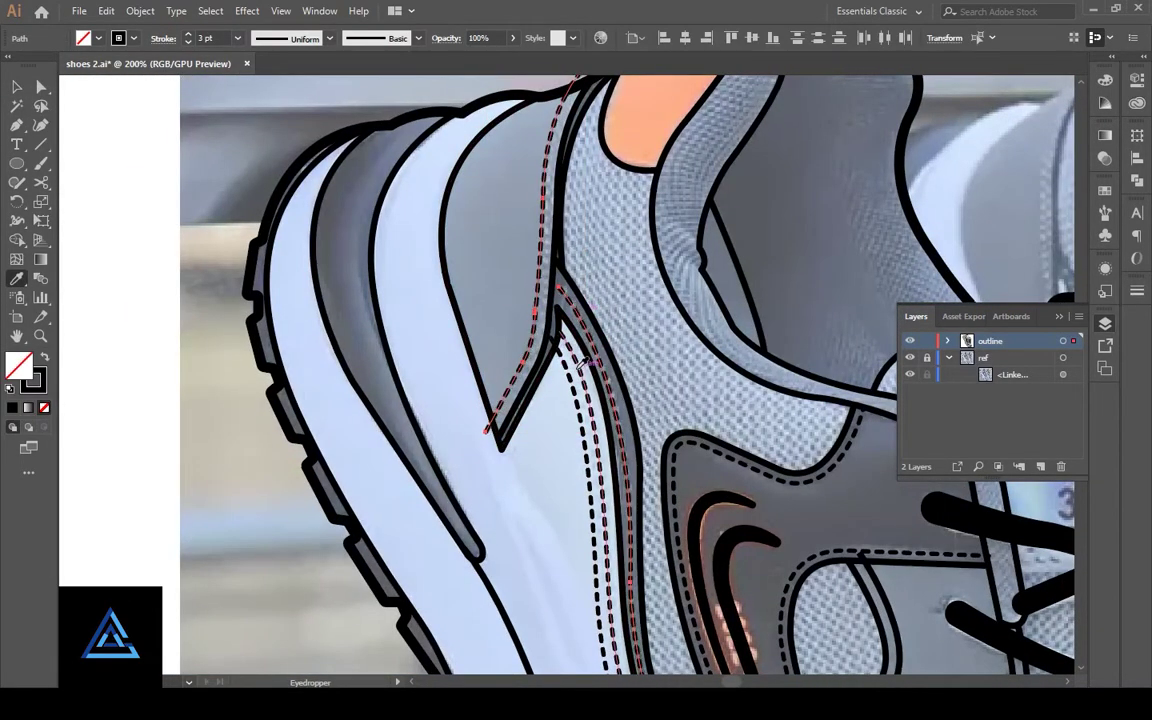
{"action": "left_click", "coordinate": [418, 313]}
Step: Apply the dashed stitch style to the lace panel's inner line
{"action": "scroll", "coordinate": [418, 313], "scroll_direction": "right", "scroll_amount": 5}
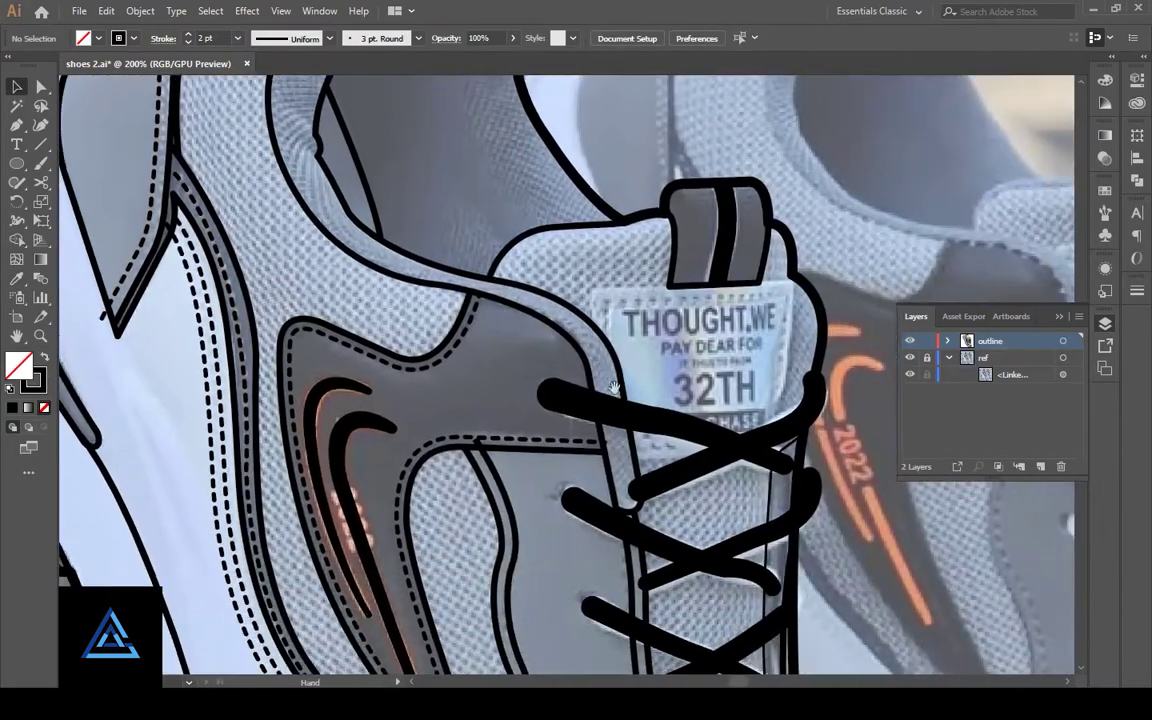
{"action": "scroll", "coordinate": [676, 545], "scroll_direction": "down", "scroll_amount": 5}
{"action": "left_click", "coordinate": [676, 545]}
{"action": "left_click", "coordinate": [520, 300], "text": "shift"}
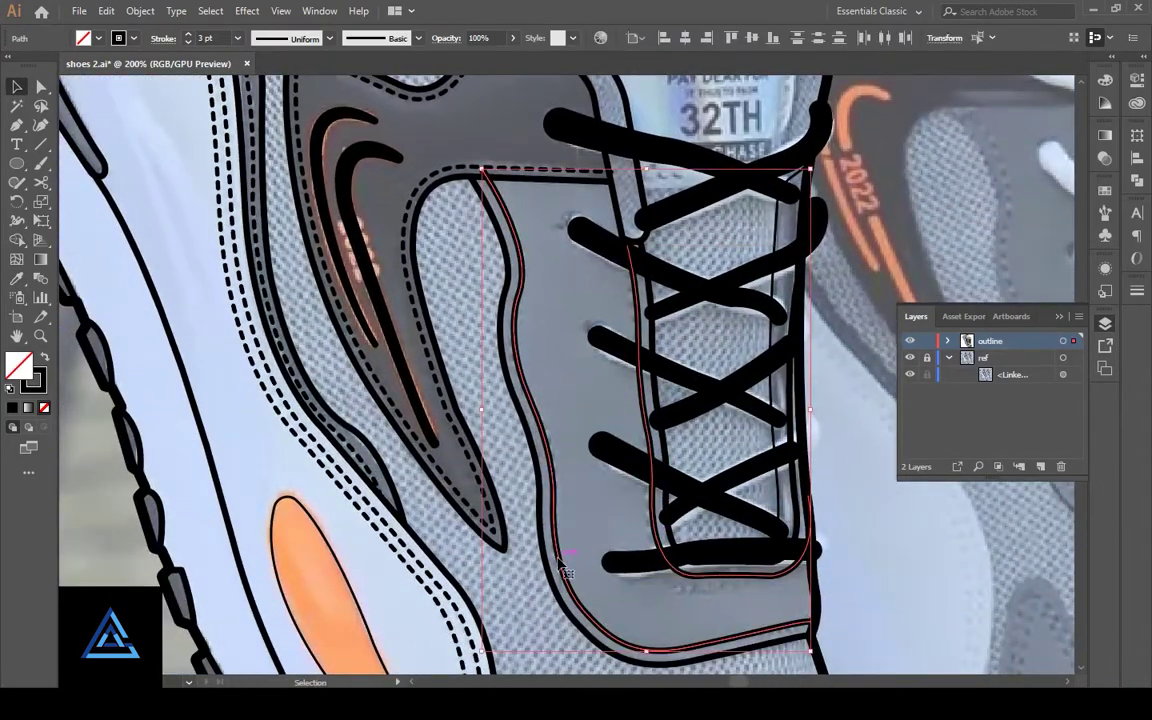
{"action": "key", "text": "i"}
{"action": "left_click", "coordinate": [408, 260]}
{"action": "key", "text": "v"}
{"action": "left_click", "coordinate": [424, 261]}
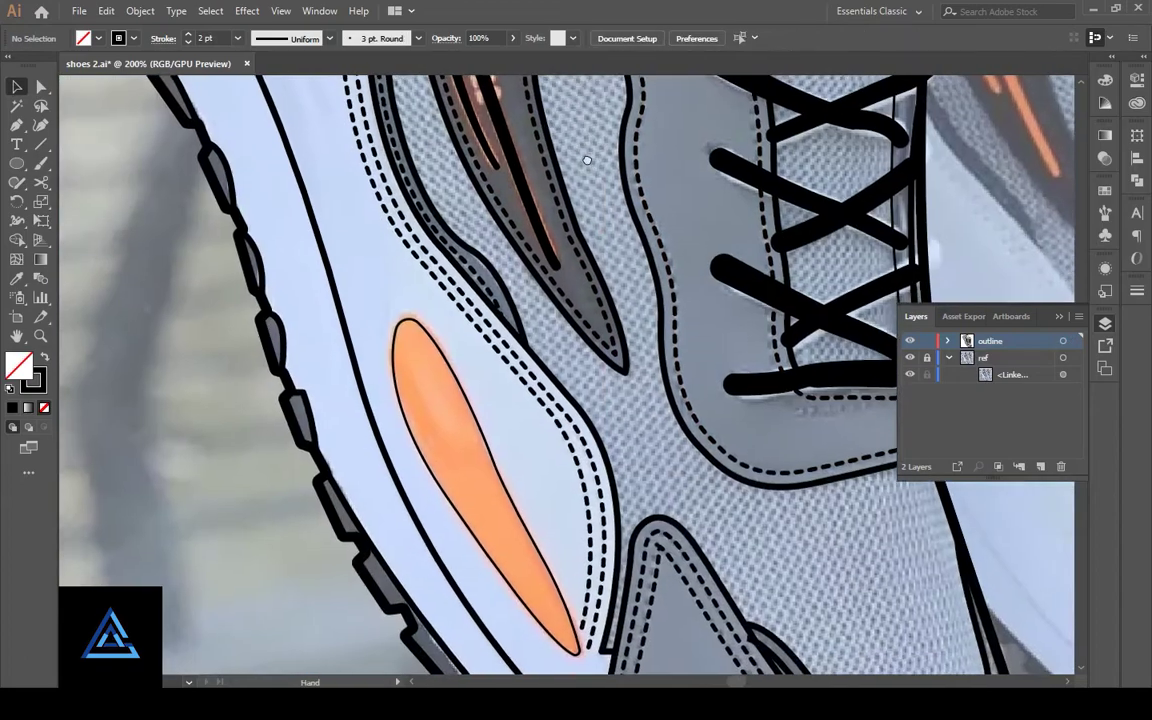
Step: Lengthen the dashes of the double stitch beside the orange shape to 5 pt
{"action": "mouse_move", "coordinate": [424, 261]}
{"action": "left_mouse_down"}
{"action": "mouse_move", "coordinate": [504, 287]}
{"action": "mouse_move", "coordinate": [729, 145]}
{"action": "left_mouse_up"}
{"action": "left_click", "coordinate": [682, 385]}
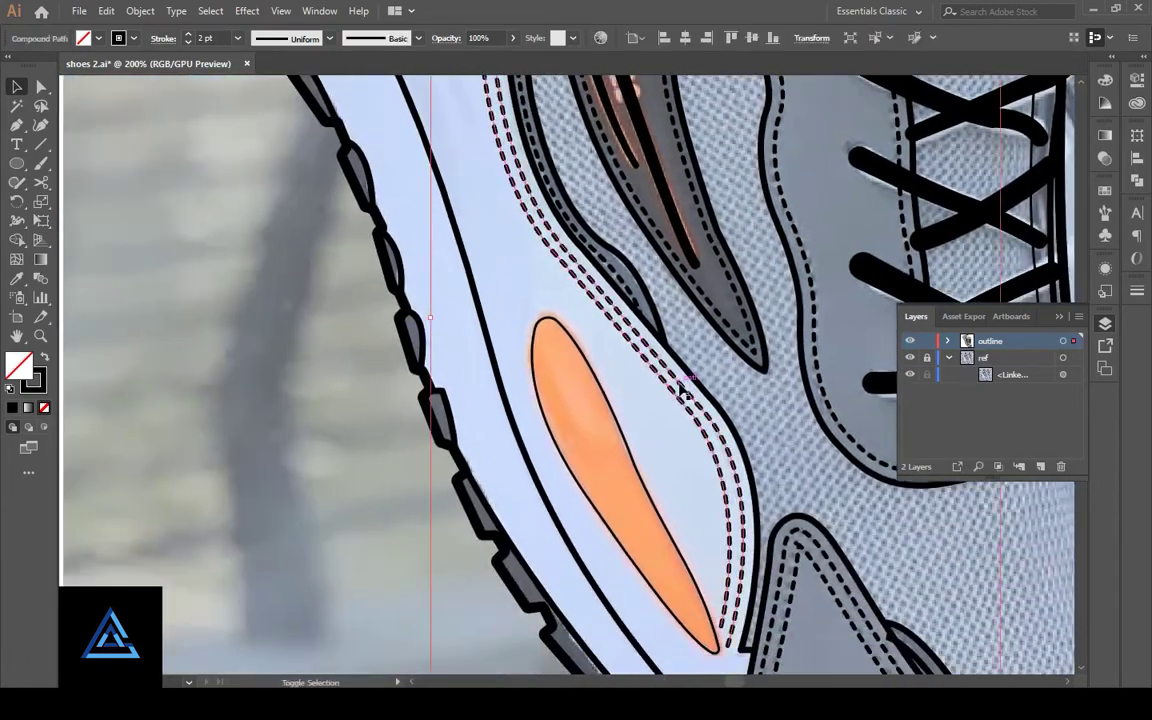
{"action": "left_click", "coordinate": [1137, 290]}
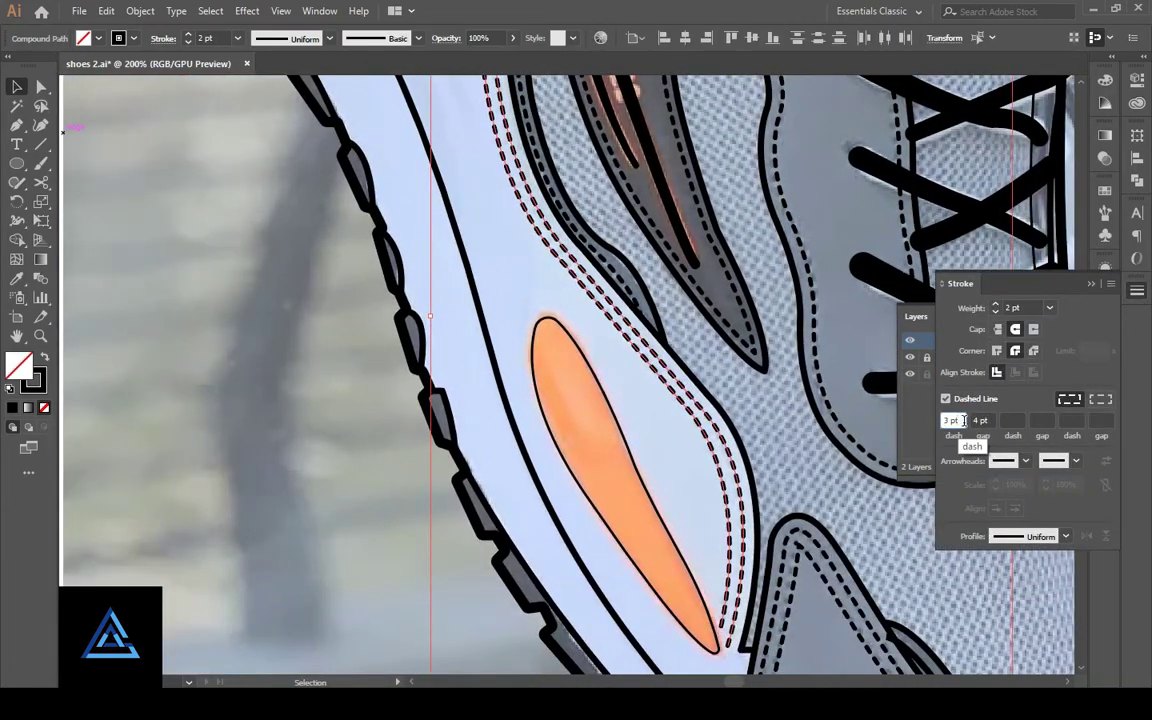
{"action": "double_click", "coordinate": [963, 420]}
{"action": "key", "text": "Up"}
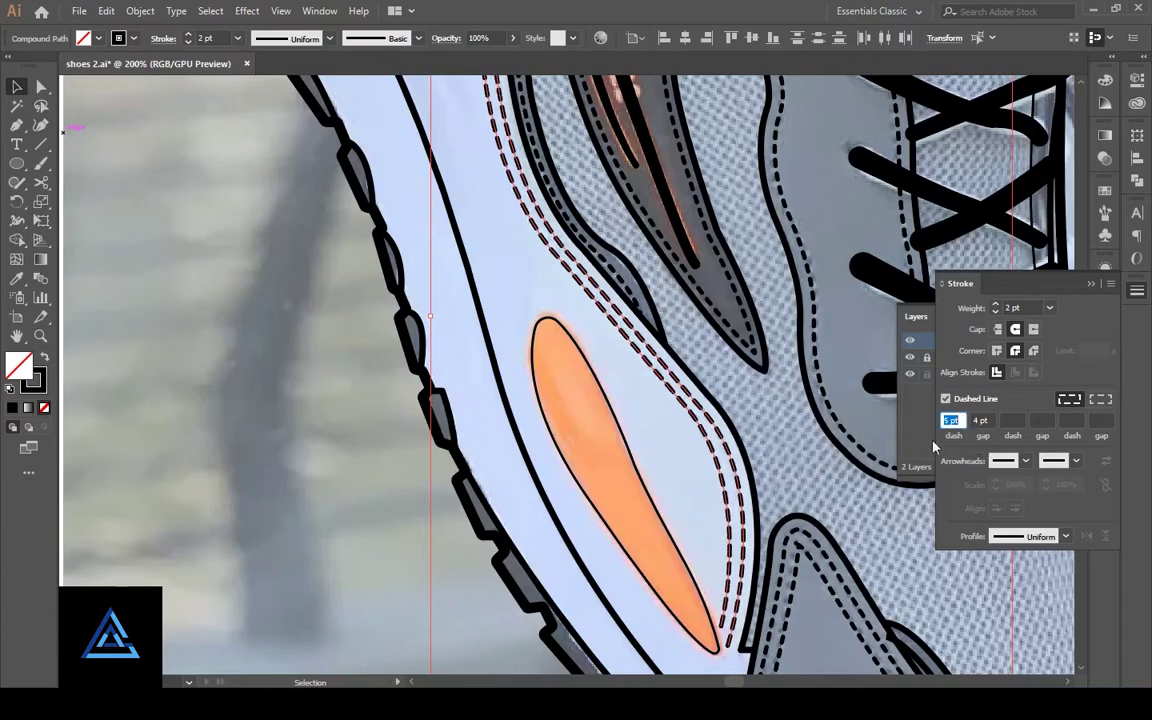
Step: Copy the stitch style onto the lower heel panel seams
{"action": "left_click_drag", "start_coordinate": [821, 578], "coordinate": [683, 525]}
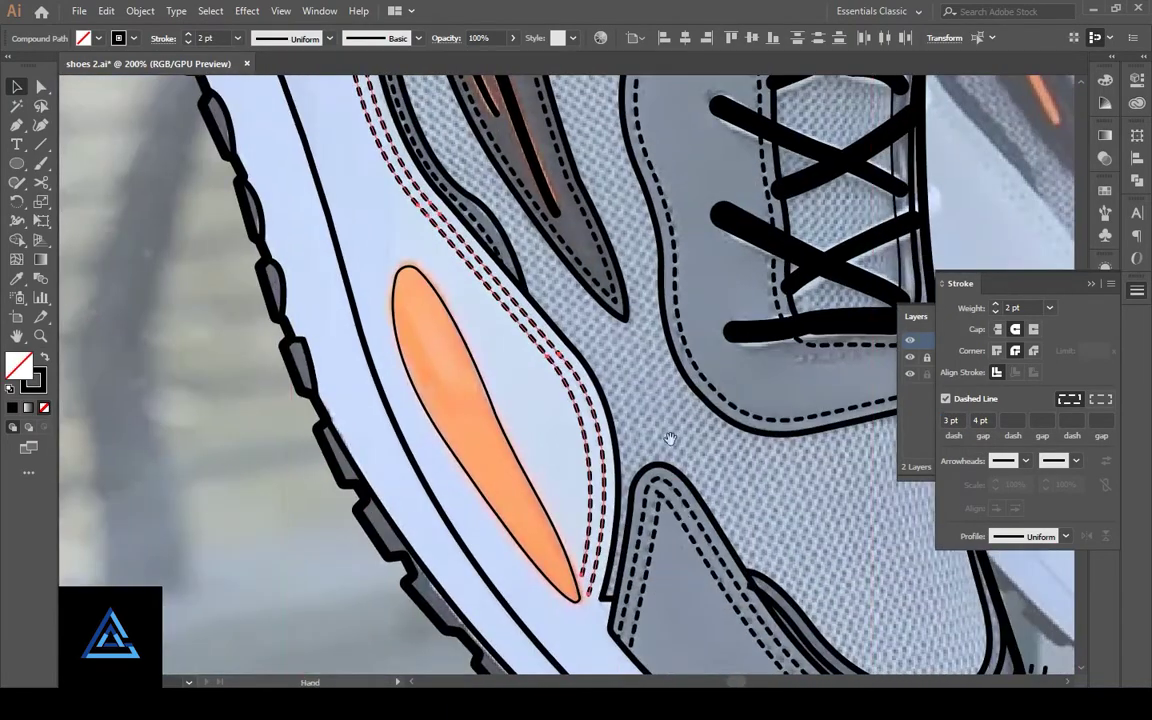
{"action": "left_click", "coordinate": [683, 525]}
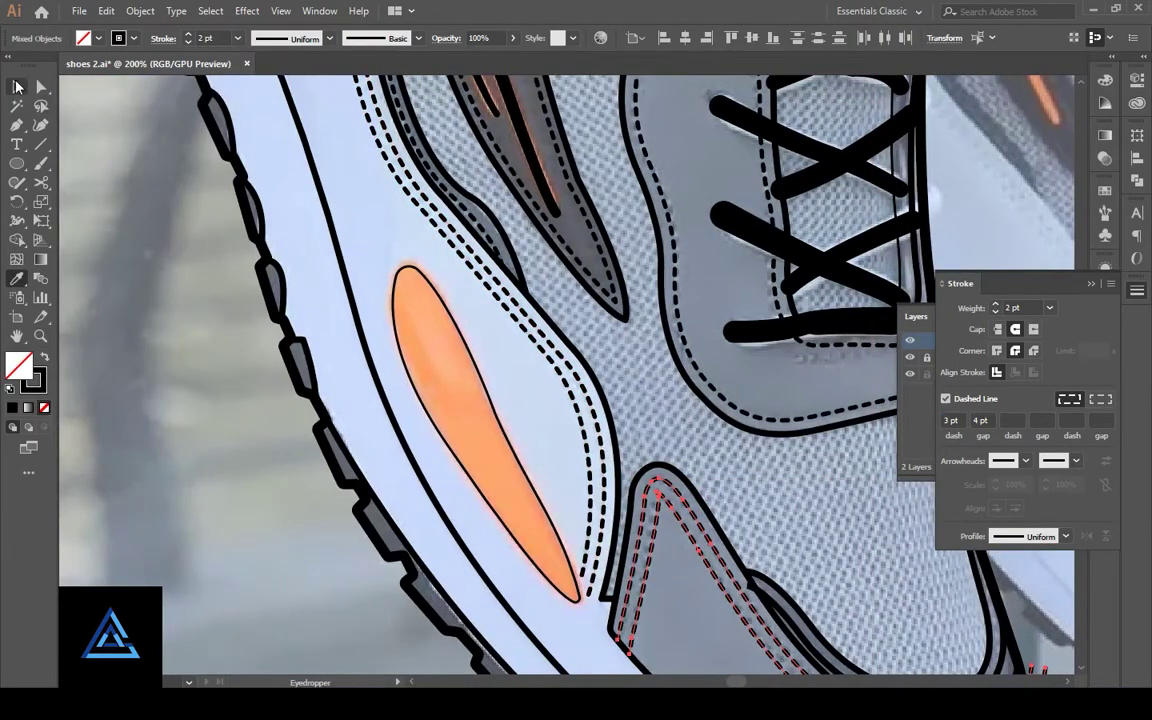
{"action": "left_click", "coordinate": [628, 381]}
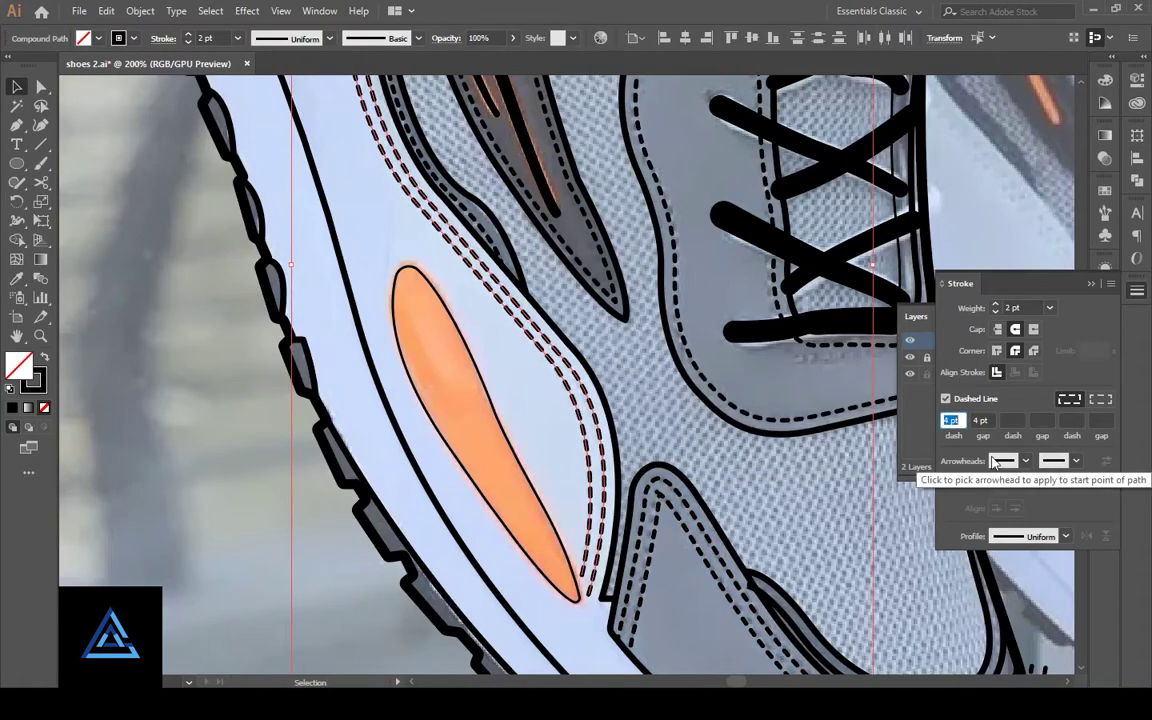
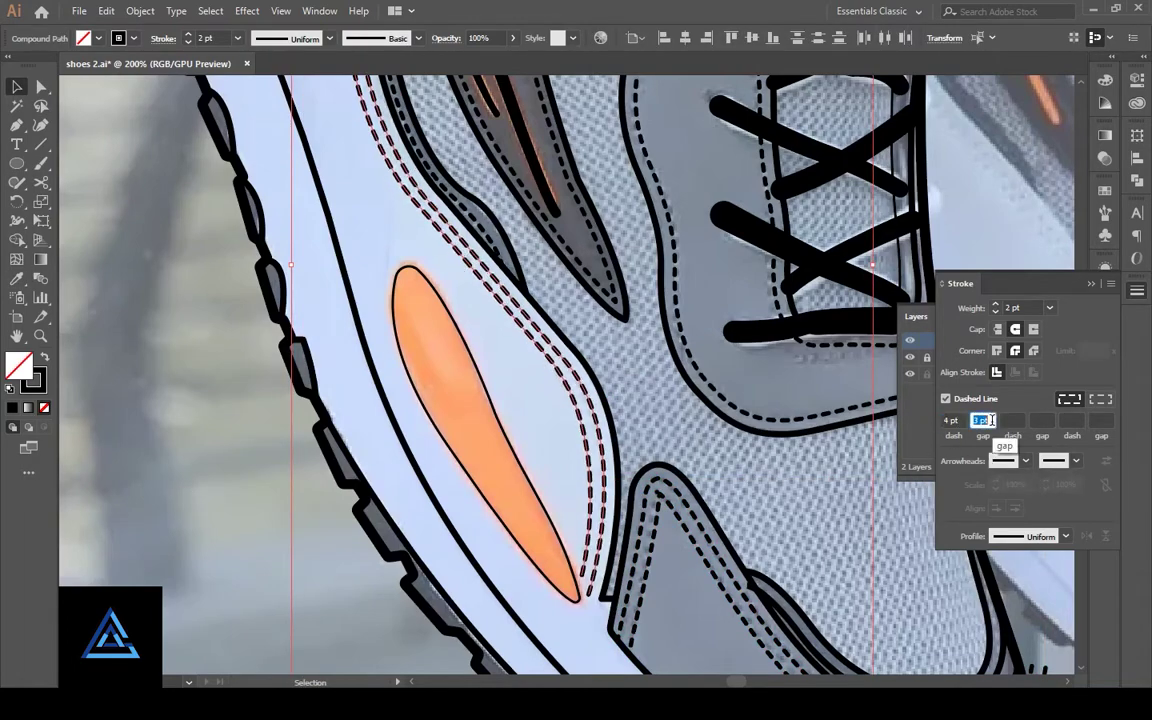
Step: Select the dashed stitch lines and even out their dash and gap spacing
{"action": "left_click", "coordinate": [700, 505]}
{"action": "left_click", "coordinate": [688, 533]}
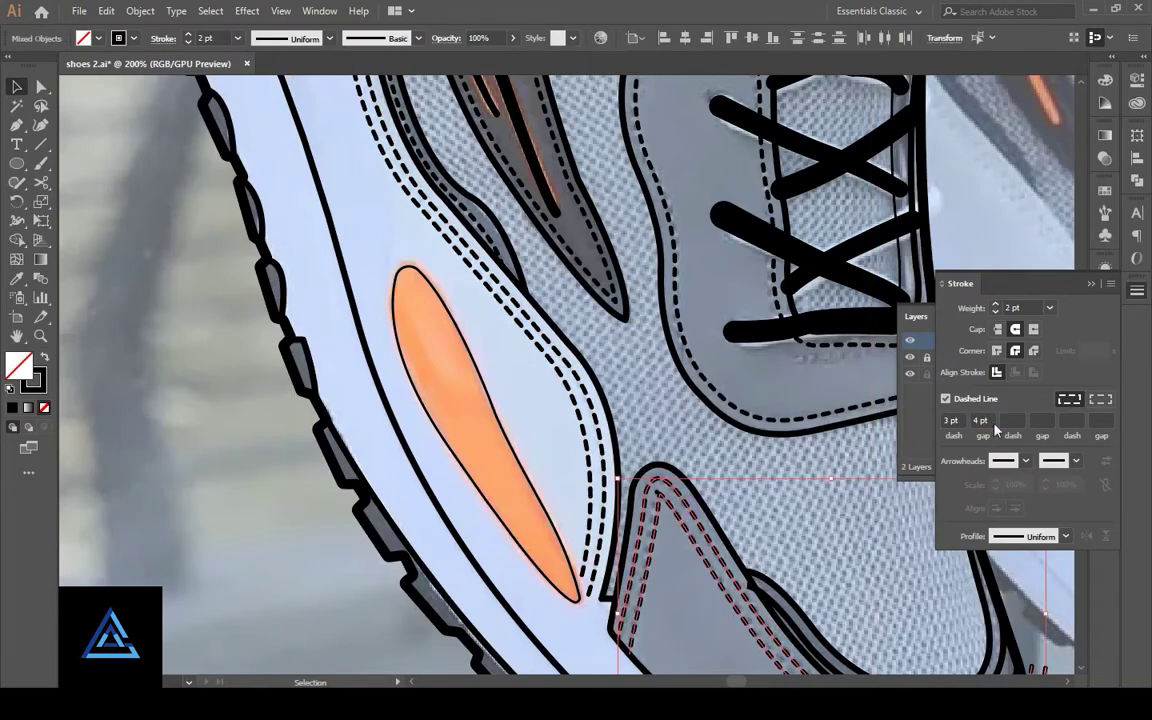
{"action": "scroll", "coordinate": [680, 458], "scroll_direction": "up", "scroll_amount": 5}
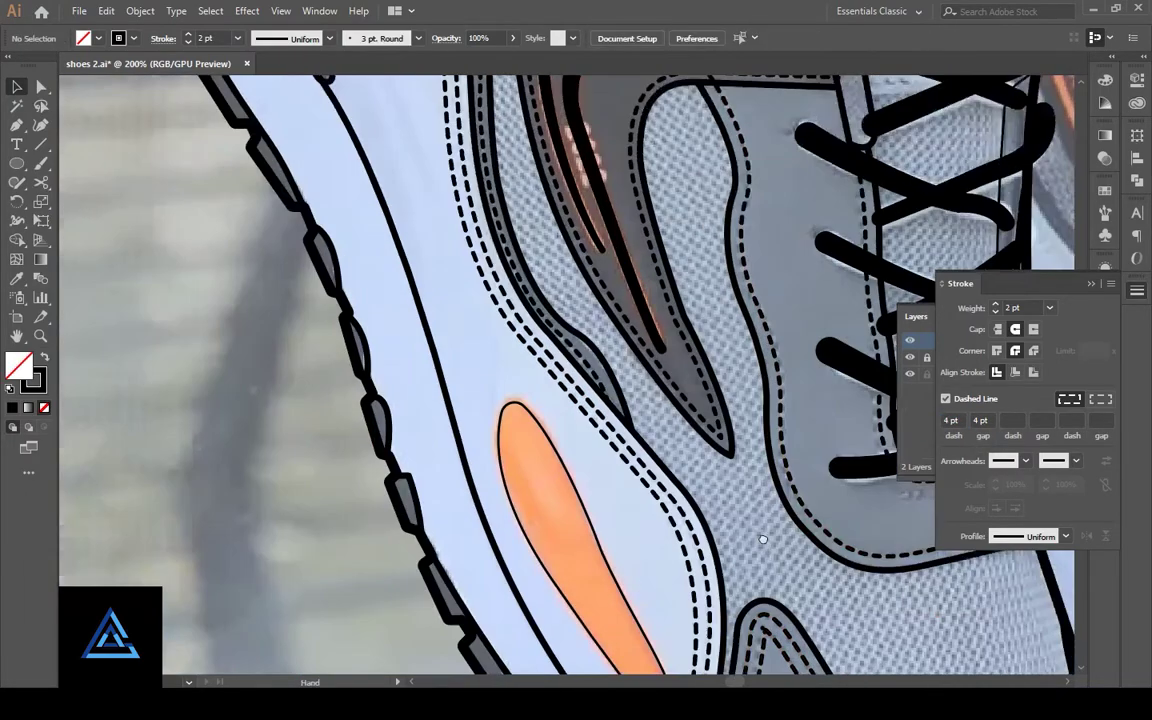
{"action": "scroll", "coordinate": [680, 458], "scroll_direction": "left", "scroll_amount": 3}
{"action": "left_click", "coordinate": [652, 472]}
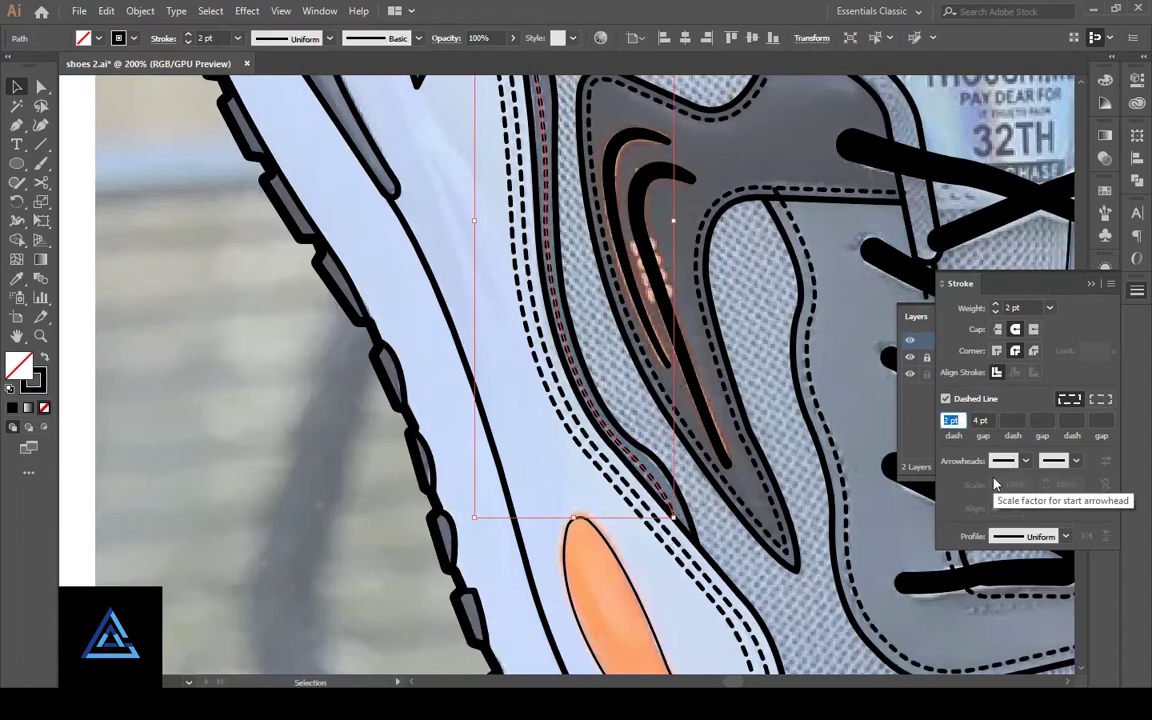
{"action": "scroll", "coordinate": [713, 550], "scroll_direction": "up", "scroll_amount": 5}
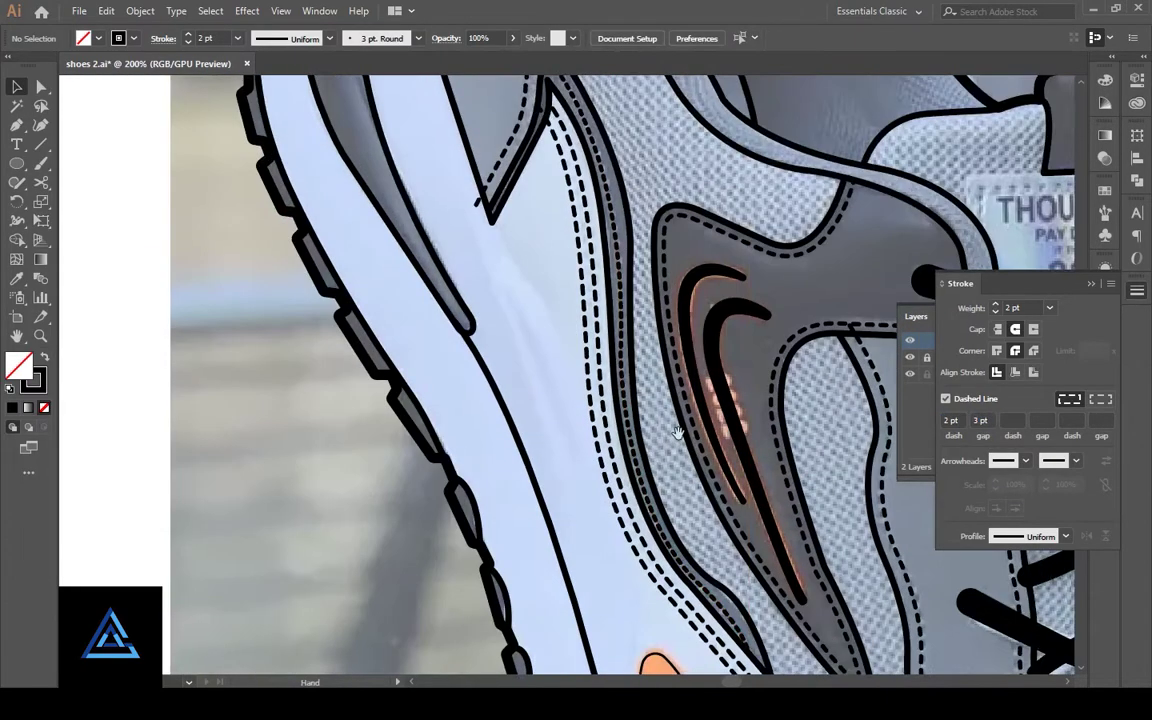
{"action": "scroll", "coordinate": [713, 550], "scroll_direction": "left", "scroll_amount": 3}
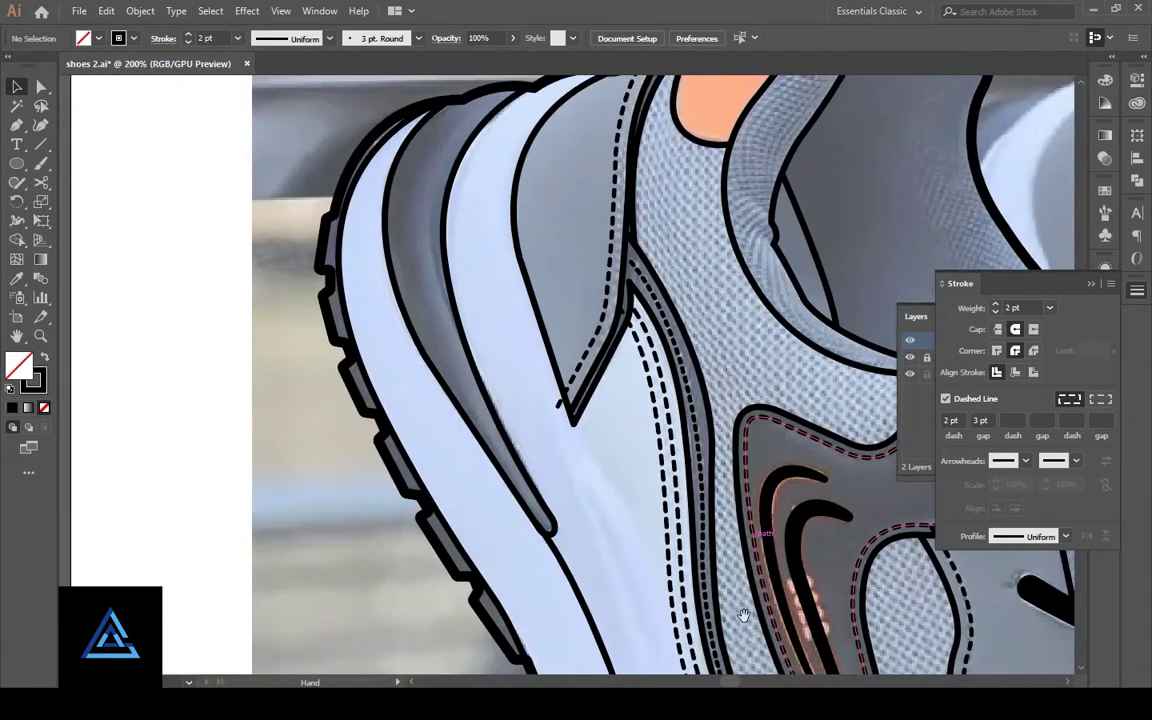
Step: Eyedrop the matching dash style onto the toe stitching
{"action": "left_click", "coordinate": [757, 374]}
{"action": "left_click_drag", "start_coordinate": [742, 347], "coordinate": [775, 420]}
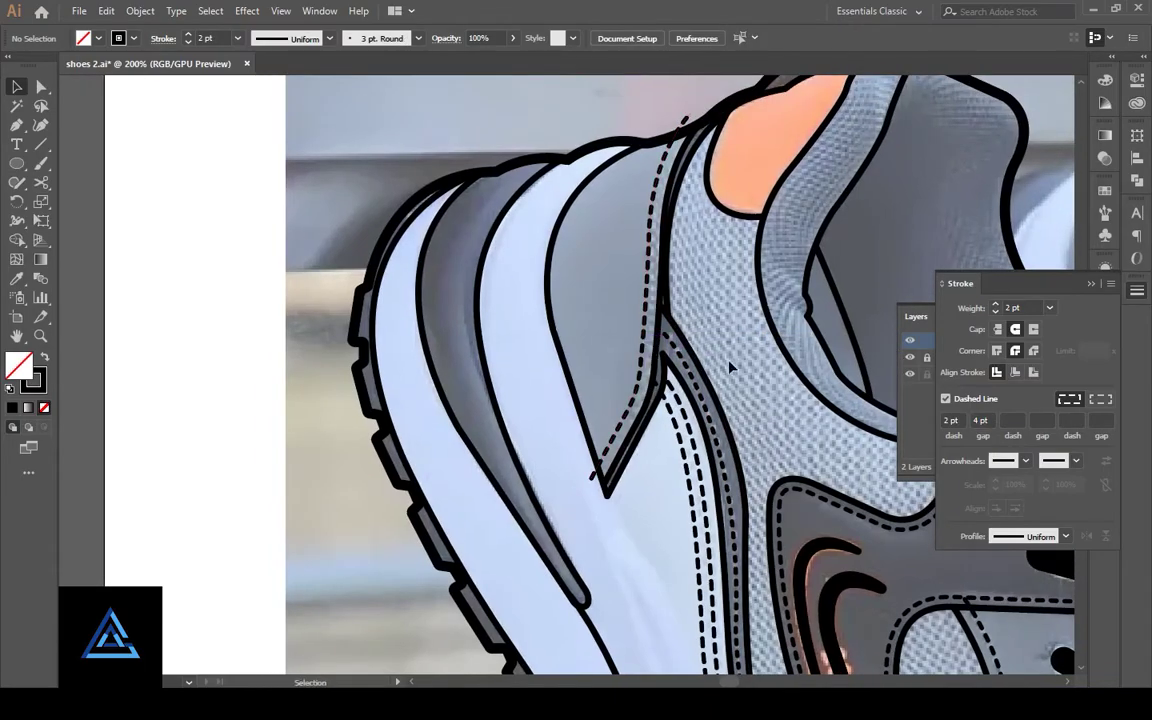
{"action": "mouse_move", "coordinate": [730, 368]}
{"action": "left_mouse_down"}
{"action": "mouse_move", "coordinate": [600, 500]}
{"action": "mouse_move", "coordinate": [503, 426]}
{"action": "mouse_move", "coordinate": [561, 147]}
{"action": "left_mouse_up"}
{"action": "left_click_drag", "start_coordinate": [572, 494], "coordinate": [462, 455]}
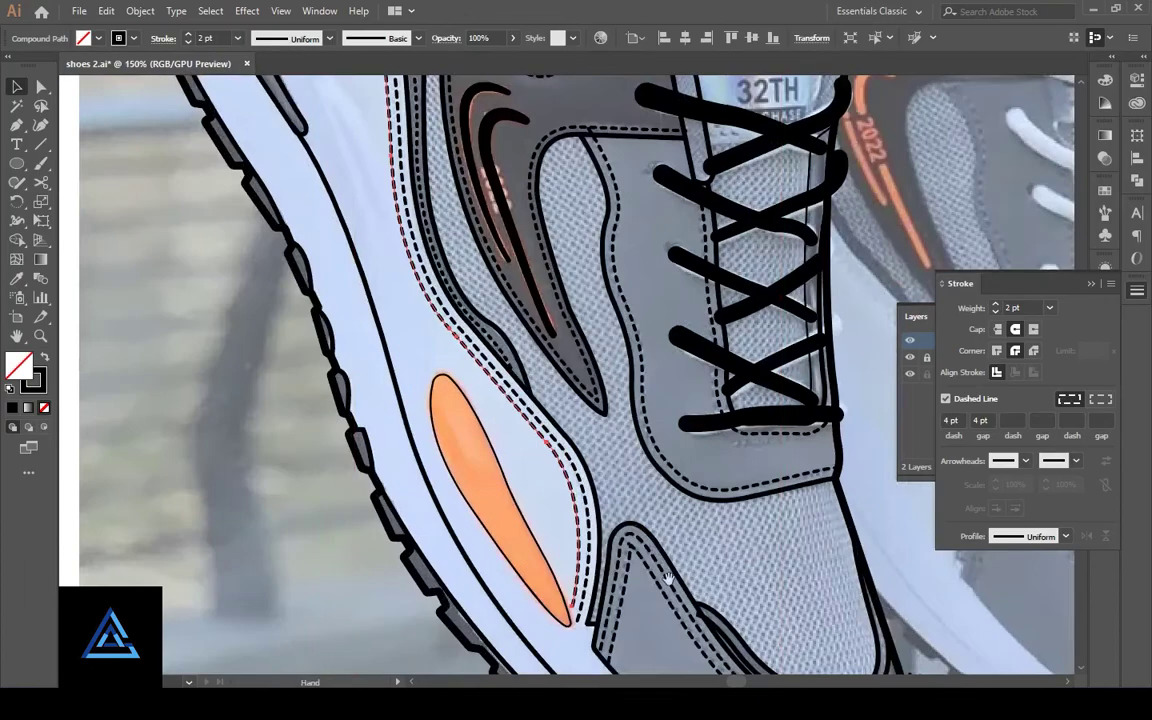
{"action": "left_click_drag", "start_coordinate": [668, 578], "coordinate": [503, 228]}
{"action": "key", "text": "a"}
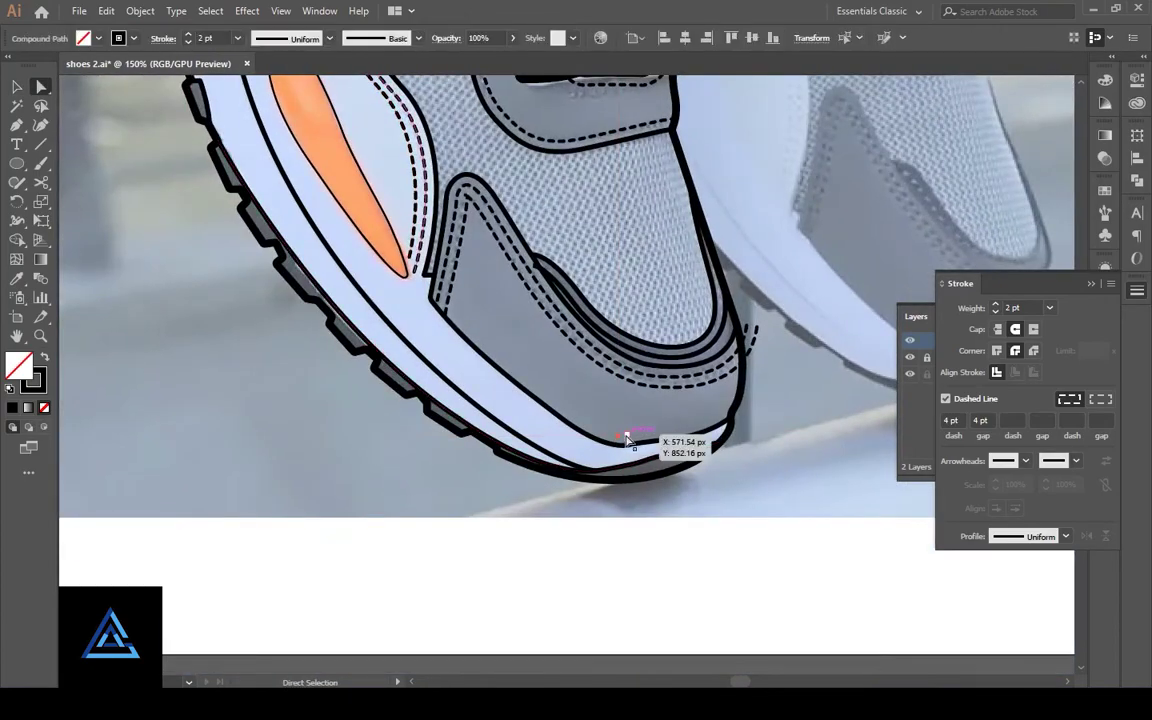
{"action": "key", "text": "ctrl+shift+a"}
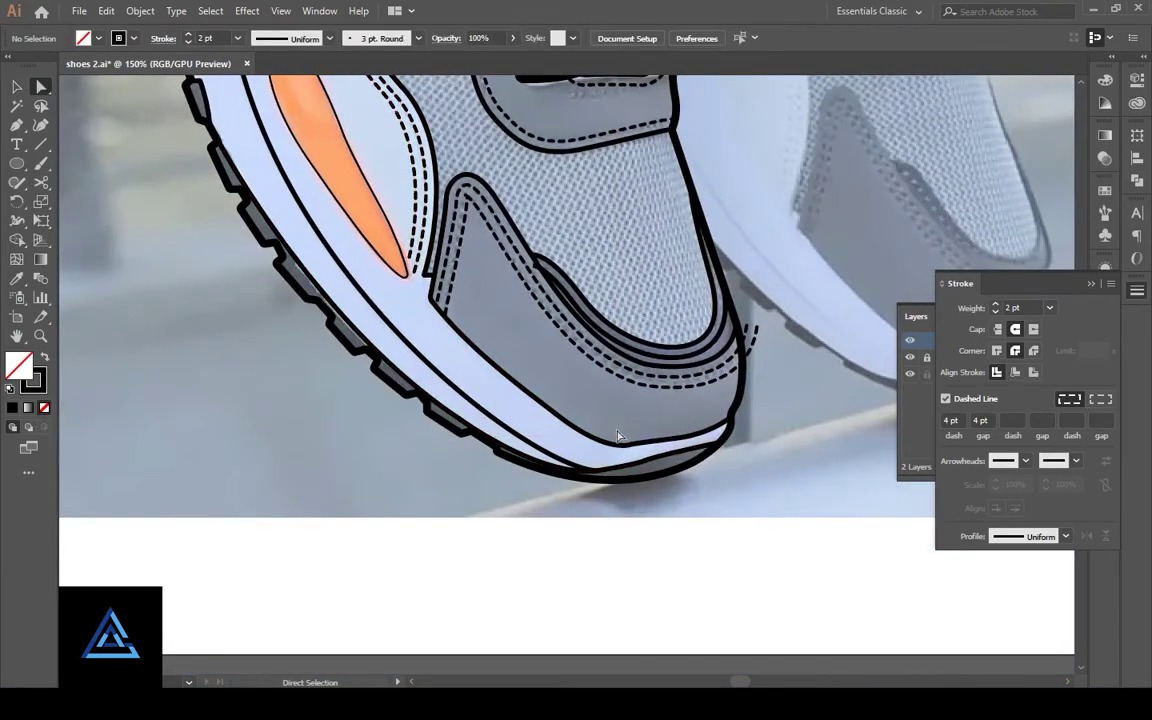
{"action": "left_click_drag", "start_coordinate": [672, 571], "coordinate": [685, 528]}
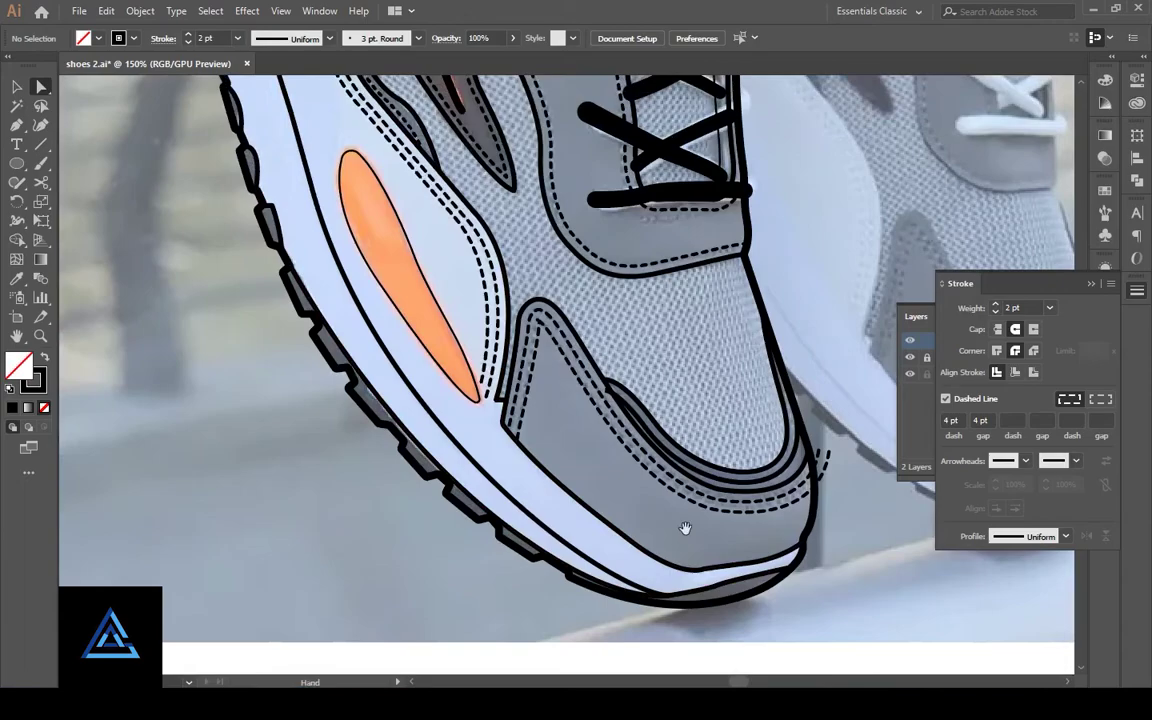
{"action": "left_click", "coordinate": [738, 488]}
{"action": "key", "text": "i"}
{"action": "left_click", "coordinate": [503, 160]}
{"action": "key", "text": "ctrl+shift+a"}
Step: Drag anchors to reshape the stitch line under the laces
{"action": "left_click_drag", "start_coordinate": [163, 300], "coordinate": [183, 530]}
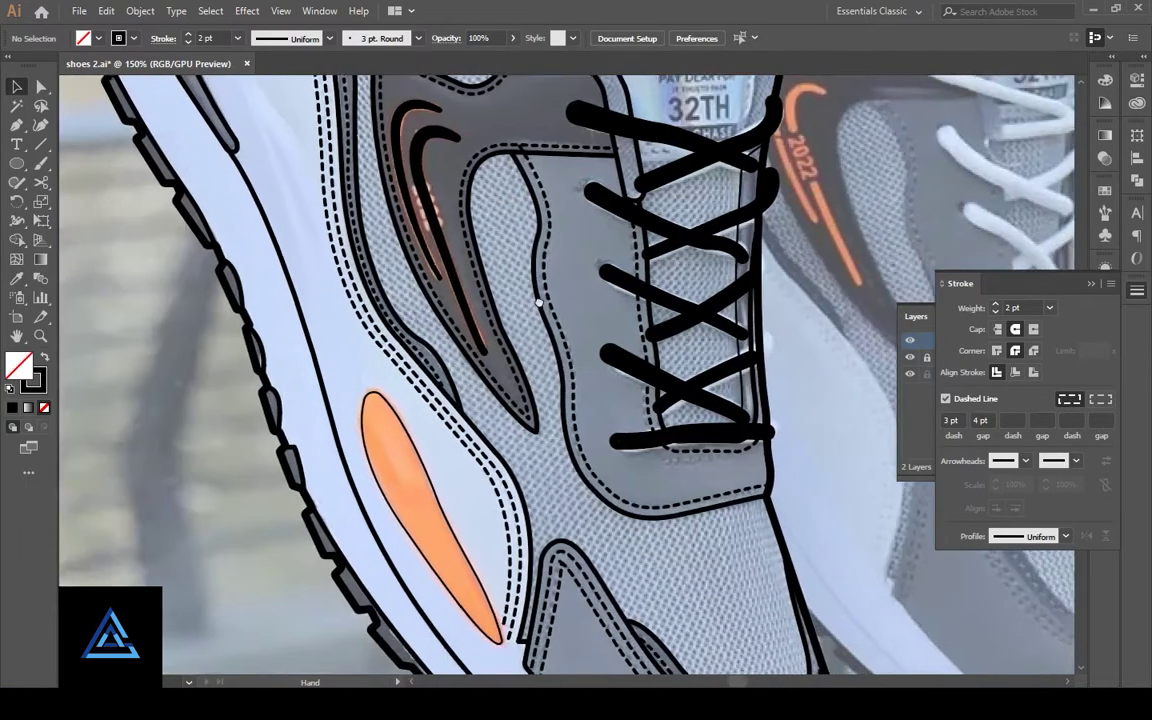
{"action": "key", "text": "a"}
{"action": "left_click", "coordinate": [755, 443]}
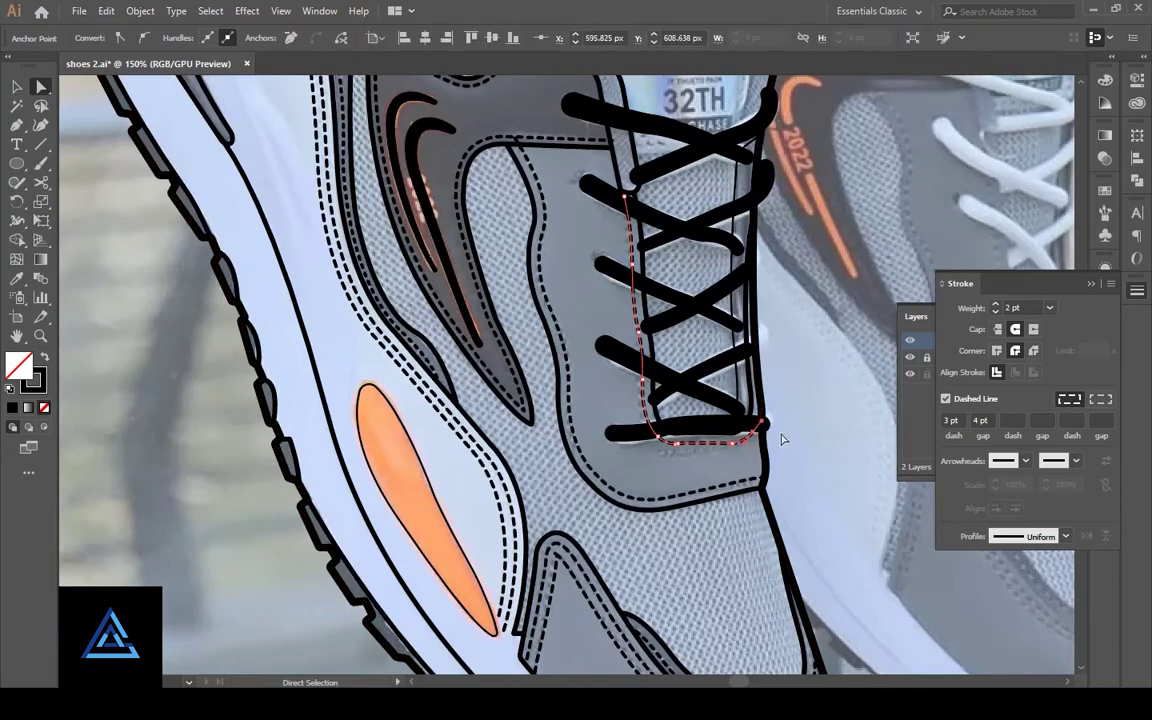
{"action": "left_click_drag", "start_coordinate": [762, 440], "coordinate": [763, 441]}
{"action": "key", "text": "ctrl+shift+a"}
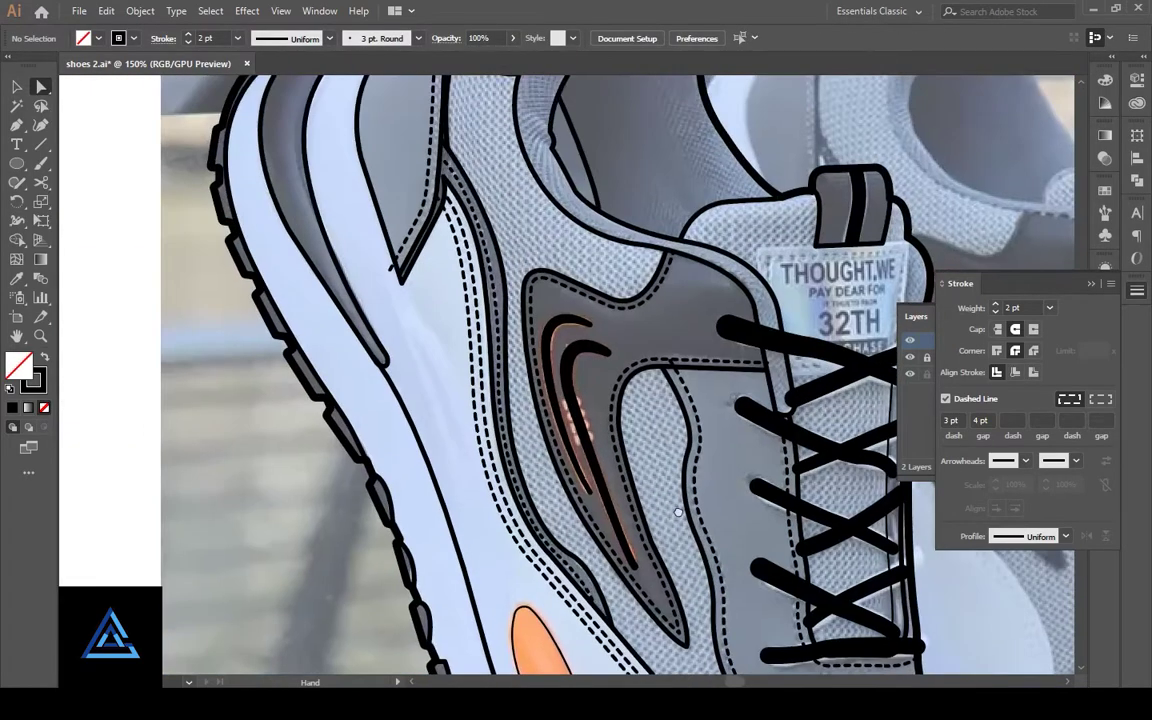
Step: Hide the reference photo layer in the Layers panel
{"action": "mouse_move", "coordinate": [398, 202]}
{"action": "left_mouse_down"}
{"action": "mouse_move", "coordinate": [658, 522]}
{"action": "mouse_move", "coordinate": [535, 322]}
{"action": "left_mouse_up"}
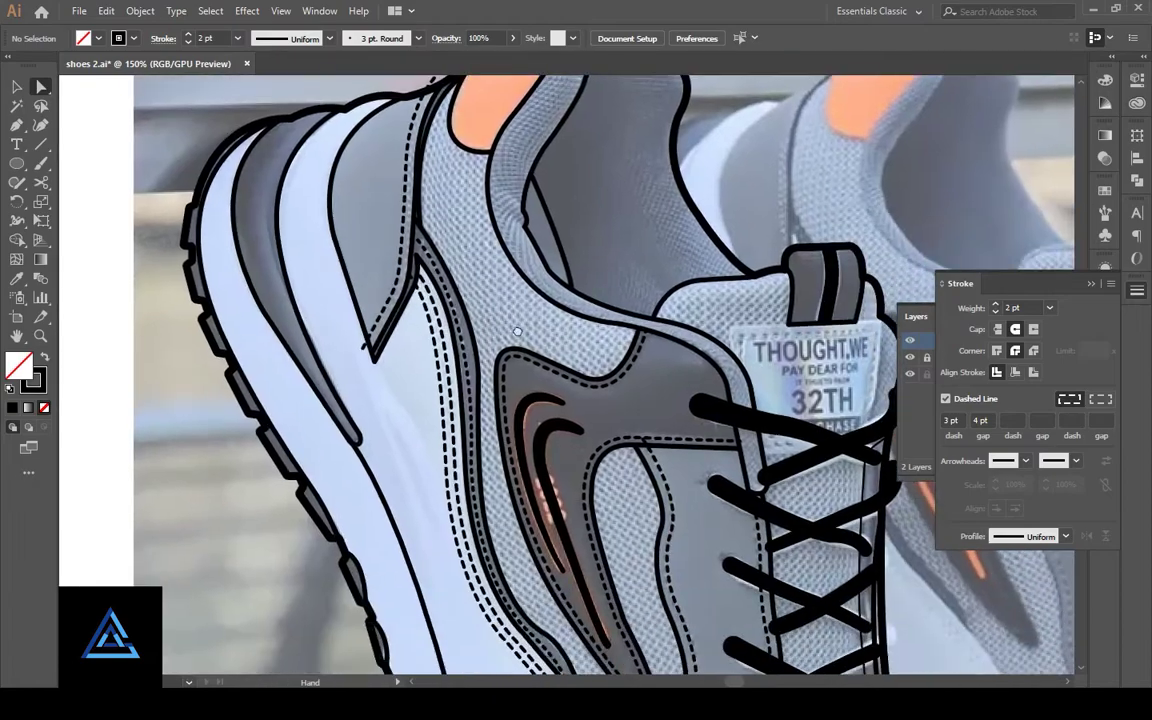
{"action": "left_click", "coordinate": [1100, 291]}
{"action": "left_click", "coordinate": [910, 358]}
Step: Zoom out and marquee-select every path of the shoe drawing
{"action": "key", "text": "ctrl+minus"}
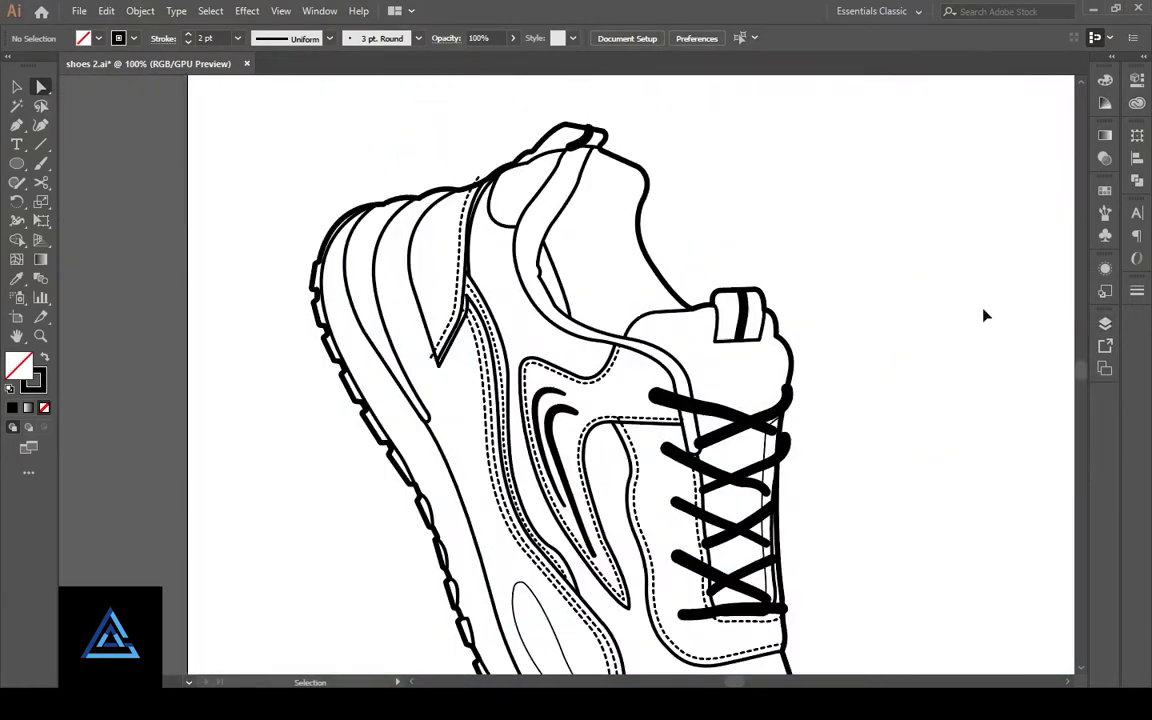
{"action": "key", "text": "ctrl+minus"}
{"action": "scroll", "coordinate": [792, 373], "scroll_direction": "down", "scroll_amount": 3}
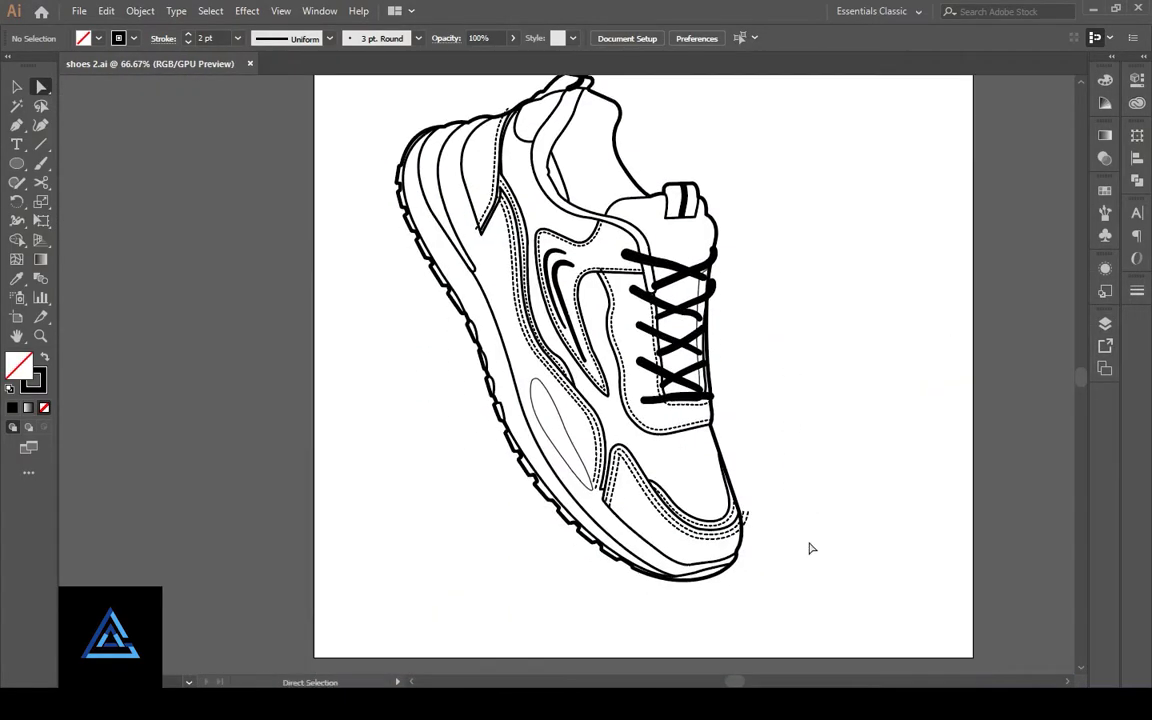
{"action": "scroll", "coordinate": [476, 432], "scroll_direction": "up", "scroll_amount": 1}
{"action": "left_click", "coordinate": [16, 87]}
{"action": "left_click_drag", "start_coordinate": [365, 90], "coordinate": [663, 470]}
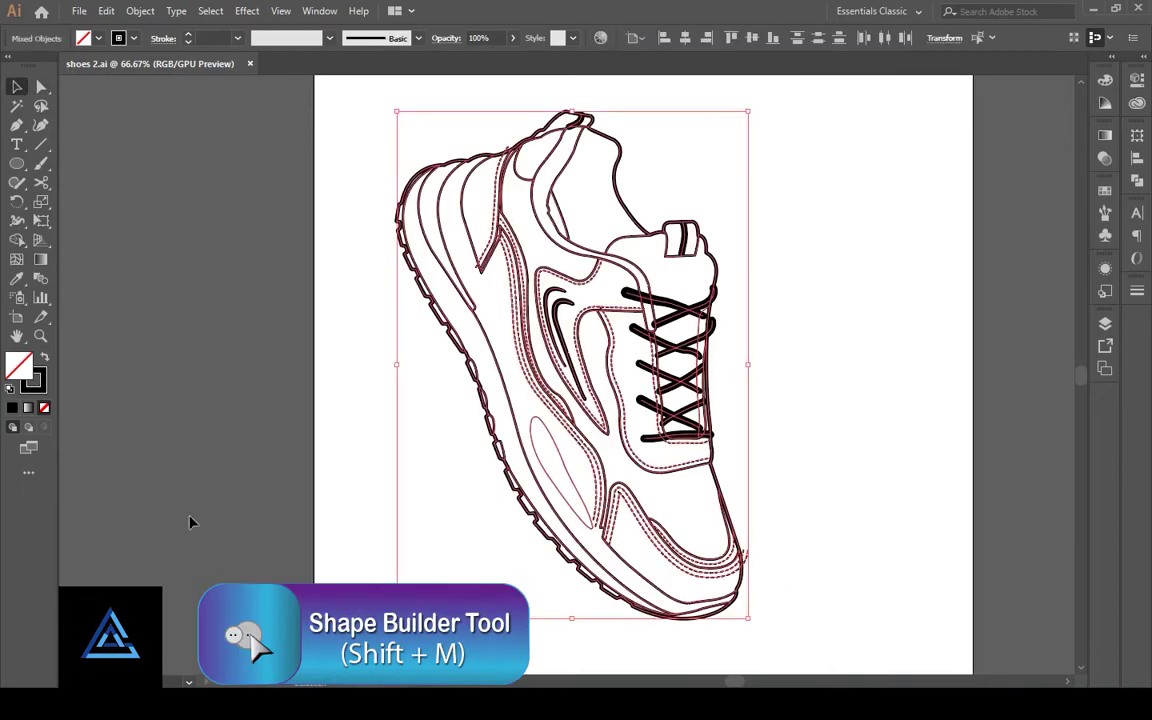
Step: With Shape Builder, zoom in to preview the toe, sole and lace panel regions
{"action": "left_click", "coordinate": [17, 242]}
{"action": "scroll", "coordinate": [800, 591], "scroll_direction": "up", "scroll_amount": 5}
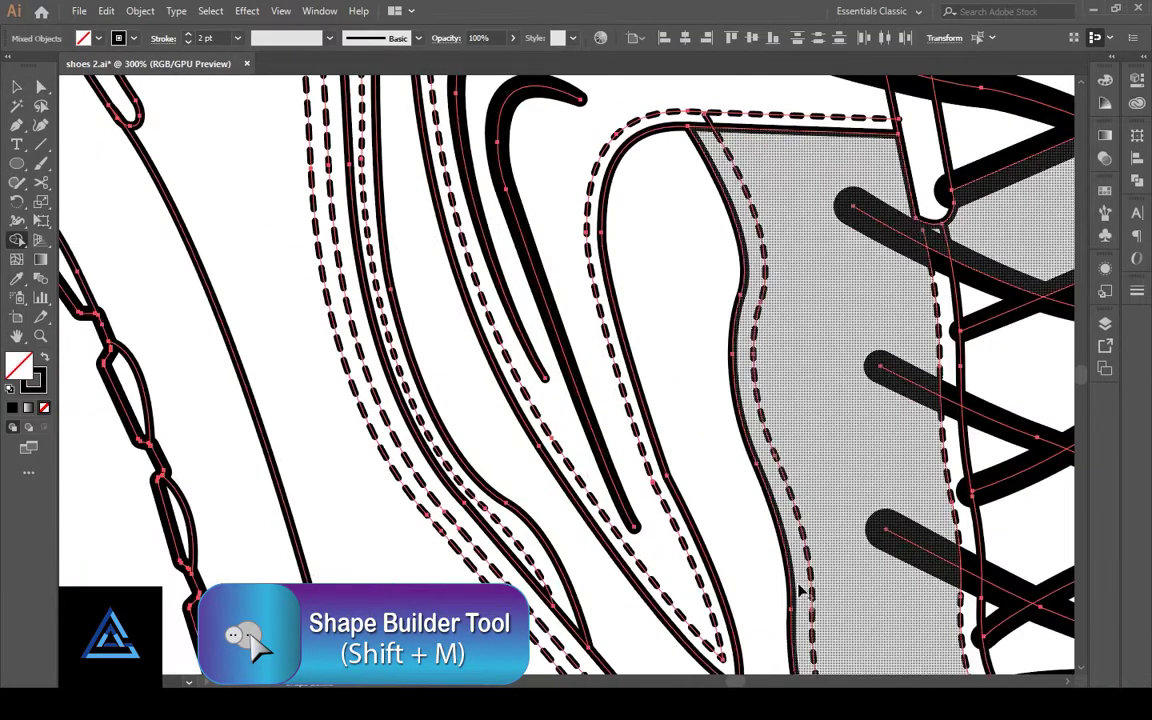
{"action": "left_click_drag", "start_coordinate": [1011, 566], "coordinate": [700, 375]}
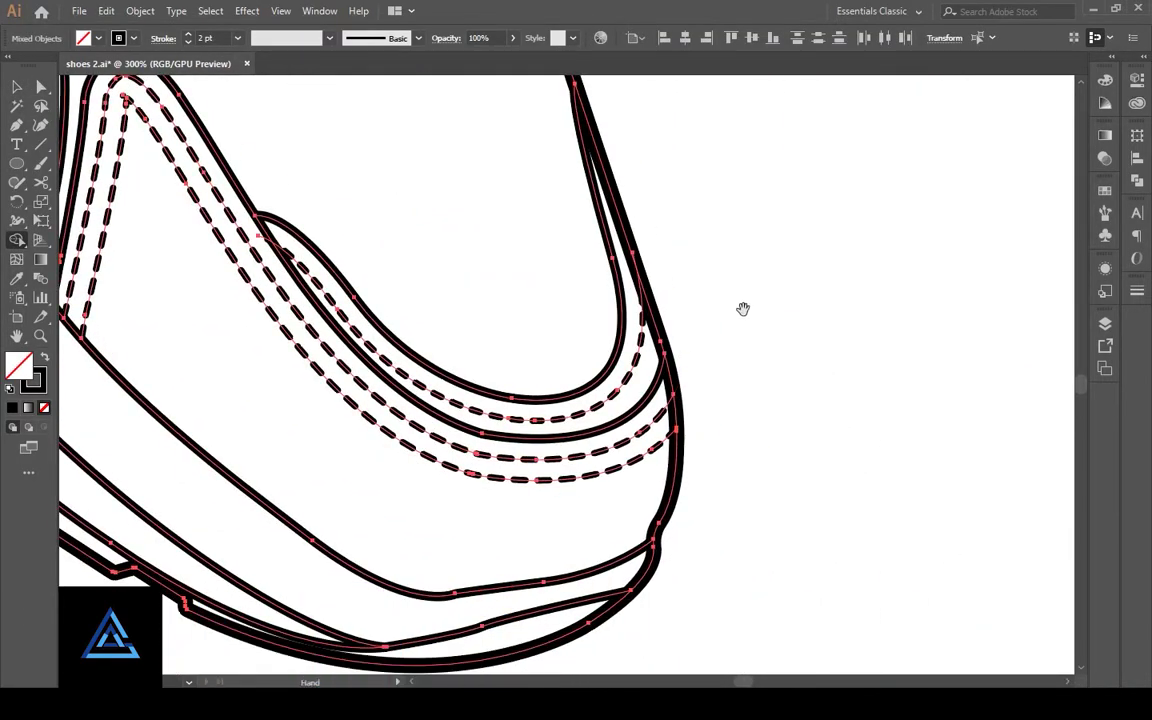
{"action": "left_click_drag", "start_coordinate": [740, 309], "coordinate": [850, 451]}
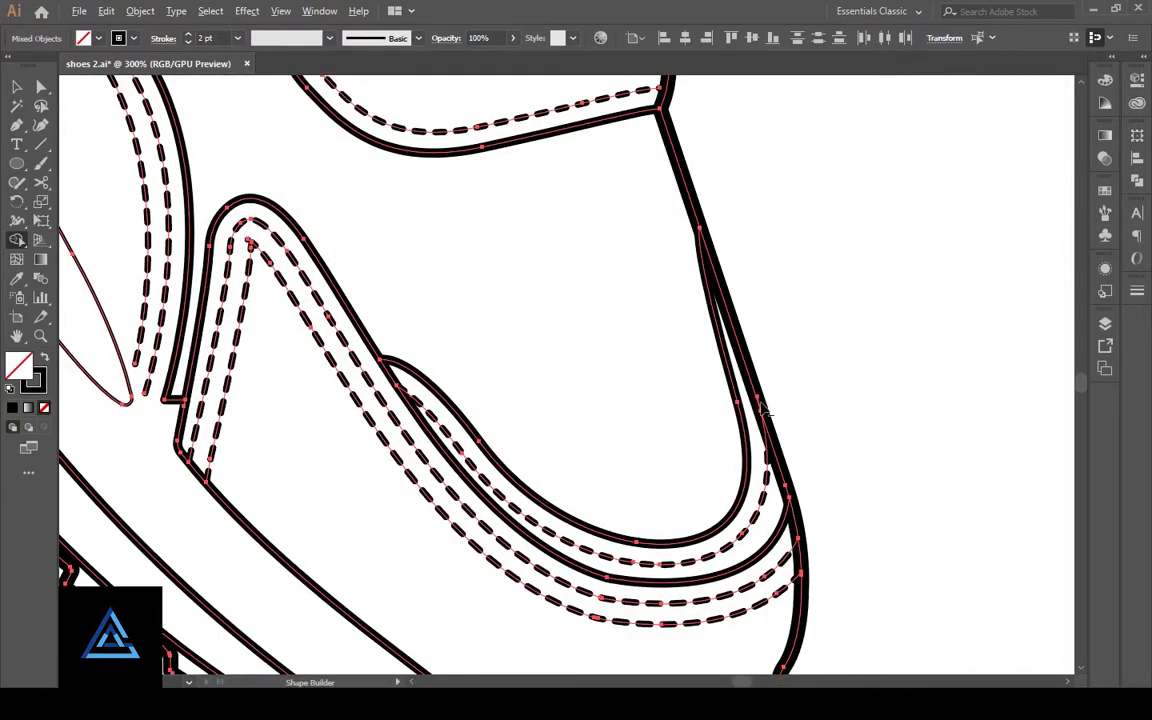
{"action": "mouse_move", "coordinate": [868, 399]}
{"action": "left_mouse_down"}
{"action": "mouse_move", "coordinate": [646, 567]}
{"action": "mouse_move", "coordinate": [663, 612]}
{"action": "left_mouse_up"}
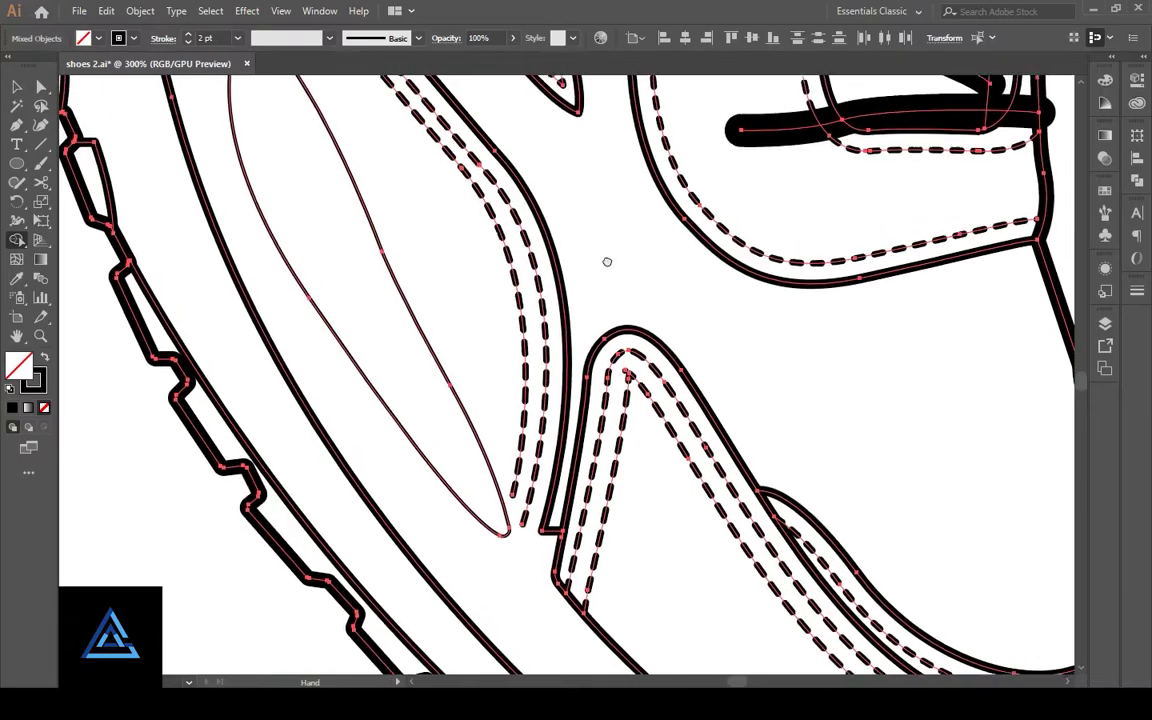
{"action": "mouse_move", "coordinate": [607, 260]}
{"action": "left_mouse_down"}
{"action": "mouse_move", "coordinate": [501, 429]}
{"action": "mouse_move", "coordinate": [507, 489]}
{"action": "mouse_move", "coordinate": [538, 557]}
{"action": "left_mouse_up"}
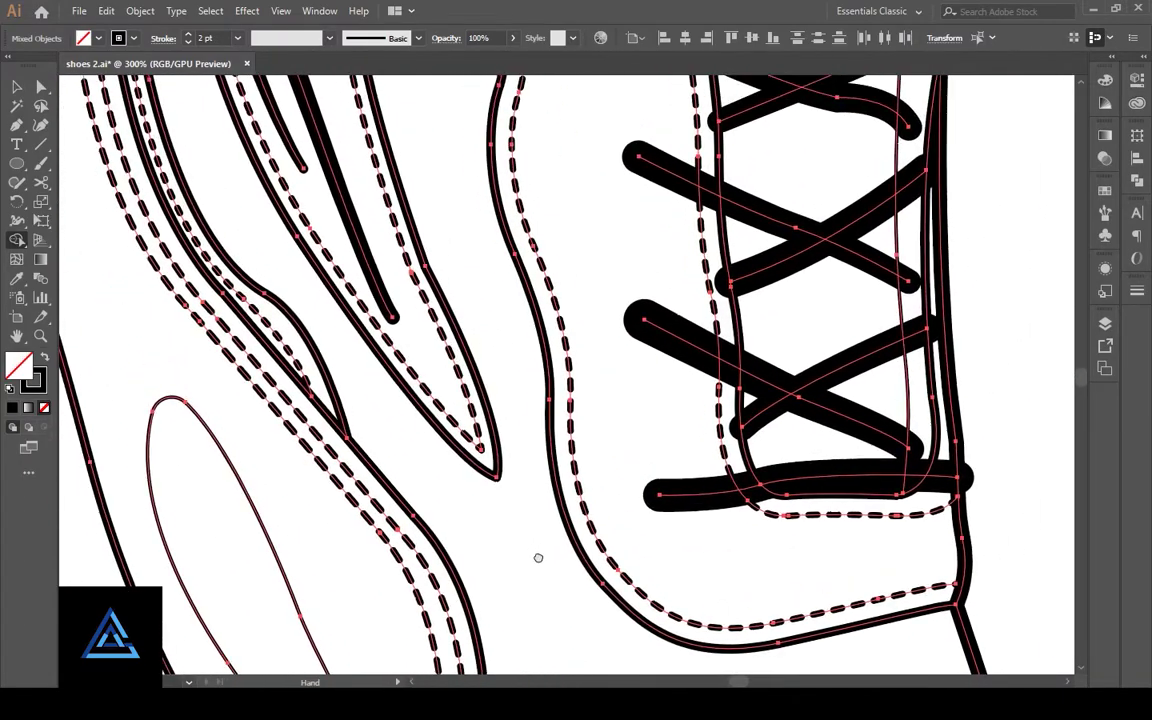
{"action": "mouse_move", "coordinate": [490, 307]}
{"action": "left_mouse_down"}
{"action": "mouse_move", "coordinate": [548, 380]}
{"action": "mouse_move", "coordinate": [580, 390]}
{"action": "left_mouse_up"}
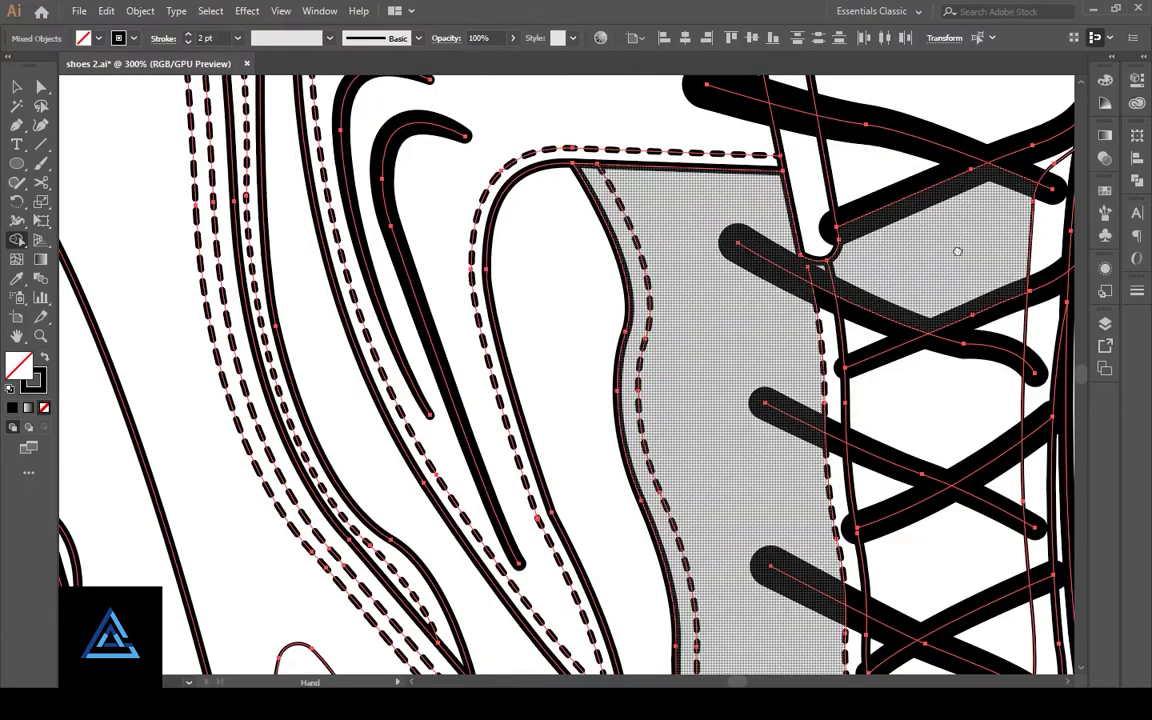
Step: Preview the upper, tongue, grey panel and heel pull-tab regions, then zoom out
{"action": "mouse_move", "coordinate": [957, 251]}
{"action": "left_mouse_down"}
{"action": "mouse_move", "coordinate": [751, 368]}
{"action": "mouse_move", "coordinate": [995, 347]}
{"action": "left_mouse_up"}
{"action": "mouse_move", "coordinate": [601, 227]}
{"action": "left_mouse_down"}
{"action": "mouse_move", "coordinate": [613, 249]}
{"action": "mouse_move", "coordinate": [671, 113]}
{"action": "mouse_move", "coordinate": [684, 319]}
{"action": "left_mouse_up"}
{"action": "left_click_drag", "start_coordinate": [543, 221], "coordinate": [700, 373]}
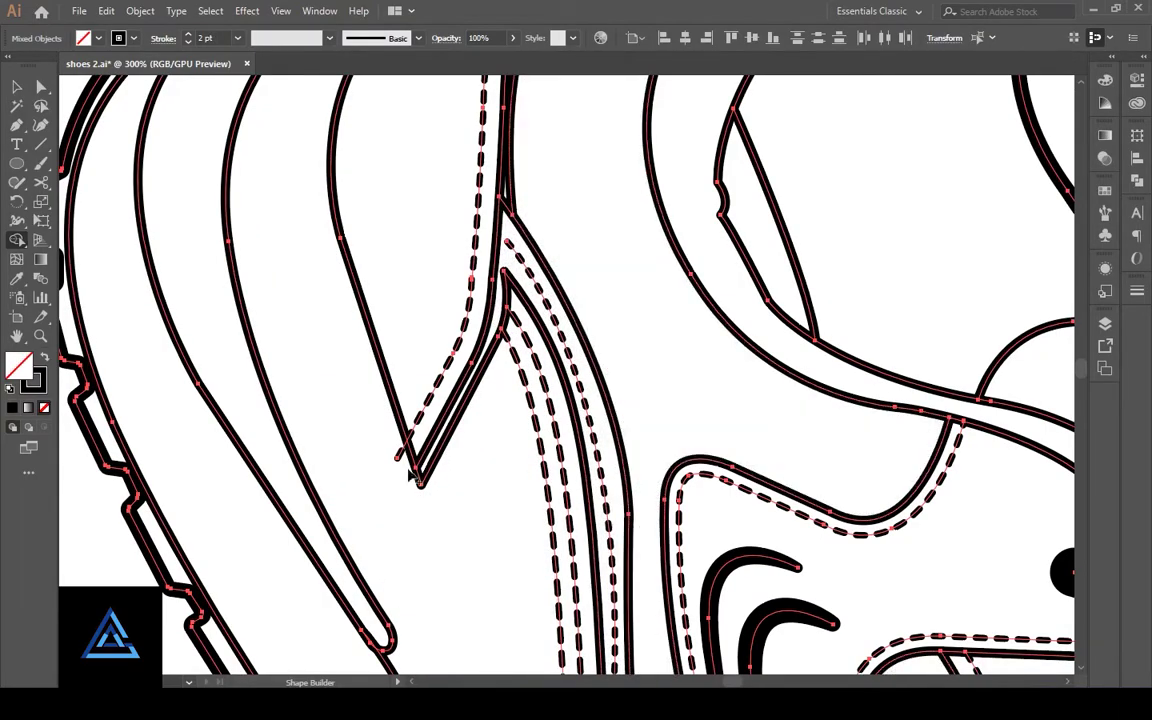
{"action": "left_click_drag", "start_coordinate": [411, 476], "coordinate": [531, 676]}
{"action": "left_click_drag", "start_coordinate": [660, 300], "coordinate": [671, 373]}
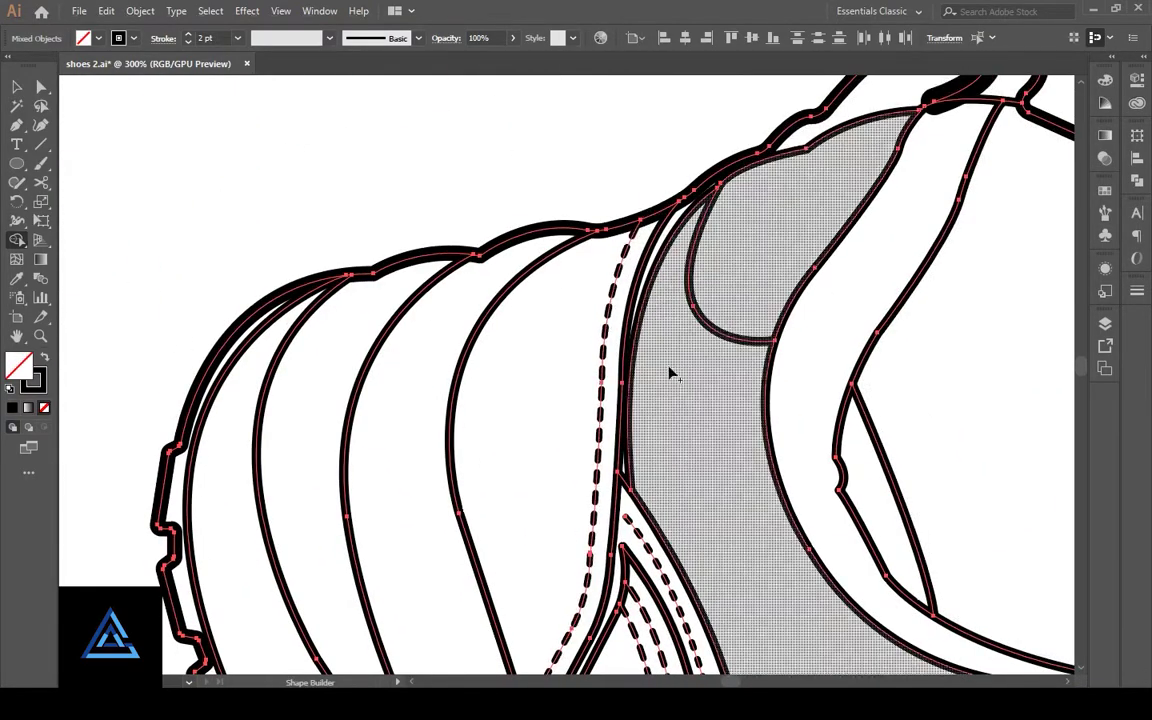
{"action": "scroll", "coordinate": [700, 340], "scroll_direction": "down", "scroll_amount": 3}
{"action": "mouse_move", "coordinate": [813, 309]}
{"action": "left_mouse_down"}
{"action": "mouse_move", "coordinate": [712, 368]}
{"action": "mouse_move", "coordinate": [692, 363]}
{"action": "left_mouse_up"}
{"action": "scroll", "coordinate": [692, 363], "scroll_direction": "up", "scroll_amount": 3}
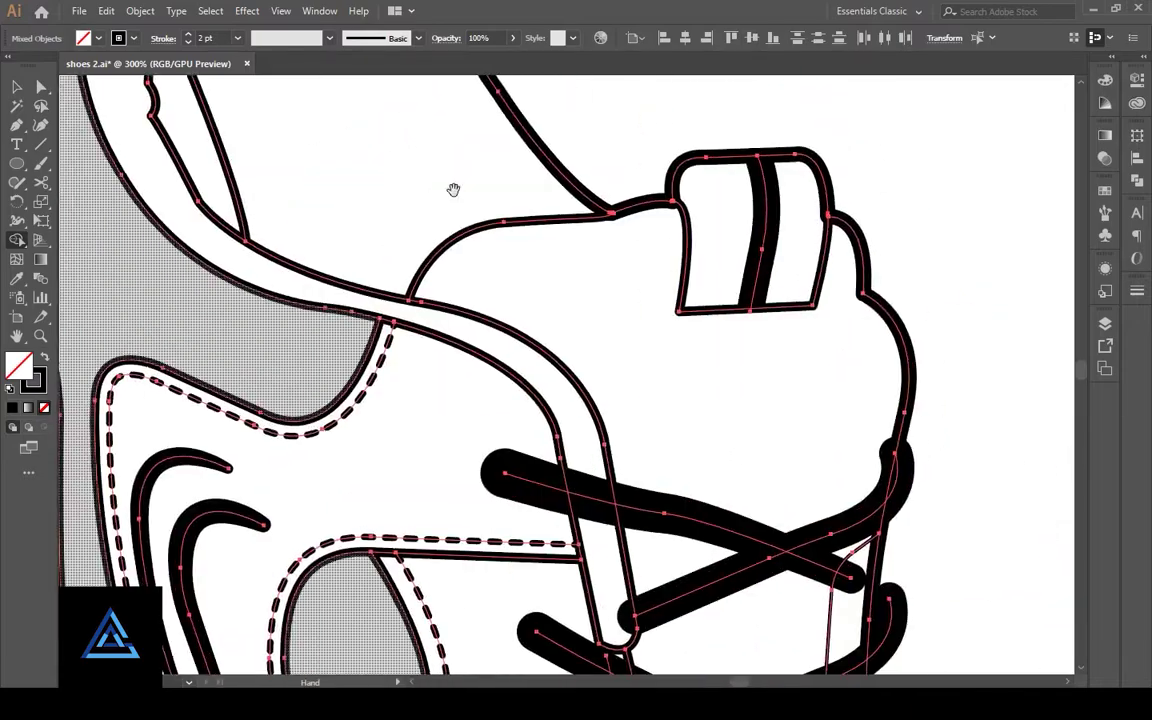
{"action": "key", "text": "ctrl+minus"}
{"action": "key", "text": "ctrl+minus"}
{"action": "key", "text": "ctrl+minus"}
{"action": "key", "text": "ctrl+minus"}
{"action": "key", "text": "ctrl+minus"}
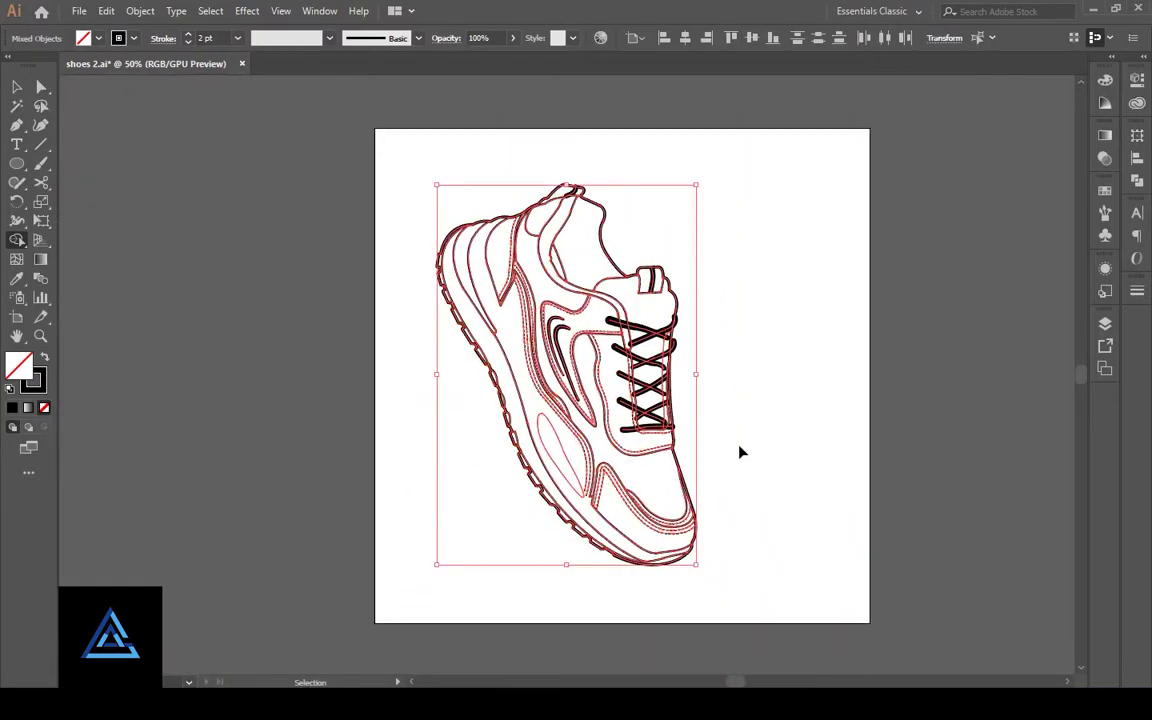
Step: Add a color layer, move the shoe artwork into it, and lock the outline layer
{"action": "key", "text": "v"}
{"action": "left_click", "coordinate": [231, 321]}
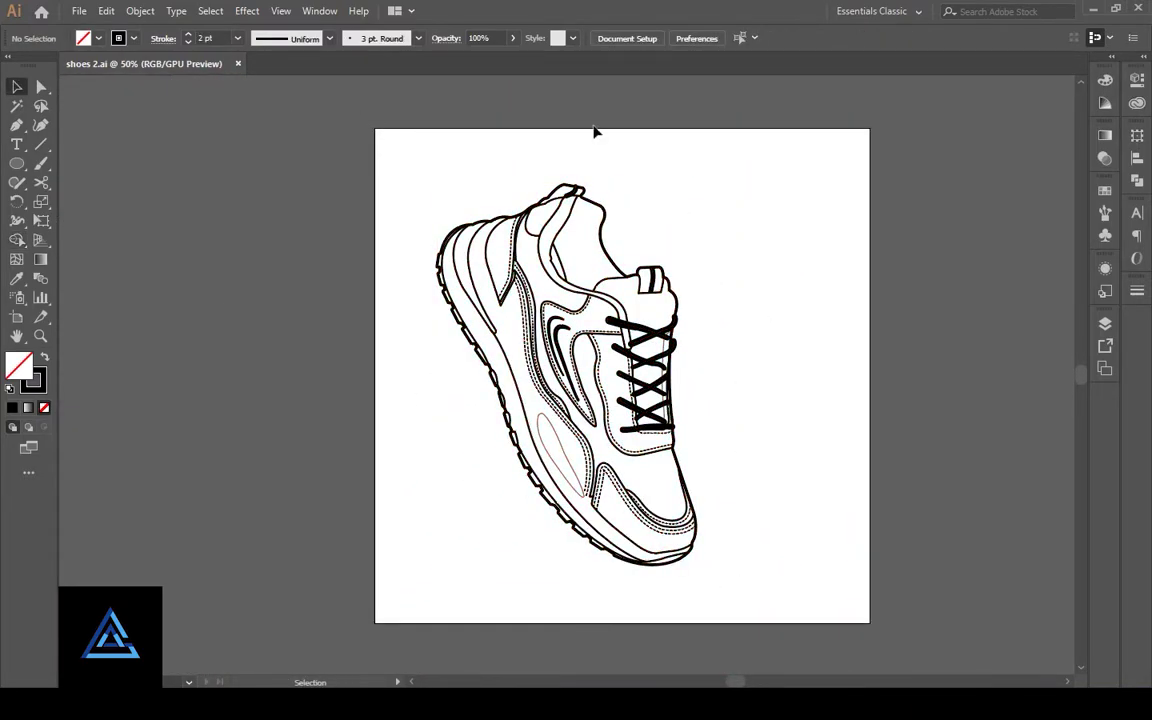
{"action": "left_click", "coordinate": [1105, 323]}
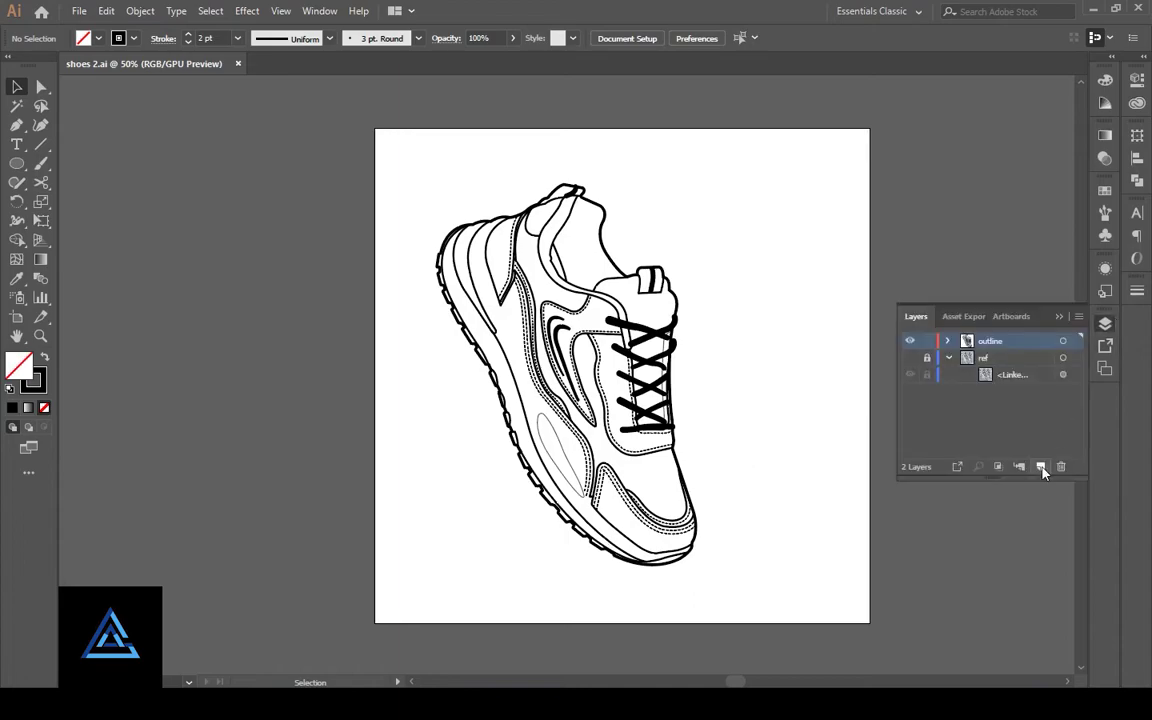
{"action": "left_click", "coordinate": [1040, 466]}
{"action": "type", "text": "color"}
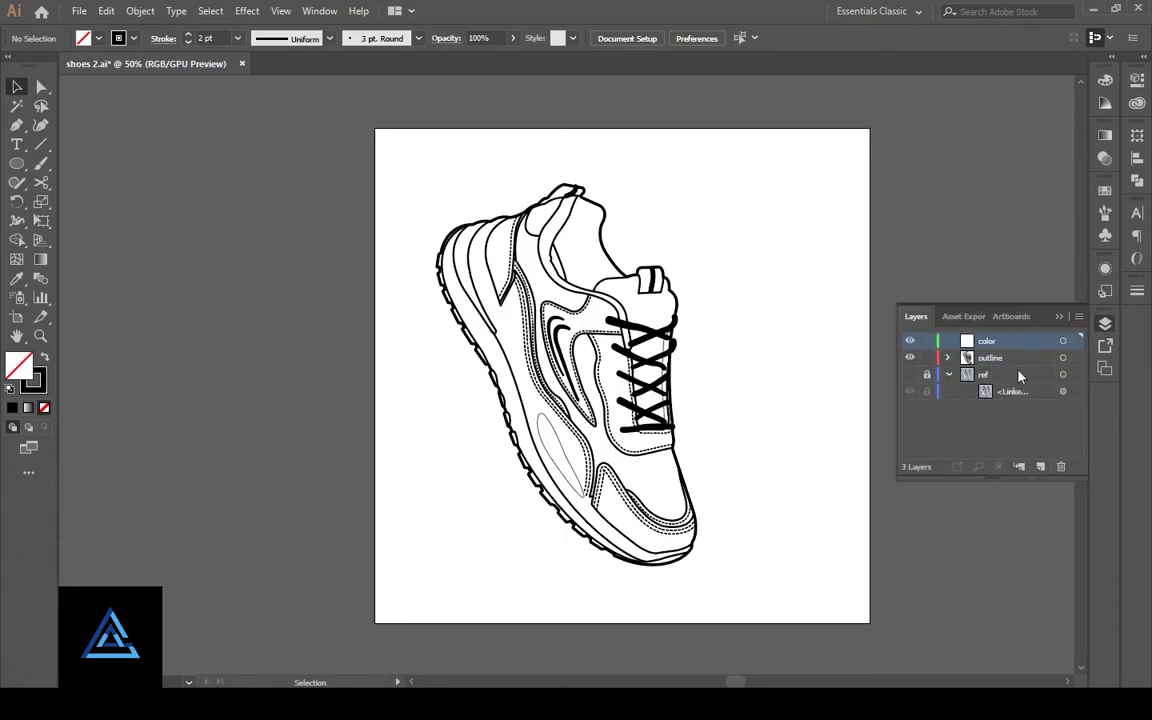
{"action": "left_click", "coordinate": [1063, 357]}
{"action": "left_click_drag", "start_coordinate": [1080, 357], "coordinate": [1080, 341]}
{"action": "left_click", "coordinate": [835, 329]}
{"action": "left_click", "coordinate": [926, 357]}
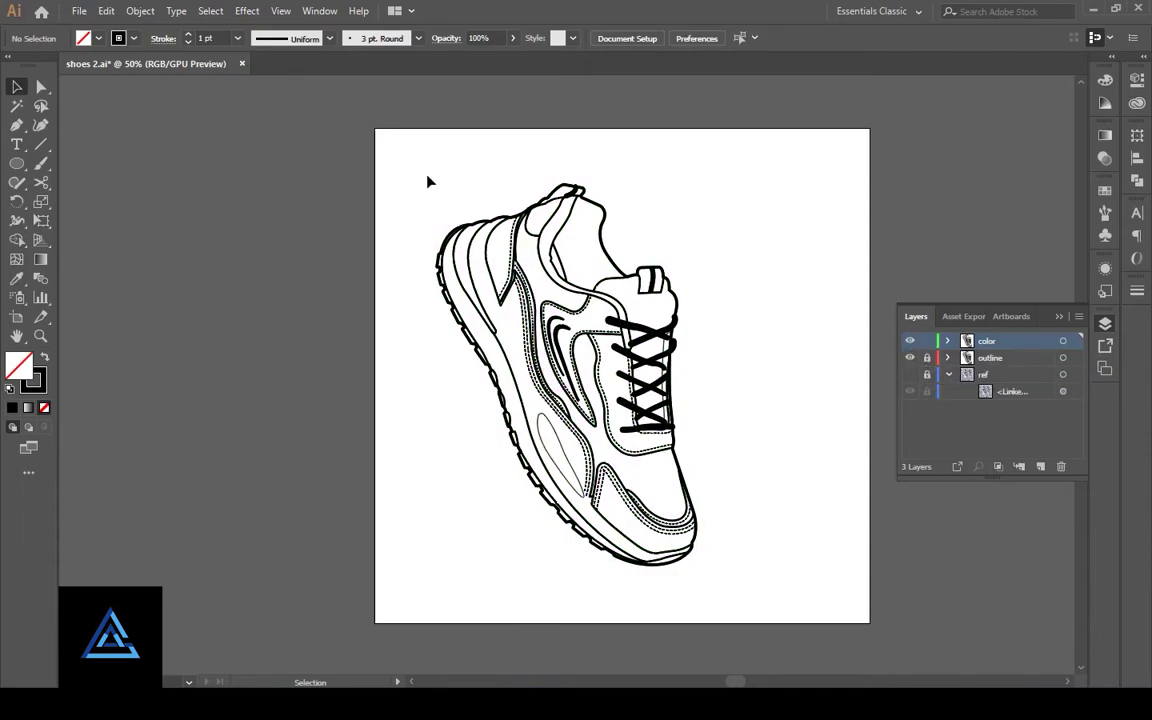
Step: Give the shoe's thin detail lines a 2 pt stroke weight
{"action": "left_click_drag", "start_coordinate": [429, 181], "coordinate": [716, 561]}
{"action": "left_click", "coordinate": [856, 373]}
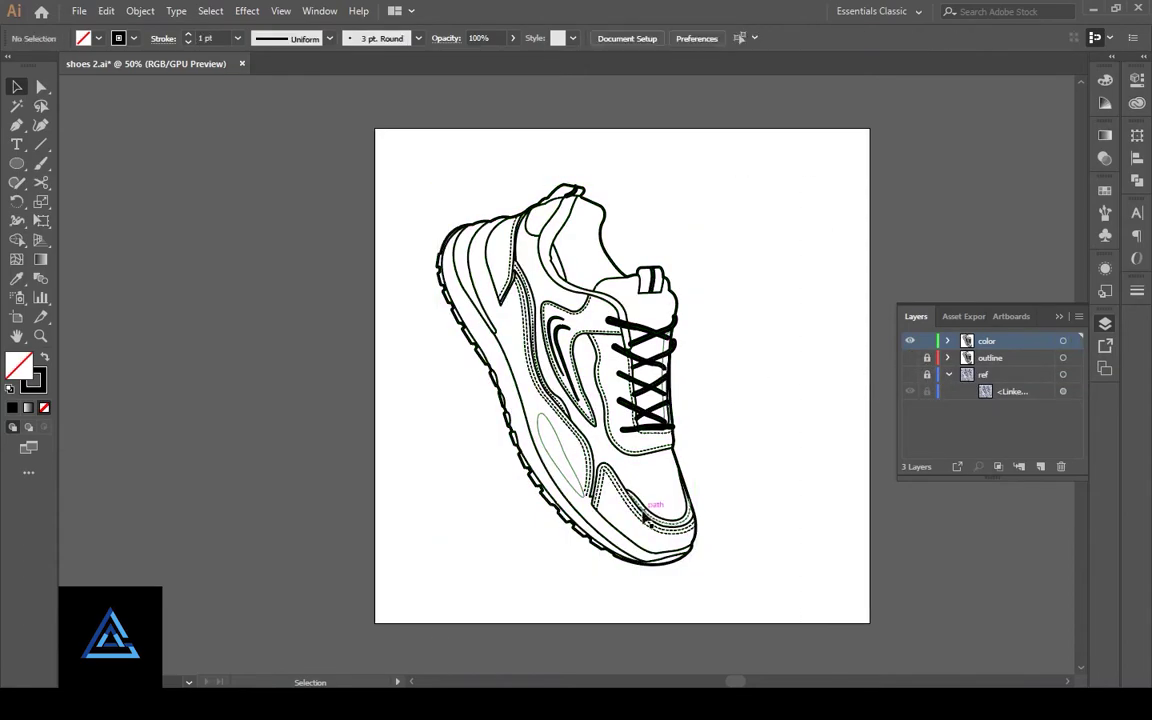
{"action": "left_click", "coordinate": [645, 515]}
{"action": "left_click", "coordinate": [635, 527]}
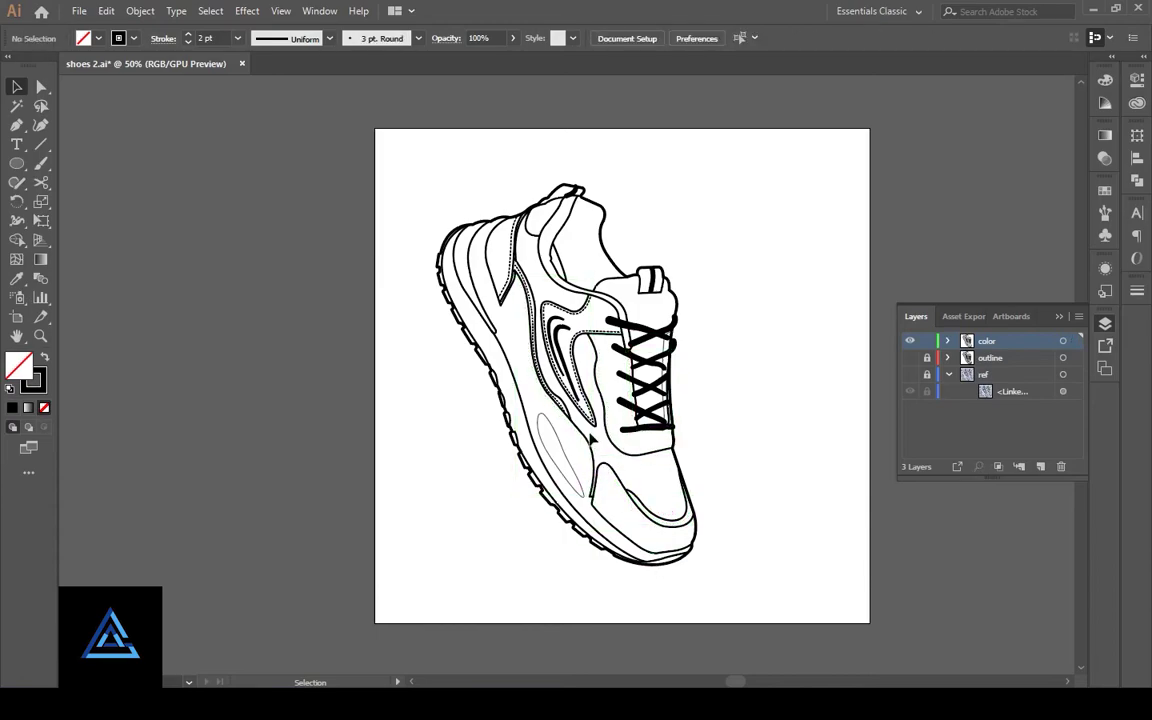
{"action": "left_click", "coordinate": [588, 418]}
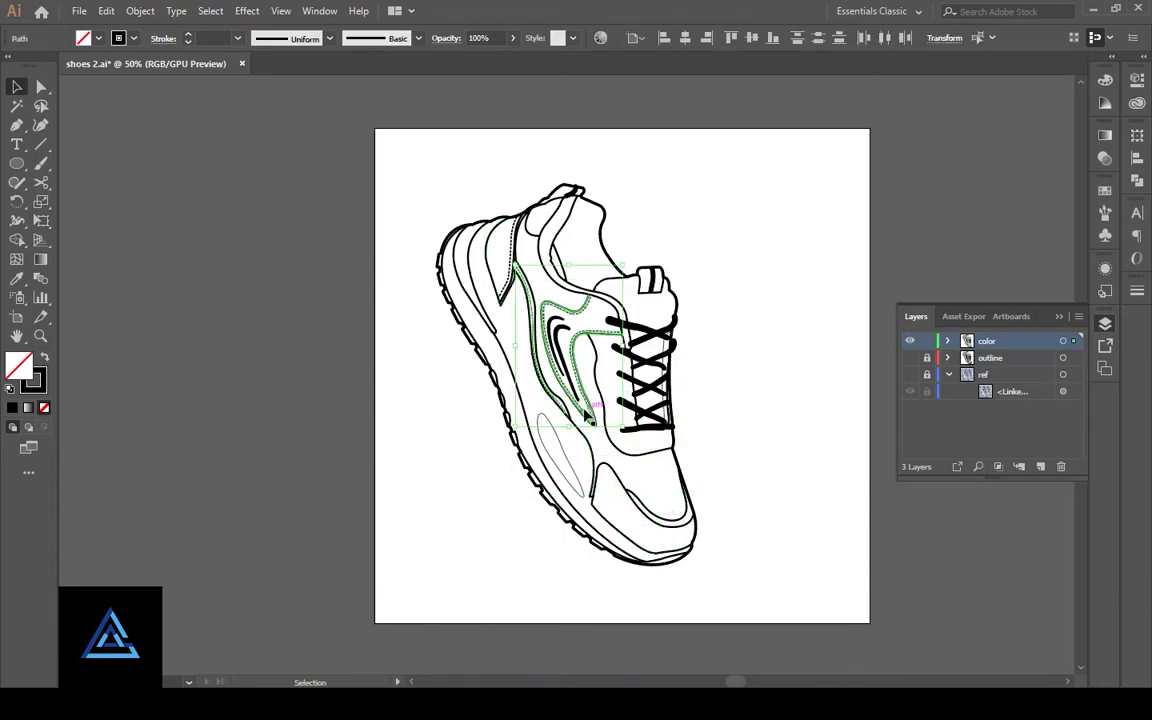
{"action": "key", "text": "ctrl+shift+a"}
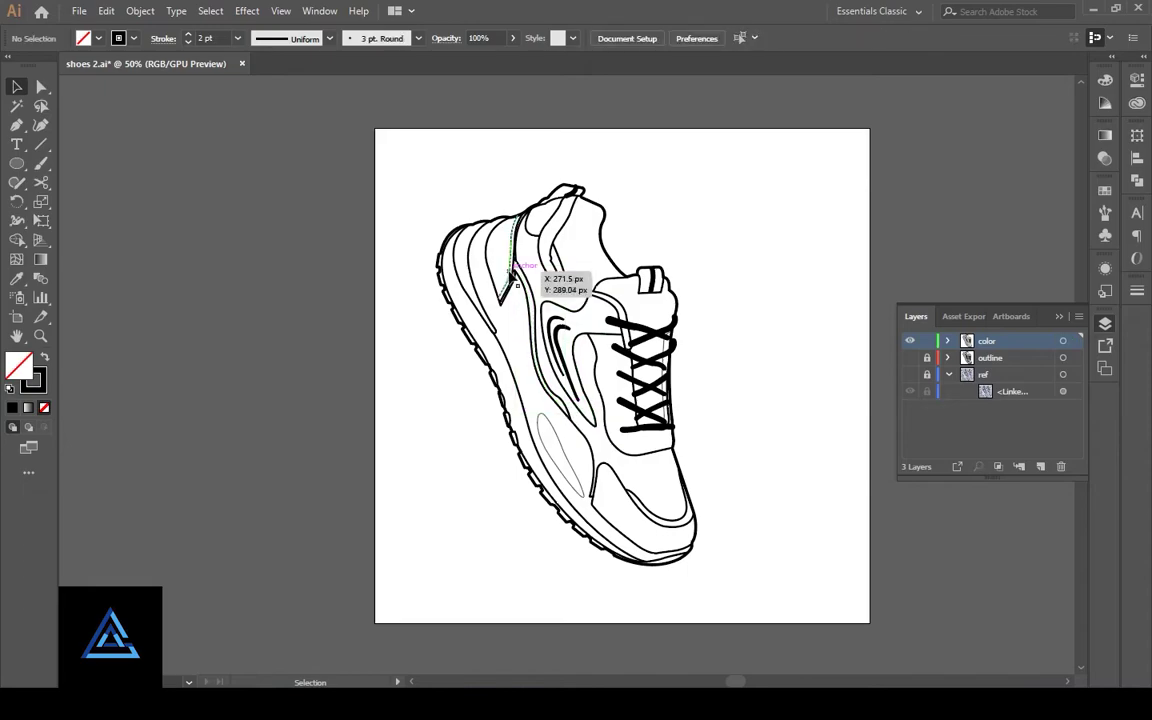
Step: Apply Object > Path > Outline Stroke to the whole shoe drawing
{"action": "left_click_drag", "start_coordinate": [411, 175], "coordinate": [750, 625]}
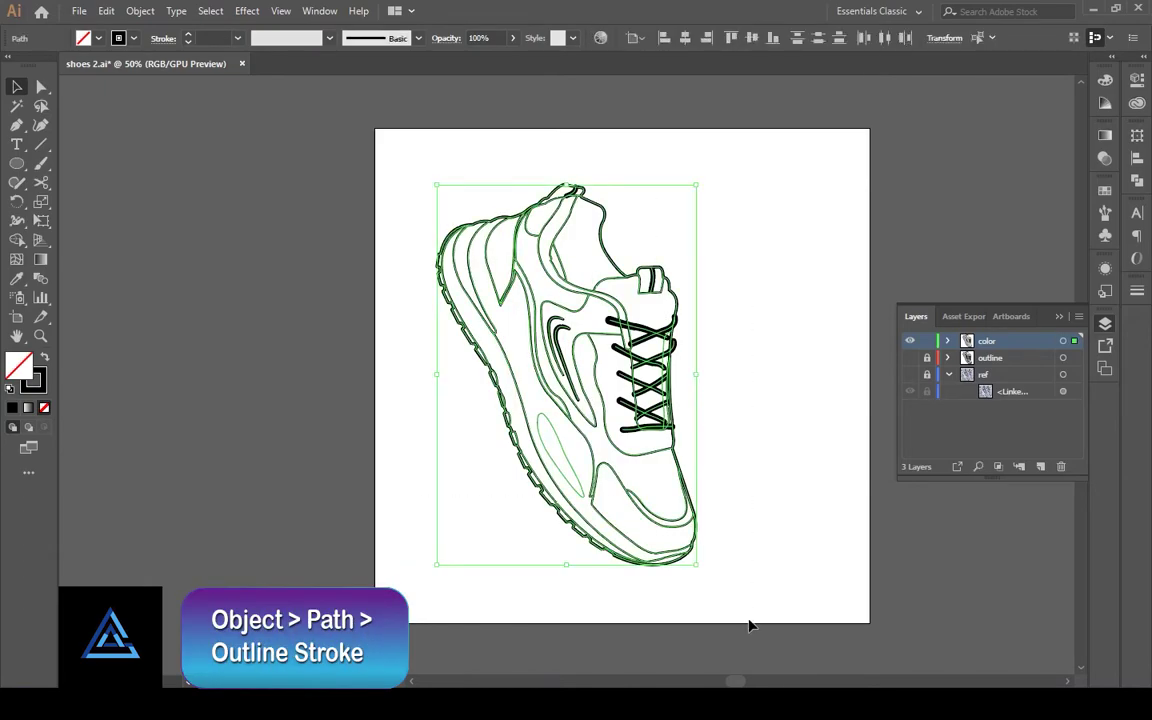
{"action": "left_click", "coordinate": [140, 14]}
{"action": "mouse_move", "coordinate": [158, 374]}
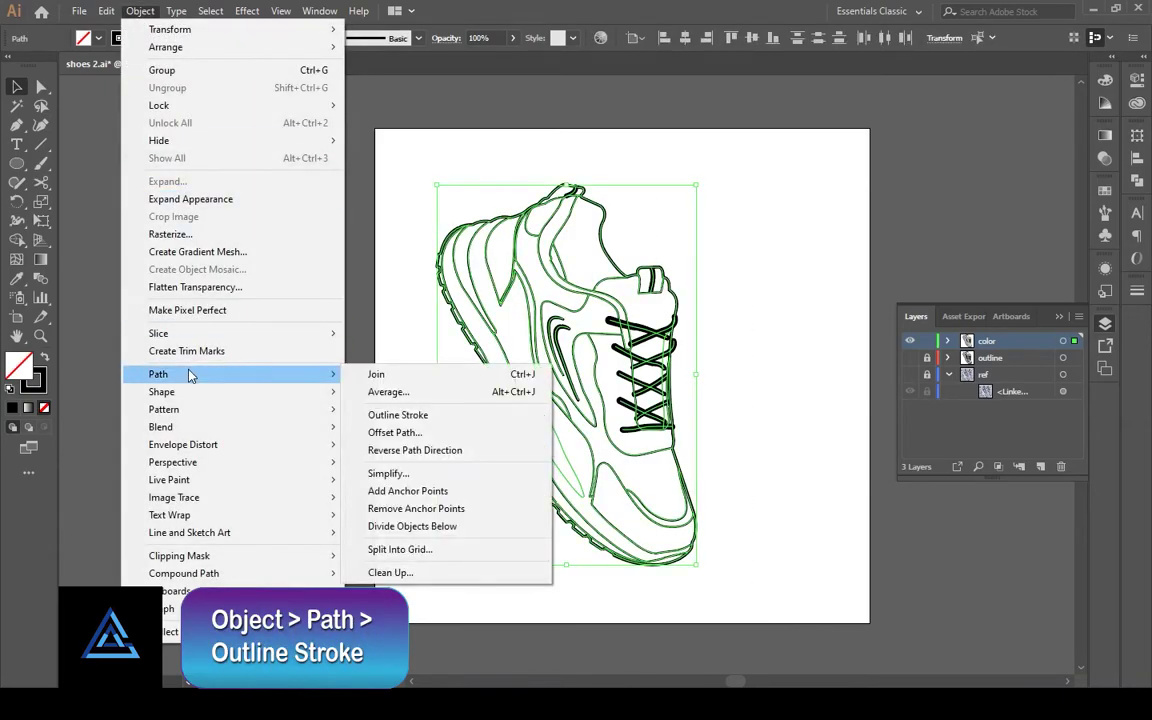
{"action": "left_click", "coordinate": [398, 415]}
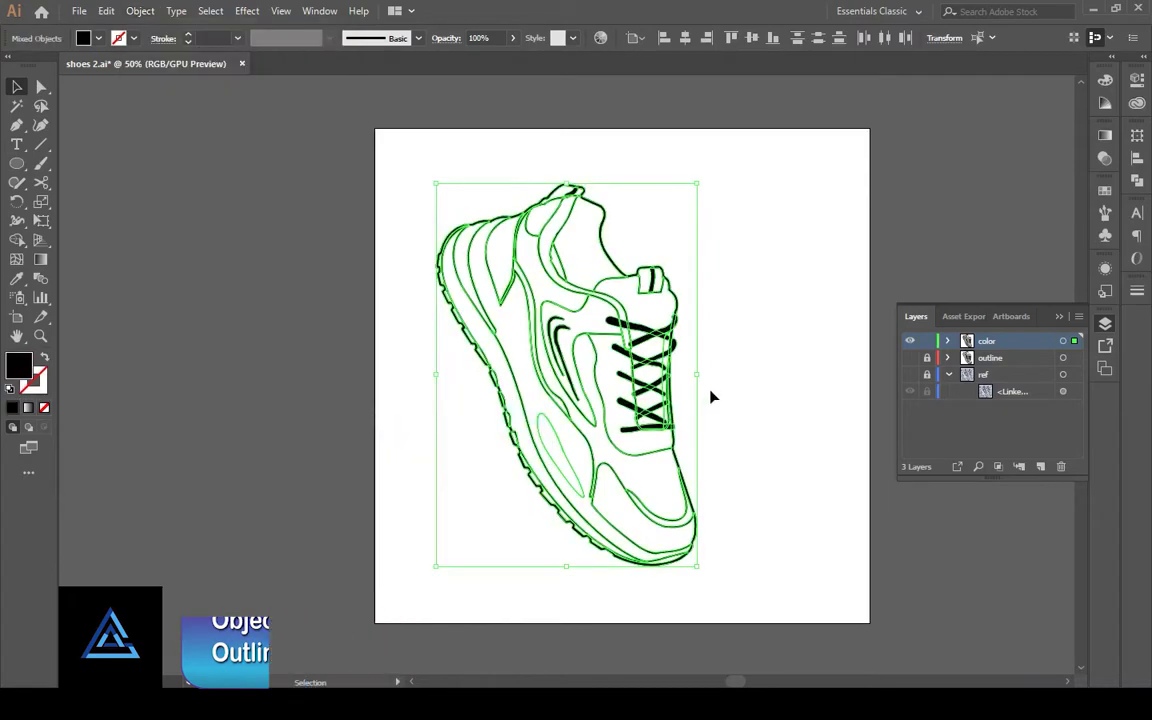
{"action": "left_click", "coordinate": [731, 375]}
Step: Zoom and pan across the outlined shoe to inspect the collar, then fit the artboard
{"action": "key", "text": "ctrl+plus"}
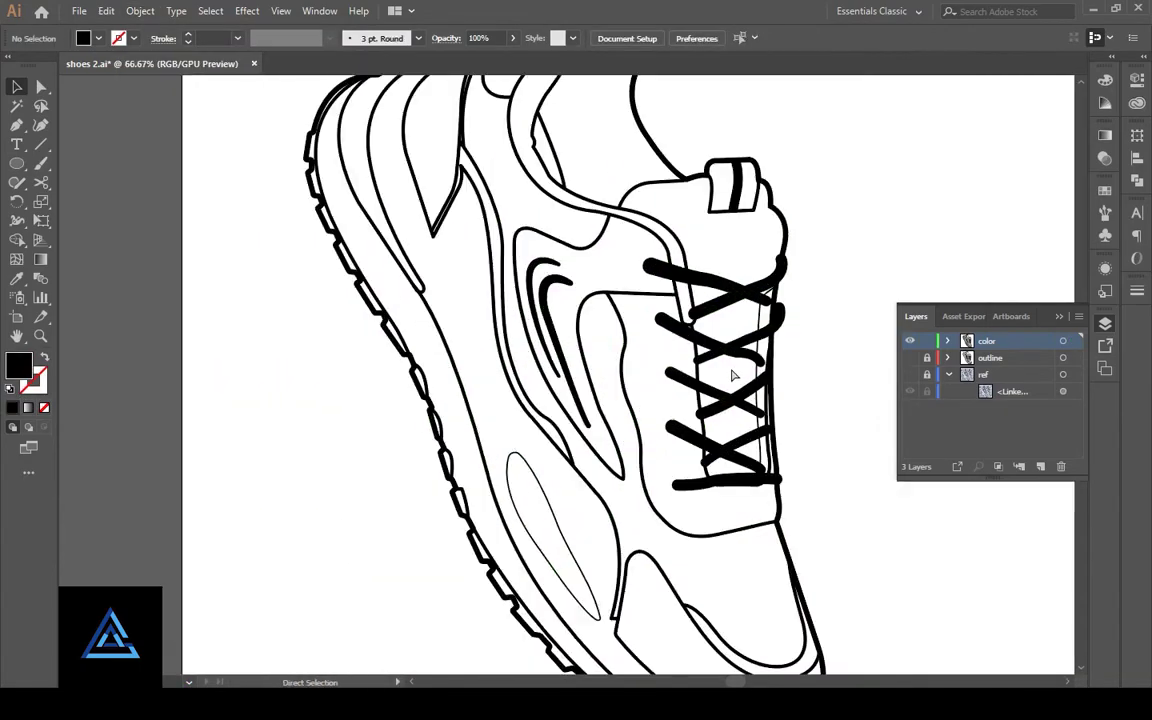
{"action": "mouse_move", "coordinate": [730, 375]}
{"action": "left_mouse_down"}
{"action": "mouse_move", "coordinate": [836, 365]}
{"action": "mouse_move", "coordinate": [791, 307]}
{"action": "mouse_move", "coordinate": [802, 376]}
{"action": "mouse_move", "coordinate": [768, 192]}
{"action": "left_mouse_up"}
{"action": "scroll", "coordinate": [409, 412], "scroll_direction": "up", "scroll_amount": 3}
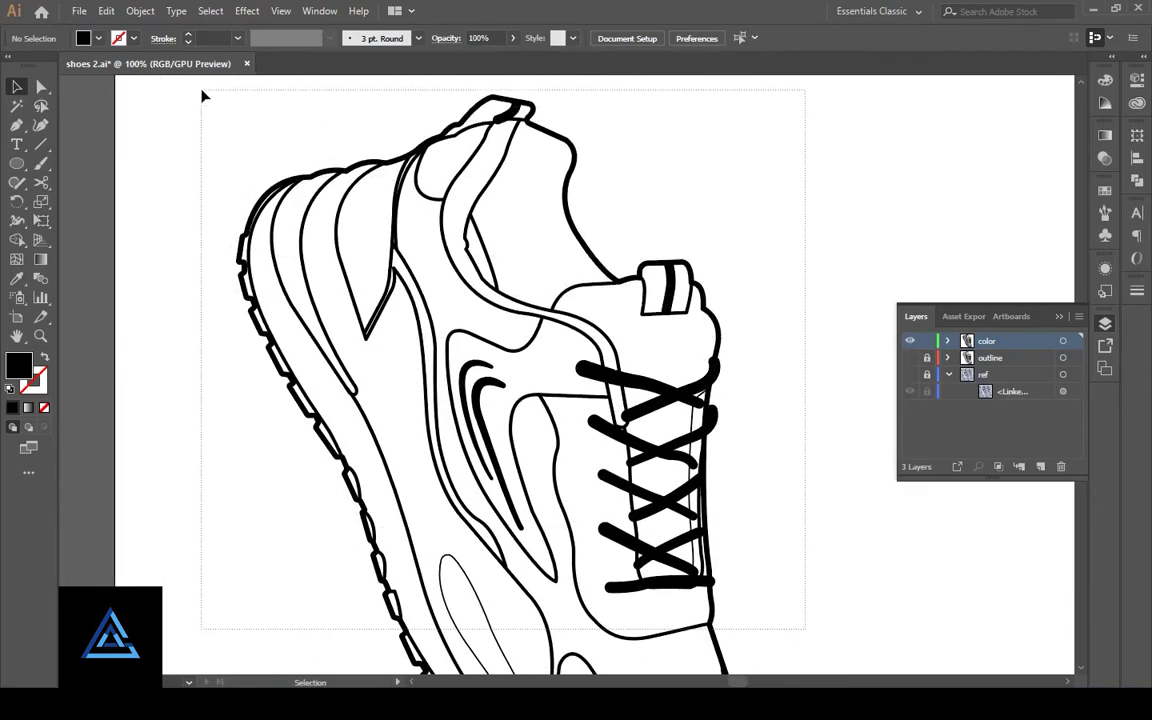
{"action": "key", "text": "ctrl+plus"}
{"action": "key", "text": "ctrl+plus"}
{"action": "mouse_move", "coordinate": [200, 95]}
{"action": "left_mouse_down"}
{"action": "mouse_move", "coordinate": [617, 206]}
{"action": "mouse_move", "coordinate": [698, 298]}
{"action": "mouse_move", "coordinate": [689, 632]}
{"action": "left_mouse_up"}
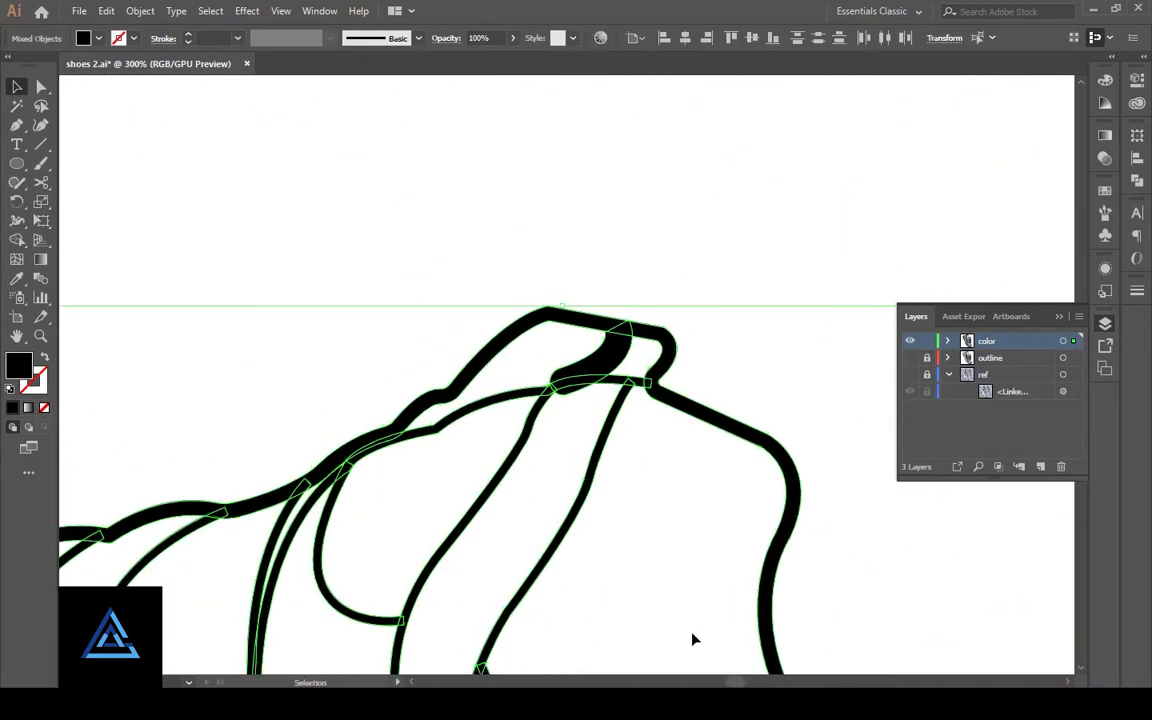
{"action": "left_click", "coordinate": [17, 240]}
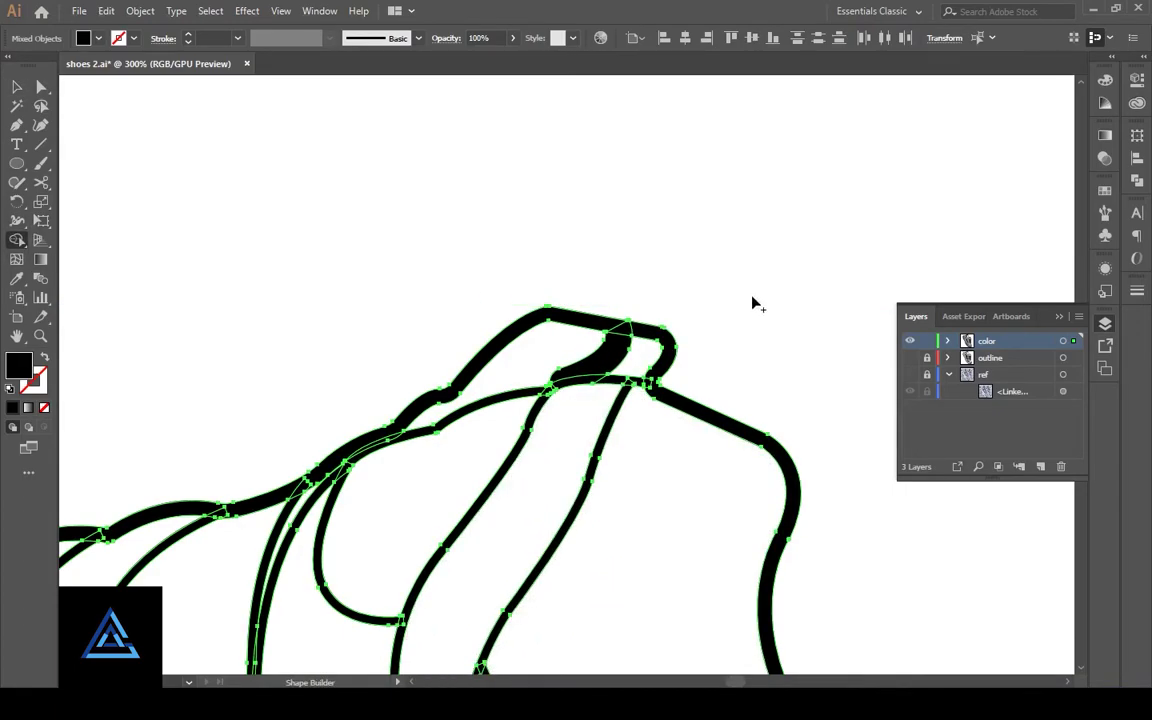
{"action": "key", "text": "v"}
{"action": "left_click_drag", "start_coordinate": [99, 178], "coordinate": [306, 16]}
{"action": "key", "text": "ctrl+0"}
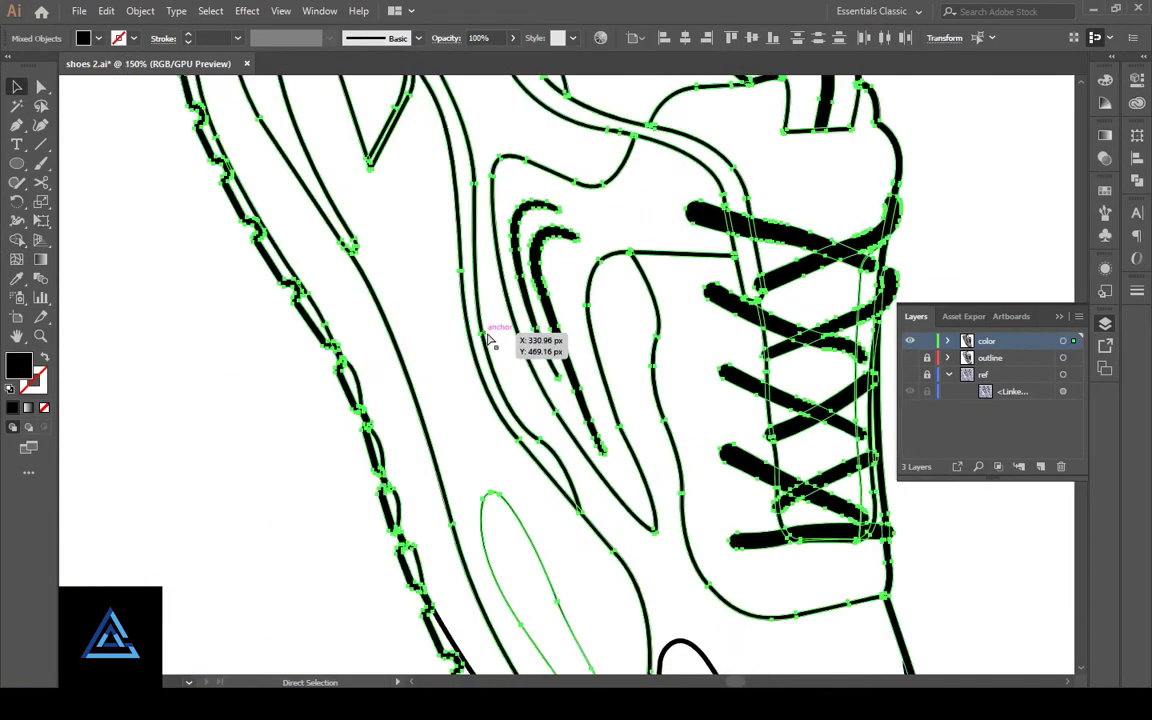
{"action": "left_click", "coordinate": [784, 302]}
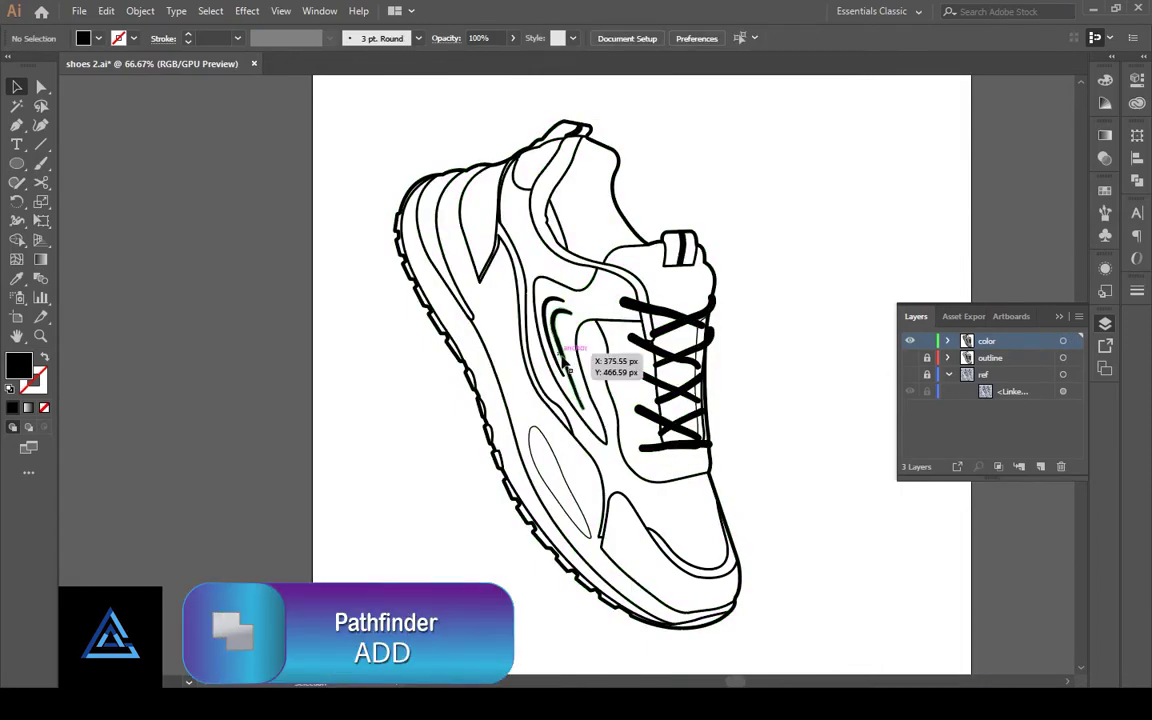
Step: Unite all shoe paths with Pathfinder and ungroup the merged shape
{"action": "key", "text": "ctrl+a"}
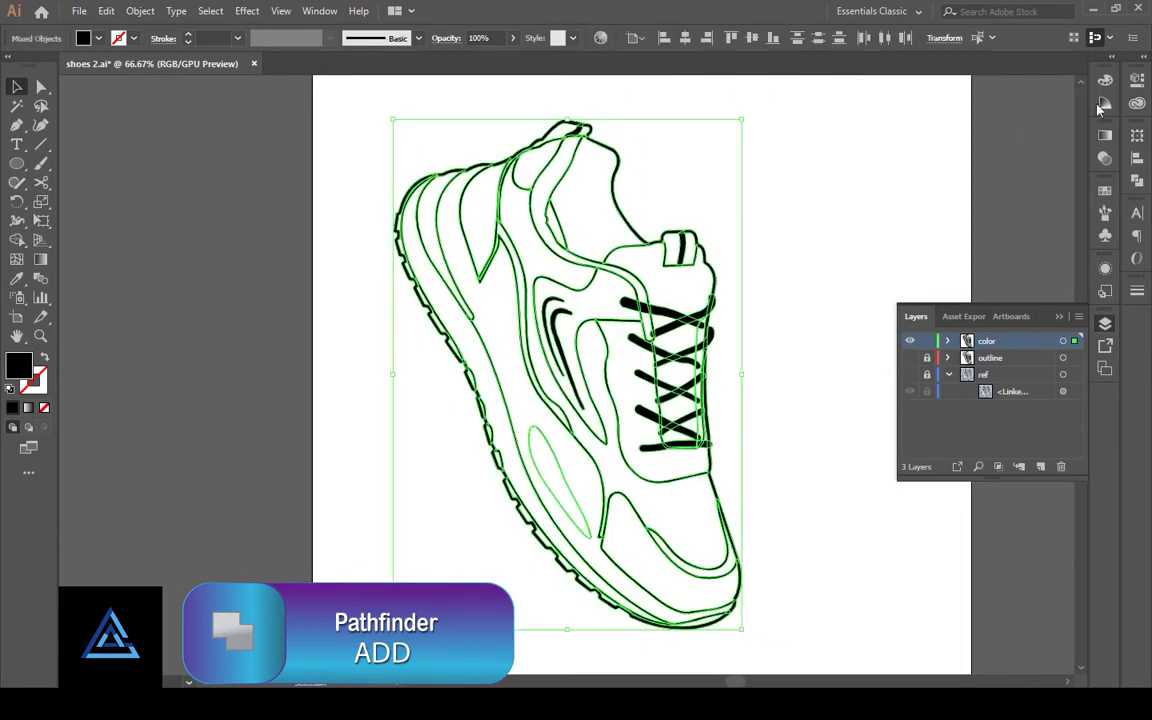
{"action": "left_click", "coordinate": [1137, 181]}
{"action": "left_click", "coordinate": [950, 171]}
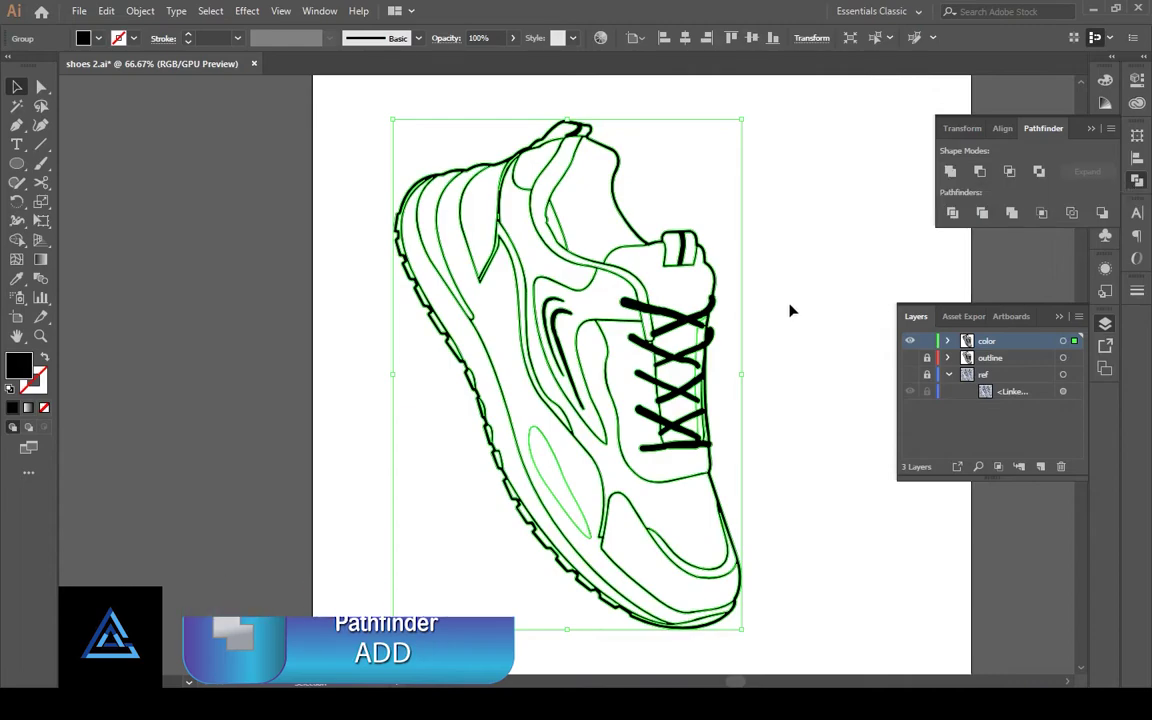
{"action": "right_click", "coordinate": [709, 413]}
{"action": "left_click", "coordinate": [745, 548]}
{"action": "left_click", "coordinate": [771, 540]}
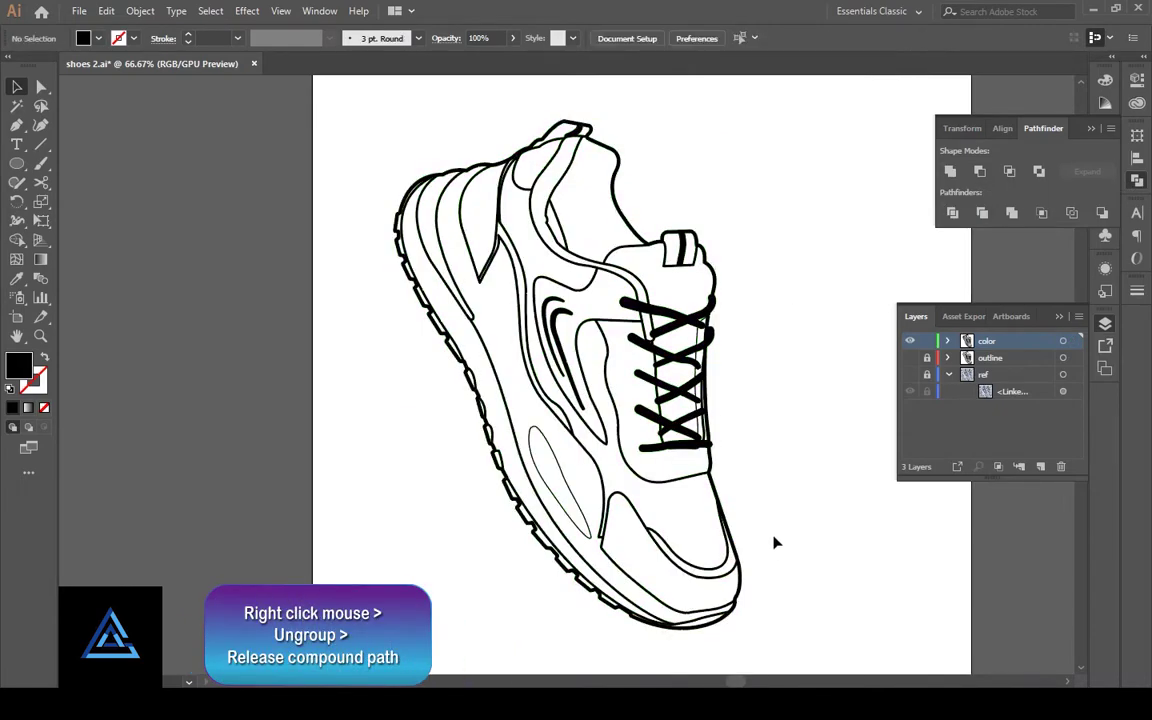
Step: Release the compound path and move the black silhouette left off the artboard
{"action": "right_click", "coordinate": [727, 518]}
{"action": "right_click", "coordinate": [727, 518]}
{"action": "left_click", "coordinate": [770, 388]}
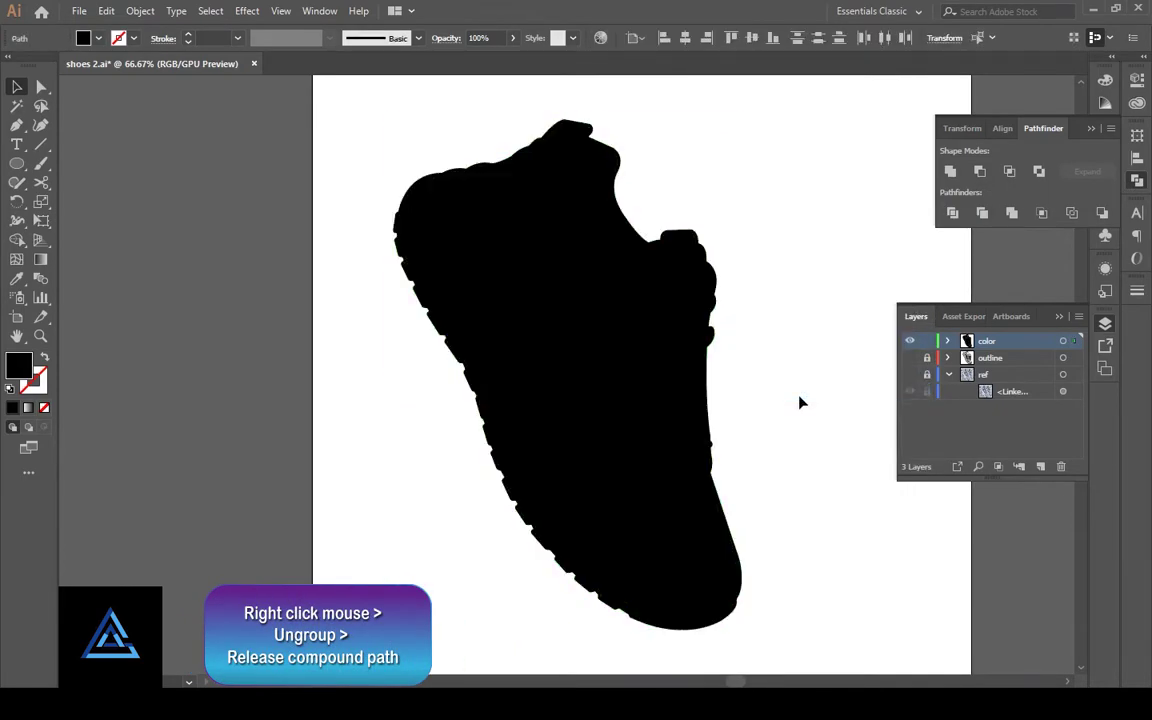
{"action": "left_click", "coordinate": [718, 280]}
{"action": "left_click_drag", "start_coordinate": [725, 288], "coordinate": [257, 265]}
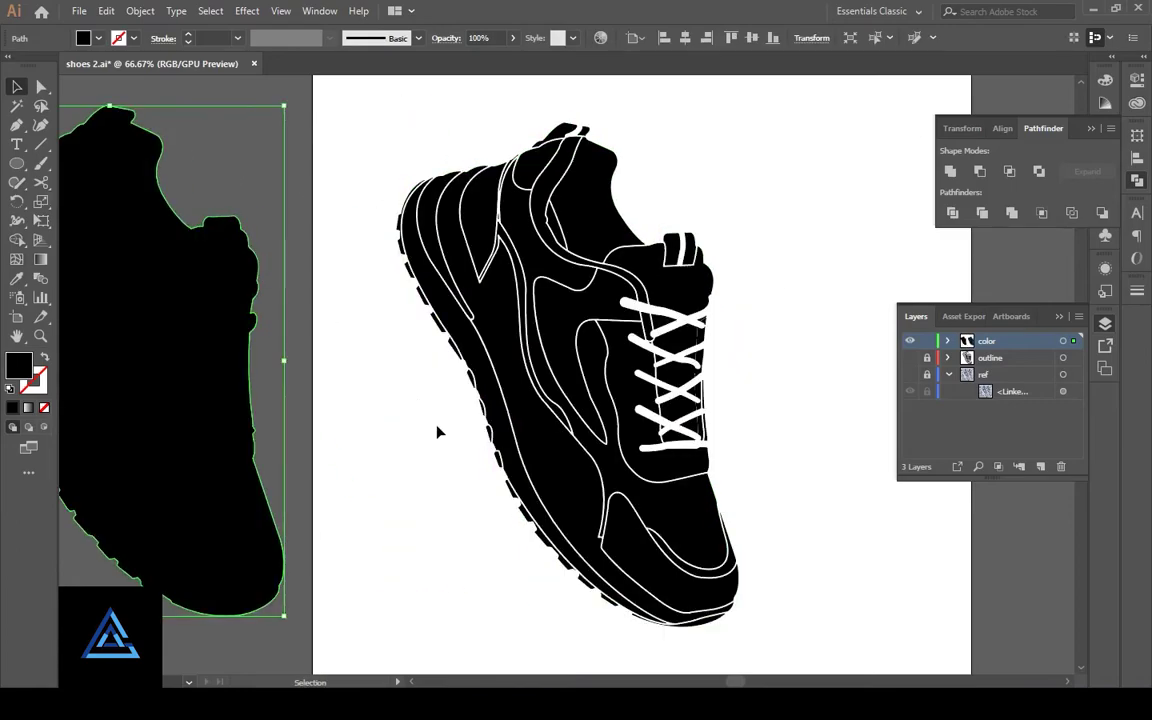
Step: Show the ref layer and place a smaller in-place copy of the photo at top right
{"action": "left_click", "coordinate": [437, 432]}
{"action": "left_click", "coordinate": [910, 374]}
{"action": "left_click", "coordinate": [1063, 391]}
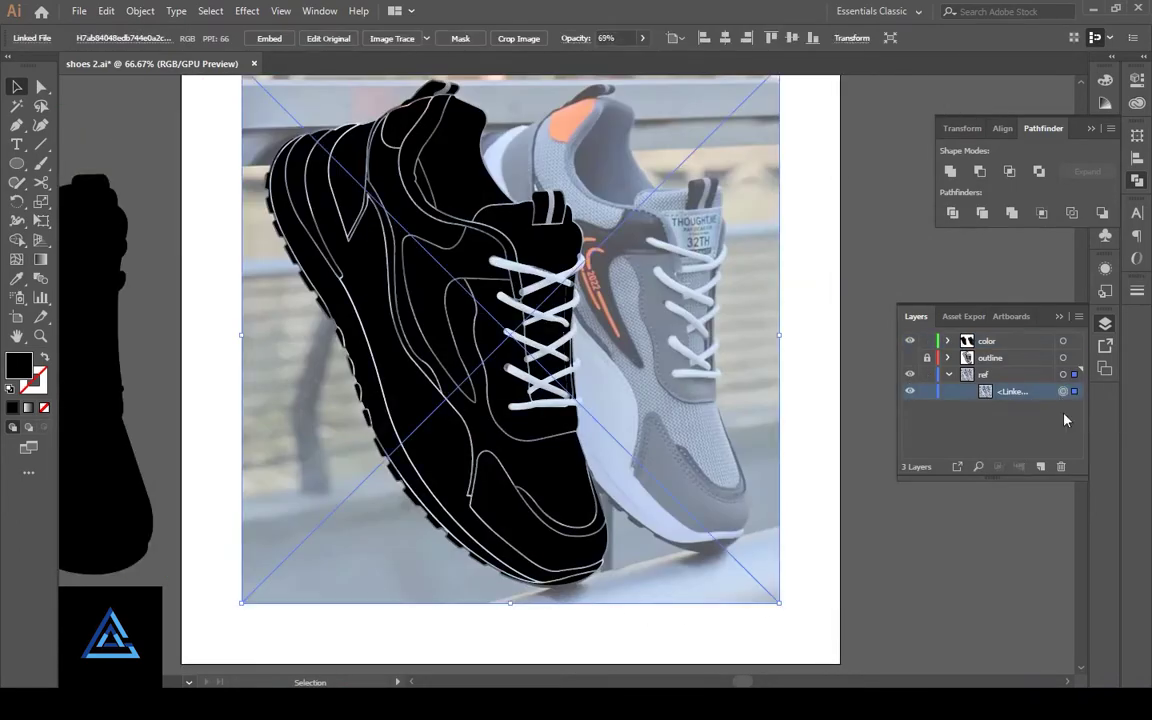
{"action": "key", "text": "ctrl+c"}
{"action": "key", "text": "ctrl+f"}
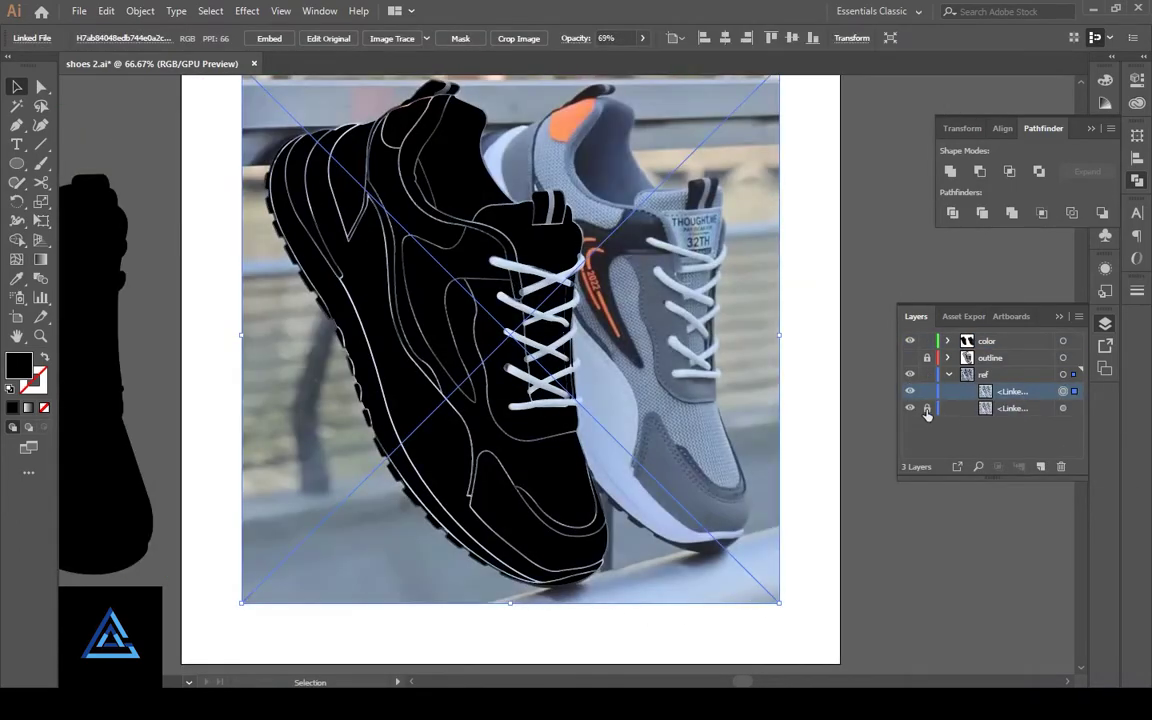
{"action": "left_click_drag", "start_coordinate": [241, 603], "coordinate": [580, 288]}
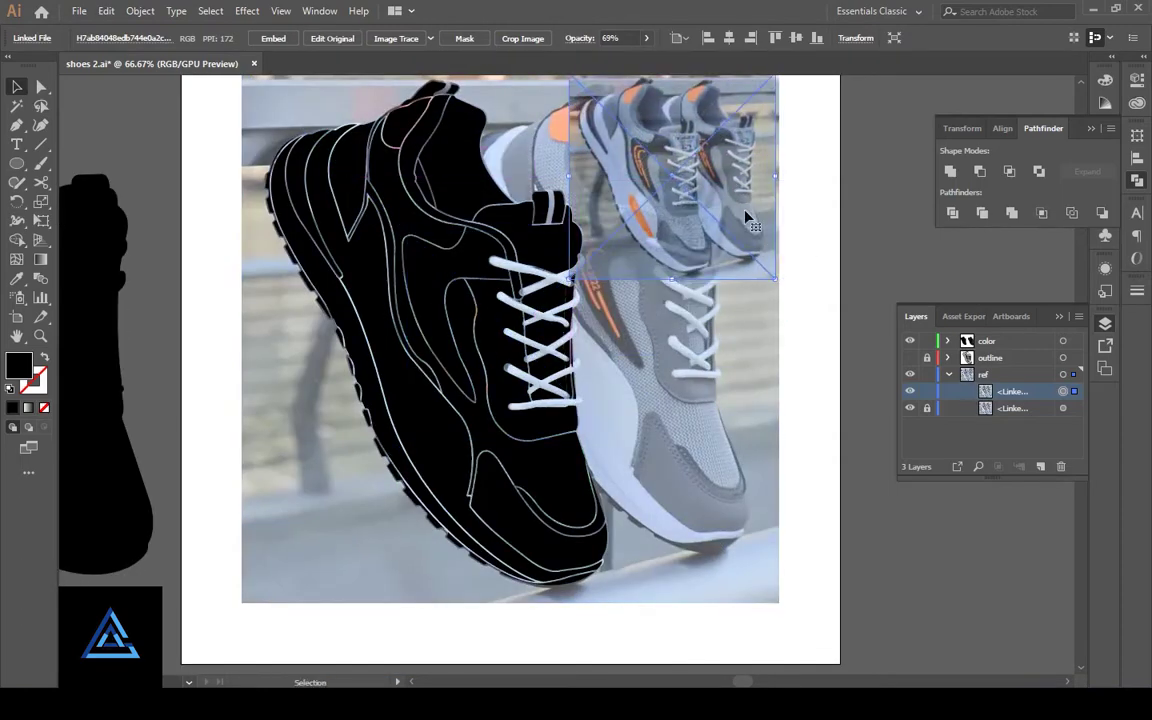
{"action": "left_click_drag", "start_coordinate": [755, 253], "coordinate": [755, 244]}
{"action": "left_click", "coordinate": [763, 472]}
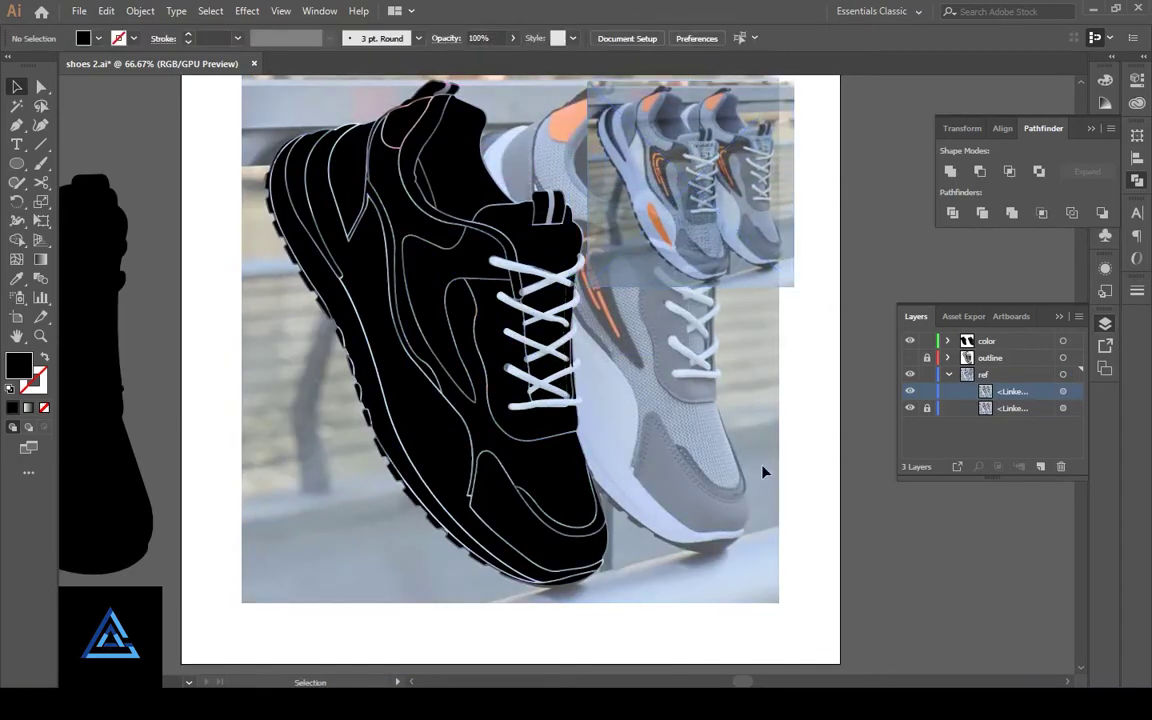
Step: Set the photo copy's opacity to 100% and zoom to 100%
{"action": "left_click", "coordinate": [1061, 393]}
{"action": "left_click", "coordinate": [1105, 268]}
{"action": "left_click", "coordinate": [955, 327]}
{"action": "type", "text": "100"}
{"action": "key", "text": "Return"}
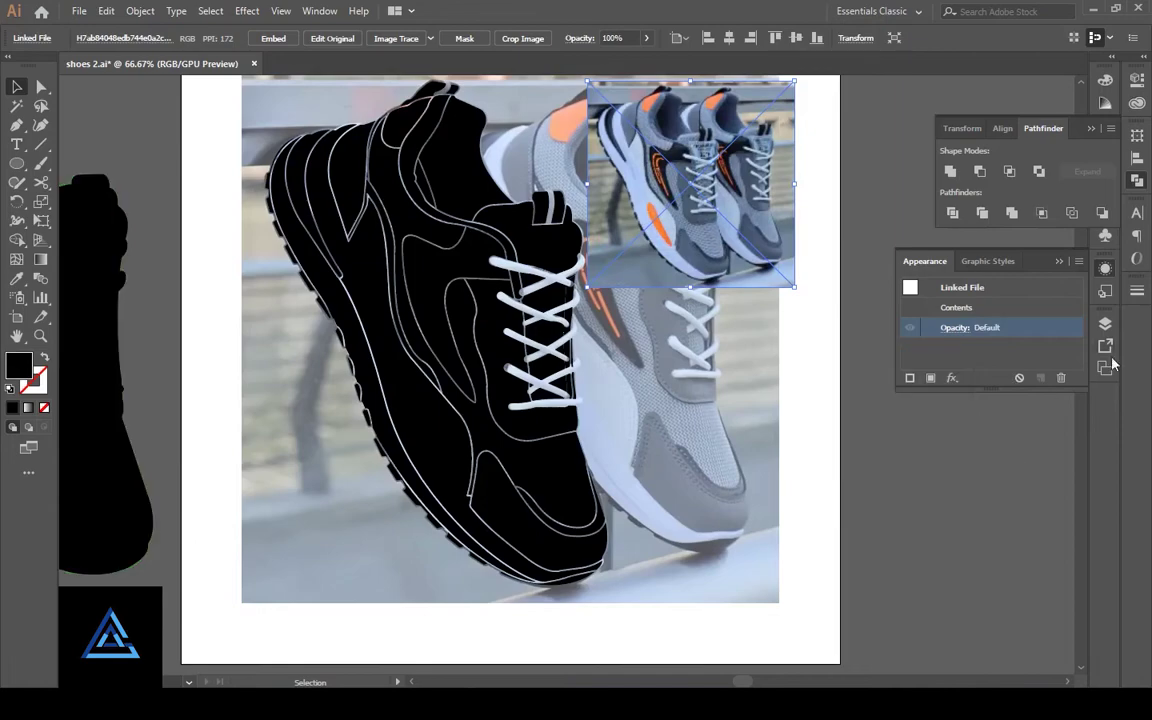
{"action": "left_click", "coordinate": [1105, 323]}
{"action": "left_click", "coordinate": [785, 368]}
{"action": "key", "text": "ctrl+1"}
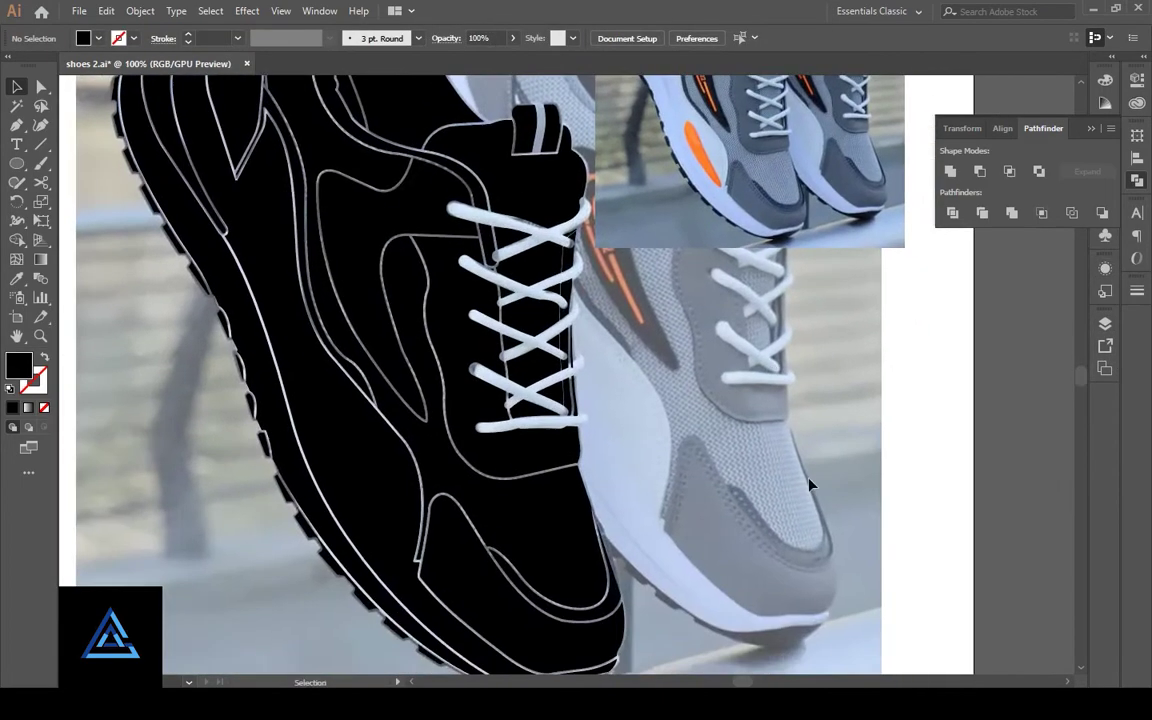
Step: Fill the toe panel, lace panel and collar strip with grey-blue sampled from the photo
{"action": "scroll", "coordinate": [810, 483], "scroll_direction": "down", "scroll_amount": 2}
{"action": "left_click", "coordinate": [480, 497]}
{"action": "scroll", "coordinate": [600, 350], "scroll_direction": "up", "scroll_amount": 1}
{"action": "key", "text": "i"}
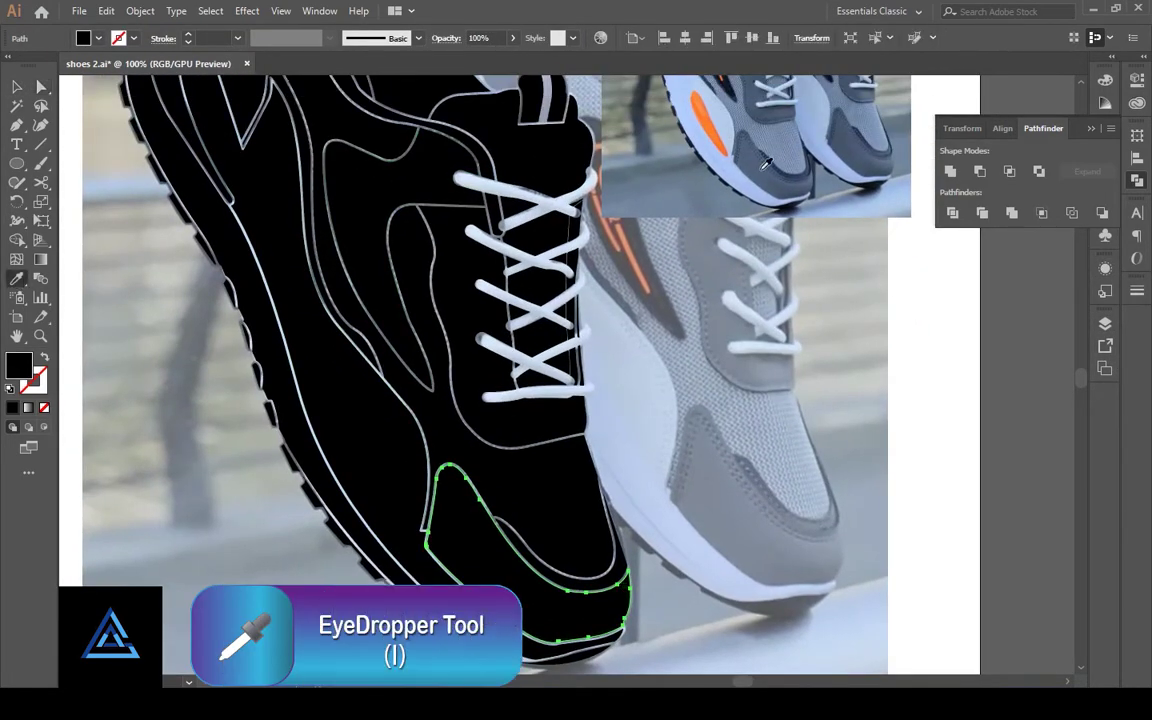
{"action": "left_click", "coordinate": [762, 167]}
{"action": "left_click", "coordinate": [535, 392], "text": "ctrl"}
{"action": "left_click", "coordinate": [694, 316]}
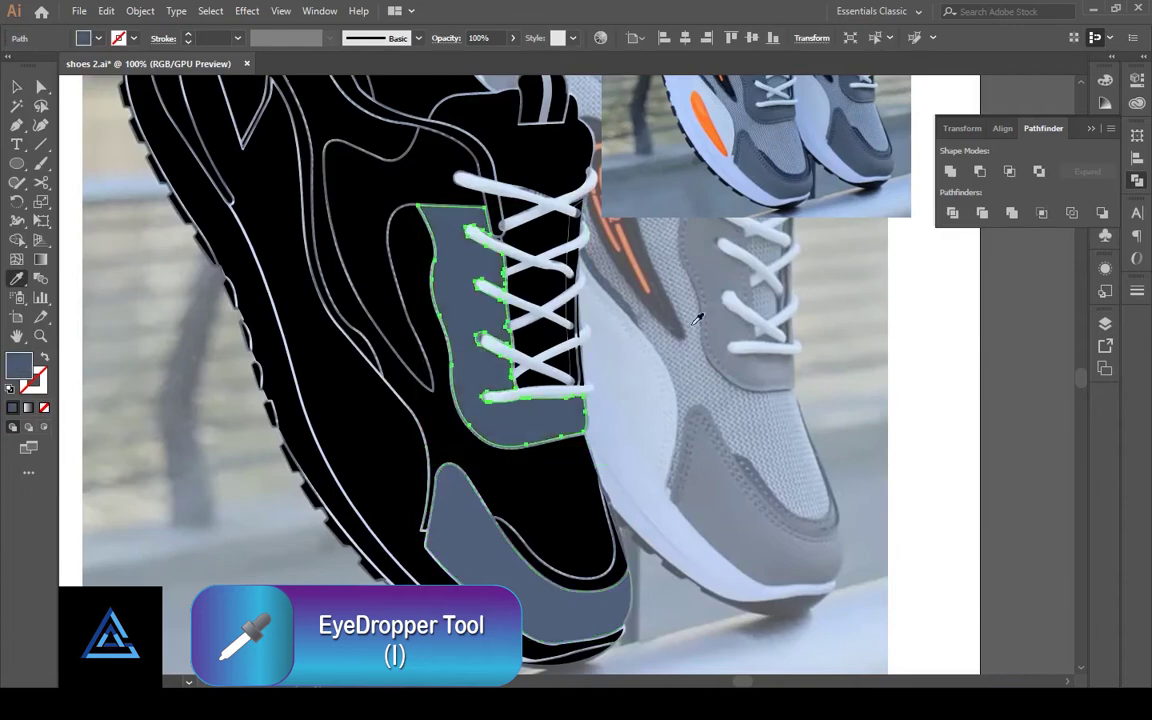
{"action": "left_click_drag", "start_coordinate": [670, 316], "coordinate": [735, 500]}
{"action": "left_click", "coordinate": [415, 240], "text": "ctrl"}
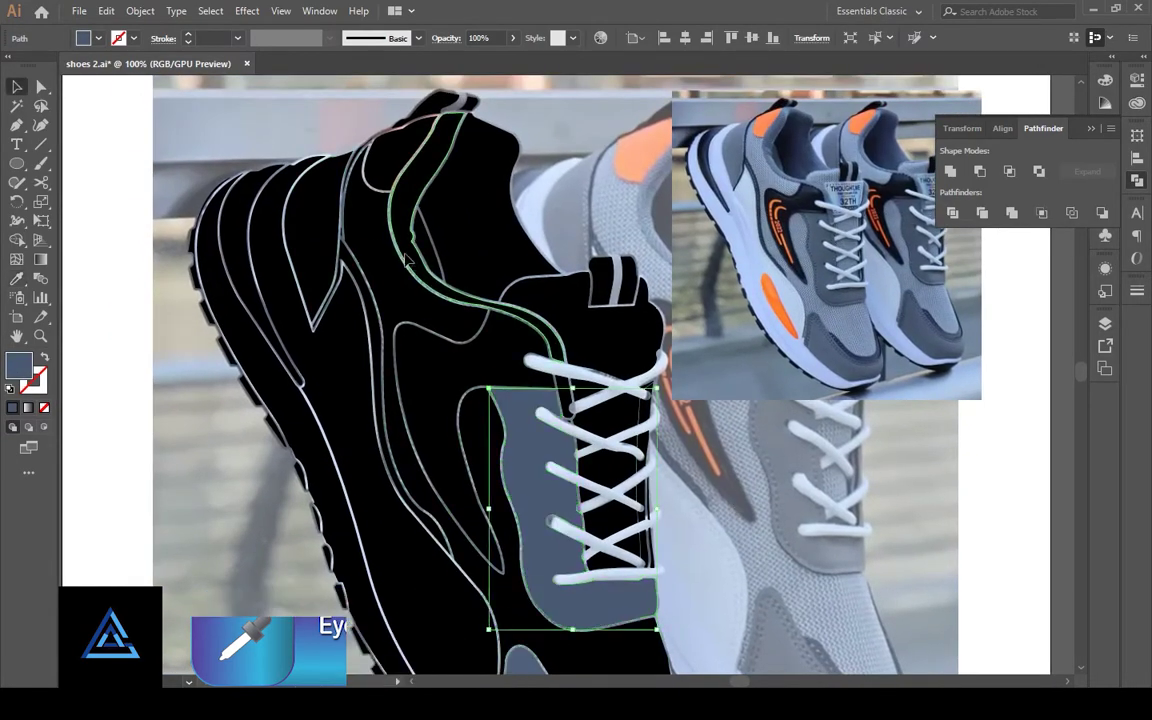
{"action": "left_click", "coordinate": [781, 160]}
Step: Colour the upper collar navy, the side panels light blue-grey and a heel stripe light blue
{"action": "key", "text": "v"}
{"action": "left_click", "coordinate": [664, 378]}
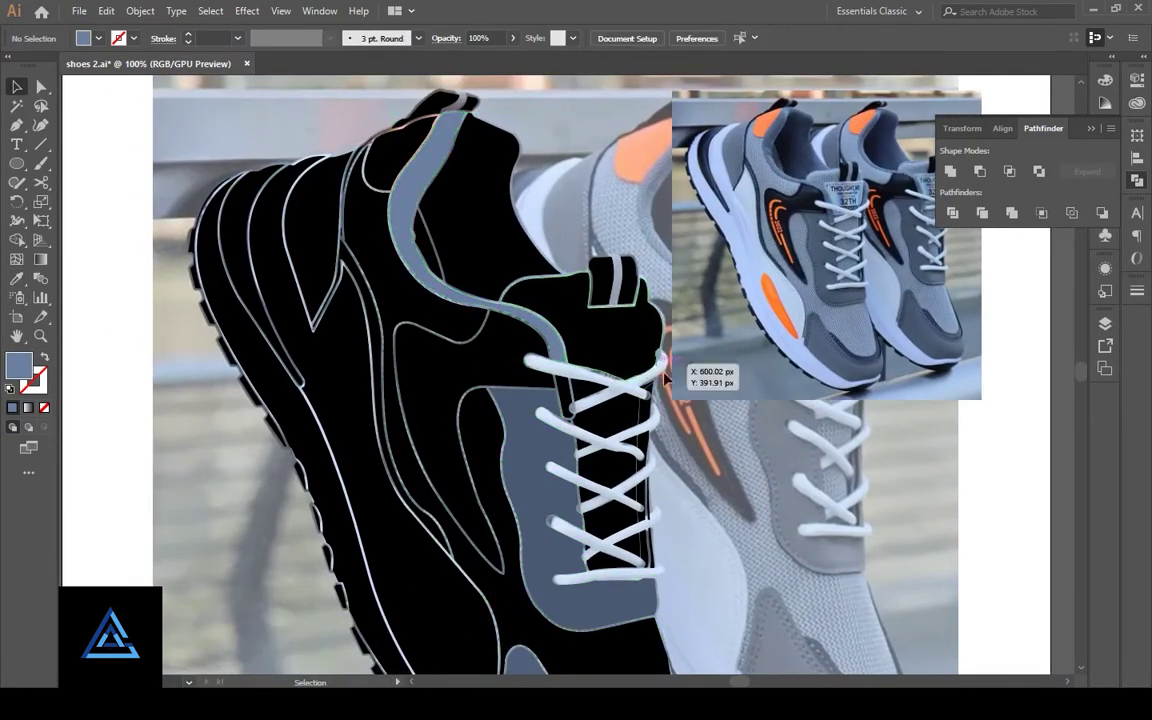
{"action": "left_click", "coordinate": [434, 266]}
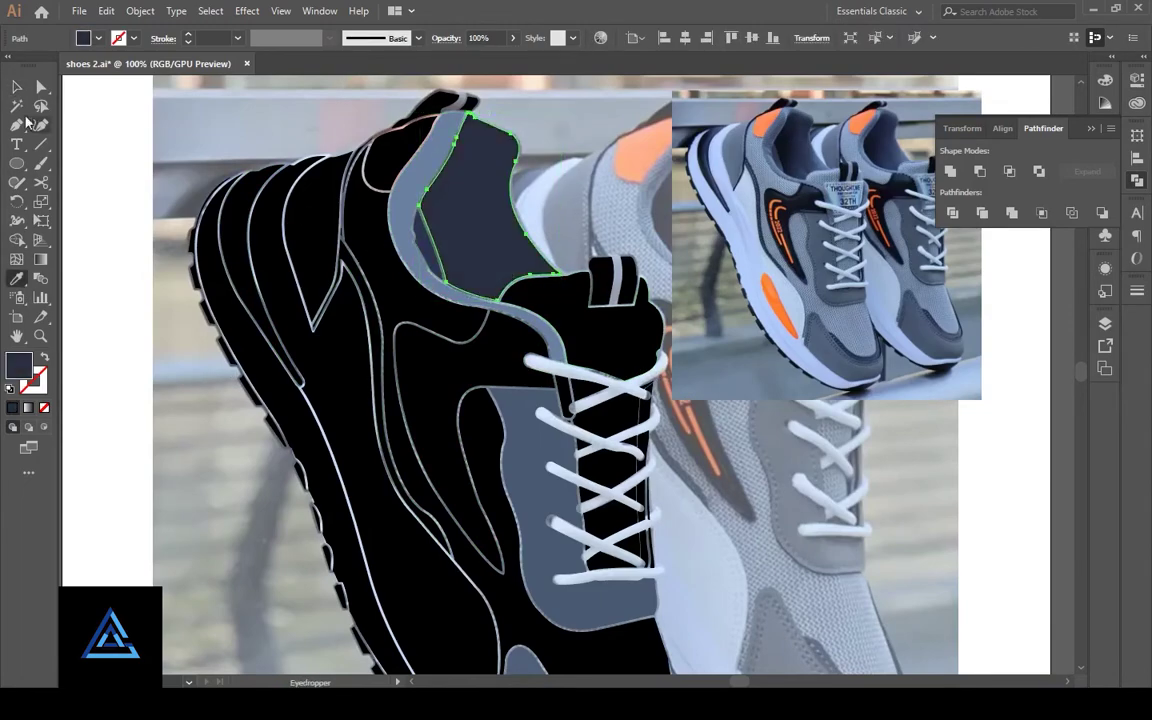
{"action": "left_click", "coordinate": [420, 315]}
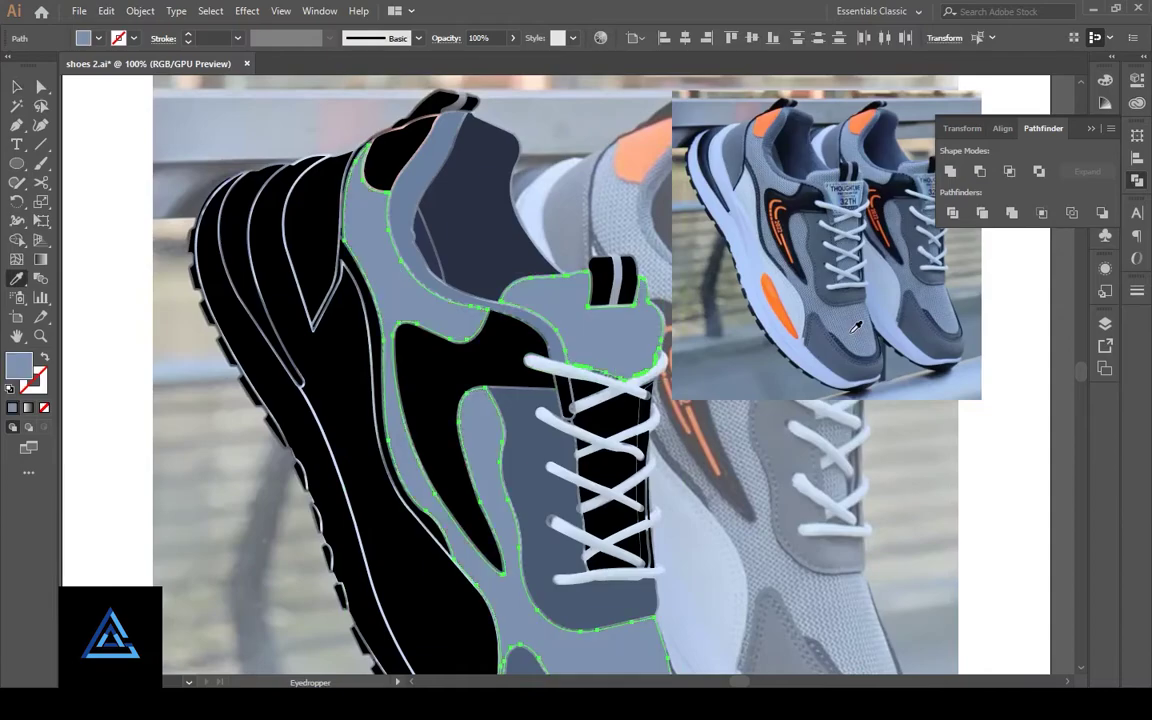
{"action": "left_click", "coordinate": [164, 446]}
{"action": "left_click", "coordinate": [367, 490]}
{"action": "key", "text": "i"}
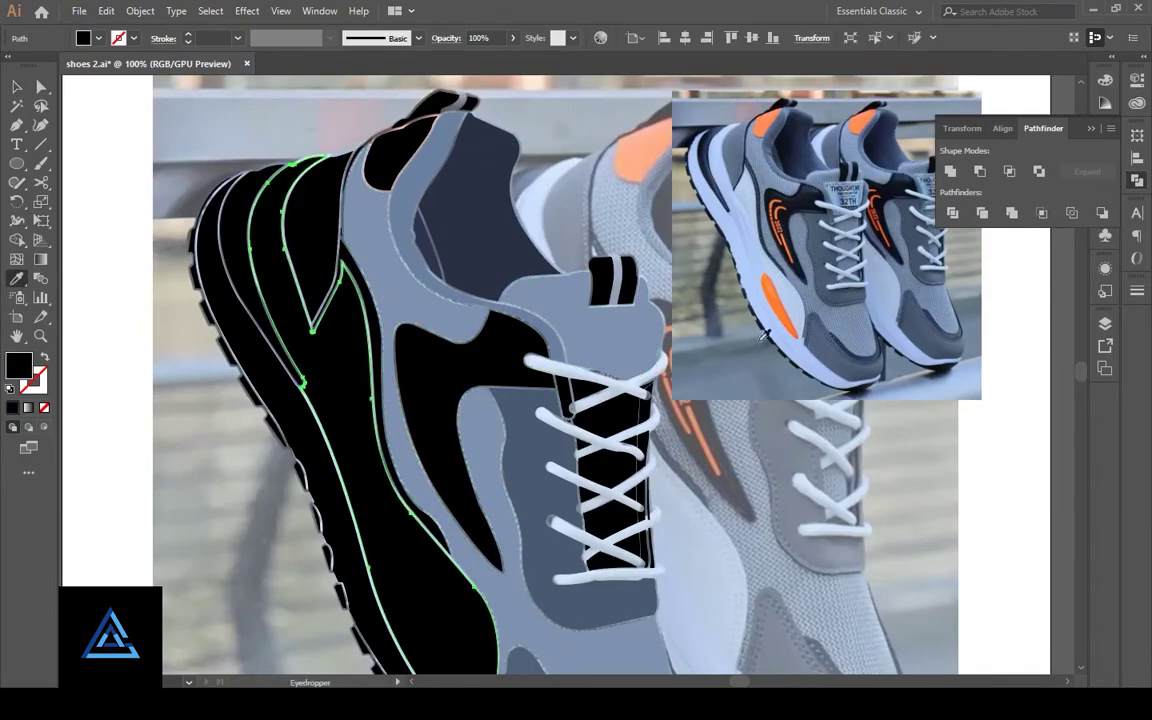
{"action": "left_click", "coordinate": [795, 300]}
Step: Sample light blue from the photo into the black sole and check its fill
{"action": "double_click", "coordinate": [22, 368]}
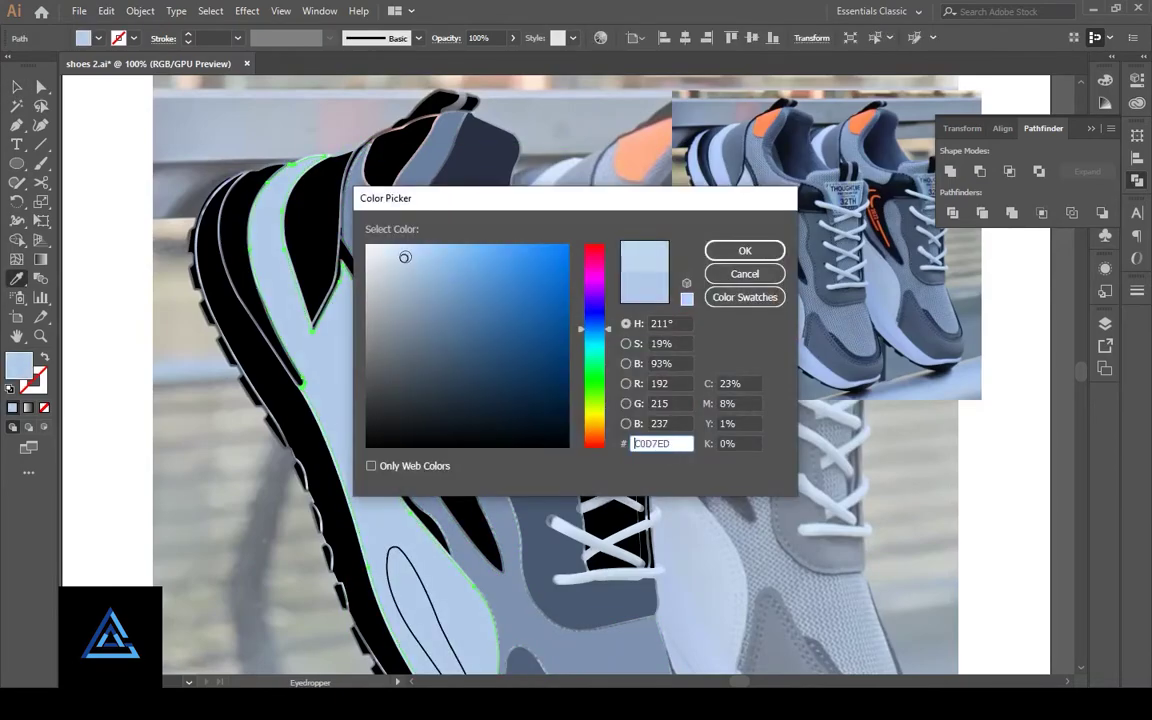
{"action": "key", "text": "Escape"}
{"action": "scroll", "coordinate": [600, 400], "scroll_direction": "down", "scroll_amount": 2}
{"action": "key", "text": "v"}
{"action": "left_click", "coordinate": [360, 530]}
{"action": "key", "text": "i"}
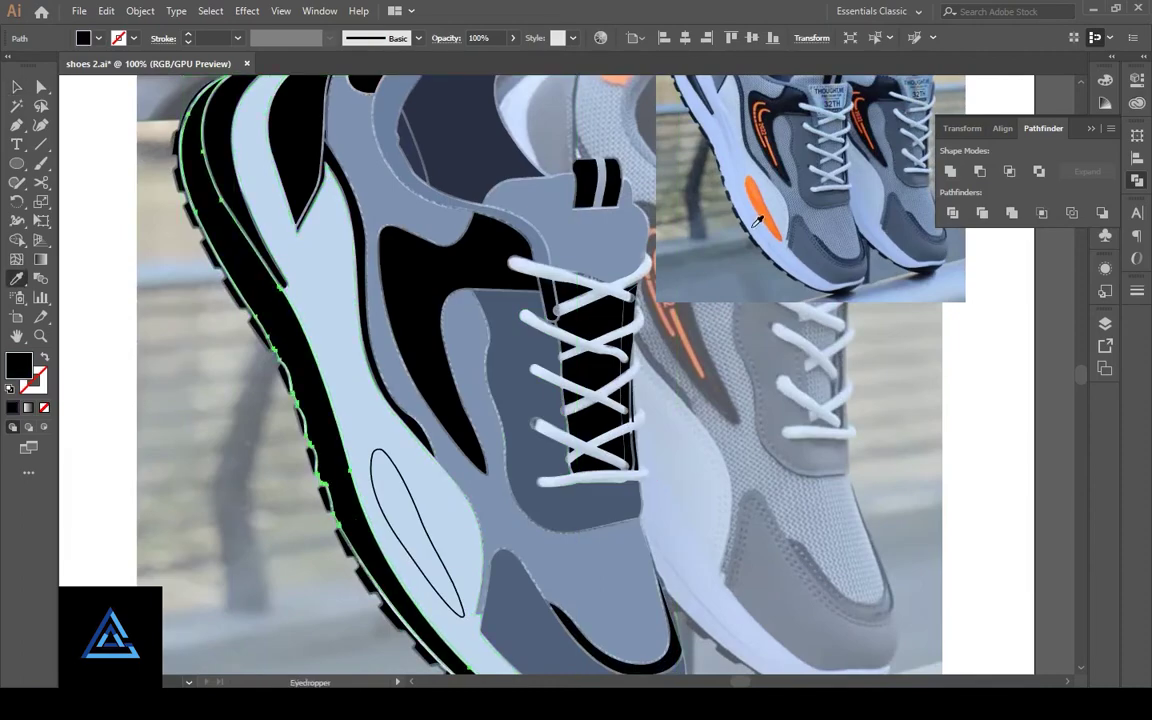
{"action": "left_click", "coordinate": [754, 226]}
{"action": "double_click", "coordinate": [20, 366]}
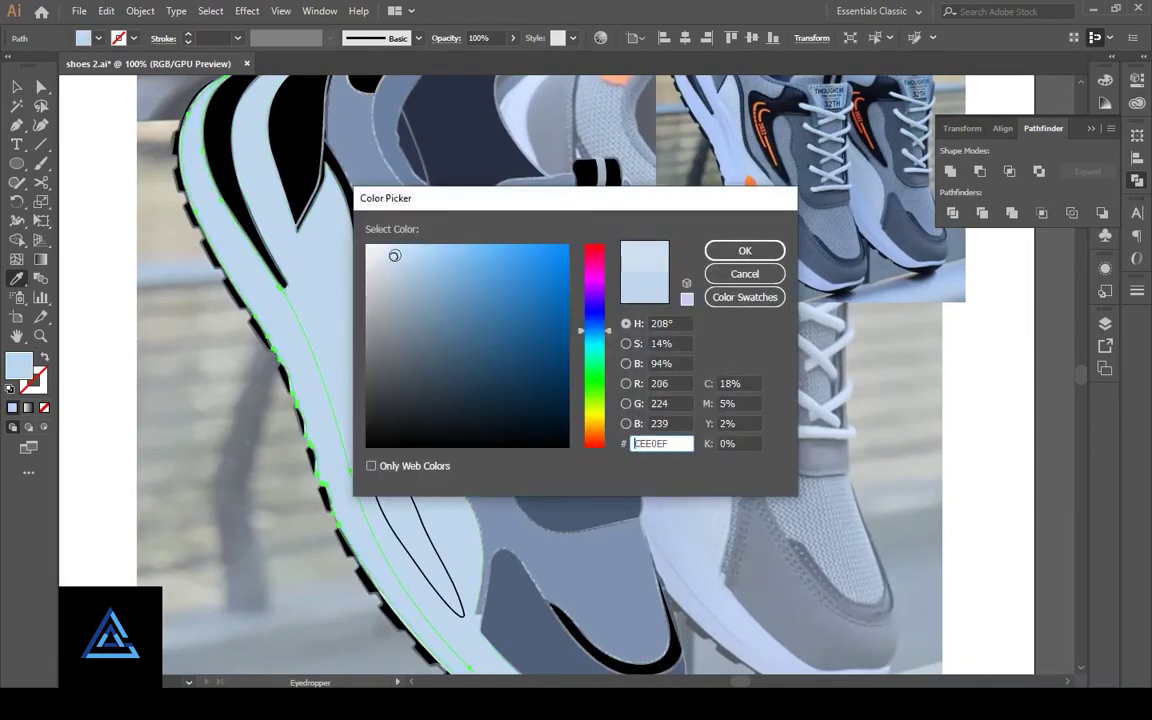
{"action": "left_click", "coordinate": [738, 273]}
Step: Make the sole ellipse a solid fill in the photo's orange
{"action": "key", "text": "v"}
{"action": "left_click", "coordinate": [377, 462]}
{"action": "key", "text": "shift+x"}
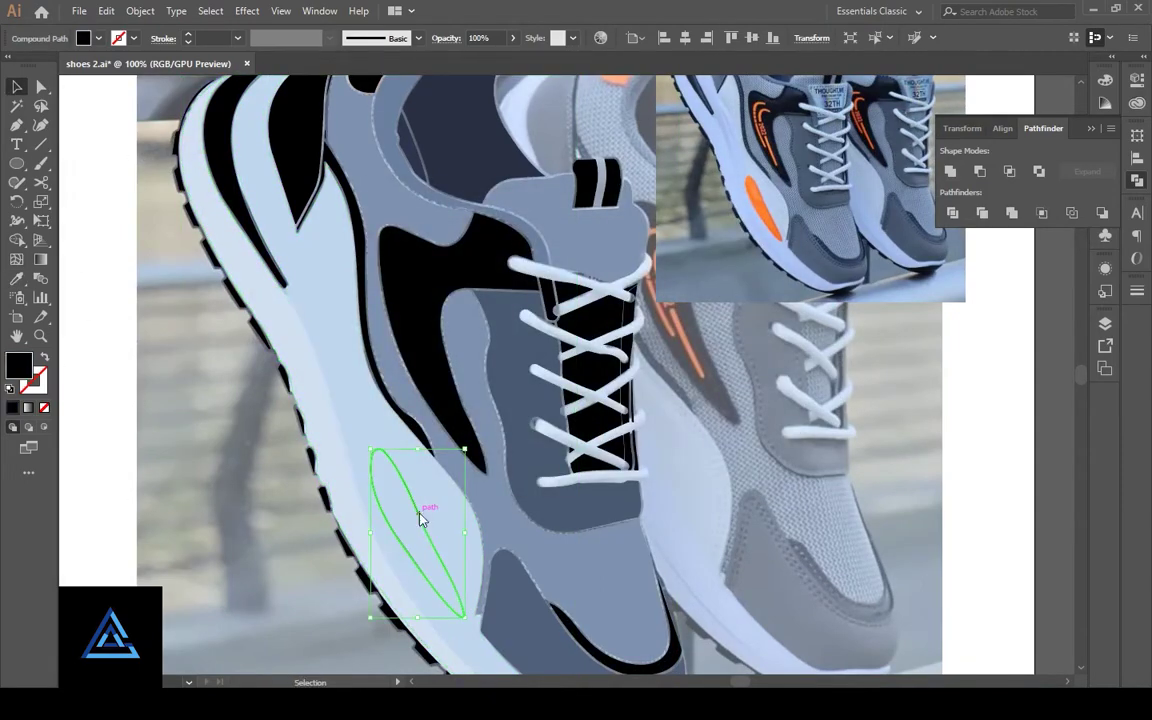
{"action": "key", "text": "ctrl+shift+a"}
{"action": "key", "text": "i"}
{"action": "left_click", "coordinate": [760, 205]}
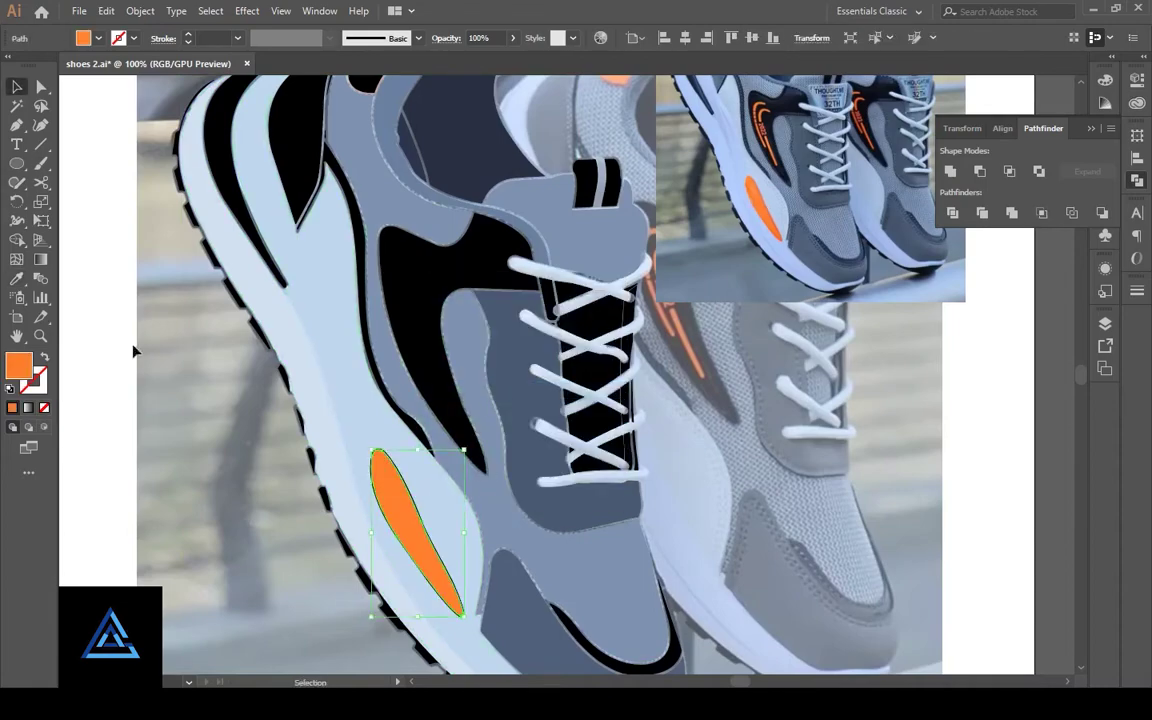
{"action": "key", "text": "v"}
{"action": "left_click", "coordinate": [413, 565]}
{"action": "key", "text": "i"}
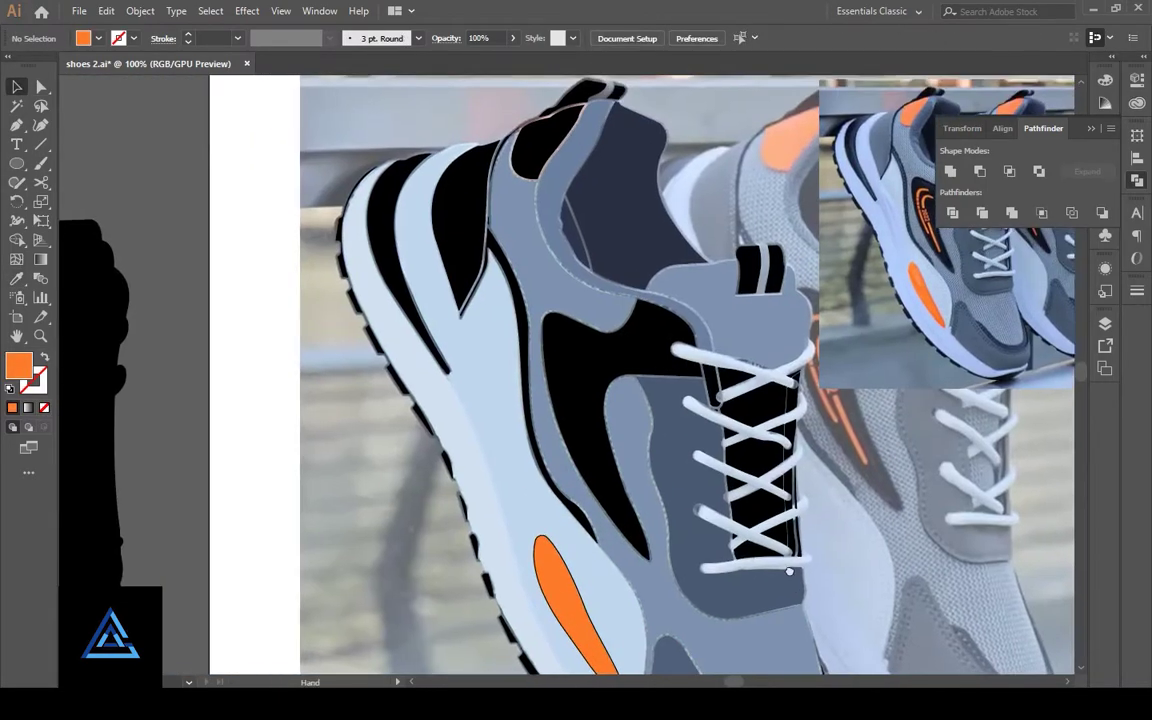
Step: Sample navy into the heel stripe and grey-blue into the middle side panel
{"action": "left_click", "coordinate": [320, 290]}
{"action": "key", "text": "i"}
{"action": "left_click", "coordinate": [773, 170]}
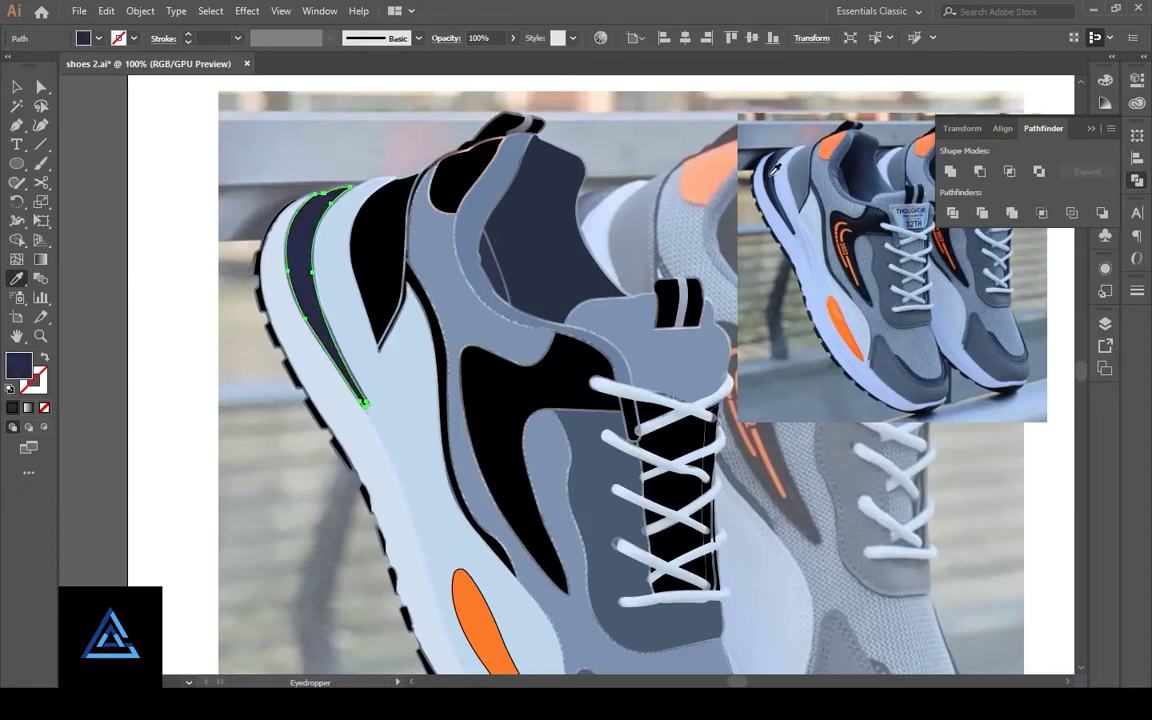
{"action": "key", "text": "v"}
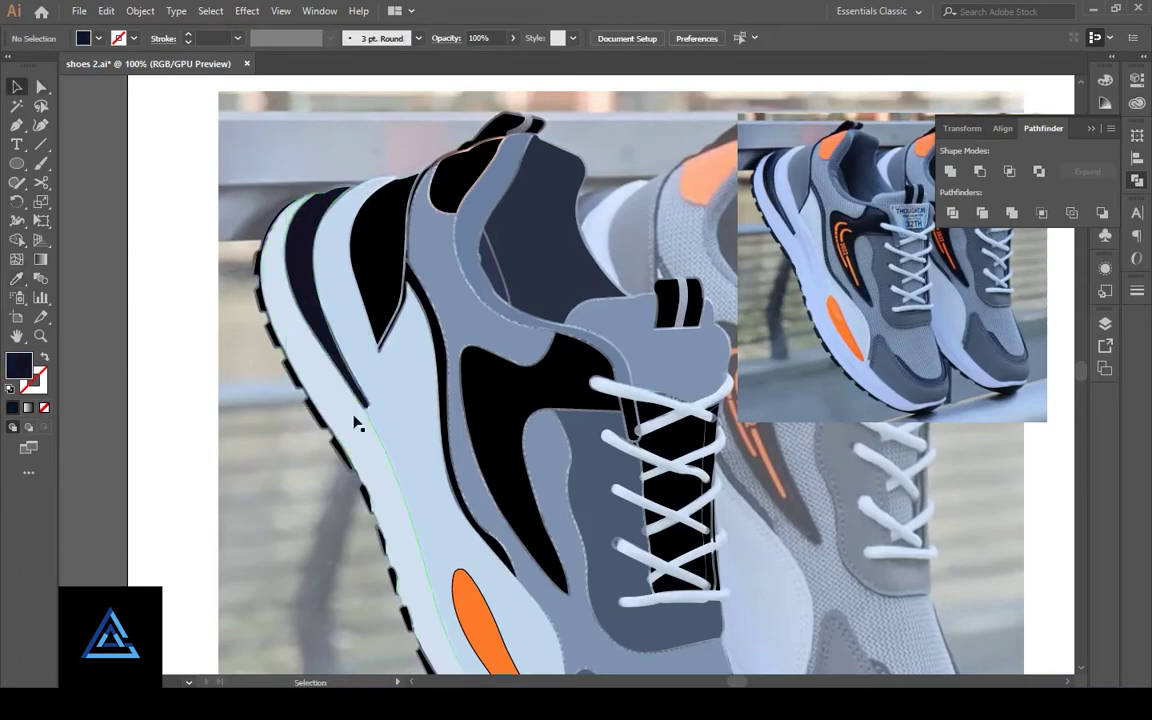
{"action": "left_click", "coordinate": [385, 250]}
{"action": "key", "text": "i"}
{"action": "left_click", "coordinate": [745, 152]}
Step: Sample orange from the photo into the top collar panel, then deselect
{"action": "left_click", "coordinate": [269, 552]}
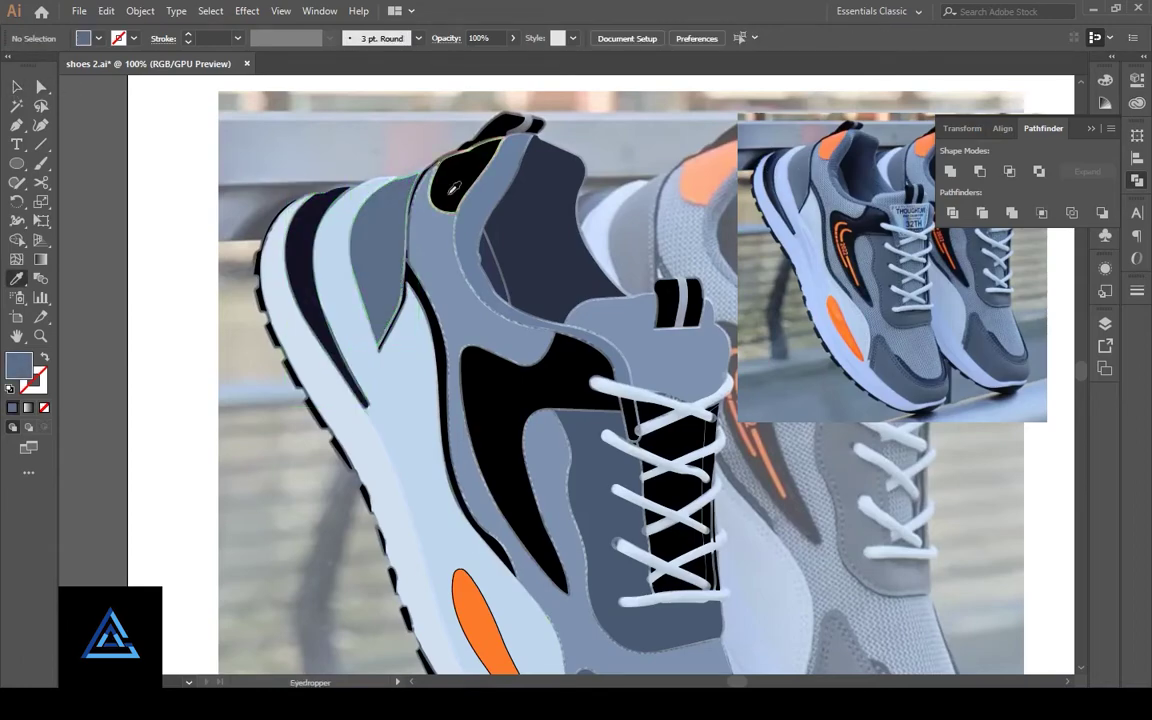
{"action": "left_click", "coordinate": [450, 165]}
{"action": "key", "text": "i"}
{"action": "left_click", "coordinate": [840, 148]}
{"action": "key", "text": "v"}
{"action": "key", "text": "ctrl+shift+a"}
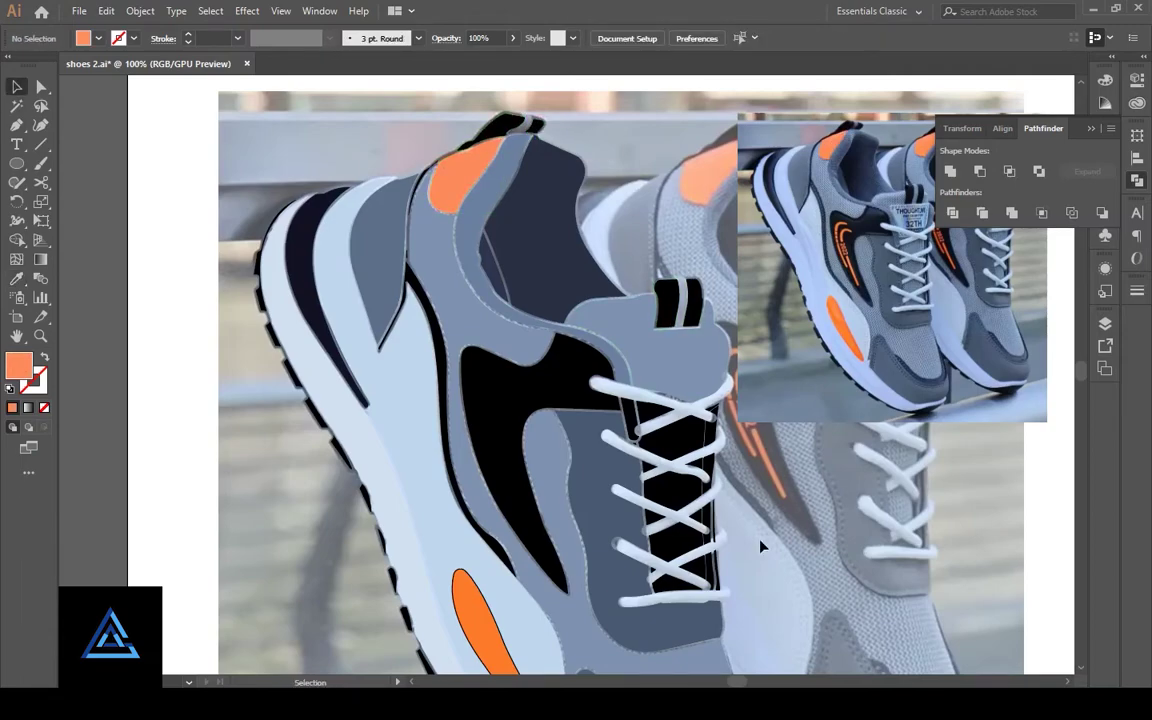
Step: Sample grey-blue into the black shape behind the laces
{"action": "left_click_drag", "start_coordinate": [760, 545], "coordinate": [612, 471]}
{"action": "left_click", "coordinate": [537, 378]}
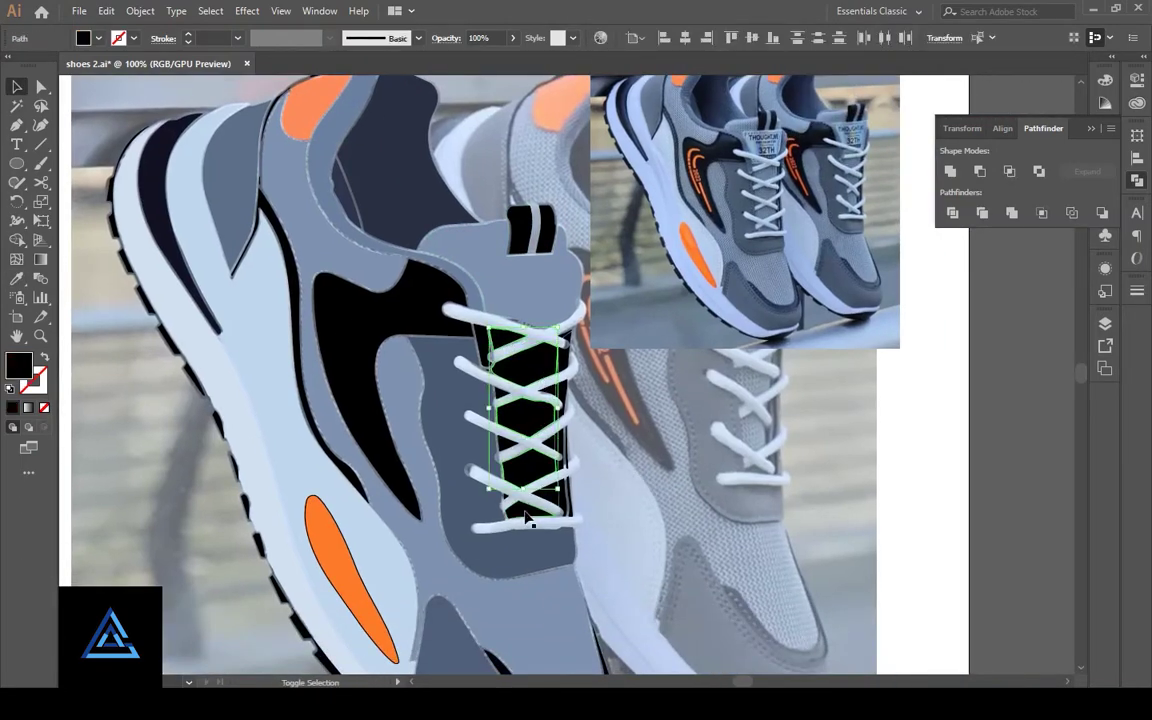
{"action": "key", "text": "ctrl+equal"}
{"action": "key", "text": "ctrl+equal"}
{"action": "key", "text": "ctrl+equal"}
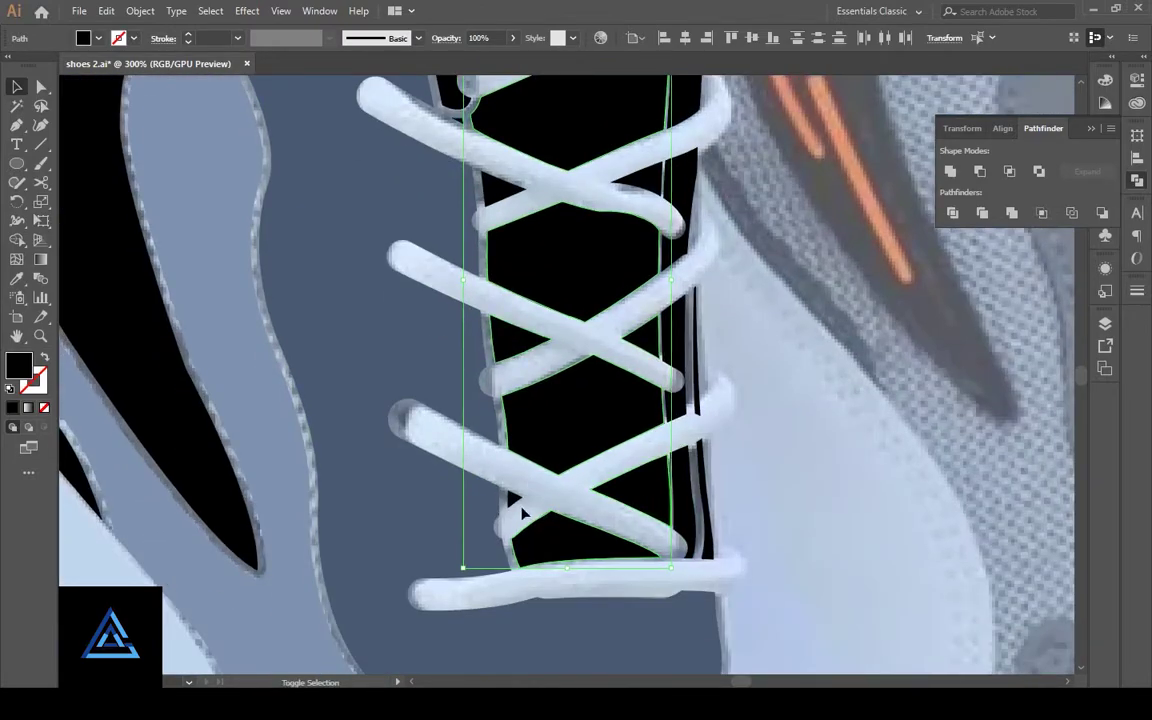
{"action": "key", "text": "ctrl+minus"}
{"action": "key", "text": "a"}
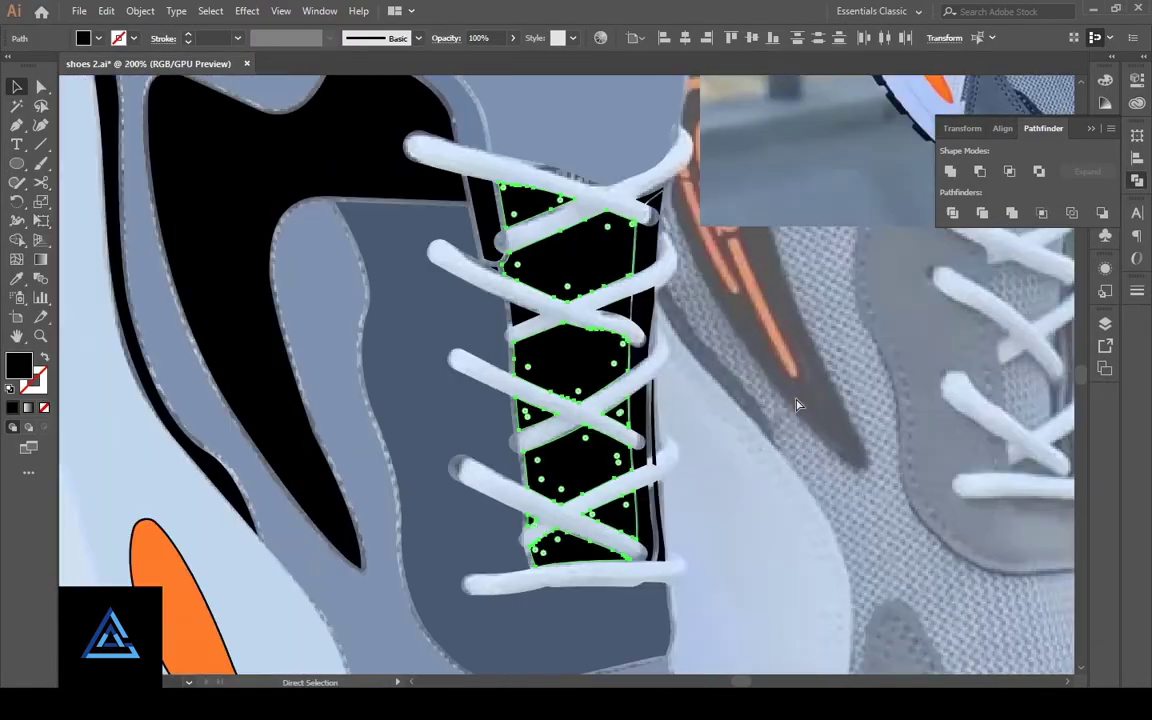
{"action": "key", "text": "ctrl+minus"}
{"action": "key", "text": "i"}
{"action": "left_click", "coordinate": [563, 290]}
{"action": "key", "text": "ctrl+shift+a"}
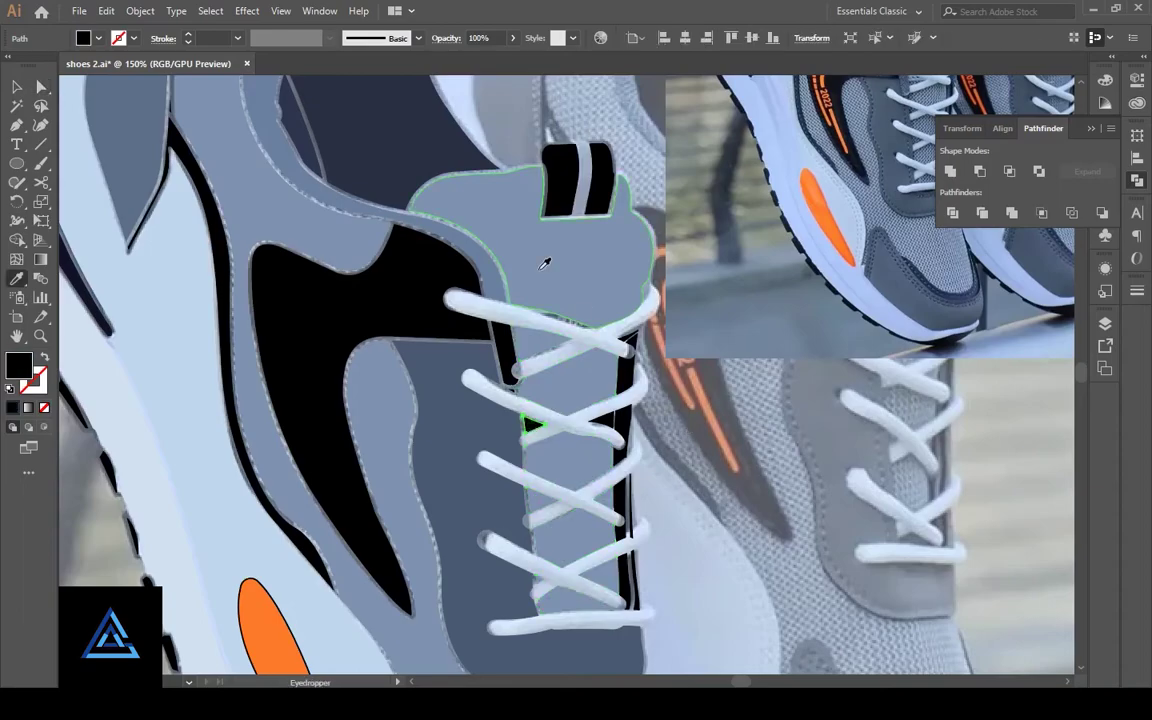
{"action": "key", "text": "v"}
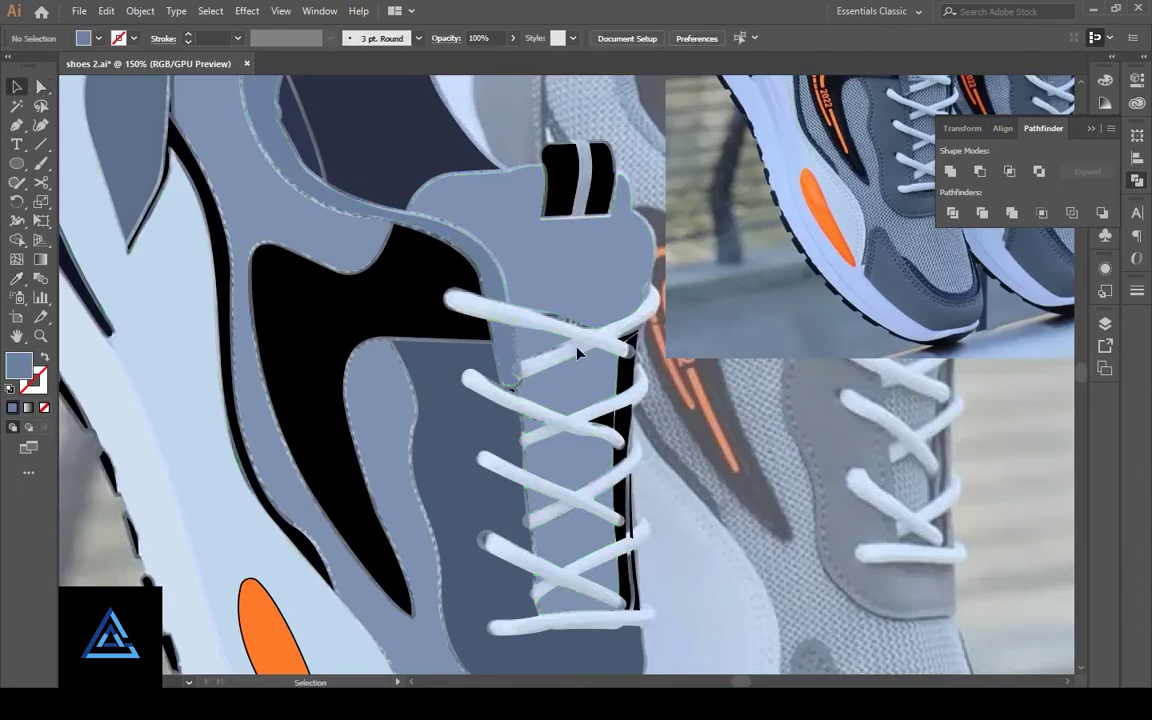
Step: Sample grey into the black swoosh at the toe
{"action": "scroll", "coordinate": [570, 425], "scroll_direction": "down", "scroll_amount": 3}
{"action": "scroll", "coordinate": [680, 402], "scroll_direction": "down", "scroll_amount": 5}
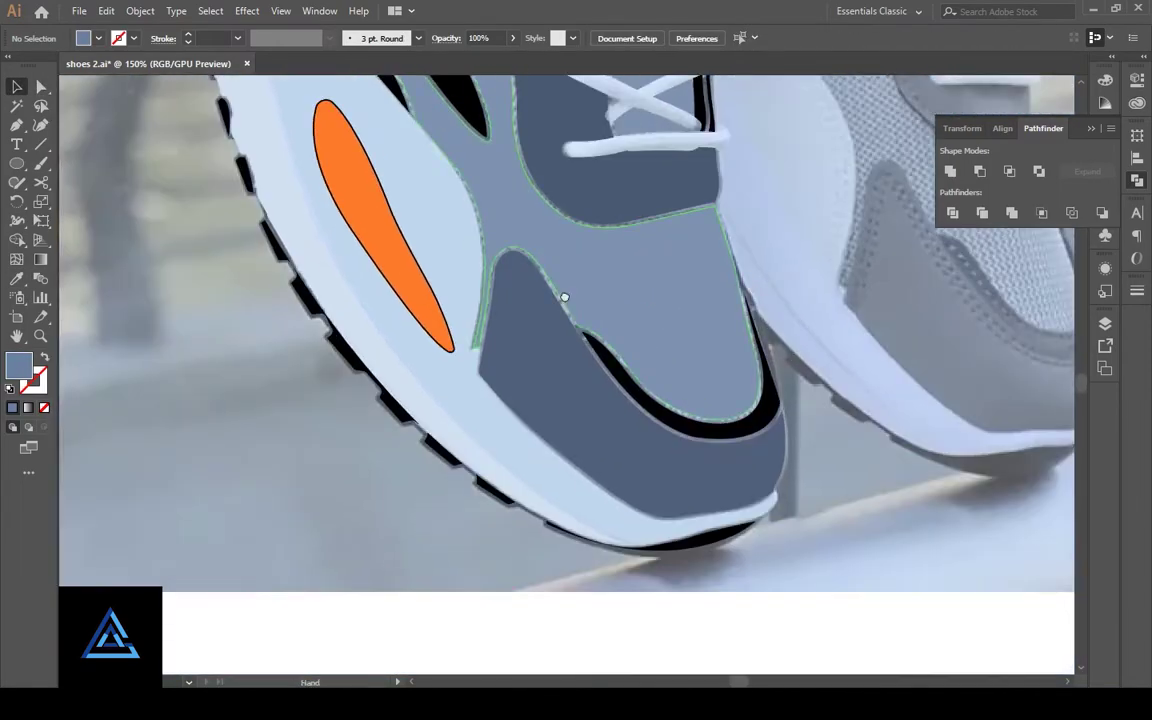
{"action": "scroll", "coordinate": [560, 296], "scroll_direction": "right", "scroll_amount": 3}
{"action": "left_click", "coordinate": [500, 500]}
{"action": "left_click", "coordinate": [812, 404]}
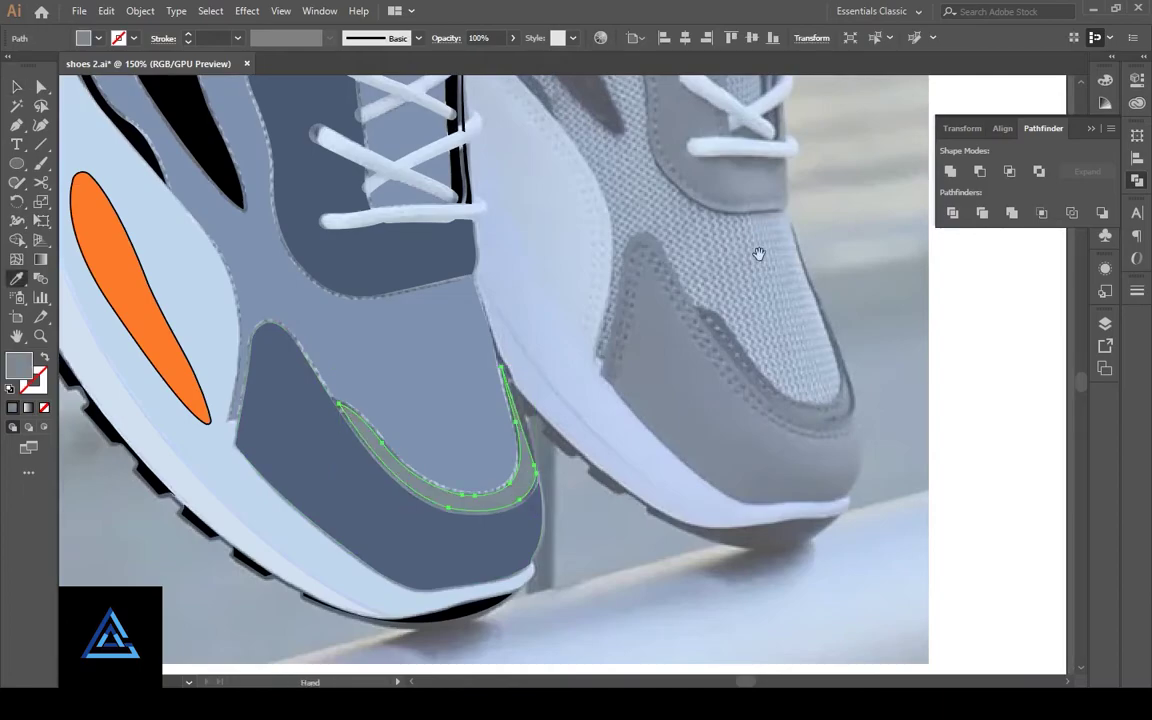
{"action": "scroll", "coordinate": [758, 252], "scroll_direction": "up", "scroll_amount": 5}
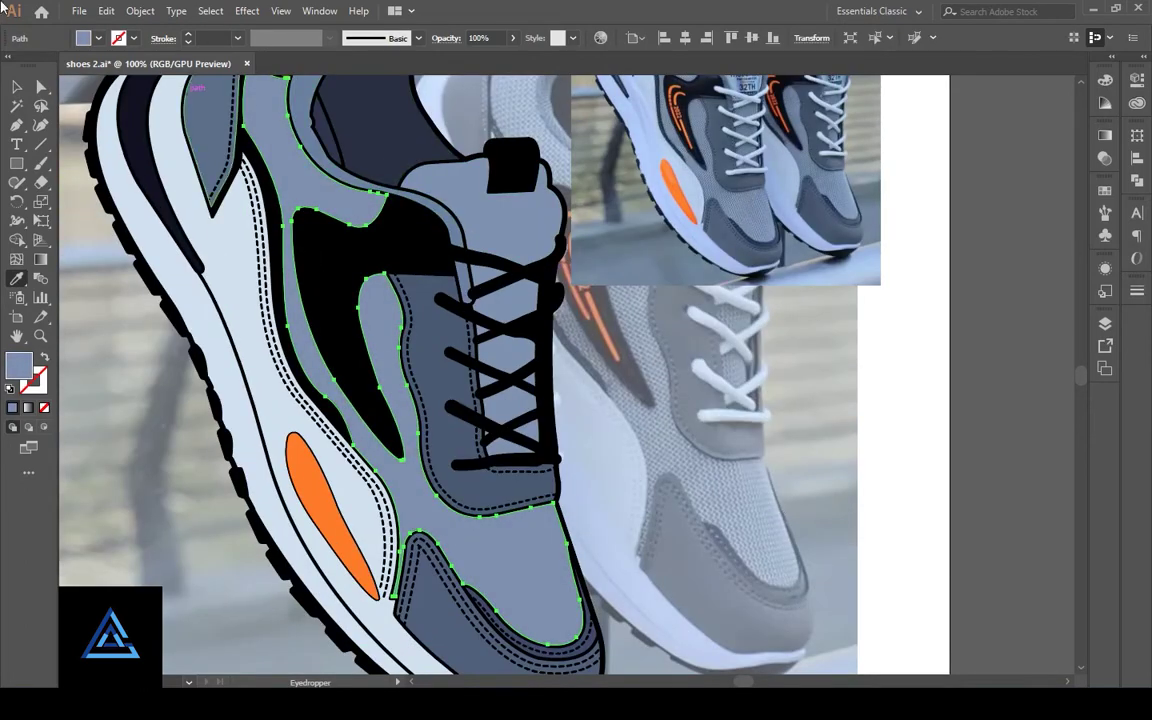
Step: Set the upper panels' fill to a light grey in the Color Picker
{"action": "double_click", "coordinate": [18, 366]}
{"action": "left_click_drag", "start_coordinate": [506, 198], "coordinate": [794, 285]}
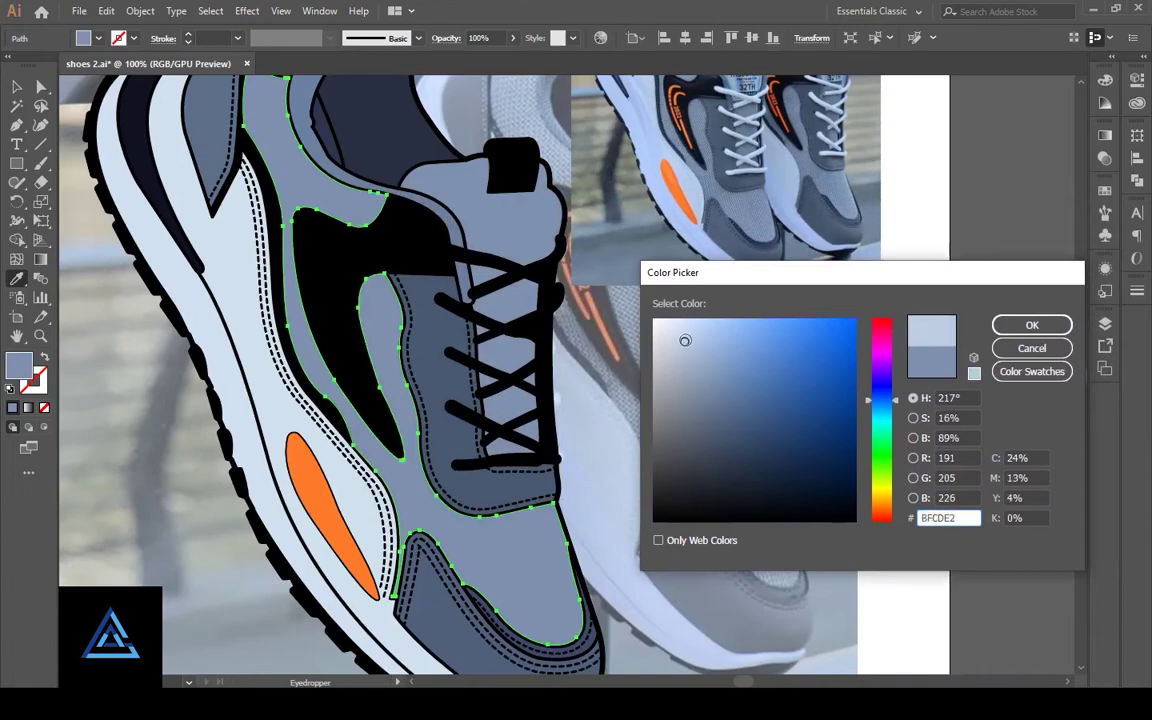
{"action": "key", "text": "Return"}
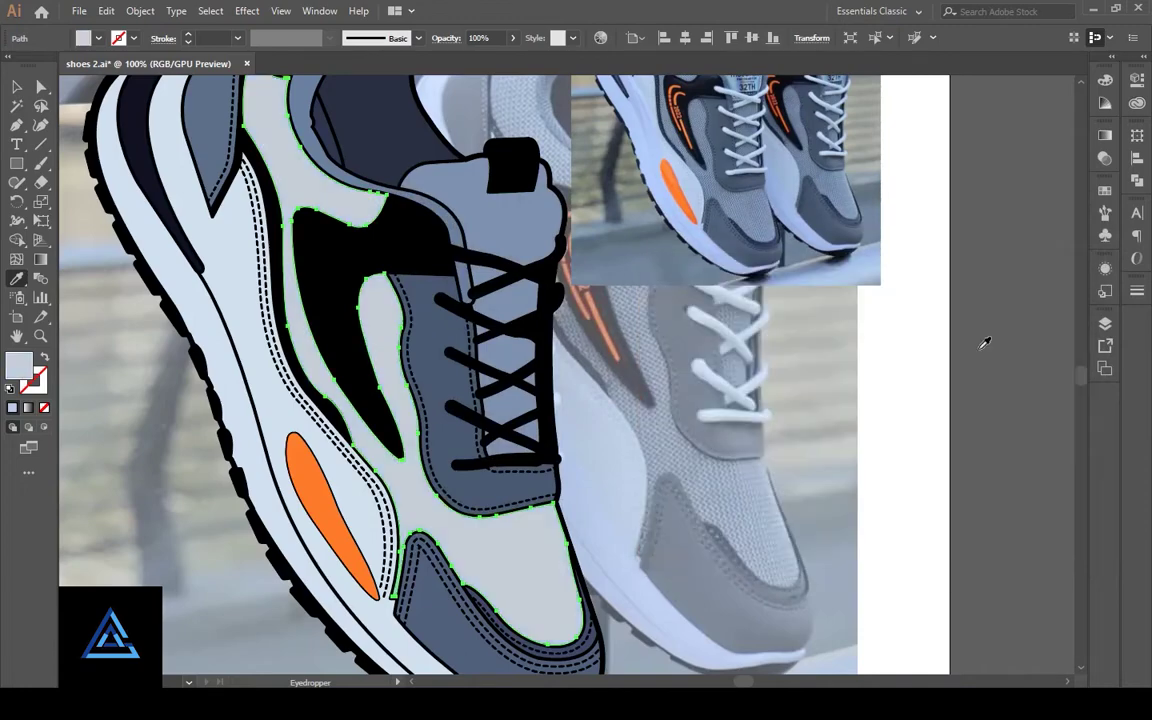
{"action": "double_click", "coordinate": [18, 366]}
{"action": "key", "text": "Return"}
{"action": "double_click", "coordinate": [18, 366]}
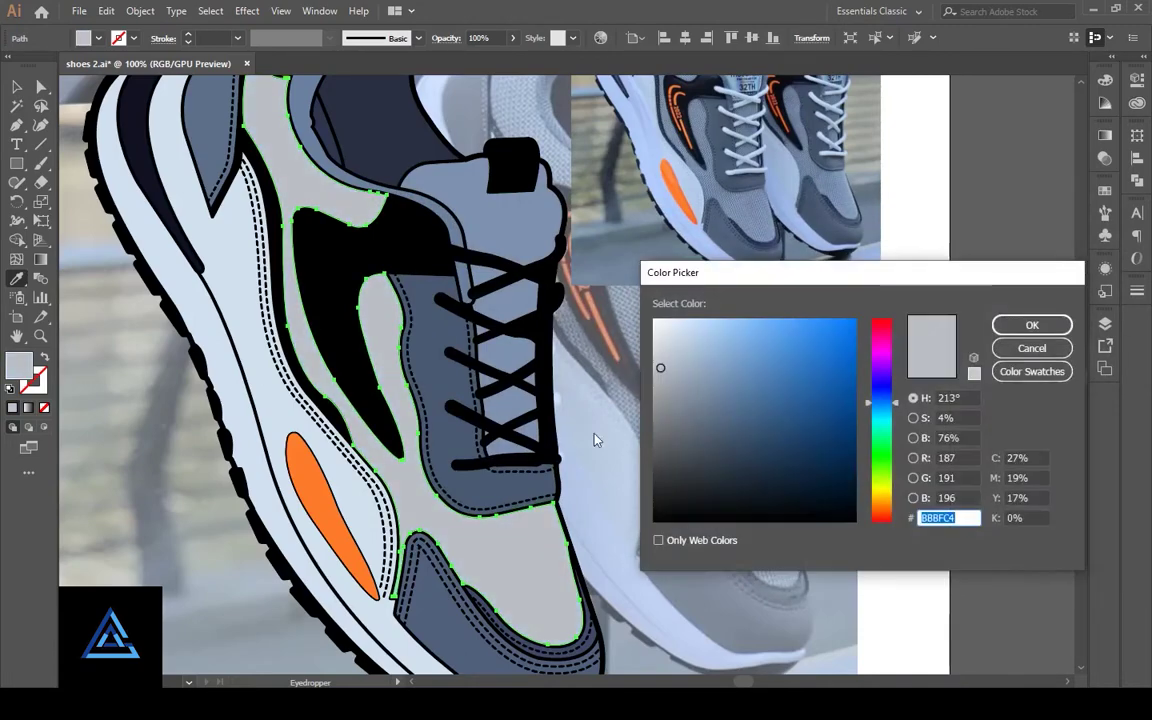
{"action": "left_click", "coordinate": [1032, 326]}
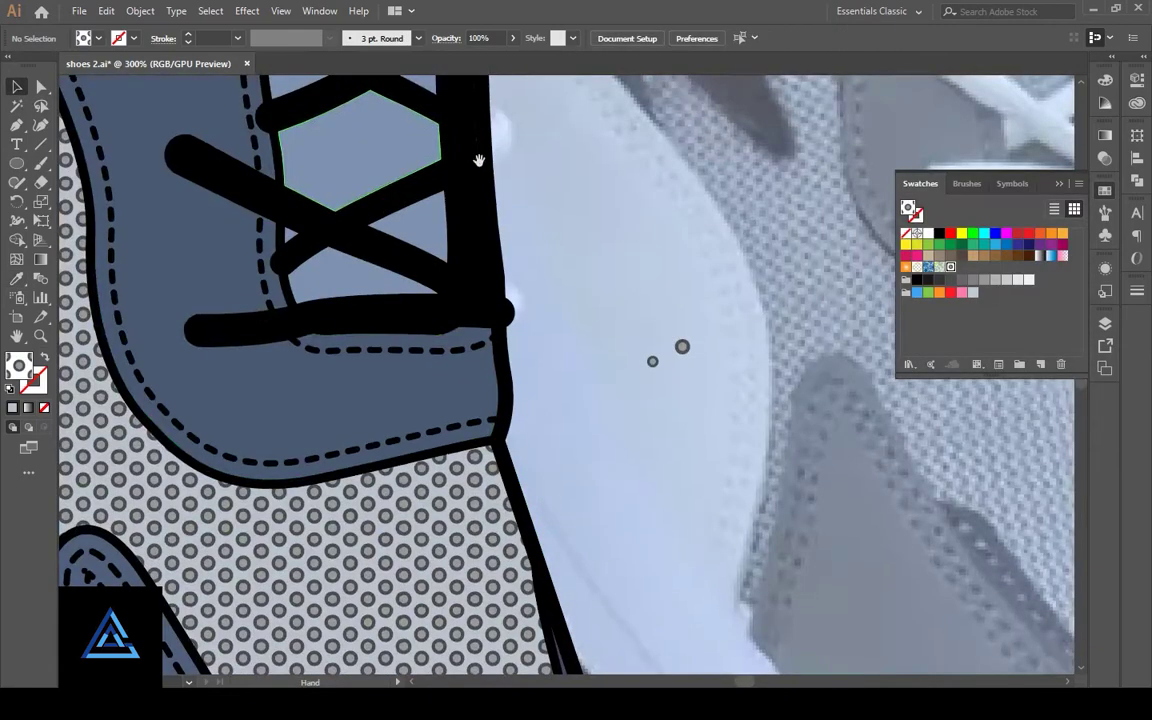
Step: Create a tiny 3 × 4 px grey rectangle beside the laces
{"action": "left_click_drag", "start_coordinate": [17, 163], "coordinate": [80, 163]}
{"action": "left_click", "coordinate": [709, 203]}
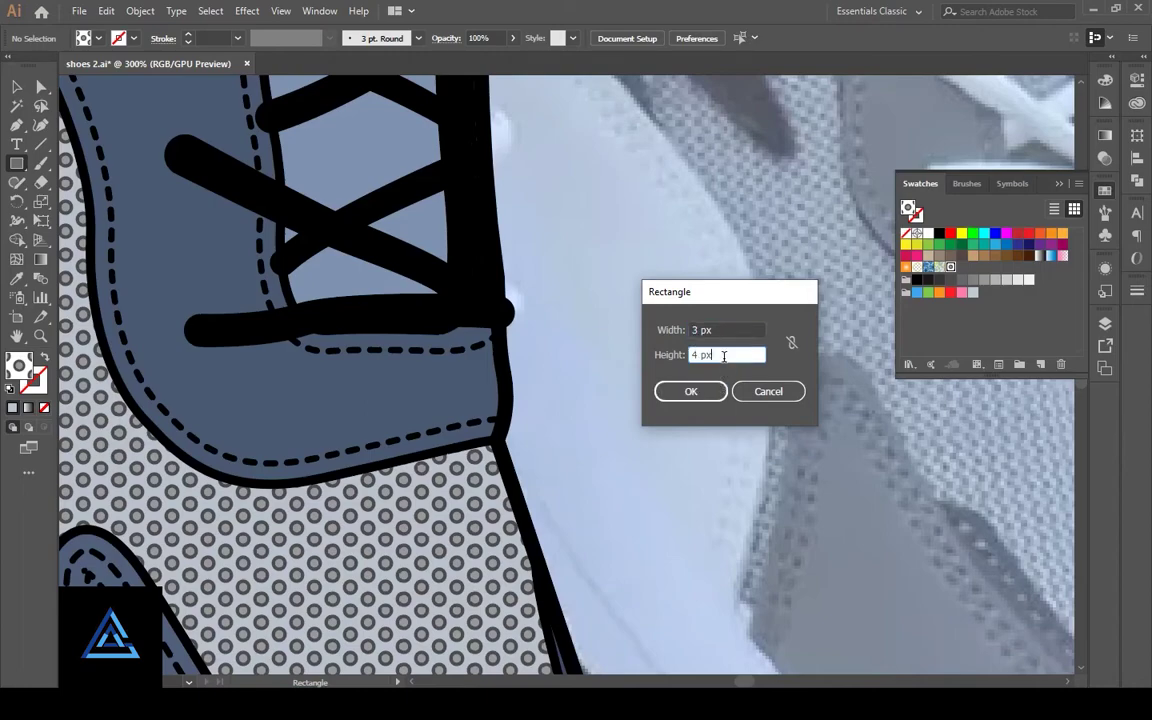
{"action": "left_click", "coordinate": [709, 400]}
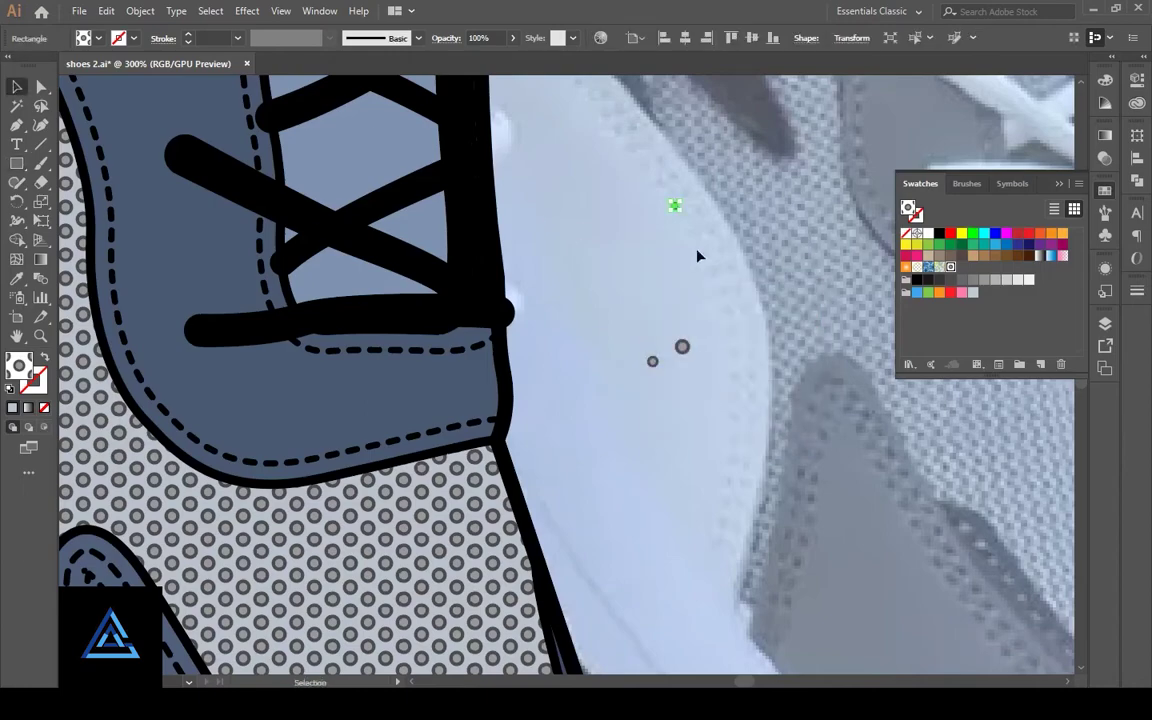
{"action": "key", "text": "ctrl+shift+a"}
{"action": "key", "text": "ctrl+equal"}
{"action": "key", "text": "ctrl+equal"}
{"action": "key", "text": "ctrl+equal"}
{"action": "left_click_drag", "start_coordinate": [733, 254], "coordinate": [555, 558]}
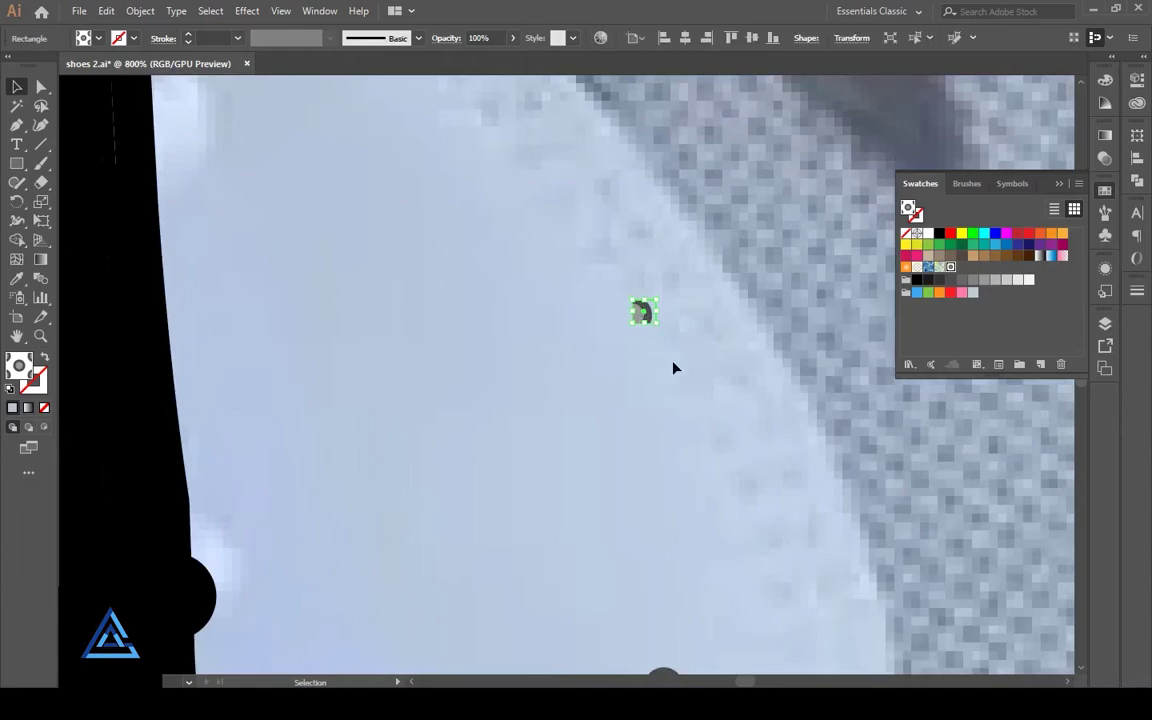
Step: Rotate the small rectangle 45° into a diamond
{"action": "scroll", "coordinate": [674, 368], "scroll_direction": "down", "scroll_amount": 2}
{"action": "key", "text": "ctrl+shift+a"}
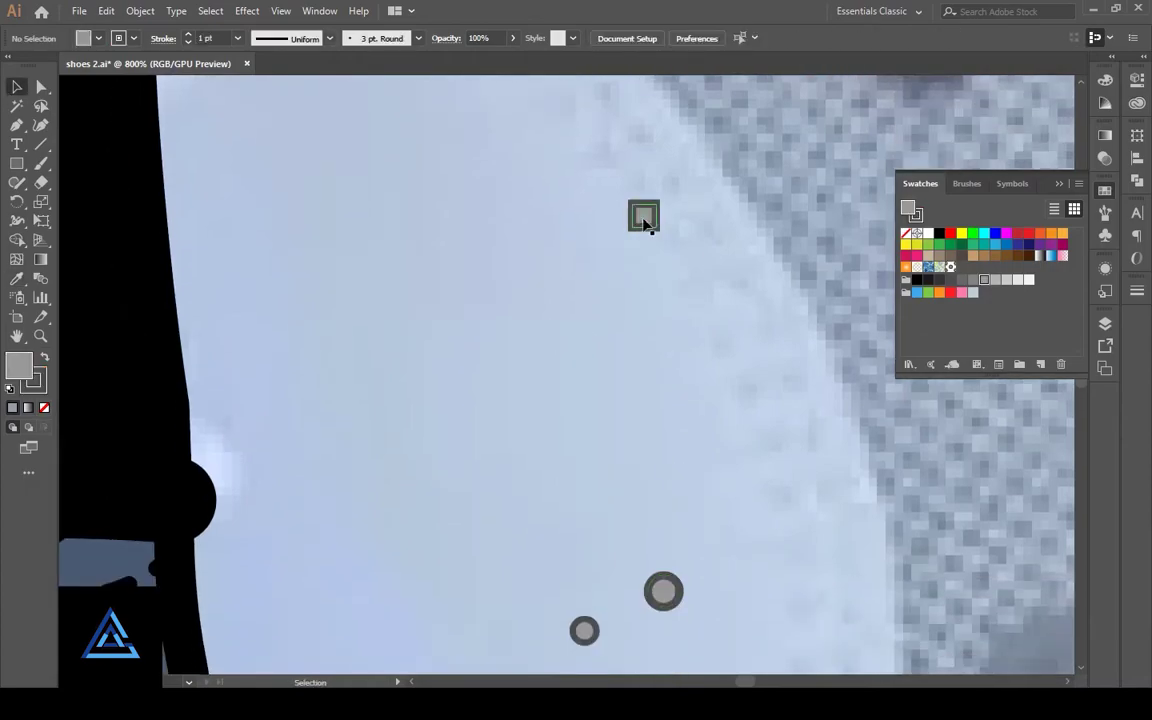
{"action": "mouse_move", "coordinate": [663, 244]}
{"action": "left_mouse_down"}
{"action": "mouse_move", "coordinate": [685, 292]}
{"action": "mouse_move", "coordinate": [549, 225]}
{"action": "left_mouse_up"}
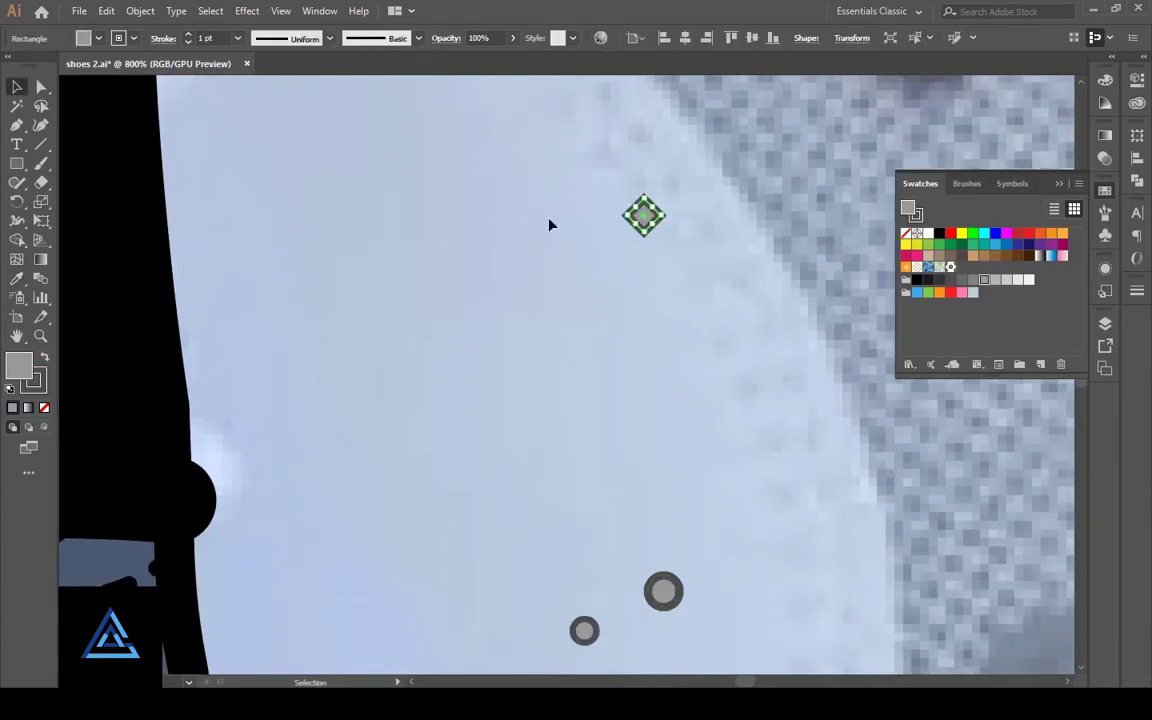
{"action": "key", "text": "ctrl+minus"}
{"action": "key", "text": "ctrl+minus"}
{"action": "key", "text": "ctrl+minus"}
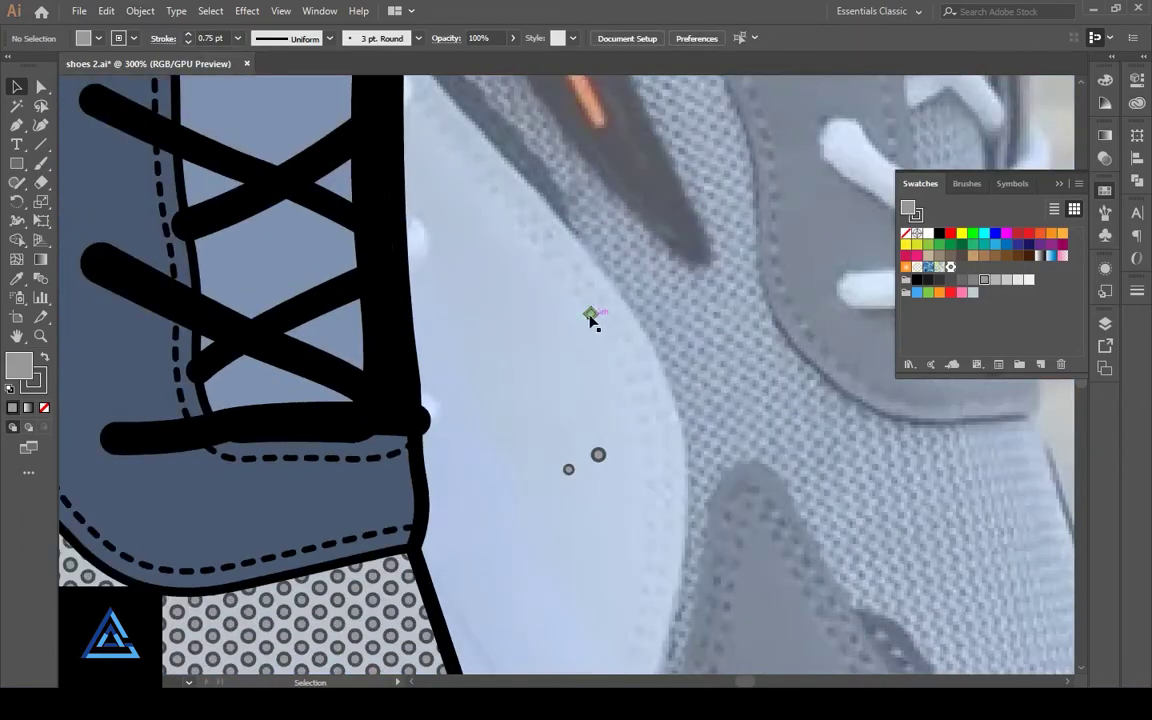
{"action": "left_click", "coordinate": [145, 11]}
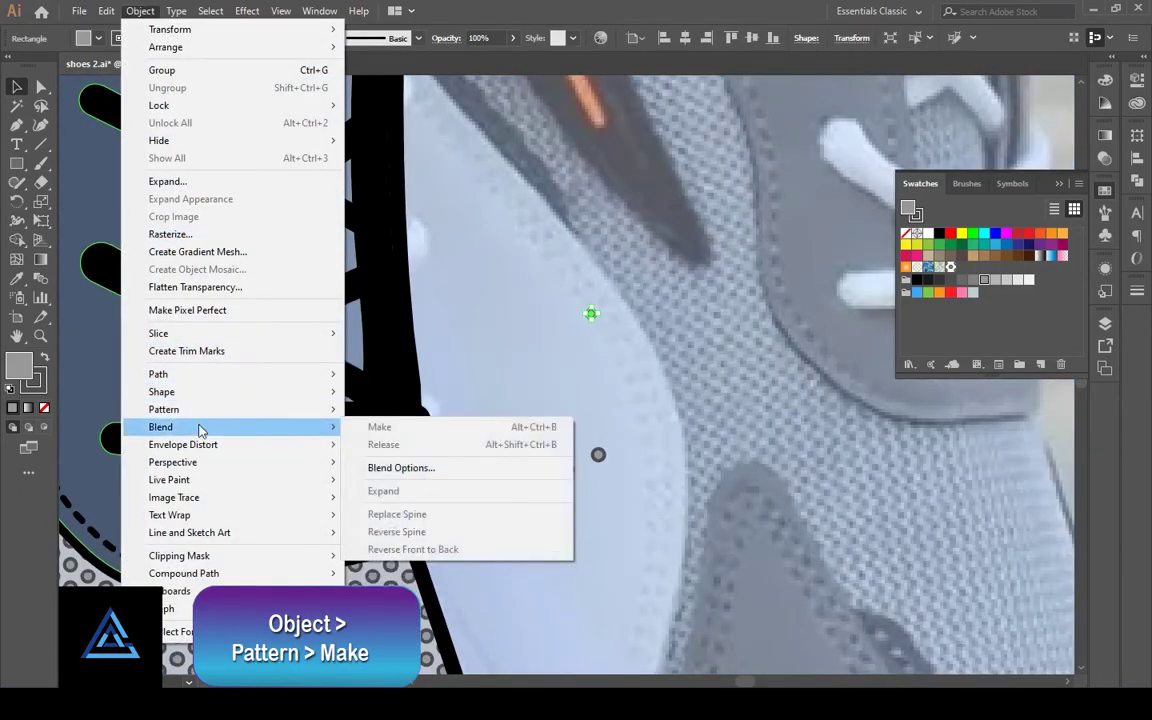
Step: Turn the diamond into a pattern with a Hex by Column tile layout
{"action": "left_click", "coordinate": [375, 409]}
{"action": "left_click", "coordinate": [728, 384]}
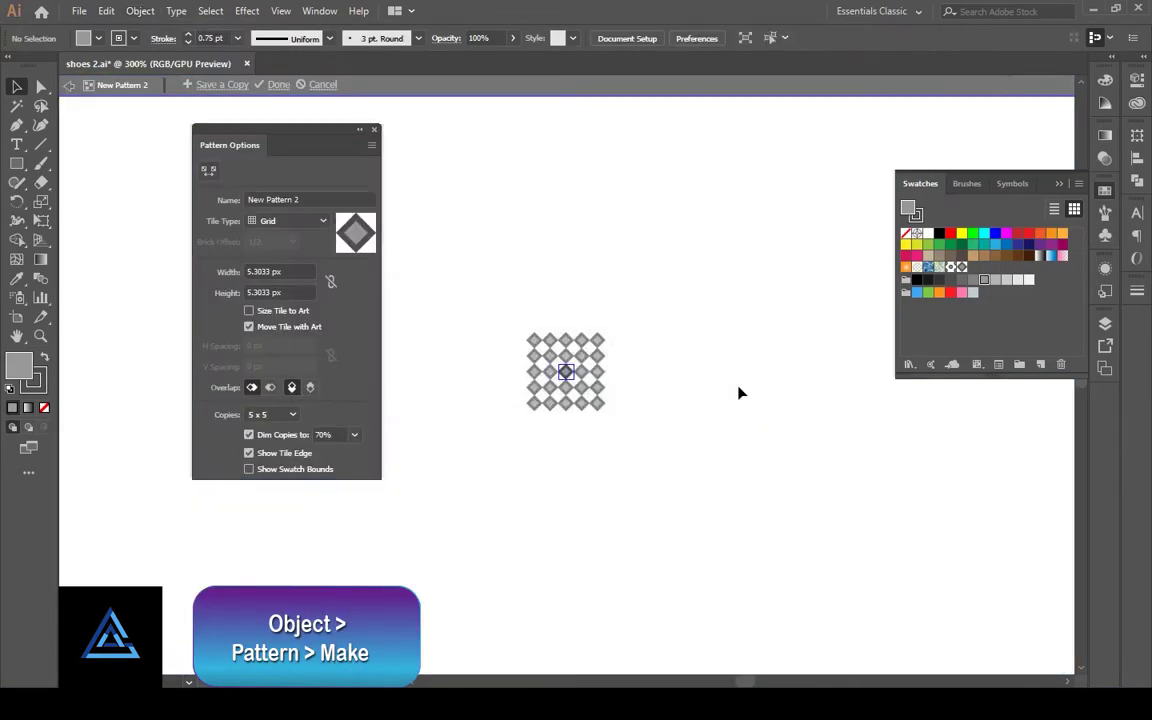
{"action": "left_click", "coordinate": [300, 221]}
{"action": "left_click", "coordinate": [265, 288]}
{"action": "left_click", "coordinate": [290, 221]}
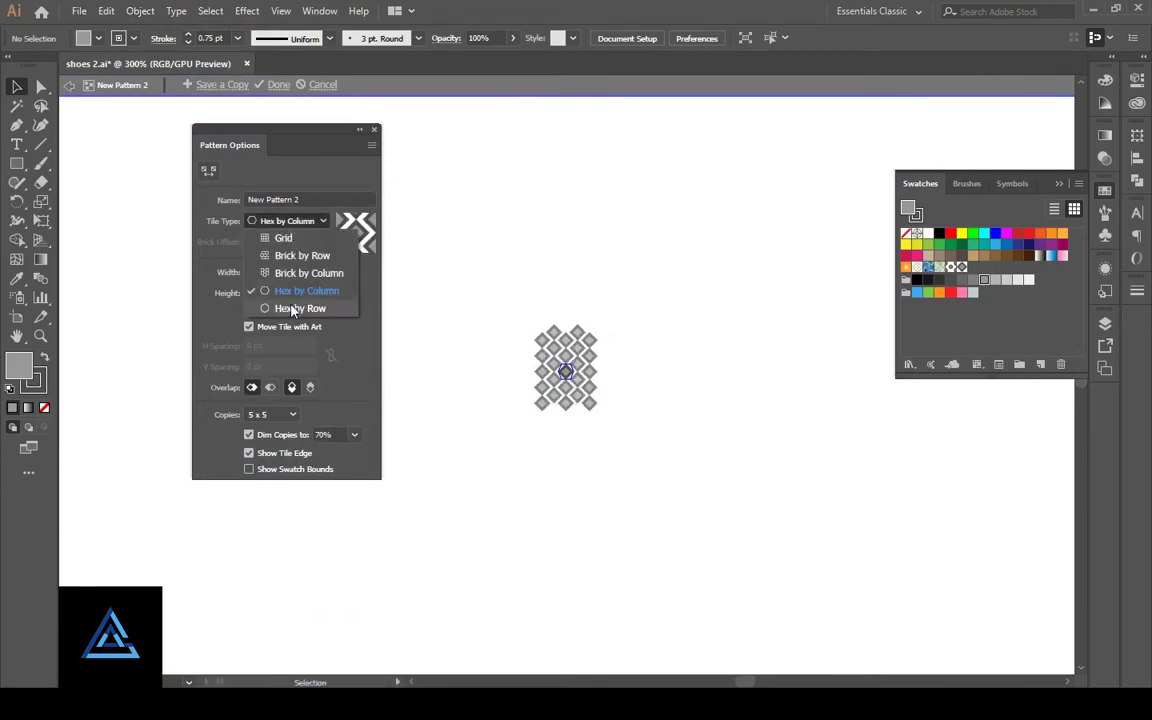
{"action": "left_click", "coordinate": [265, 305]}
{"action": "left_click", "coordinate": [296, 224]}
{"action": "left_click", "coordinate": [305, 289]}
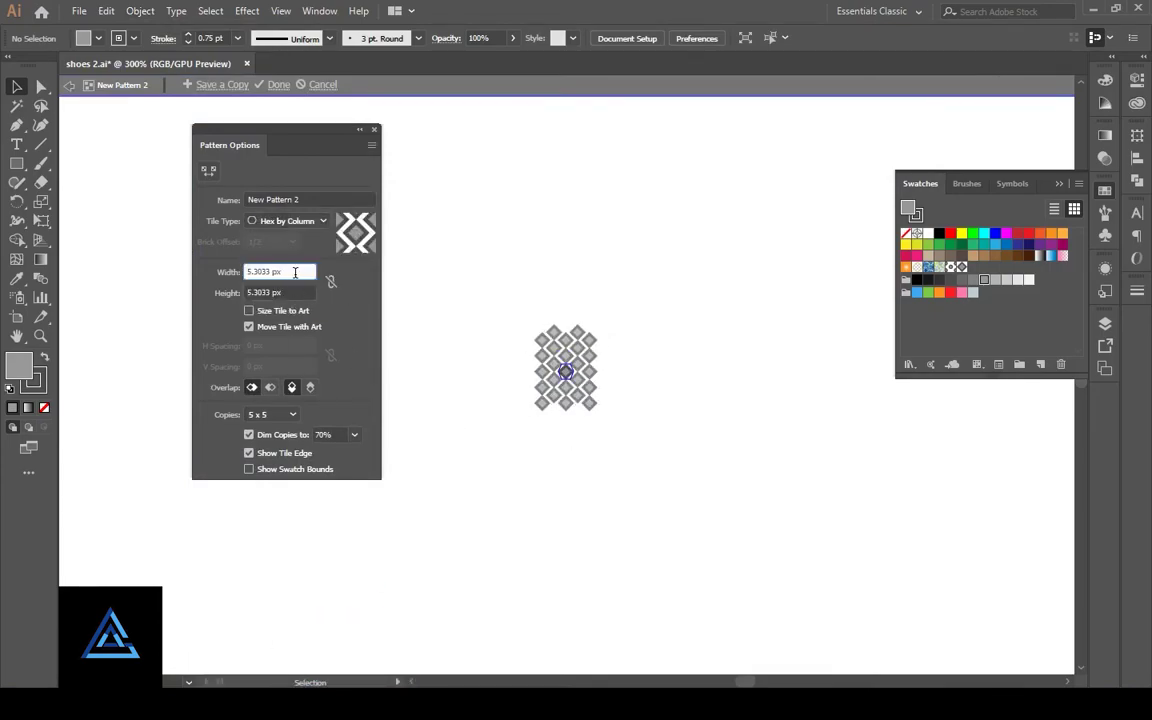
Step: Set the pattern tile width and height to 6 px
{"action": "type", "text": "6"}
{"action": "key", "text": "Return"}
{"action": "type", "text": "6"}
{"action": "key", "text": "Return"}
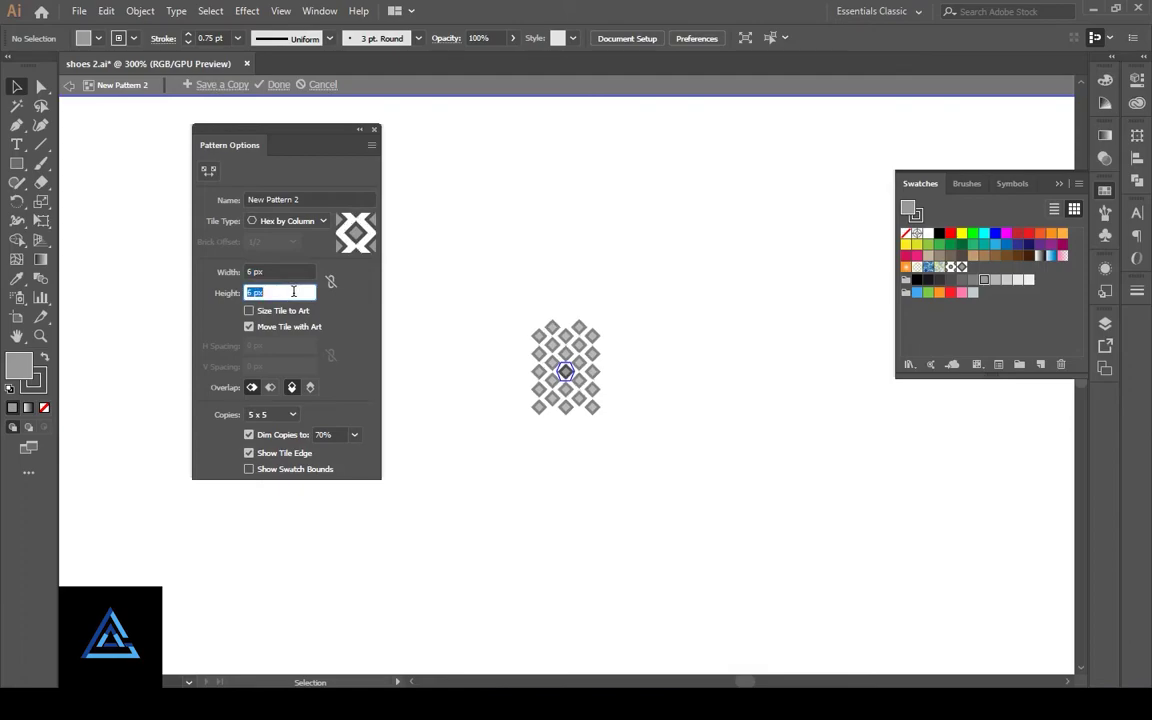
{"action": "left_click", "coordinate": [270, 414]}
{"action": "left_click", "coordinate": [268, 592]}
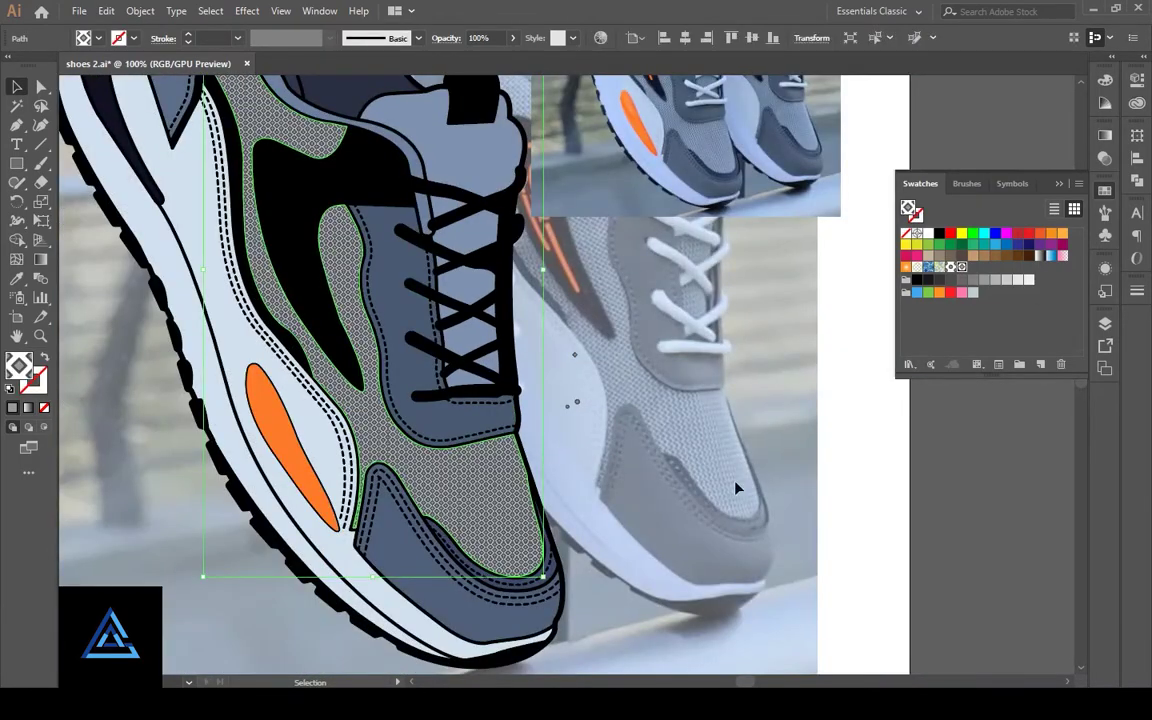
Step: Give the pattern tile shape the lighter A1ACB7 grey fill
{"action": "left_click", "coordinate": [661, 432]}
{"action": "scroll", "coordinate": [592, 431], "scroll_direction": "up", "scroll_amount": 3}
{"action": "left_click_drag", "start_coordinate": [544, 240], "coordinate": [544, 265]}
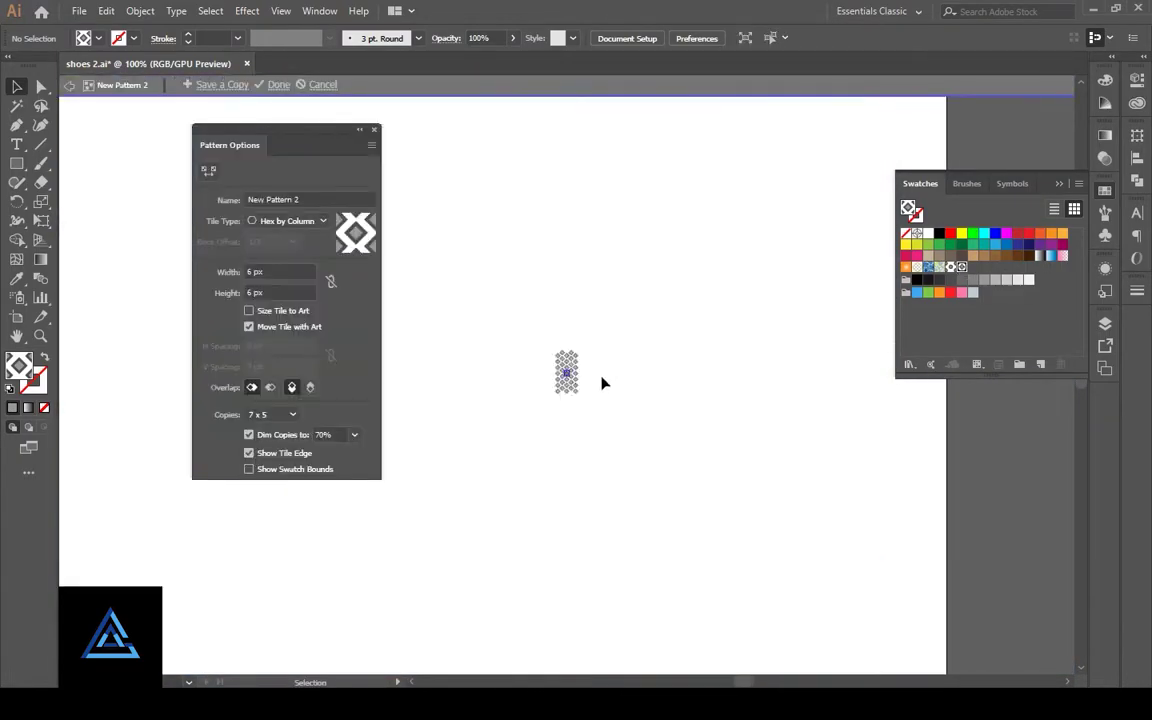
{"action": "left_click", "coordinate": [566, 372]}
{"action": "double_click", "coordinate": [19, 365]}
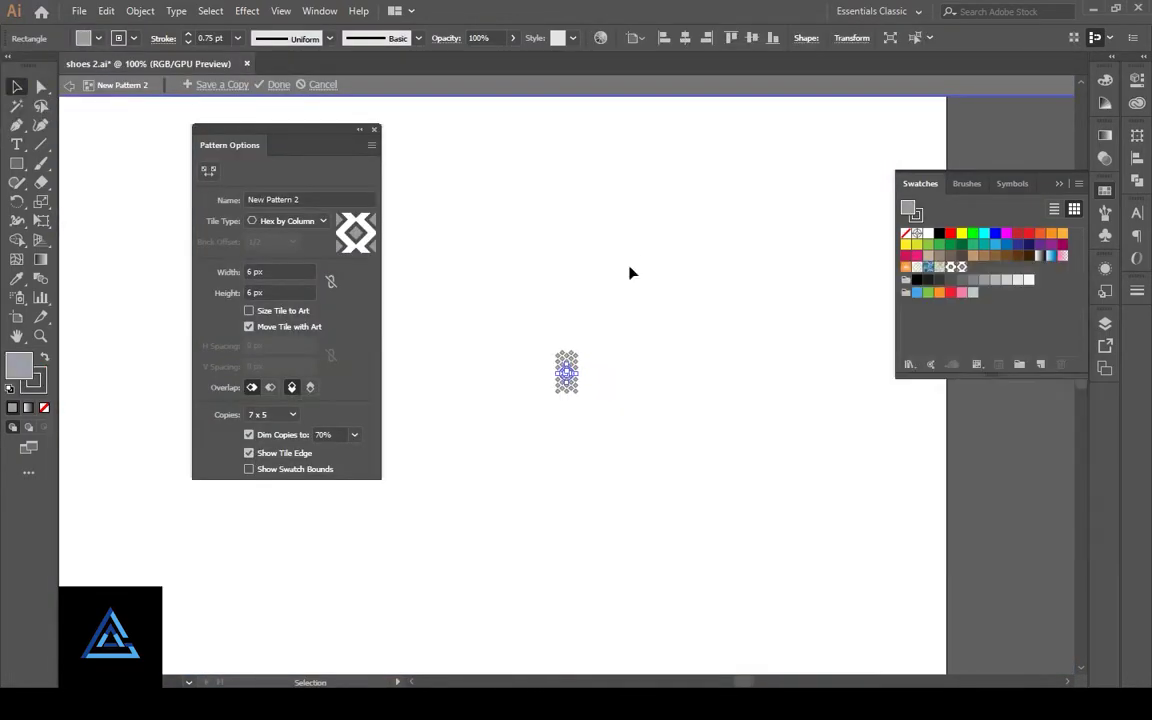
{"action": "left_click", "coordinate": [694, 371]}
{"action": "left_click", "coordinate": [1030, 326]}
{"action": "double_click", "coordinate": [19, 365]}
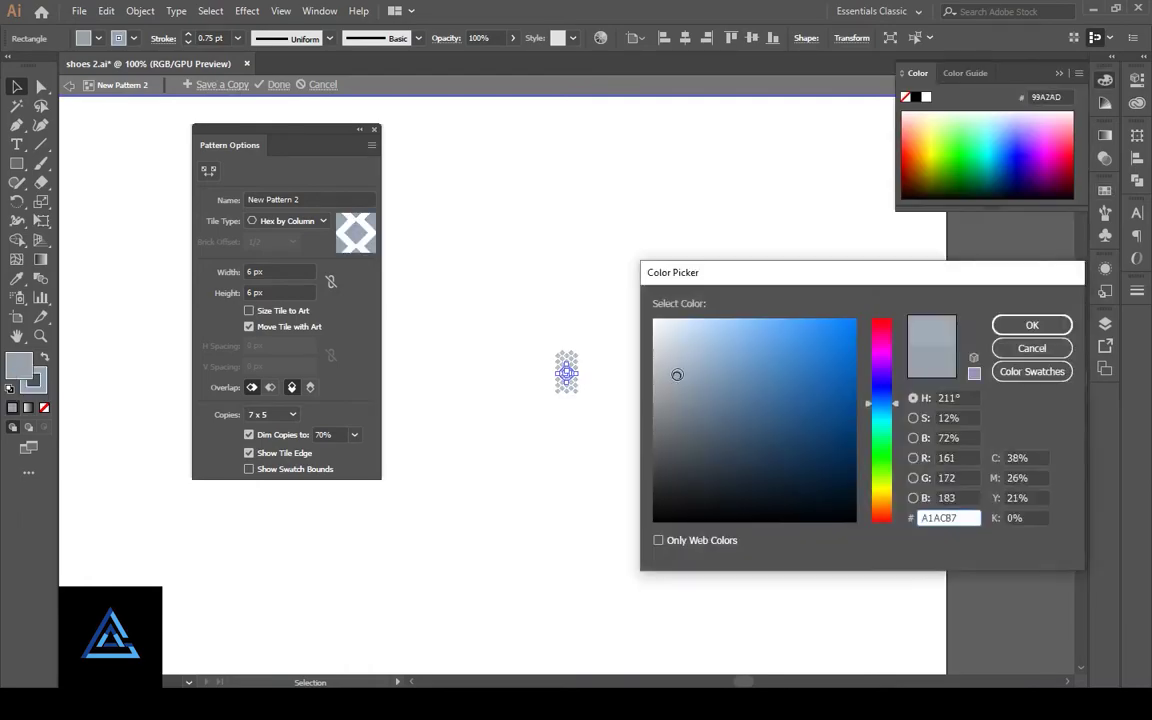
{"action": "left_click", "coordinate": [1030, 326]}
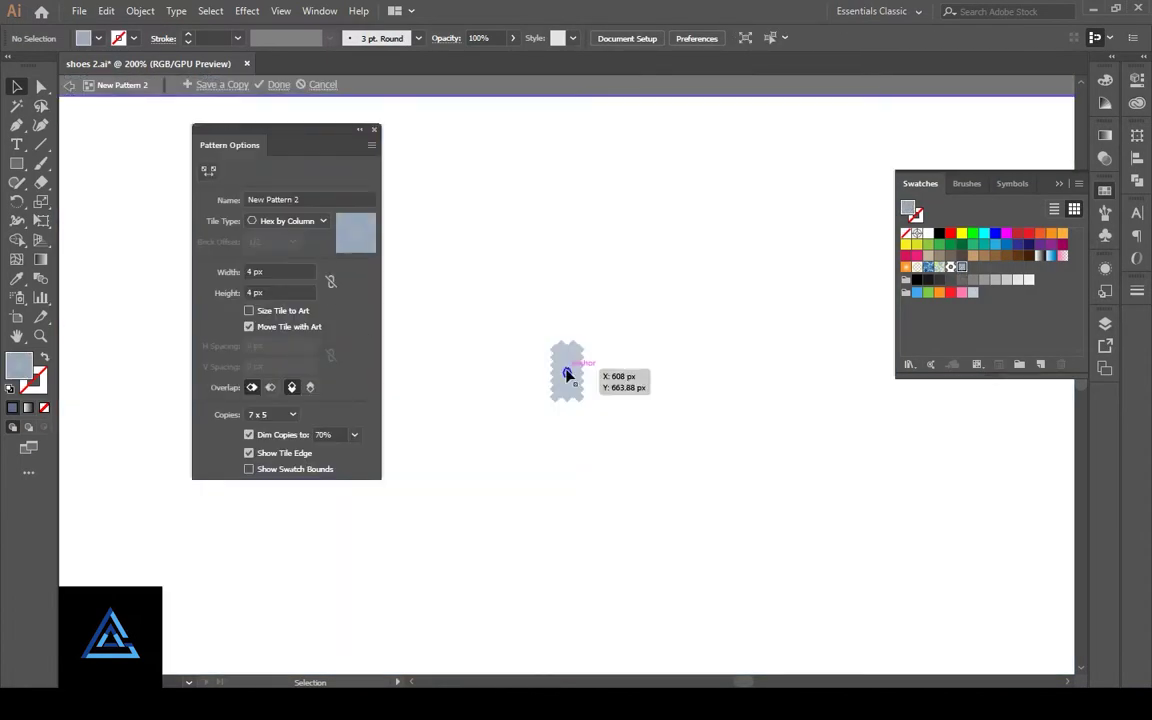
Step: Change the tile background to a darker grey and update its outline colour
{"action": "left_click", "coordinate": [567, 372]}
{"action": "double_click", "coordinate": [19, 365]}
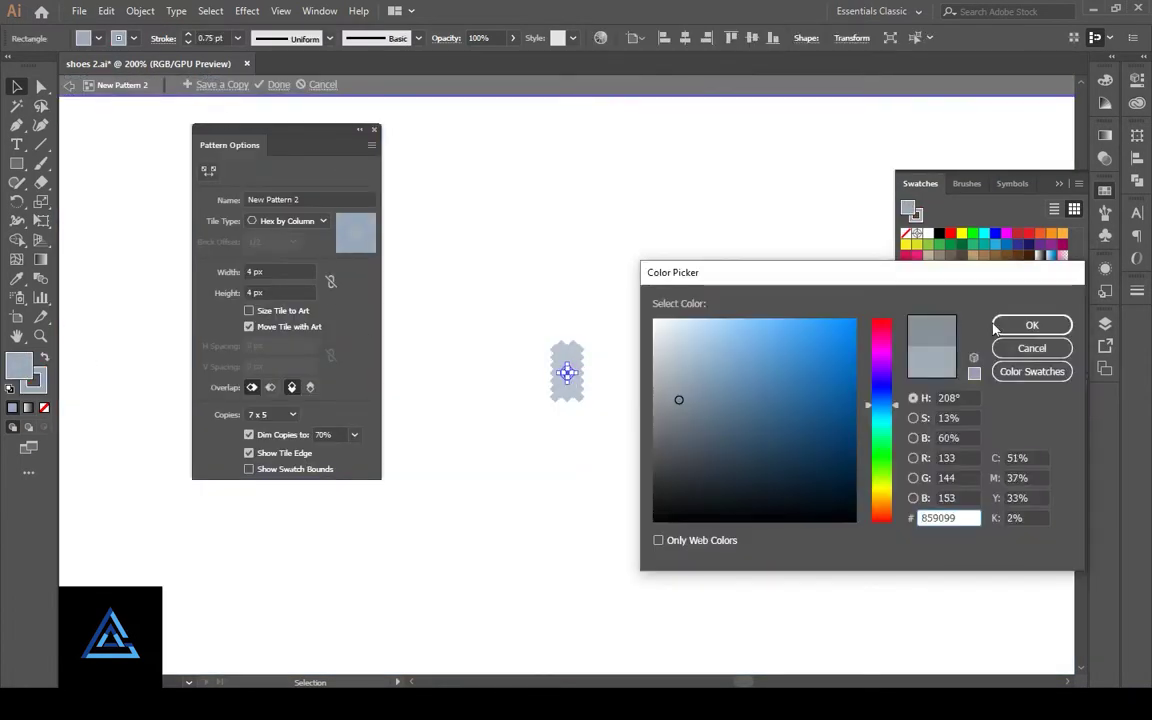
{"action": "left_click", "coordinate": [1032, 325]}
{"action": "double_click", "coordinate": [19, 365]}
{"action": "left_click", "coordinate": [684, 434]}
{"action": "left_click", "coordinate": [1032, 325]}
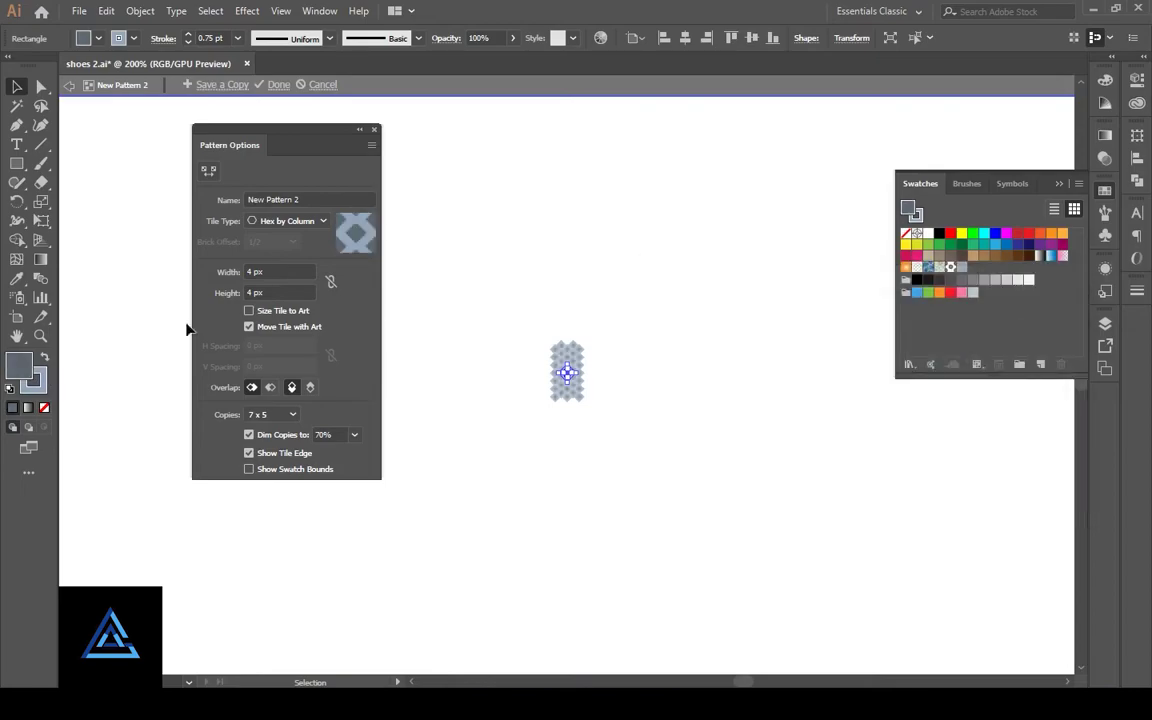
{"action": "double_click", "coordinate": [33, 379]}
{"action": "key", "text": "Return"}
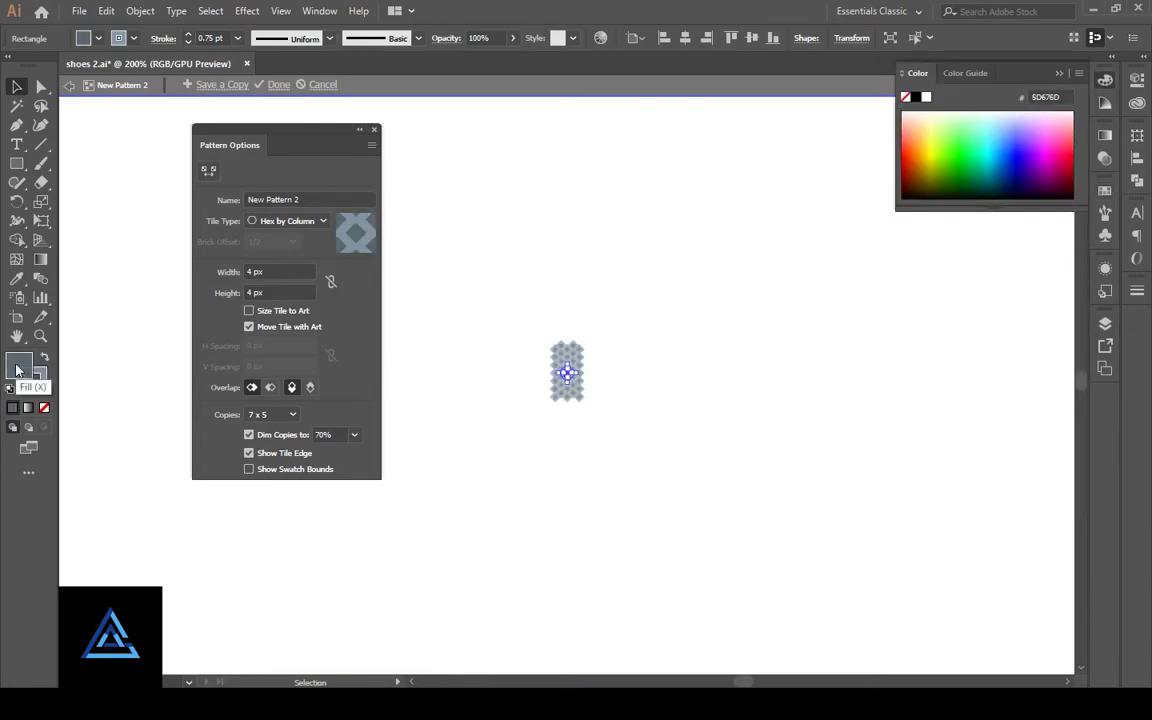
{"action": "double_click", "coordinate": [16, 369]}
{"action": "key", "text": "Return"}
Step: Exit pattern editing, then reopen New Pattern 2 for editing
{"action": "key", "text": "Escape"}
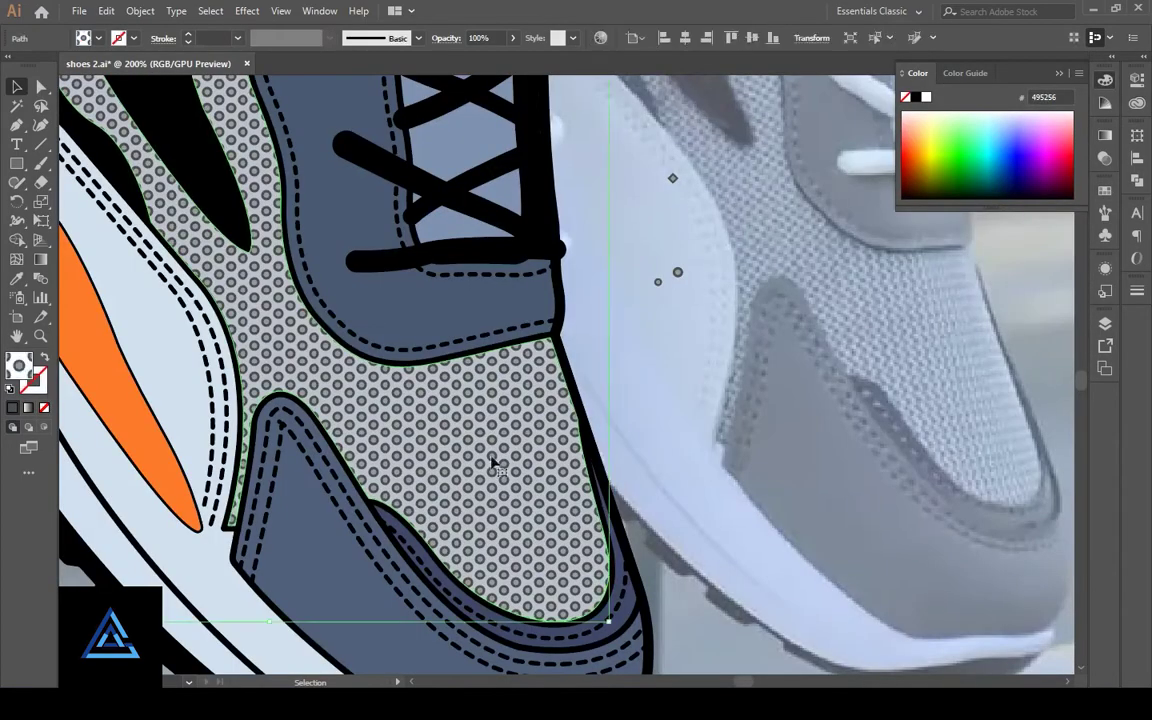
{"action": "scroll", "coordinate": [761, 478], "scroll_direction": "up", "scroll_amount": 2}
{"action": "left_click_drag", "start_coordinate": [761, 478], "coordinate": [791, 535]}
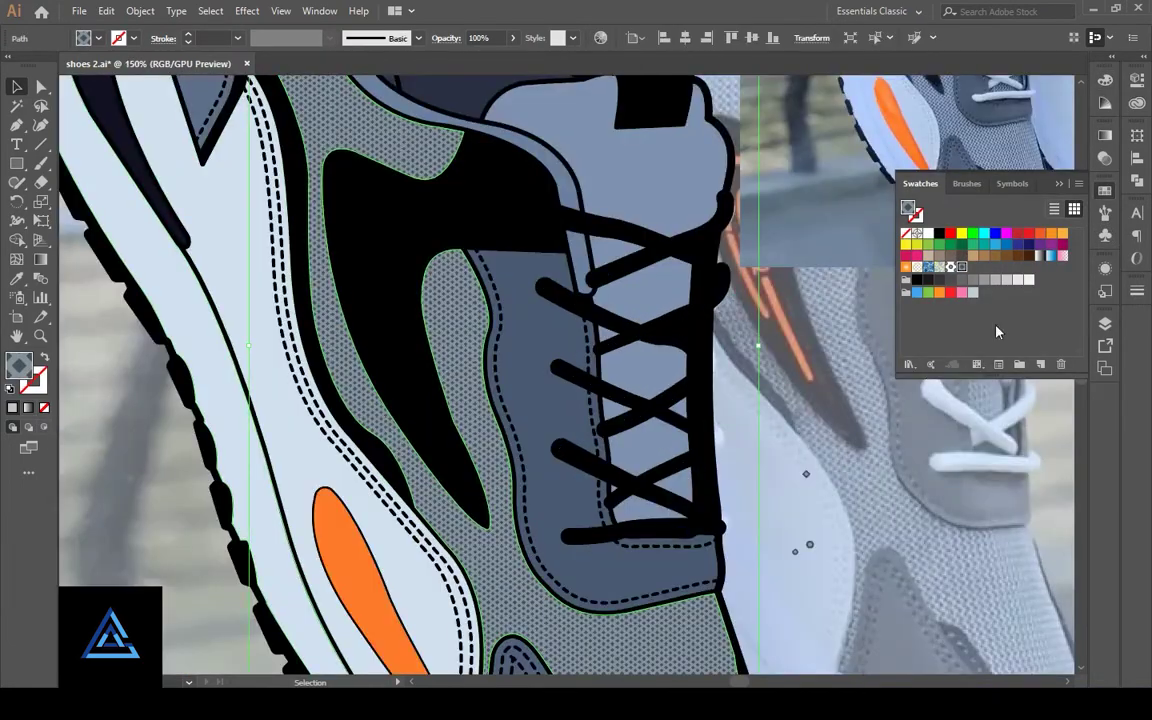
{"action": "double_click", "coordinate": [961, 268]}
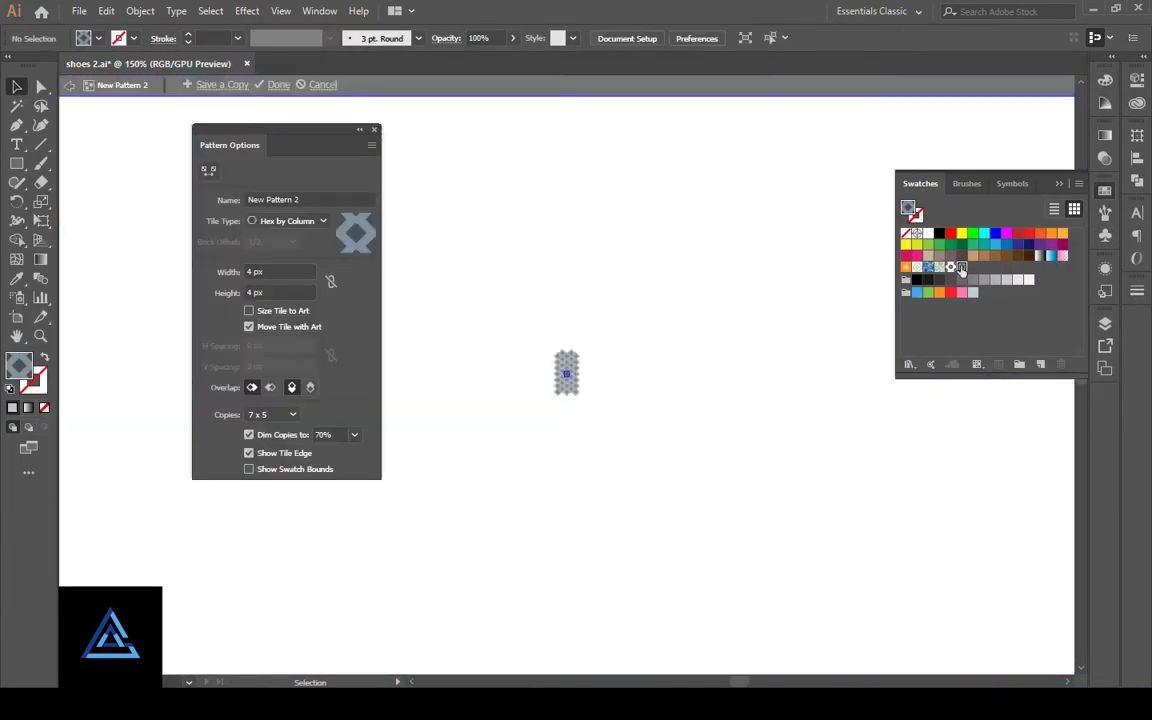
Step: Enlarge the inner diamond of the New Pattern 2 tile
{"action": "left_click", "coordinate": [576, 385]}
{"action": "key", "text": "ctrl+equal"}
{"action": "key", "text": "ctrl+equal"}
{"action": "key", "text": "ctrl+equal"}
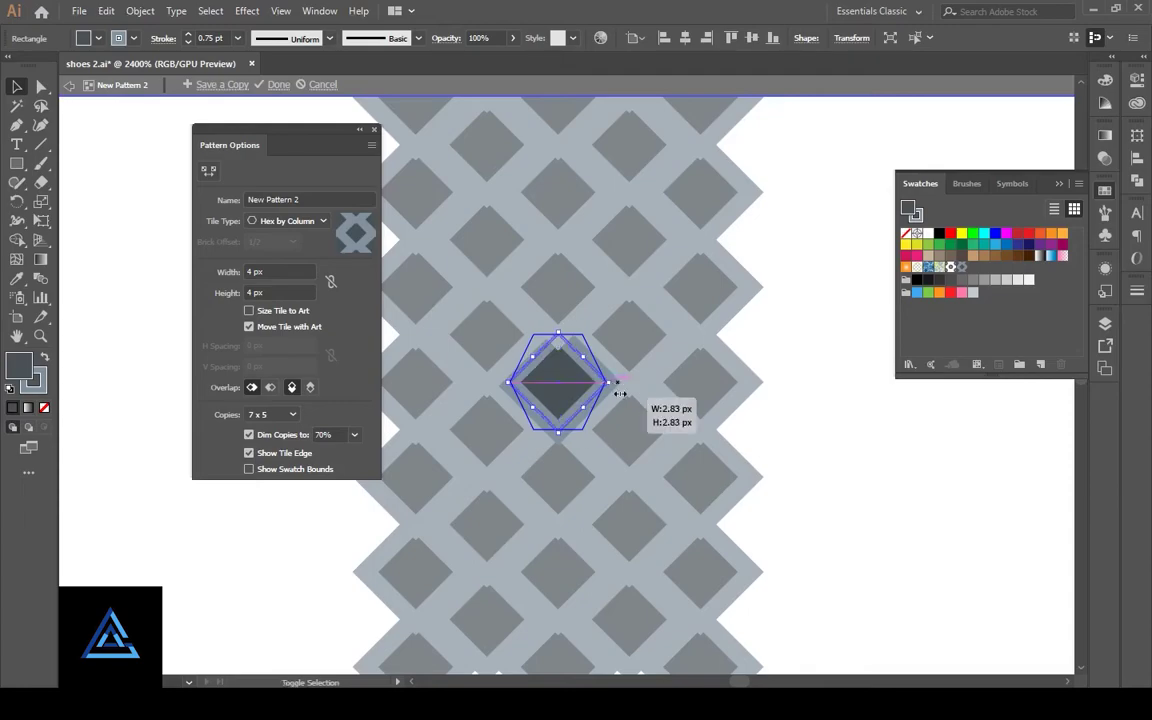
{"action": "left_click_drag", "start_coordinate": [619, 393], "coordinate": [694, 414]}
{"action": "left_click", "coordinate": [812, 406]}
Step: Set the pattern tile Width and Height to 8 px
{"action": "double_click", "coordinate": [295, 271]}
{"action": "type", "text": "8"}
{"action": "key", "text": "Return"}
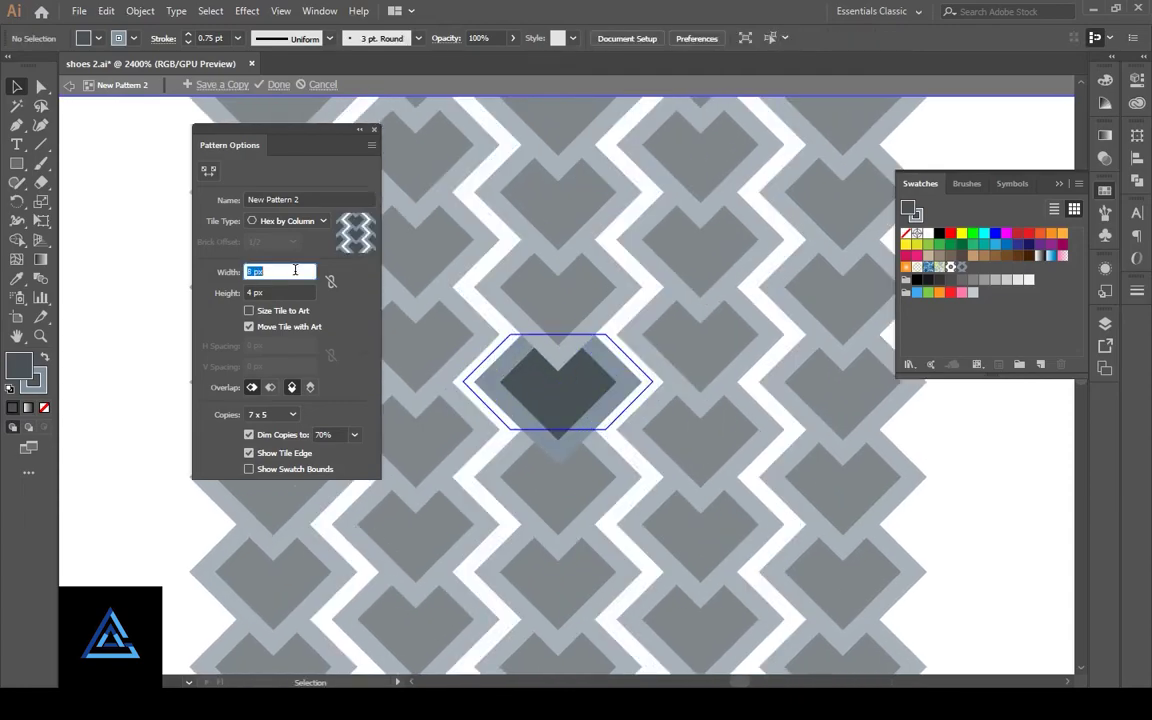
{"action": "type", "text": "8"}
{"action": "key", "text": "Return"}
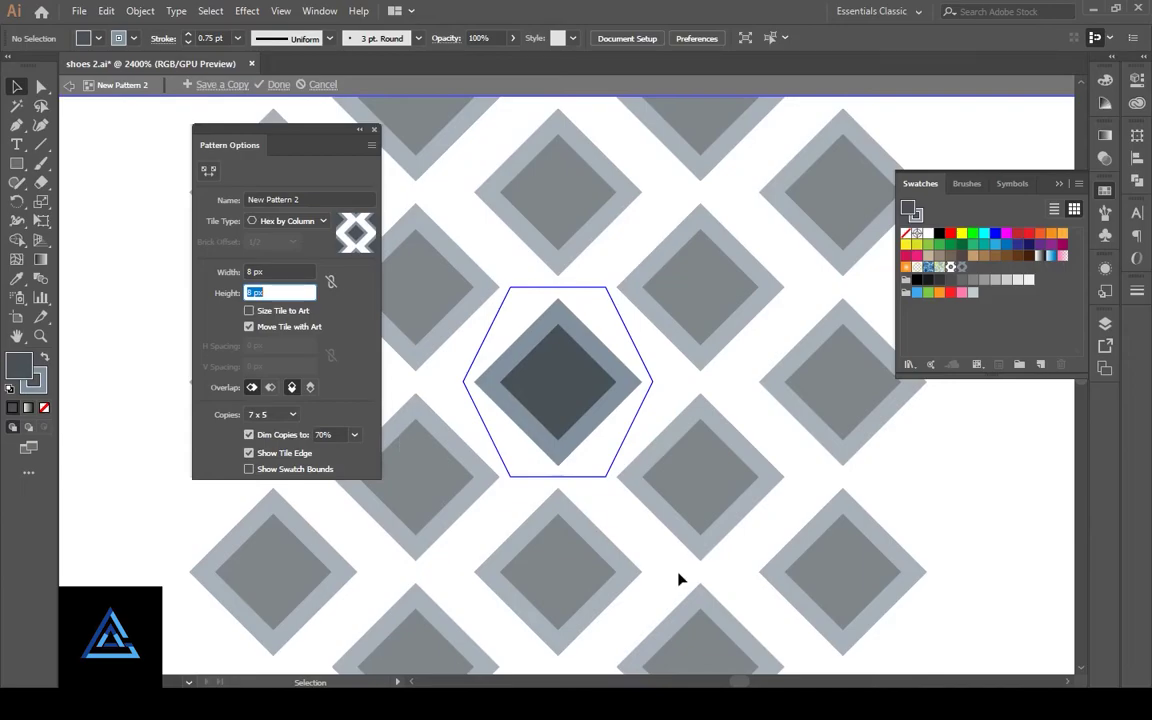
Step: Recolour the inner diamond in the Color Picker
{"action": "left_click", "coordinate": [558, 380]}
{"action": "double_click", "coordinate": [33, 379]}
{"action": "left_click", "coordinate": [1030, 328]}
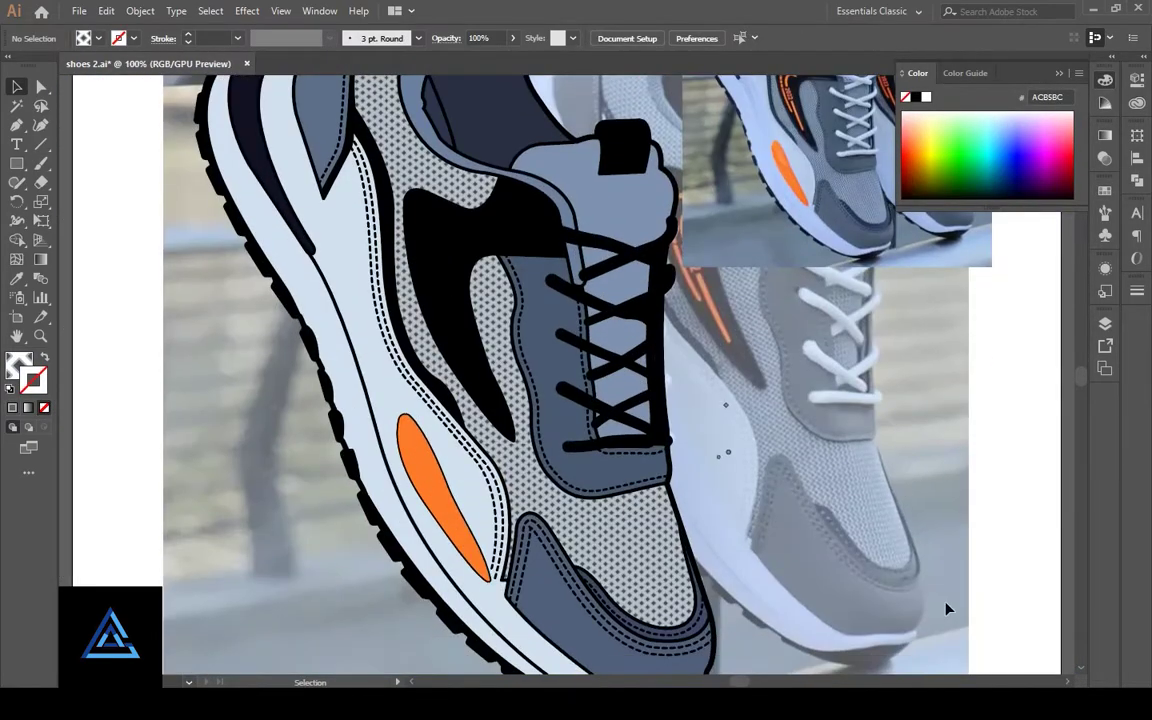
{"action": "key", "text": "ctrl+0"}
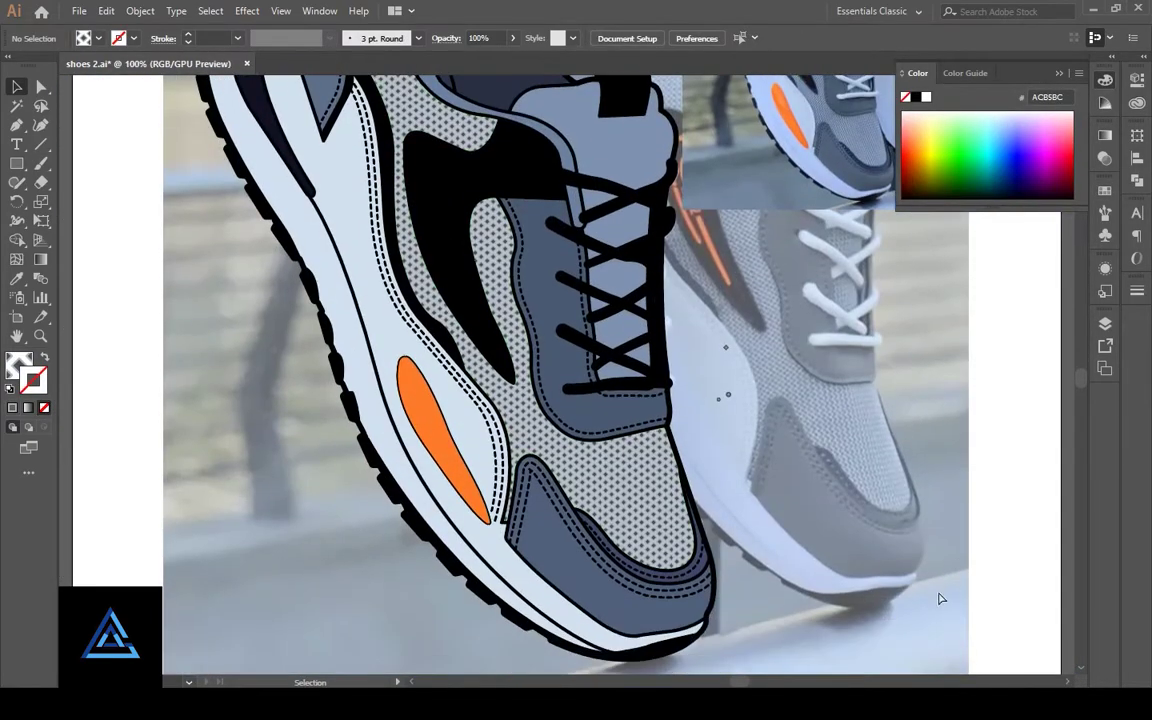
Step: Reopen New Pattern 2, recolour the tile background, and exit pattern editing
{"action": "left_click", "coordinate": [537, 444]}
{"action": "left_click", "coordinate": [1105, 136]}
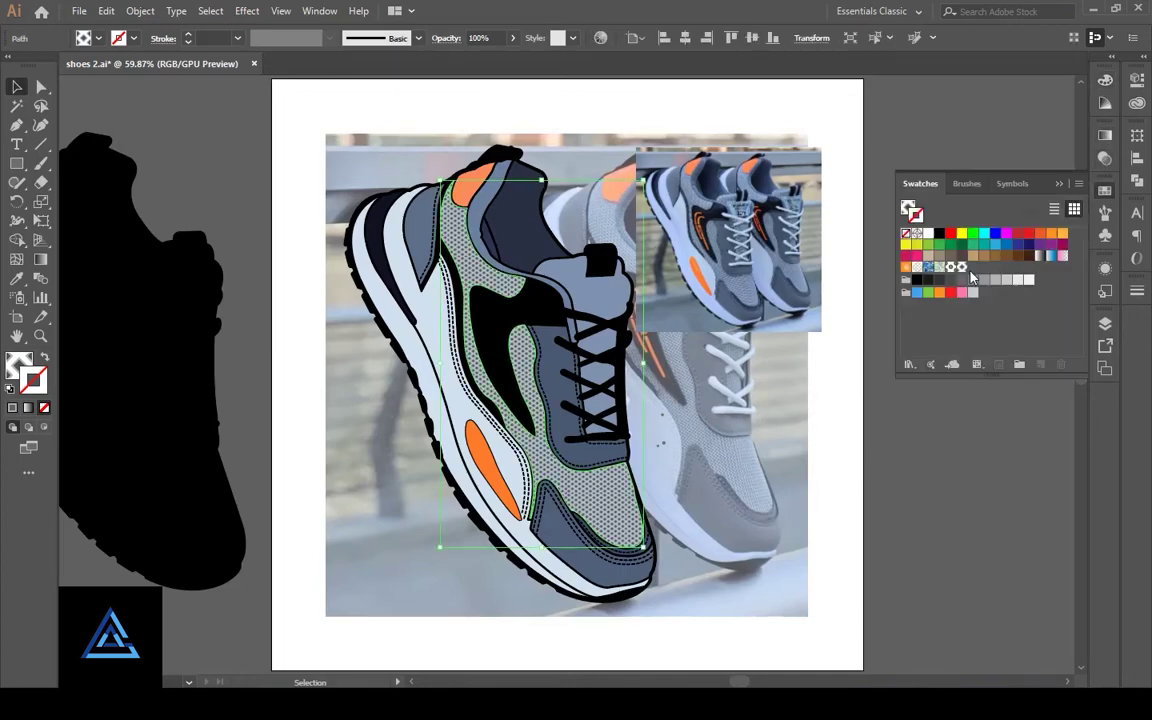
{"action": "double_click", "coordinate": [960, 268]}
{"action": "left_click", "coordinate": [567, 380]}
{"action": "double_click", "coordinate": [18, 362]}
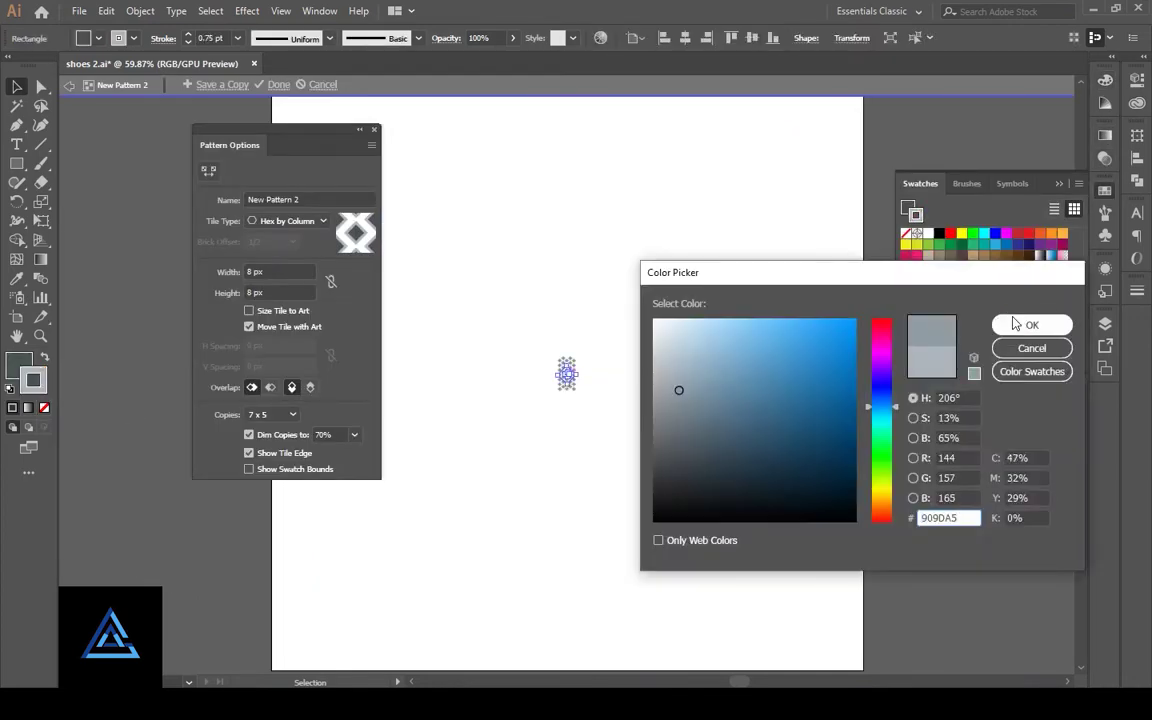
{"action": "left_click", "coordinate": [1030, 327]}
{"action": "key", "text": "Escape"}
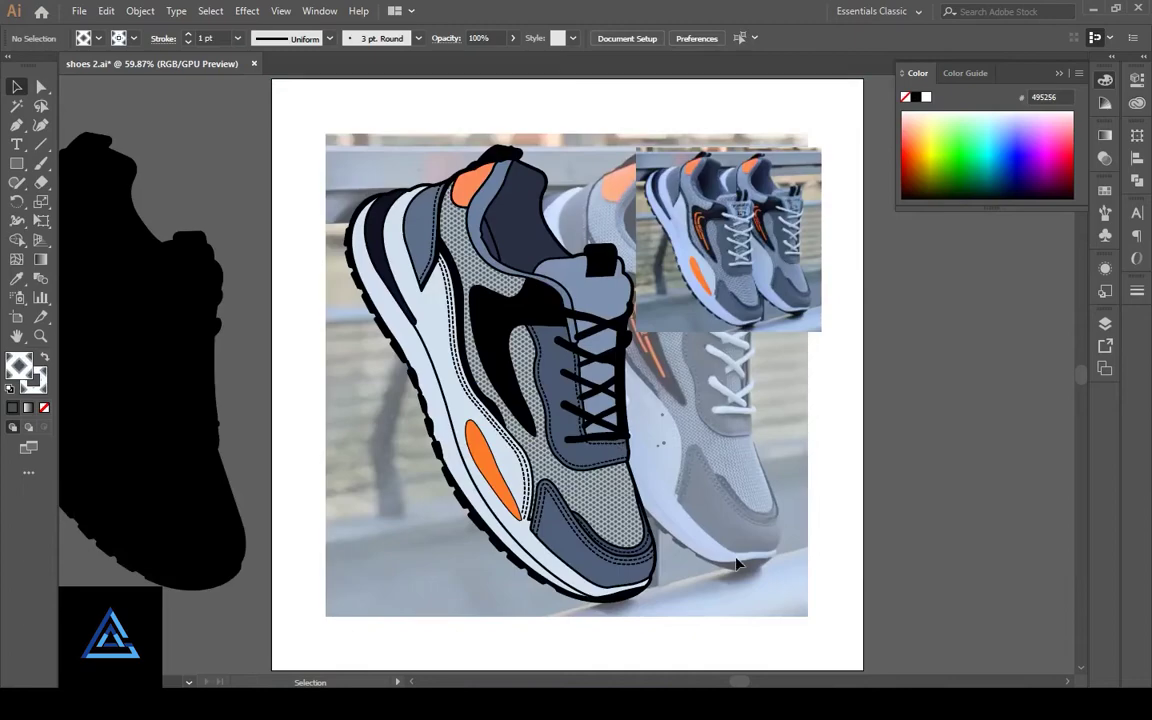
Step: Check the mesh panel's tile size, exit, and zoom in to inspect the lattice
{"action": "left_click", "coordinate": [600, 388]}
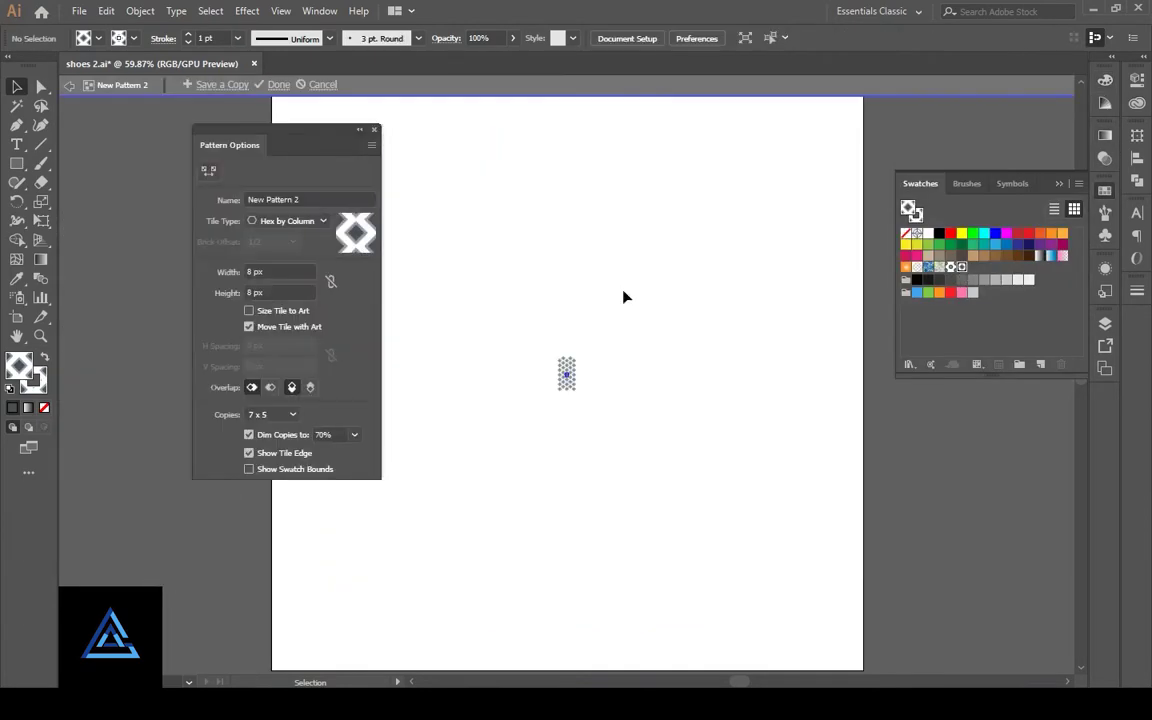
{"action": "left_click", "coordinate": [280, 271]}
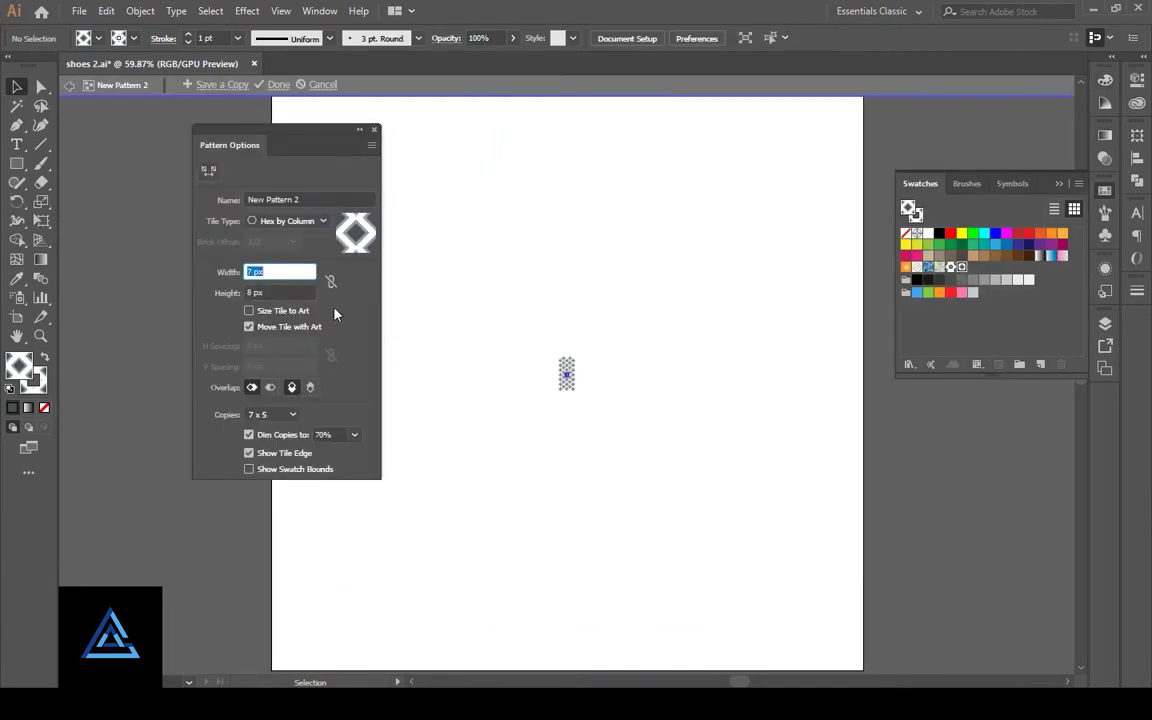
{"action": "key", "text": "Tab"}
{"action": "key", "text": "Escape"}
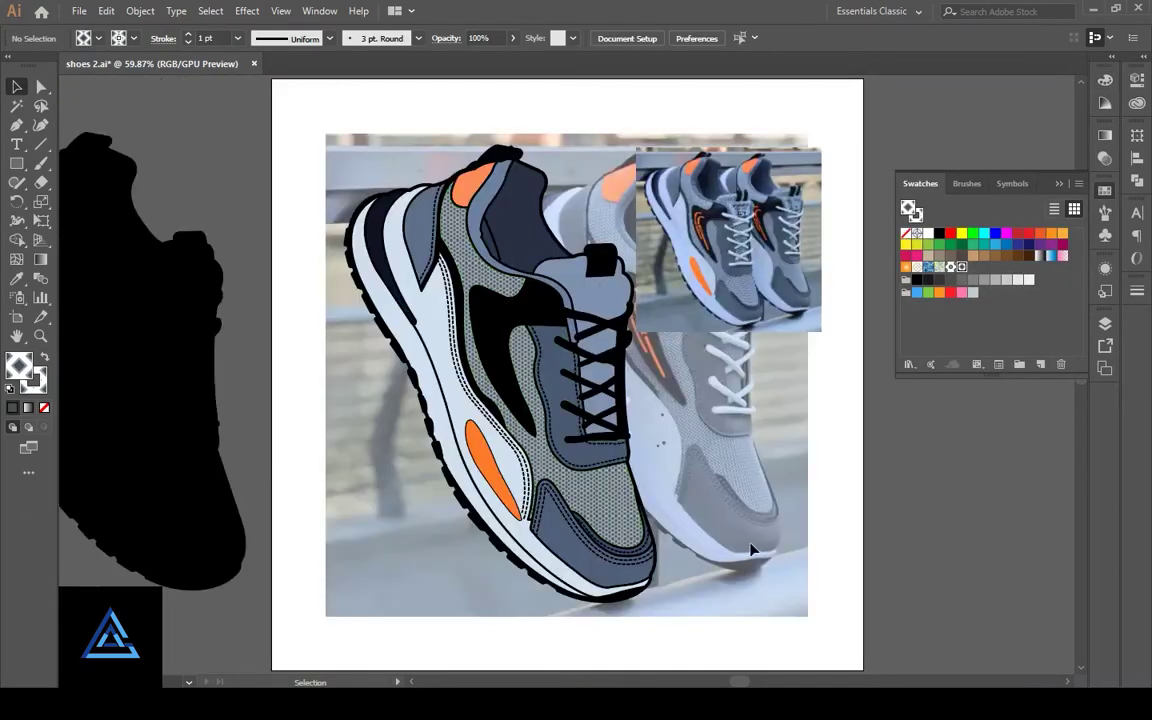
{"action": "key", "text": "ctrl+equal"}
{"action": "key", "text": "ctrl+equal"}
{"action": "key", "text": "ctrl+equal"}
{"action": "key", "text": "ctrl+equal"}
{"action": "key", "text": "ctrl+equal"}
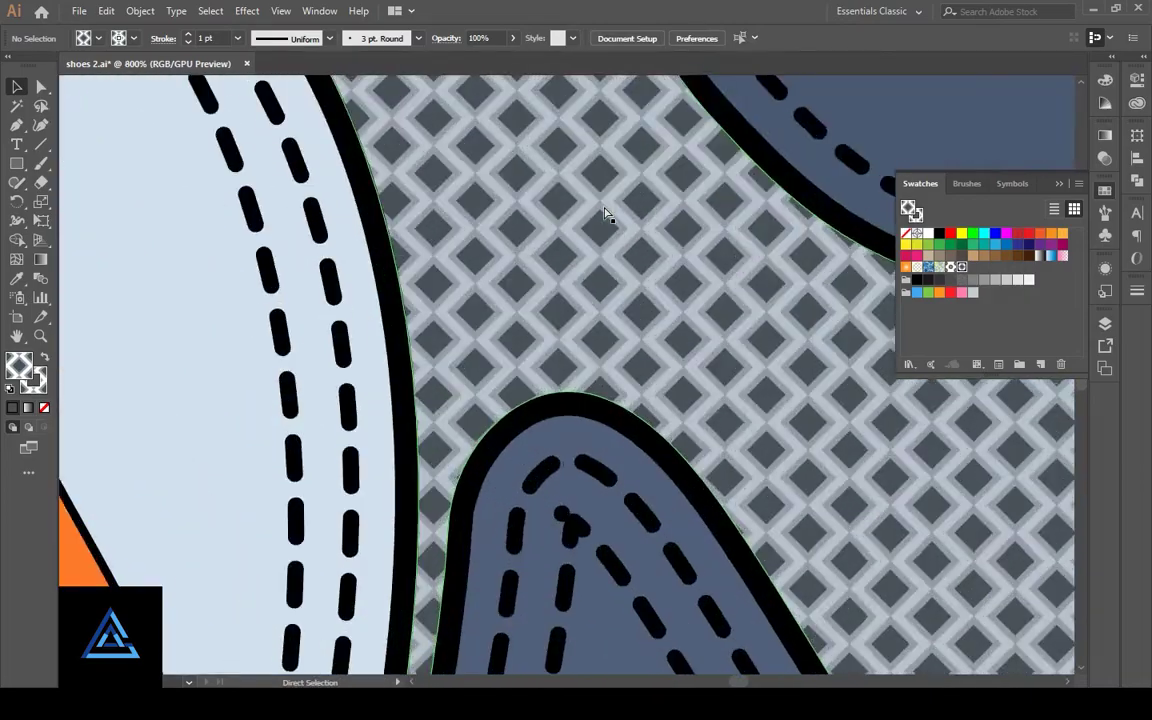
{"action": "key", "text": "ctrl+equal"}
{"action": "key", "text": "ctrl+minus"}
{"action": "key", "text": "ctrl+minus"}
{"action": "key", "text": "ctrl+minus"}
{"action": "key", "text": "ctrl+minus"}
{"action": "key", "text": "ctrl+minus"}
{"action": "key", "text": "ctrl+minus"}
{"action": "key", "text": "ctrl+minus"}
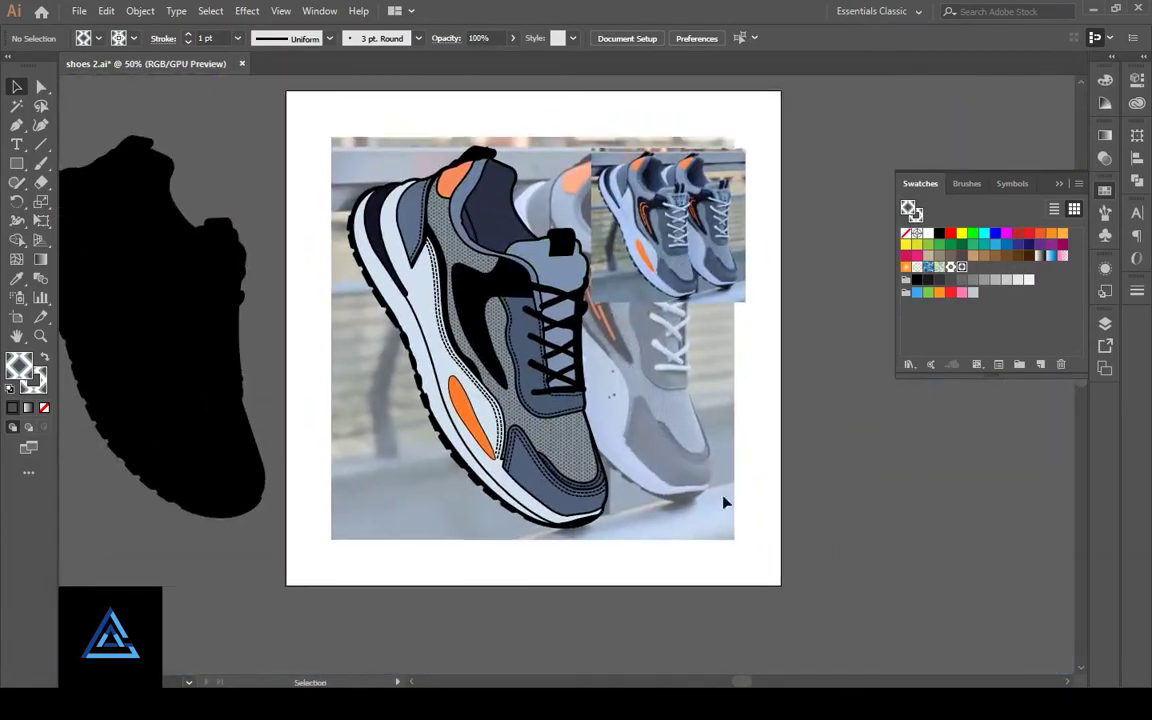
{"action": "key", "text": "ctrl+equal"}
{"action": "key", "text": "ctrl+equal"}
{"action": "key", "text": "ctrl+equal"}
{"action": "left_click", "coordinate": [586, 386]}
Step: Group the lace gaps and upper tongue and fill them with the mesh pattern
{"action": "left_click", "coordinate": [525, 329], "text": "shift"}
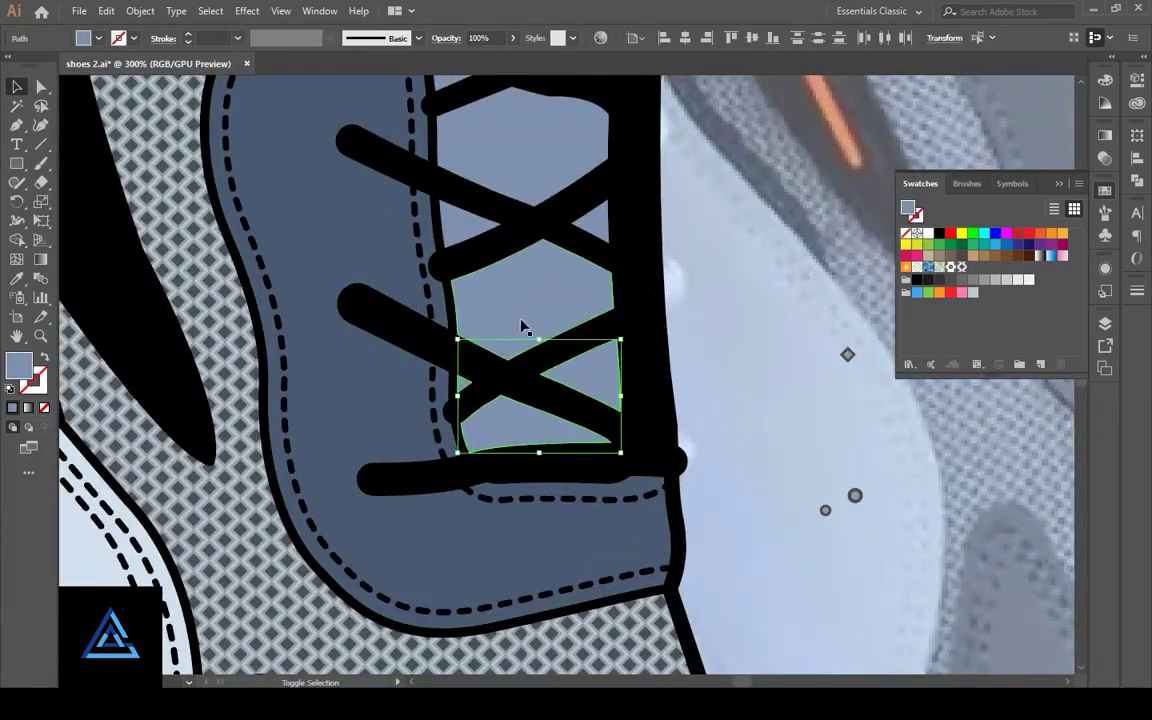
{"action": "left_click", "coordinate": [515, 176], "text": "shift"}
{"action": "scroll", "coordinate": [525, 280], "scroll_direction": "down", "scroll_amount": 2}
{"action": "left_click", "coordinate": [532, 262], "text": "shift"}
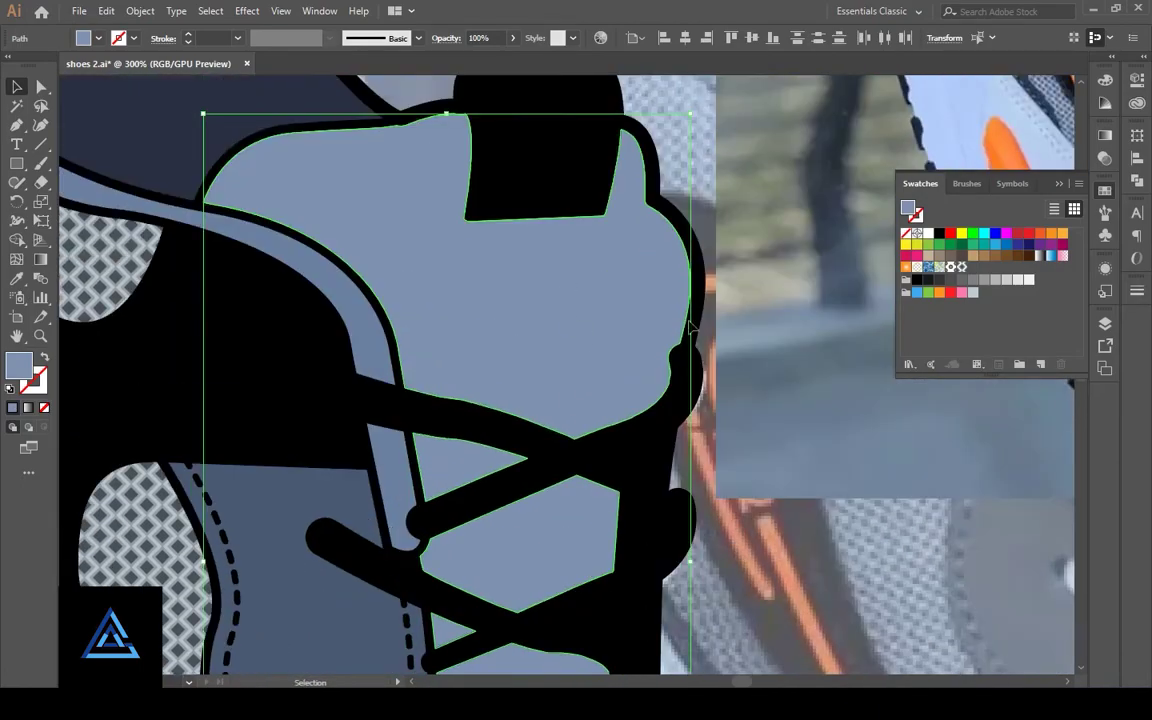
{"action": "key", "text": "ctrl+g"}
{"action": "left_click", "coordinate": [940, 266]}
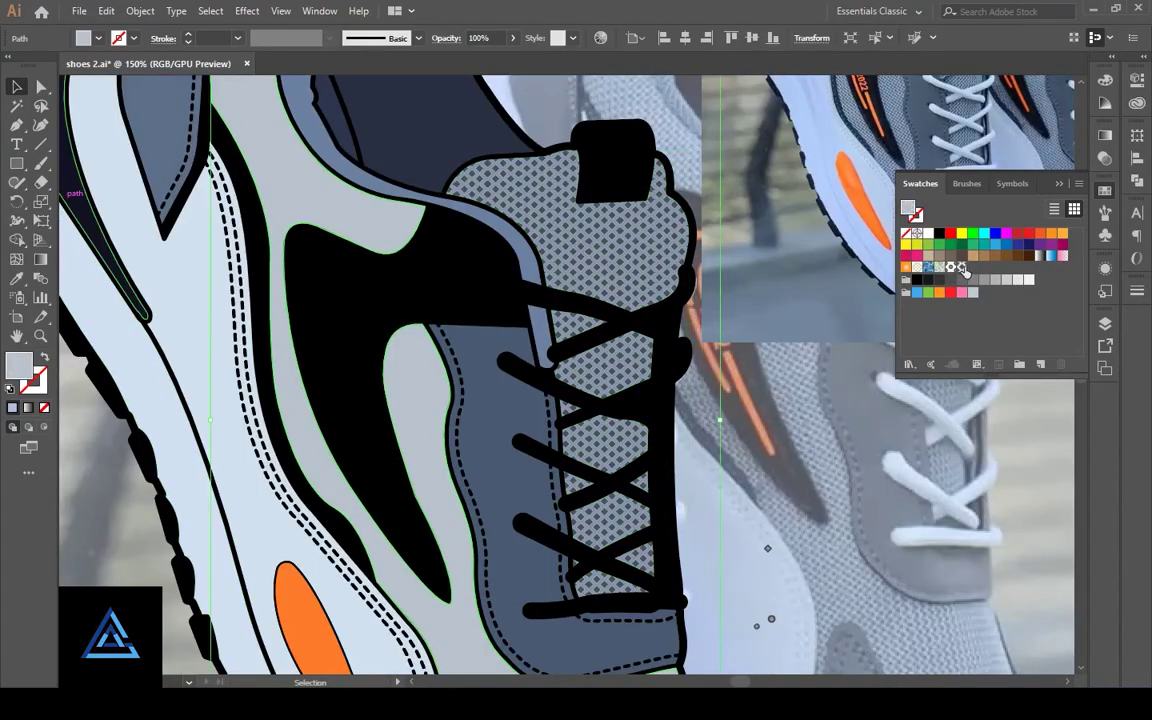
Step: Apply New Pattern 2 to the group between the laces
{"action": "key", "text": "ctrl+0"}
{"action": "key", "text": "ctrl+equal"}
{"action": "key", "text": "ctrl+equal"}
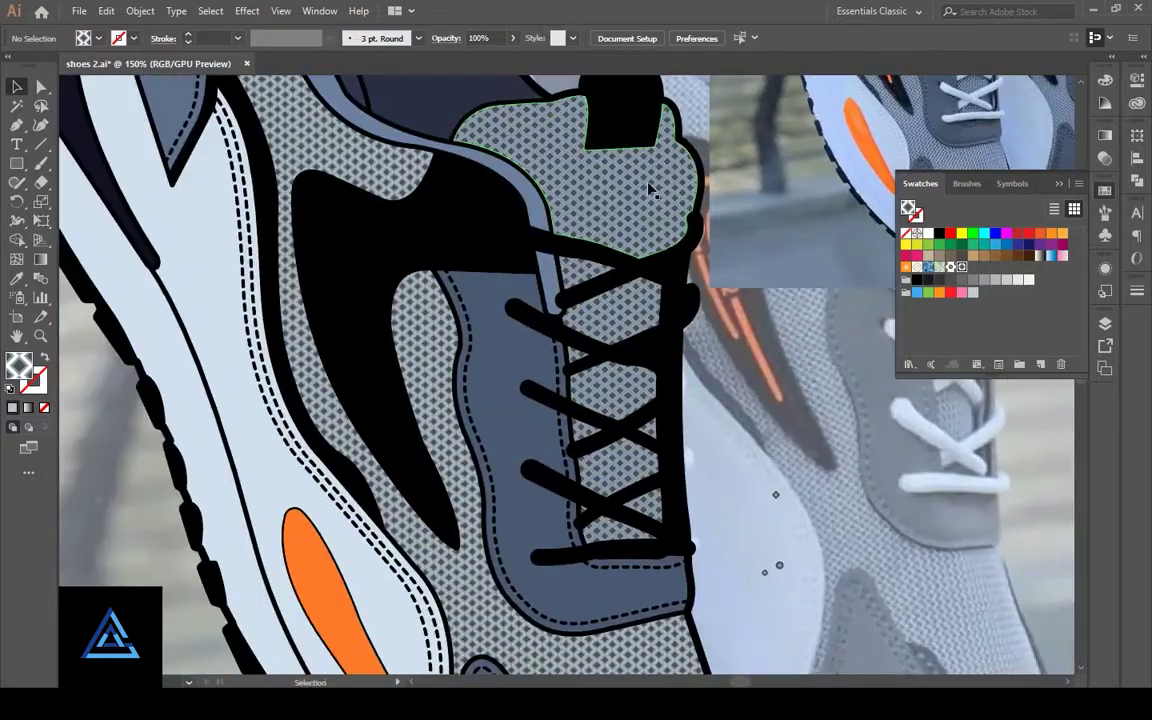
{"action": "left_click", "coordinate": [582, 163]}
{"action": "key", "text": "ctrl+equal"}
{"action": "left_click_drag", "start_coordinate": [947, 444], "coordinate": [832, 589]}
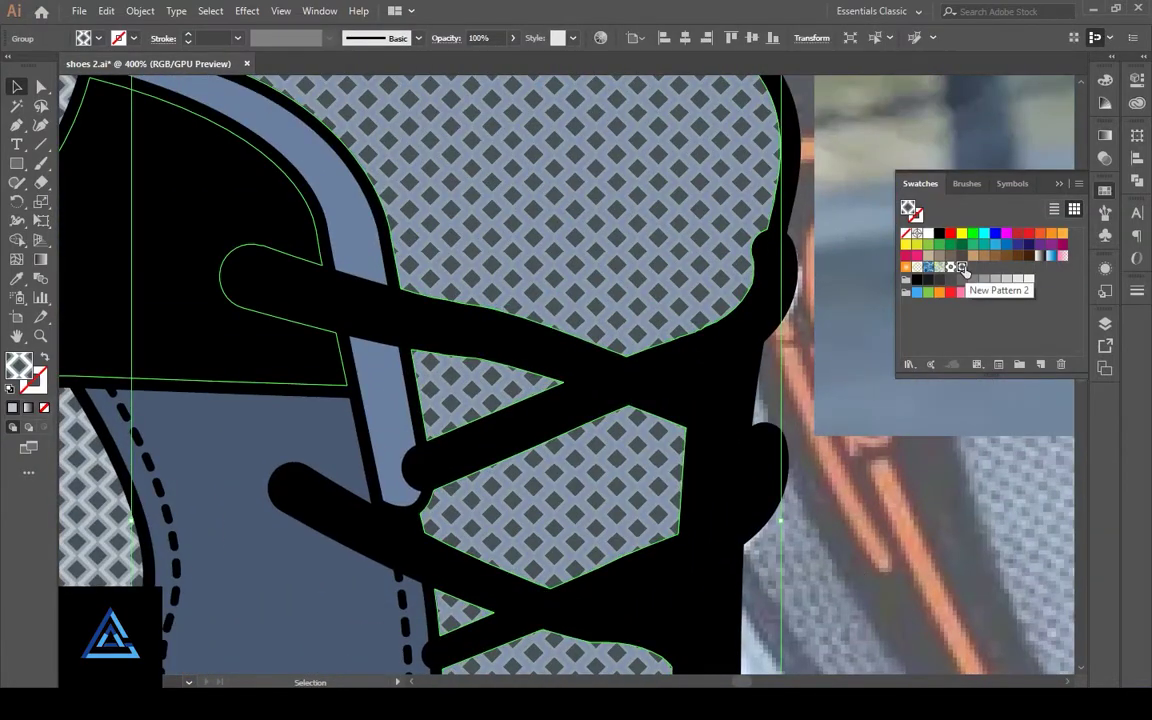
{"action": "left_click", "coordinate": [962, 266]}
Step: Fill the blue-grey collar strip with dark 394049
{"action": "key", "text": "ctrl+0"}
{"action": "key", "text": "ctrl+shift+a"}
{"action": "key", "text": "ctrl+equal"}
{"action": "key", "text": "ctrl+equal"}
{"action": "key", "text": "ctrl+equal"}
{"action": "key", "text": "ctrl+equal"}
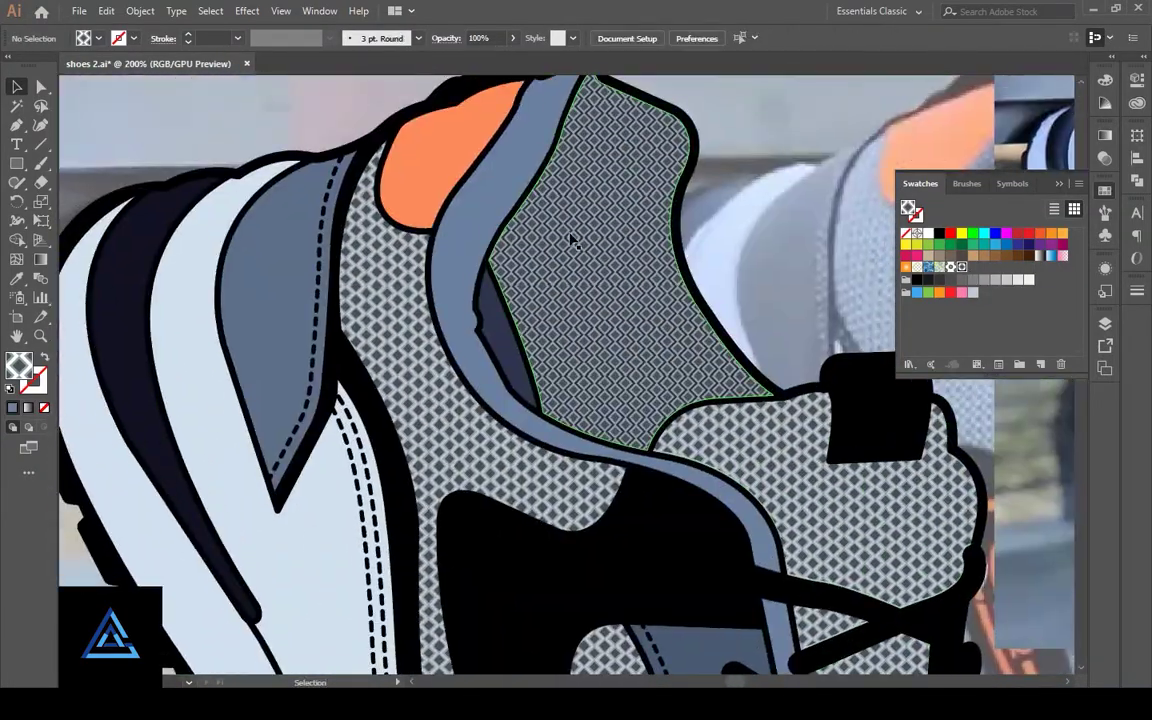
{"action": "left_click", "coordinate": [715, 617]}
{"action": "double_click", "coordinate": [18, 366]}
{"action": "left_click", "coordinate": [914, 230]}
{"action": "mouse_move", "coordinate": [843, 330]}
{"action": "left_mouse_down"}
{"action": "mouse_move", "coordinate": [563, 324]}
{"action": "mouse_move", "coordinate": [565, 344]}
{"action": "left_mouse_up"}
Step: Give the stripe a gradient fill with a grey stop
{"action": "left_click", "coordinate": [1104, 138]}
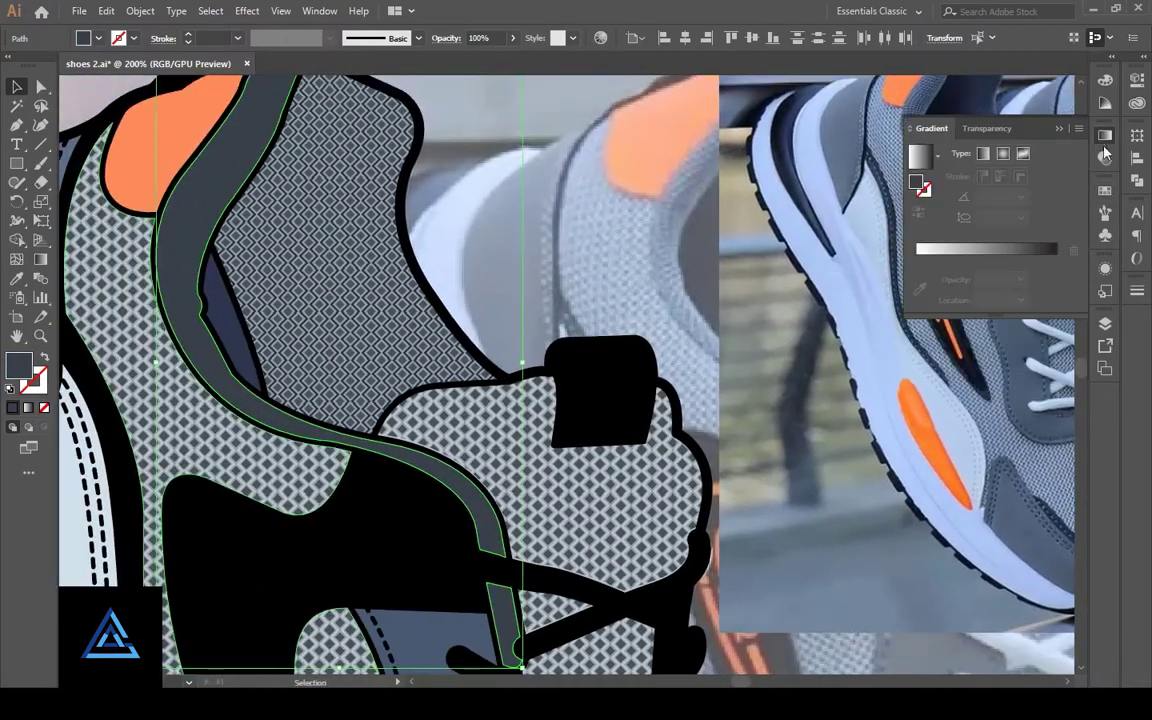
{"action": "left_click", "coordinate": [1050, 249]}
{"action": "double_click", "coordinate": [1056, 259]}
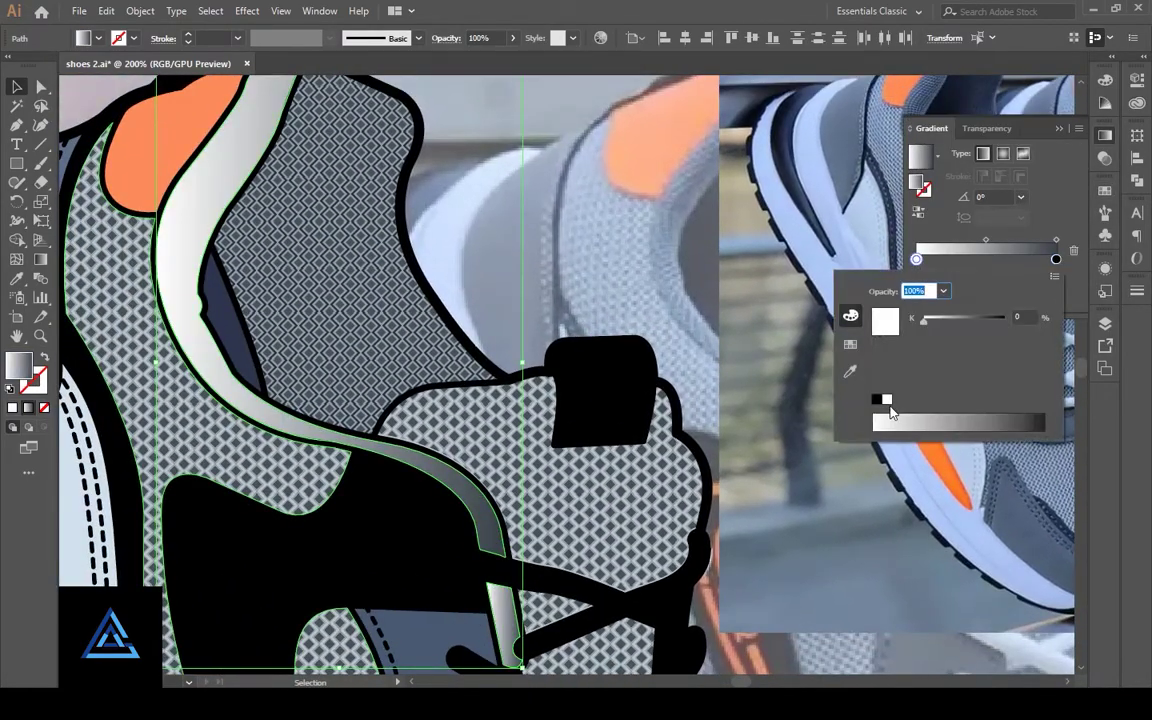
{"action": "left_click", "coordinate": [941, 418]}
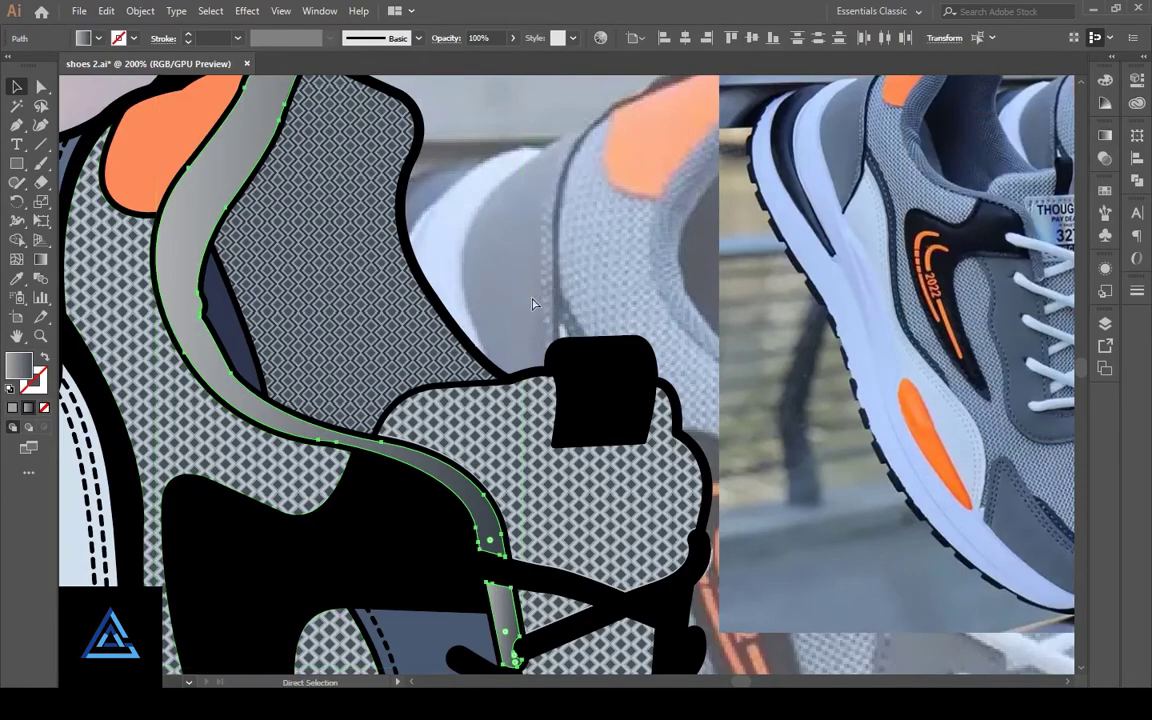
Step: Angle the stripe's gradient diagonally down the tongue with the Gradient tool
{"action": "key", "text": "g"}
{"action": "key", "text": "ctrl+minus"}
{"action": "left_click_drag", "start_coordinate": [472, 148], "coordinate": [695, 613]}
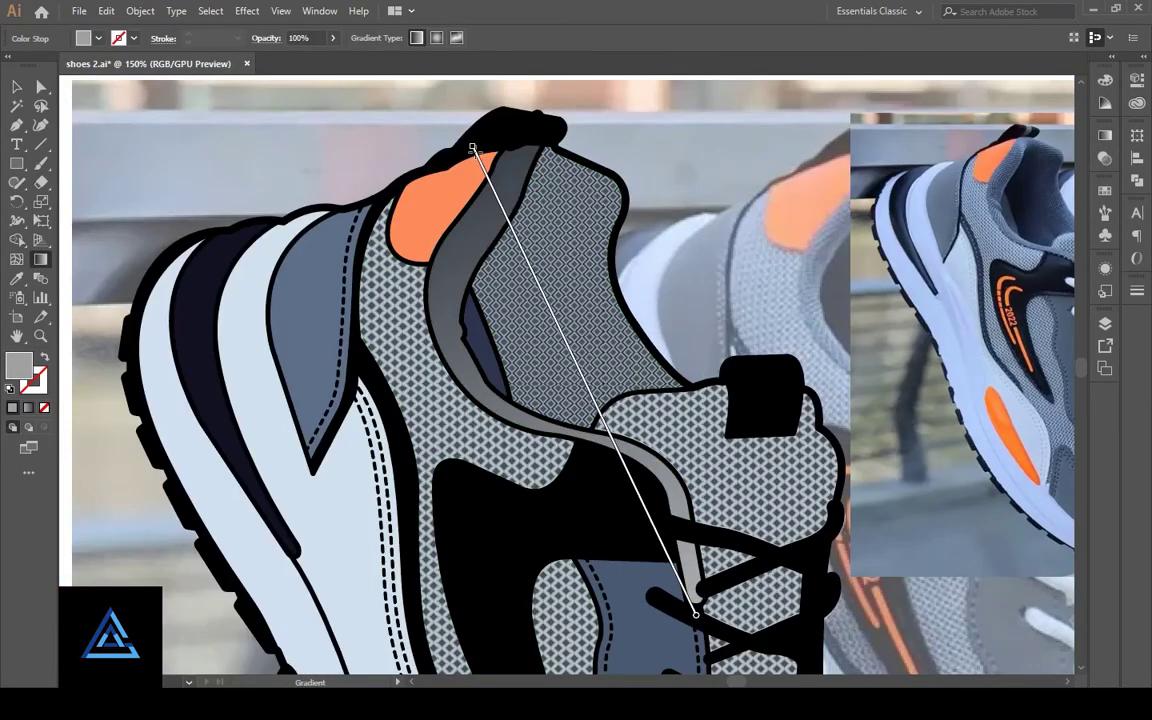
{"action": "scroll", "coordinate": [686, 490], "scroll_direction": "down", "scroll_amount": 1}
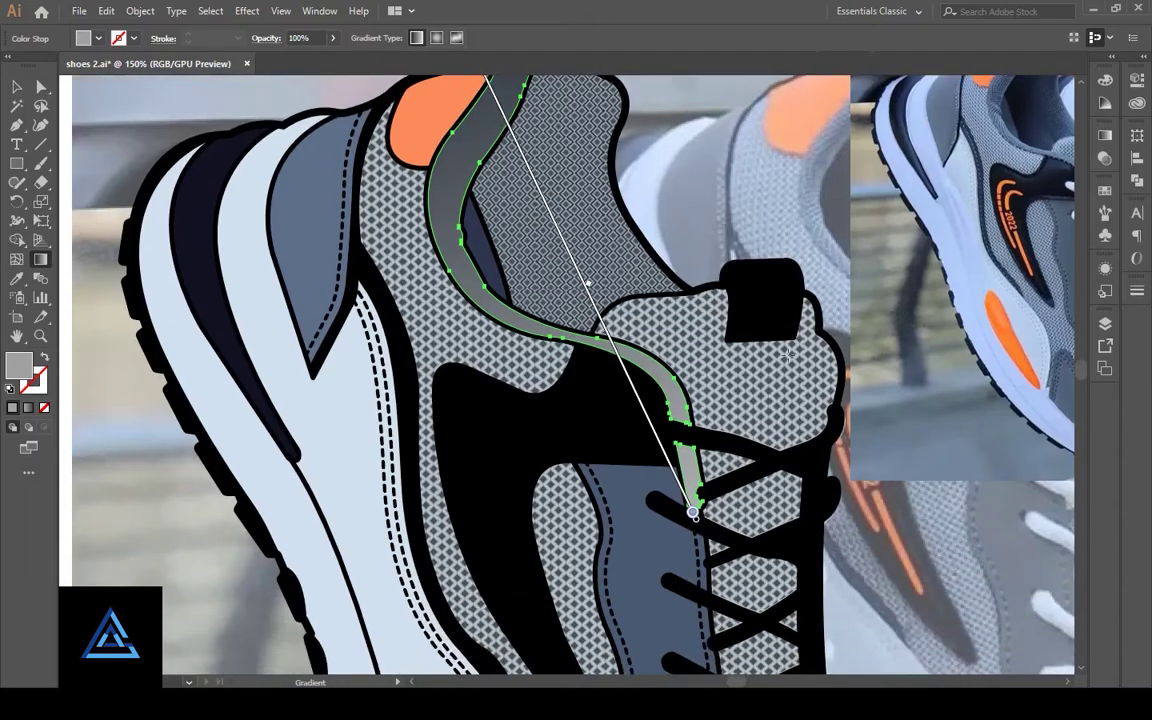
{"action": "key", "text": "v"}
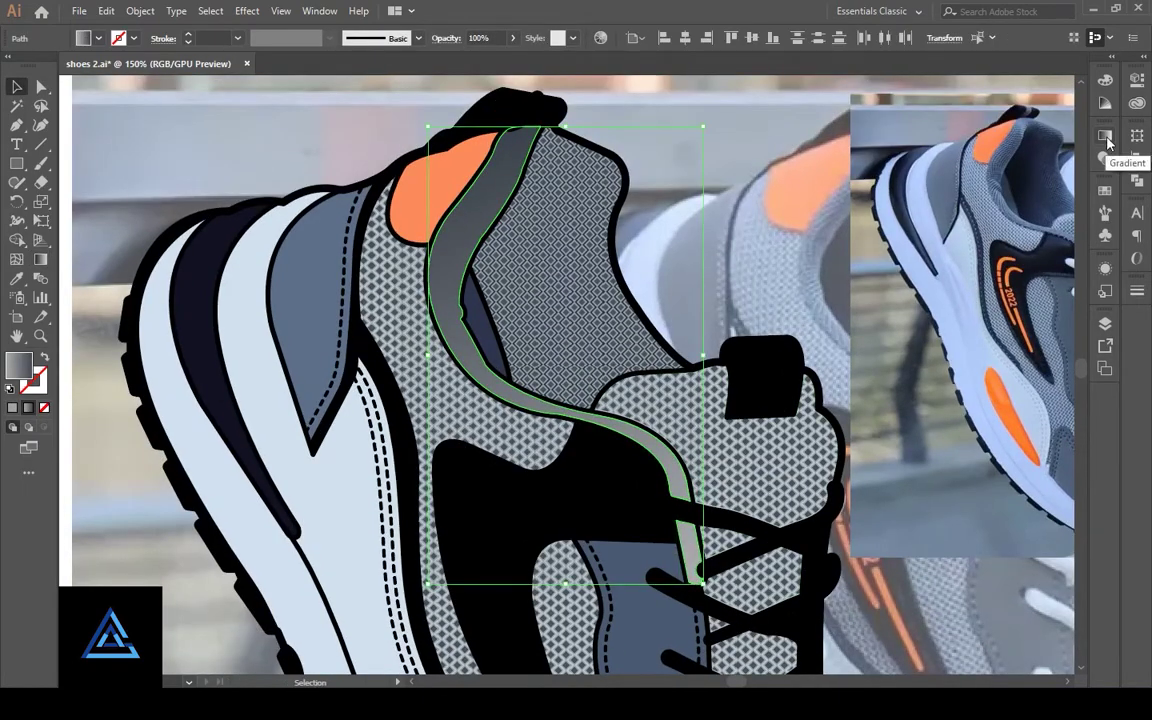
Step: Overlay New Pattern 2 on the stripe and set its blend mode to Hard Light
{"action": "left_click", "coordinate": [1104, 158]}
{"action": "left_click", "coordinate": [962, 268]}
{"action": "left_click", "coordinate": [1105, 160]}
{"action": "left_click", "coordinate": [940, 153]}
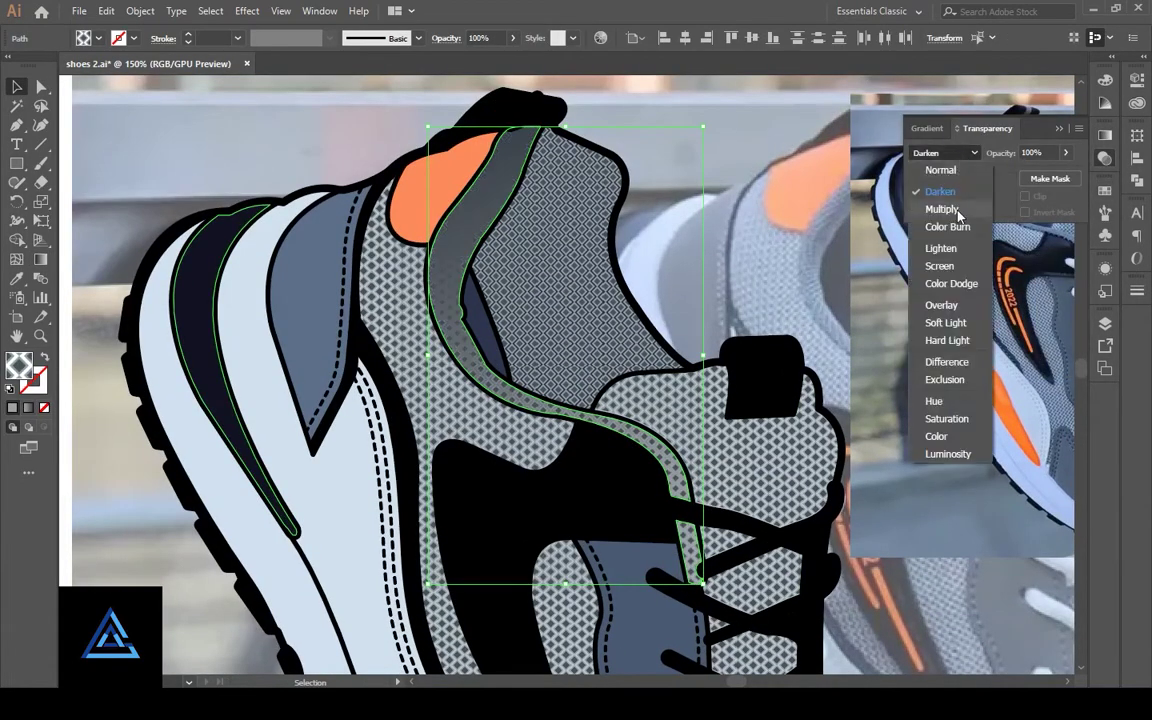
{"action": "left_click", "coordinate": [905, 222]}
{"action": "left_click", "coordinate": [958, 158]}
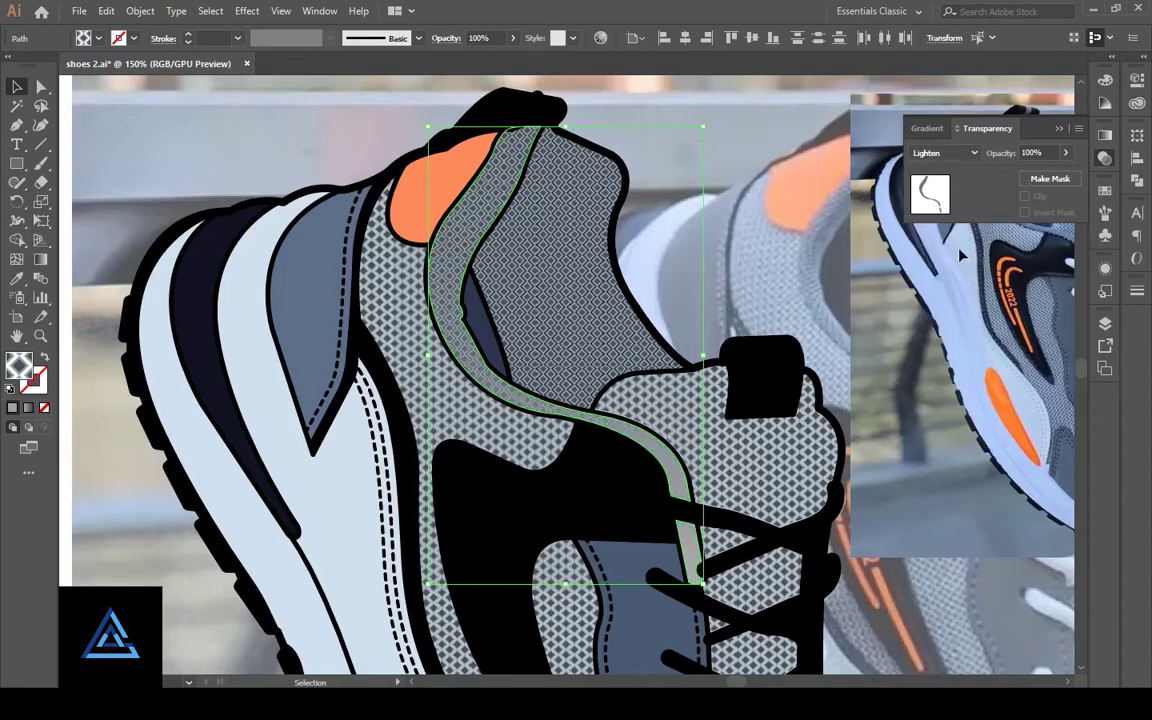
{"action": "left_click", "coordinate": [953, 313]}
{"action": "key", "text": "Down"}
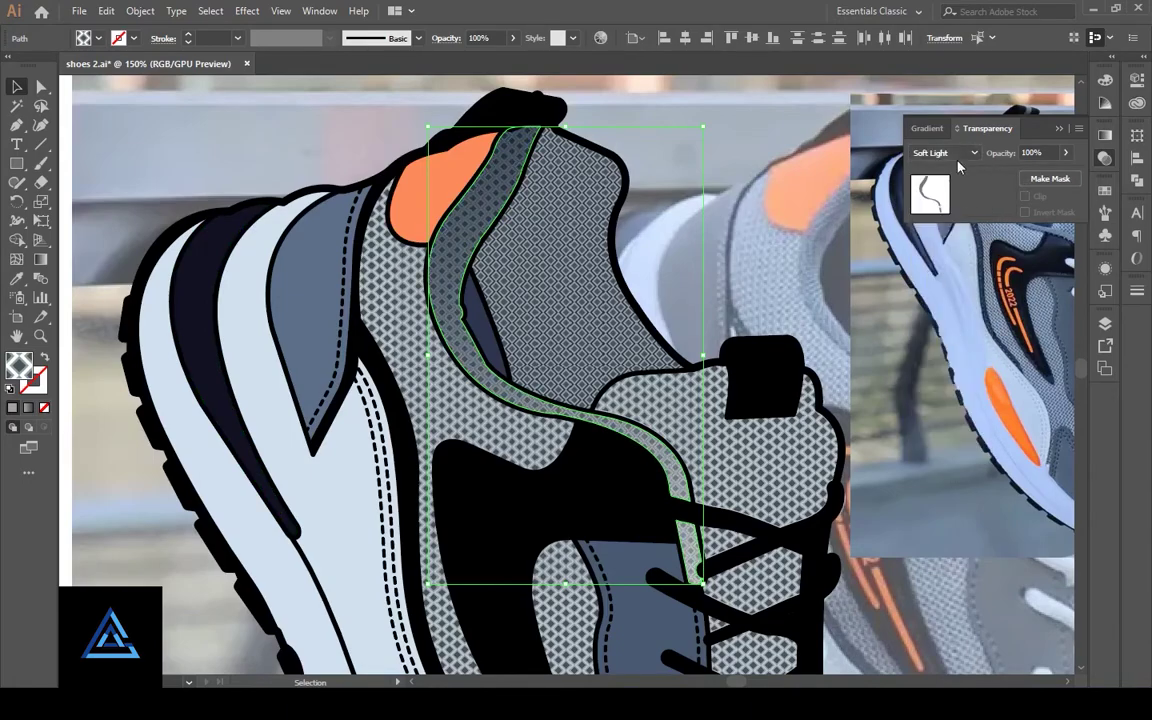
{"action": "key", "text": "Down"}
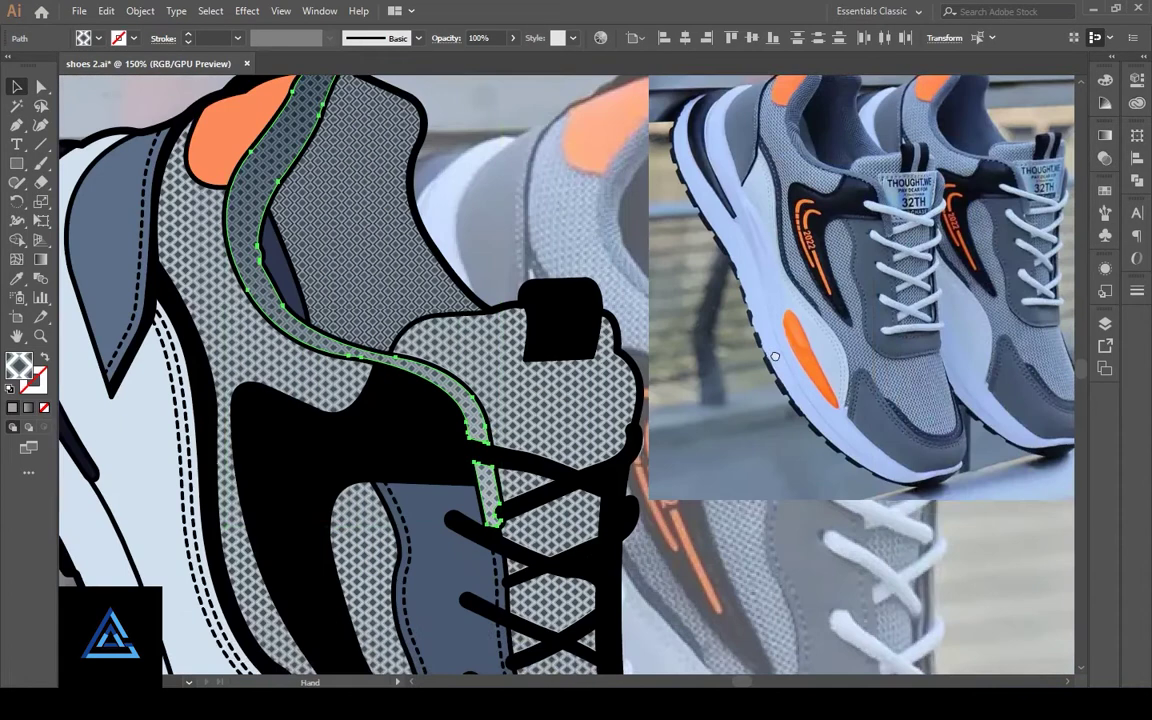
Step: Expand the artwork around the laces with Object > Expand
{"action": "left_click", "coordinate": [668, 387]}
{"action": "left_click", "coordinate": [137, 11]}
{"action": "left_click", "coordinate": [167, 181]}
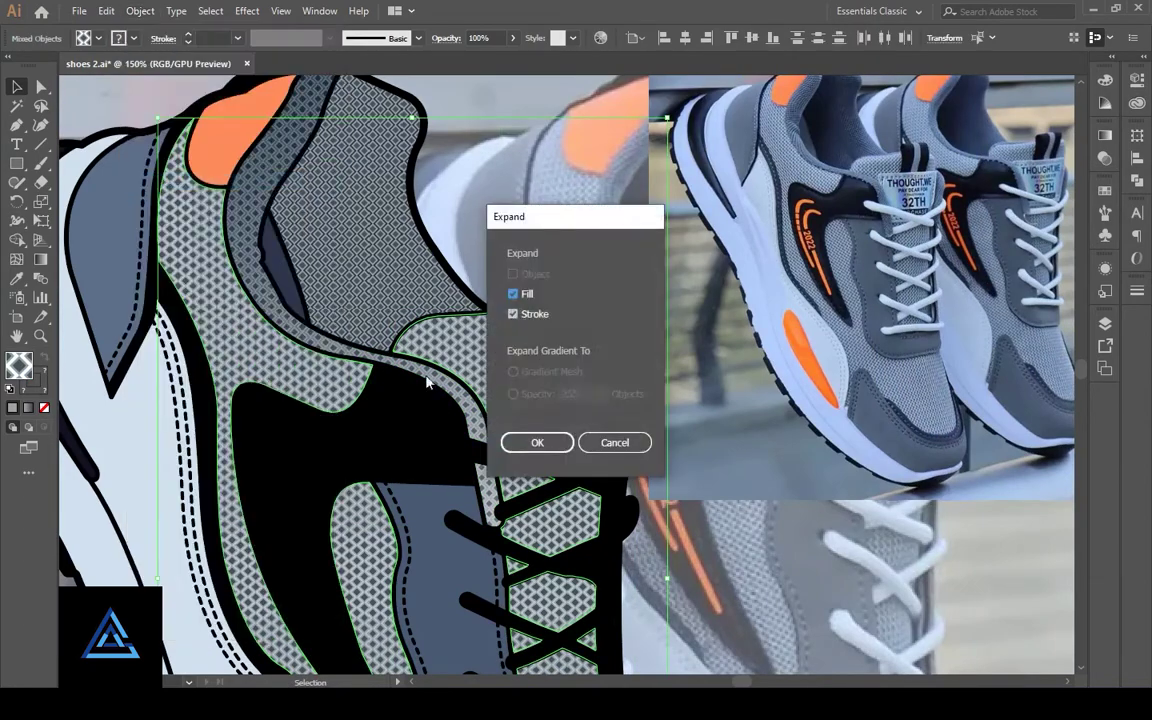
{"action": "left_click", "coordinate": [535, 442]}
{"action": "left_click", "coordinate": [604, 424]}
{"action": "double_click", "coordinate": [541, 383]}
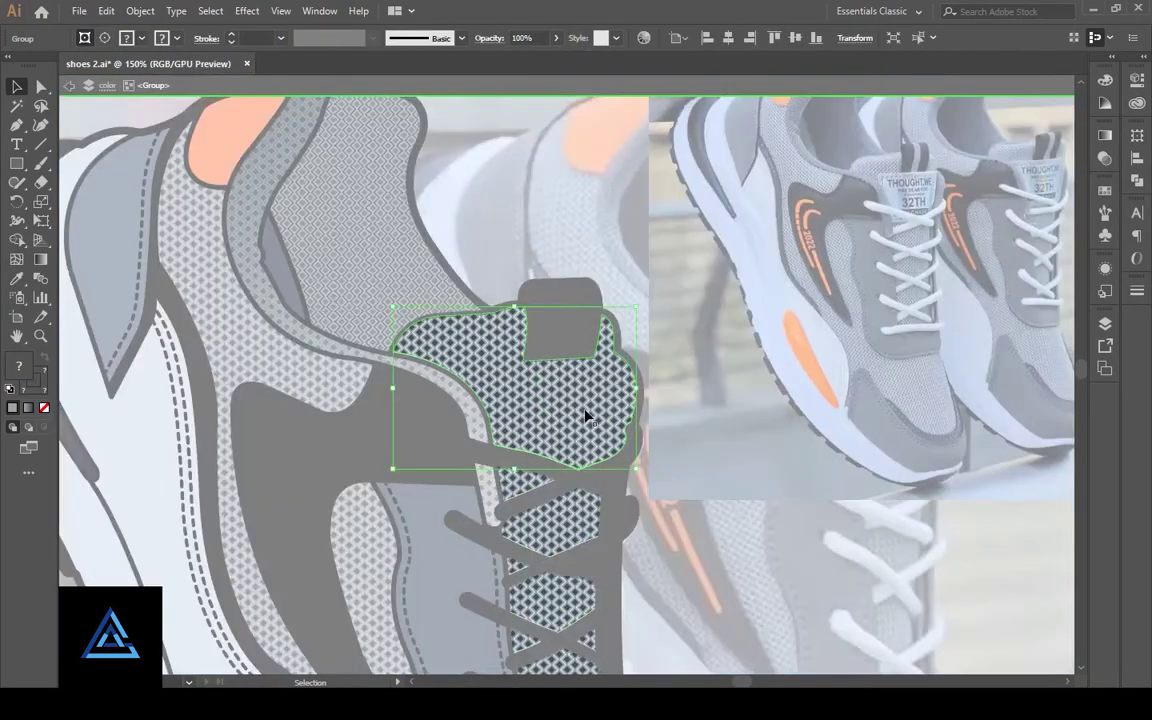
{"action": "double_click", "coordinate": [712, 424]}
Step: Edit New Pattern 2 and thin the diamond strokes to 0.25 pt
{"action": "left_click", "coordinate": [305, 332]}
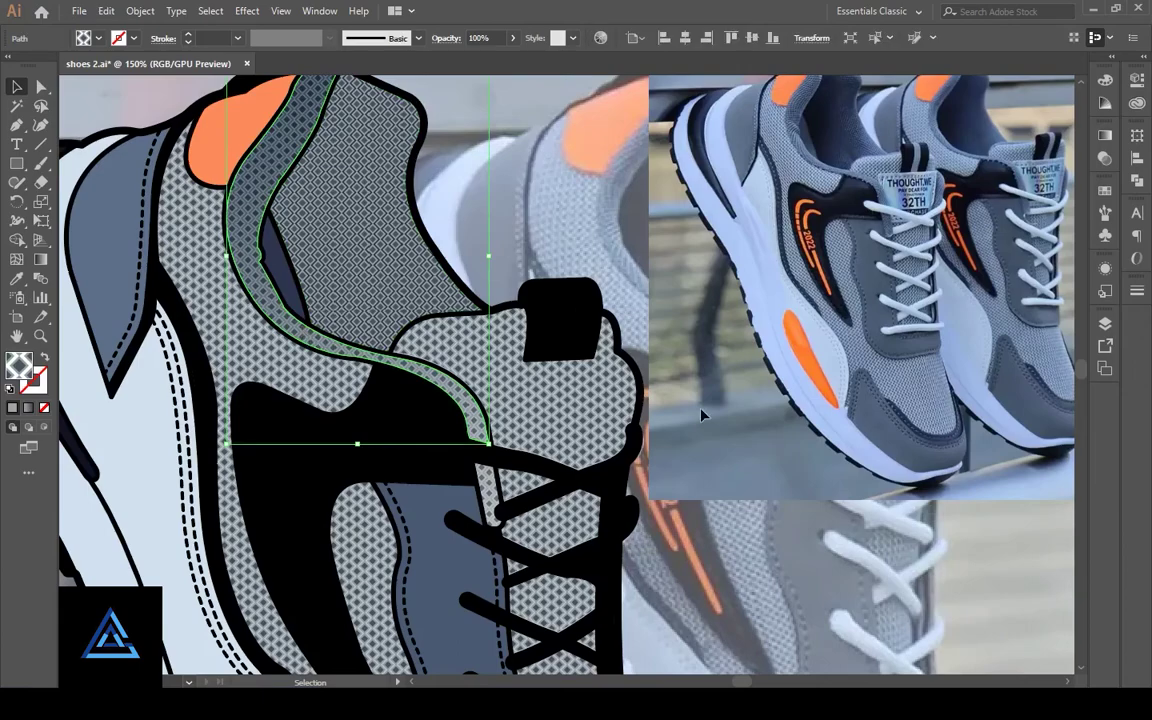
{"action": "left_click", "coordinate": [1105, 190]}
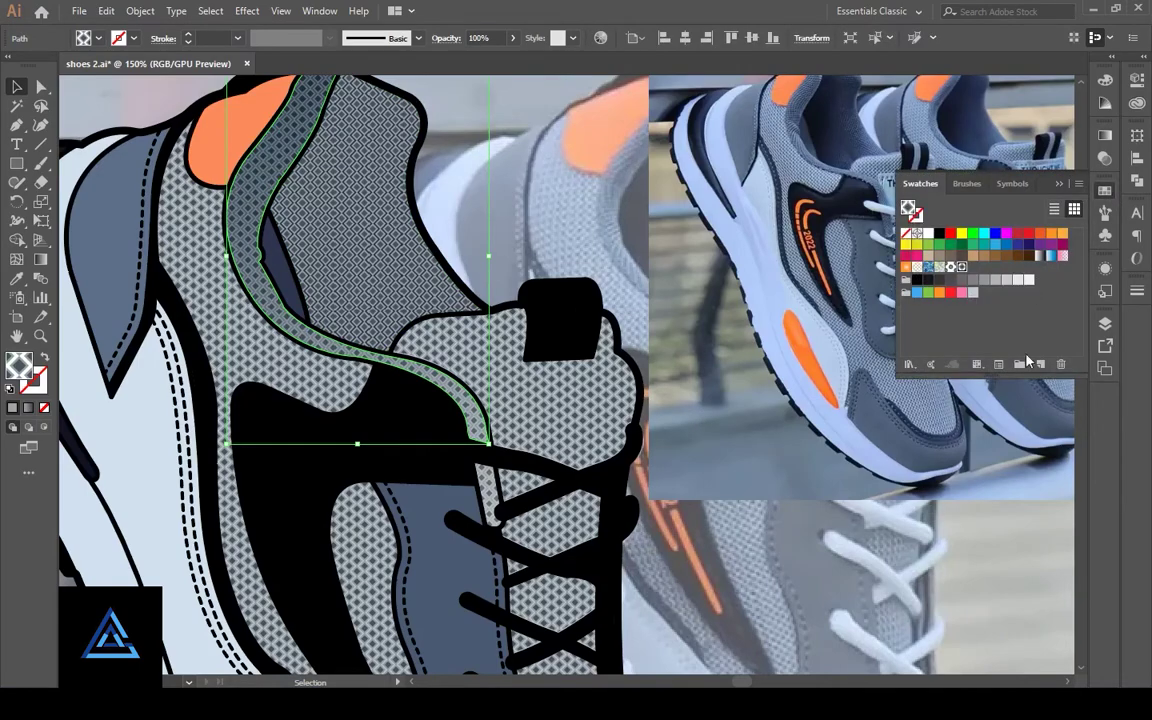
{"action": "double_click", "coordinate": [961, 267]}
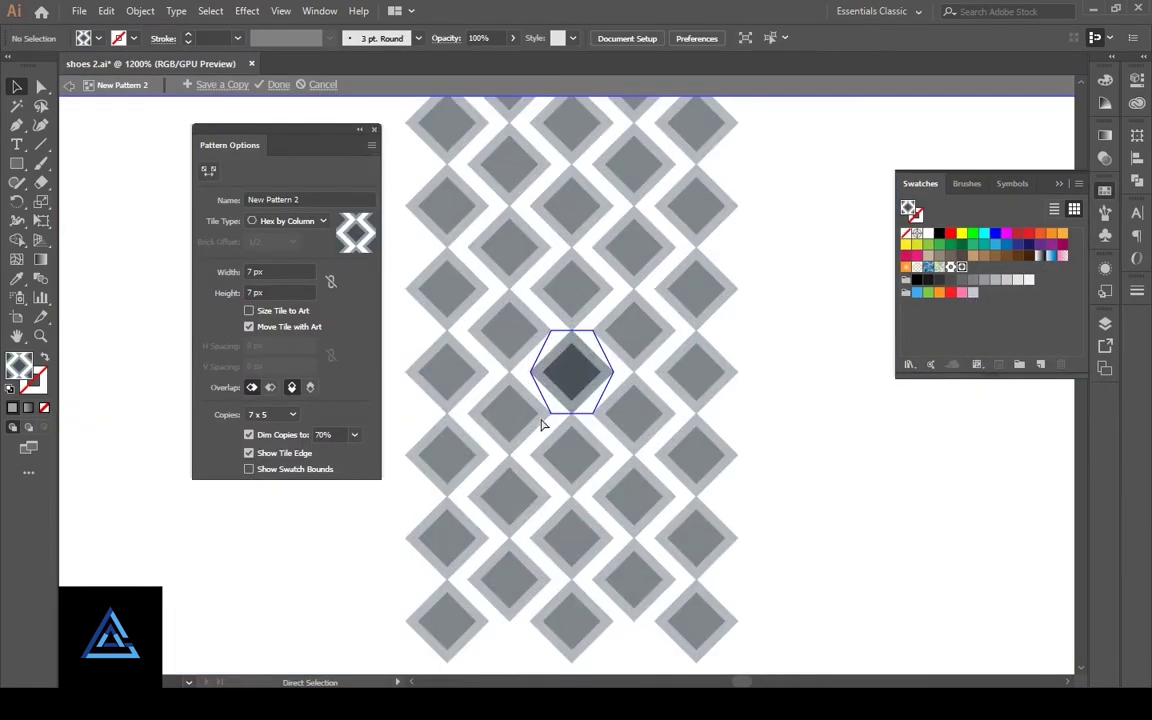
{"action": "left_click", "coordinate": [188, 43]}
{"action": "left_click", "coordinate": [188, 43]}
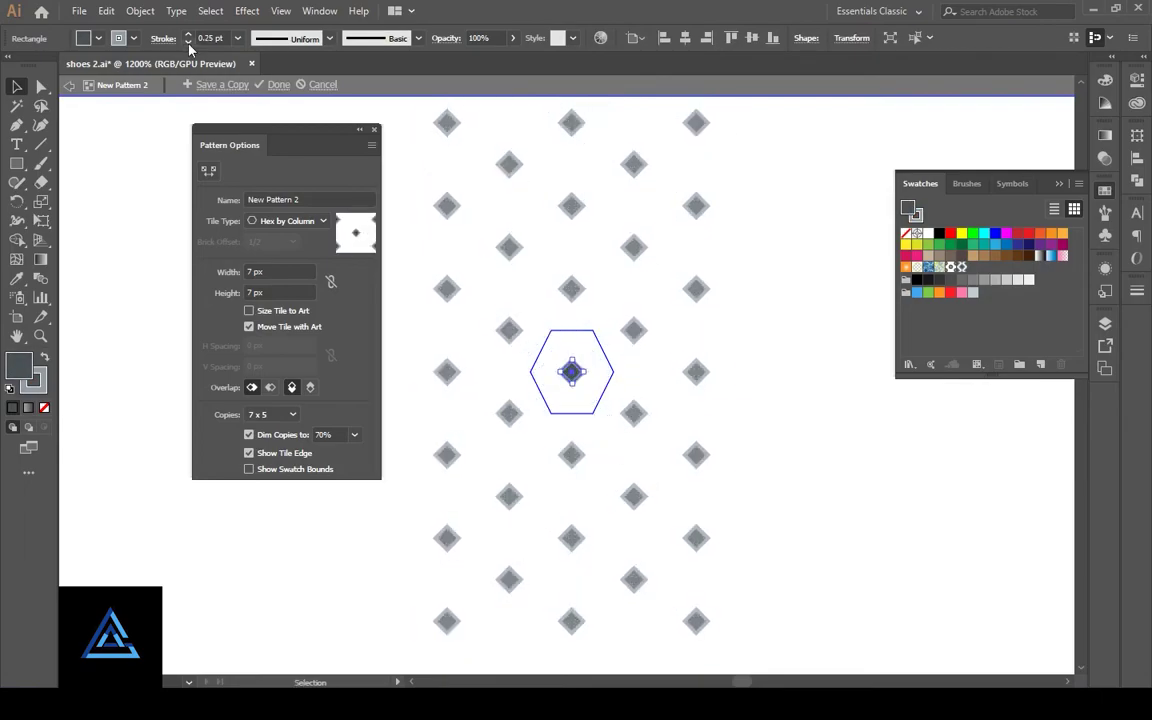
Step: Set the tile to 2 px wide by 4 px high and exit pattern editing
{"action": "double_click", "coordinate": [280, 272]}
{"action": "type", "text": "2"}
{"action": "key", "text": "Return"}
{"action": "key", "text": "Tab"}
{"action": "type", "text": "4"}
{"action": "key", "text": "Return"}
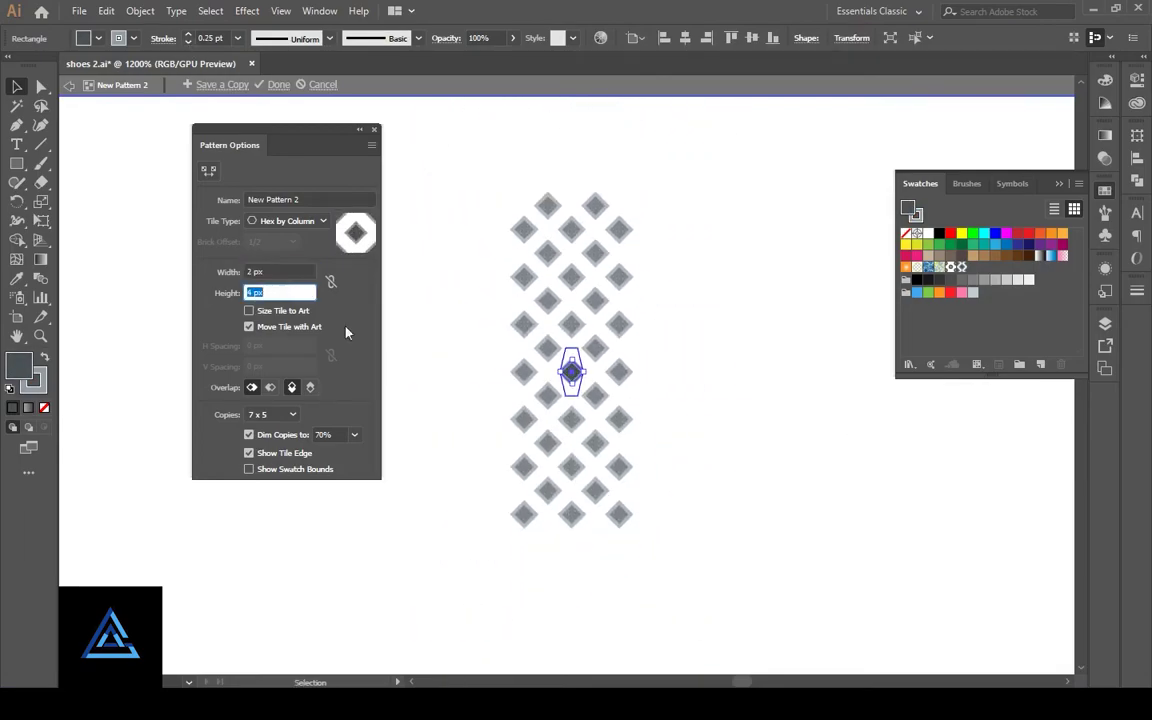
{"action": "key", "text": "Escape"}
{"action": "scroll", "coordinate": [766, 458], "scroll_direction": "down", "scroll_amount": 3}
{"action": "scroll", "coordinate": [766, 458], "scroll_direction": "down", "scroll_amount": 2}
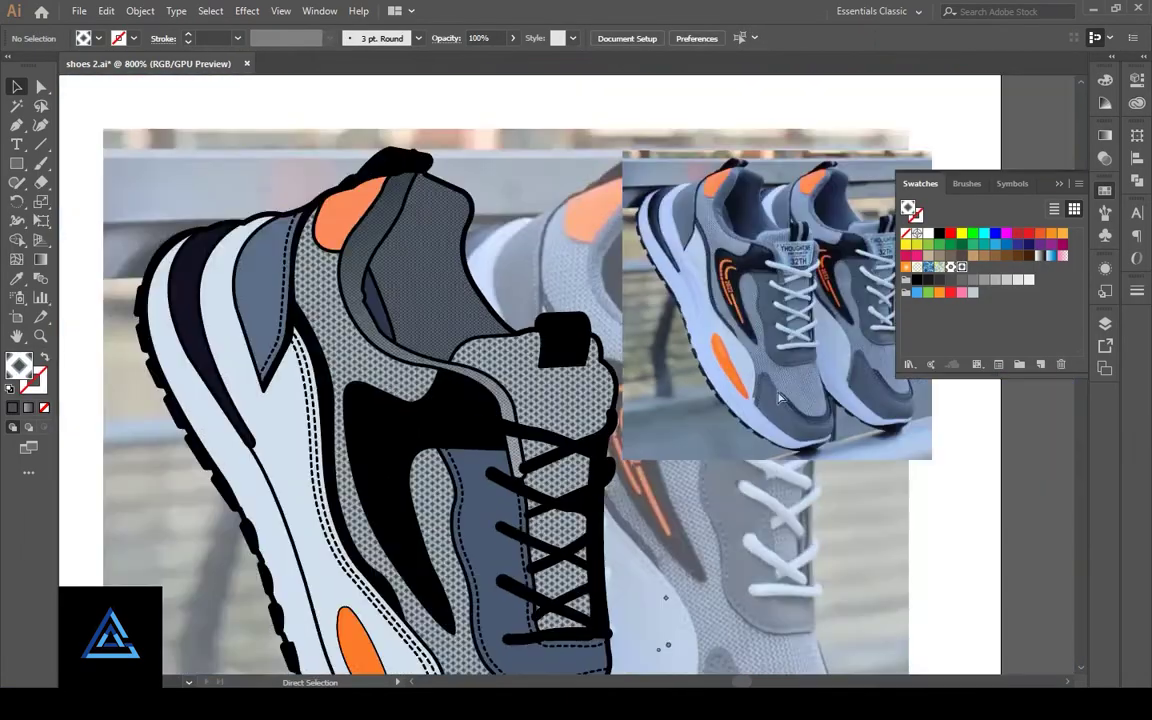
{"action": "scroll", "coordinate": [722, 484], "scroll_direction": "down", "scroll_amount": 2}
{"action": "scroll", "coordinate": [722, 484], "scroll_direction": "down", "scroll_amount": 1}
{"action": "scroll", "coordinate": [697, 420], "scroll_direction": "up", "scroll_amount": 1}
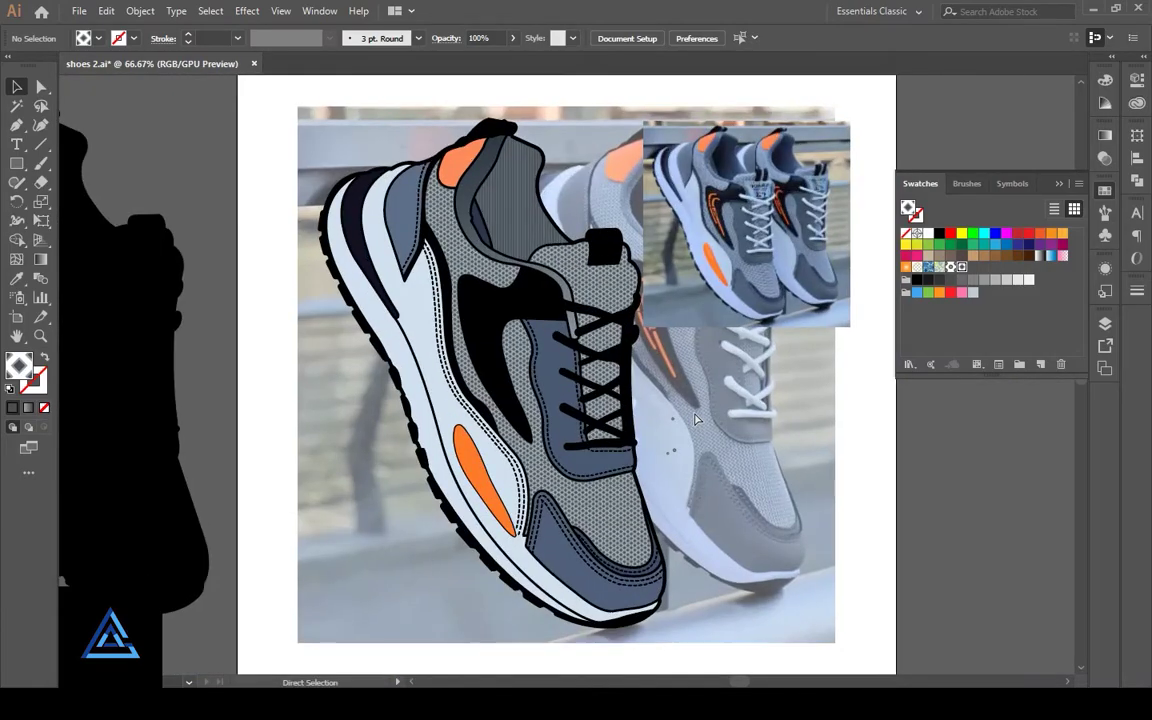
{"action": "scroll", "coordinate": [522, 260], "scroll_direction": "up", "scroll_amount": 3}
{"action": "scroll", "coordinate": [600, 300], "scroll_direction": "right", "scroll_amount": 2}
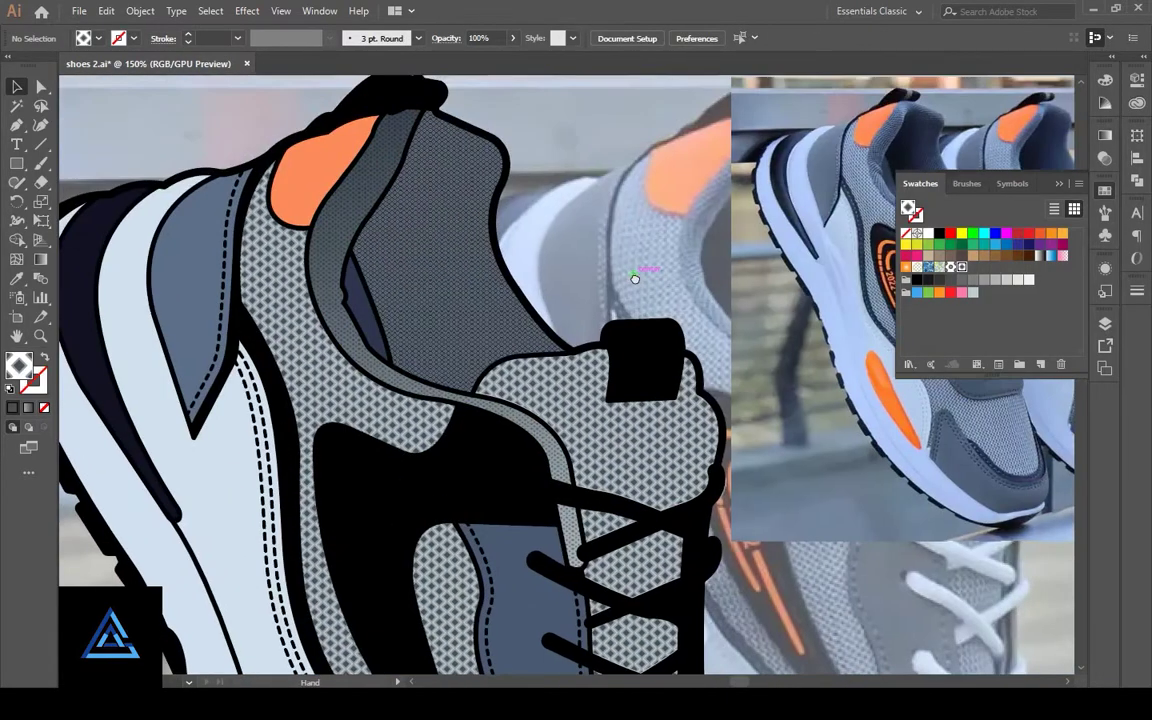
{"action": "scroll", "coordinate": [736, 390], "scroll_direction": "down", "scroll_amount": 4}
{"action": "scroll", "coordinate": [700, 450], "scroll_direction": "up", "scroll_amount": 1}
{"action": "scroll", "coordinate": [650, 460], "scroll_direction": "up", "scroll_amount": 2}
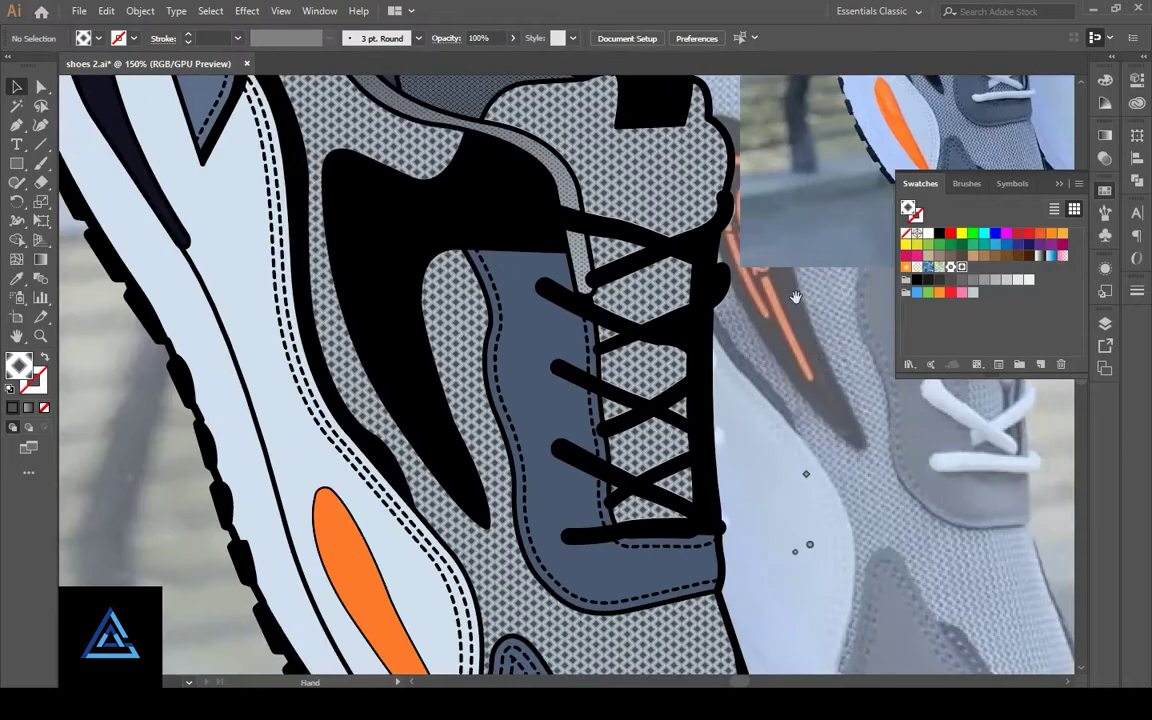
{"action": "scroll", "coordinate": [615, 482], "scroll_direction": "up", "scroll_amount": 1}
Step: Fill the inner collar with a gradient of near-black and dark swatch stops
{"action": "left_click", "coordinate": [465, 329]}
{"action": "key", "text": "ctrl+F9"}
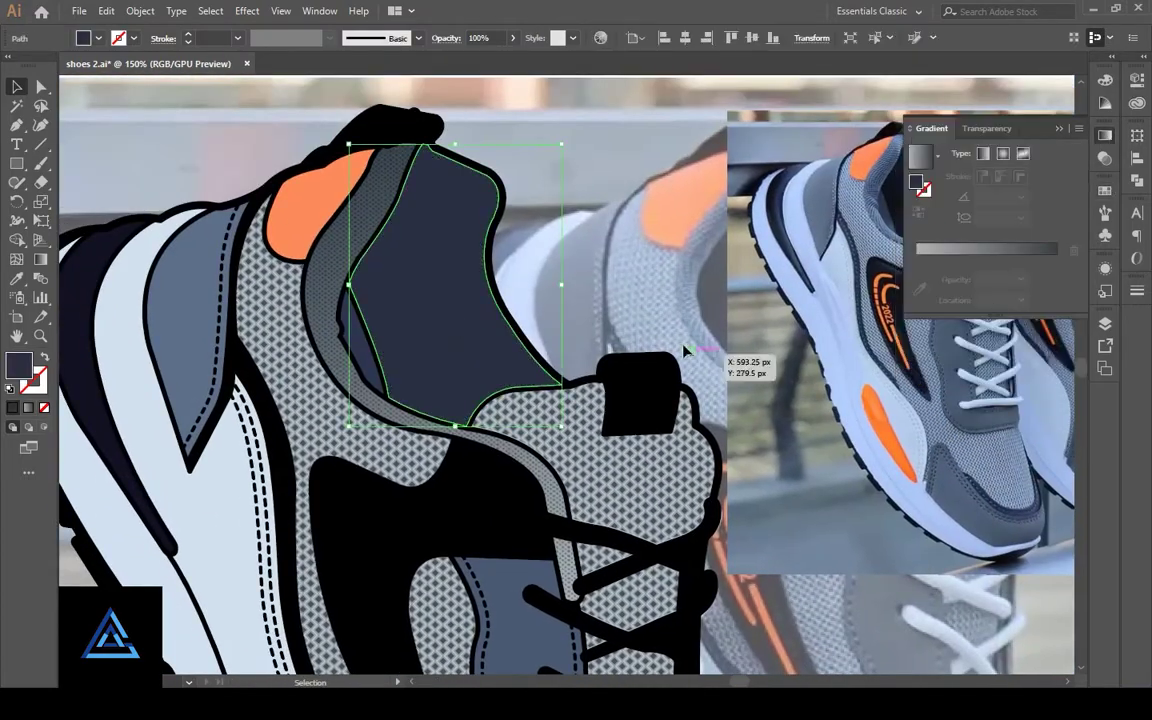
{"action": "left_click", "coordinate": [917, 280]}
{"action": "double_click", "coordinate": [917, 280]}
{"action": "left_click", "coordinate": [1050, 438]}
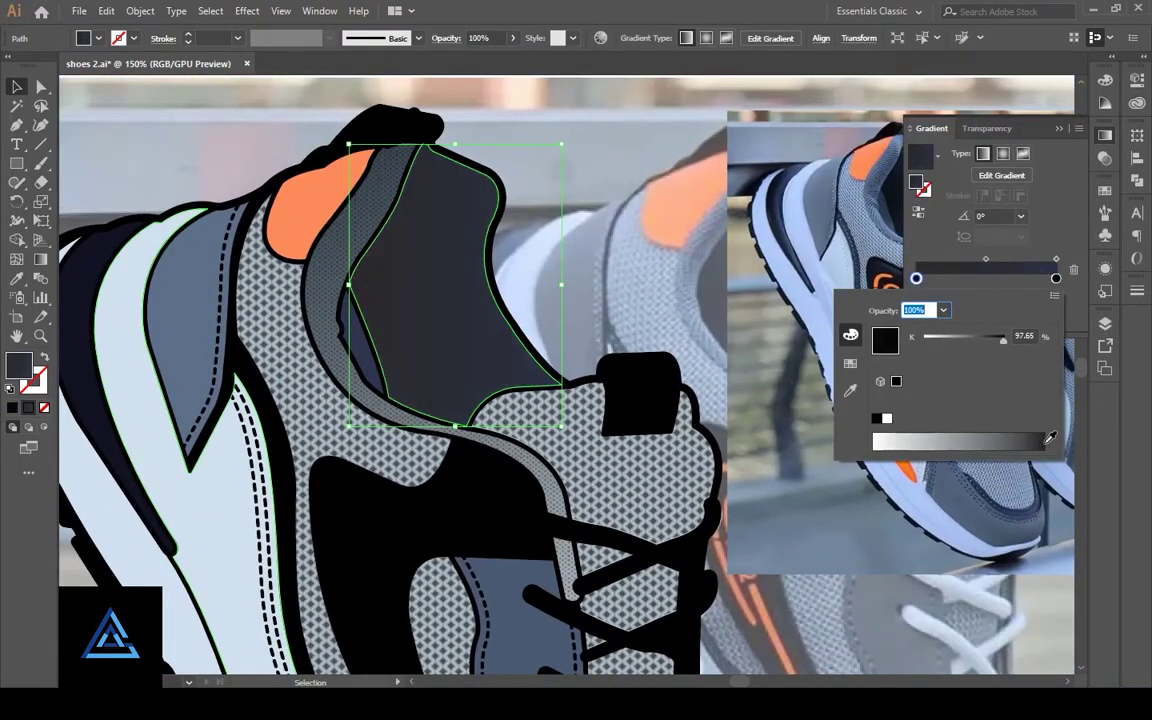
{"action": "left_click", "coordinate": [850, 363]}
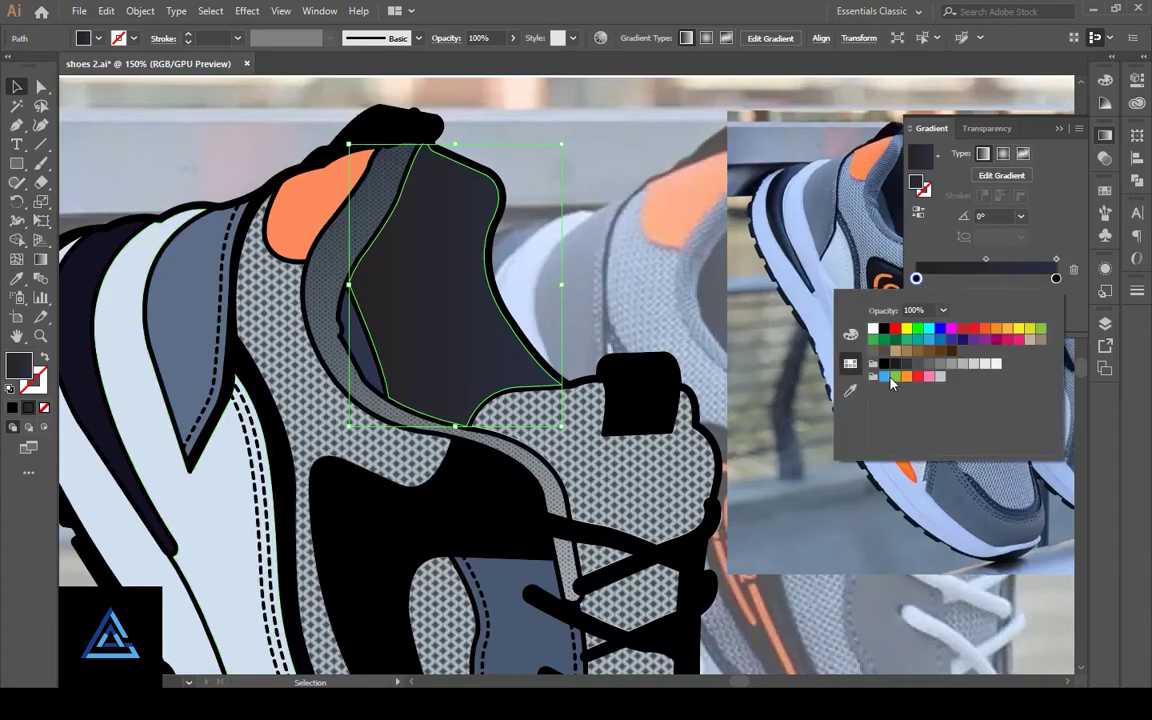
{"action": "left_click", "coordinate": [862, 362]}
Step: Angle the collar gradient from lower right toward the upper-left heel
{"action": "key", "text": "g"}
{"action": "left_click_drag", "start_coordinate": [545, 372], "coordinate": [362, 265]}
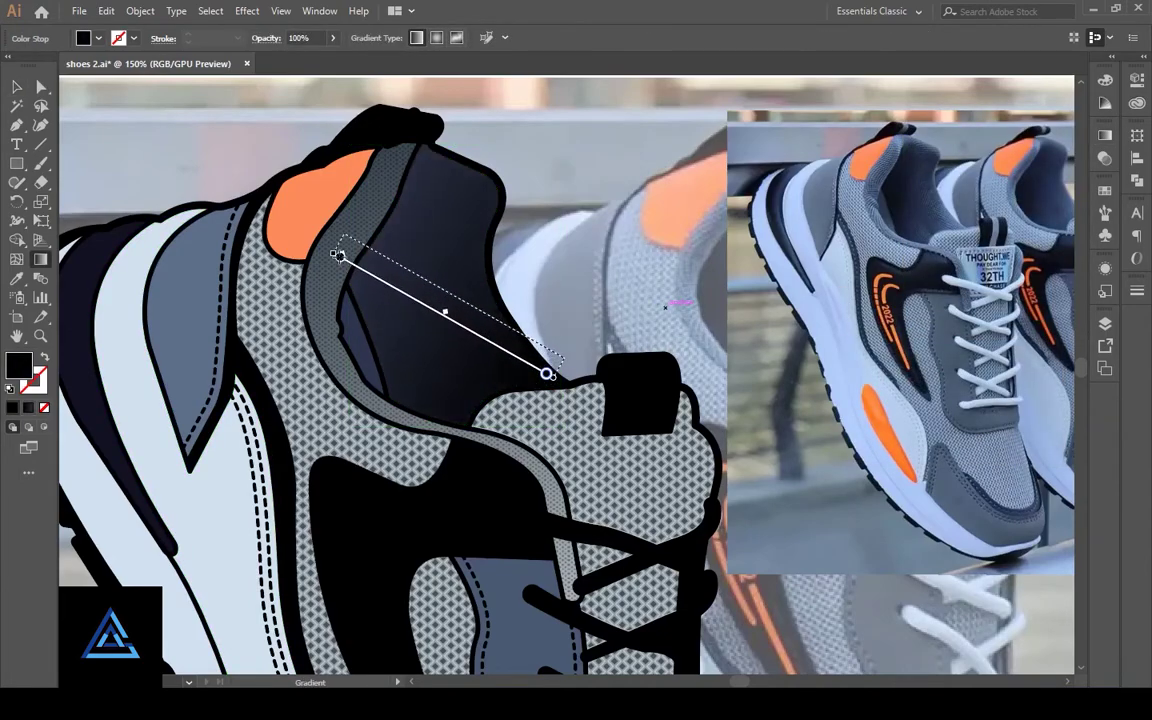
{"action": "left_click", "coordinate": [1104, 139]}
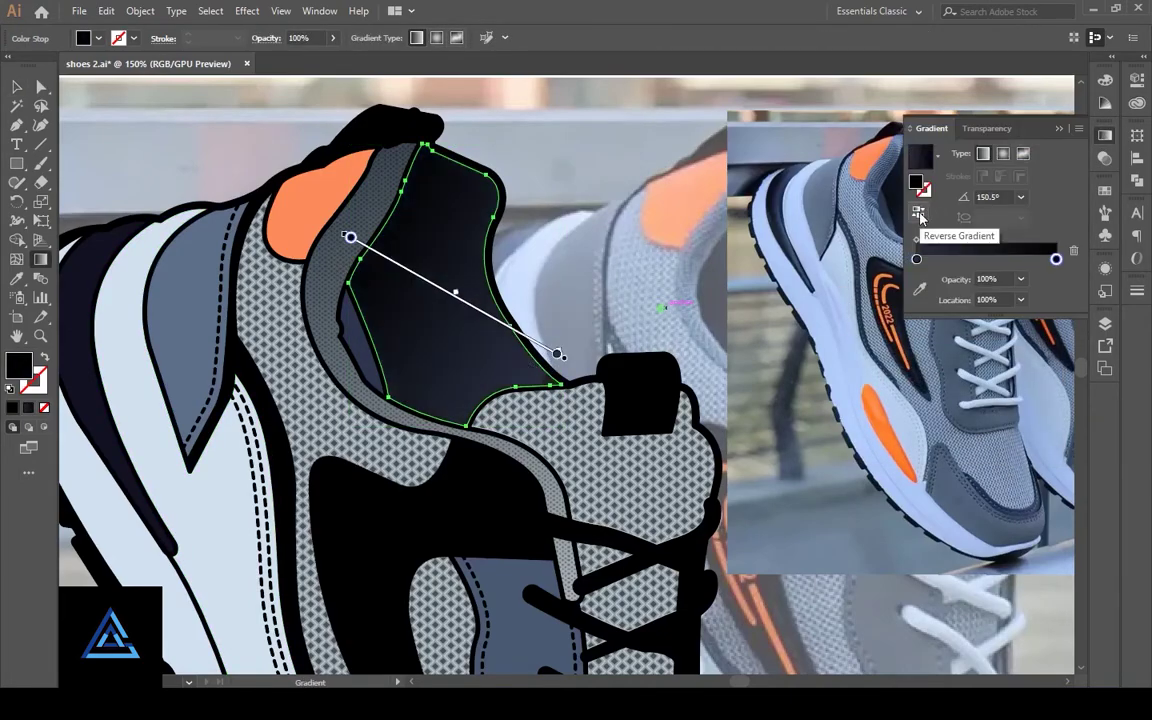
{"action": "left_click", "coordinate": [1059, 128]}
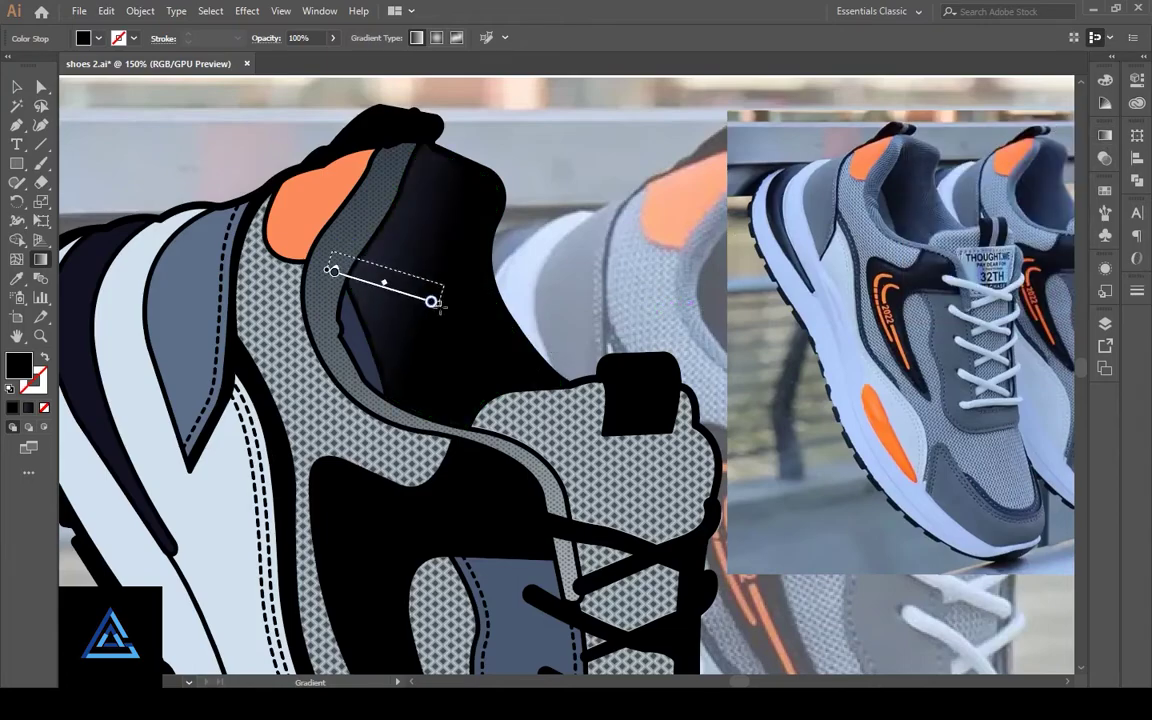
{"action": "mouse_move", "coordinate": [577, 382]}
{"action": "left_mouse_down"}
{"action": "mouse_move", "coordinate": [335, 290]}
{"action": "mouse_move", "coordinate": [340, 254]}
{"action": "left_mouse_up"}
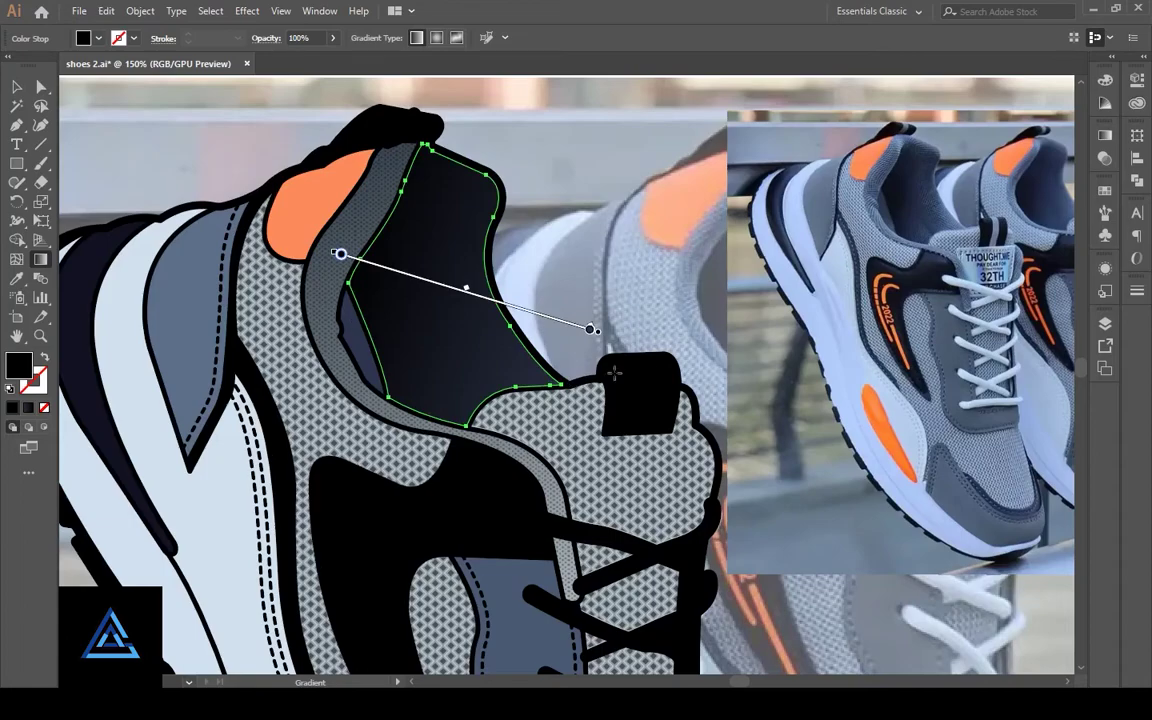
{"action": "key", "text": "v"}
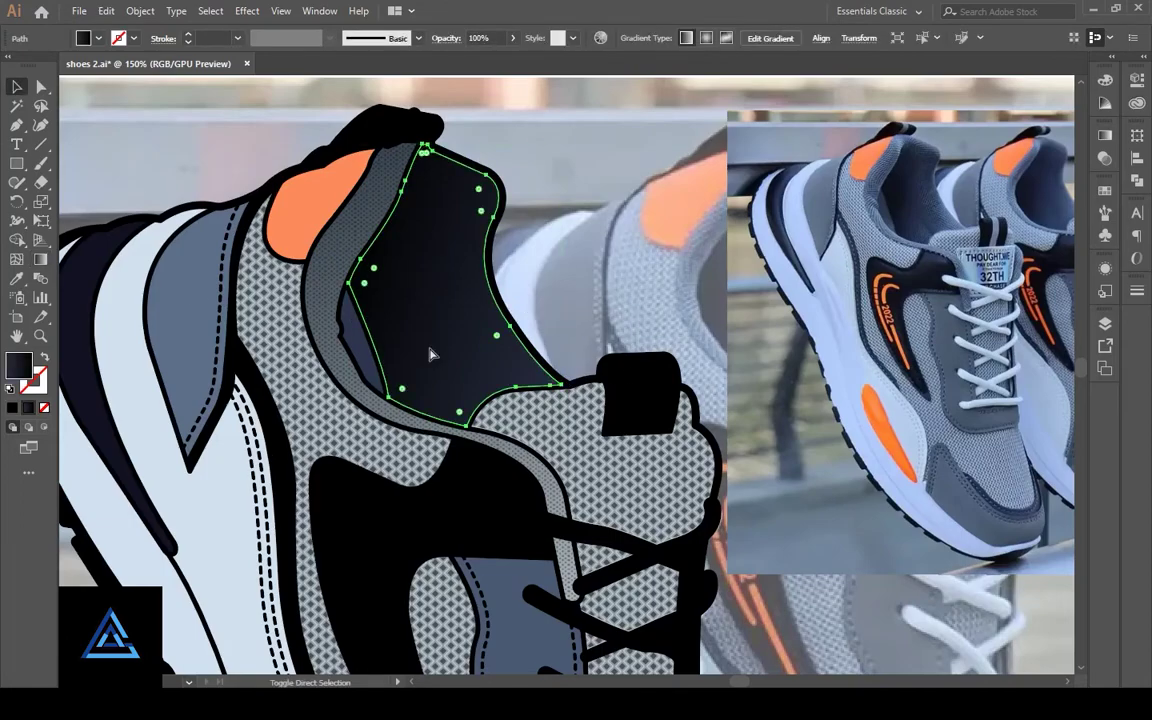
Step: Overlay the halftone pattern on the collar with Hard Light blending
{"action": "left_click", "coordinate": [1104, 192]}
{"action": "left_click", "coordinate": [865, 244]}
{"action": "left_click", "coordinate": [1104, 158]}
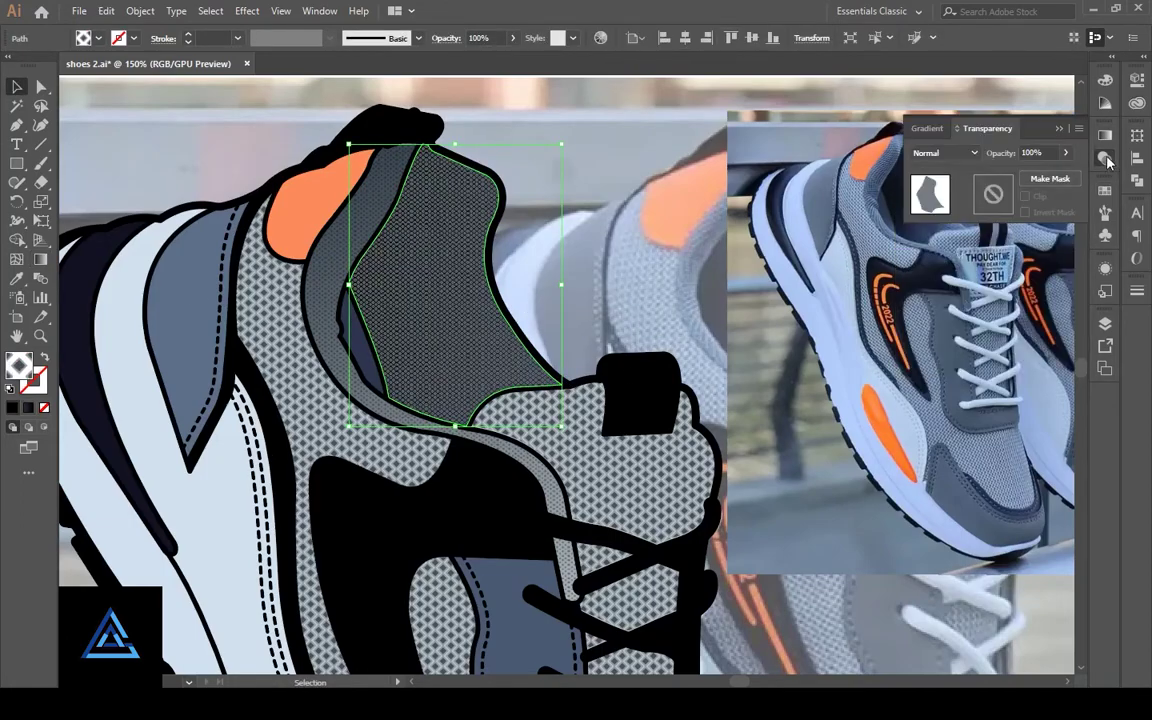
{"action": "left_click", "coordinate": [945, 152]}
{"action": "left_click", "coordinate": [941, 305]}
{"action": "left_click", "coordinate": [961, 153]}
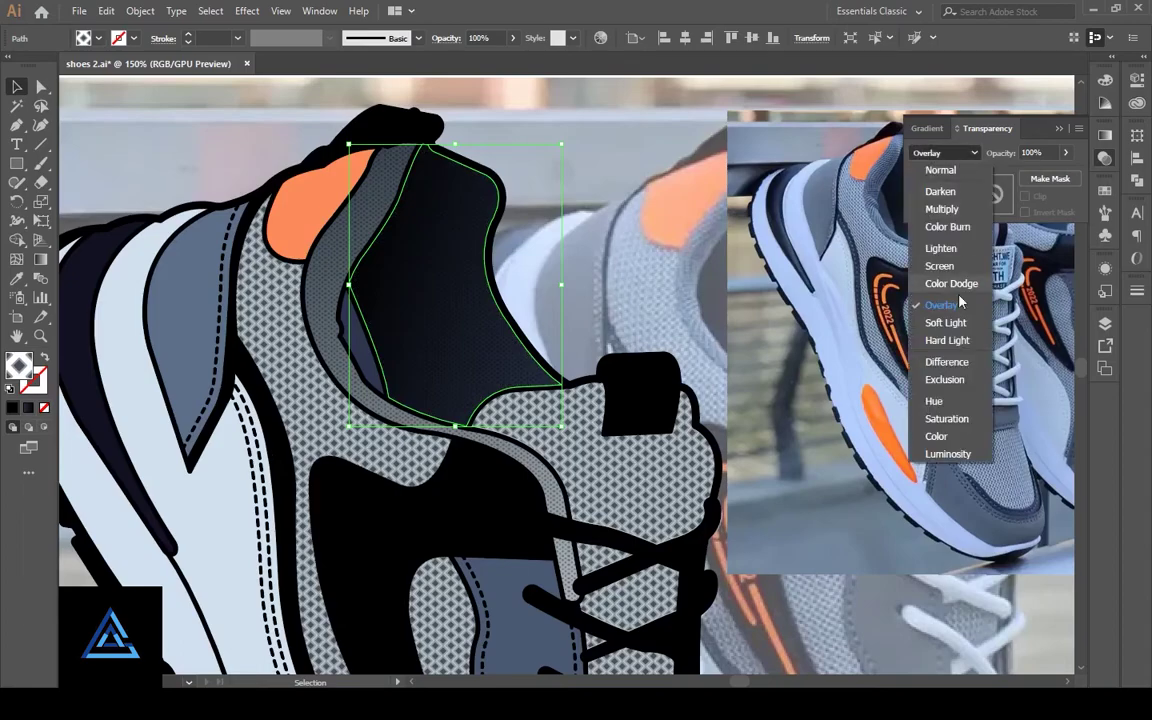
{"action": "left_click", "coordinate": [941, 344]}
{"action": "left_click", "coordinate": [826, 343]}
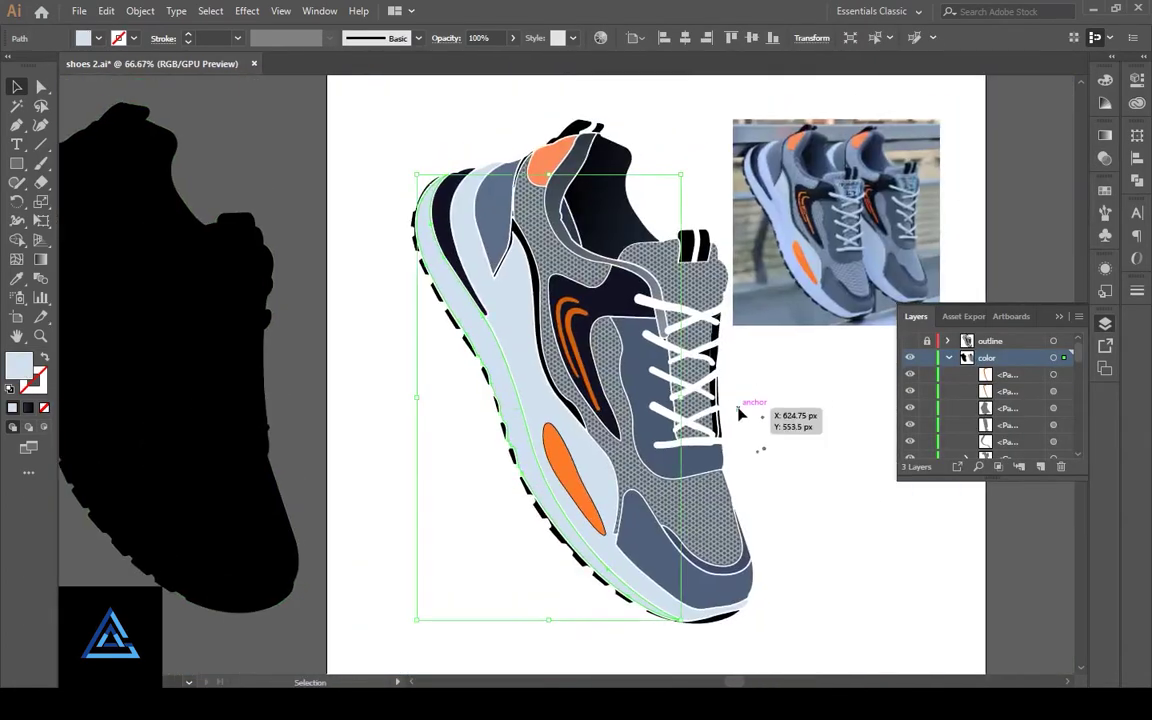
Step: Nudge the orange swoosh upward, leaving only it selected
{"action": "scroll", "coordinate": [740, 413], "scroll_direction": "up", "scroll_amount": 3}
{"action": "left_click", "coordinate": [230, 462]}
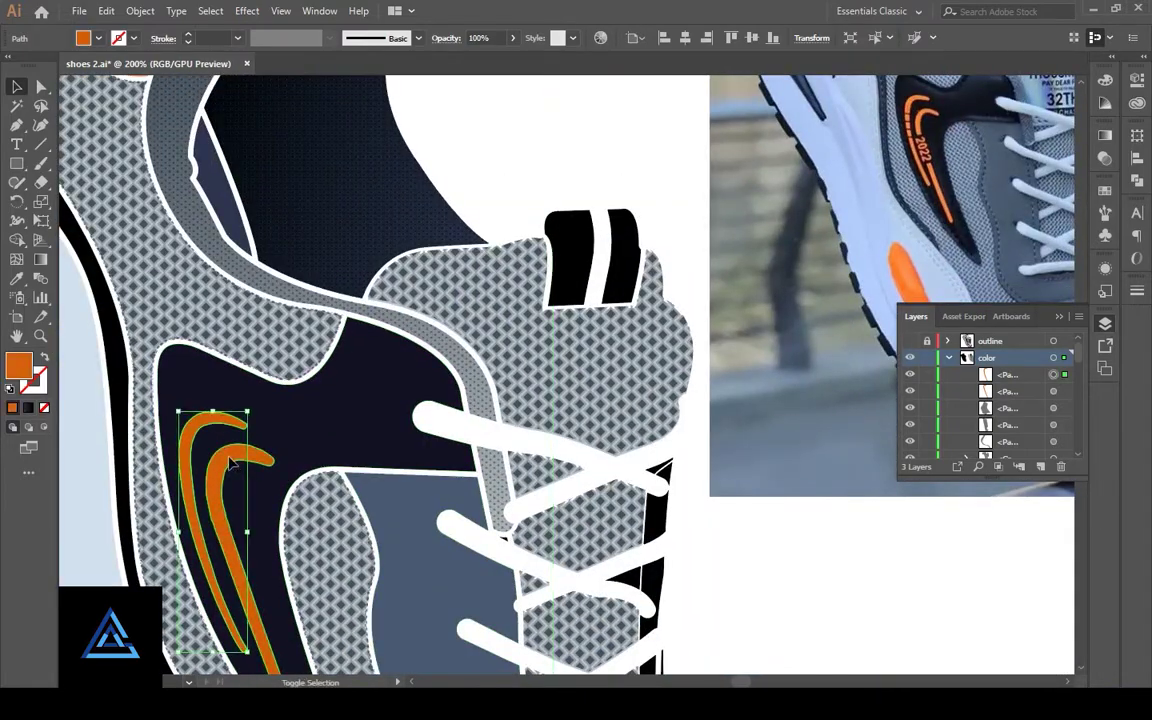
{"action": "left_click_drag", "start_coordinate": [230, 462], "coordinate": [232, 440]}
{"action": "left_click", "coordinate": [255, 555], "text": "shift"}
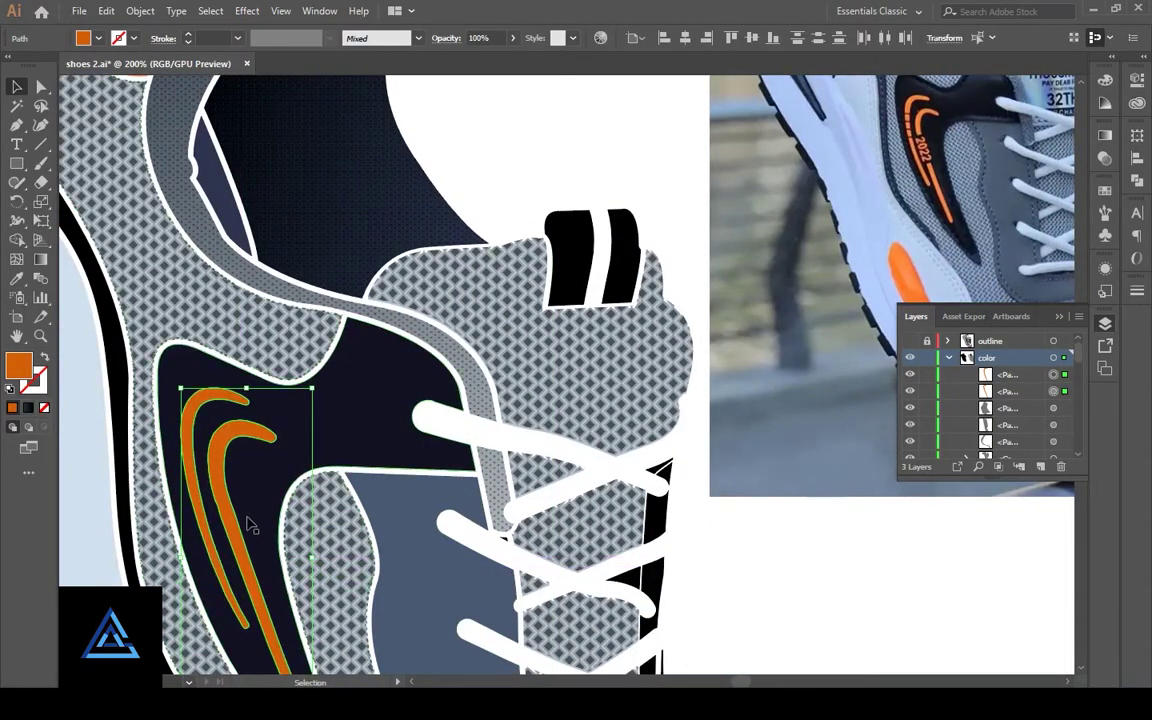
{"action": "left_click", "coordinate": [250, 525]}
{"action": "left_click", "coordinate": [238, 560]}
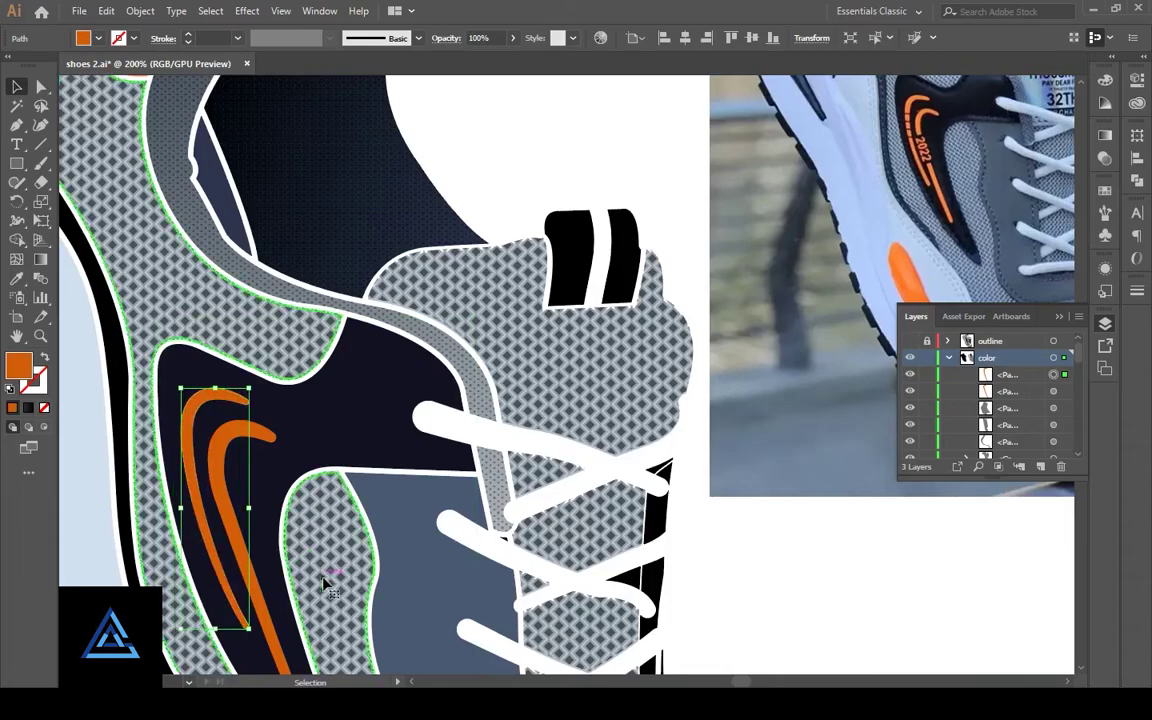
Step: Nudge the orange swoosh strokes slightly downward near the tongue
{"action": "key", "text": "ctrl+0"}
{"action": "left_click", "coordinate": [762, 425]}
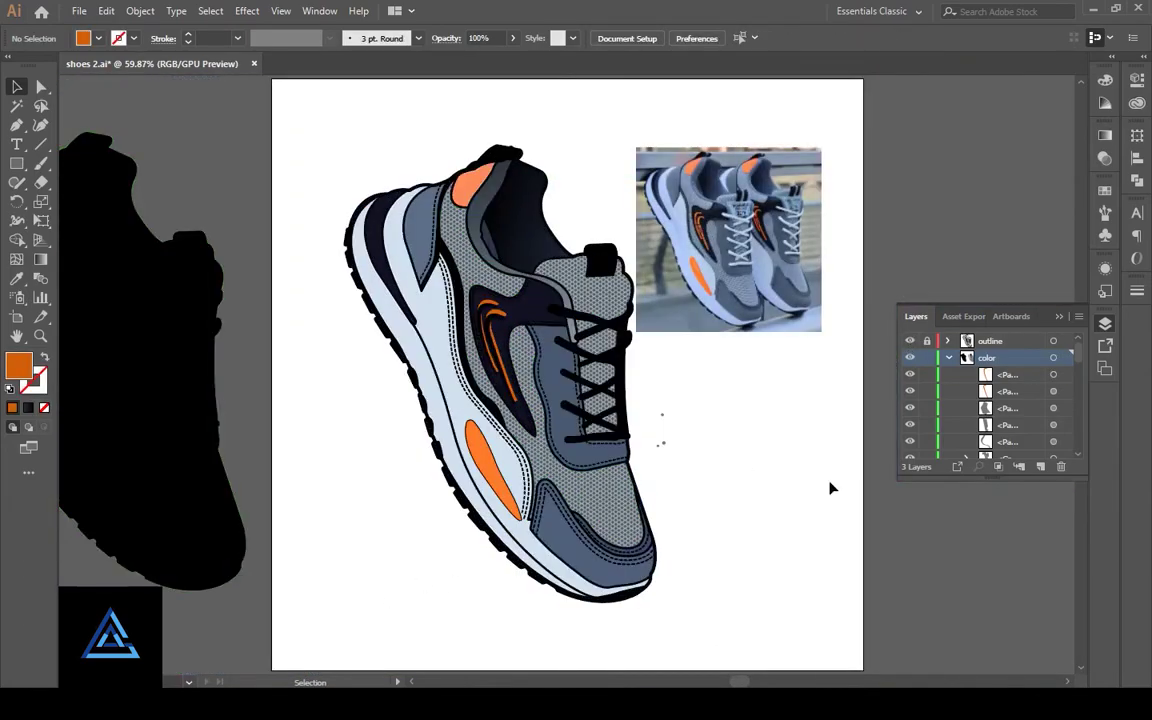
{"action": "scroll", "coordinate": [805, 470], "scroll_direction": "up", "scroll_amount": 3}
{"action": "scroll", "coordinate": [836, 368], "scroll_direction": "up", "scroll_amount": 2}
{"action": "scroll", "coordinate": [728, 376], "scroll_direction": "up", "scroll_amount": 1}
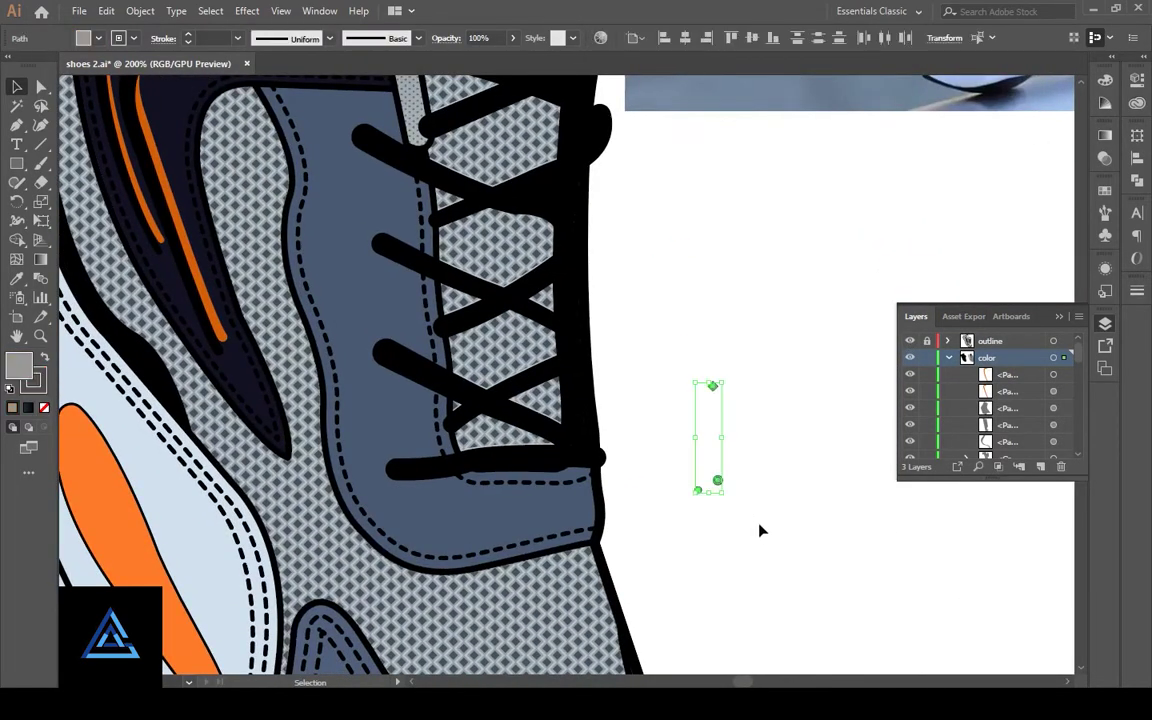
{"action": "left_click_drag", "start_coordinate": [759, 532], "coordinate": [1010, 690]}
{"action": "left_click_drag", "start_coordinate": [453, 310], "coordinate": [452, 318]}
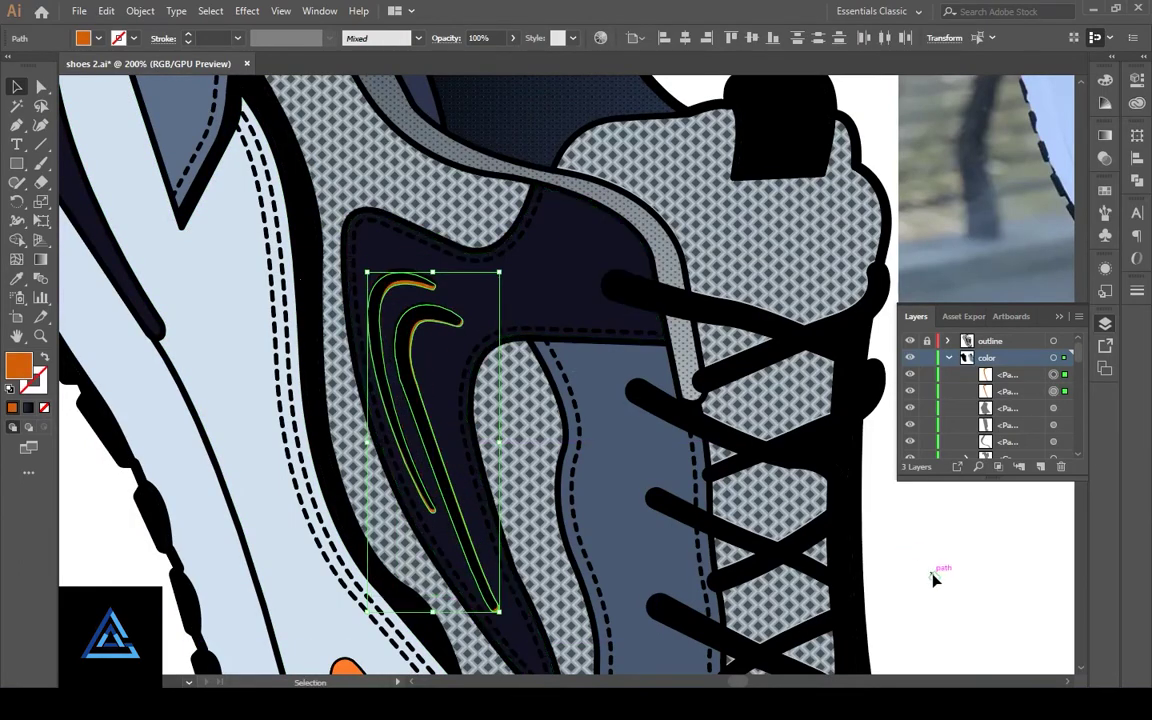
{"action": "left_click", "coordinate": [948, 601]}
Step: Reposition the orange swoosh stroke beside the dark side panel
{"action": "key", "text": "ctrl+0"}
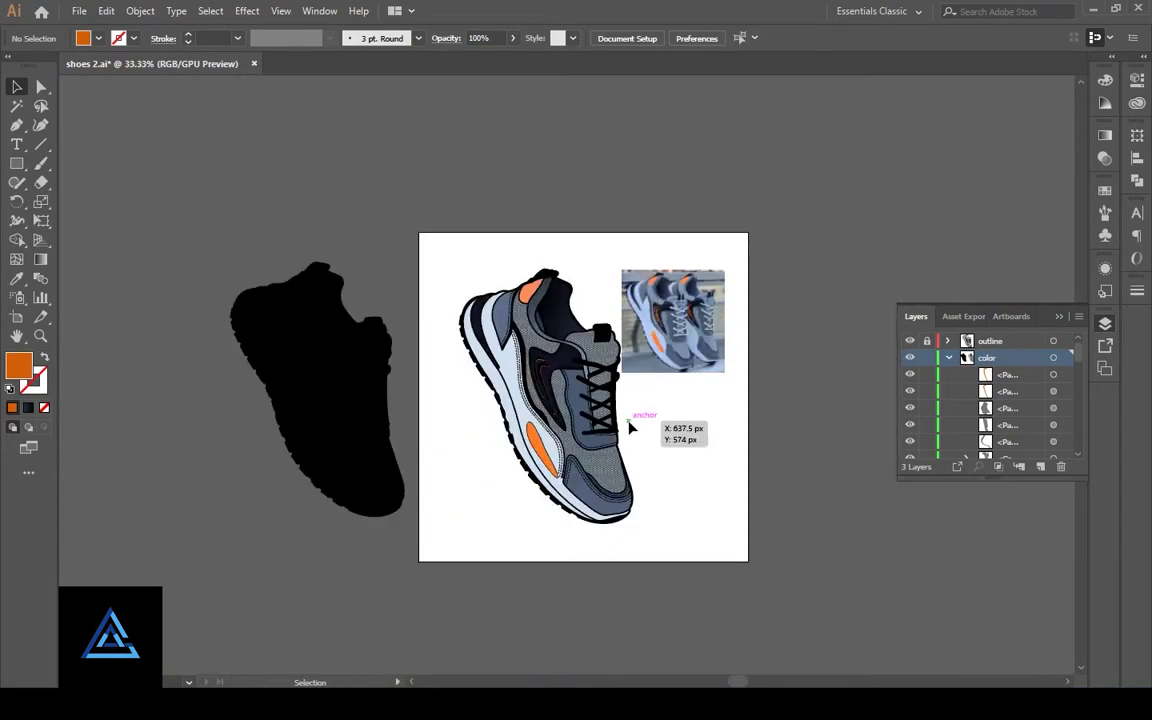
{"action": "key", "text": "ctrl+plus"}
{"action": "key", "text": "ctrl+plus"}
{"action": "key", "text": "ctrl+plus"}
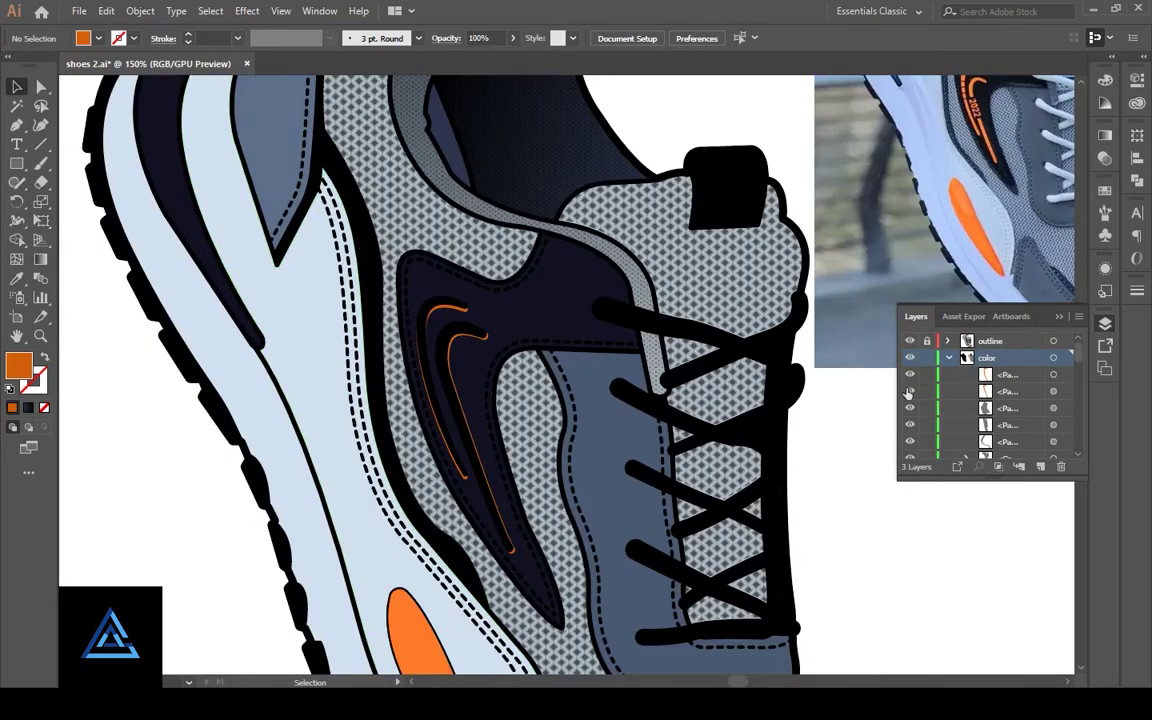
{"action": "mouse_move", "coordinate": [866, 576]}
{"action": "left_mouse_down"}
{"action": "mouse_move", "coordinate": [801, 296]}
{"action": "mouse_move", "coordinate": [920, 520]}
{"action": "left_mouse_up"}
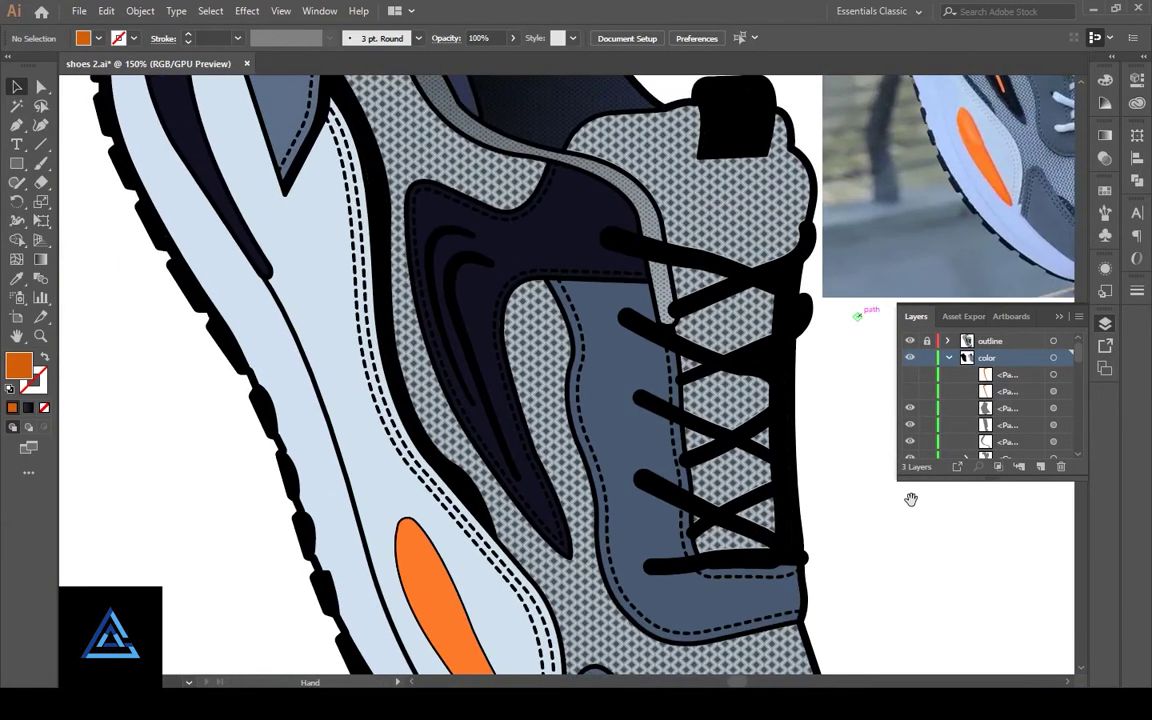
{"action": "left_click", "coordinate": [442, 367]}
{"action": "key", "text": "ctrl+plus"}
{"action": "key", "text": "ctrl+plus"}
{"action": "key", "text": "ctrl+plus"}
{"action": "mouse_move", "coordinate": [463, 265]}
{"action": "left_mouse_down"}
{"action": "mouse_move", "coordinate": [580, 357]}
{"action": "mouse_move", "coordinate": [550, 329]}
{"action": "left_mouse_up"}
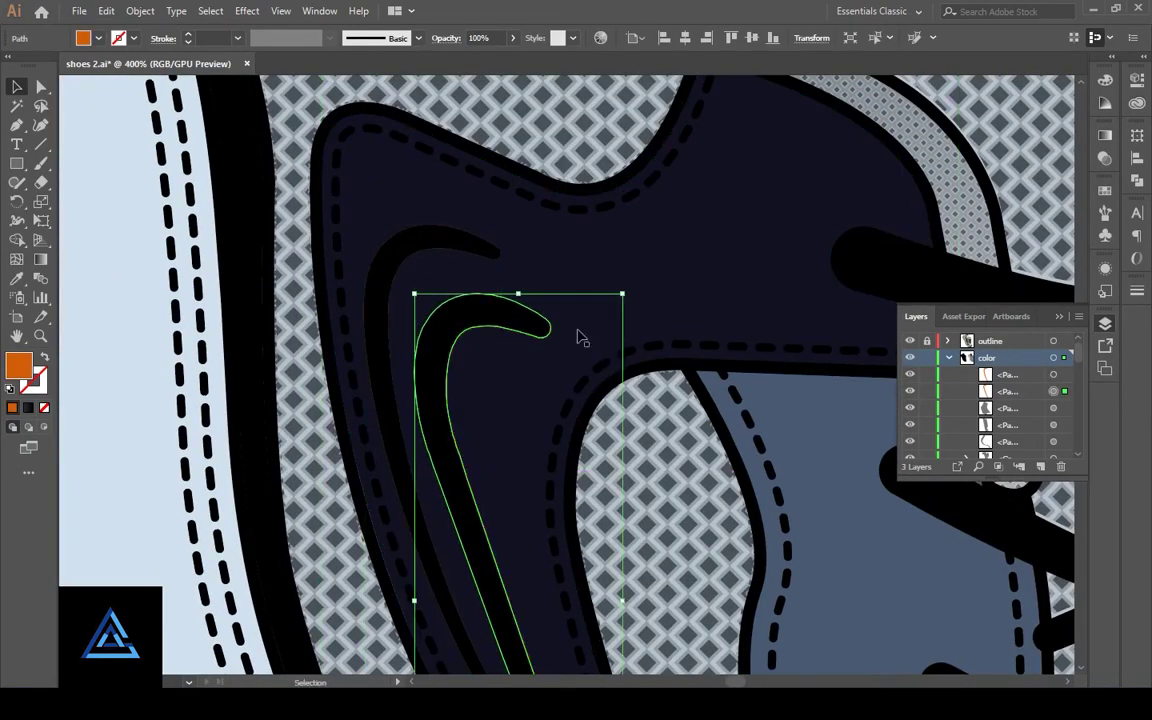
Step: Select the dark swoosh path and open its fill colour for editing
{"action": "left_click", "coordinate": [604, 278]}
{"action": "key", "text": "ctrl+minus"}
{"action": "key", "text": "ctrl+minus"}
{"action": "key", "text": "ctrl+minus"}
{"action": "left_click_drag", "start_coordinate": [434, 357], "coordinate": [428, 608]}
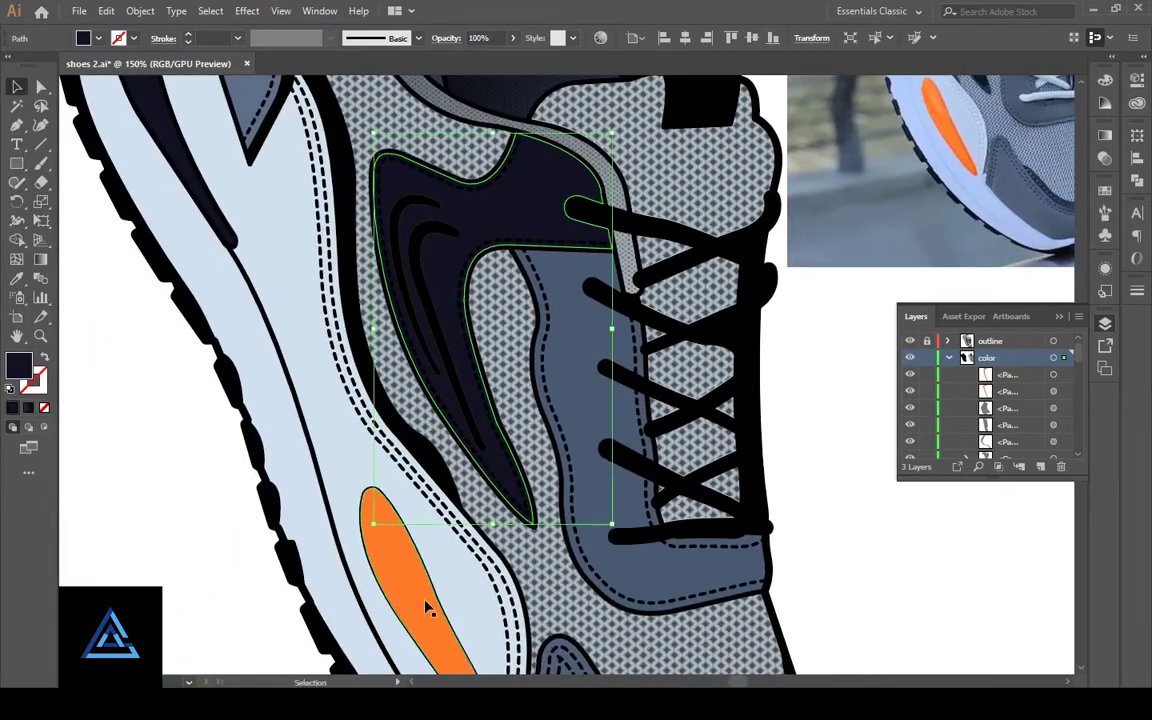
{"action": "left_click", "coordinate": [1053, 391]}
{"action": "double_click", "coordinate": [18, 367]}
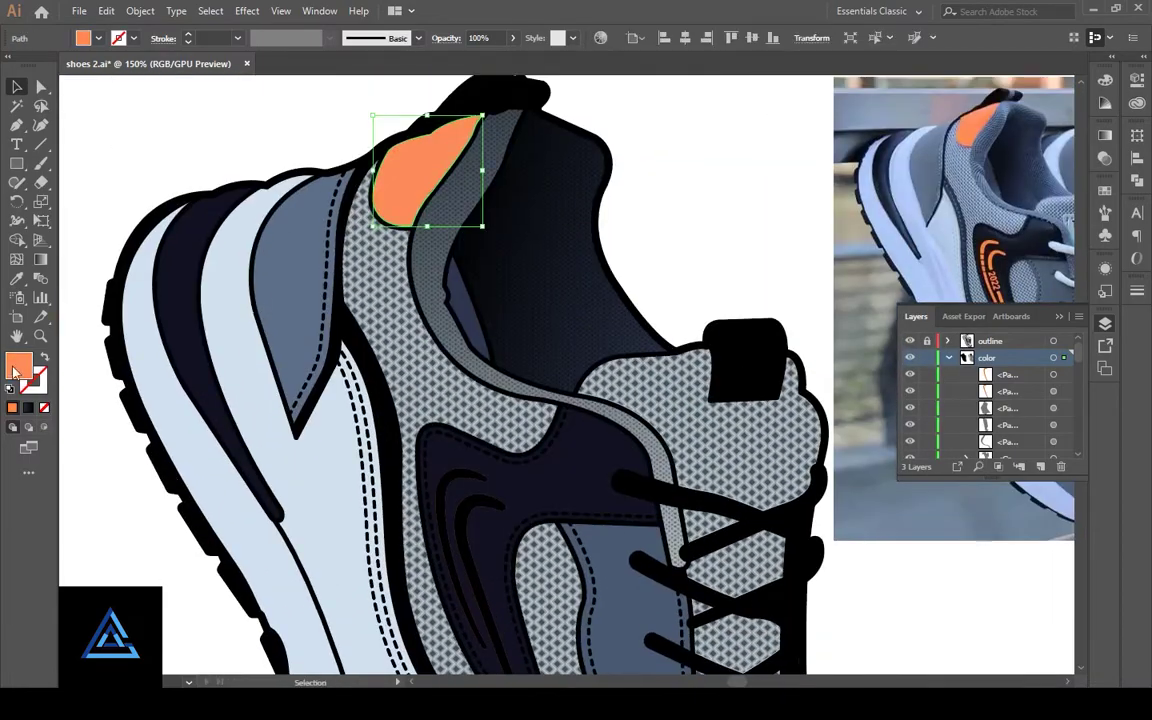
Step: Switch to the Eyedropper and zoom the view to 100%
{"action": "key", "text": "i"}
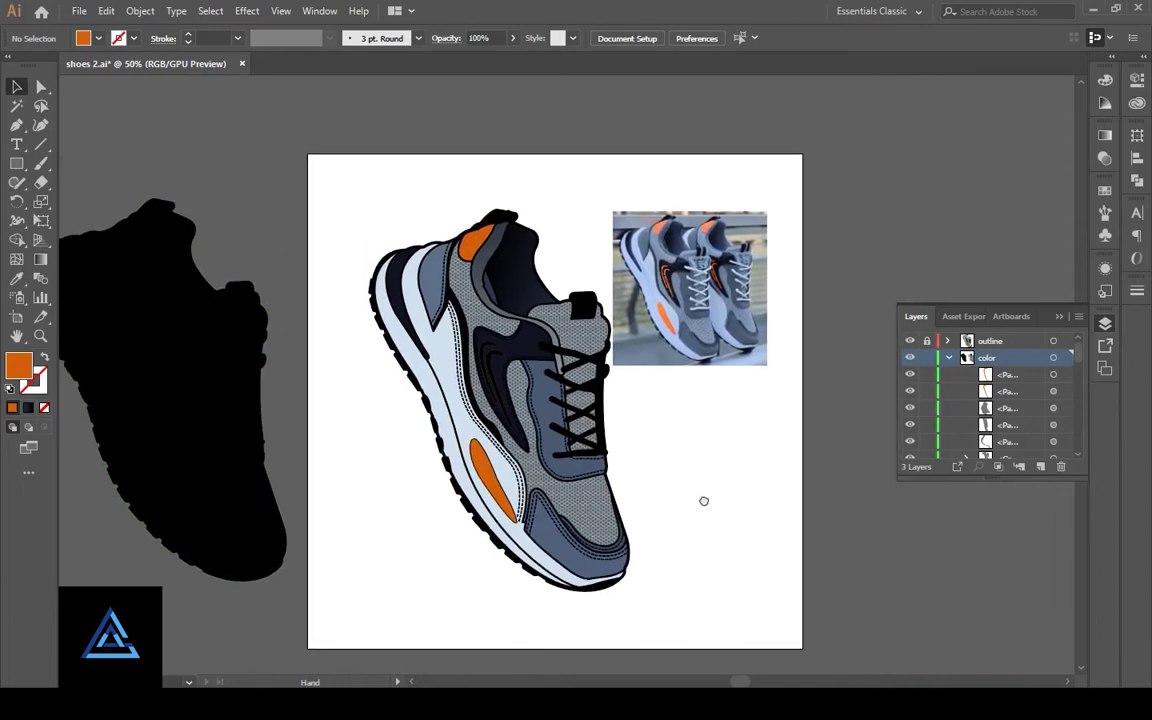
{"action": "key", "text": "ctrl+plus"}
{"action": "key", "text": "ctrl+plus"}
{"action": "type", "text": "details"}
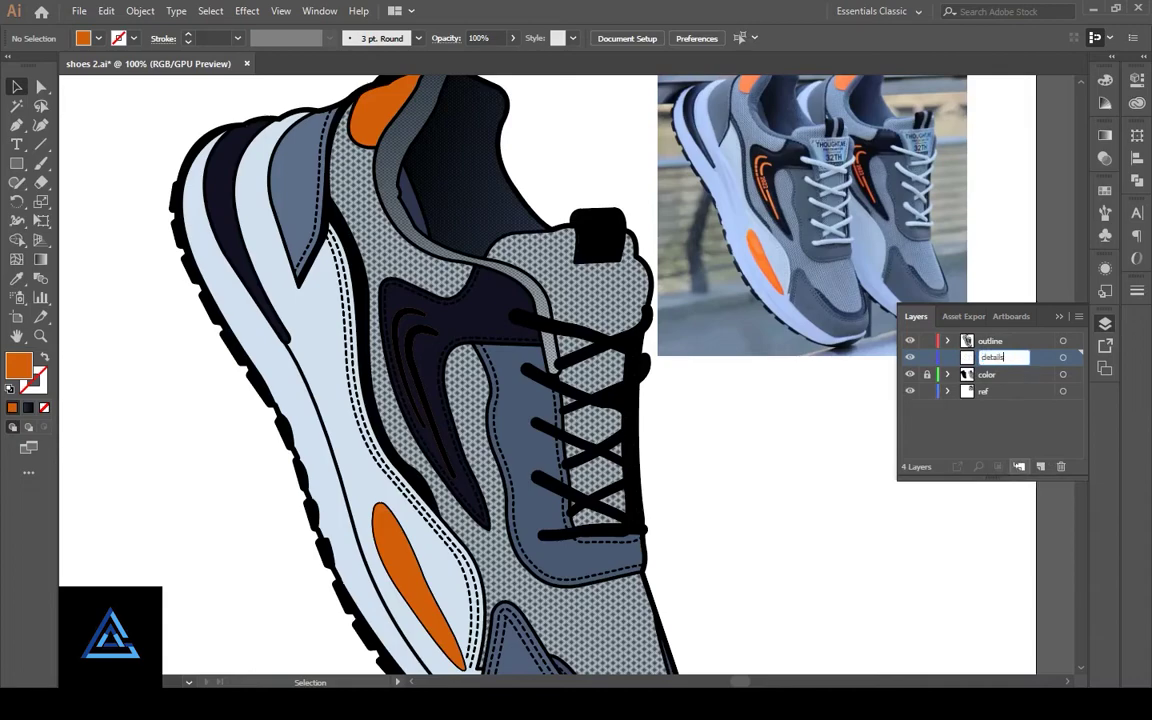
Step: Lock the outline layer and convert all details-layer strokes to filled outlines via Outline Stroke
{"action": "left_click", "coordinate": [1063, 357]}
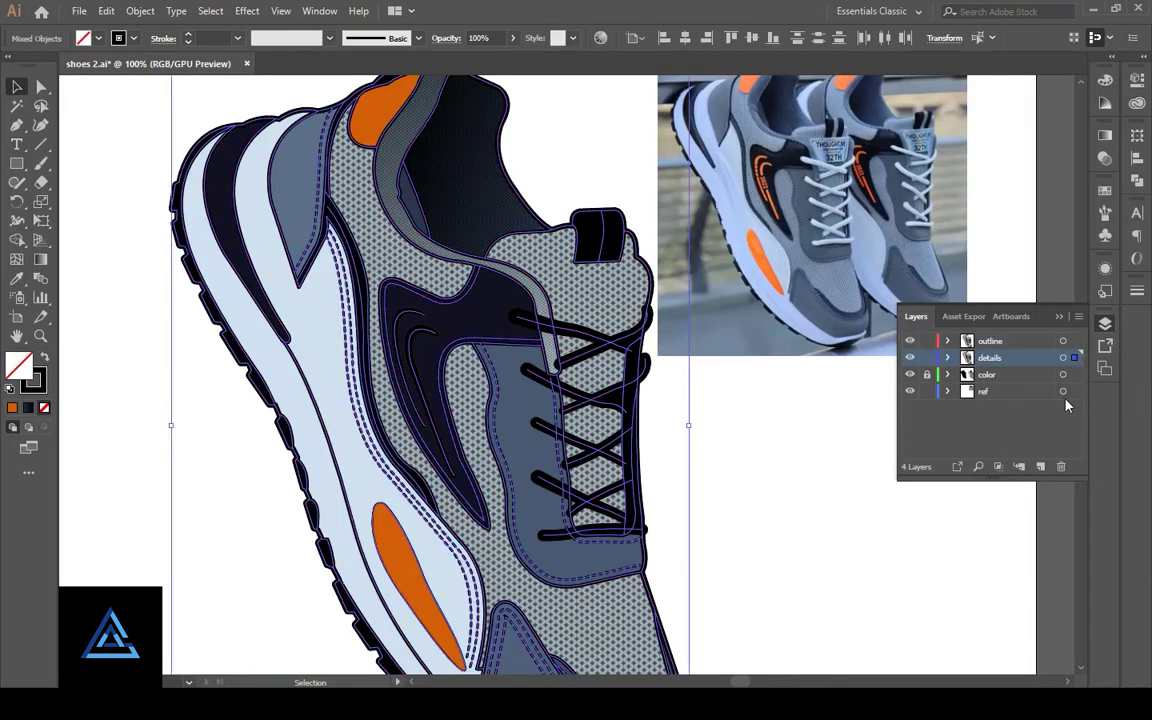
{"action": "left_click", "coordinate": [926, 341]}
{"action": "left_click", "coordinate": [814, 469]}
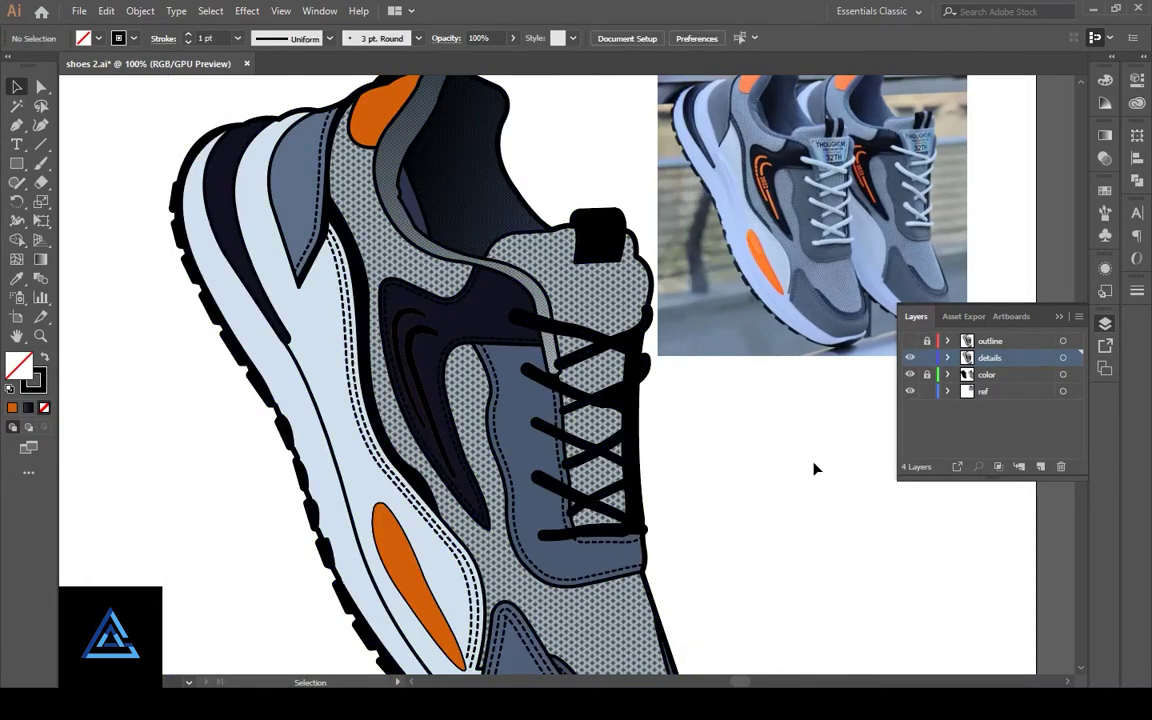
{"action": "left_click", "coordinate": [1063, 357]}
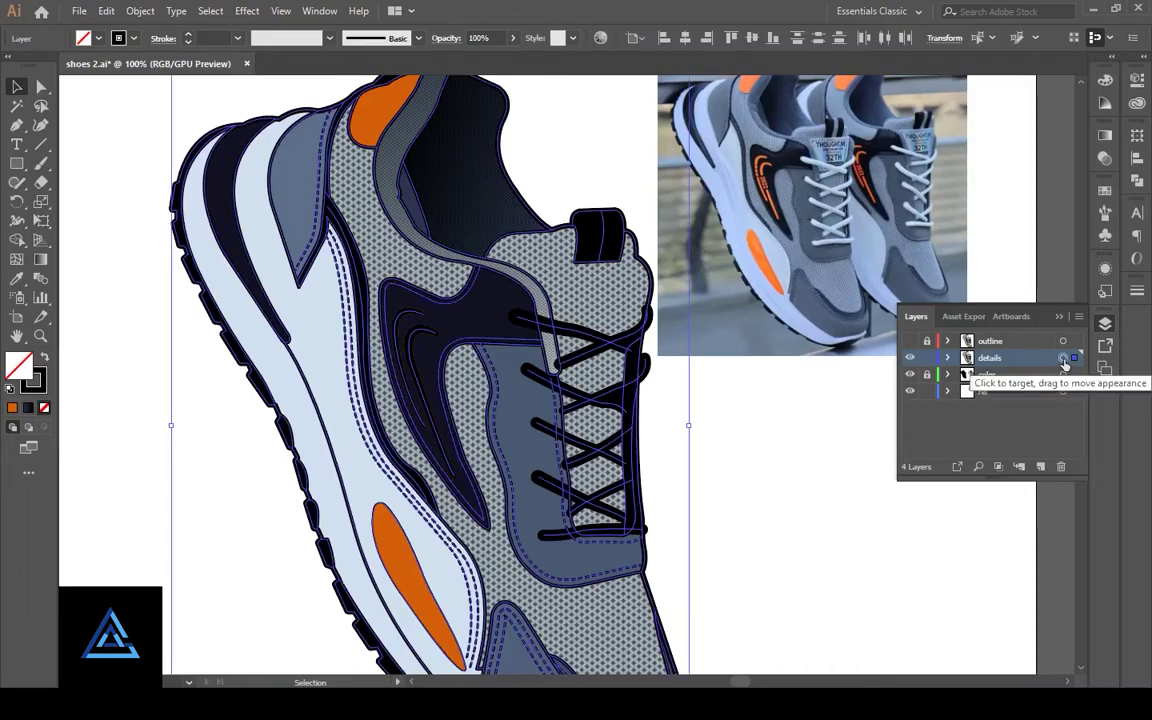
{"action": "left_click", "coordinate": [140, 11]}
{"action": "mouse_move", "coordinate": [174, 497]}
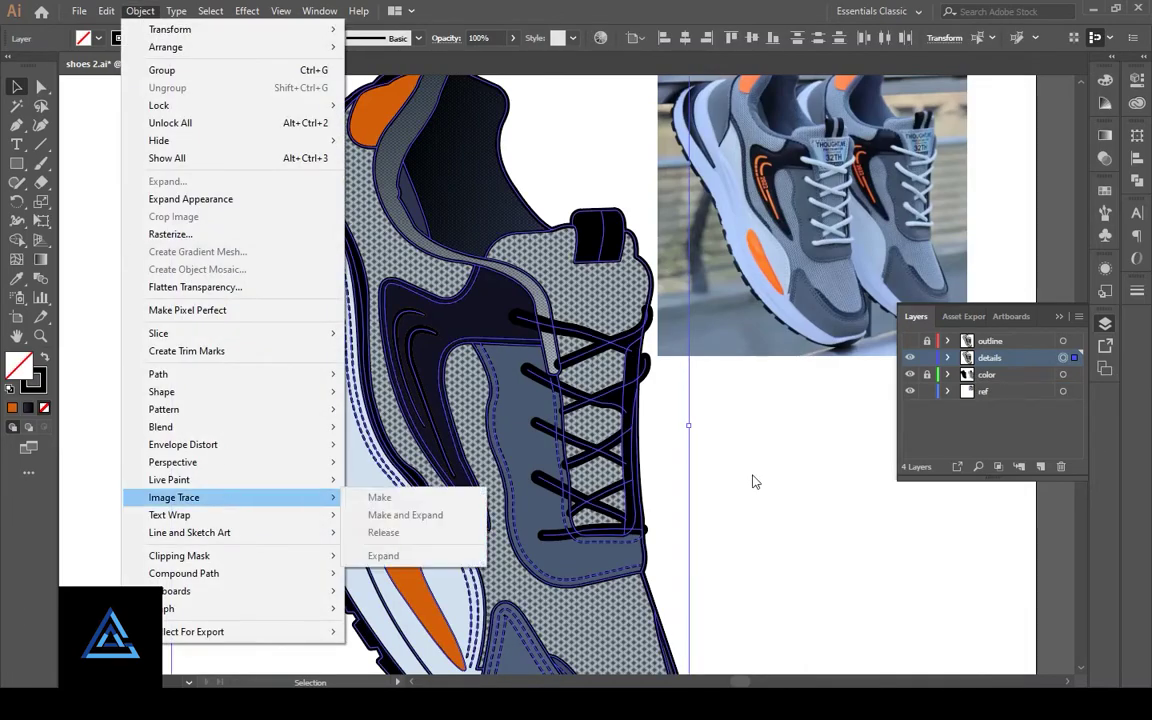
{"action": "left_click", "coordinate": [396, 407]}
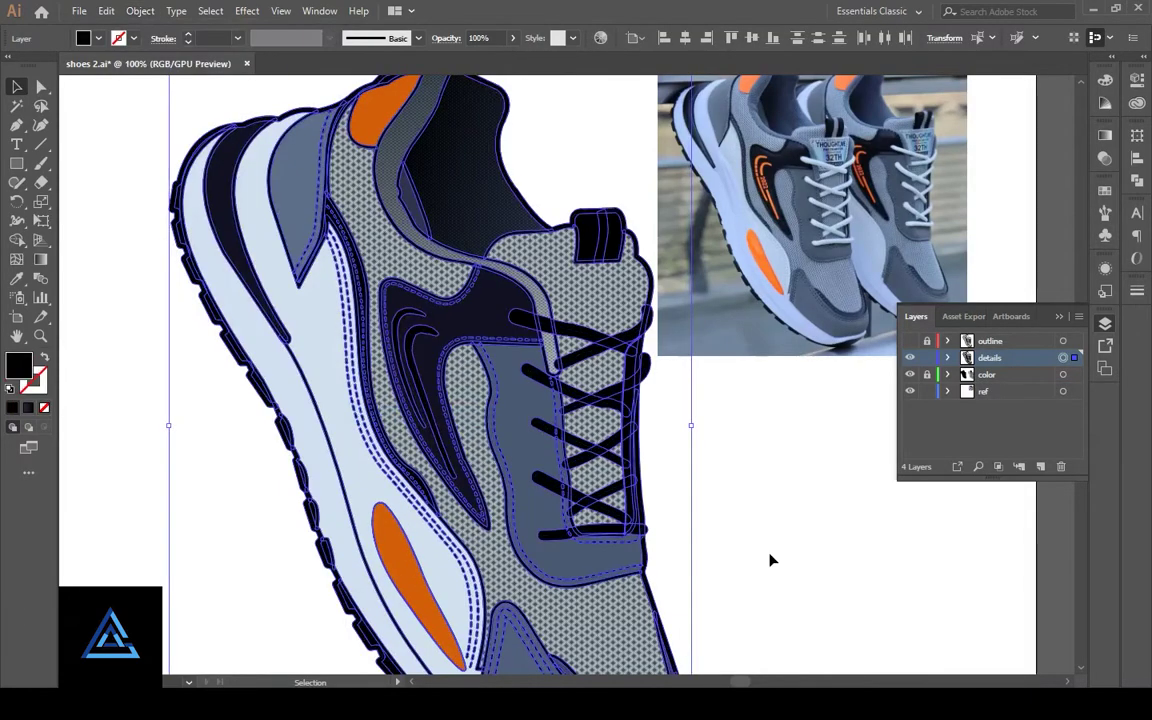
{"action": "scroll", "coordinate": [720, 528], "scroll_direction": "down", "scroll_amount": 1}
{"action": "scroll", "coordinate": [720, 527], "scroll_direction": "down", "scroll_amount": 3}
Step: Color the two crossing shoelaces light blue, sampled from the reference photo
{"action": "left_click", "coordinate": [735, 527]}
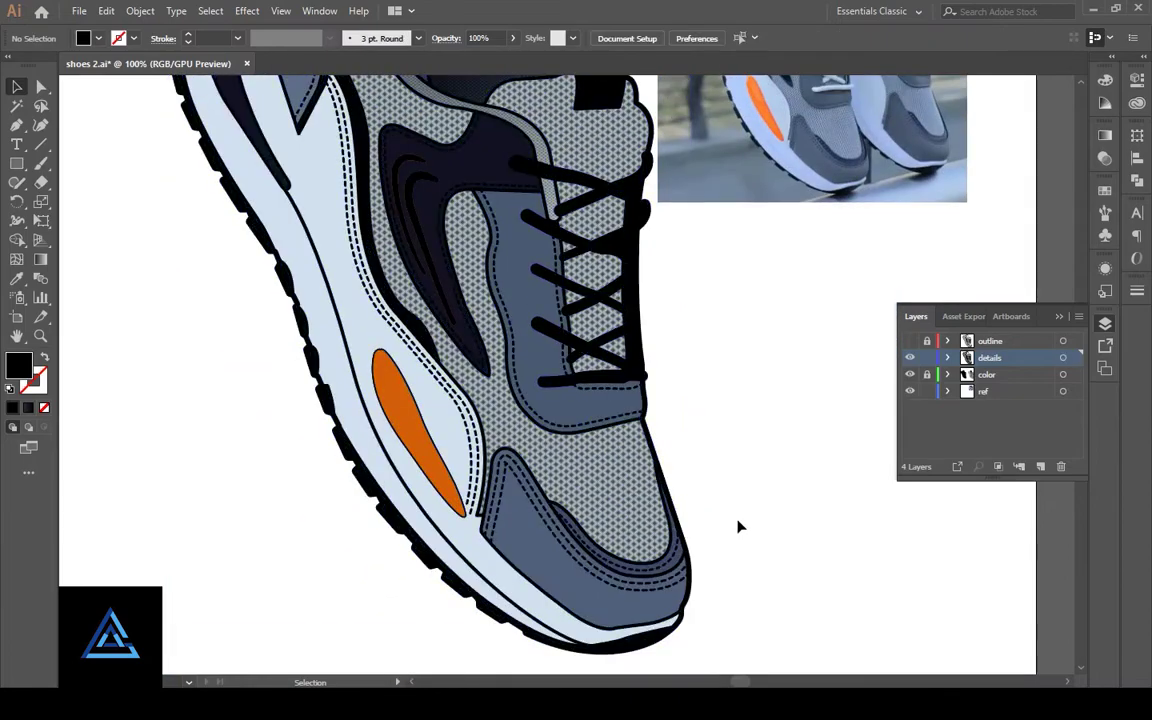
{"action": "scroll", "coordinate": [739, 526], "scroll_direction": "up", "scroll_amount": 2}
{"action": "scroll", "coordinate": [739, 526], "scroll_direction": "up", "scroll_amount": 2}
{"action": "scroll", "coordinate": [739, 526], "scroll_direction": "up", "scroll_amount": 1}
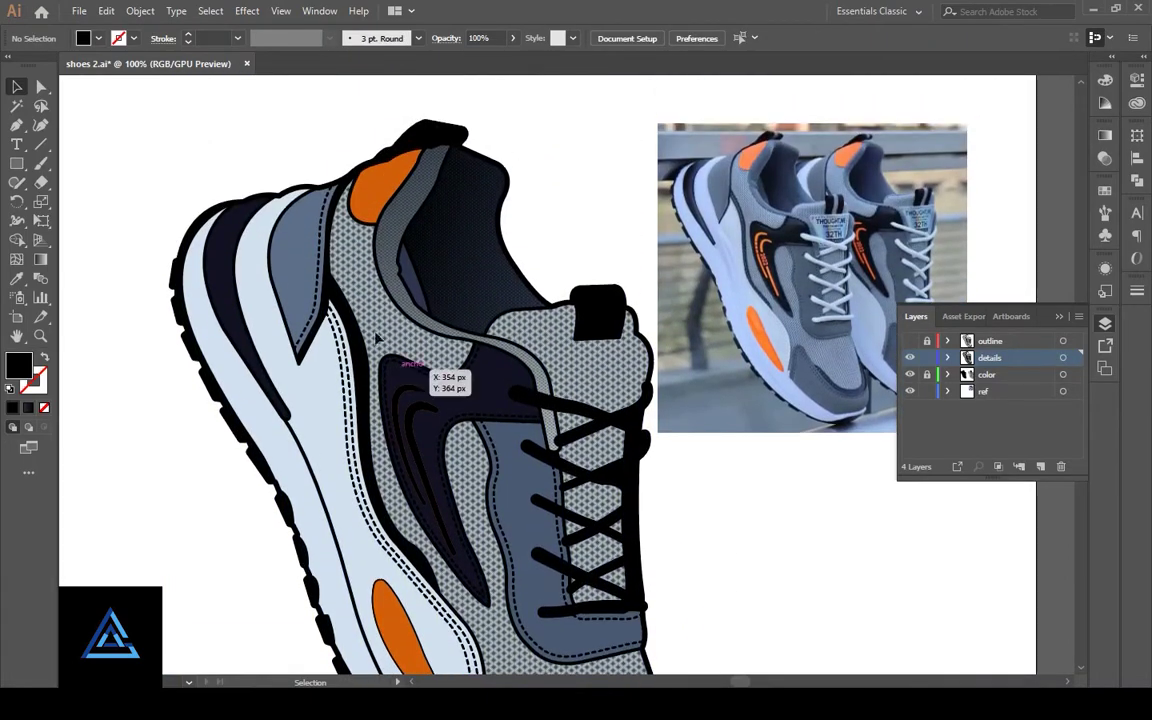
{"action": "left_click", "coordinate": [575, 430]}
{"action": "left_click", "coordinate": [590, 430], "text": "shift"}
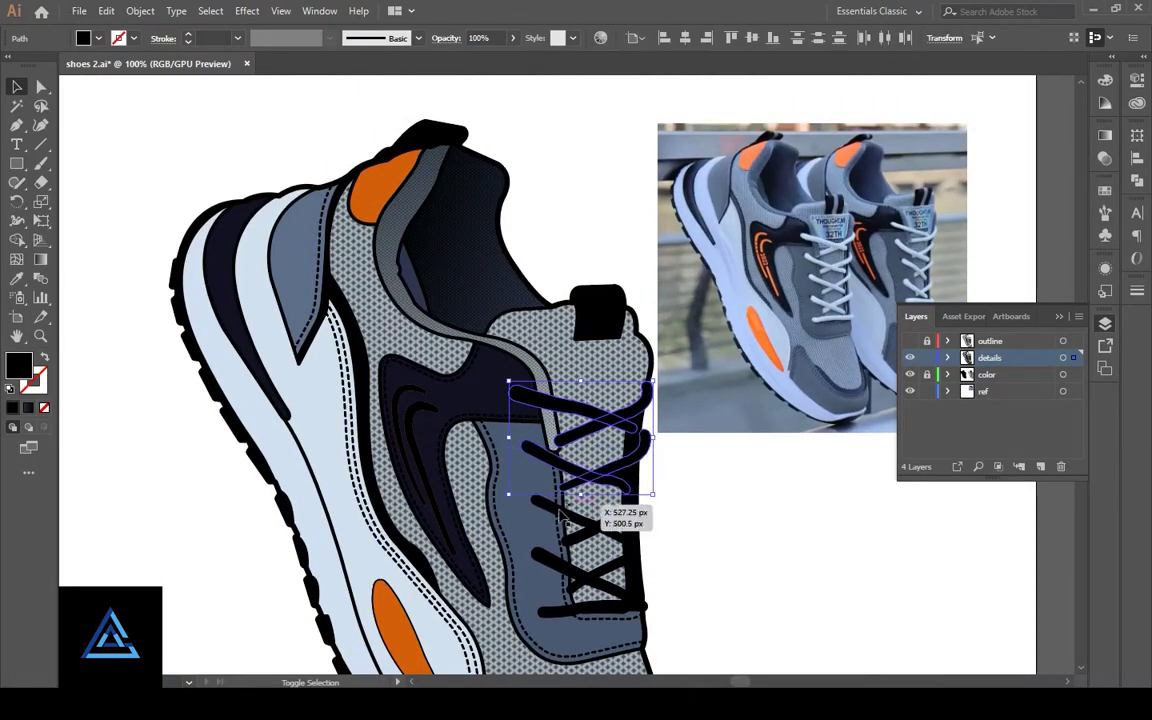
{"action": "key", "text": "i"}
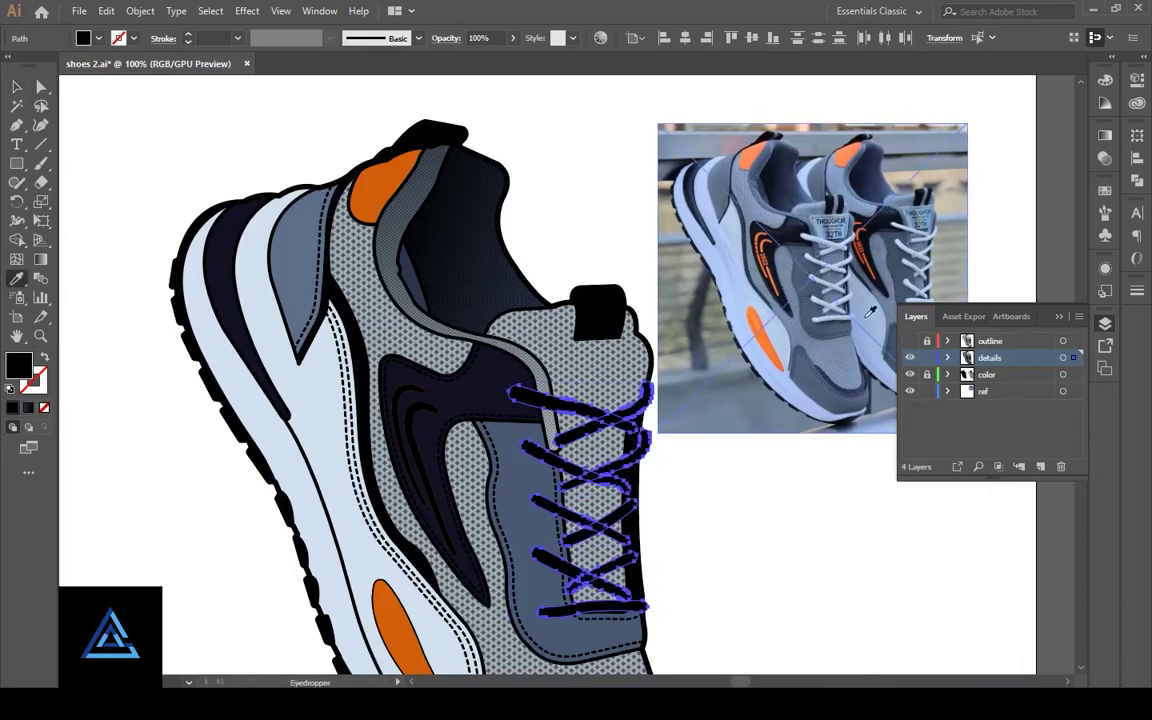
{"action": "left_click", "coordinate": [250, 380]}
{"action": "double_click", "coordinate": [18, 366]}
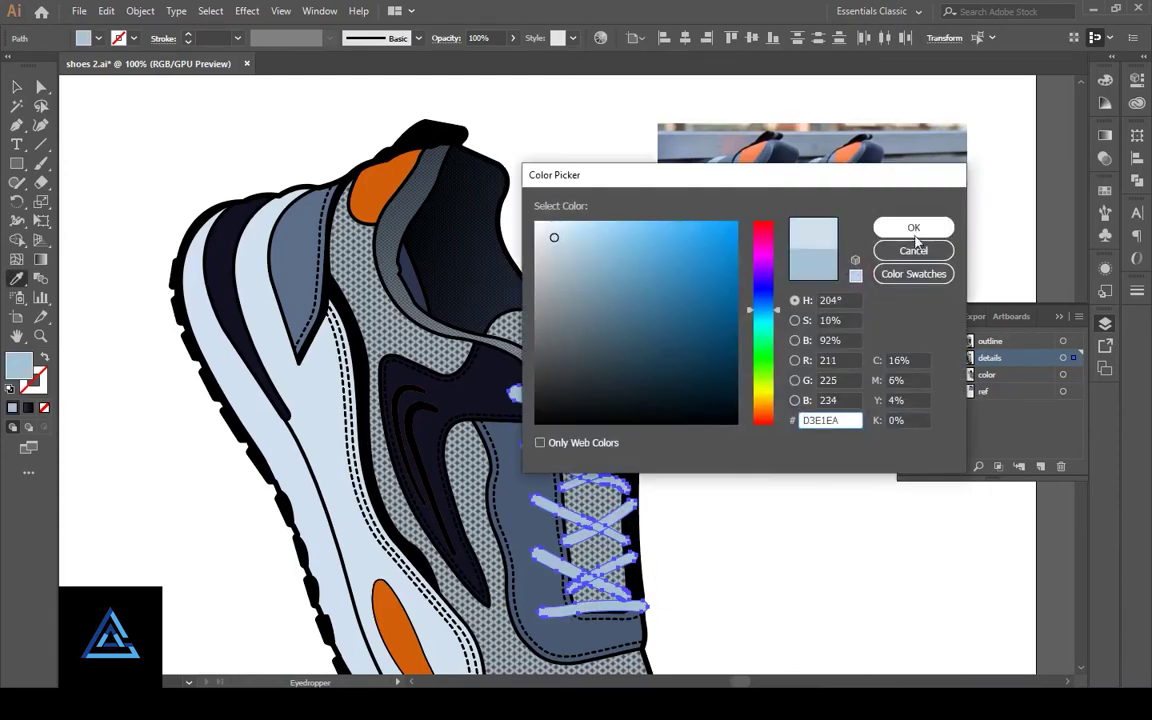
{"action": "left_click", "coordinate": [914, 232]}
{"action": "key", "text": "v"}
{"action": "left_click", "coordinate": [805, 553]}
Step: Give the stitching along the tongue panel the panel's blue-grey colour
{"action": "scroll", "coordinate": [805, 553], "scroll_direction": "down", "scroll_amount": 2}
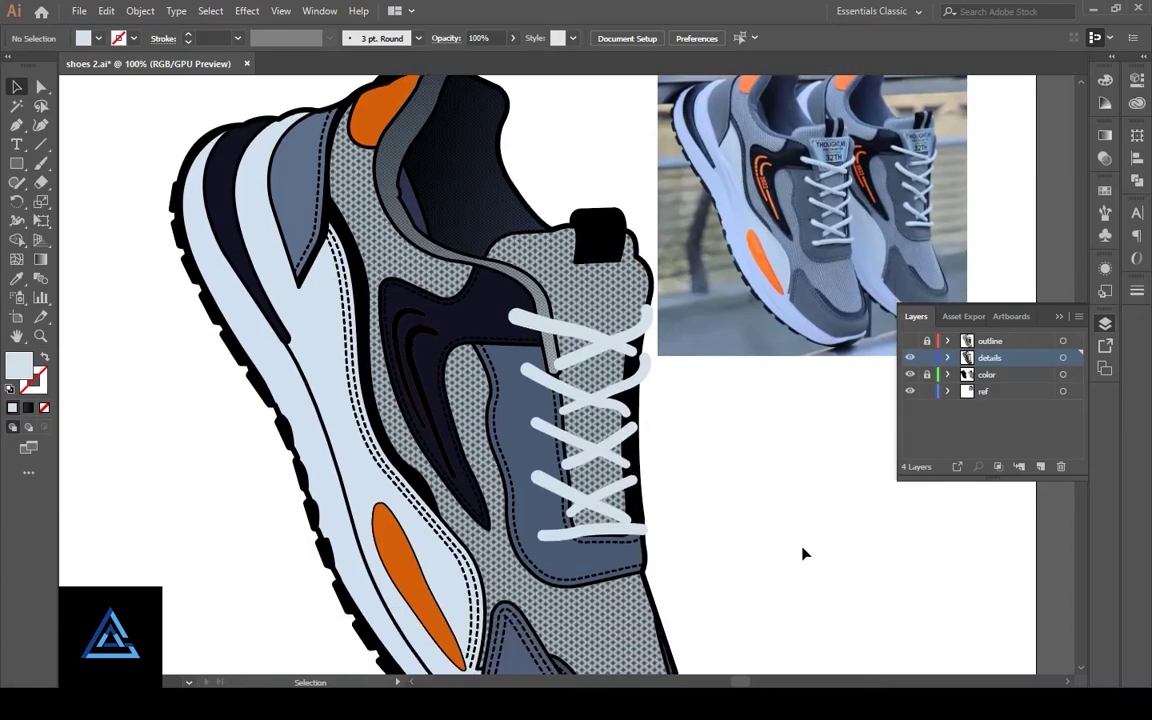
{"action": "scroll", "coordinate": [805, 553], "scroll_direction": "down", "scroll_amount": 2}
{"action": "key", "text": "ctrl+plus"}
{"action": "left_click_drag", "start_coordinate": [825, 360], "coordinate": [260, 640]}
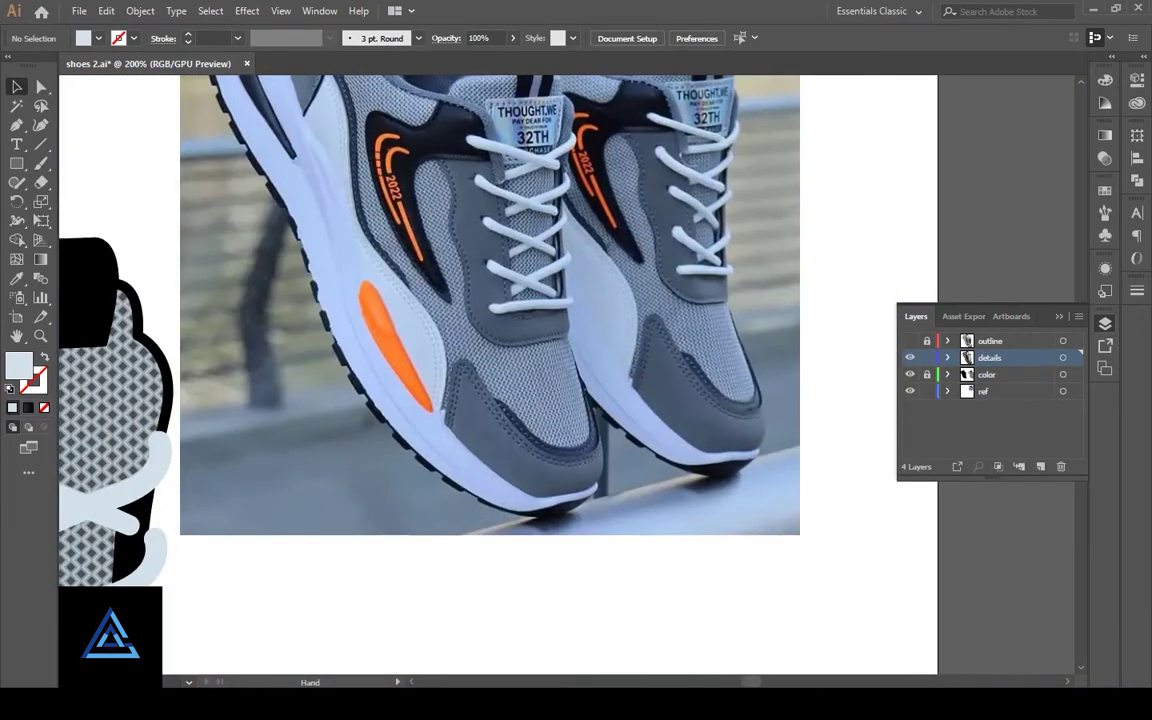
{"action": "left_click_drag", "start_coordinate": [300, 450], "coordinate": [830, 200]}
{"action": "left_click", "coordinate": [540, 530]}
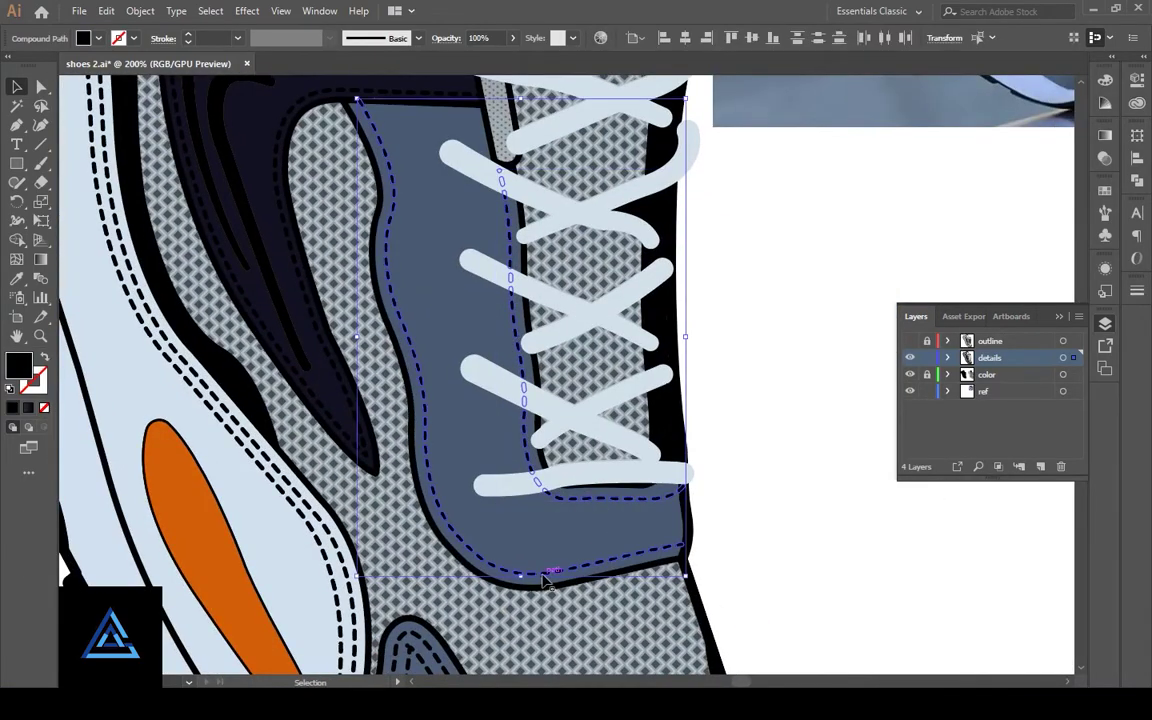
{"action": "key", "text": "i"}
{"action": "left_click", "coordinate": [515, 412]}
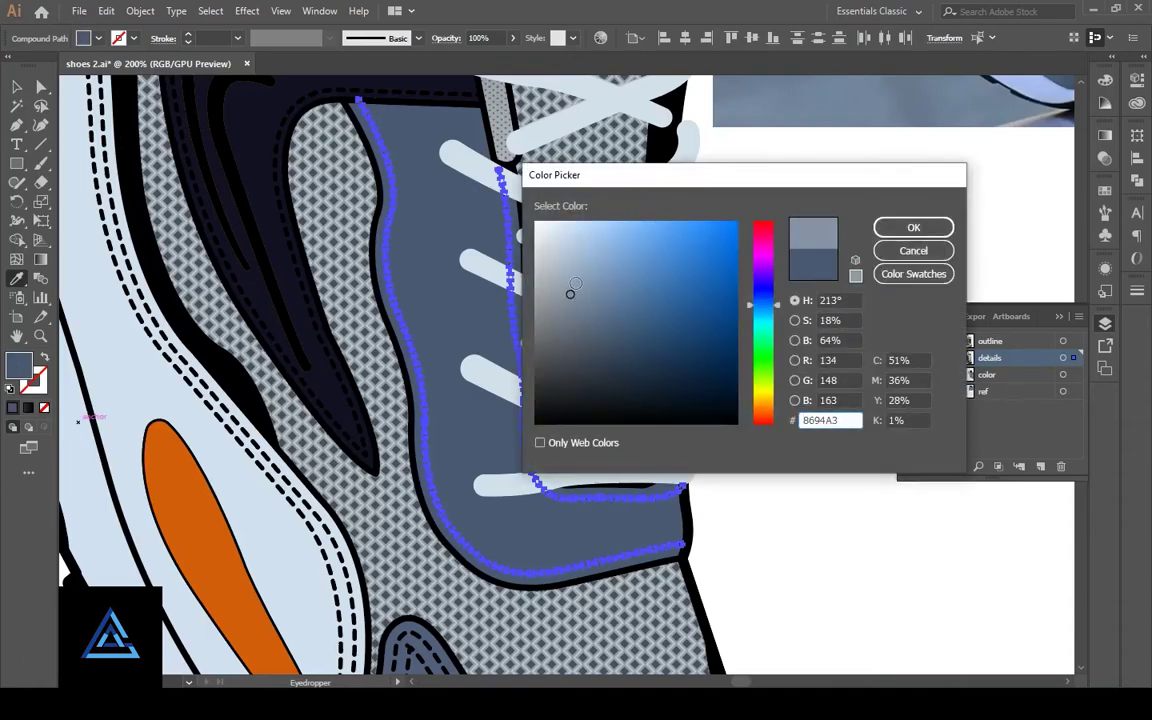
{"action": "left_click", "coordinate": [913, 227]}
{"action": "key", "text": "v"}
{"action": "left_click", "coordinate": [797, 514]}
Step: Fine-tune the tongue stitching's fill colour in the Color Picker
{"action": "key", "text": "ctrl+0"}
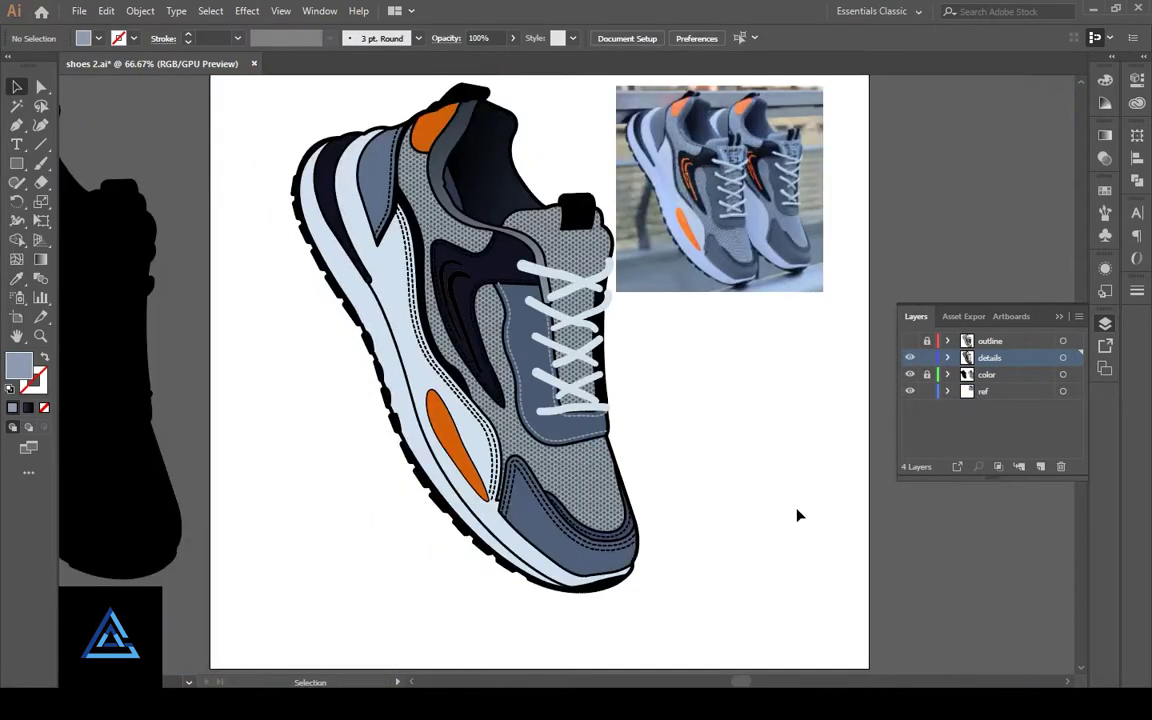
{"action": "key", "text": "ctrl+equal"}
{"action": "key", "text": "ctrl+equal"}
{"action": "key", "text": "ctrl+equal"}
{"action": "left_click", "coordinate": [598, 508]}
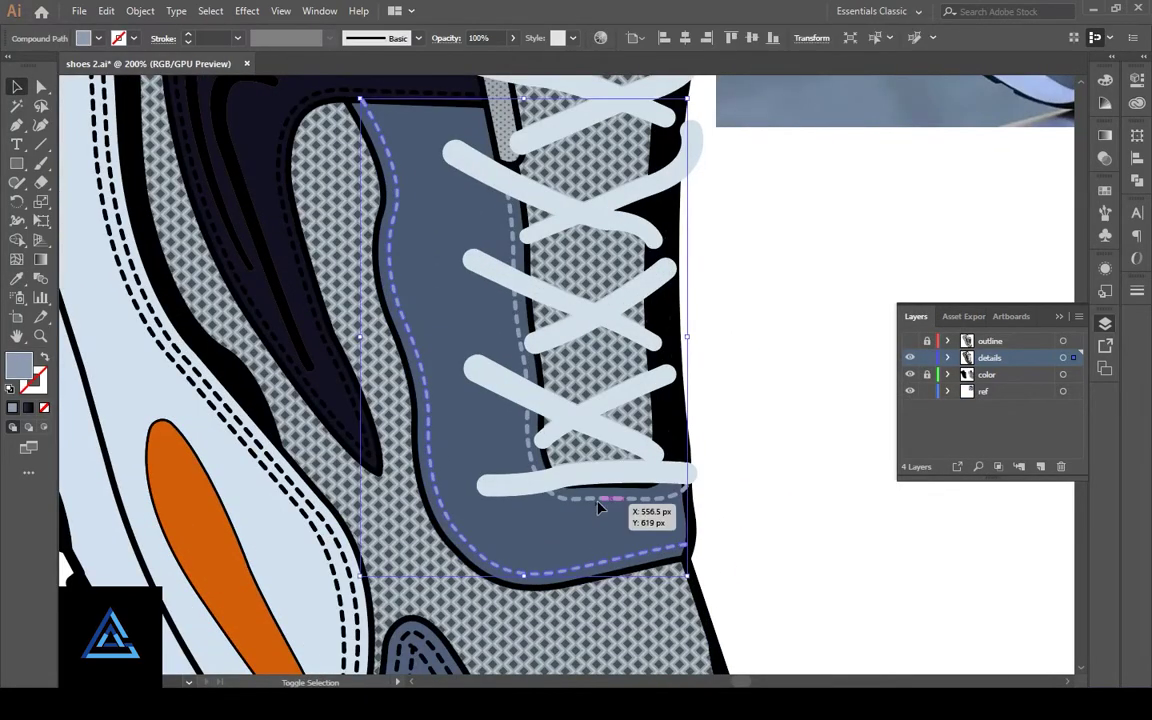
{"action": "double_click", "coordinate": [19, 366]}
{"action": "left_click", "coordinate": [913, 227]}
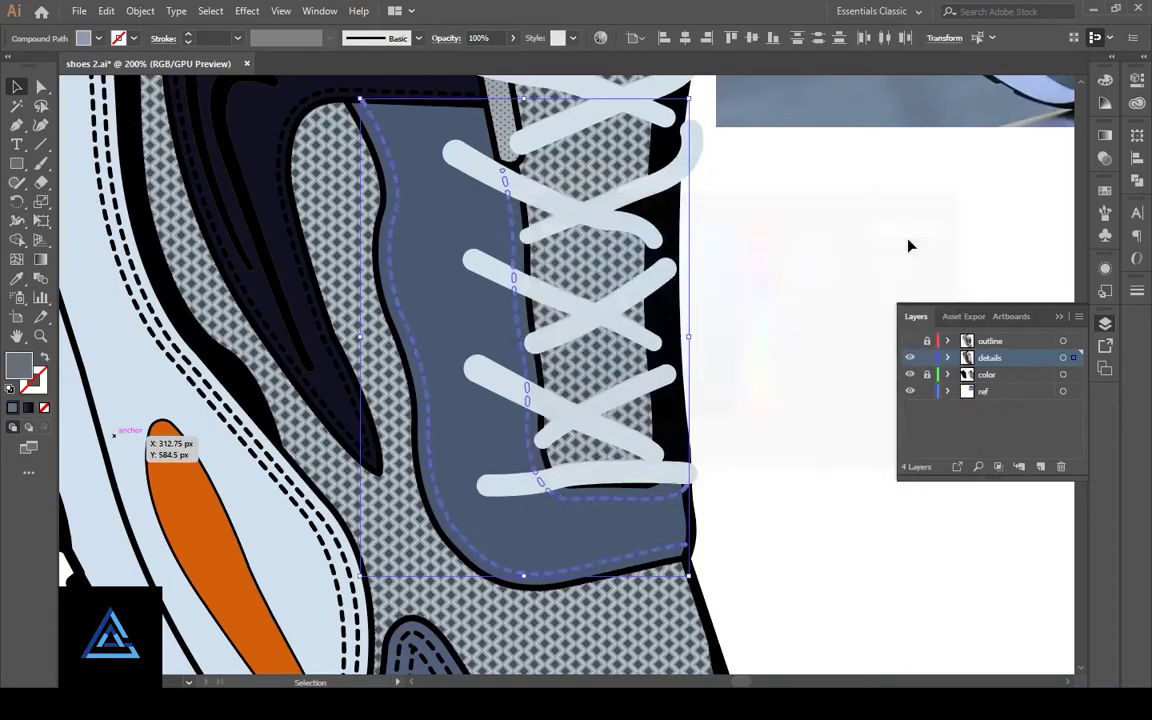
{"action": "left_click", "coordinate": [746, 342]}
{"action": "key", "text": "ctrl+minus"}
{"action": "key", "text": "ctrl+minus"}
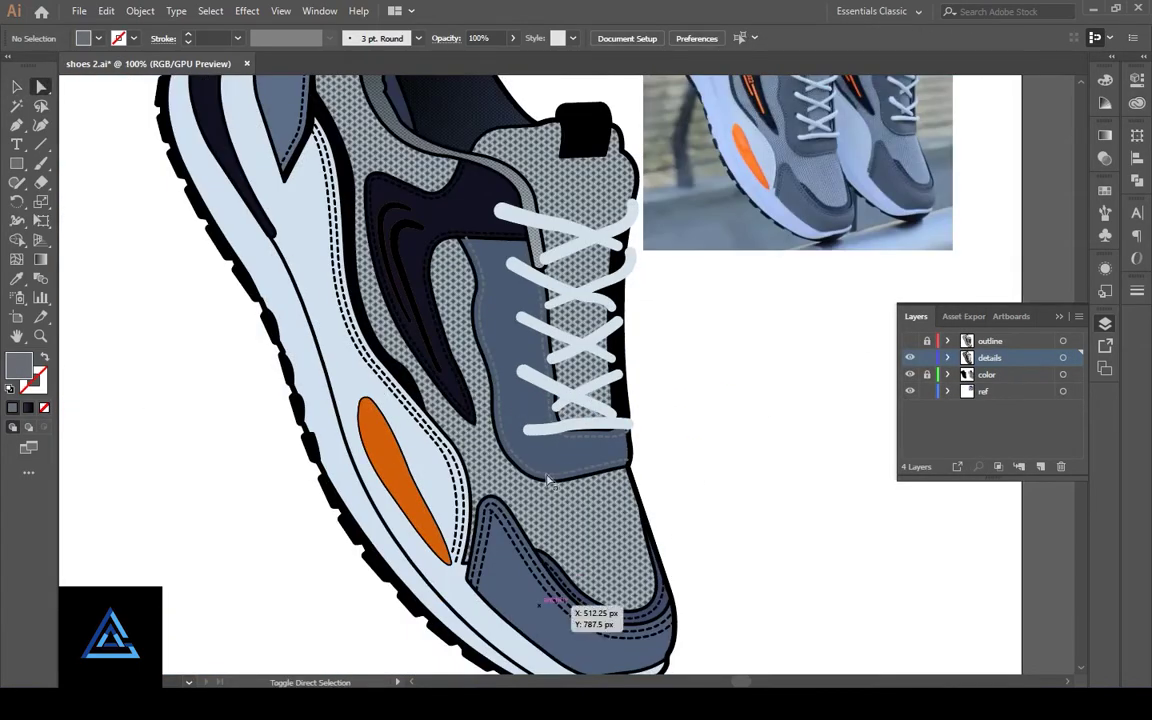
Step: Give the lower tongue stitching the panel's dark blue fill
{"action": "scroll", "coordinate": [713, 485], "scroll_direction": "up", "scroll_amount": 3}
{"action": "scroll", "coordinate": [557, 525], "scroll_direction": "up", "scroll_amount": 2}
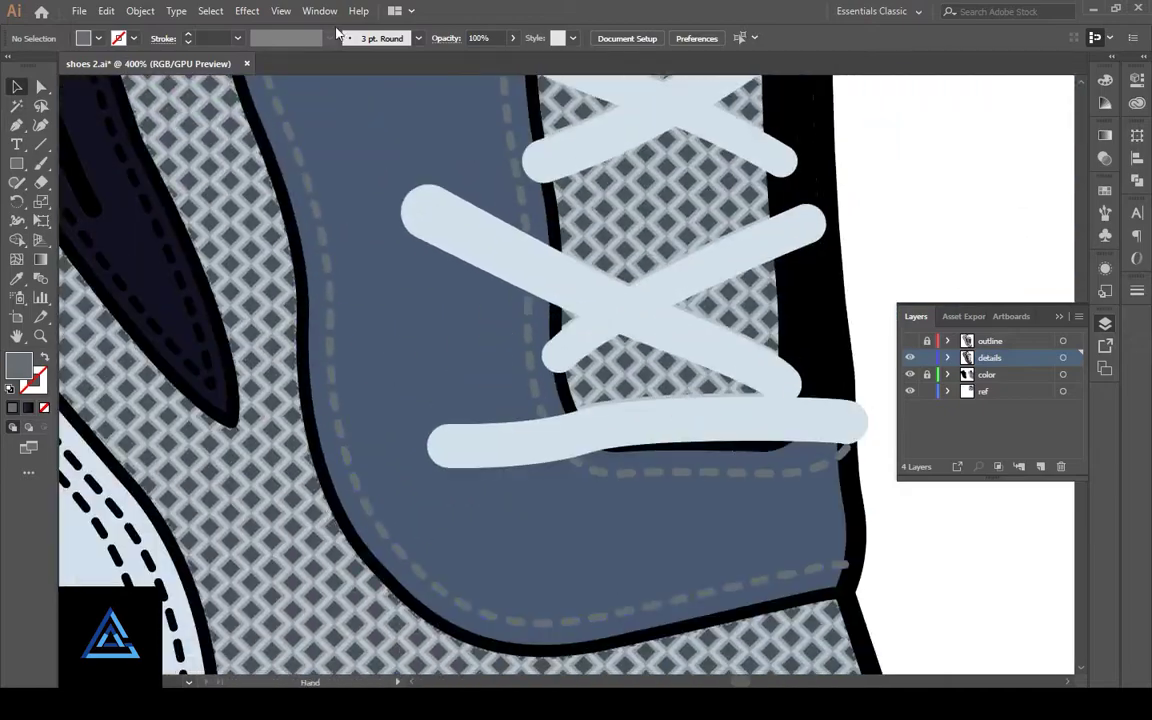
{"action": "left_click", "coordinate": [553, 360]}
{"action": "left_click", "coordinate": [17, 278]}
{"action": "double_click", "coordinate": [22, 372]}
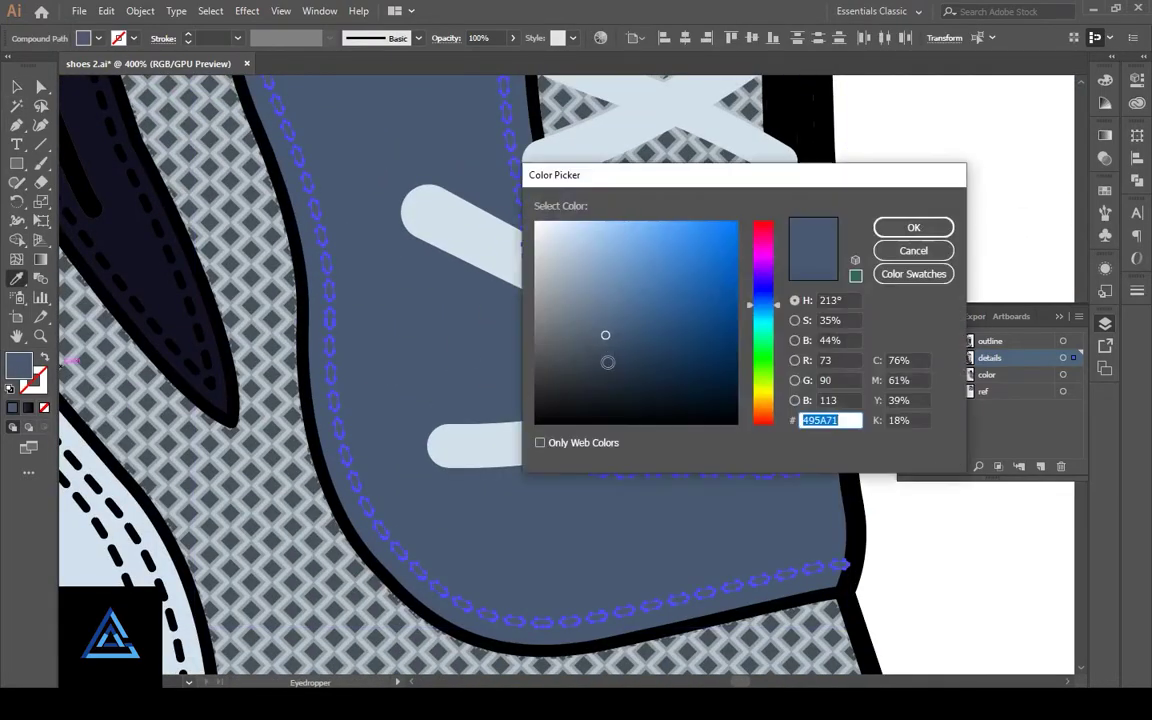
{"action": "left_click", "coordinate": [910, 228]}
{"action": "key", "text": "v"}
{"action": "left_click", "coordinate": [1020, 206]}
Step: Set the tongue stitching to dark navy 1E252B and select the toe-cap stitching
{"action": "key", "text": "ctrl+minus"}
{"action": "key", "text": "ctrl+minus"}
{"action": "key", "text": "ctrl+minus"}
{"action": "scroll", "coordinate": [722, 548], "scroll_direction": "up", "scroll_amount": 2}
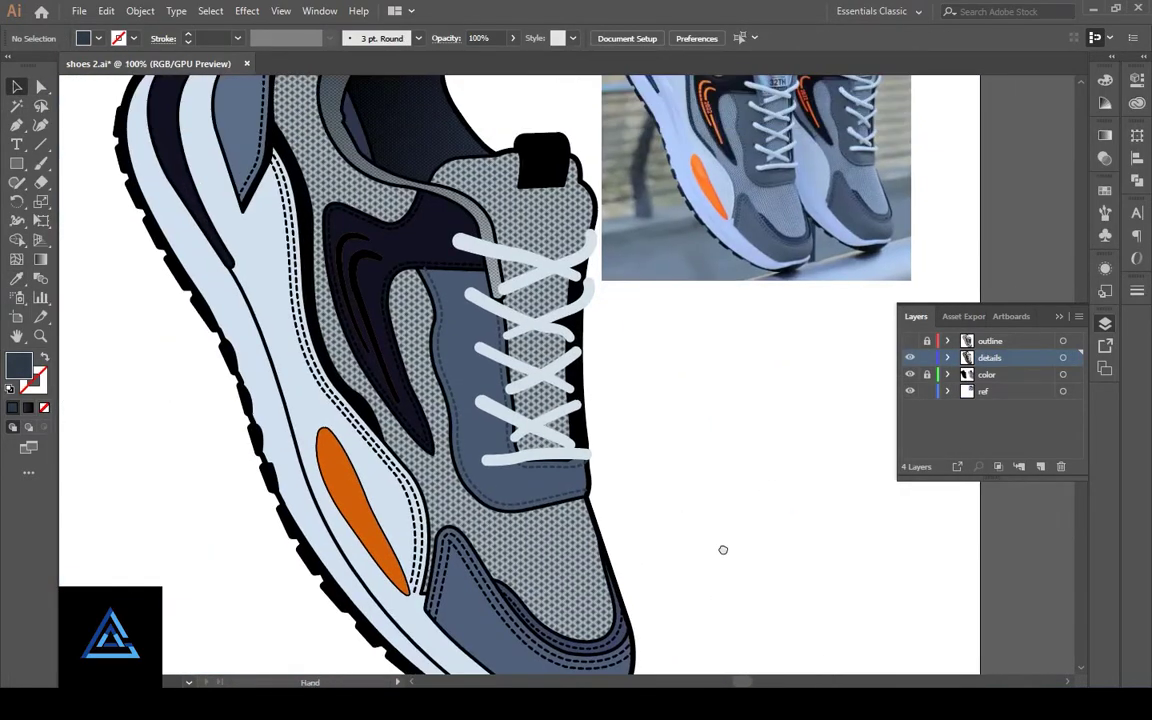
{"action": "left_click", "coordinate": [580, 480]}
{"action": "double_click", "coordinate": [20, 368]}
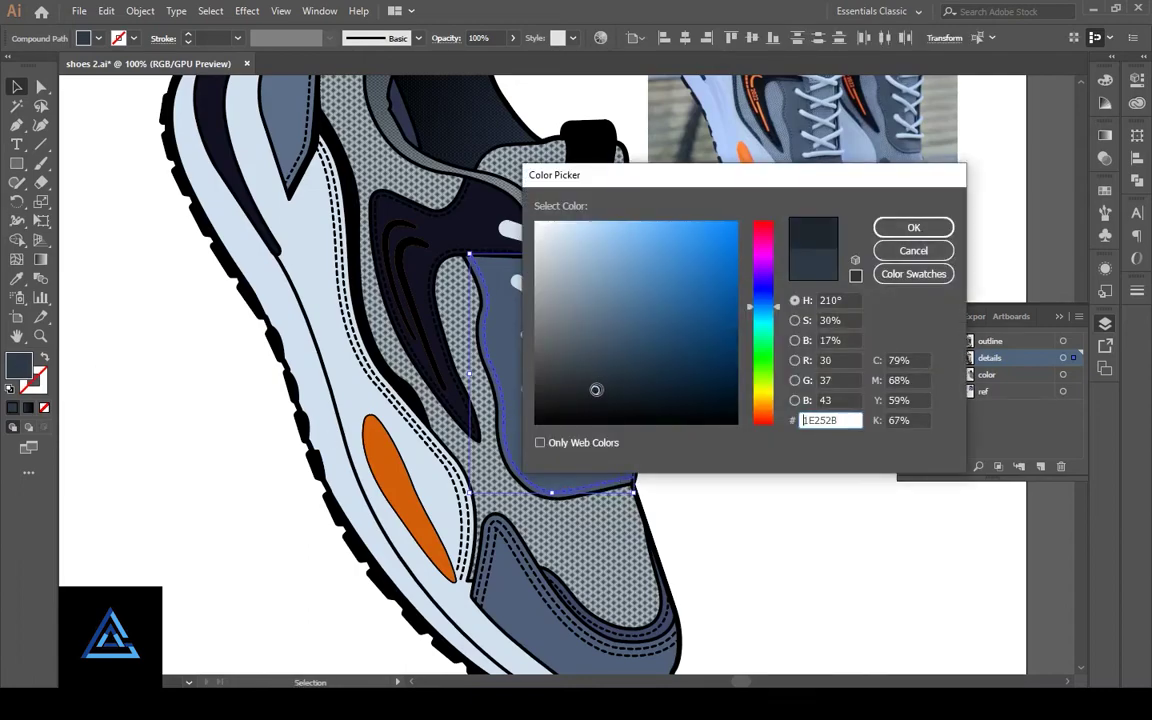
{"action": "key", "text": "Return"}
{"action": "scroll", "coordinate": [738, 365], "scroll_direction": "down", "scroll_amount": 3}
{"action": "left_click", "coordinate": [595, 548]}
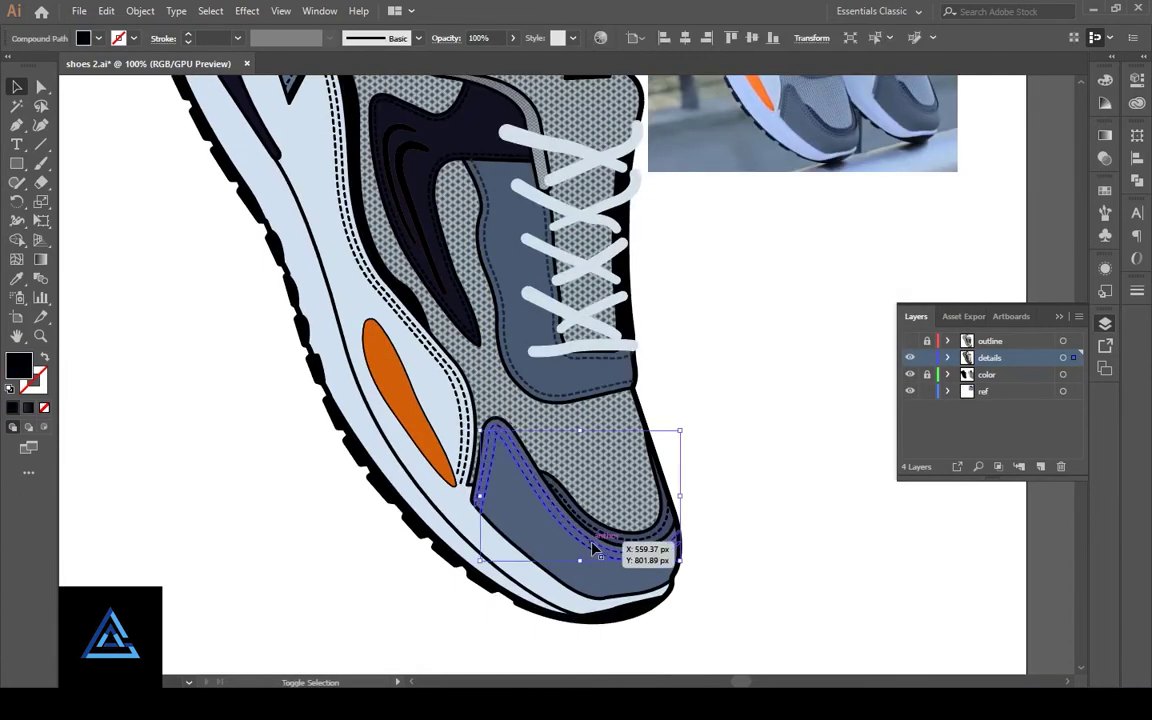
Step: Match the toe stitching to the tongue stitching and darken the tongue panel's fill
{"action": "key", "text": "i"}
{"action": "left_click", "coordinate": [170, 463]}
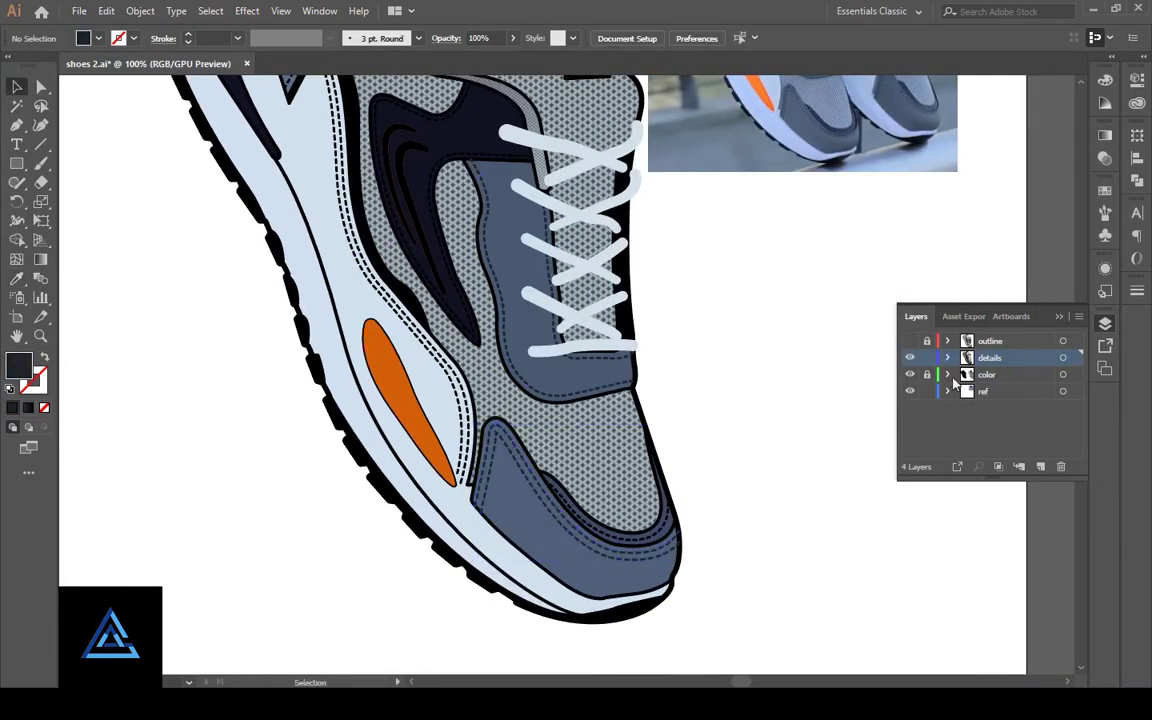
{"action": "key", "text": "a"}
{"action": "left_click", "coordinate": [551, 377]}
{"action": "double_click", "coordinate": [18, 366]}
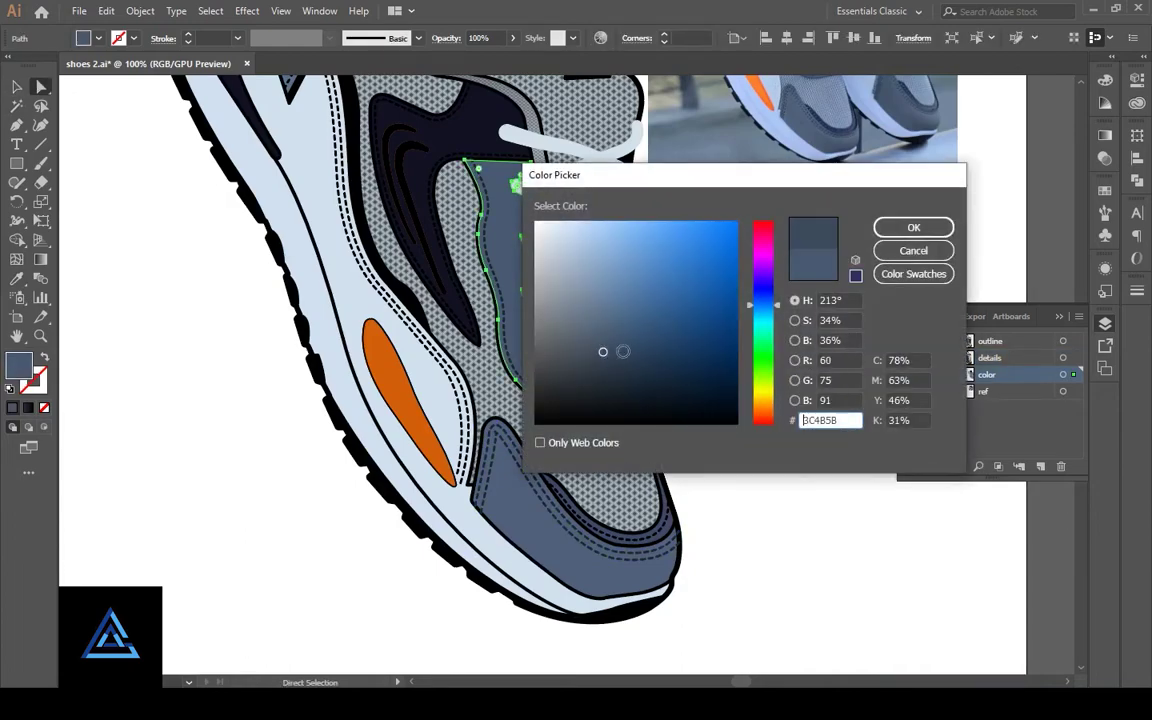
{"action": "left_click", "coordinate": [898, 228]}
{"action": "left_click", "coordinate": [763, 330]}
Step: Give the toe panel and inner toe stitching the tongue's slate blue fill
{"action": "left_click", "coordinate": [548, 537]}
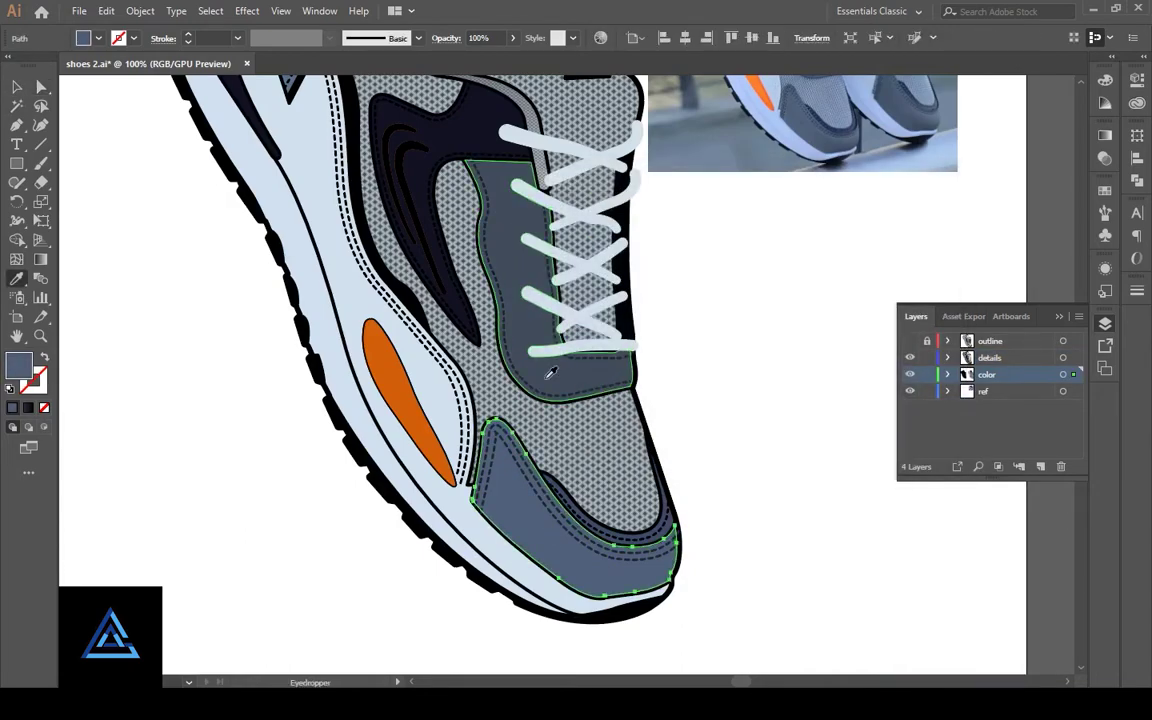
{"action": "key", "text": "i"}
{"action": "left_click", "coordinate": [545, 375]}
{"action": "key", "text": "a"}
{"action": "left_click", "coordinate": [665, 528]}
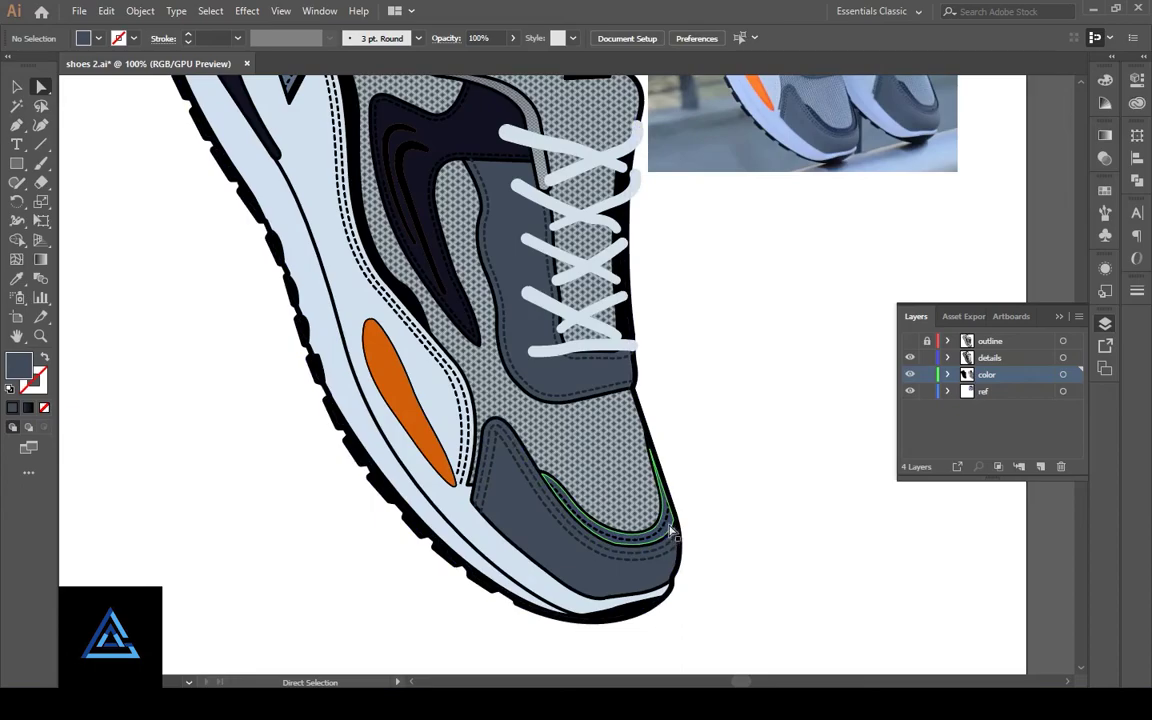
{"action": "left_click", "coordinate": [634, 576], "text": "shift"}
{"action": "key", "text": "i"}
{"action": "double_click", "coordinate": [10, 366]}
{"action": "left_click", "coordinate": [902, 224]}
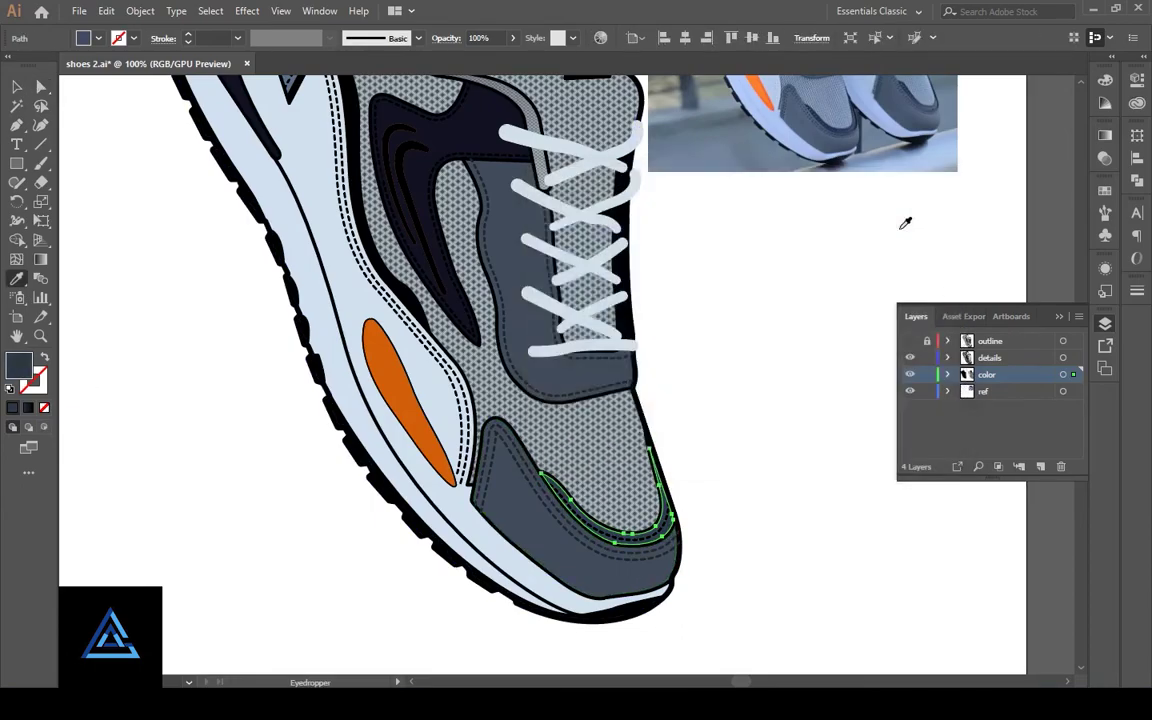
Step: Adjust the toe stitching's fill colour in the Color Picker
{"action": "scroll", "coordinate": [170, 352], "scroll_direction": "up", "scroll_amount": 3}
{"action": "scroll", "coordinate": [504, 237], "scroll_direction": "up", "scroll_amount": 2}
{"action": "left_click", "coordinate": [630, 478], "text": "ctrl"}
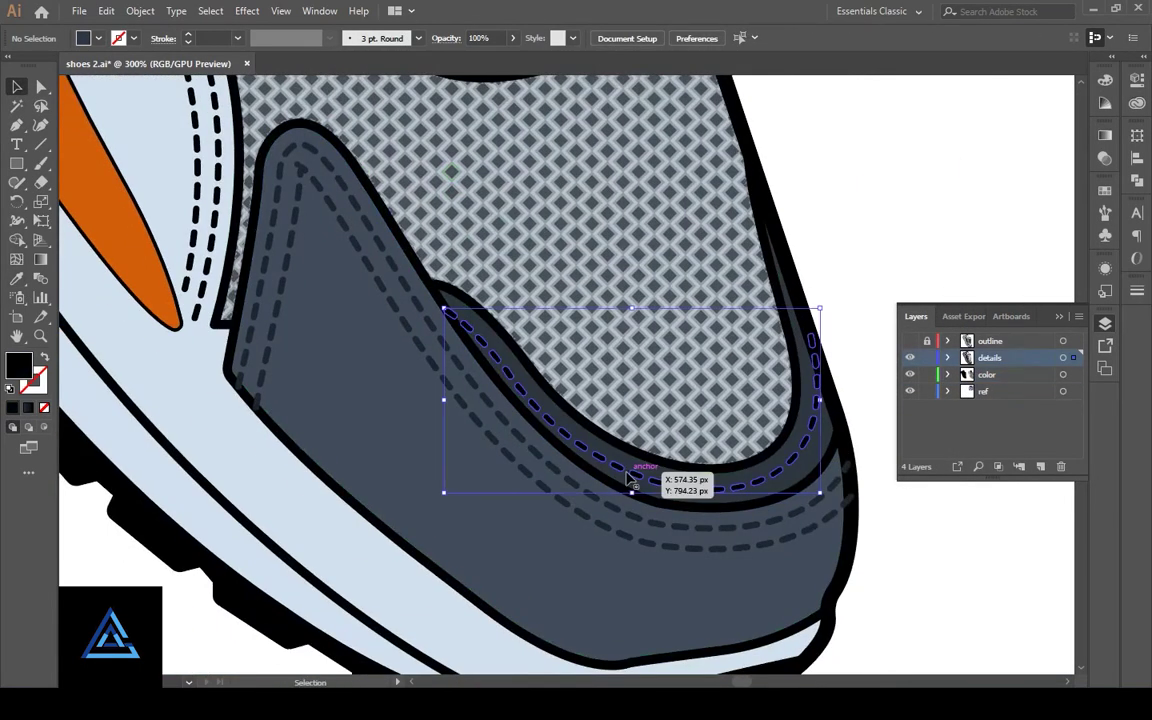
{"action": "double_click", "coordinate": [18, 366]}
{"action": "left_click", "coordinate": [885, 227]}
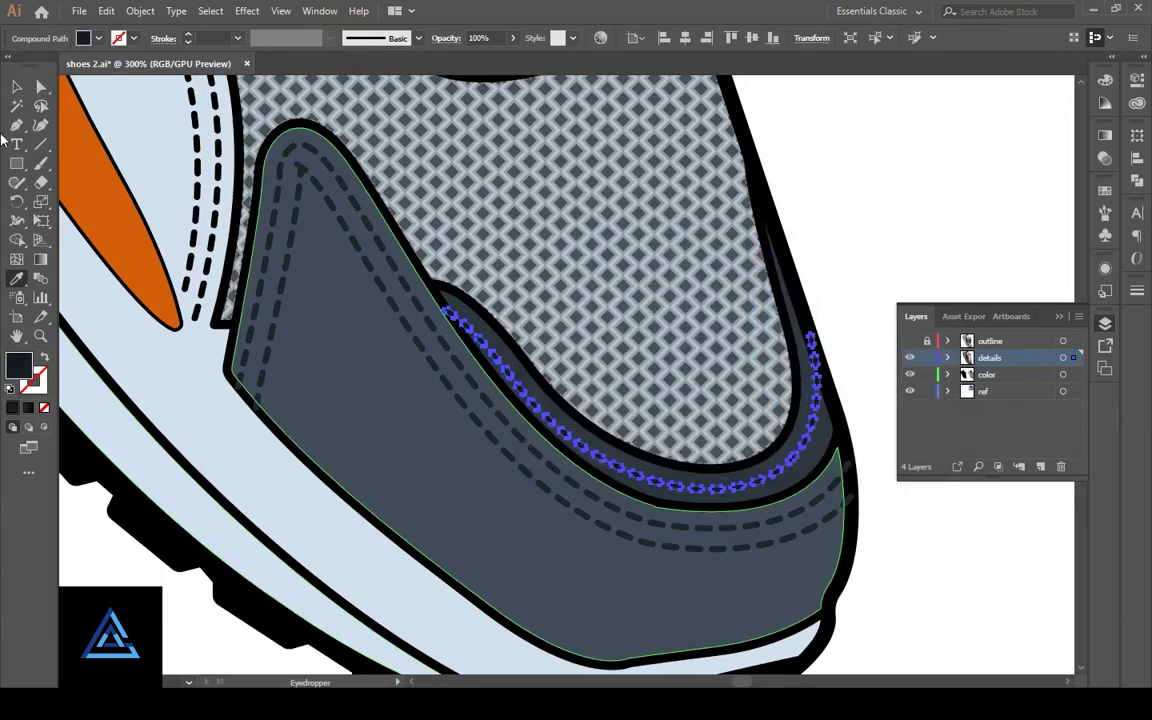
{"action": "key", "text": "v"}
{"action": "left_click", "coordinate": [885, 227]}
Step: Recolour the dashed stitching on the side panel light grey
{"action": "scroll", "coordinate": [643, 548], "scroll_direction": "up", "scroll_amount": 3}
{"action": "scroll", "coordinate": [643, 548], "scroll_direction": "left", "scroll_amount": 3}
{"action": "scroll", "coordinate": [473, 478], "scroll_direction": "right", "scroll_amount": 2}
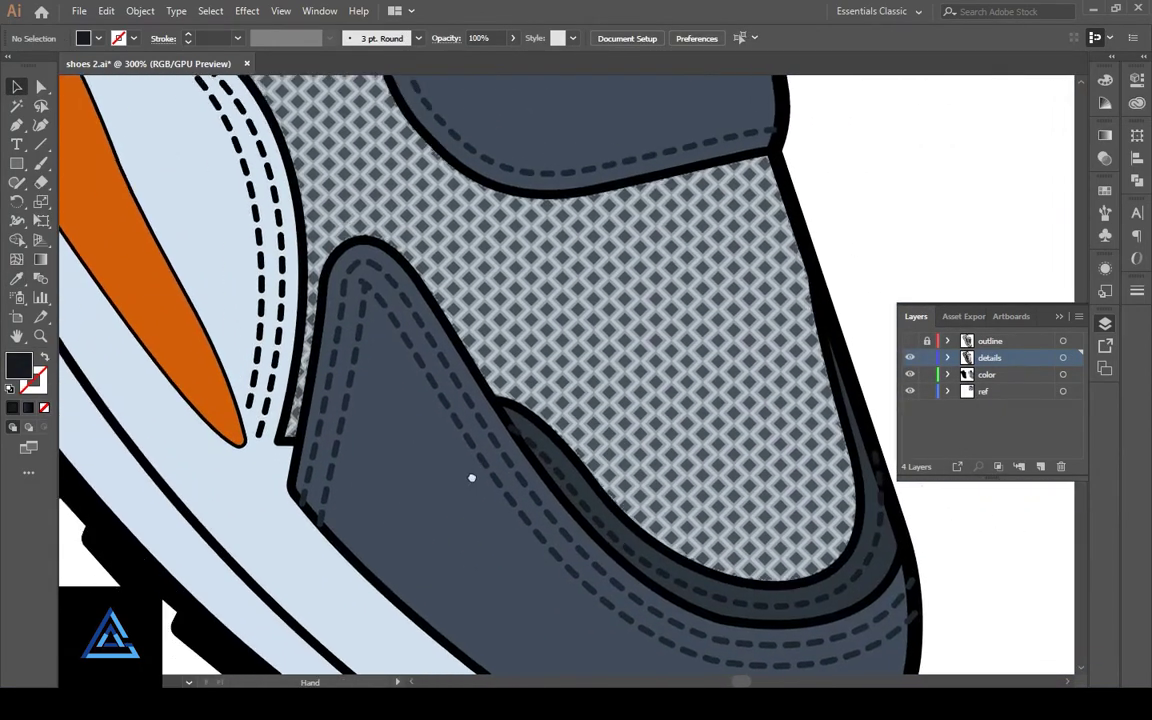
{"action": "scroll", "coordinate": [410, 395], "scroll_direction": "left", "scroll_amount": 2}
{"action": "left_click", "coordinate": [410, 395]}
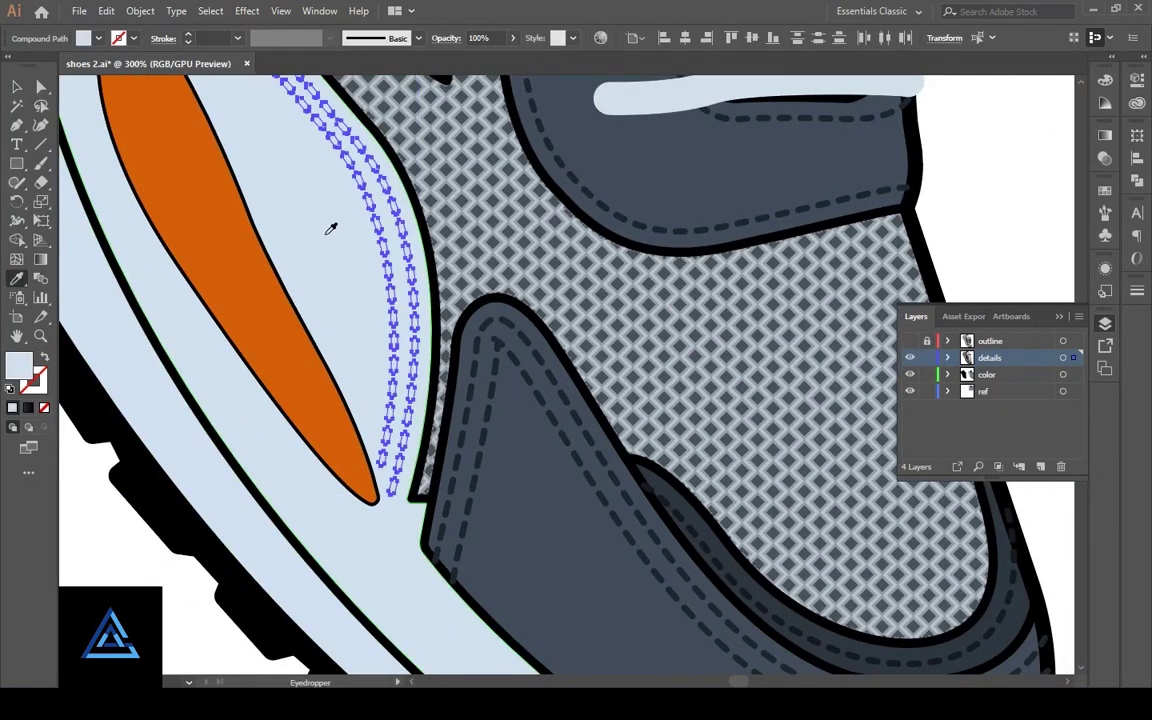
{"action": "double_click", "coordinate": [18, 366]}
{"action": "left_click", "coordinate": [913, 229]}
{"action": "key", "text": "i"}
{"action": "key", "text": "a"}
{"action": "left_click", "coordinate": [1016, 175]}
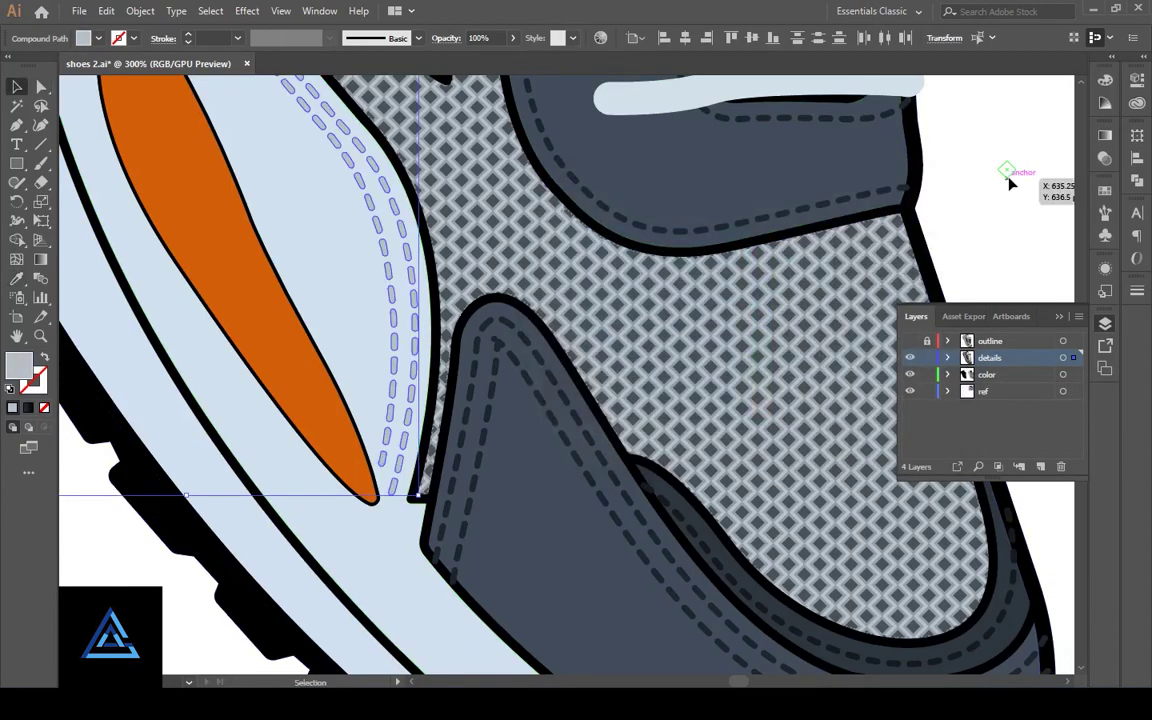
Step: Fill the light-blue side panel with light grey
{"action": "left_click", "coordinate": [121, 327]}
{"action": "double_click", "coordinate": [18, 366]}
{"action": "left_click", "coordinate": [912, 229]}
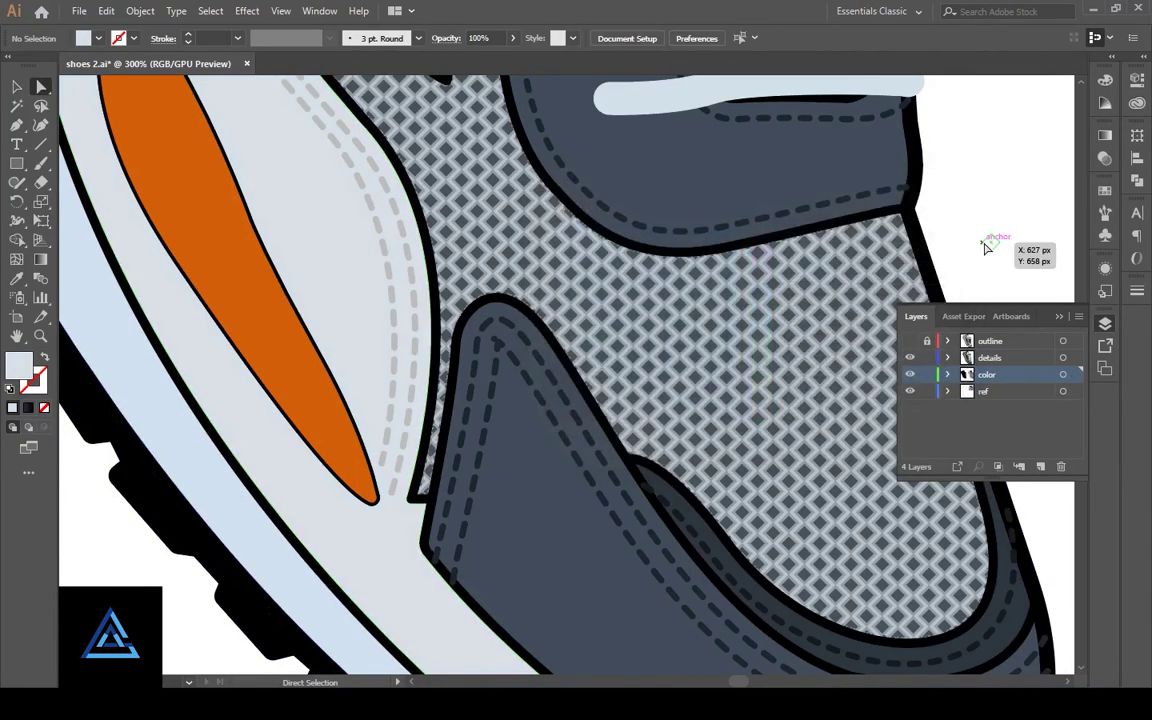
{"action": "key", "text": "ctrl+0"}
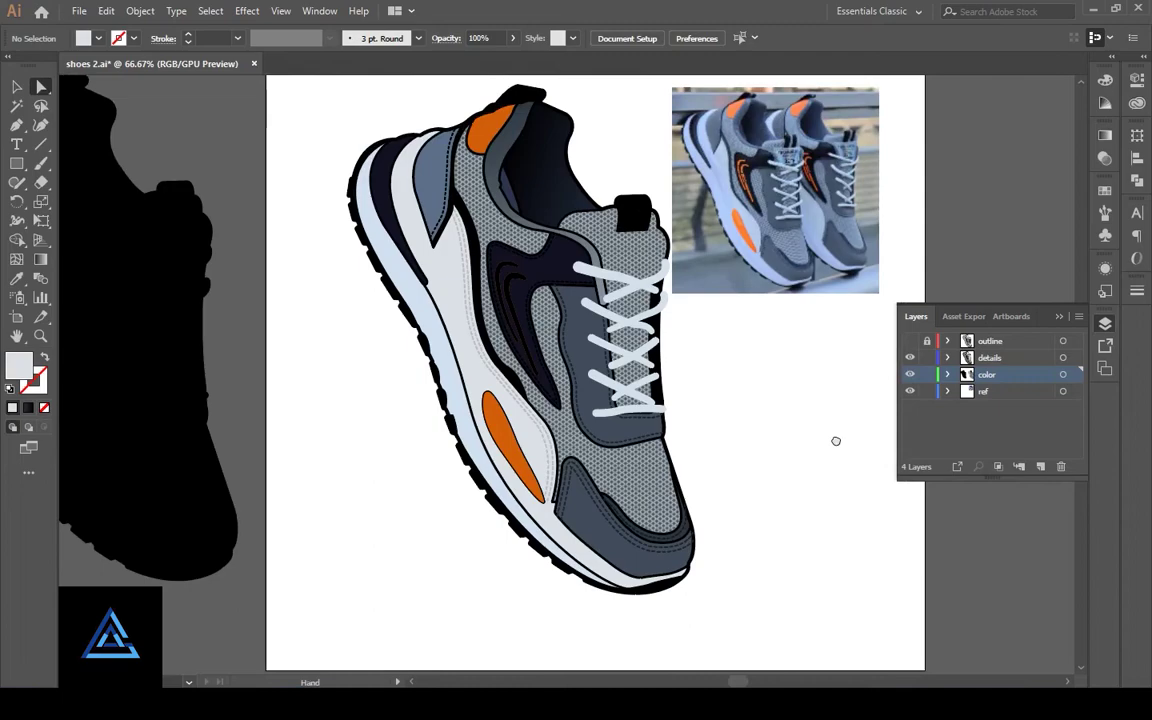
{"action": "left_click_drag", "start_coordinate": [836, 441], "coordinate": [851, 447]}
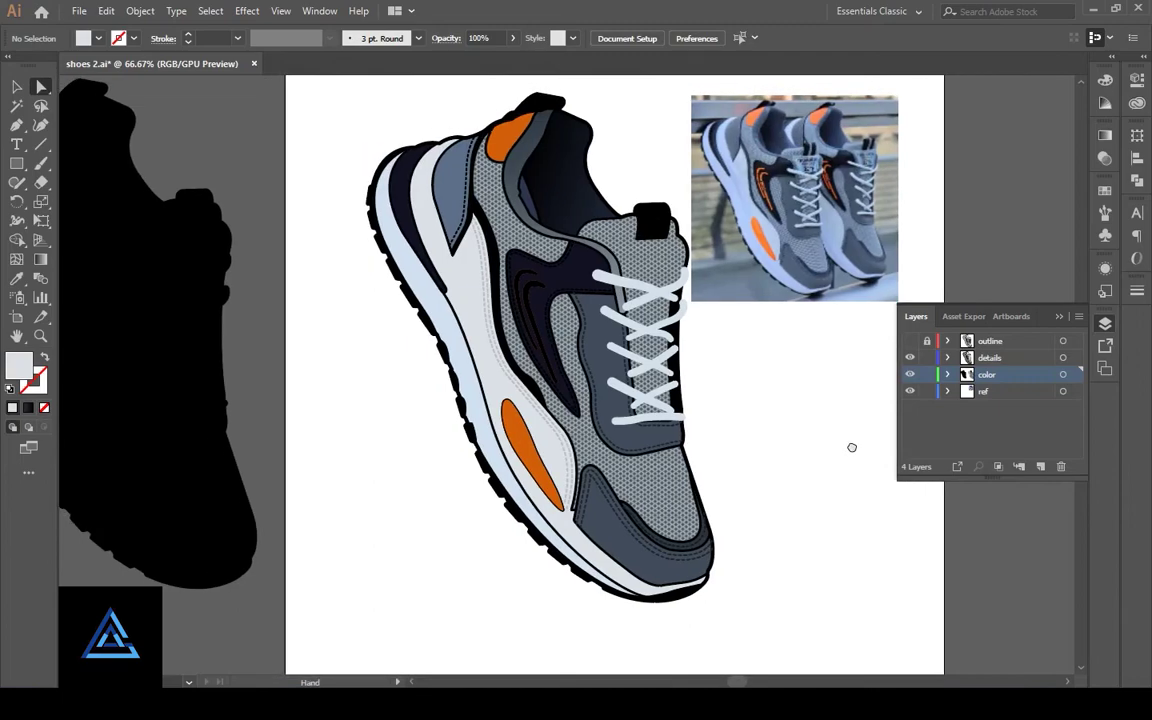
Step: Select the stitching beside the slate collar stripe and bring the collar into view
{"action": "left_click", "coordinate": [452, 190]}
{"action": "left_click", "coordinate": [662, 575]}
{"action": "key", "text": "ctrl+shift+a"}
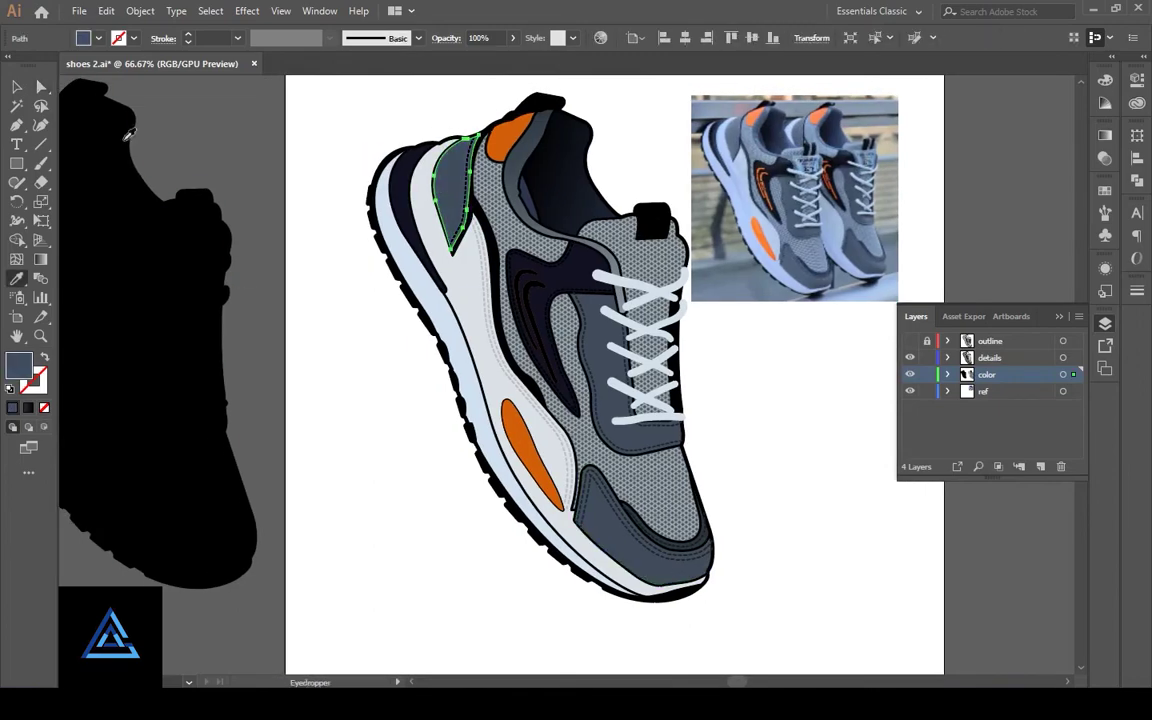
{"action": "key", "text": "v"}
{"action": "left_click", "coordinate": [466, 213]}
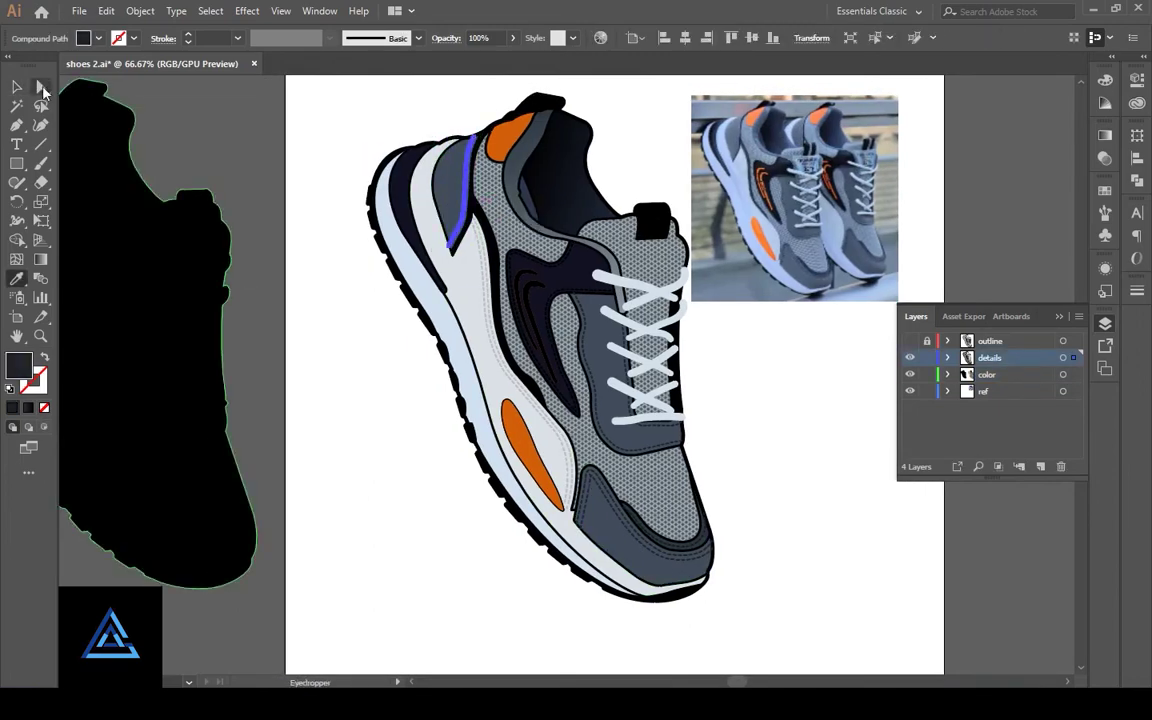
{"action": "left_click", "coordinate": [368, 403]}
{"action": "scroll", "coordinate": [368, 403], "scroll_direction": "up", "scroll_amount": 2}
{"action": "left_click_drag", "start_coordinate": [833, 500], "coordinate": [851, 388]}
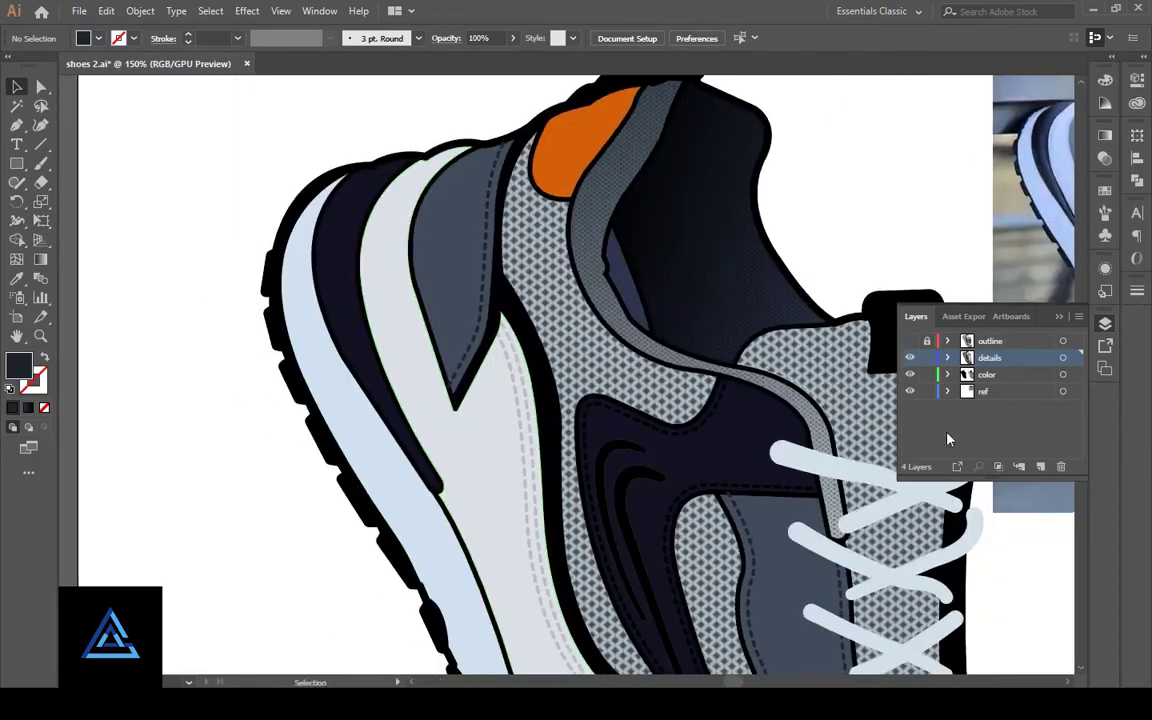
Step: Show the outline layer and select all the artwork around the toe
{"action": "left_click", "coordinate": [910, 341]}
{"action": "mouse_move", "coordinate": [812, 489]}
{"action": "left_mouse_down"}
{"action": "mouse_move", "coordinate": [719, 530]}
{"action": "mouse_move", "coordinate": [455, 449]}
{"action": "mouse_move", "coordinate": [790, 652]}
{"action": "left_mouse_up"}
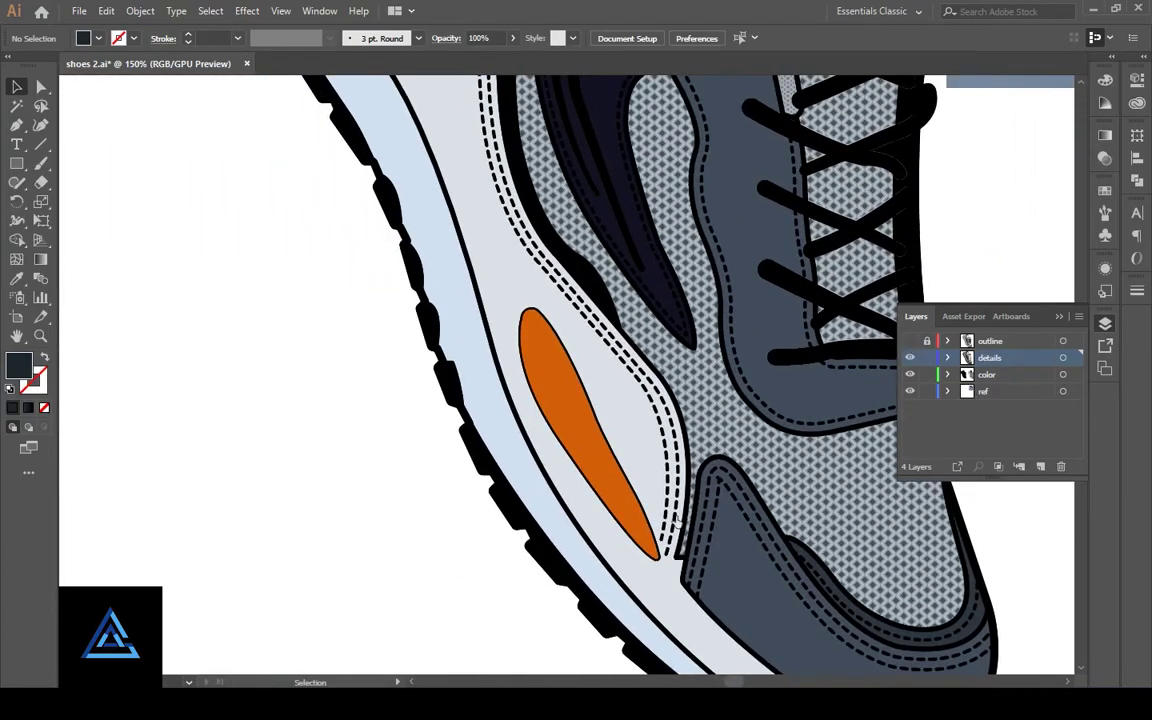
{"action": "scroll", "coordinate": [759, 429], "scroll_direction": "down", "scroll_amount": 2}
{"action": "key", "text": "ctrl+a"}
{"action": "scroll", "coordinate": [541, 371], "scroll_direction": "up", "scroll_amount": 5}
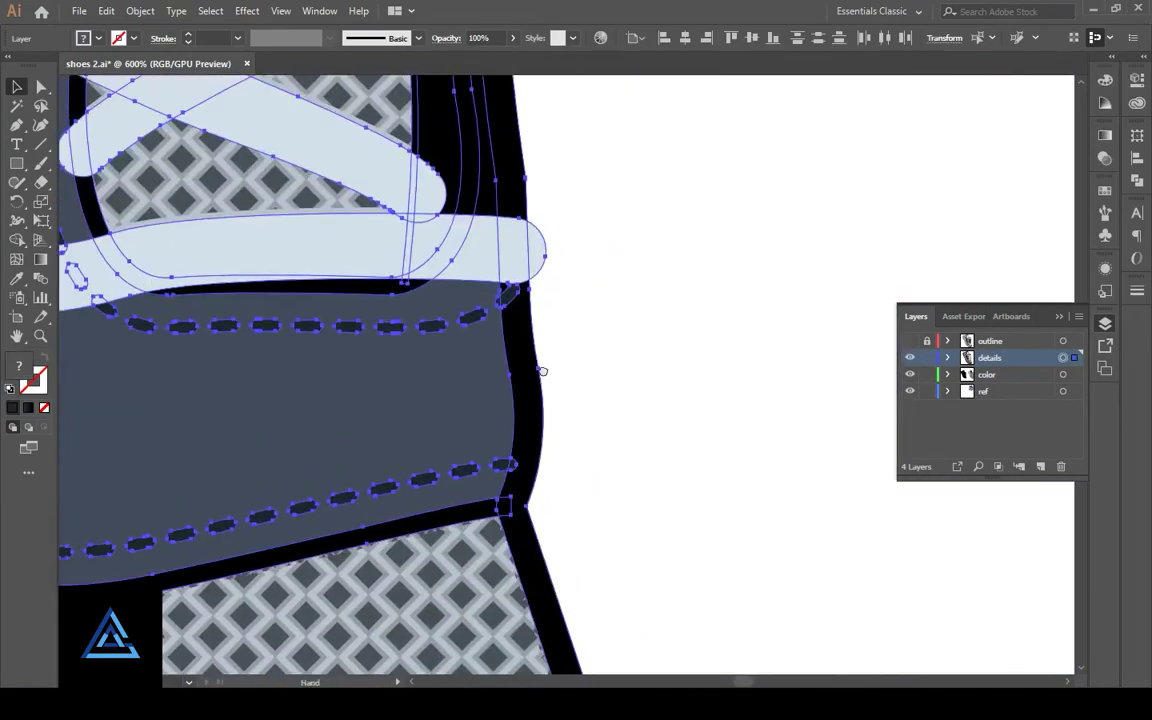
Step: Fill the thin strip on the toe's right edge dark using Shape Builder, then zoom out
{"action": "left_click", "coordinate": [17, 240]}
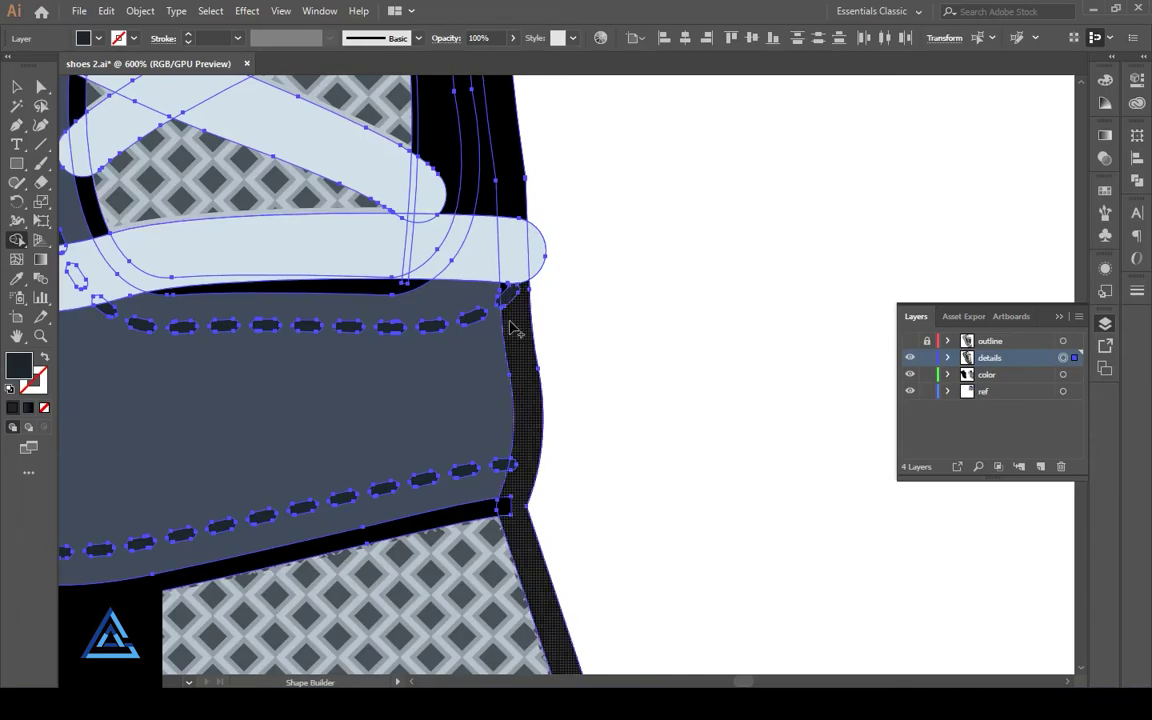
{"action": "scroll", "coordinate": [702, 512], "scroll_direction": "down", "scroll_amount": 2}
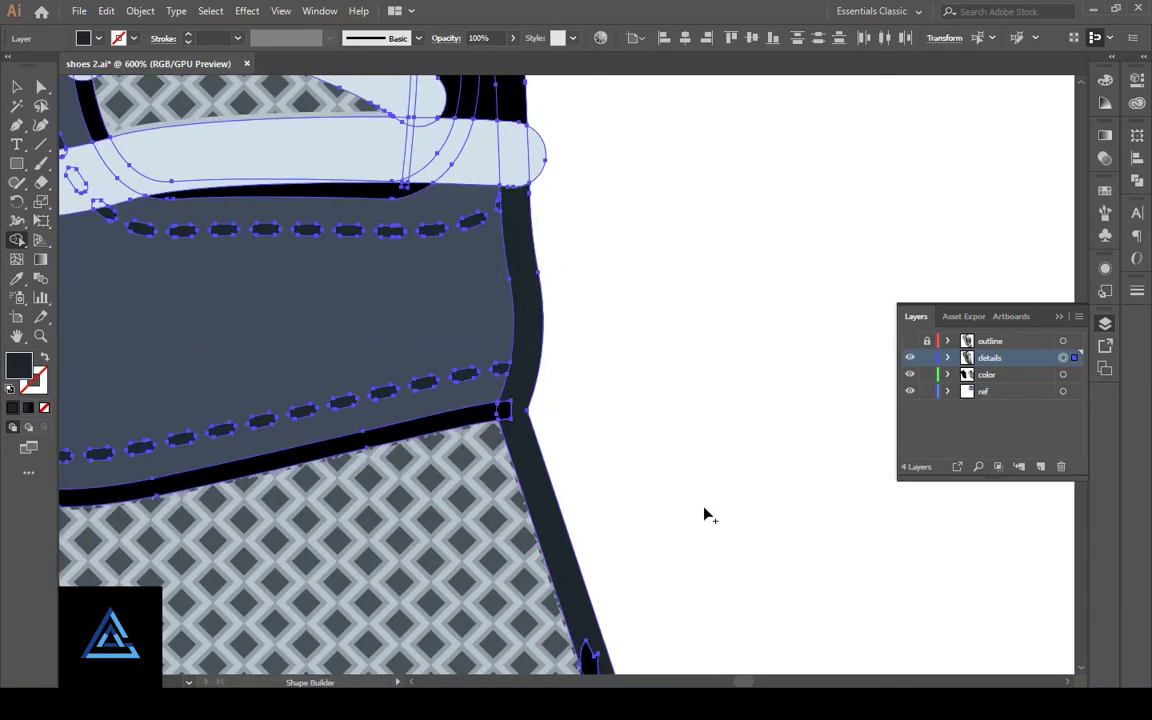
{"action": "scroll", "coordinate": [702, 512], "scroll_direction": "up", "scroll_amount": 2}
{"action": "scroll", "coordinate": [702, 512], "scroll_direction": "down", "scroll_amount": 8}
{"action": "scroll", "coordinate": [702, 512], "scroll_direction": "up", "scroll_amount": 3}
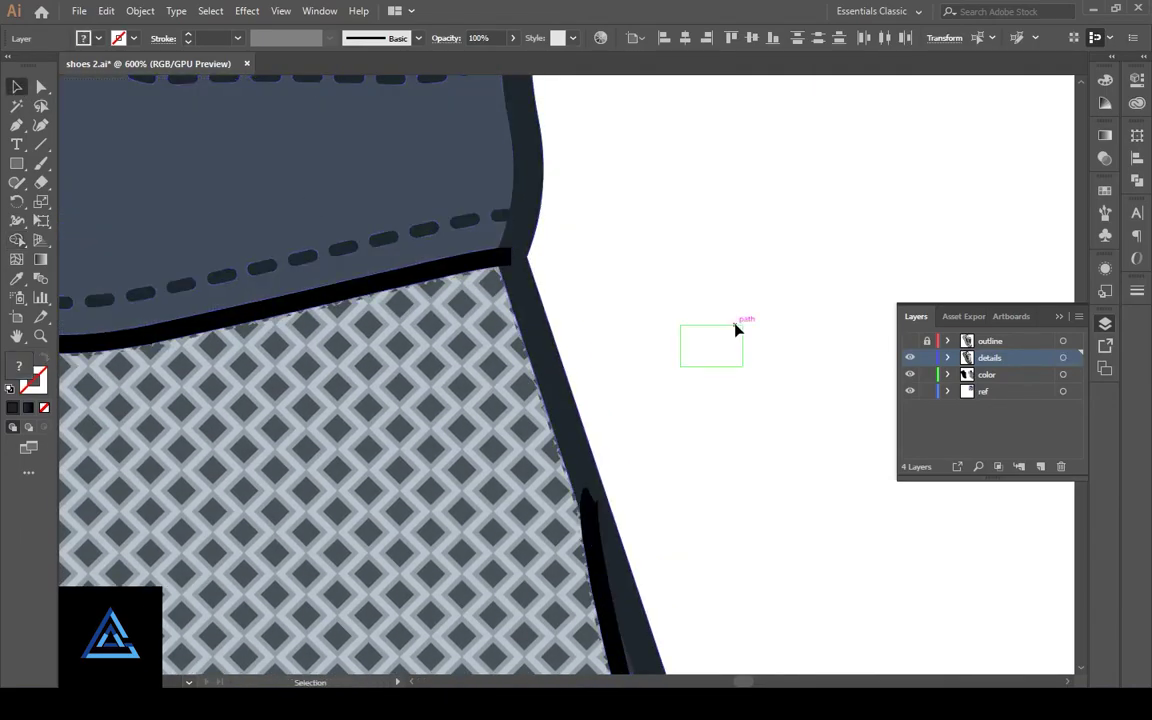
{"action": "key", "text": "ctrl+minus"}
{"action": "key", "text": "ctrl+minus"}
{"action": "key", "text": "ctrl+minus"}
{"action": "key", "text": "ctrl+minus"}
{"action": "key", "text": "ctrl+minus"}
{"action": "left_click", "coordinate": [853, 477]}
{"action": "mouse_move", "coordinate": [853, 477]}
{"action": "left_mouse_down"}
{"action": "mouse_move", "coordinate": [618, 586]}
{"action": "mouse_move", "coordinate": [707, 576]}
{"action": "mouse_move", "coordinate": [712, 504]}
{"action": "mouse_move", "coordinate": [743, 486]}
{"action": "left_mouse_up"}
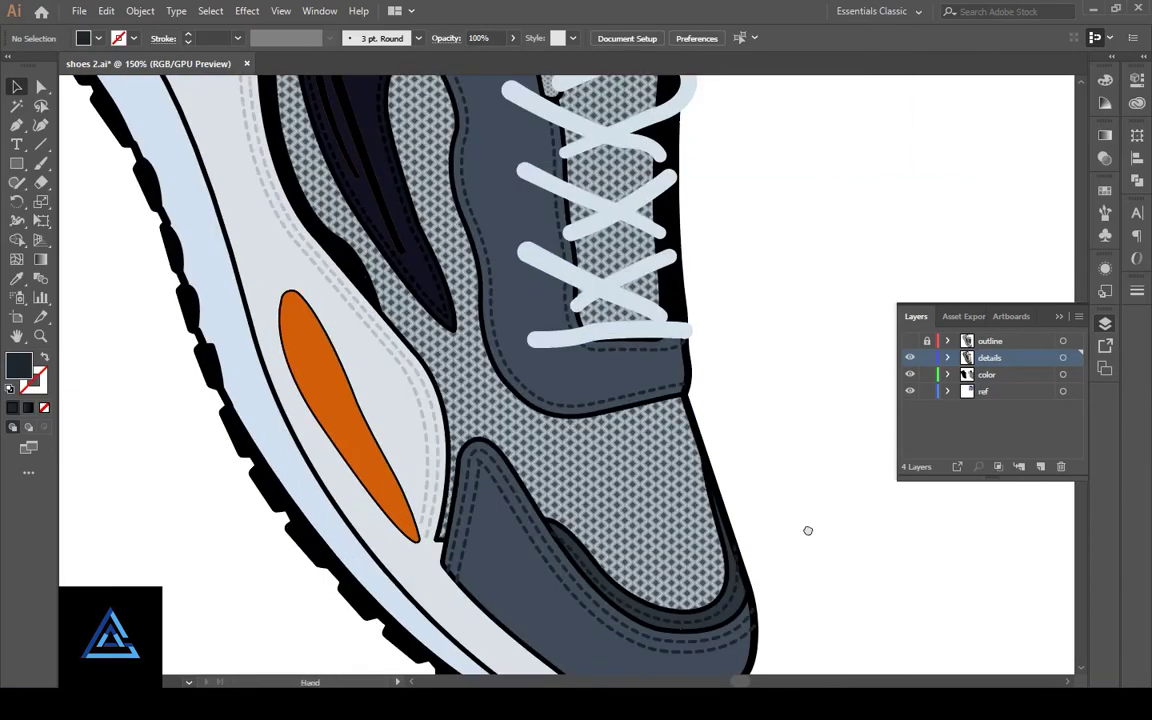
{"action": "left_click_drag", "start_coordinate": [808, 530], "coordinate": [748, 365]}
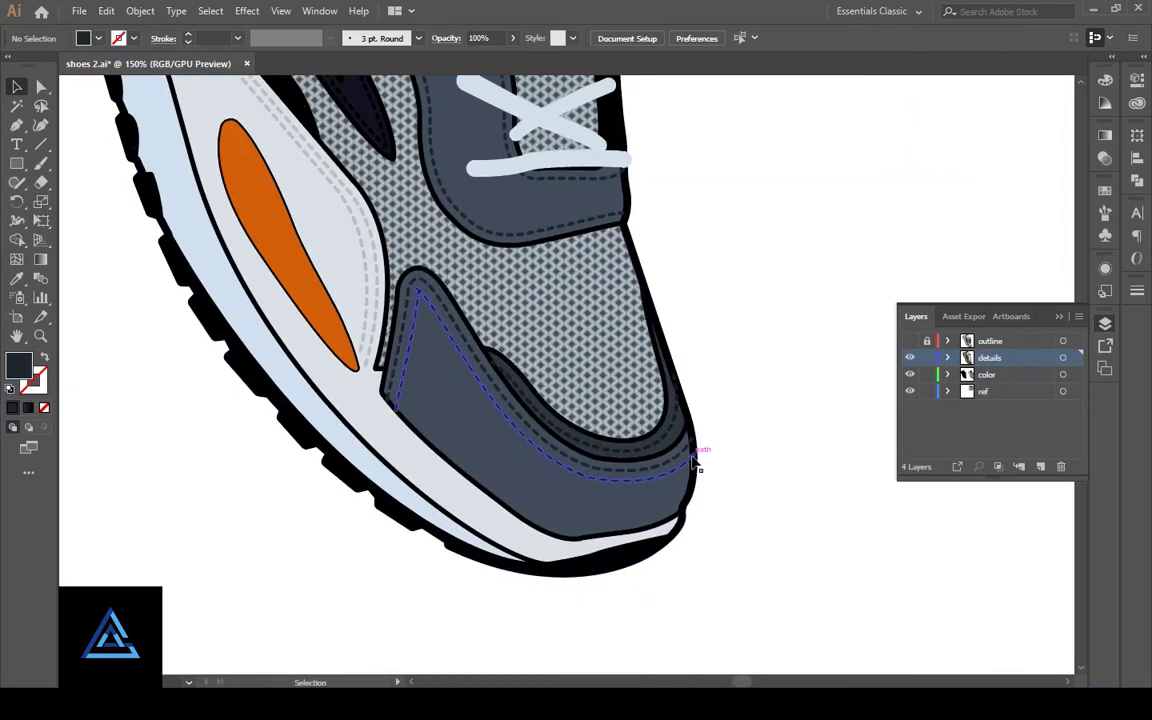
{"action": "left_click", "coordinate": [700, 470]}
{"action": "left_click", "coordinate": [870, 420]}
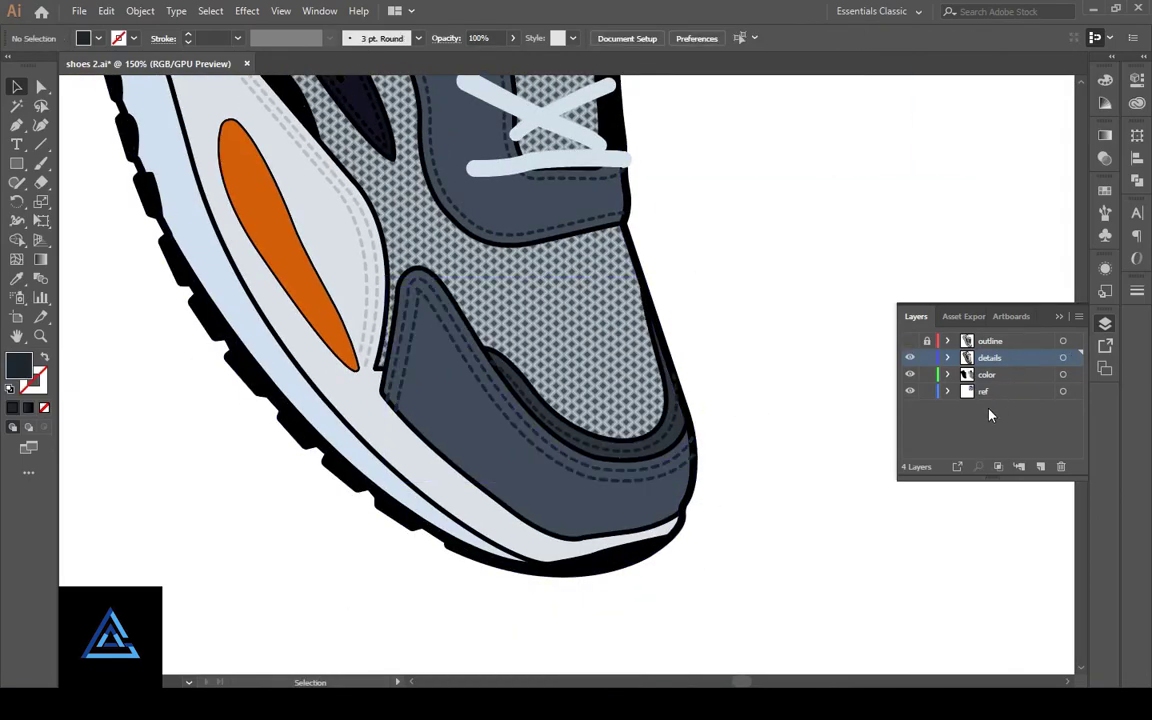
{"action": "scroll", "coordinate": [830, 501], "scroll_direction": "down", "scroll_amount": 2}
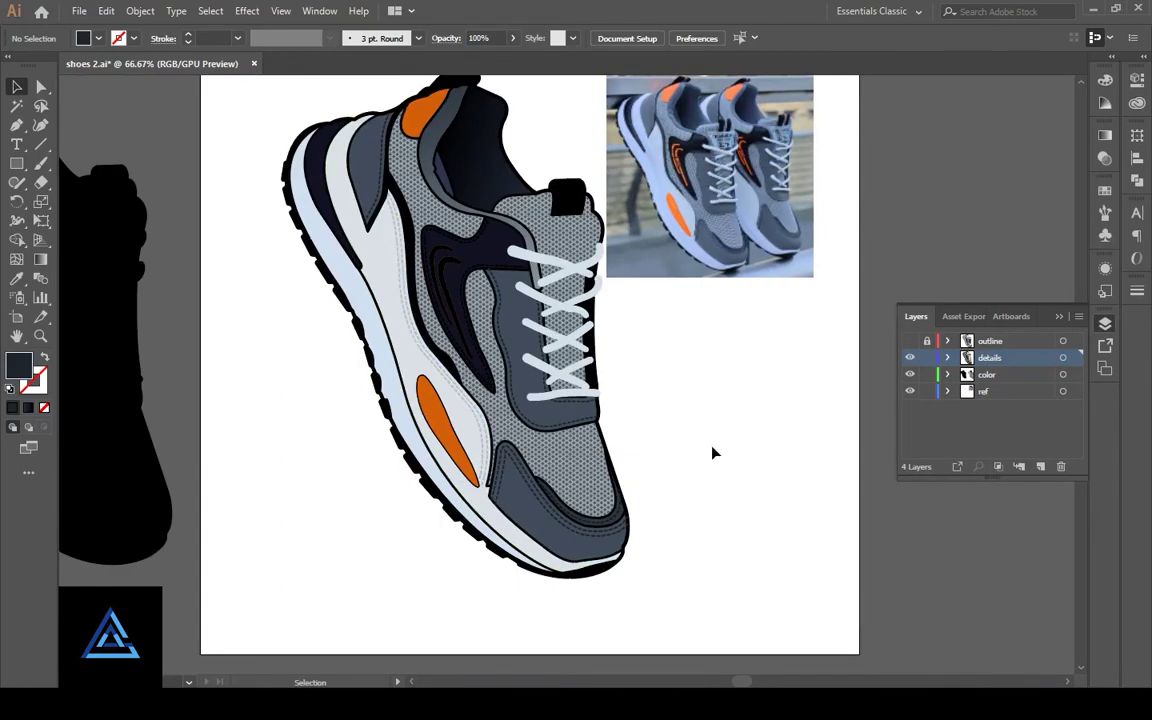
{"action": "left_click_drag", "start_coordinate": [712, 452], "coordinate": [737, 485]}
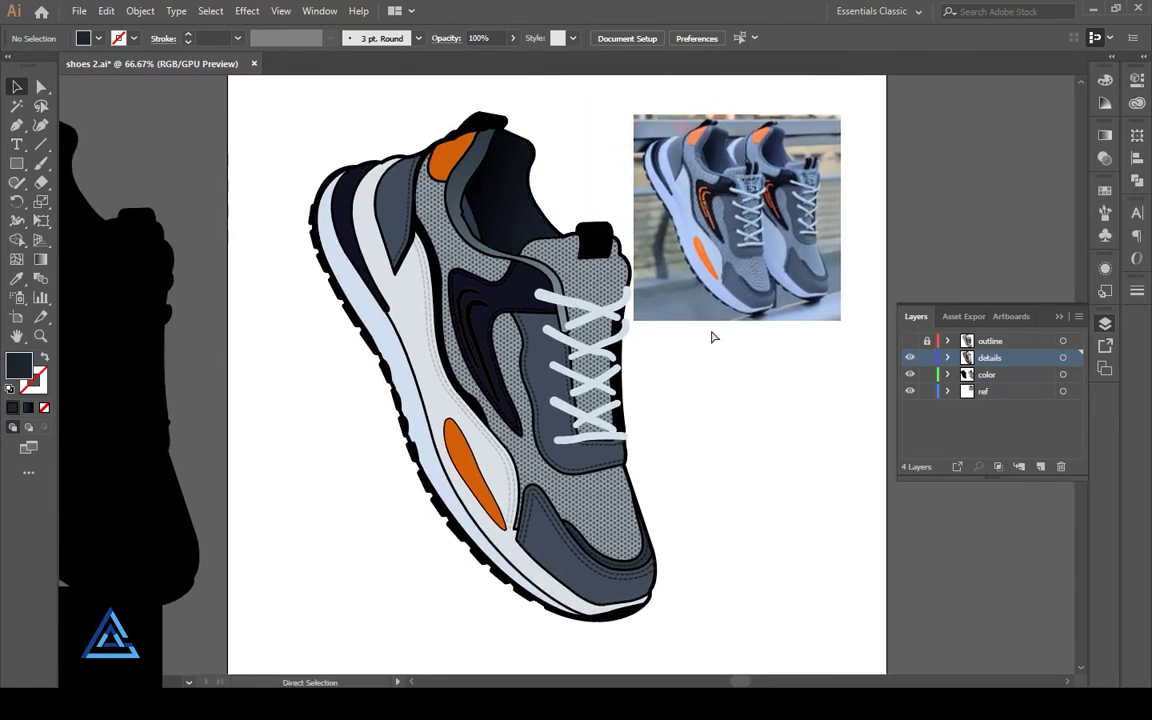
{"action": "scroll", "coordinate": [724, 413], "scroll_direction": "down", "scroll_amount": 1}
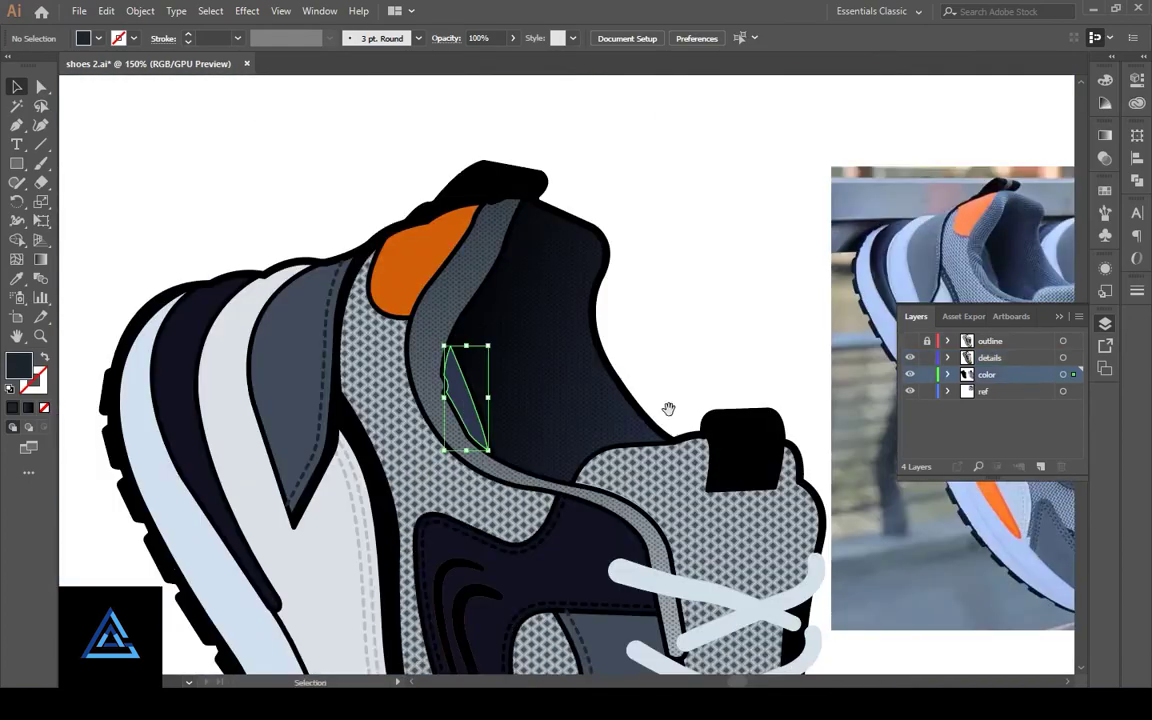